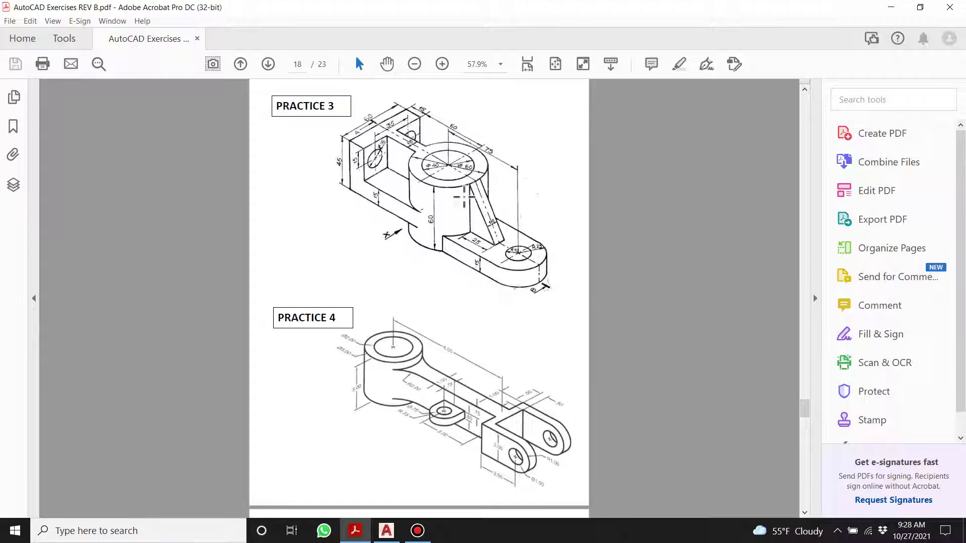
Find Example 17 in the AutoCAD exercises PDF and enlarge it until its dimensions are readable
scroll(473, 236, up, 10)
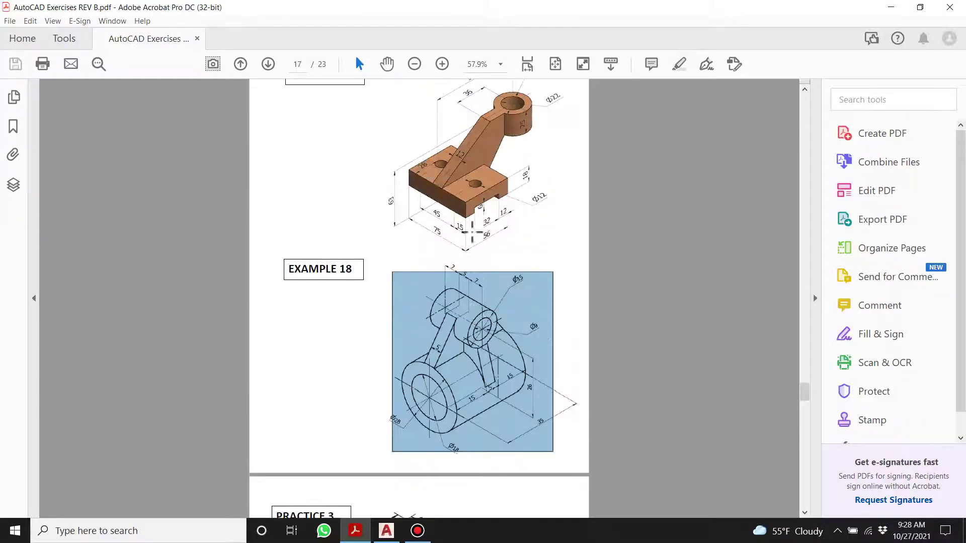
scroll(511, 245, up, 2)
ctrl+scroll(503, 222, up, 3)
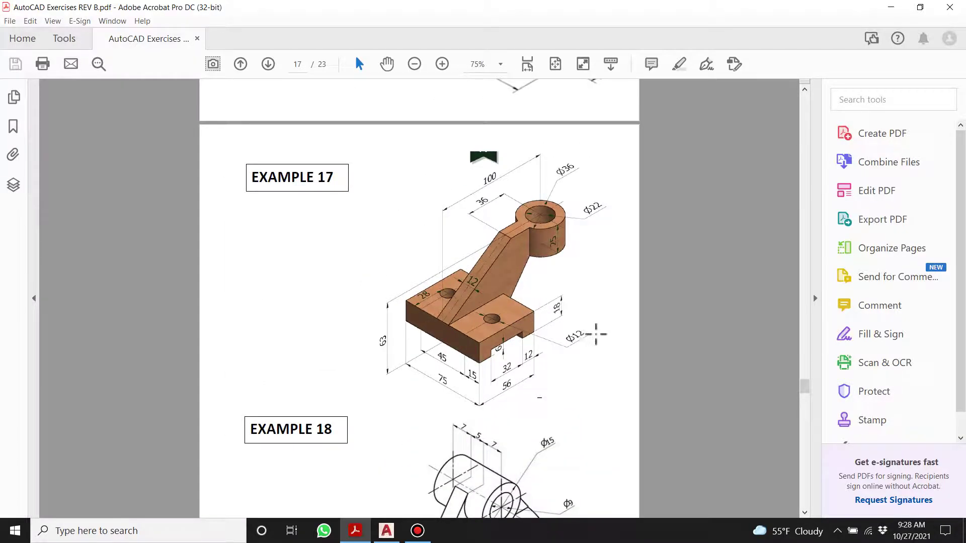
ctrl+scroll(624, 341, down, 2)
scroll(649, 201, down, 1)
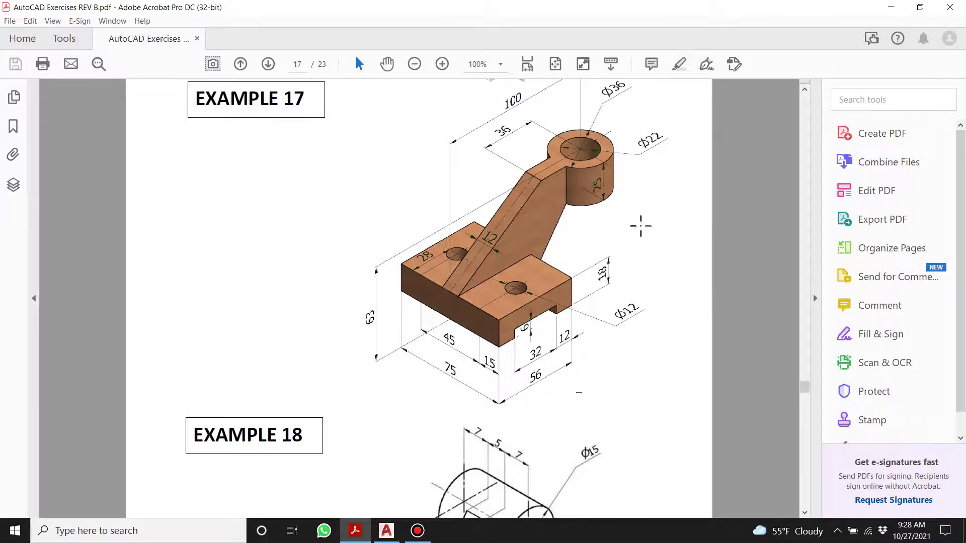
ctrl+scroll(641, 225, down, 2)
ctrl+scroll(649, 156, up, 1)
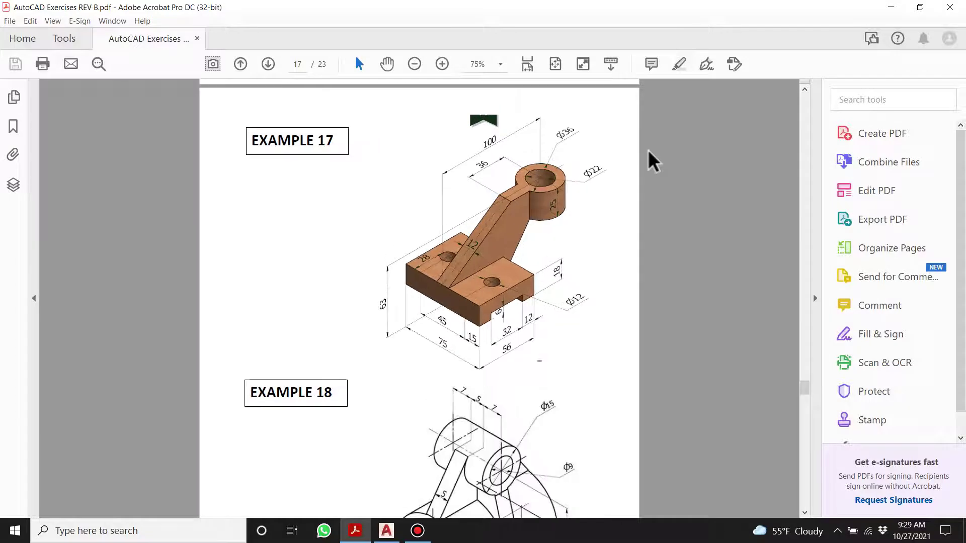
ctrl+scroll(670, 176, up, 1)
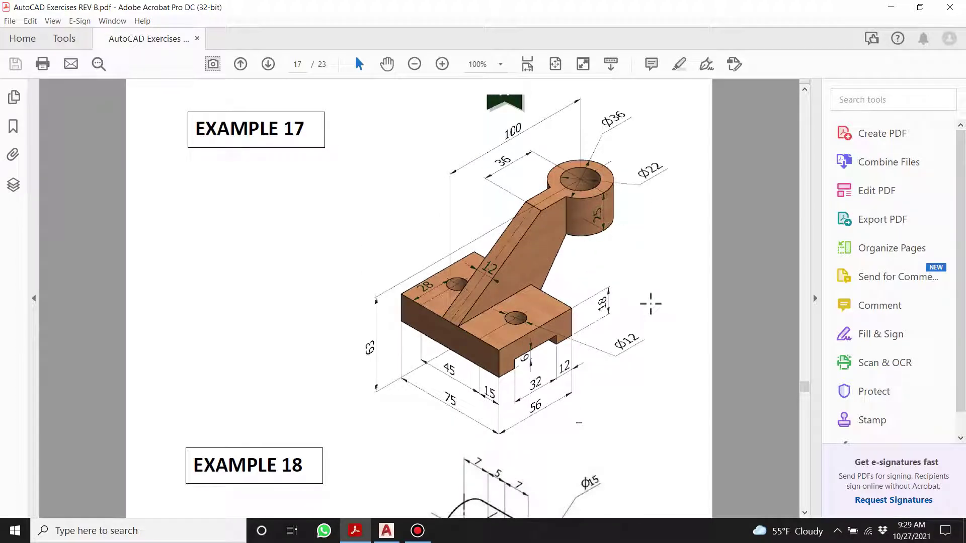
Examine the shape and dimensions of the Example 17 bracket to decide which views to draw
drag(679, 406, 593, 331)
drag(690, 401, 629, 354)
drag(629, 353, 689, 401)
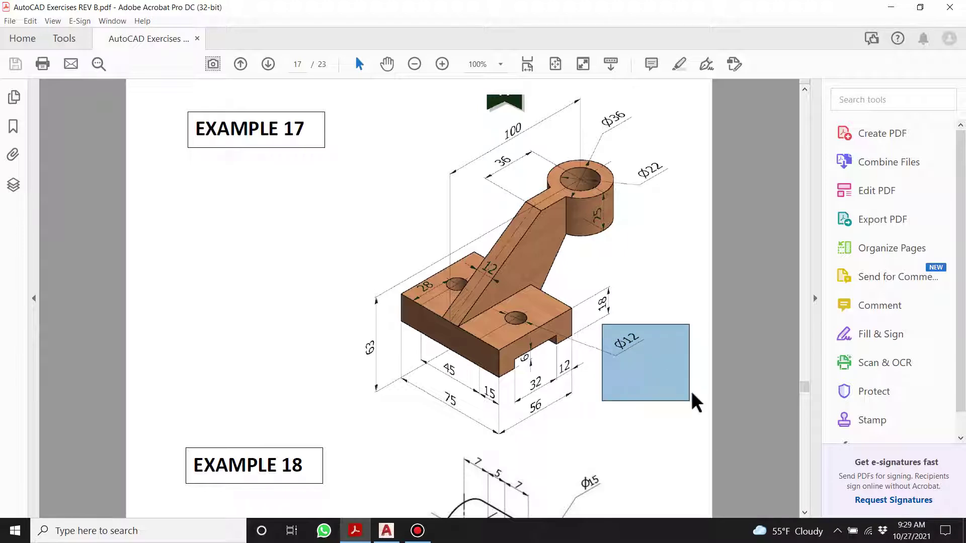
drag(502, 92, 505, 165)
drag(699, 138, 630, 172)
click(617, 277)
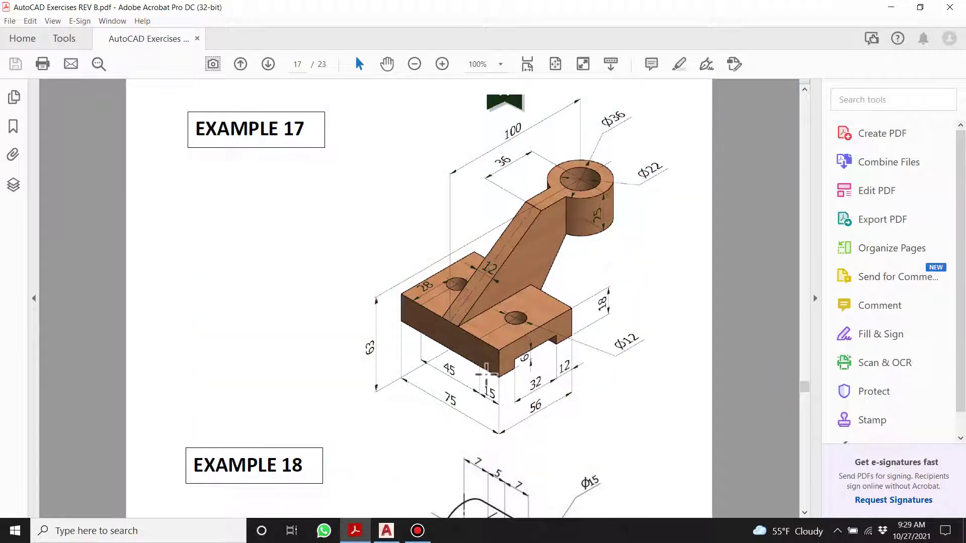
Switch to AutoCAD, create a drawing from the Manufacturing Imperial template in SheetSets, and go to model space
click(386, 531)
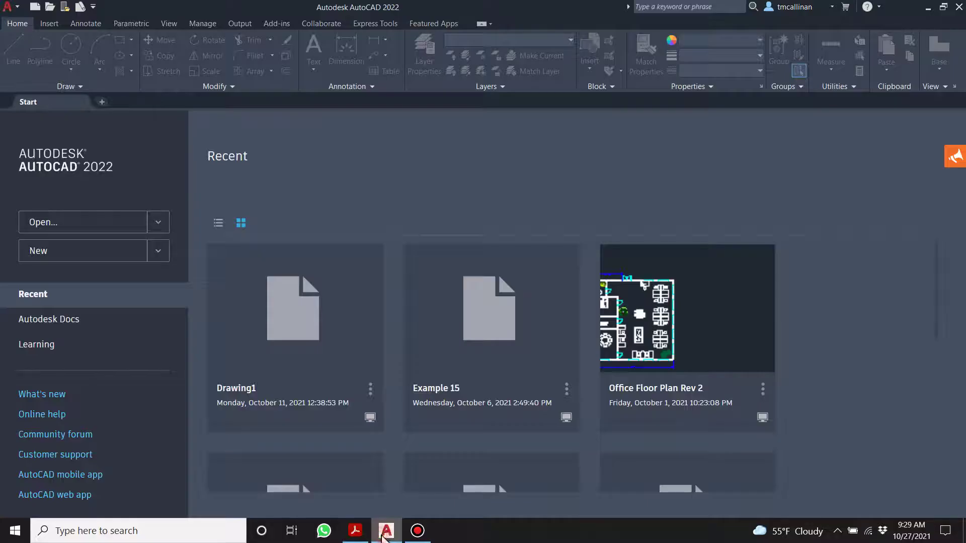
click(34, 7)
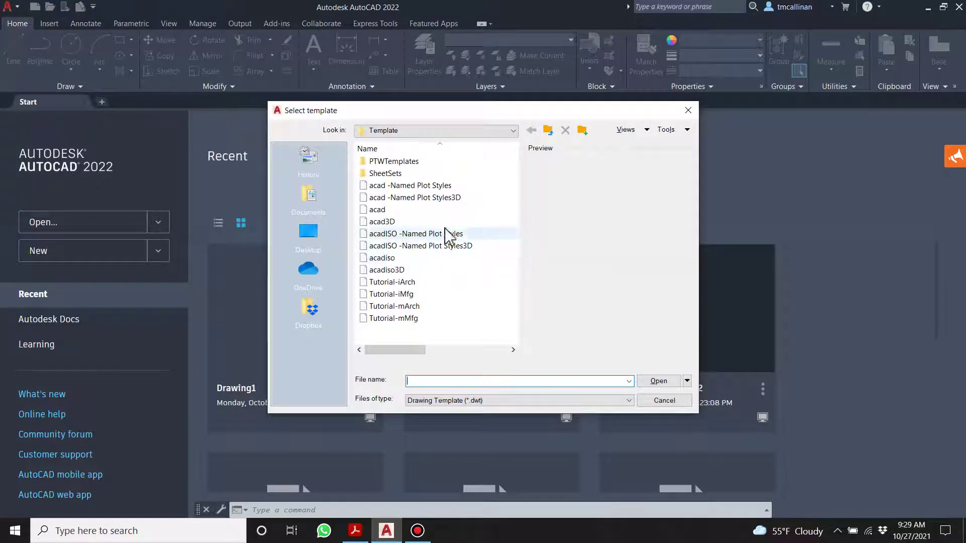
double_click(403, 173)
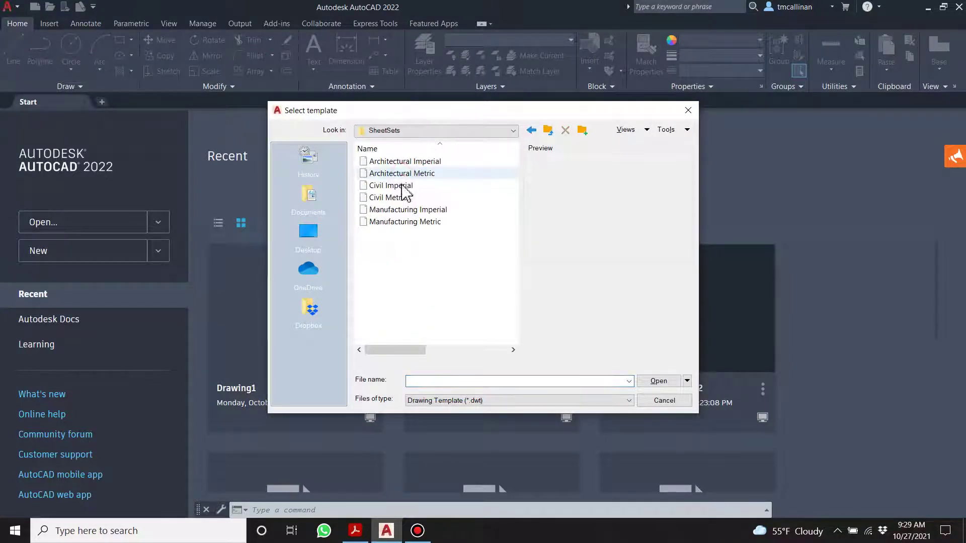
double_click(394, 209)
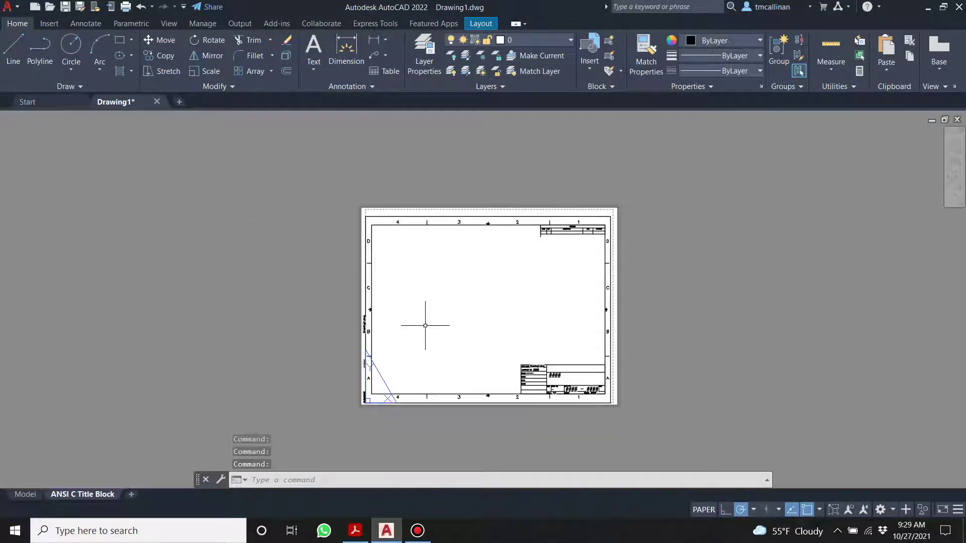
scroll(432, 323, up, 4)
scroll(443, 322, down, 4)
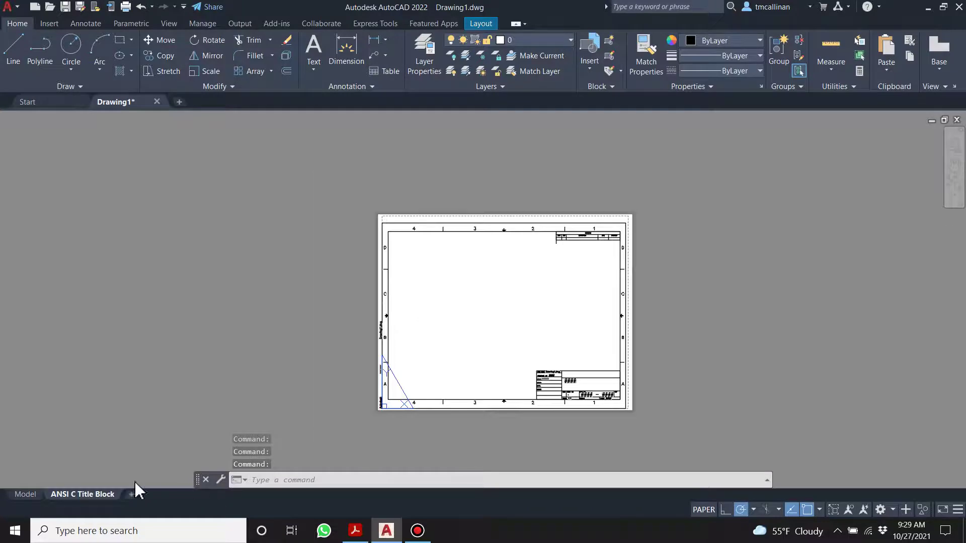
click(25, 494)
middle_drag(415, 251, 411, 274)
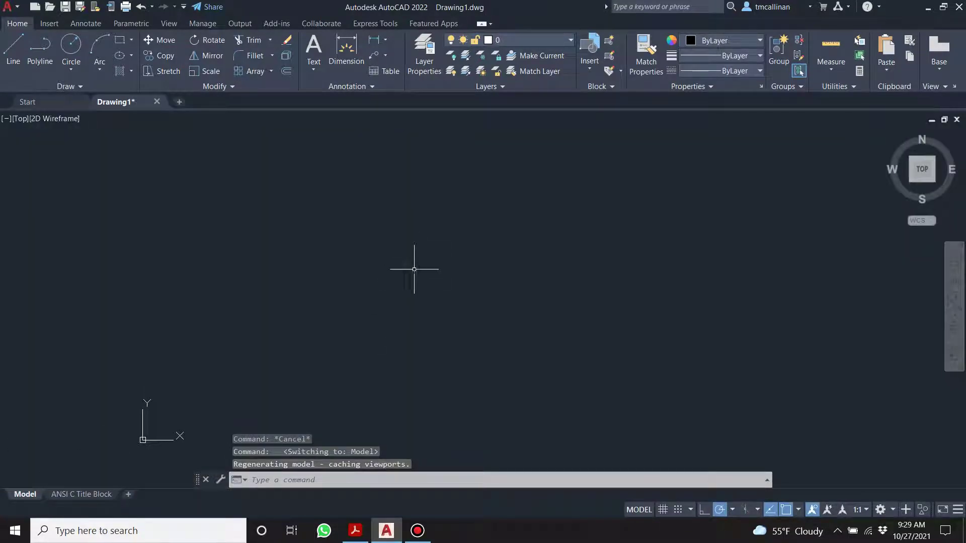
Create a yellow layer named Con1 and make it the current layer
click(430, 43)
right_click(139, 128)
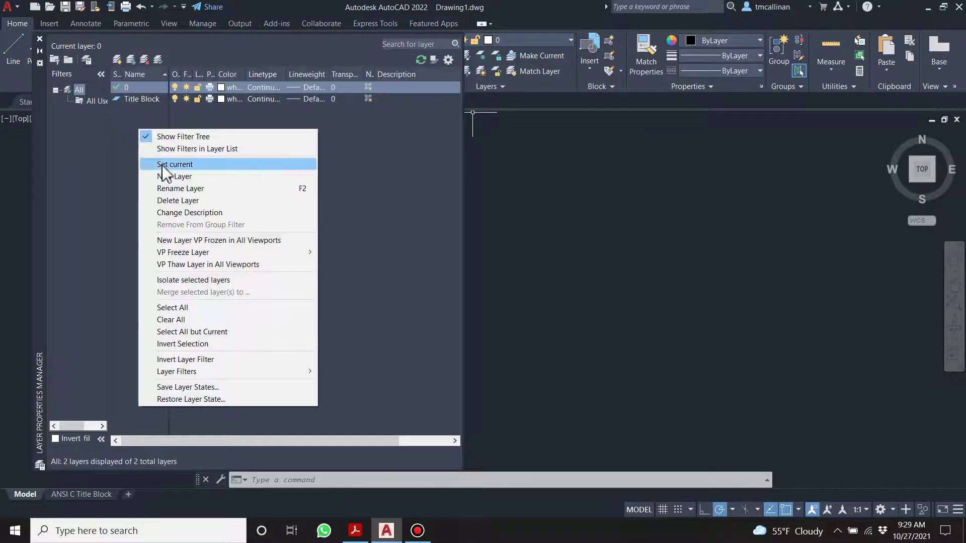
click(170, 177)
text(Con1)
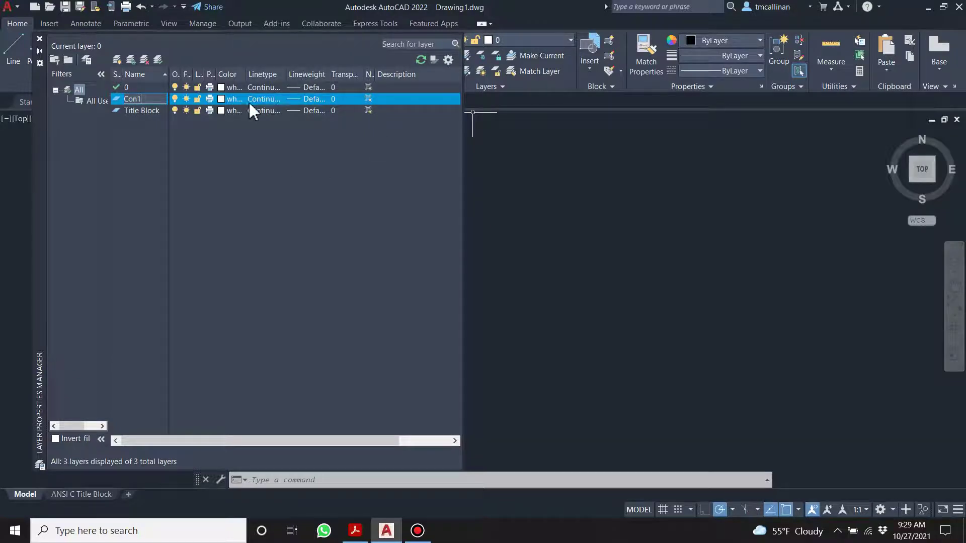
click(229, 100)
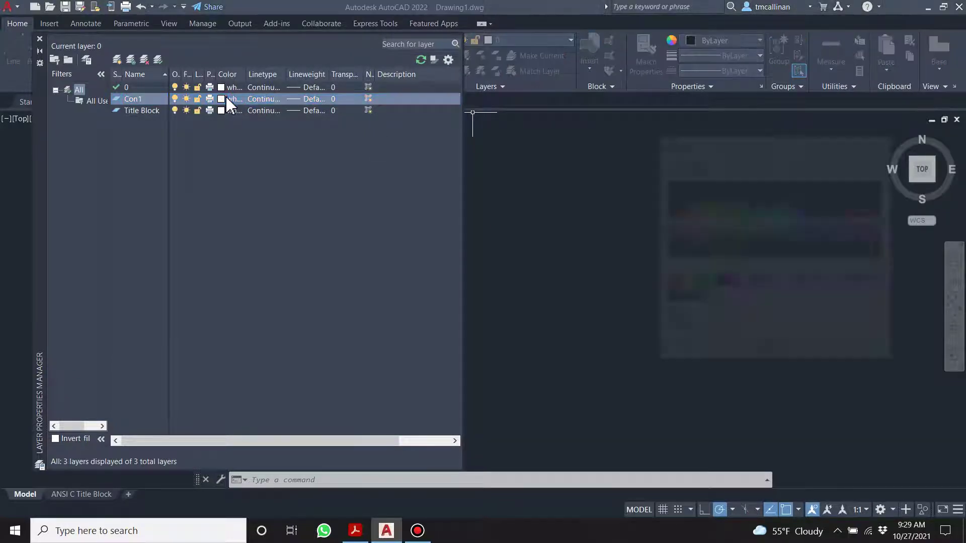
click(683, 282)
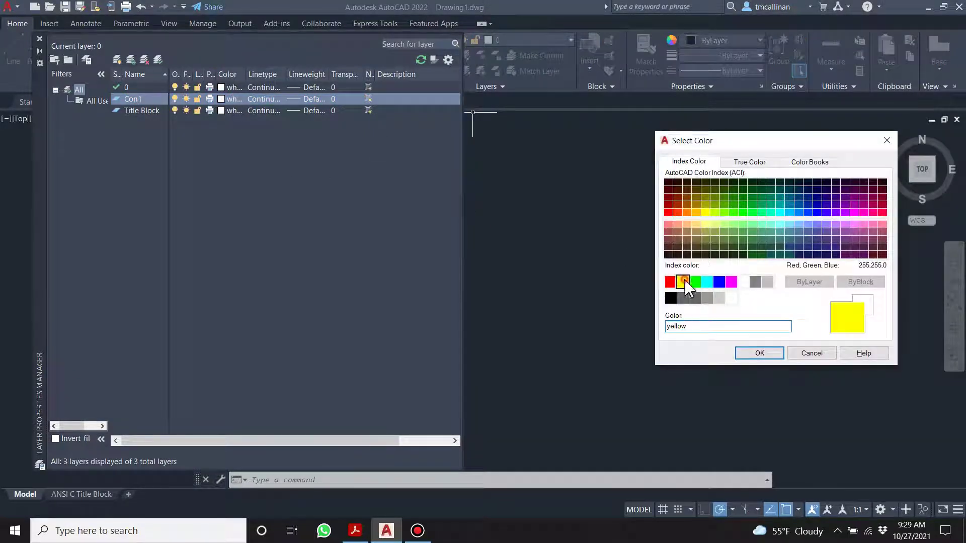
click(760, 353)
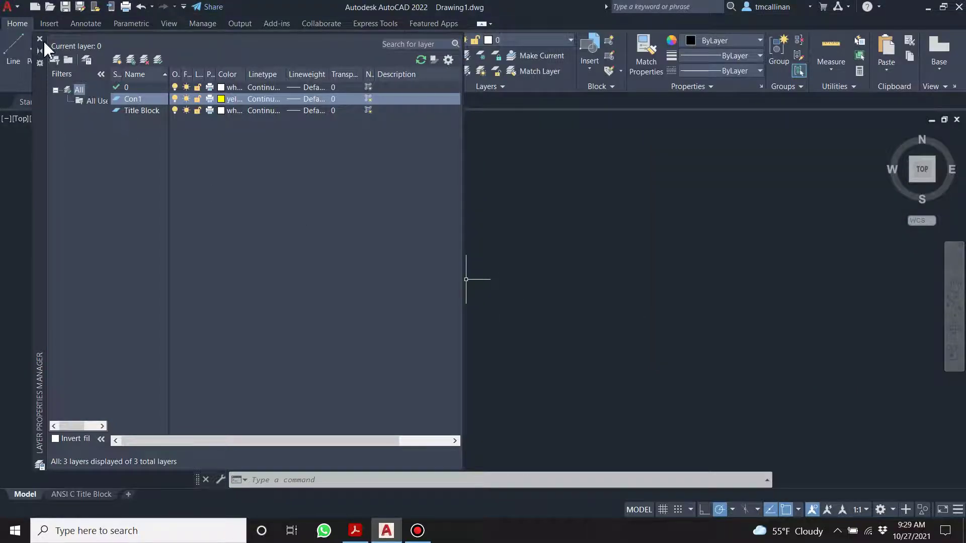
click(39, 39)
click(533, 40)
click(523, 71)
Draw a vertical and a horizontal construction line through the origin 0,0
click(73, 87)
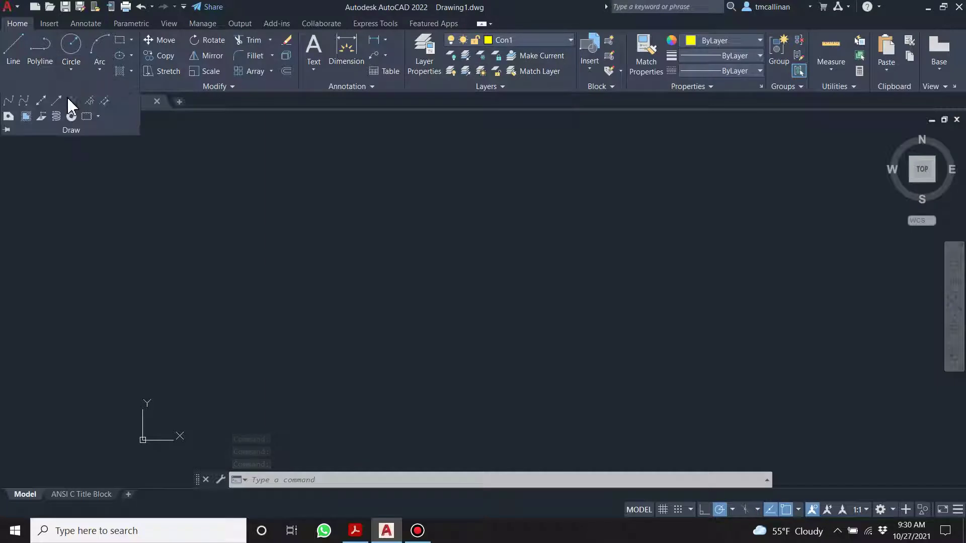
click(55, 101)
scroll(254, 215, down, 5)
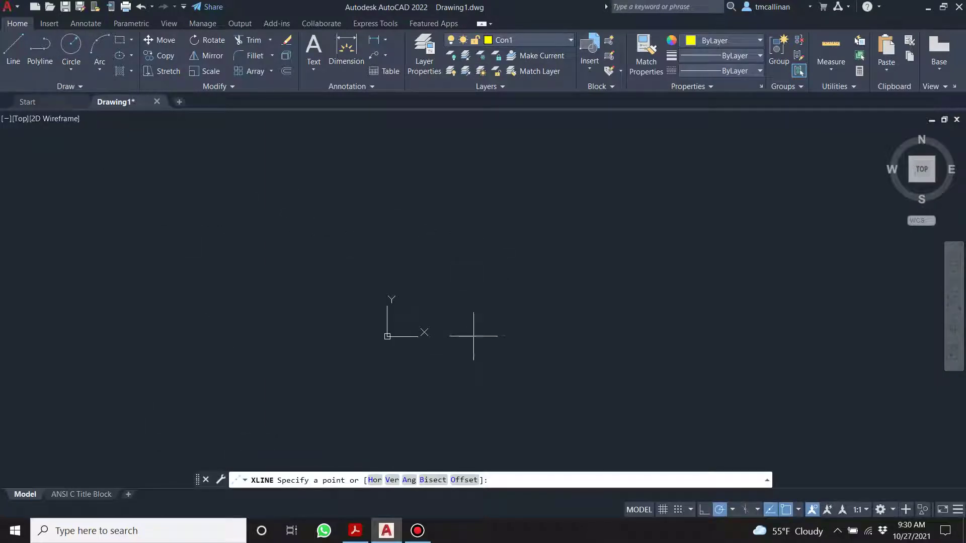
key(Return)
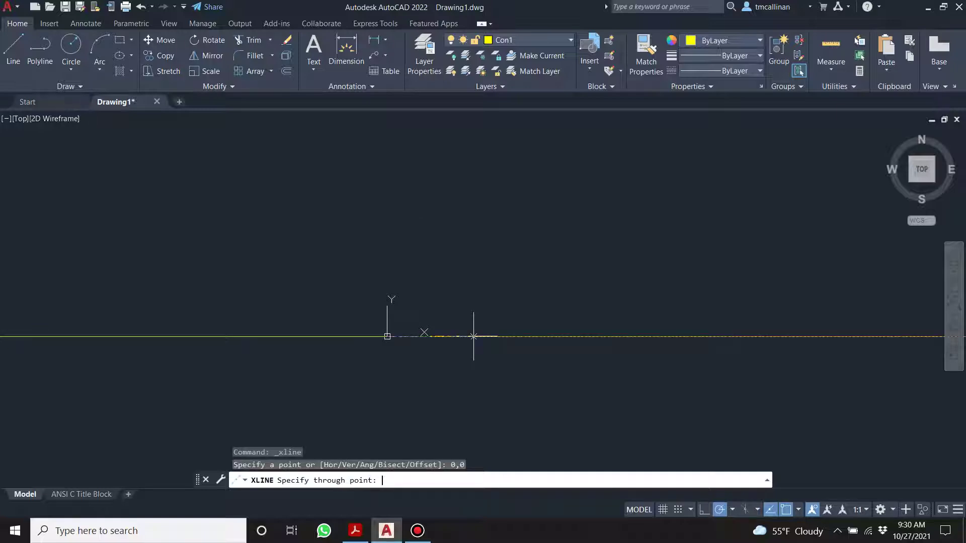
click(387, 233)
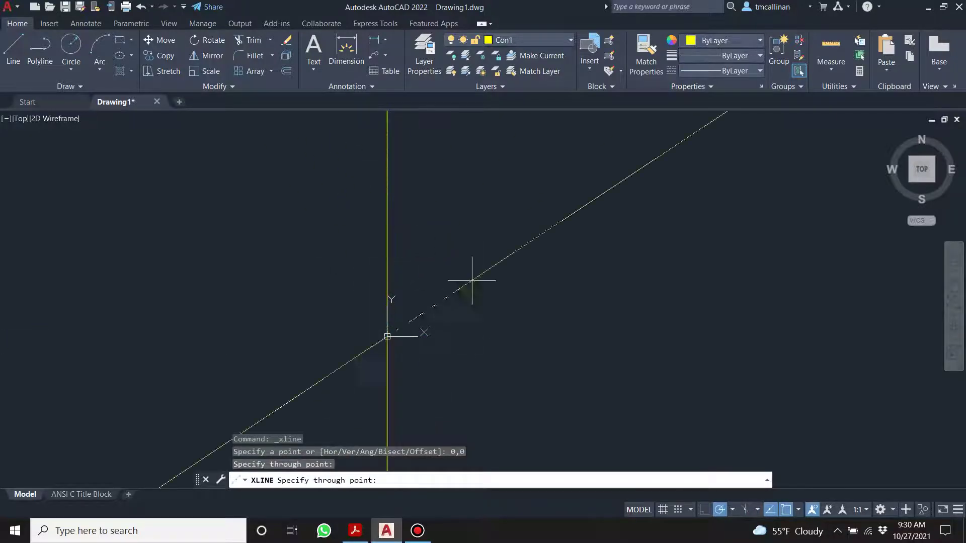
click(517, 331)
key(Escape)
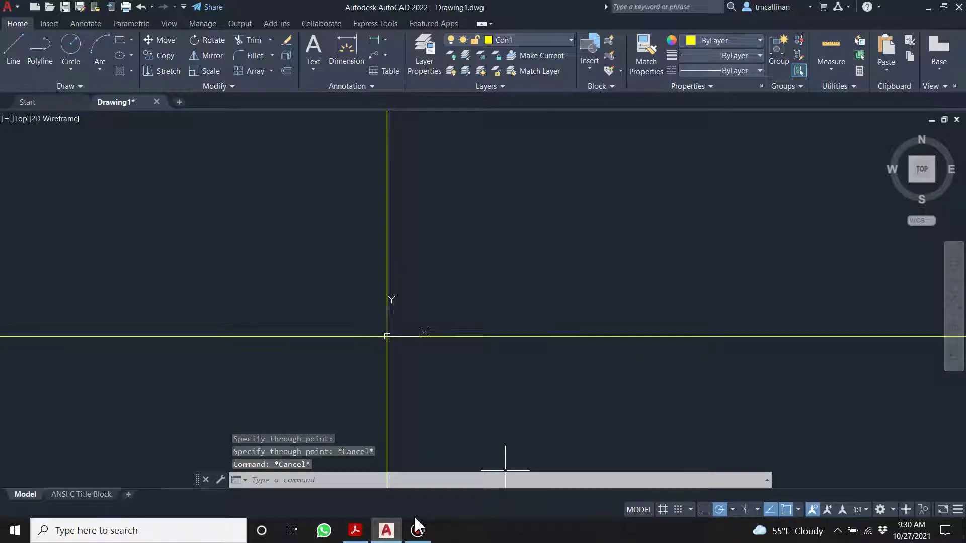
Switch to the exercises PDF and examine the dimensions that give Example 17's overall length from the base edge to the ring
click(357, 532)
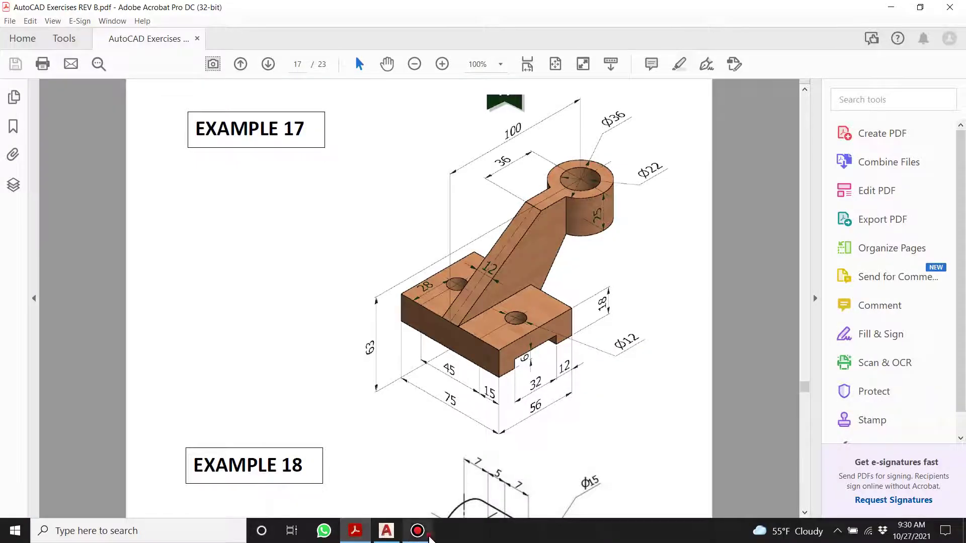
click(418, 530)
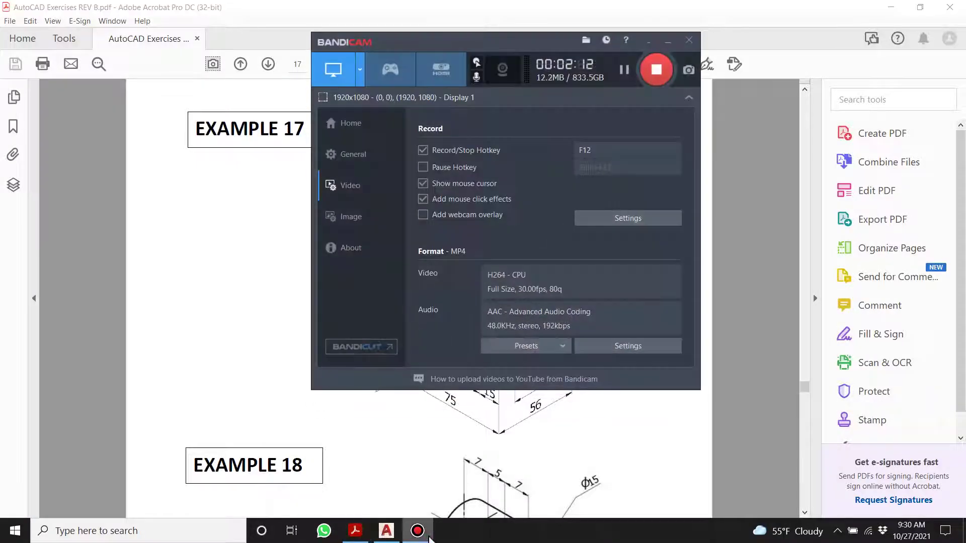
click(663, 40)
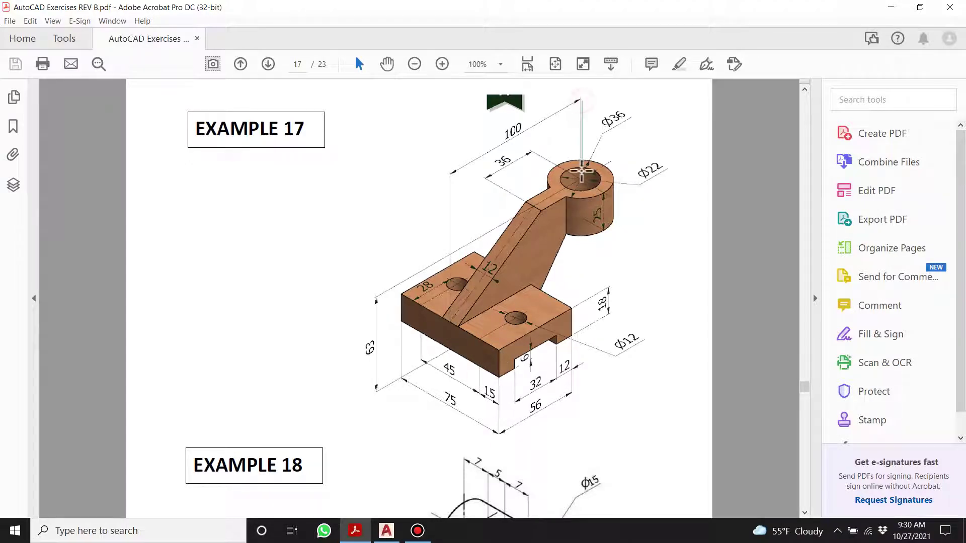
click(584, 185)
click(584, 185)
drag(439, 328, 453, 341)
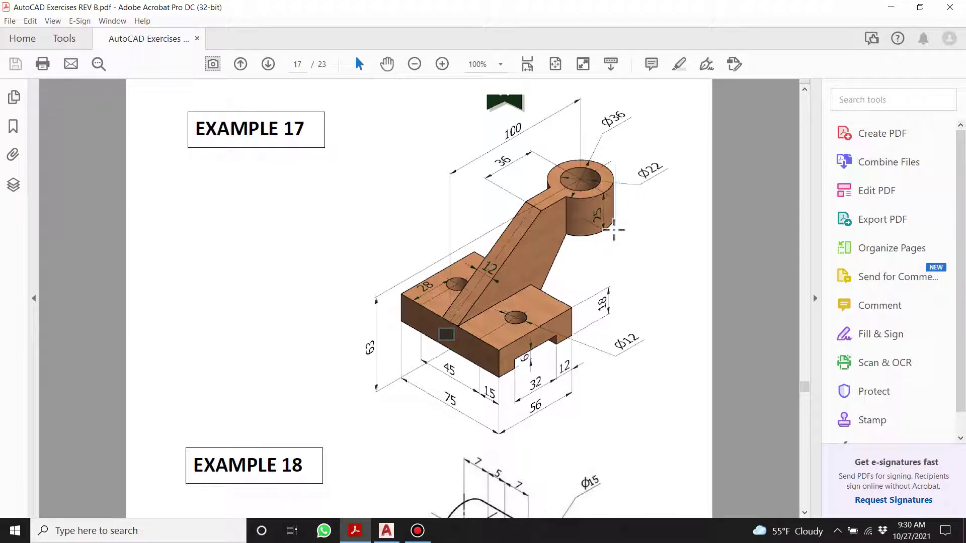
click(614, 230)
key(Escape)
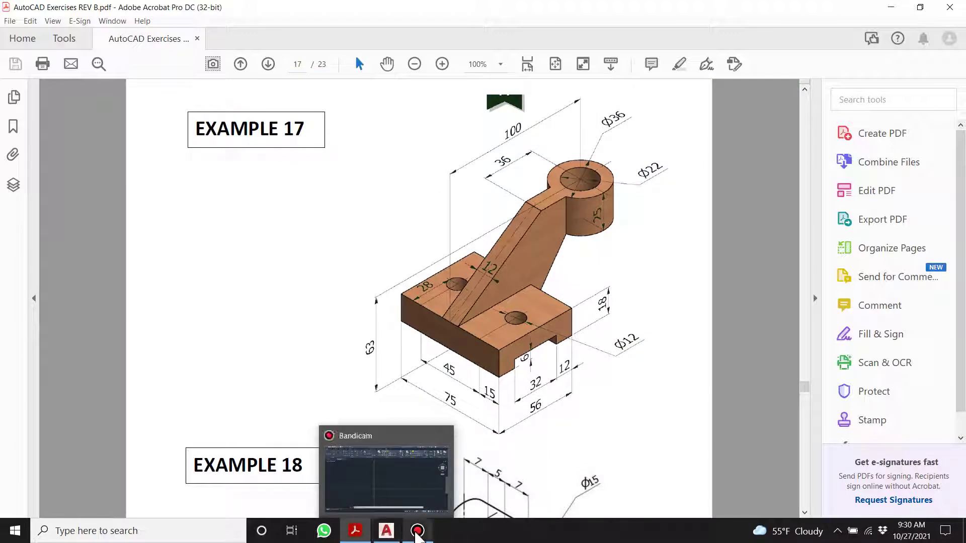
Switch to AutoCAD and offset the vertical construction line 118 to the right
mouse_move(417, 536)
click(386, 531)
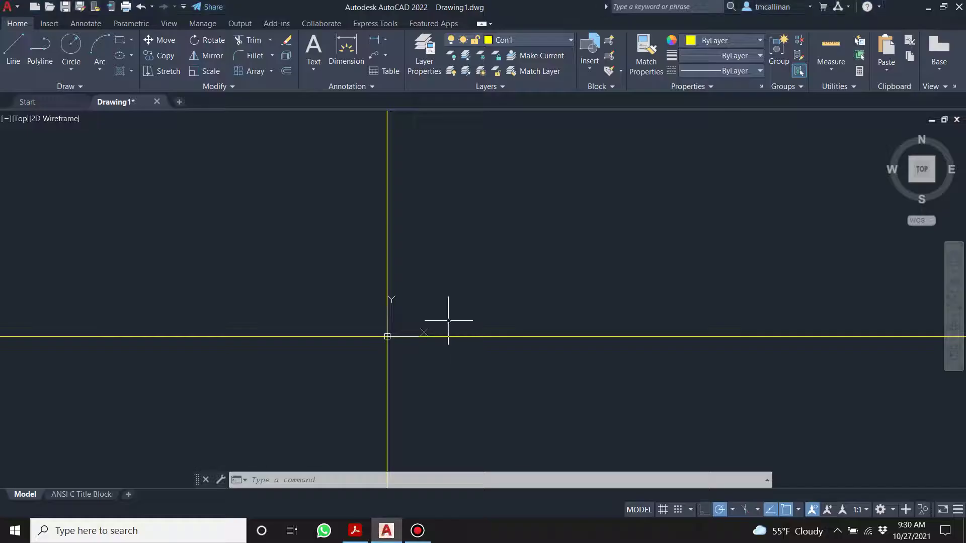
click(286, 71)
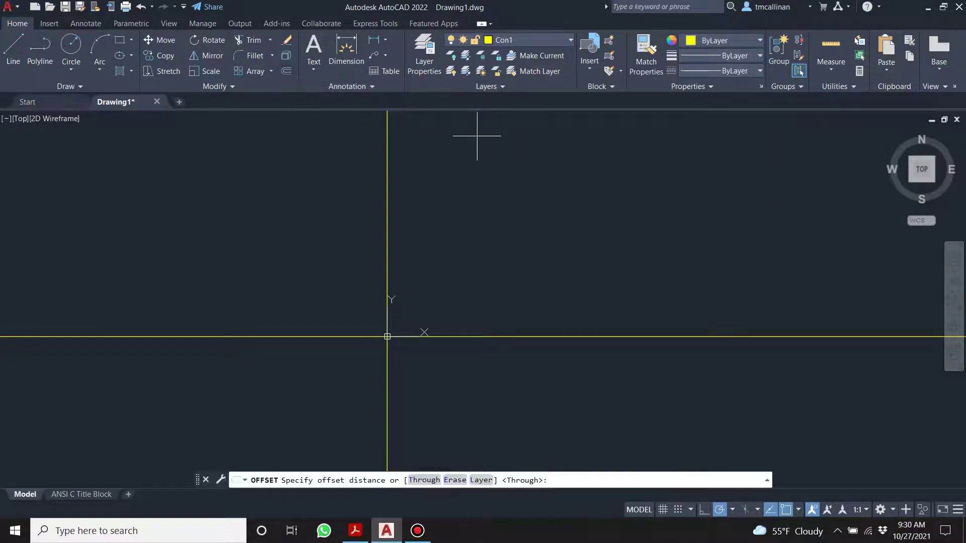
key(Return)
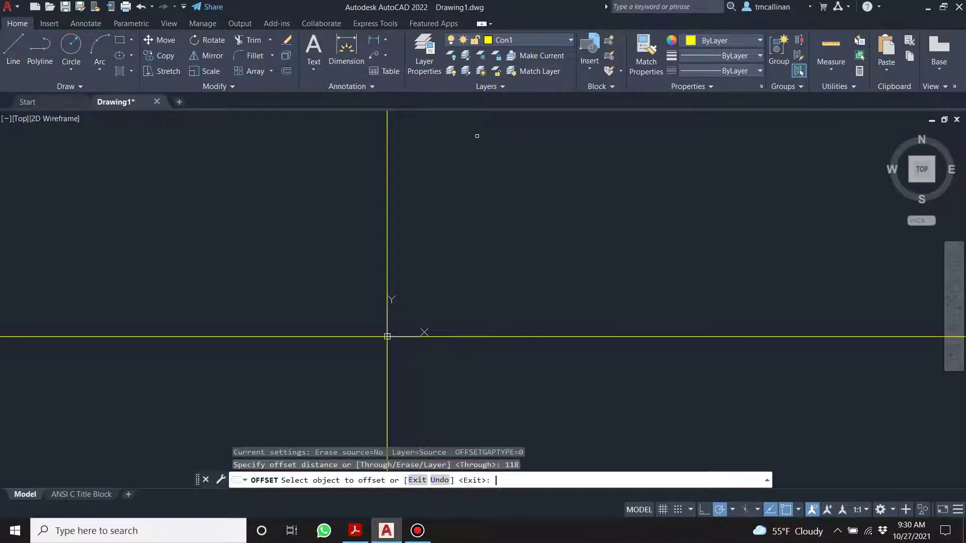
click(387, 224)
click(595, 235)
scroll(566, 261, down, 1)
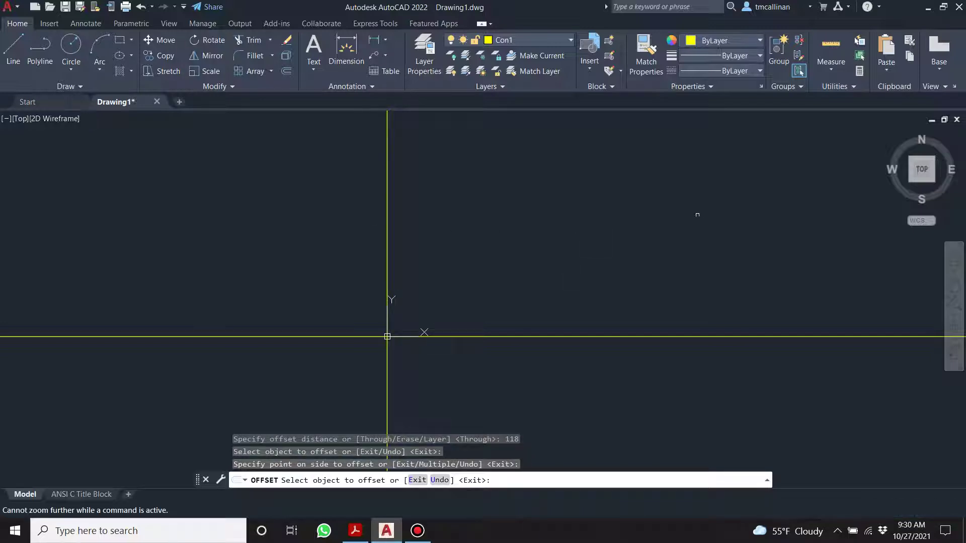
key(Escape)
scroll(669, 216, down, 2)
scroll(686, 209, up, 1)
middle_drag(687, 209, 661, 251)
scroll(649, 246, down, 2)
scroll(639, 242, up, 2)
scroll(647, 243, up, 4)
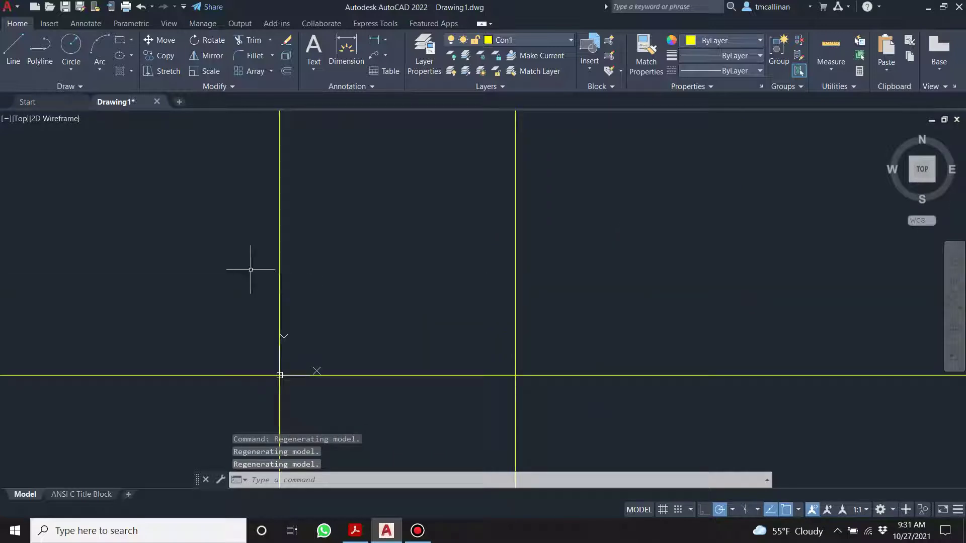
middle_drag(414, 243, 446, 261)
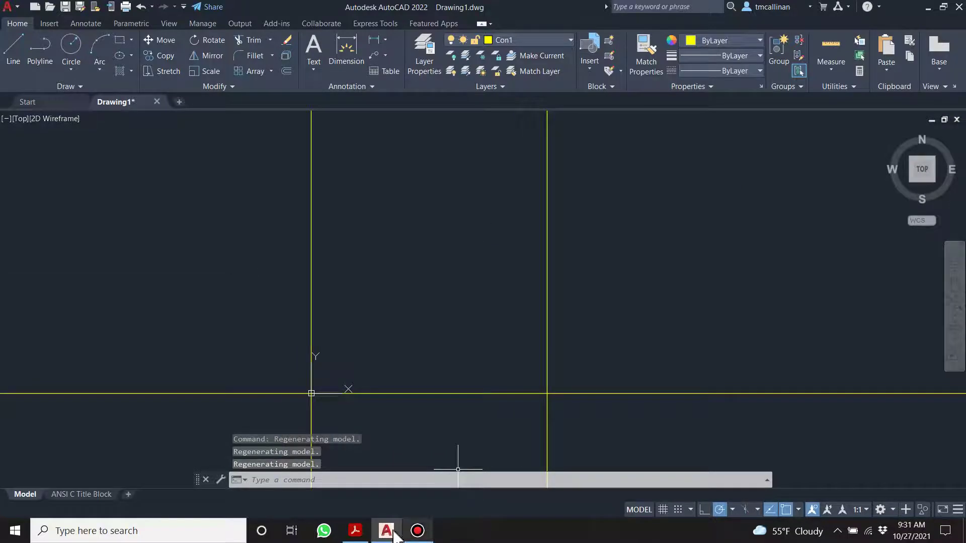
Switch to the exercises PDF and examine Example 17's overall height dimension
click(355, 531)
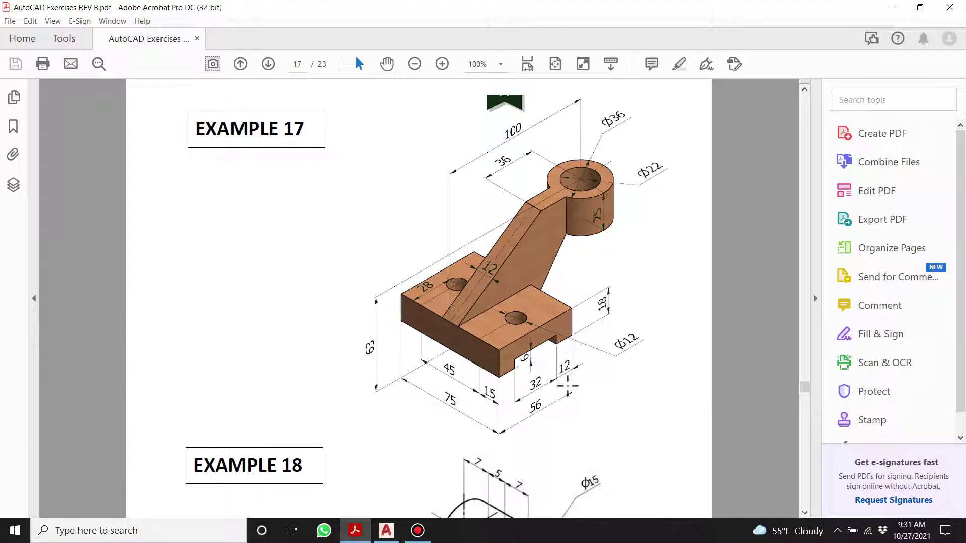
drag(360, 340, 407, 365)
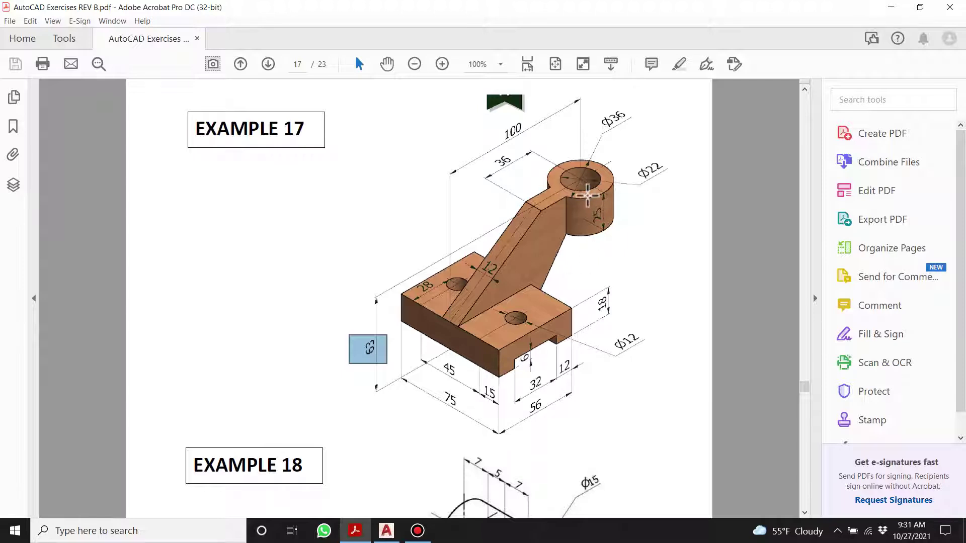
click(301, 196)
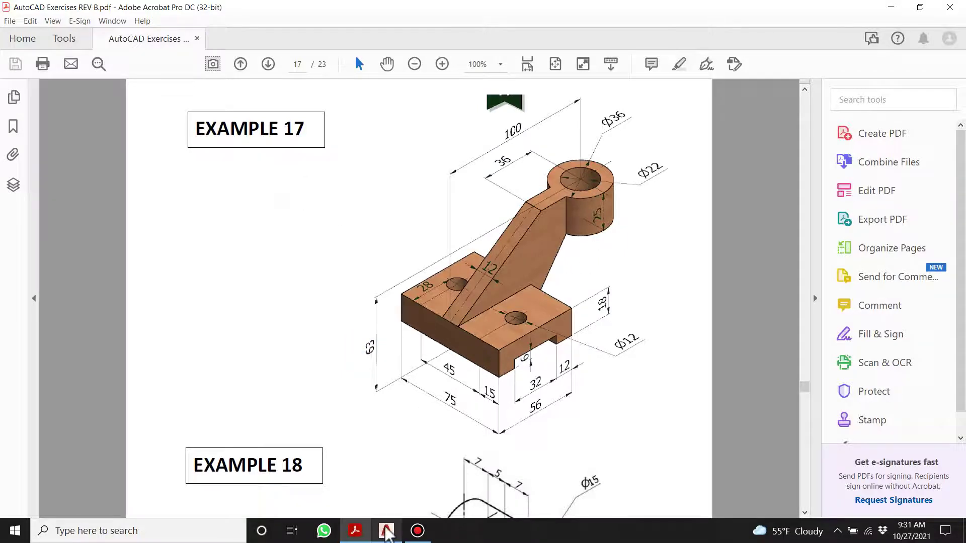
Switch to AutoCAD and offset the horizontal construction line through the origin 63 upward
click(399, 535)
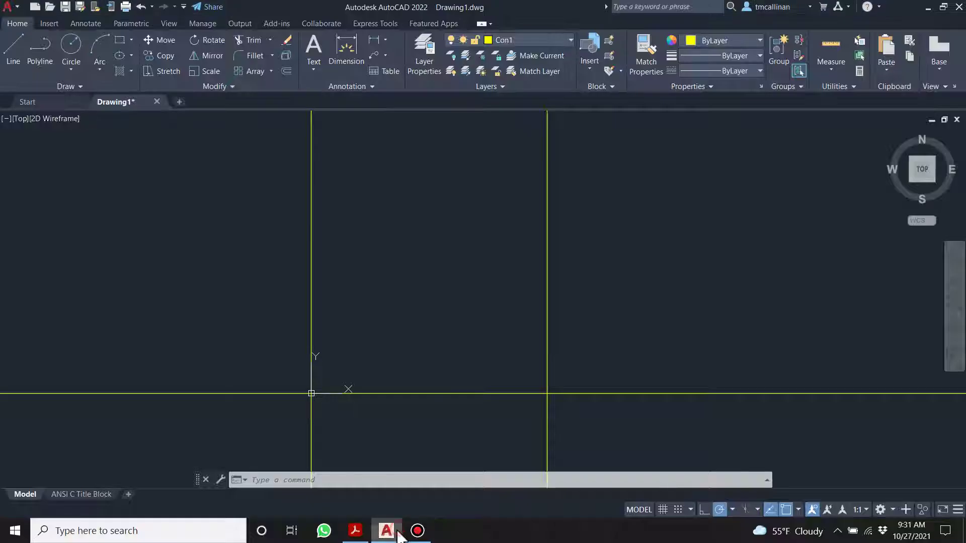
click(286, 72)
text(63)
key(Return)
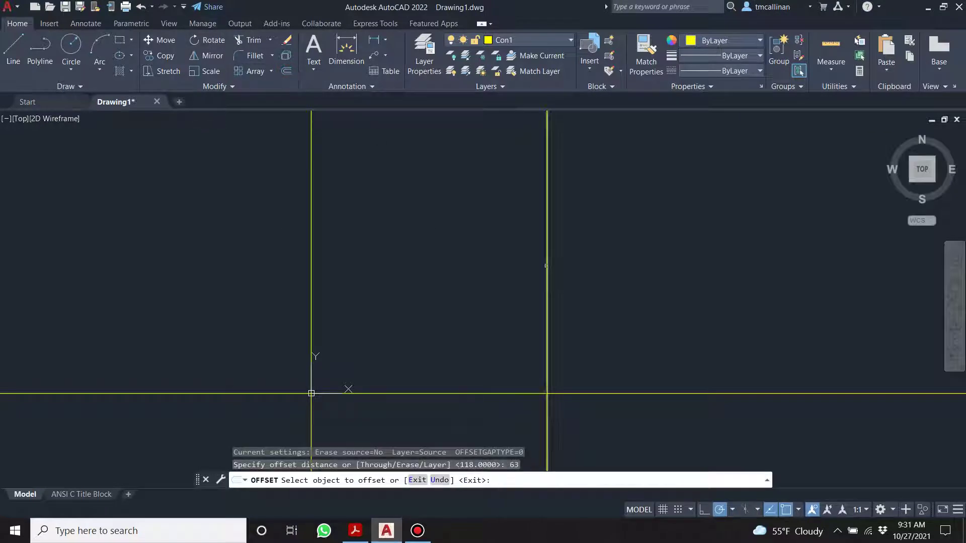
click(584, 394)
click(576, 270)
scroll(574, 244, down, 3)
middle_drag(559, 231, 495, 279)
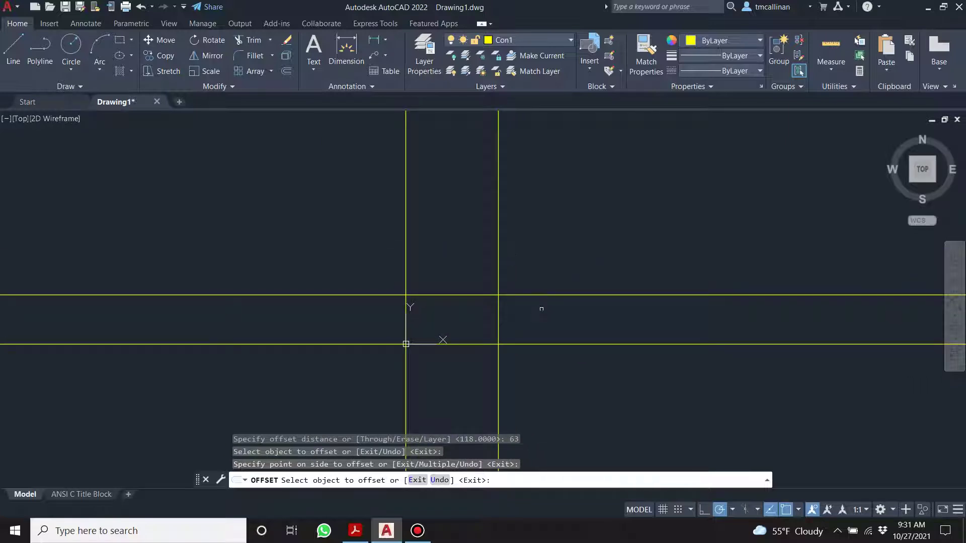
scroll(541, 308, up, 2)
key(Escape)
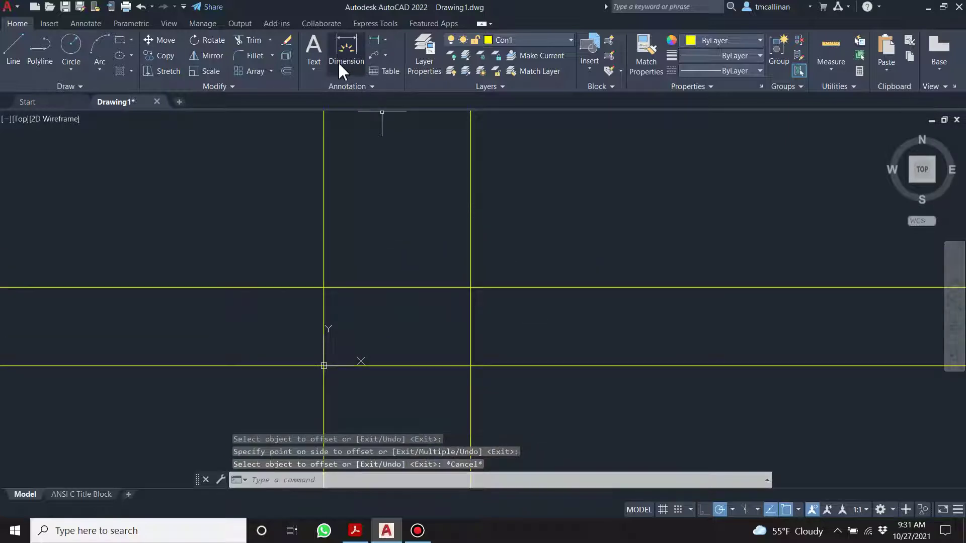
Offset the upper horizontal construction line 60 further upward
click(287, 71)
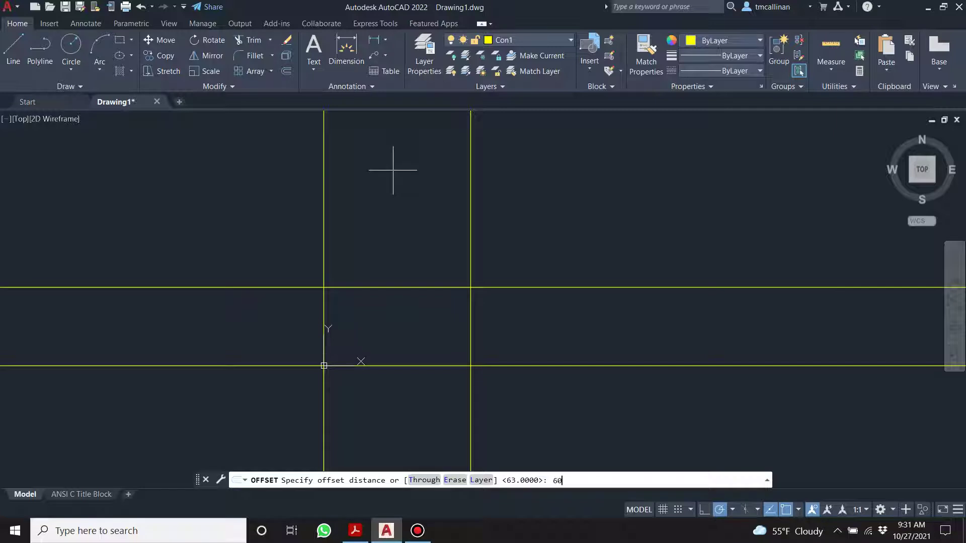
key(Return)
click(509, 288)
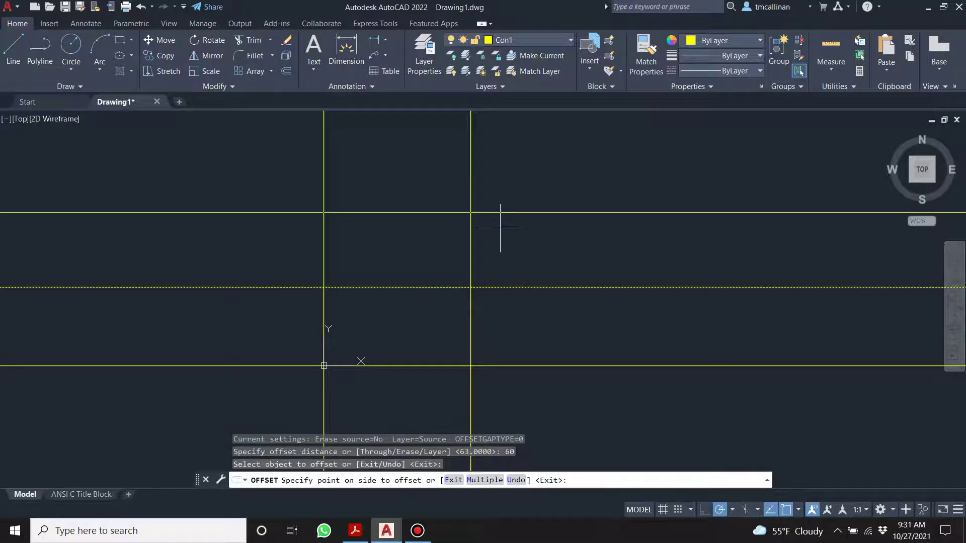
key(Escape)
click(285, 70)
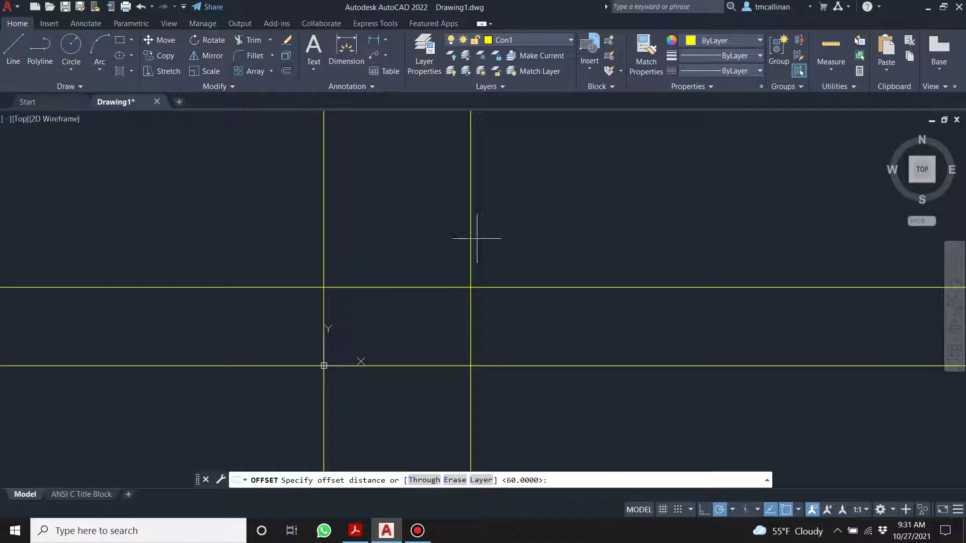
click(287, 70)
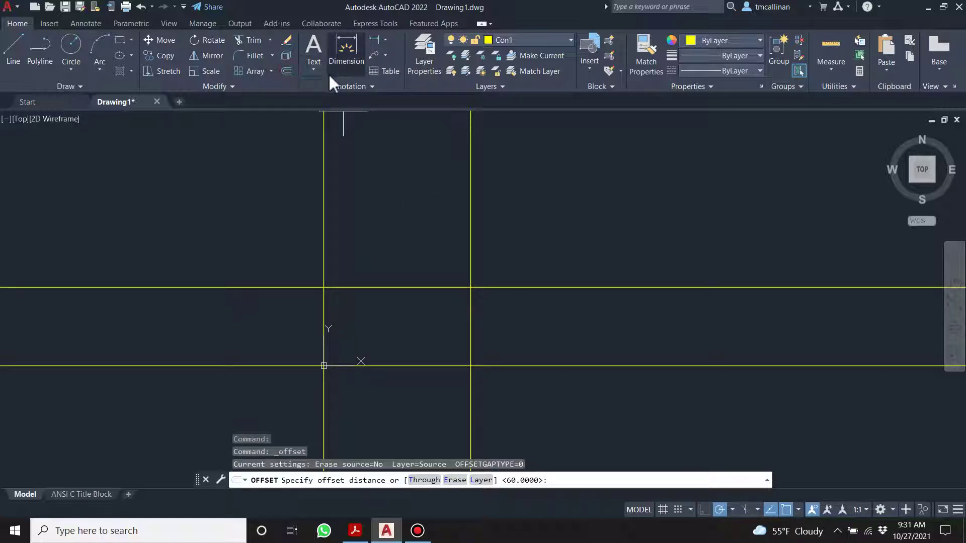
key(Return)
click(559, 286)
click(555, 247)
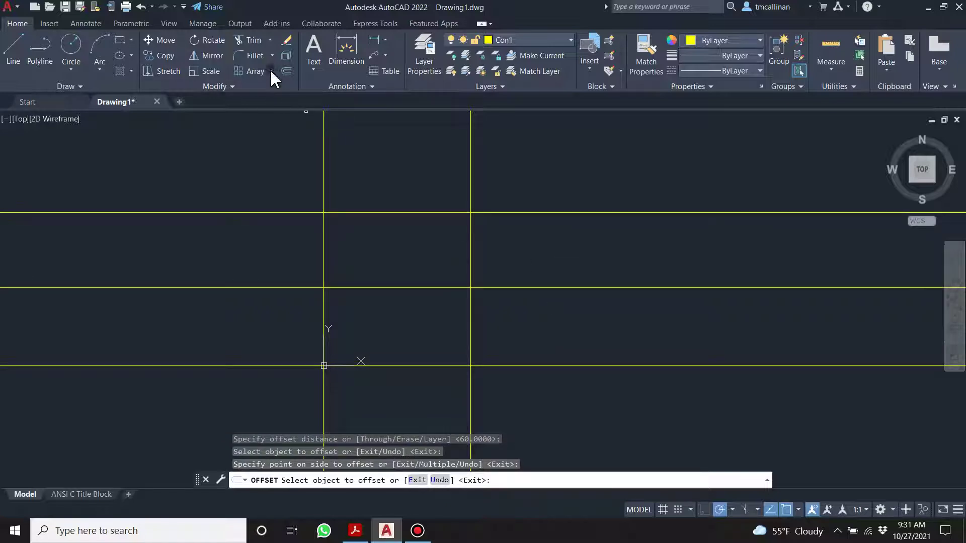
Offset the rightmost vertical construction line 60 to the right
click(287, 70)
key(Return)
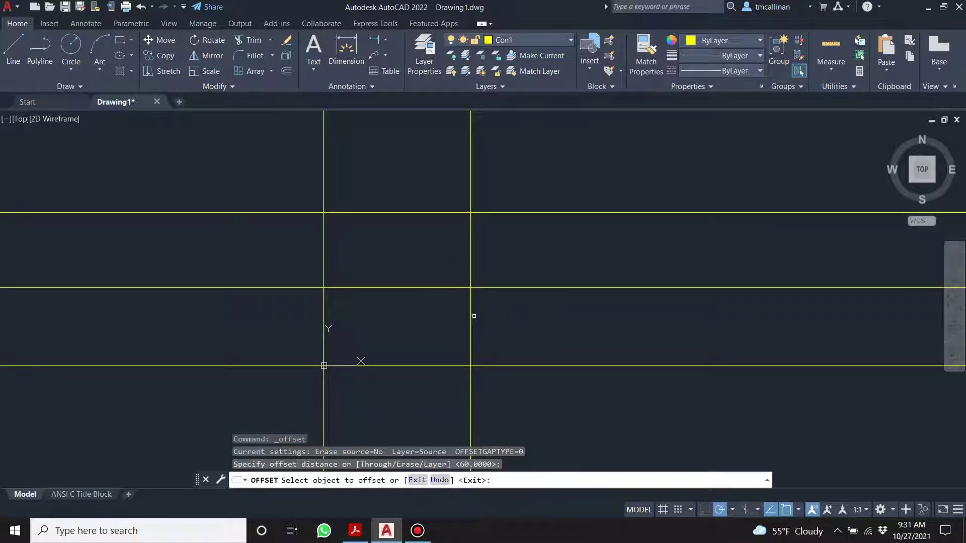
click(473, 325)
click(574, 332)
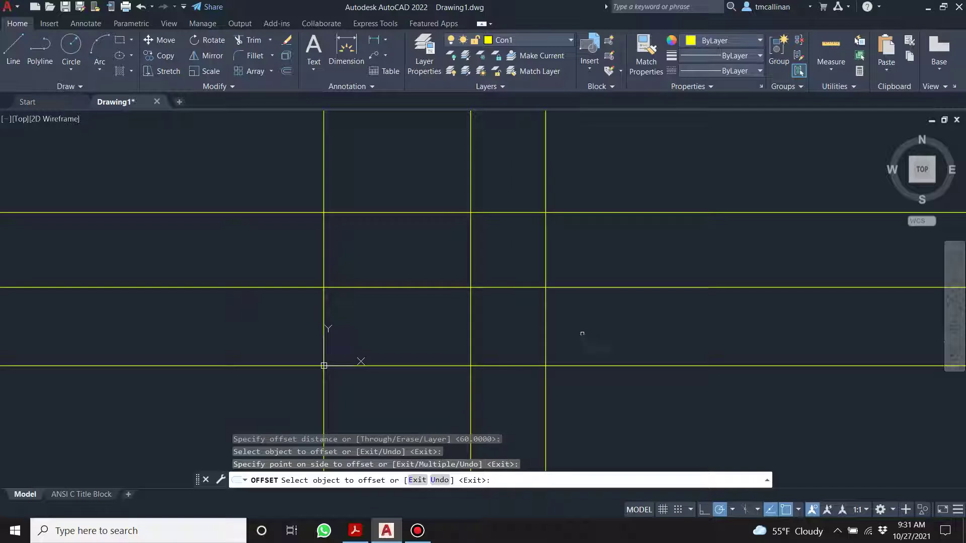
scroll(525, 320, down, 2)
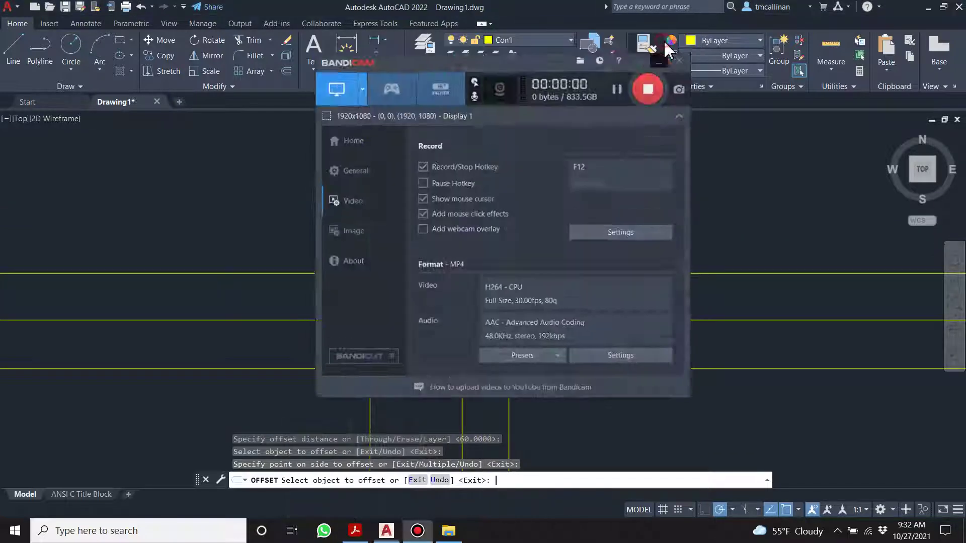
click(660, 61)
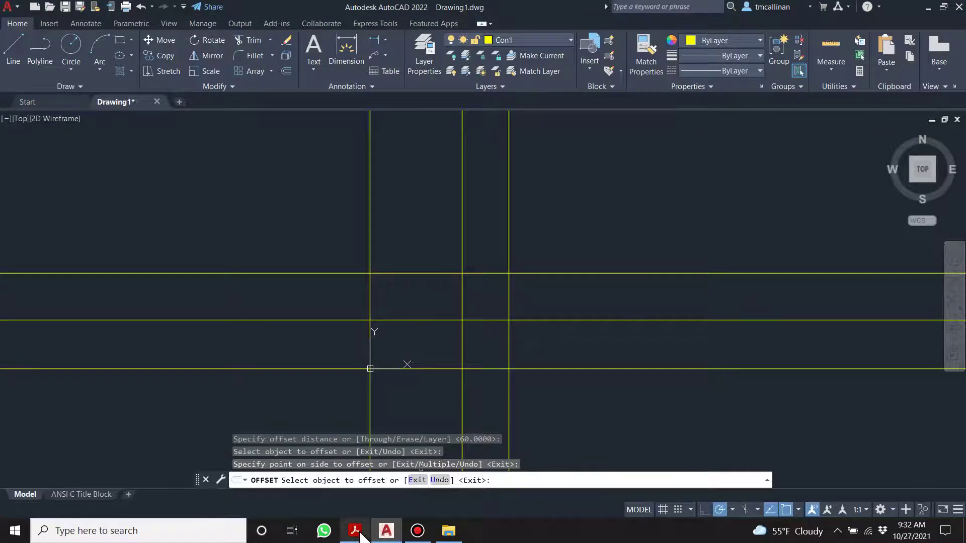
Review the base of Example 17's bracket in the exercises PDF and return to AutoCAD
click(356, 531)
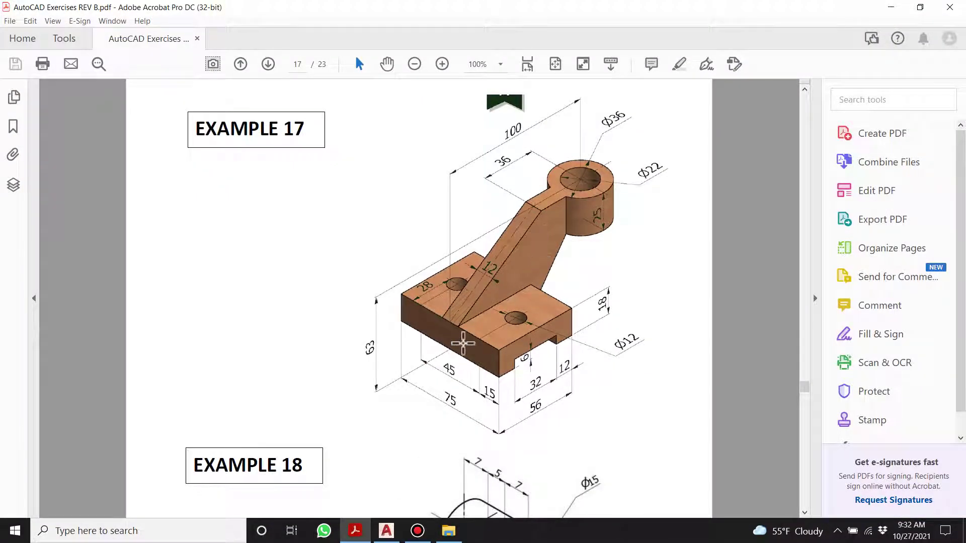
click(387, 534)
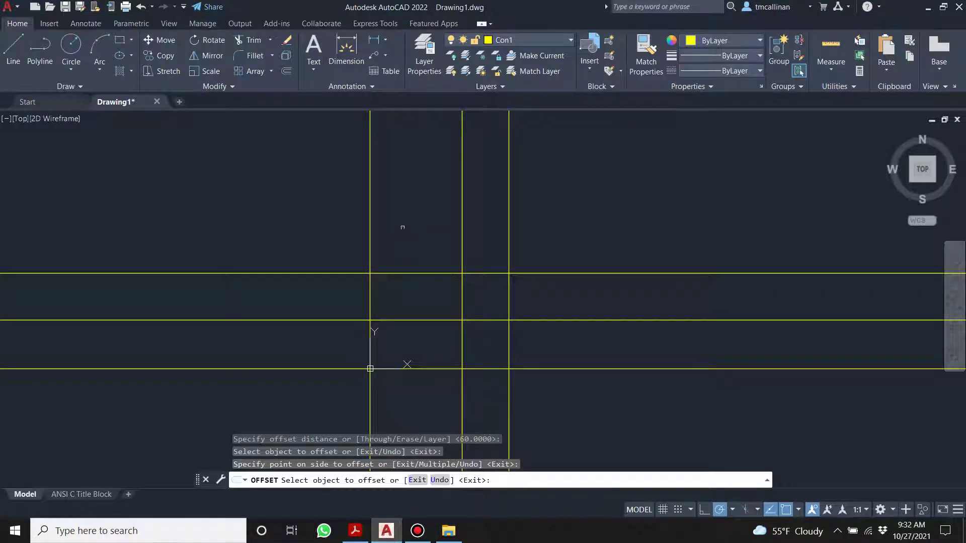
scroll(411, 402, up, 2)
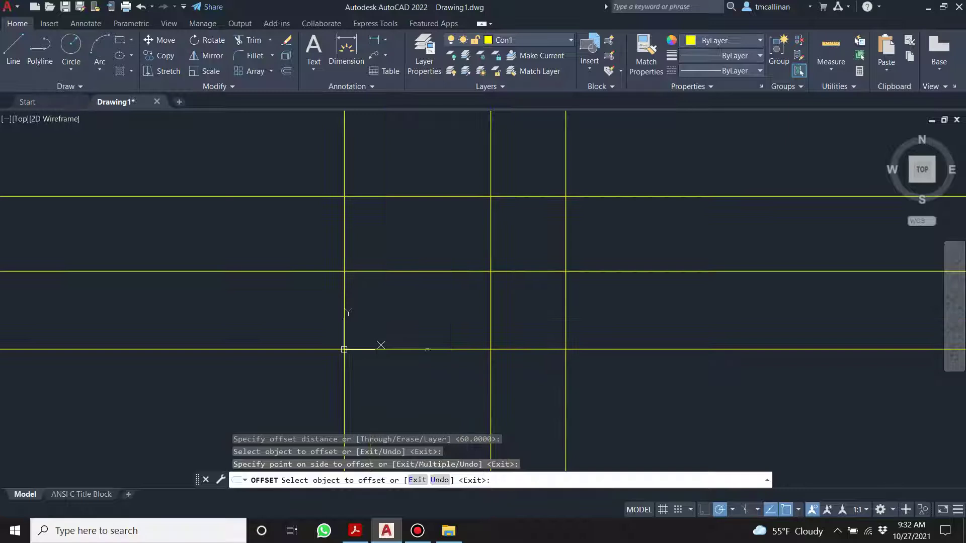
Make layer 0 current and place the multiline text FRONT VIEW just below the horizontal construction line through the origin
click(518, 40)
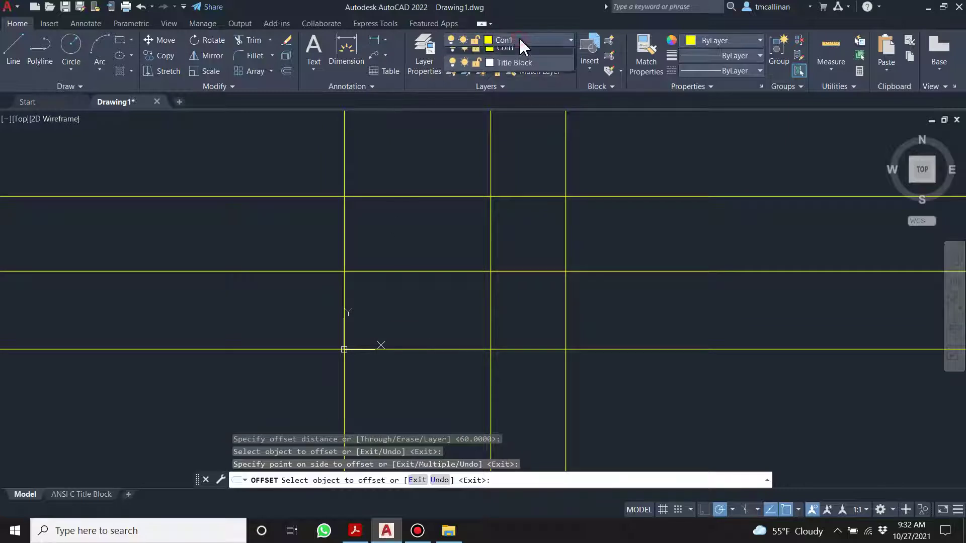
click(514, 53)
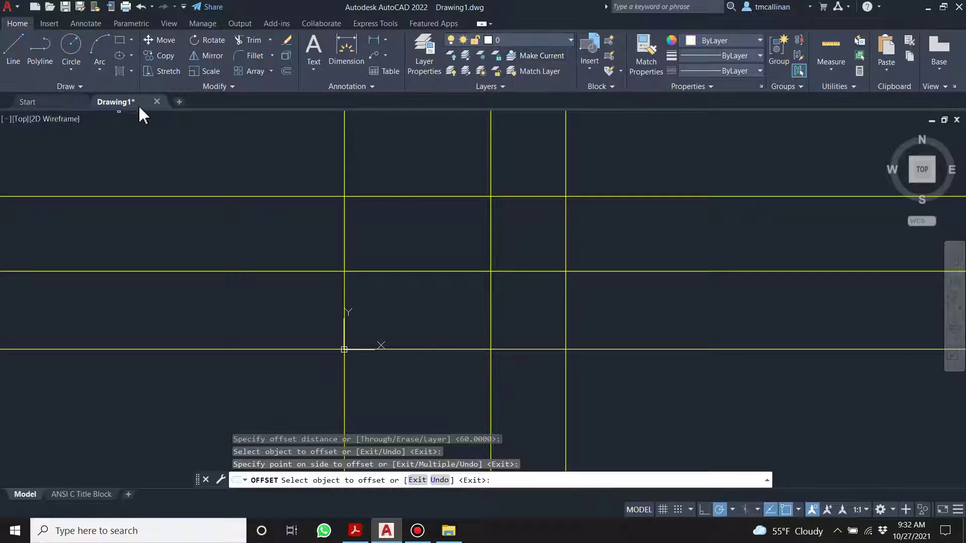
click(314, 46)
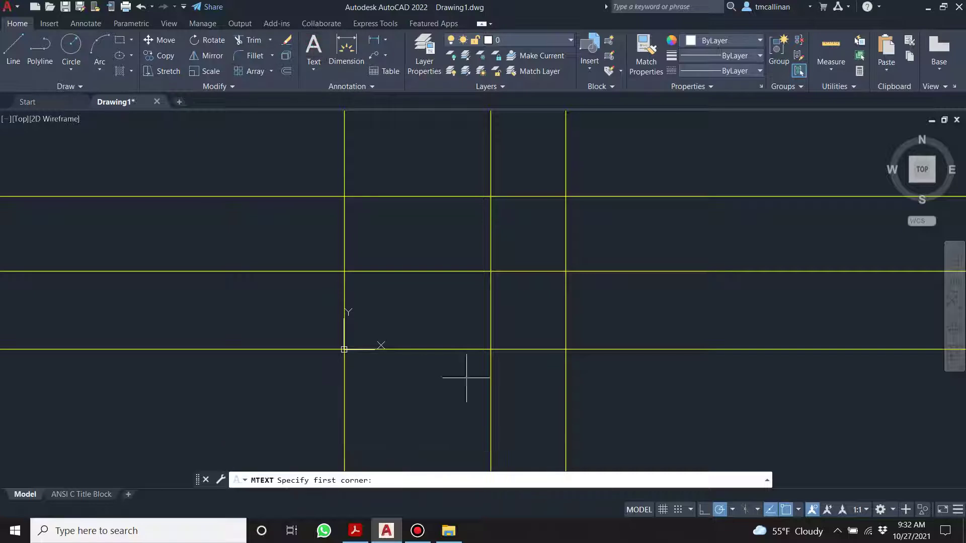
click(375, 377)
text(FRONT)
key(Return)
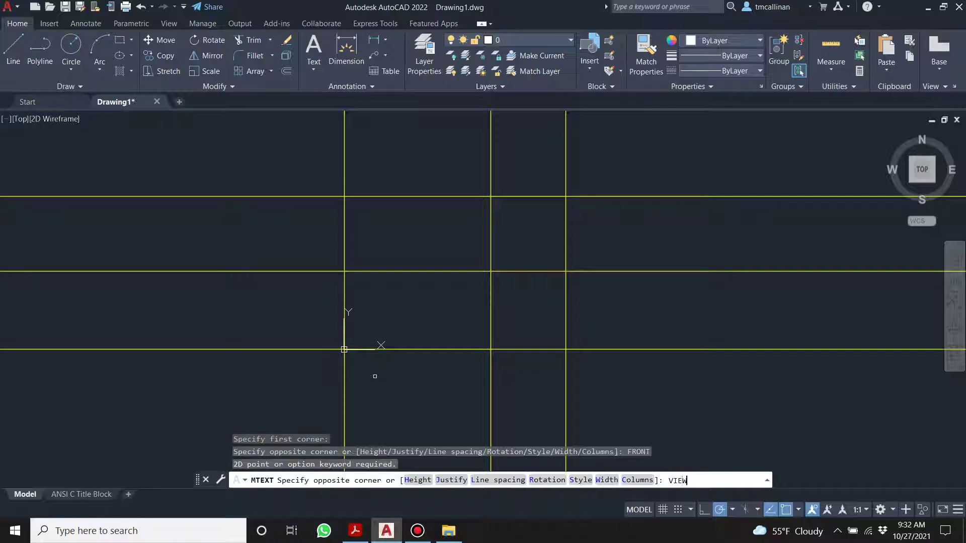
text(VIEW)
key(Return)
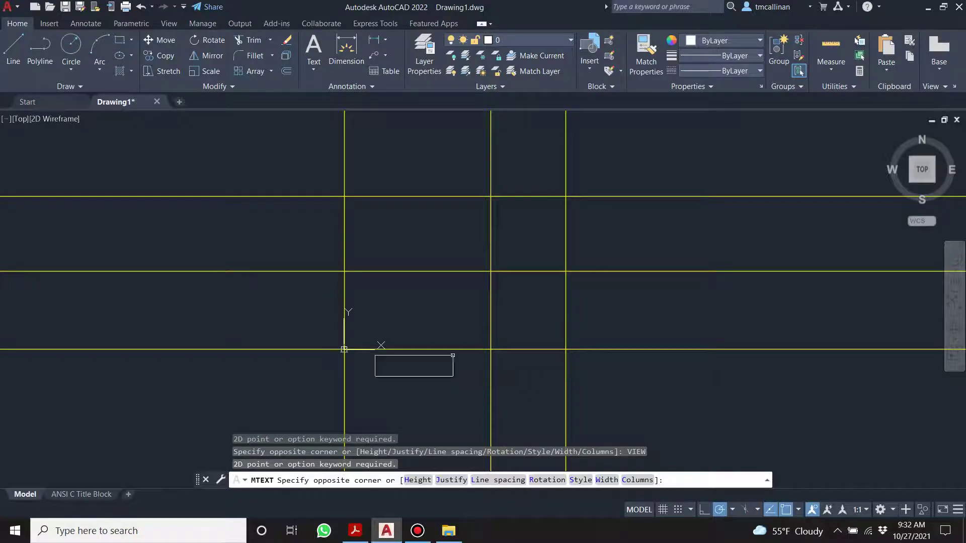
click(454, 360)
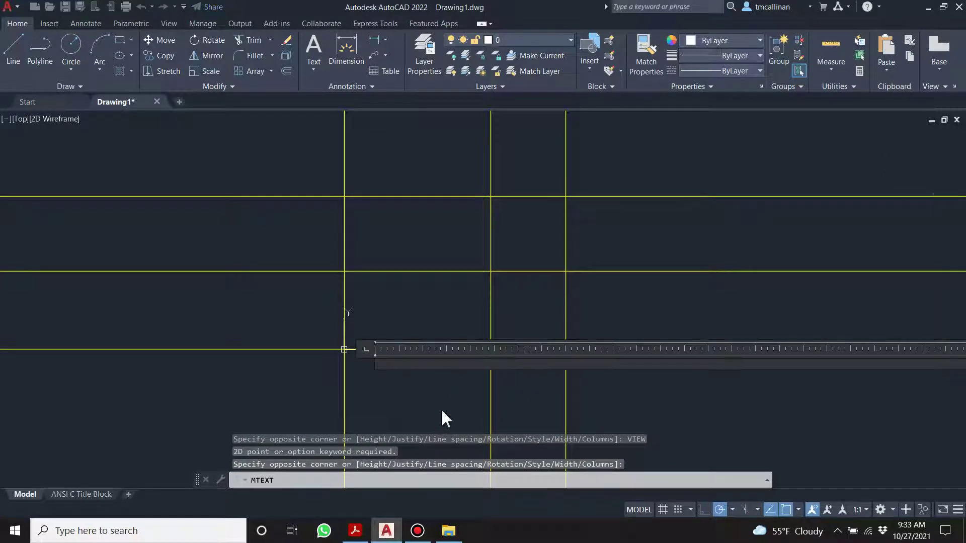
text(FRONT VIEW)
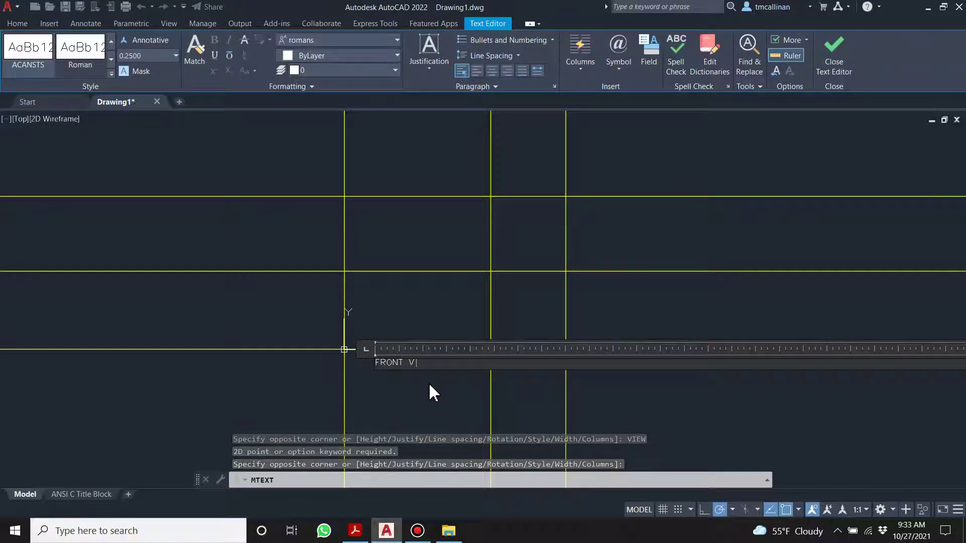
click(434, 393)
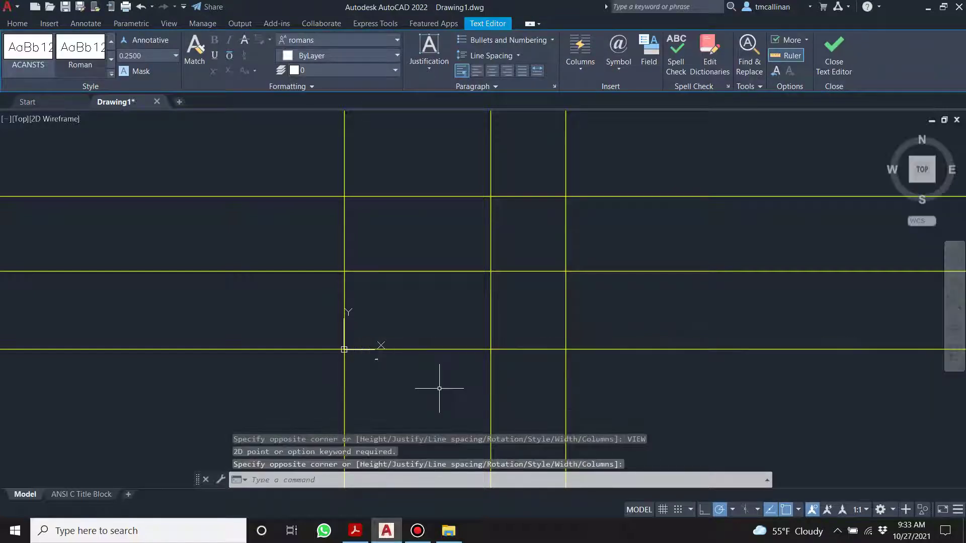
Reopen the FRONT VIEW text and set the height of all its characters to 20
scroll(361, 356, up, 4)
key(Escape)
click(372, 362)
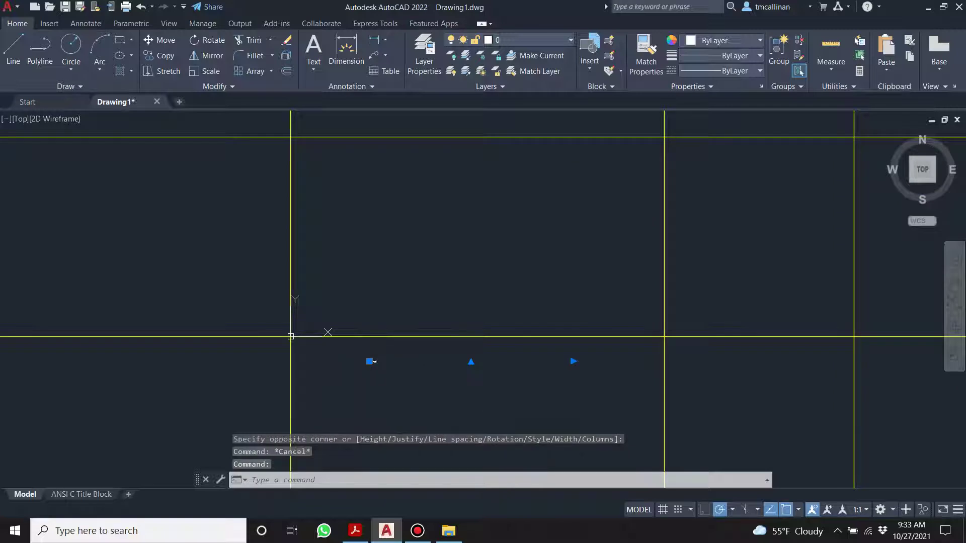
double_click(374, 363)
key(ctrl+a)
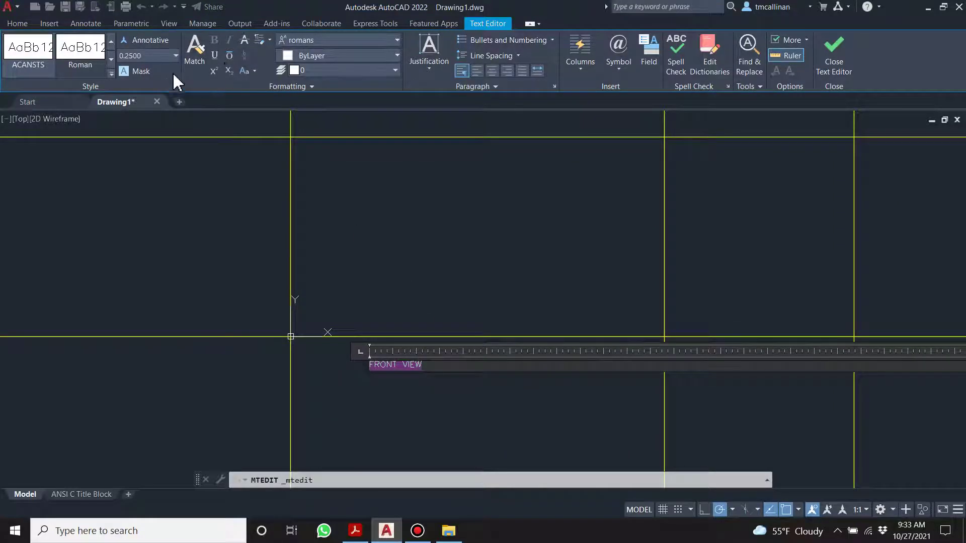
click(80, 55)
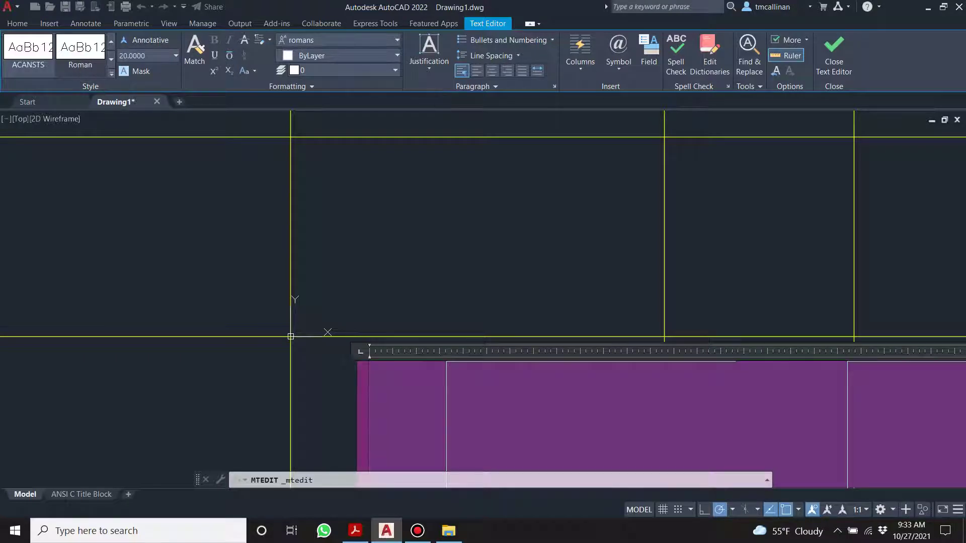
click(418, 175)
Edit the FRONT VIEW label again and set its text height to 10, keeping its wording
scroll(459, 207, down, 3)
click(468, 292)
double_click(468, 292)
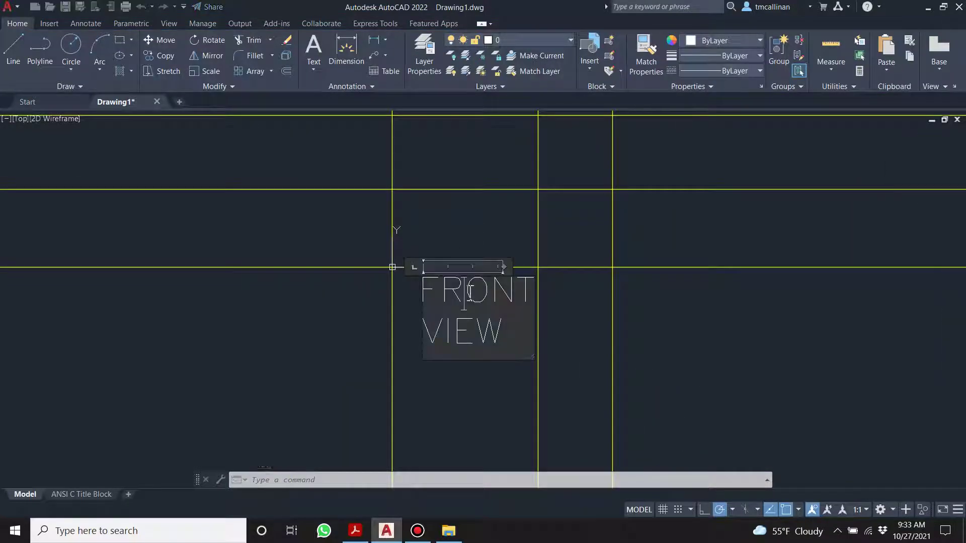
click(148, 53)
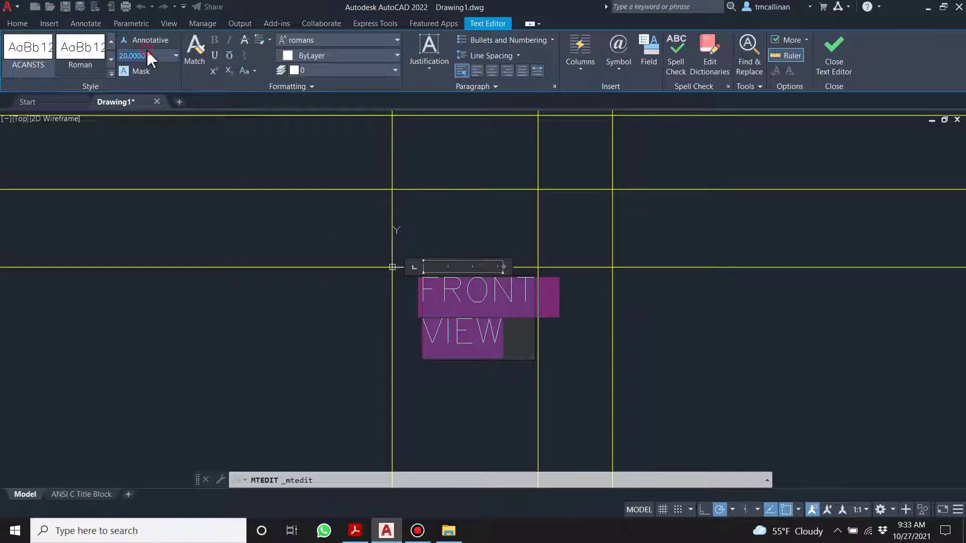
text(10)
key(Return)
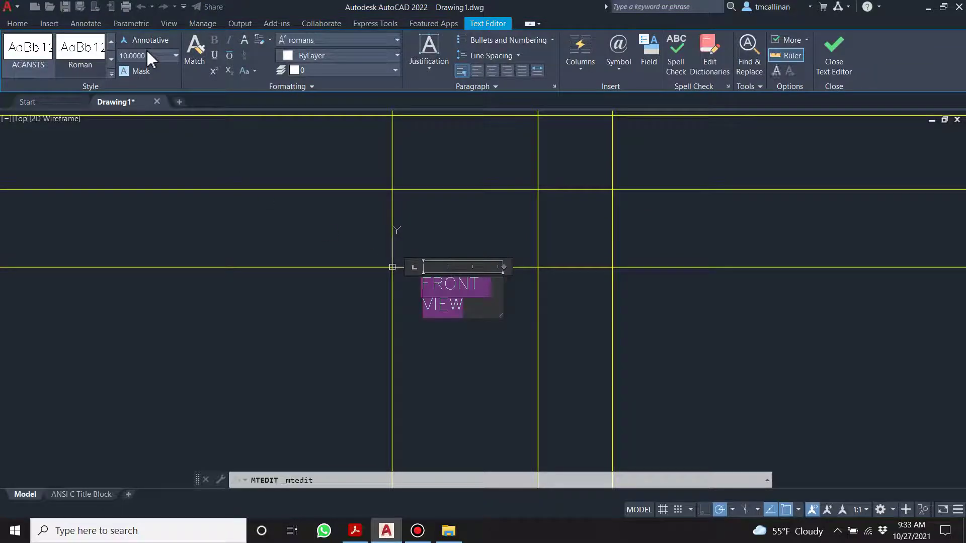
text(5)
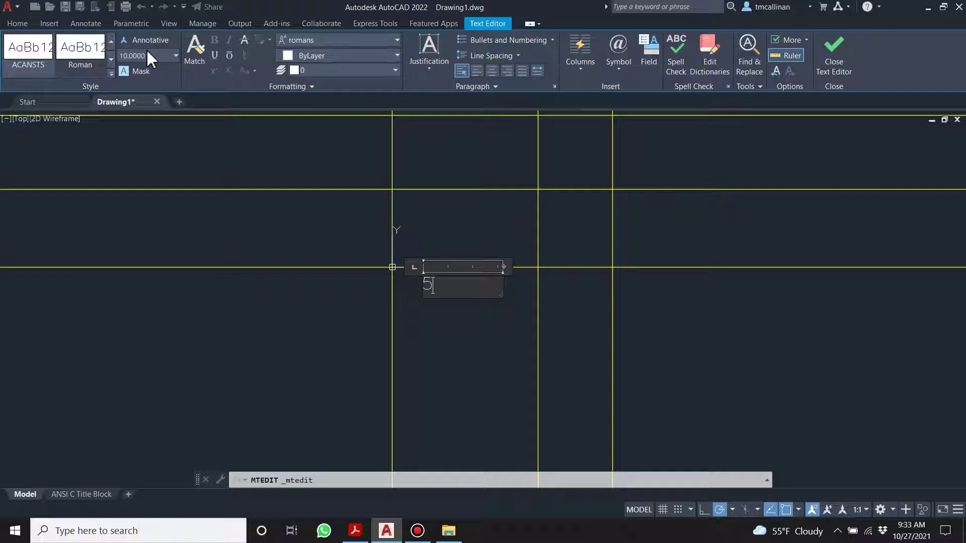
key(ctrl+z)
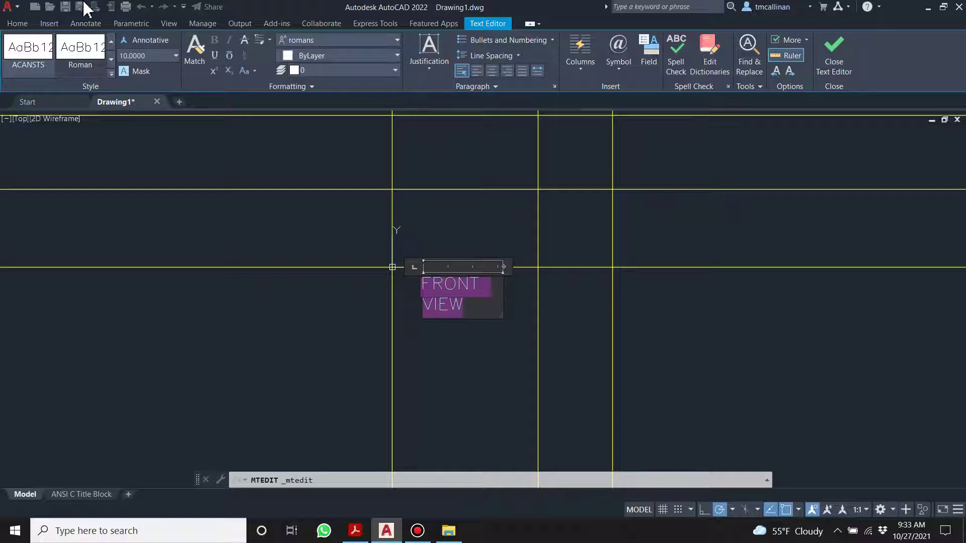
Set the FRONT VIEW label's text height to 5 and finish editing it
click(157, 53)
key(Return)
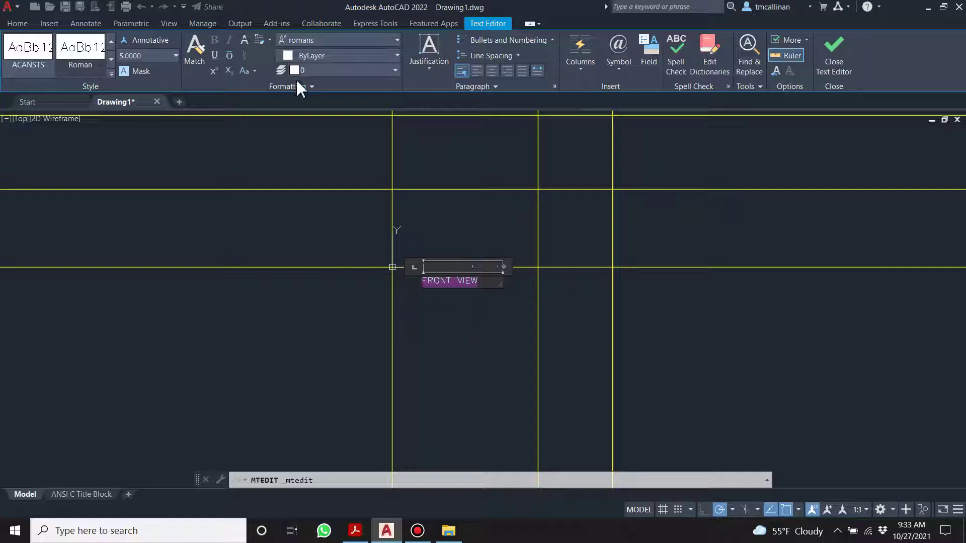
click(488, 352)
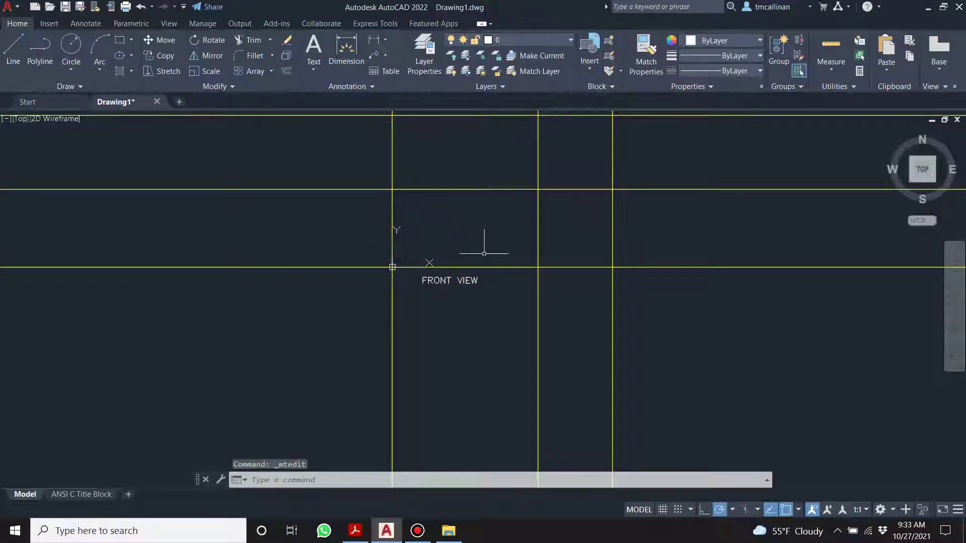
Move the FRONT VIEW label slightly to the right below the horizontal construction line through the origin
scroll(464, 270, down, 2)
scroll(464, 267, up, 8)
scroll(453, 259, down, 6)
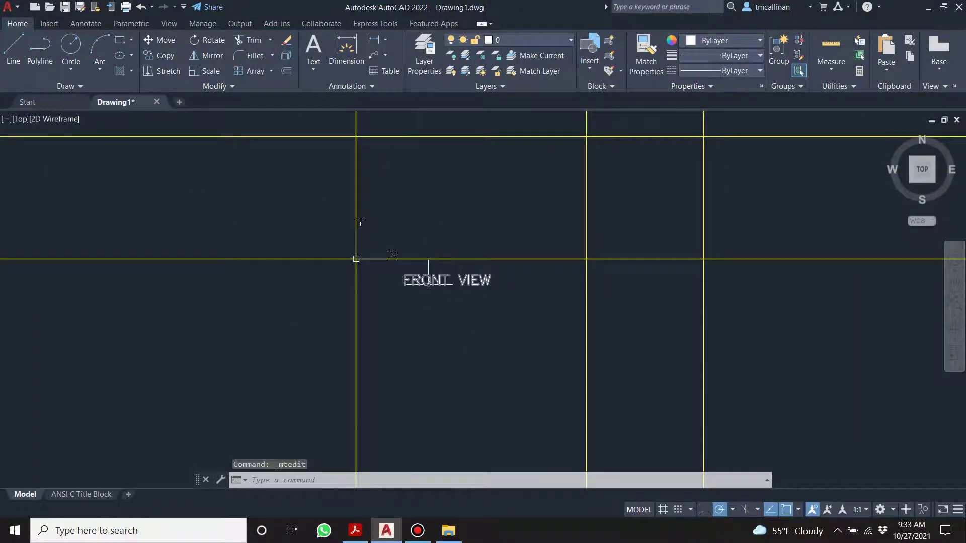
click(432, 280)
drag(430, 280, 451, 285)
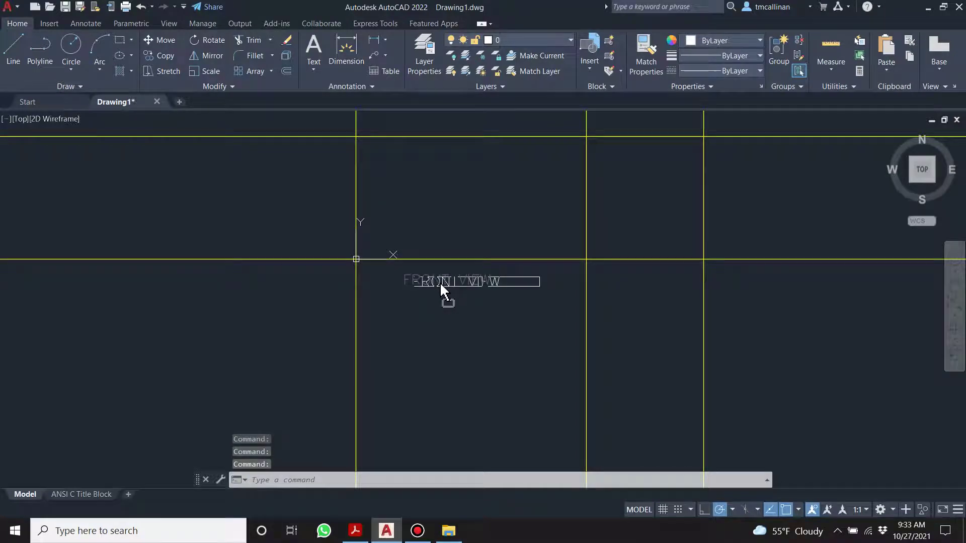
key(Escape)
scroll(455, 272, down, 3)
scroll(453, 263, up, 2)
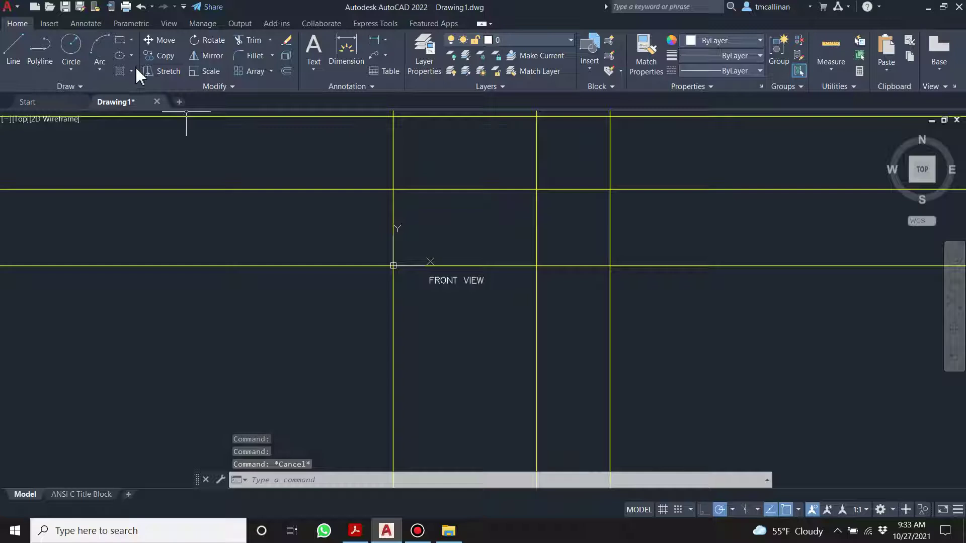
Place the multiline text TOP VIEW just below the uppermost horizontal construction line, between the first two vertical lines
click(314, 46)
scroll(448, 134, up, 2)
scroll(447, 134, down, 2)
middle_drag(447, 134, 433, 258)
scroll(412, 244, up, 2)
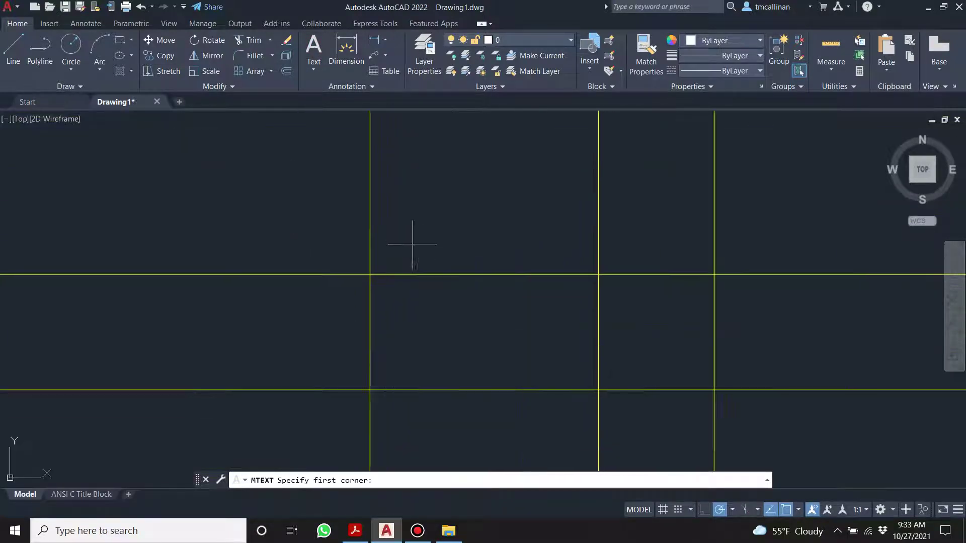
click(415, 282)
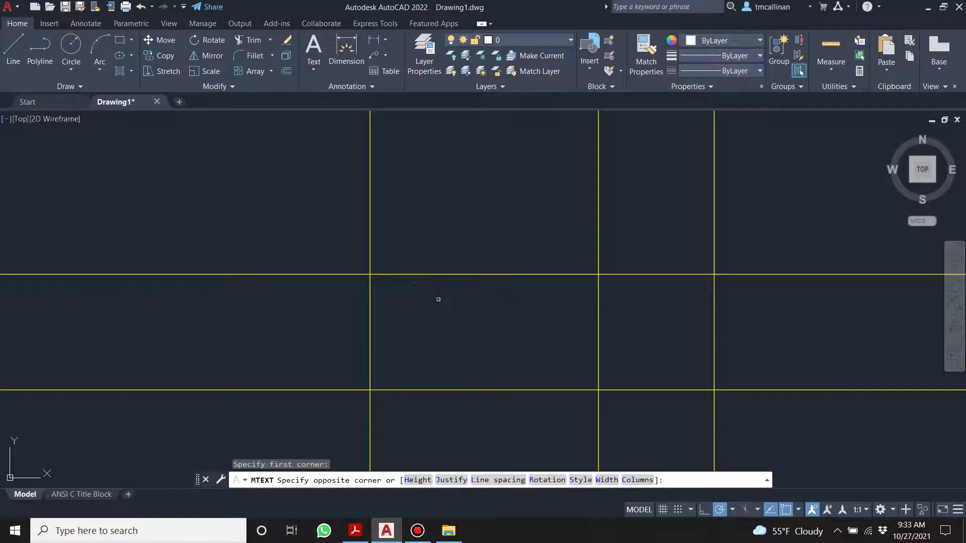
click(552, 311)
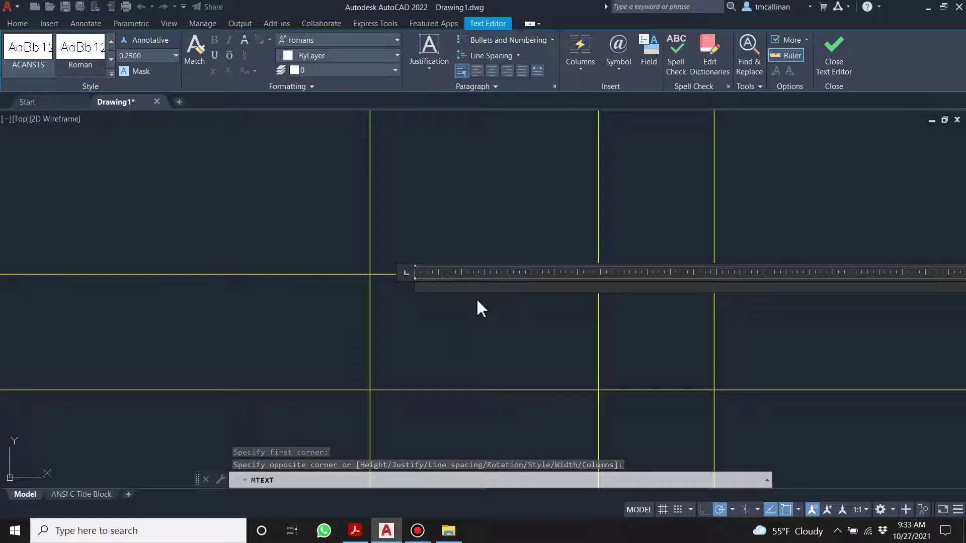
text(TOP VIEW)
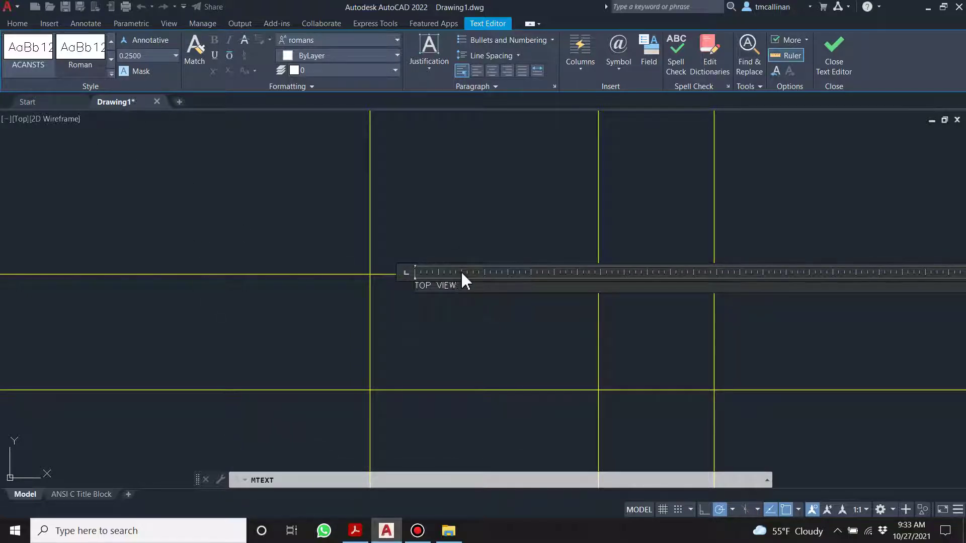
Set the height of all TOP VIEW characters to 5 and close the text
drag(464, 286, 403, 285)
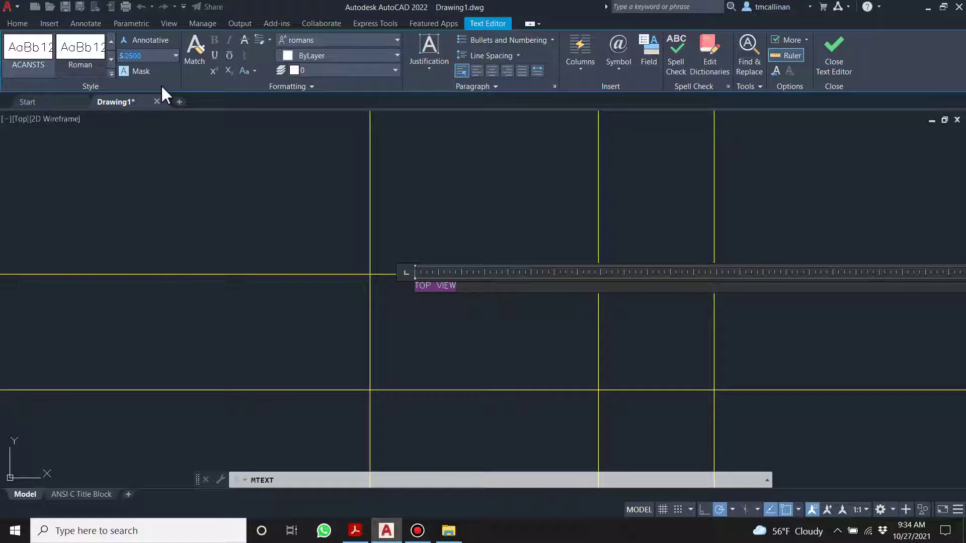
text(5)
key(Return)
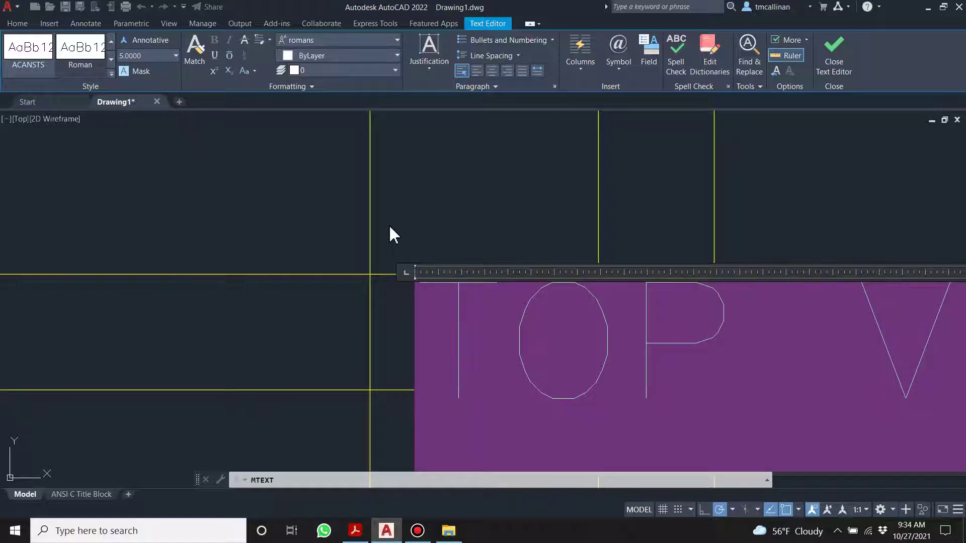
click(547, 256)
scroll(503, 211, down, 3)
scroll(496, 223, up, 2)
scroll(488, 245, up, 2)
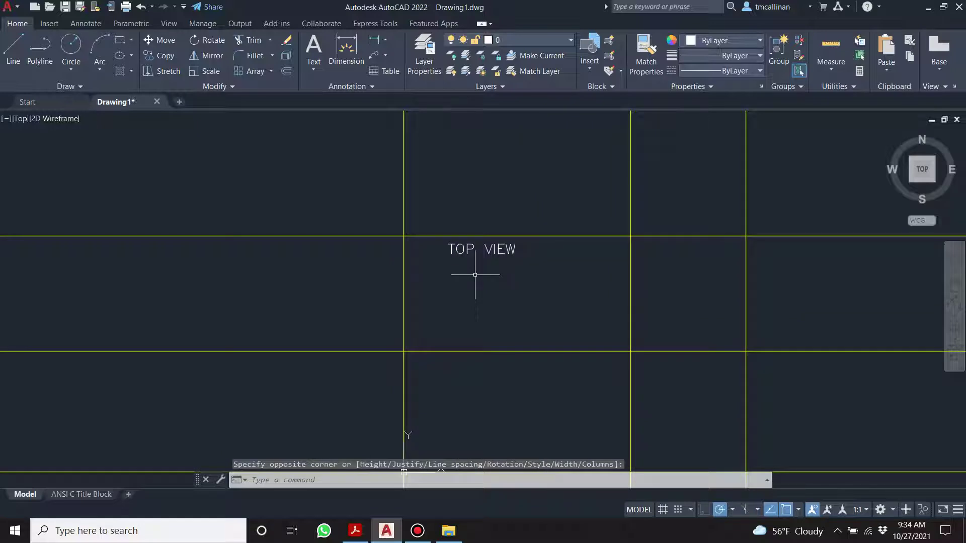
scroll(515, 288, down, 4)
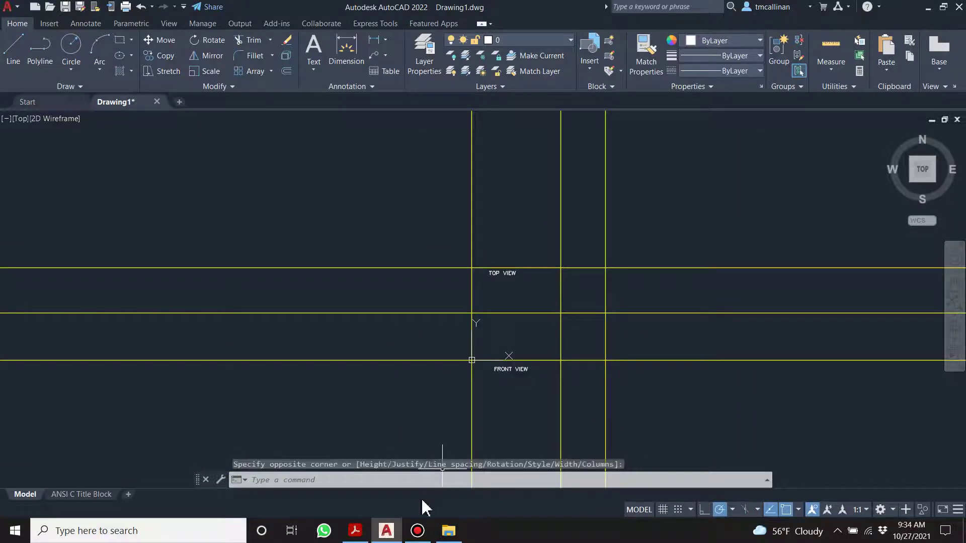
Switch to the exercises PDF to review Example 17's bracket, and return to AutoCAD
click(355, 531)
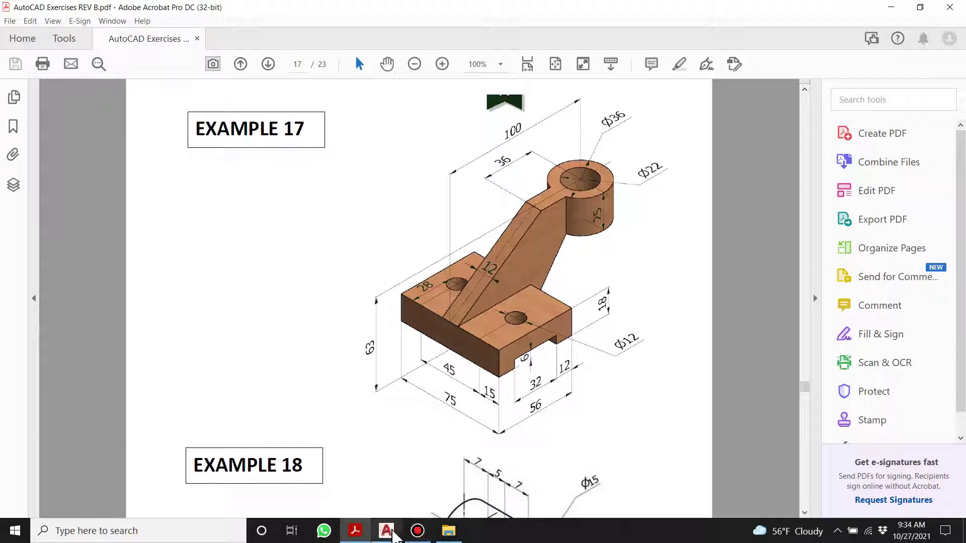
mouse_move(395, 537)
click(420, 498)
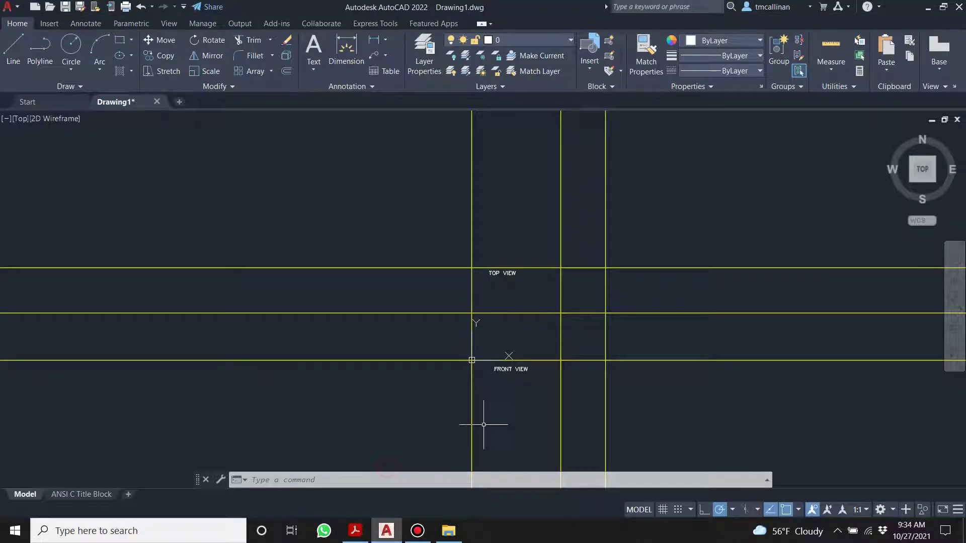
Move the TOP VIEW label slightly to the right so it is centred above FRONT VIEW
scroll(503, 274, up, 4)
click(501, 275)
key(Escape)
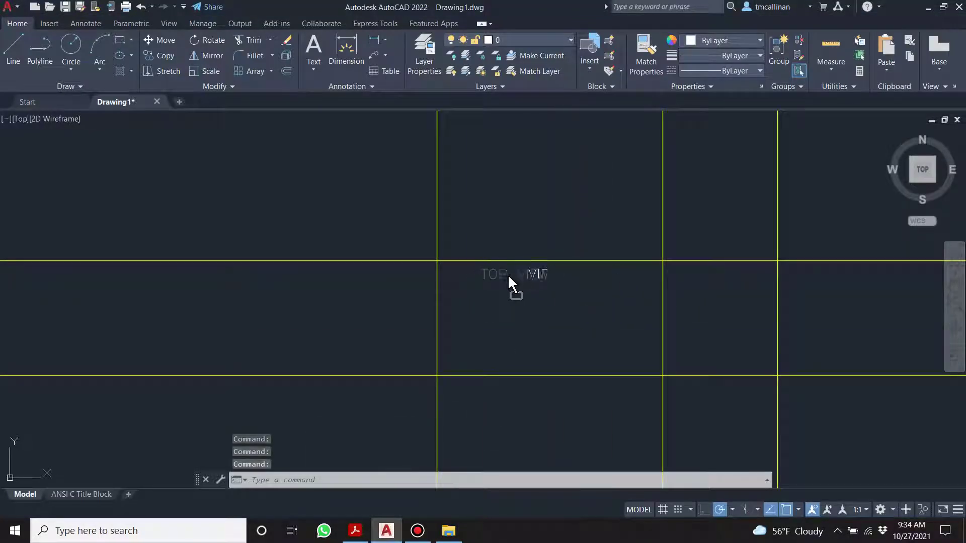
scroll(511, 278, down, 3)
scroll(513, 276, up, 5)
click(514, 276)
click(483, 281)
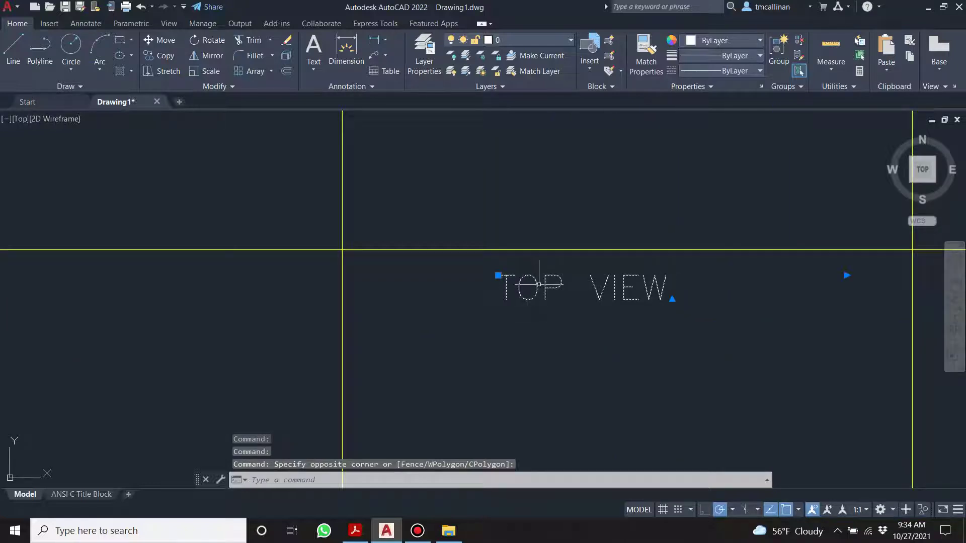
key(Escape)
scroll(541, 286, down, 7)
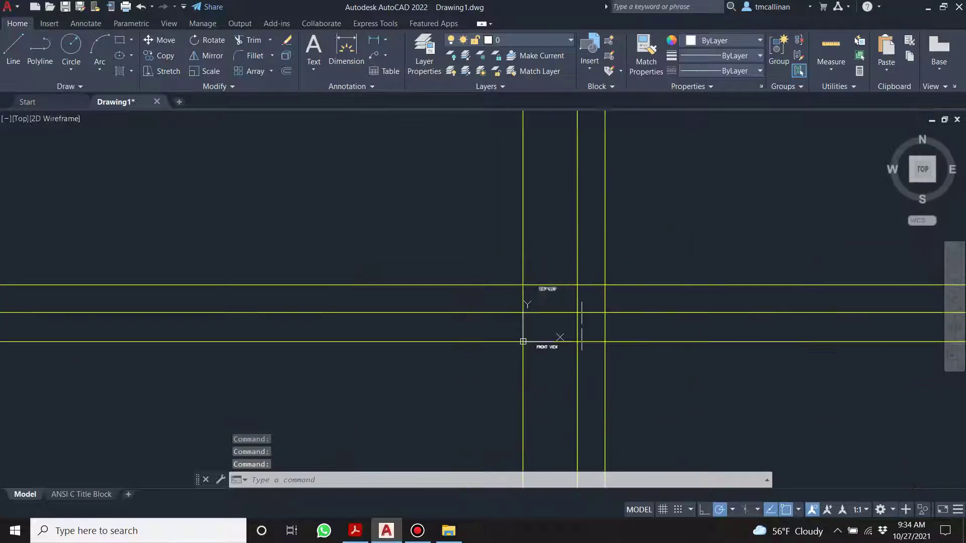
scroll(572, 324, up, 4)
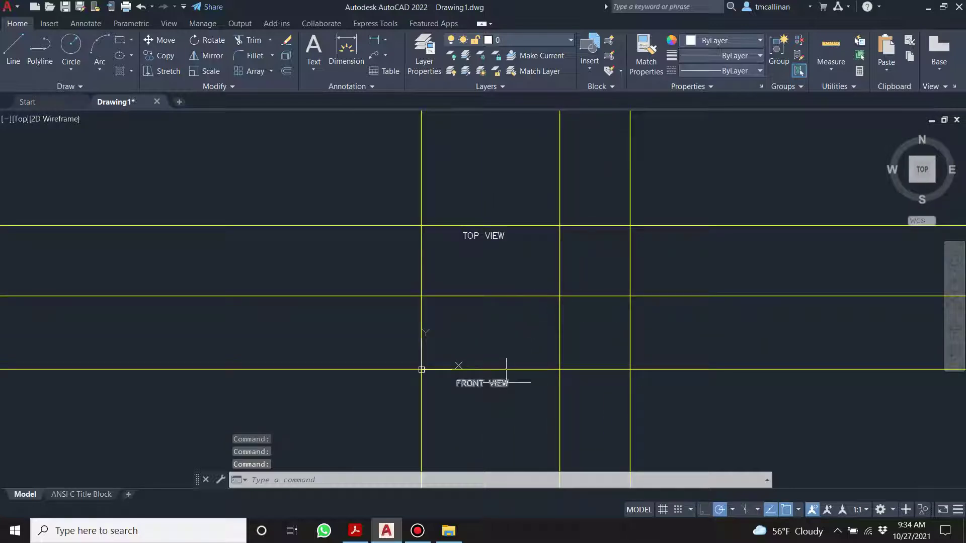
Place the multiline text RIGHT VIEW just below the origin's horizontal construction line, right of the last vertical construction line
click(311, 50)
scroll(825, 375, up, 2)
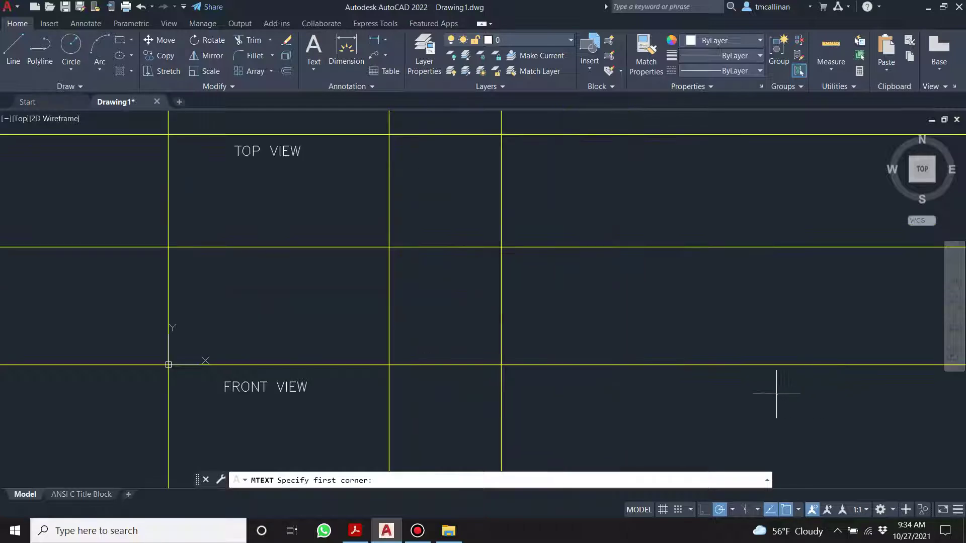
middle_drag(588, 394, 446, 352)
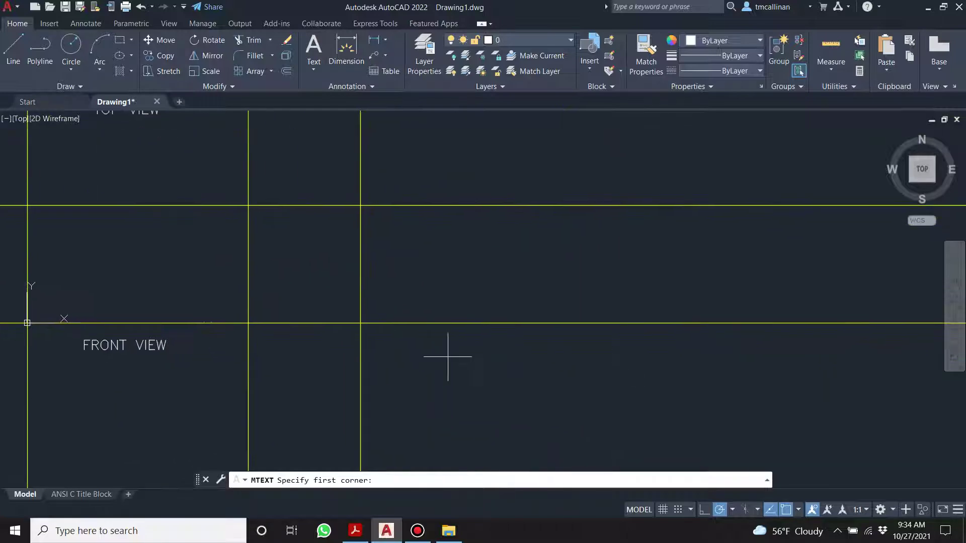
click(395, 337)
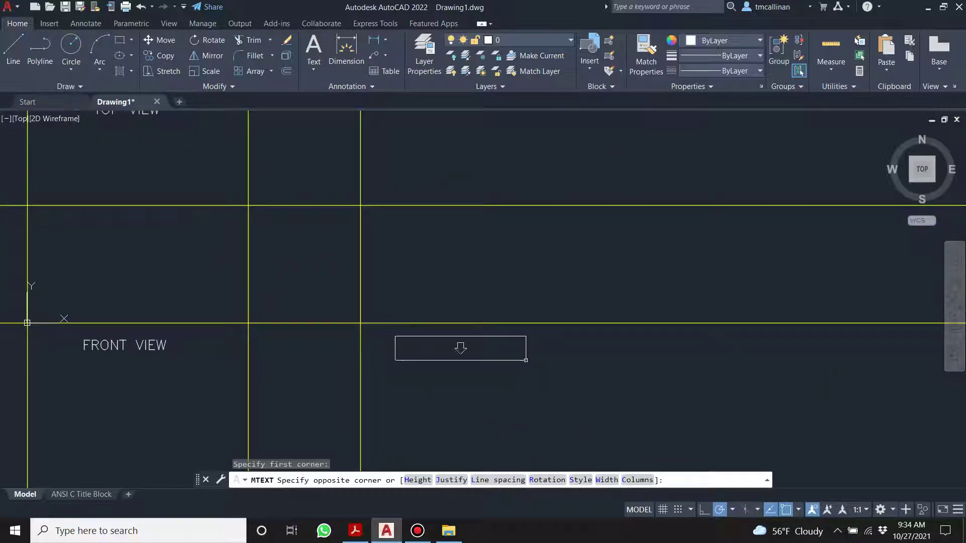
click(518, 361)
text(RIGHT VIEW)
Set the RIGHT VIEW label's text height to 5 and shift it slightly to line up with FRONT VIEW
drag(412, 346, 307, 378)
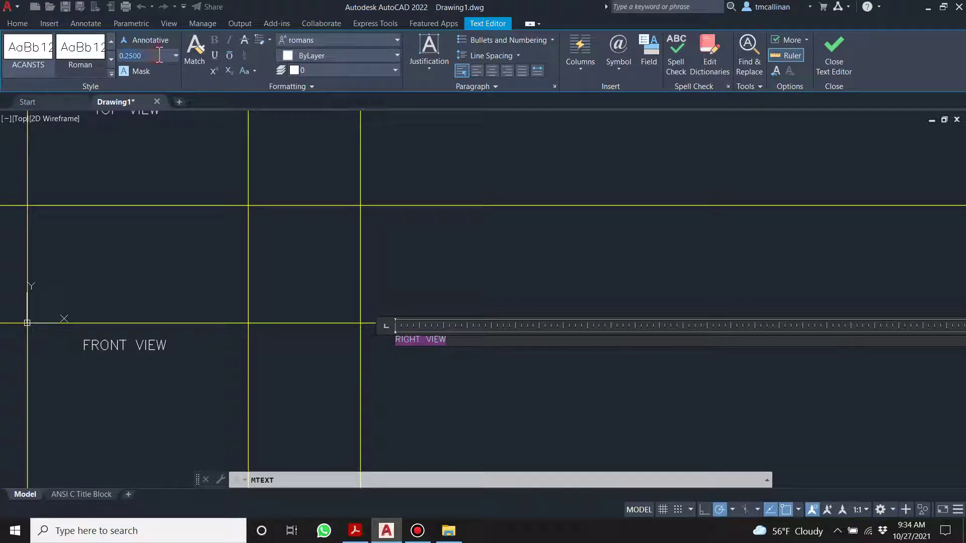
key(Return)
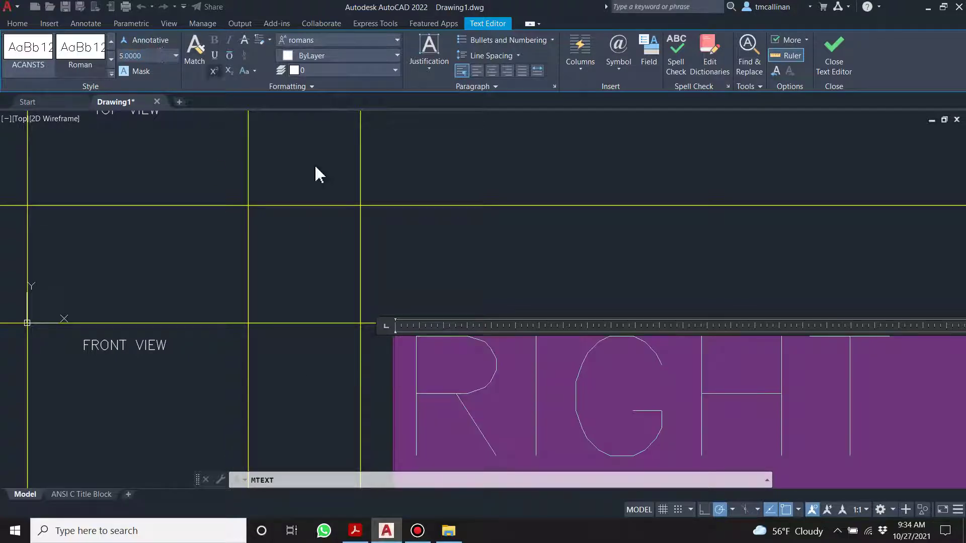
click(648, 241)
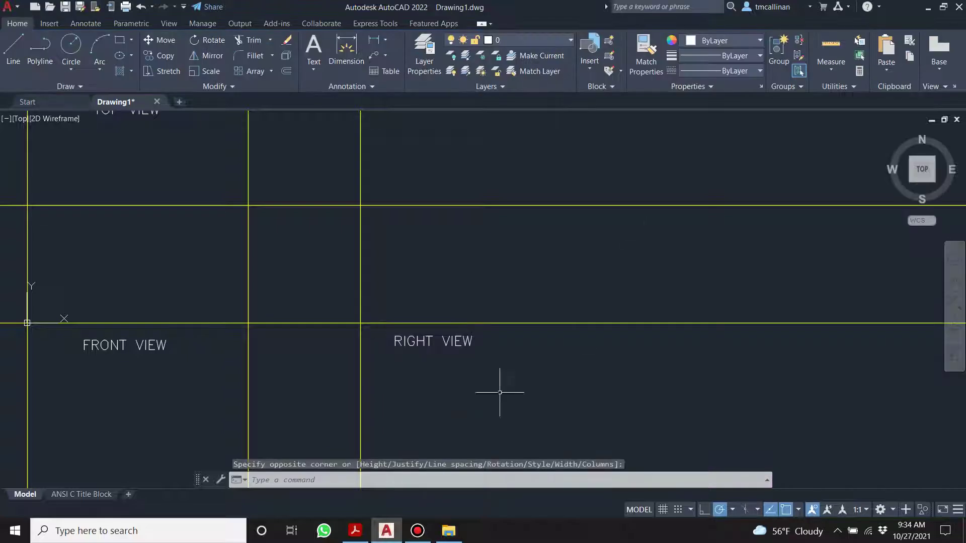
scroll(403, 346, up, 3)
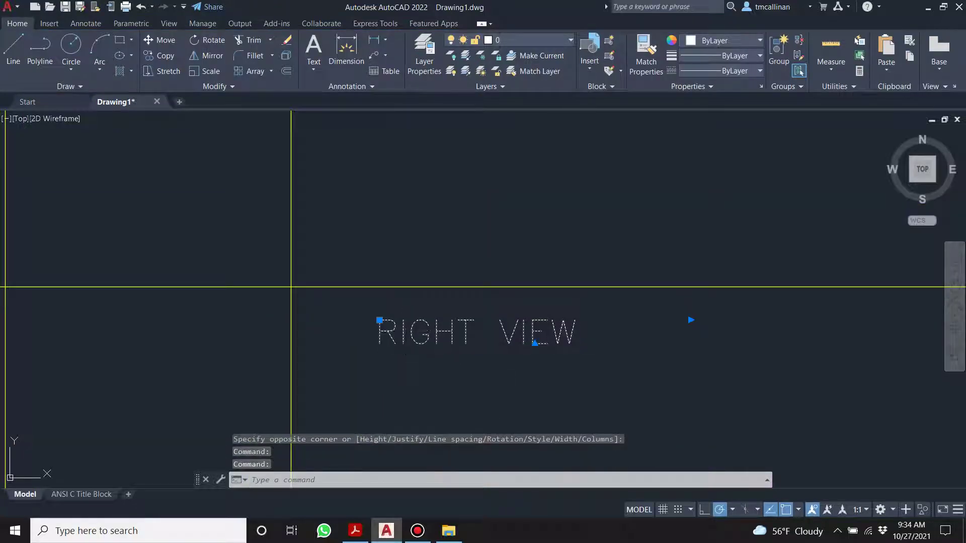
scroll(411, 302, down, 8)
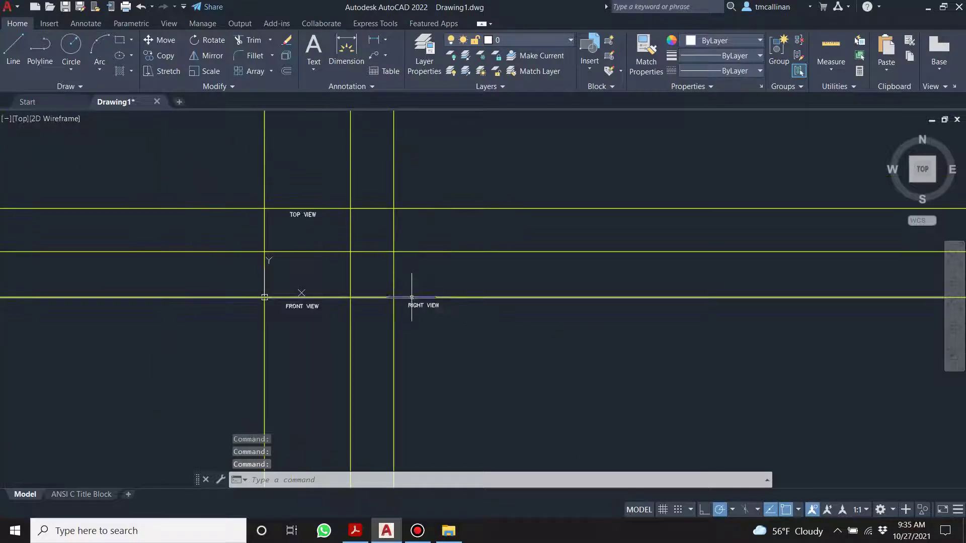
scroll(411, 304, up, 2)
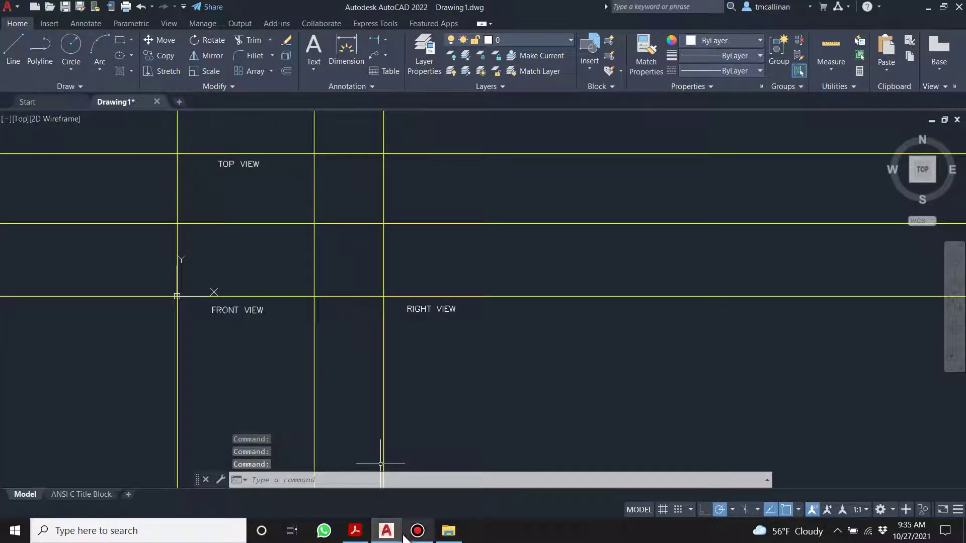
Consult the base dimensions of Example 17 in the exercises PDF, and return to the area above TOP VIEW in AutoCAD
click(355, 531)
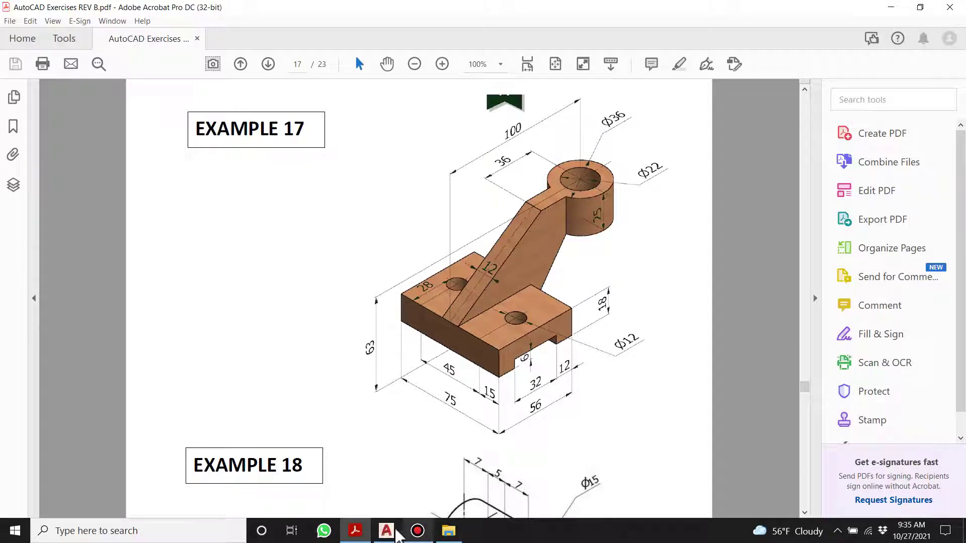
click(401, 531)
mouse_move(276, 194)
middle_down()
mouse_move(365, 333)
mouse_move(352, 302)
middle_up()
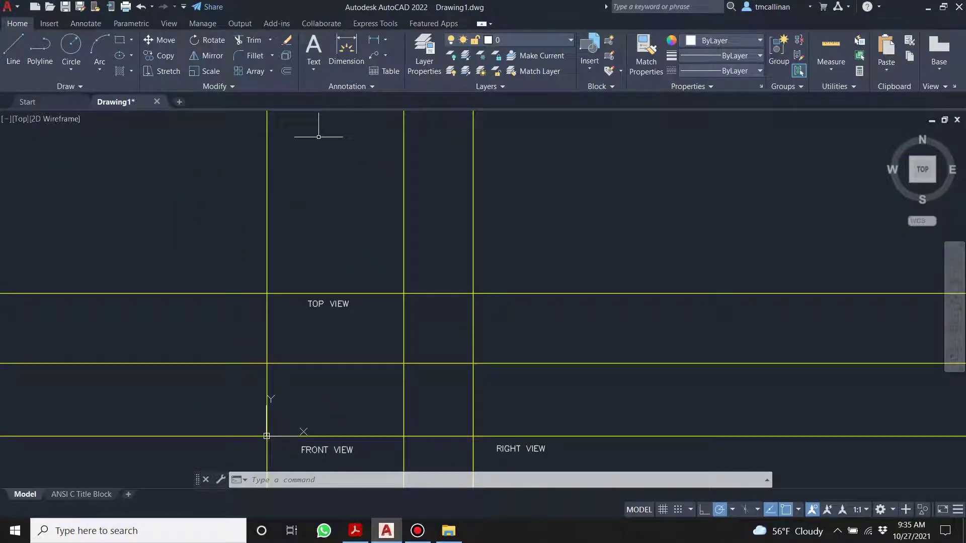
Make layer Con1 current and offset the horizontal construction line at TOP VIEW upward by 75
click(509, 41)
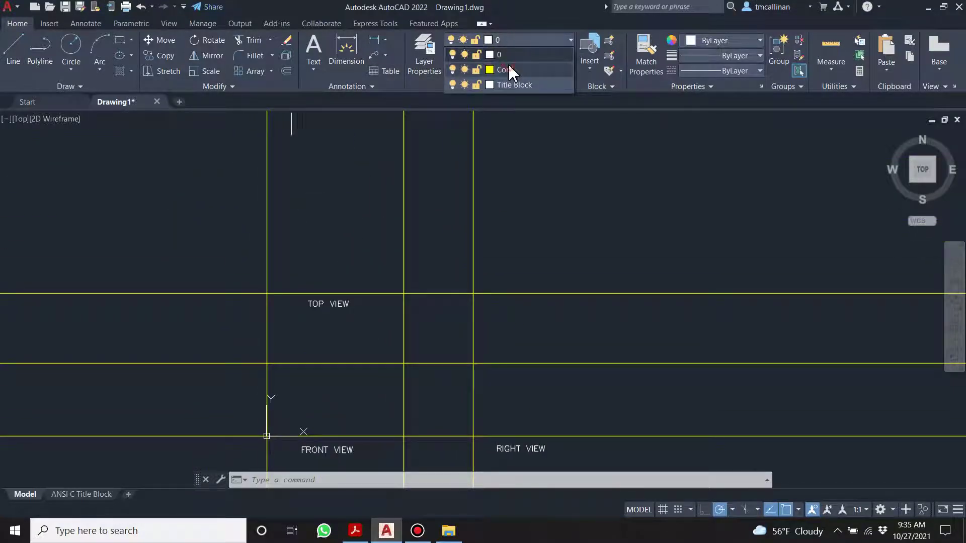
click(510, 71)
click(286, 71)
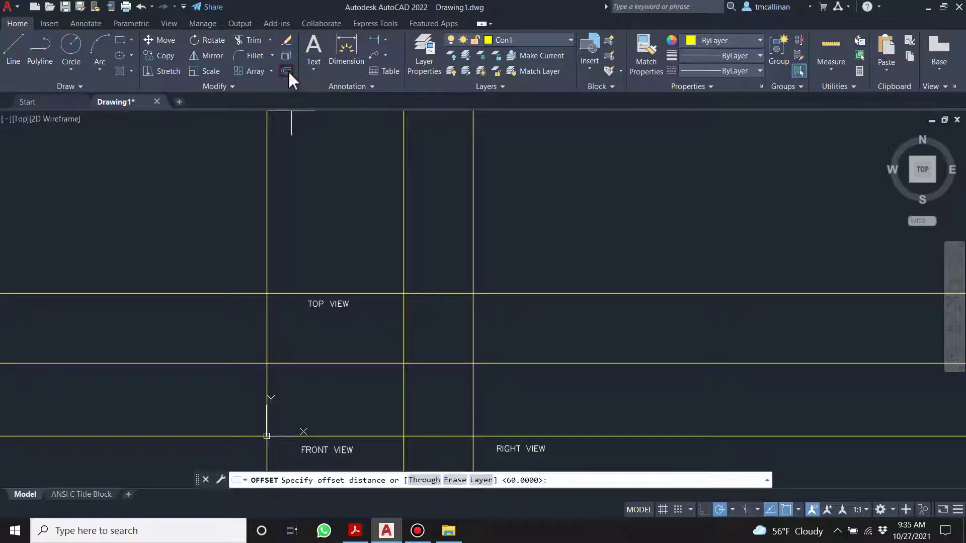
text(75)
key(Return)
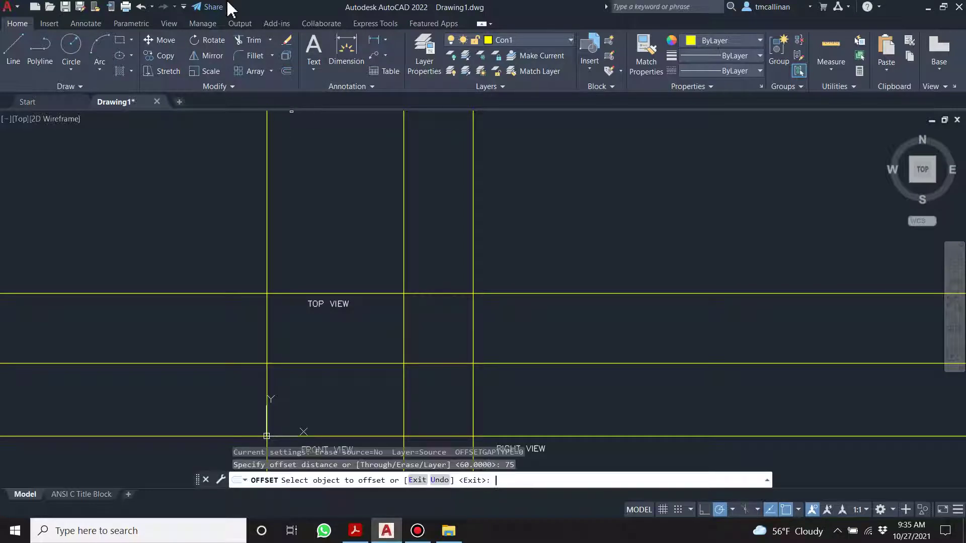
click(302, 295)
click(319, 217)
scroll(347, 218, down, 2)
key(Escape)
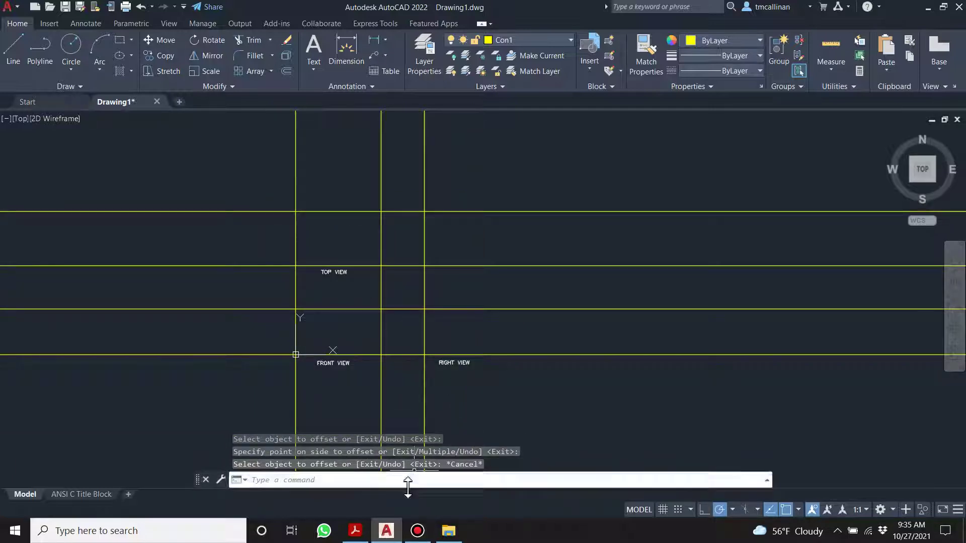
Check the base dimensions of Example 17 in the exercises PDF, and try offsetting the rightmost vertical construction line leftward by 75 in AutoCAD
click(356, 532)
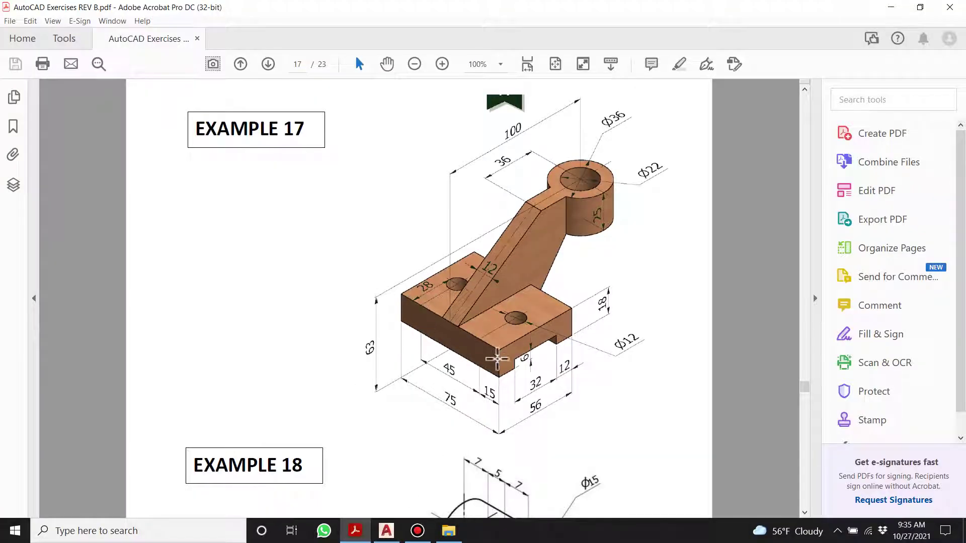
click(387, 534)
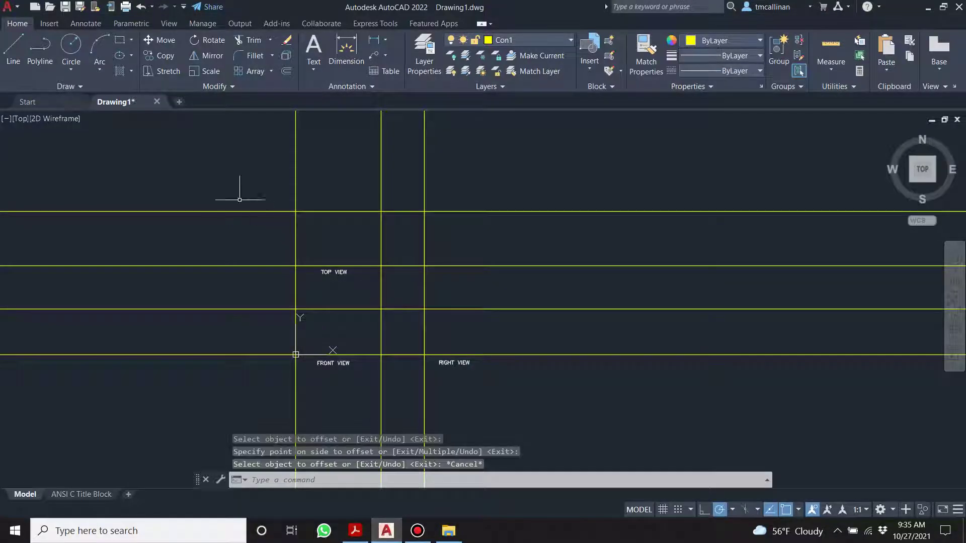
click(288, 71)
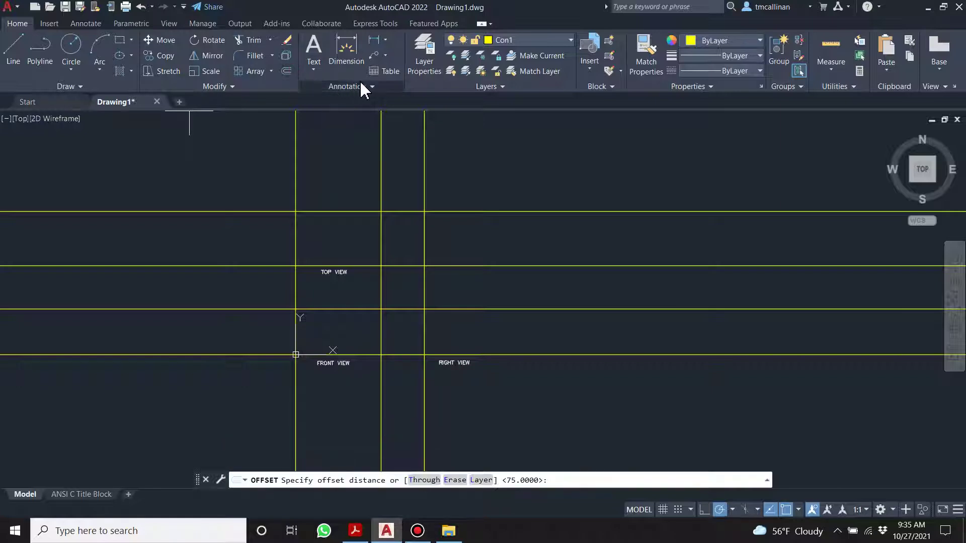
key(Return)
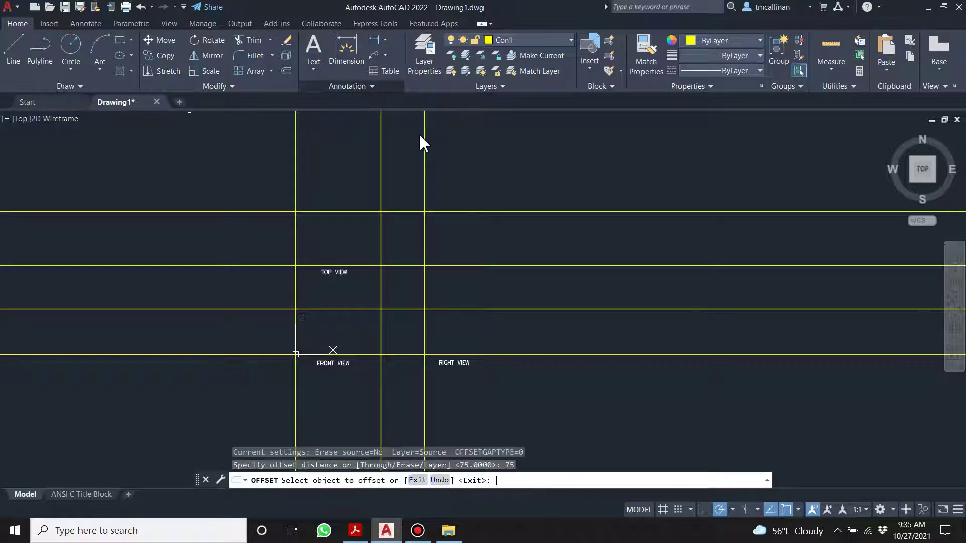
click(425, 340)
click(397, 347)
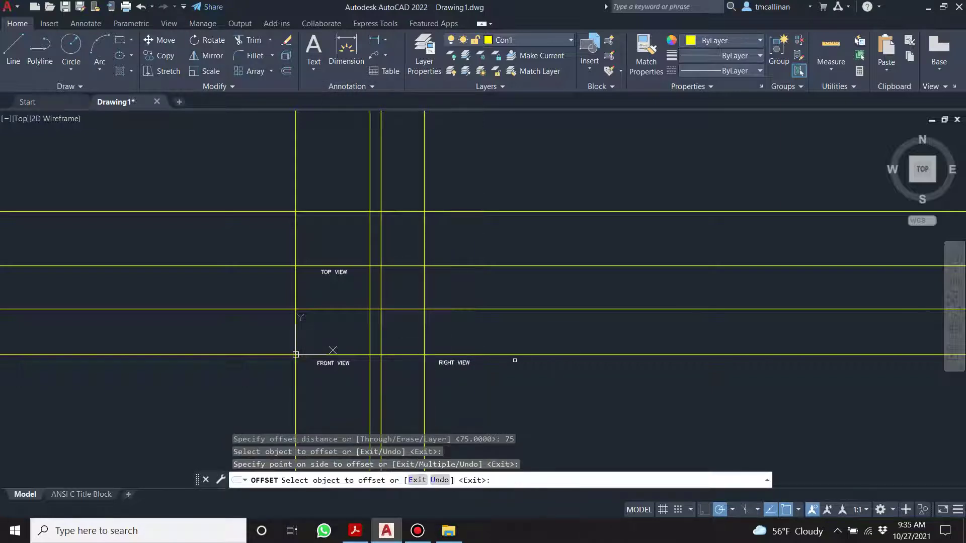
key(ctrl+z)
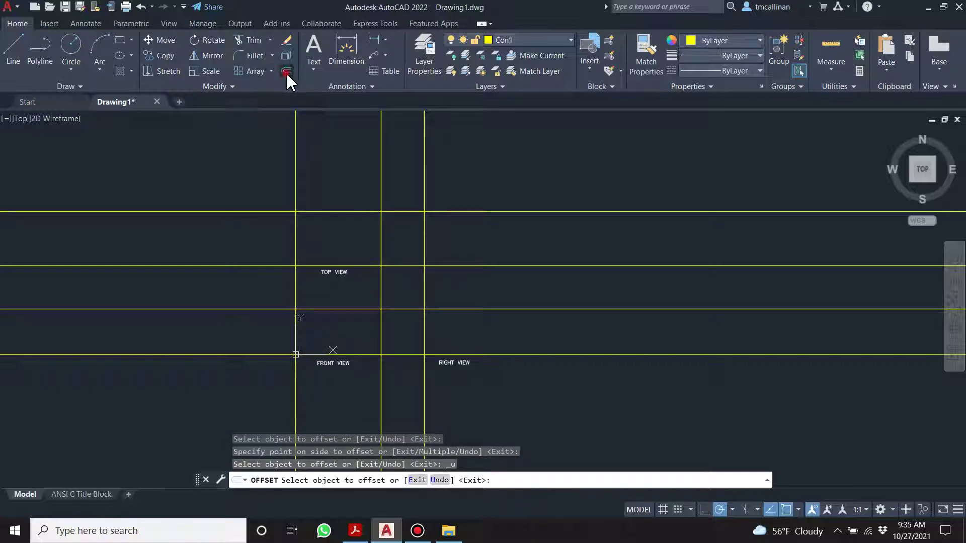
Offset the rightmost vertical construction line to the right by 75 to bound the right view
click(286, 72)
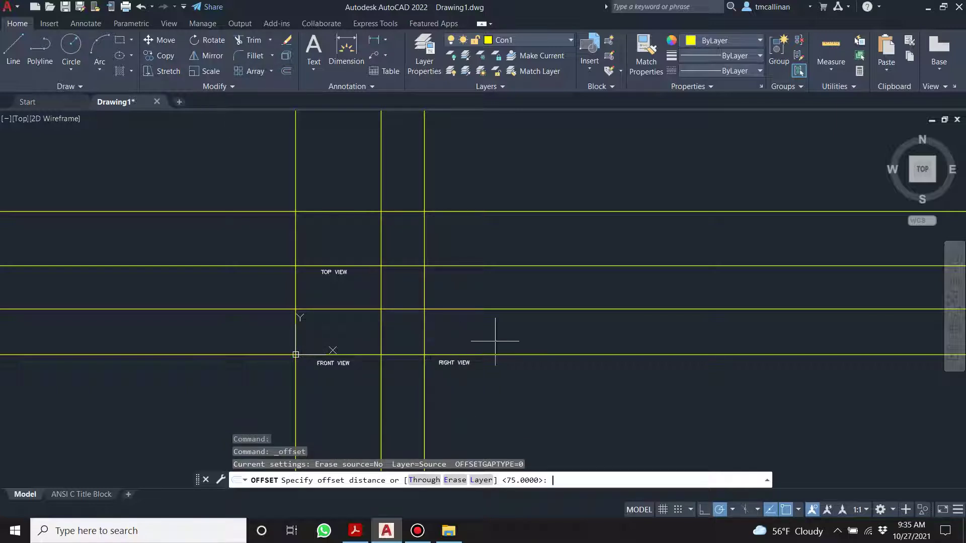
key(Return)
click(455, 362)
click(425, 347)
click(482, 332)
key(Escape)
middle_drag(406, 317, 470, 321)
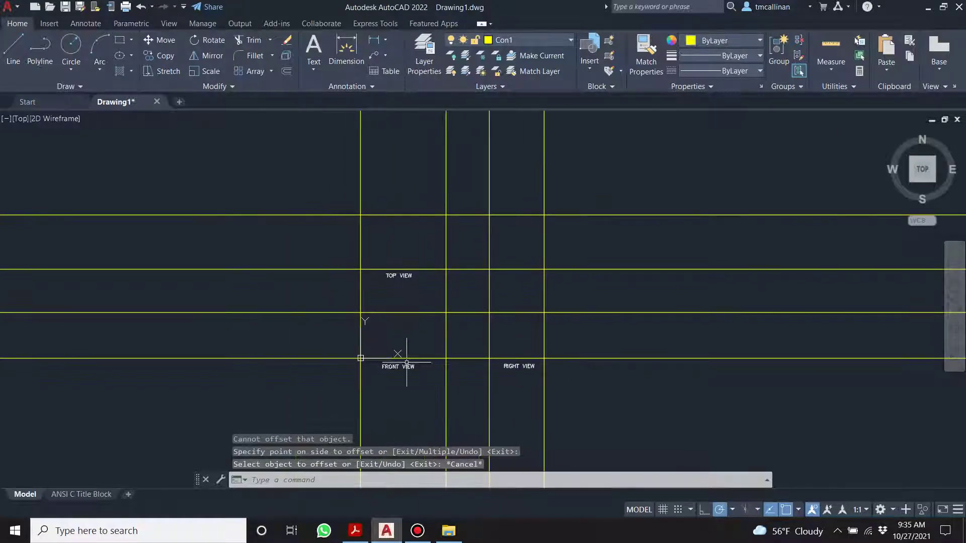
scroll(513, 339, up, 2)
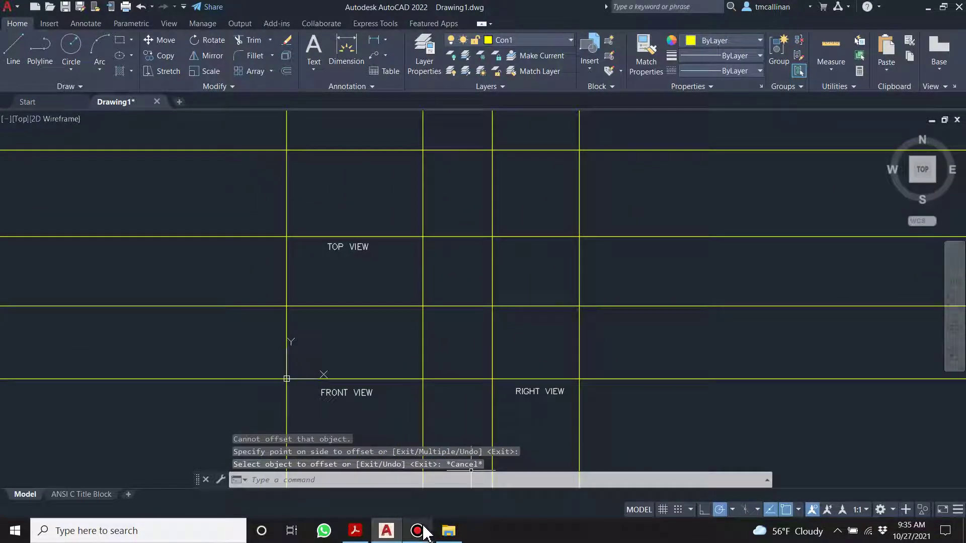
Examine the whole Example 17 bracket in the exercises PDF, and return to the AutoCAD drawing
click(359, 537)
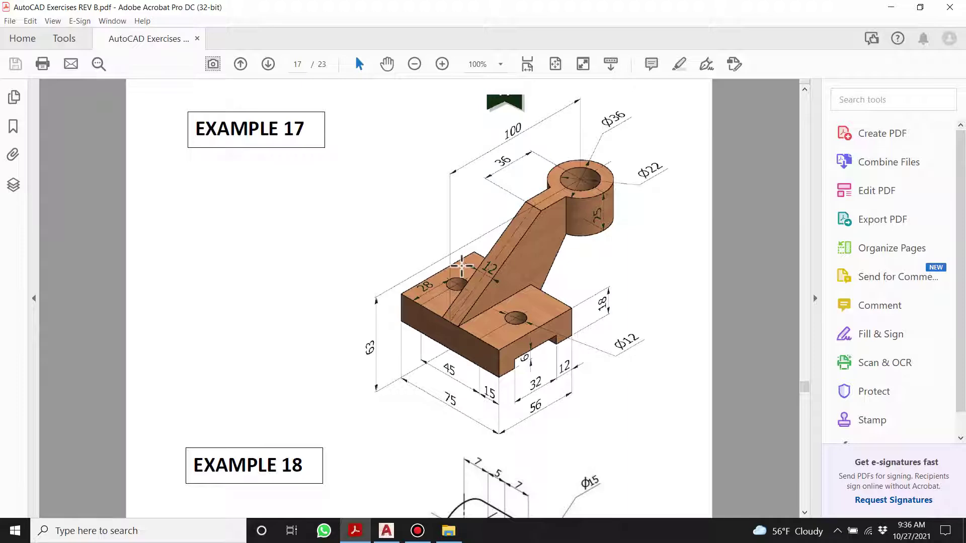
scroll(458, 269, up, 8)
scroll(481, 288, down, 8)
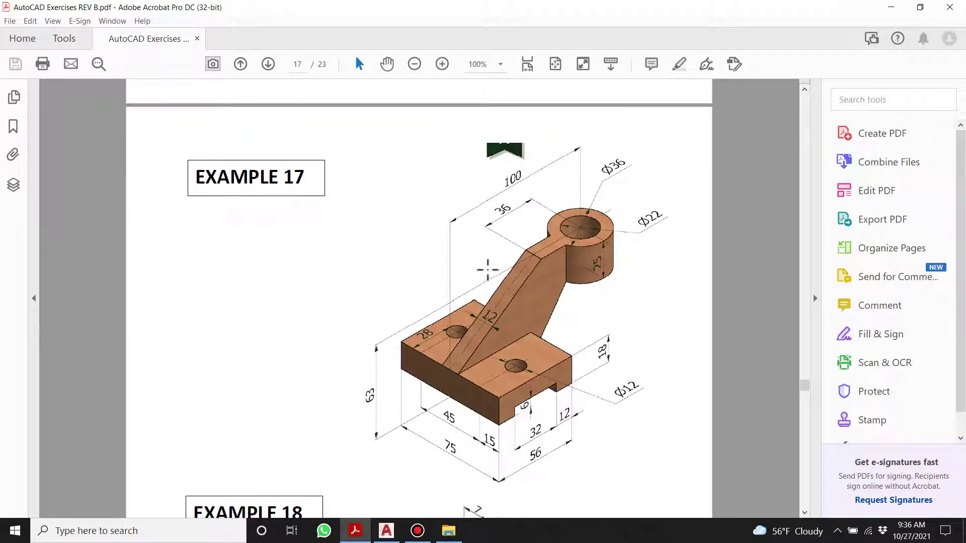
scroll(505, 272, down, 1)
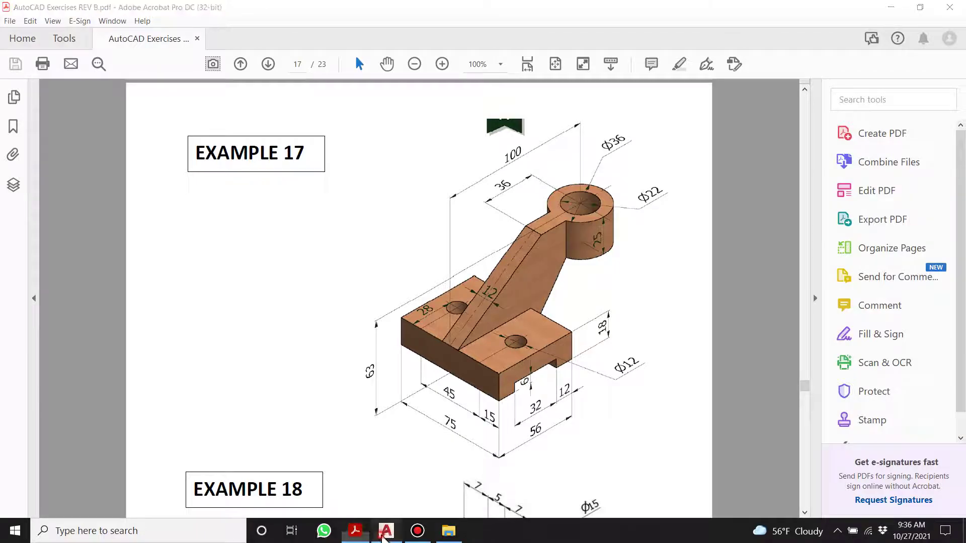
click(386, 531)
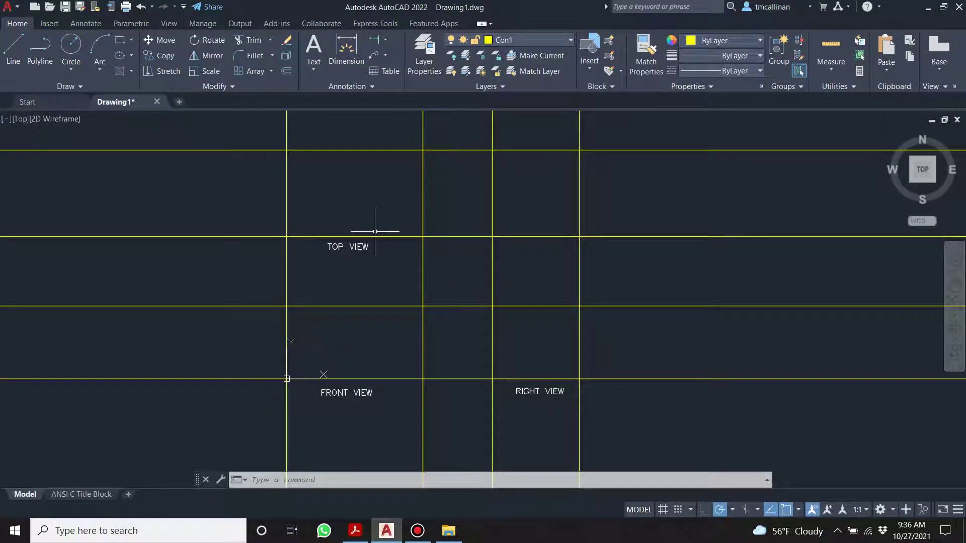
Turn off showing the UCS icon at the origin, and make layer 0 current
right_click(287, 380)
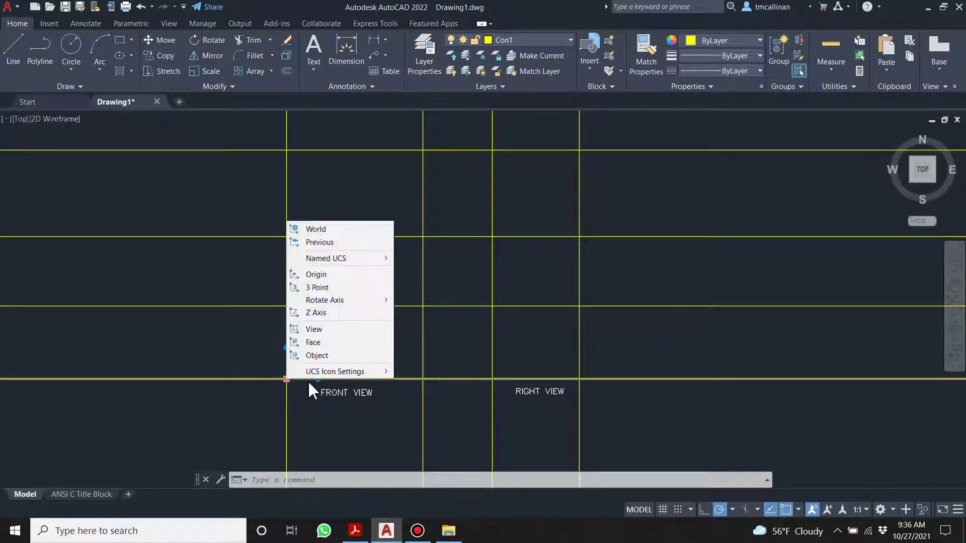
mouse_move(323, 372)
click(430, 371)
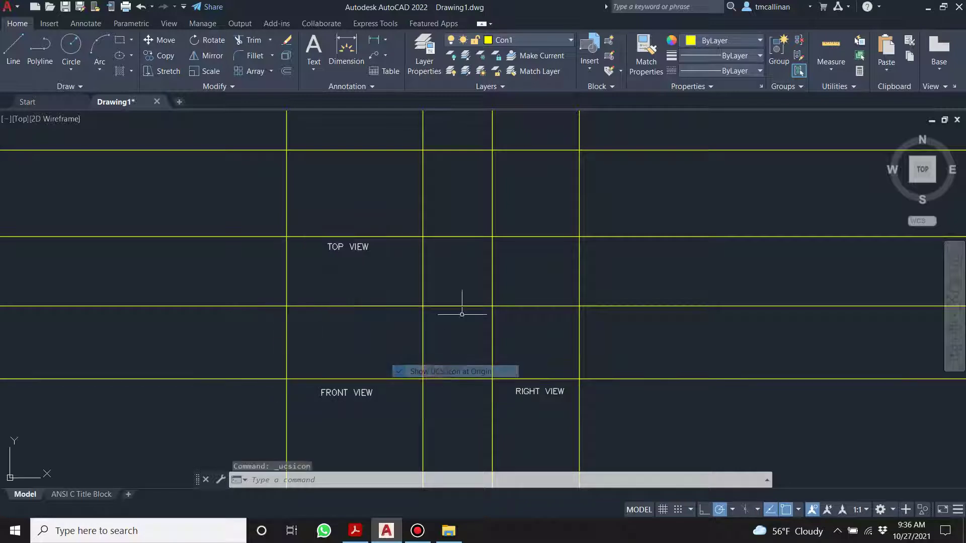
click(525, 40)
click(523, 60)
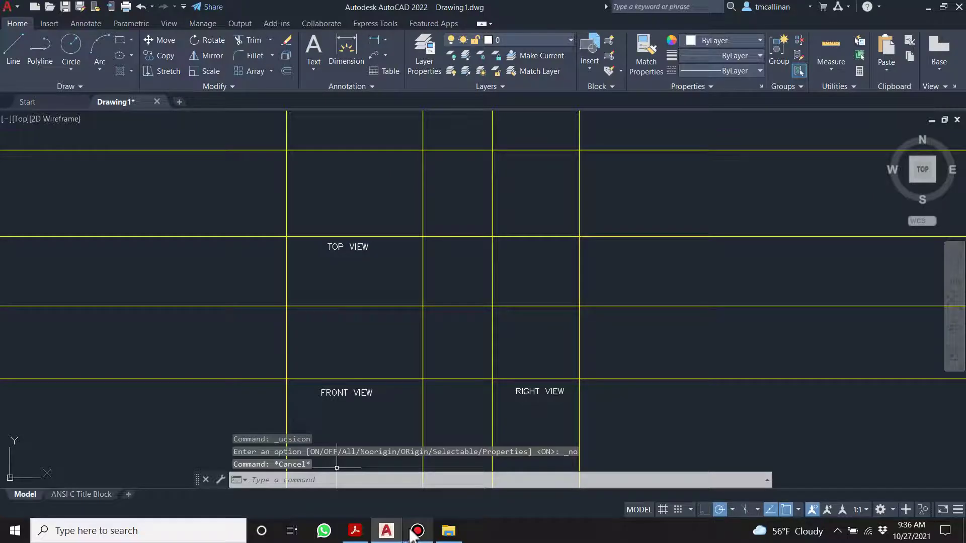
Look up the base's height and length for Example 17 in the exercises PDF, and return to AutoCAD
click(361, 536)
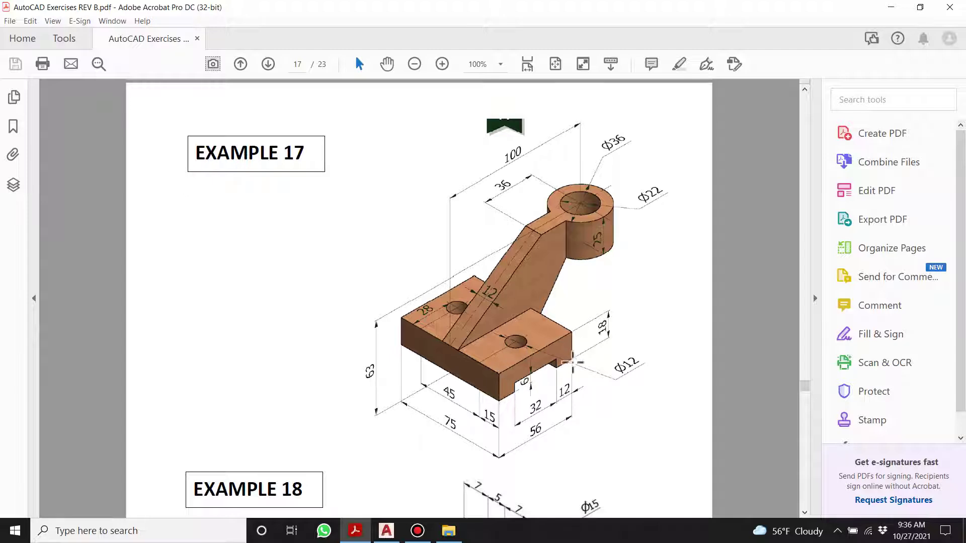
mouse_move(387, 534)
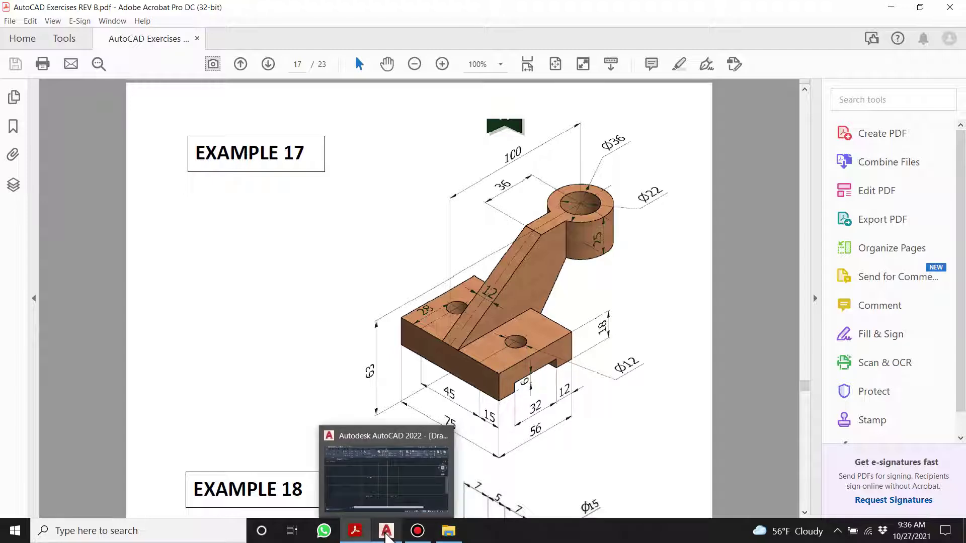
click(386, 534)
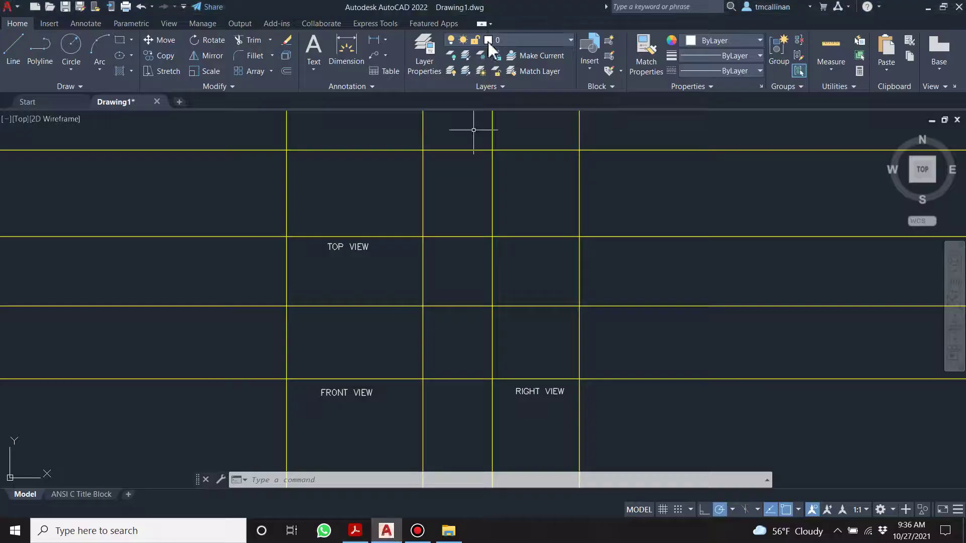
Draw the base outline in the front view from the origin: 18 up, 56 right, and down to the horizontal construction line
click(14, 59)
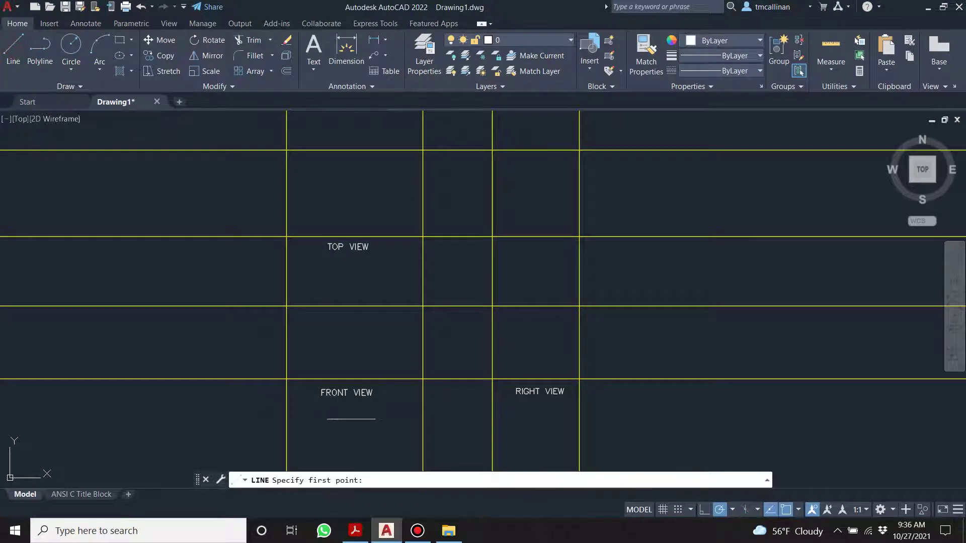
click(287, 379)
text(18)
key(Return)
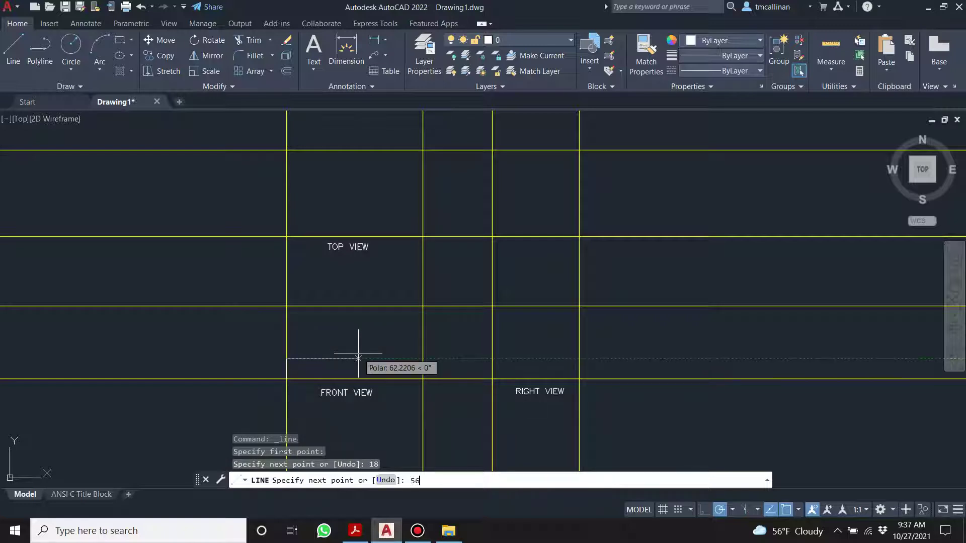
text(56)
key(Return)
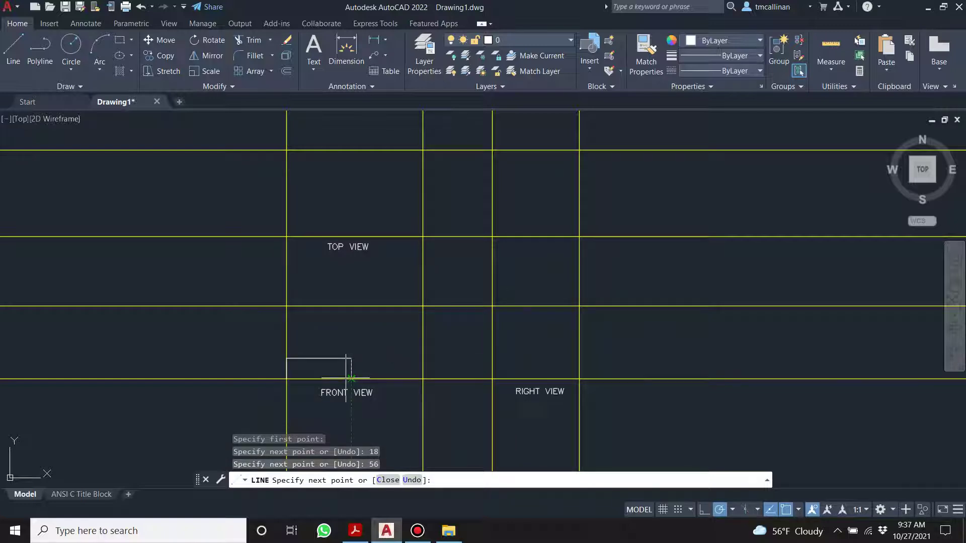
key(Escape)
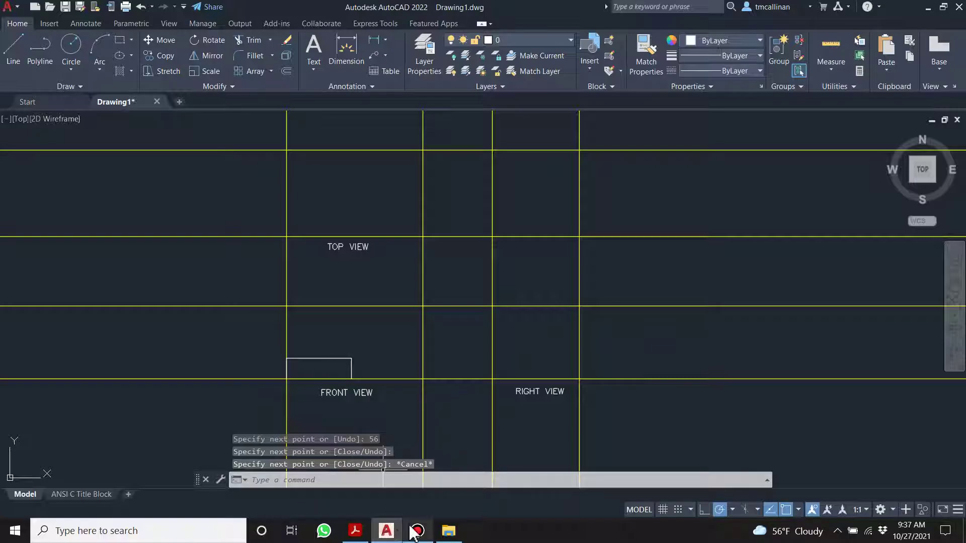
Check the slot dimensions in the exercises PDF, and in AutoCAD draw lines 12 left and 6 up from the front view base's lower-right corner
click(356, 532)
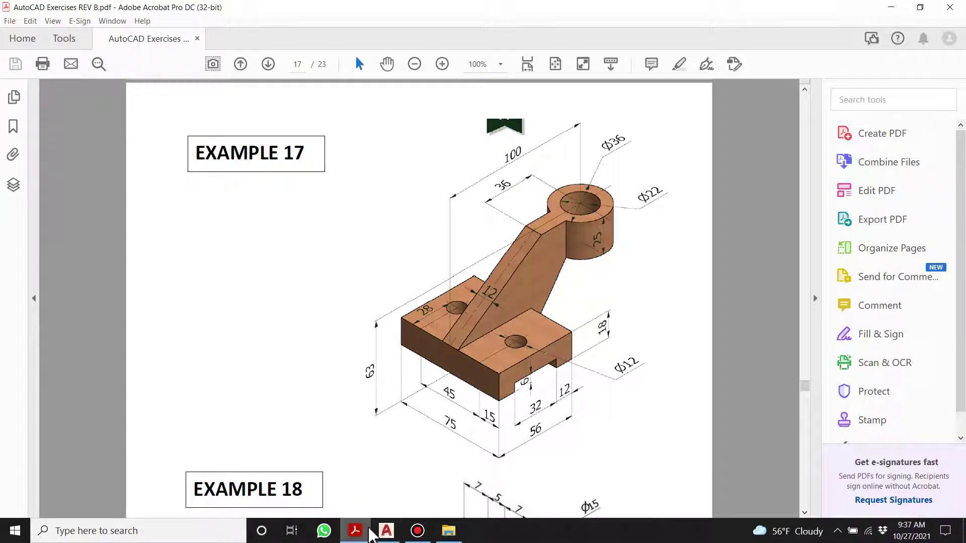
click(386, 531)
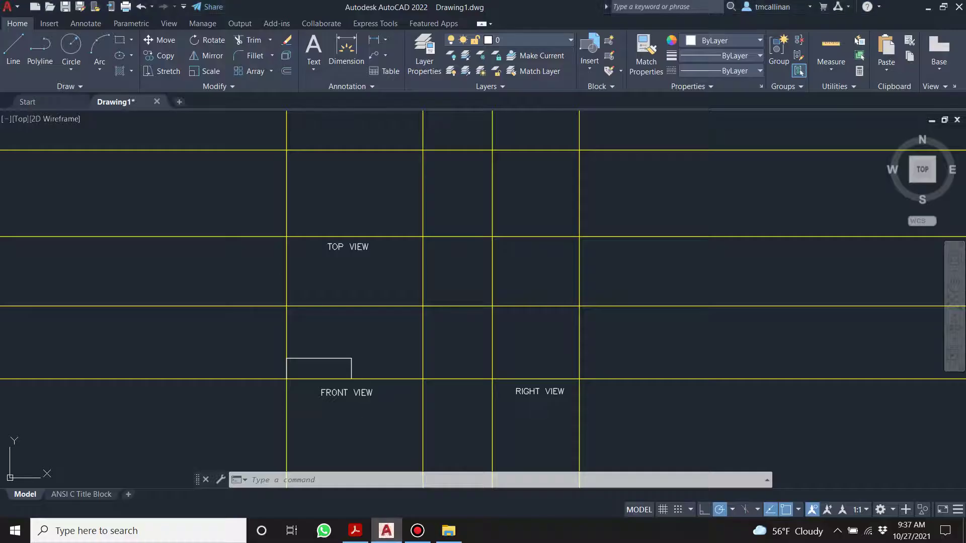
click(14, 49)
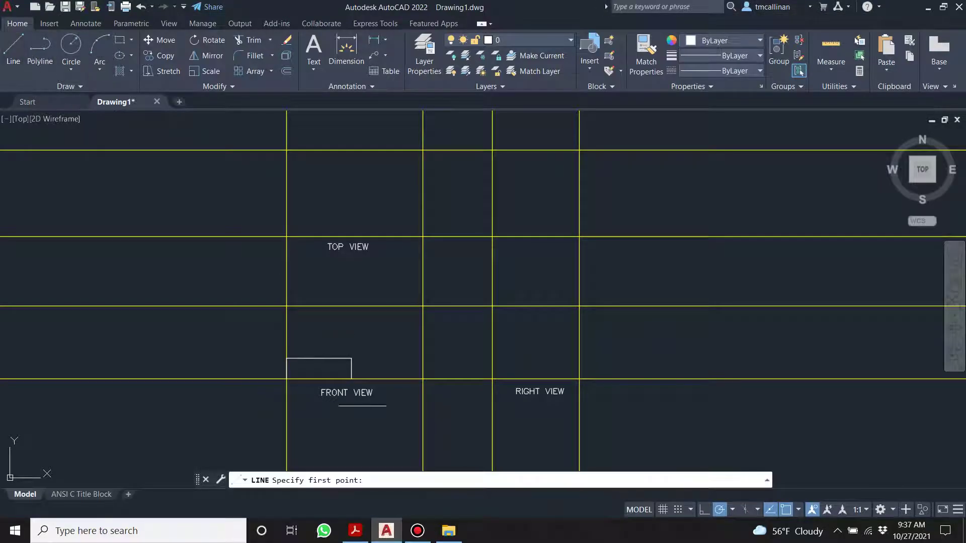
click(351, 379)
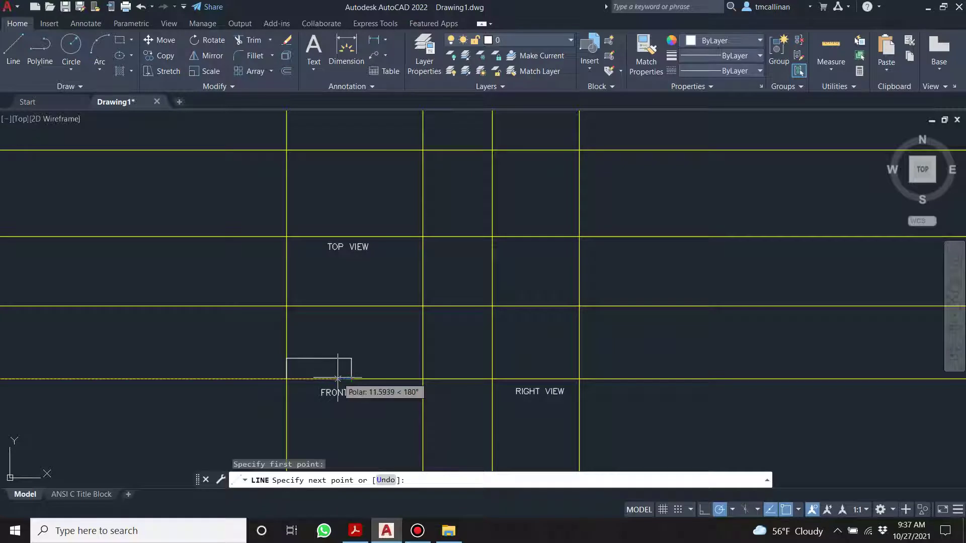
text(12)
key(Return)
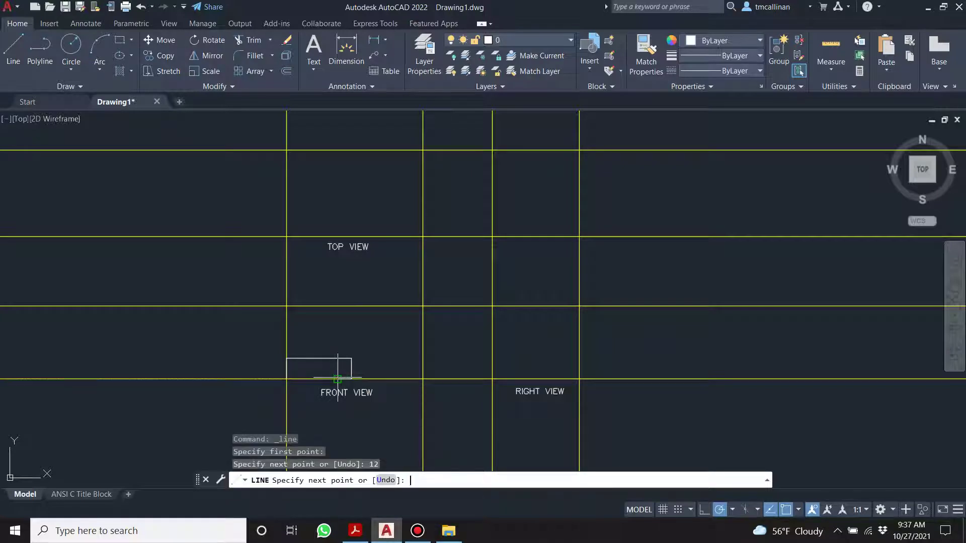
scroll(338, 378, up, 4)
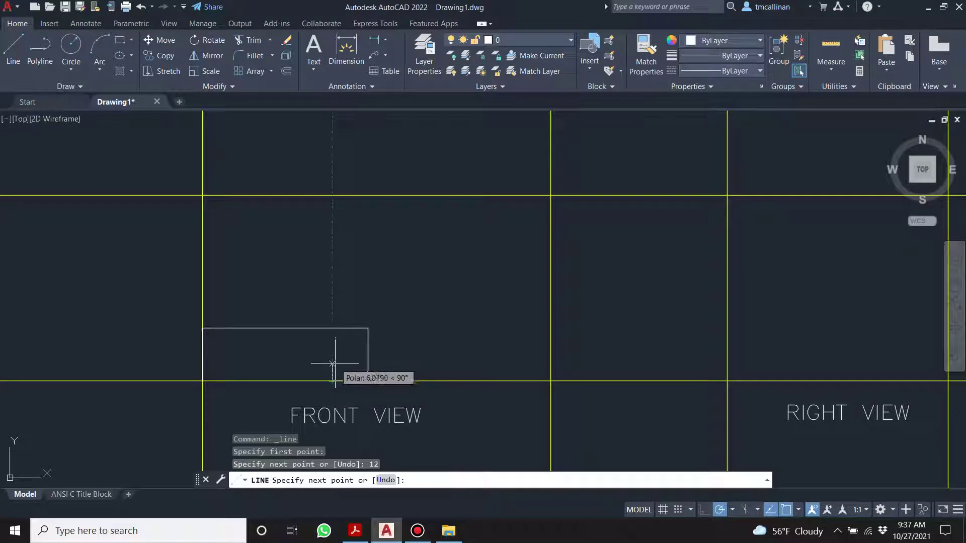
key(Return)
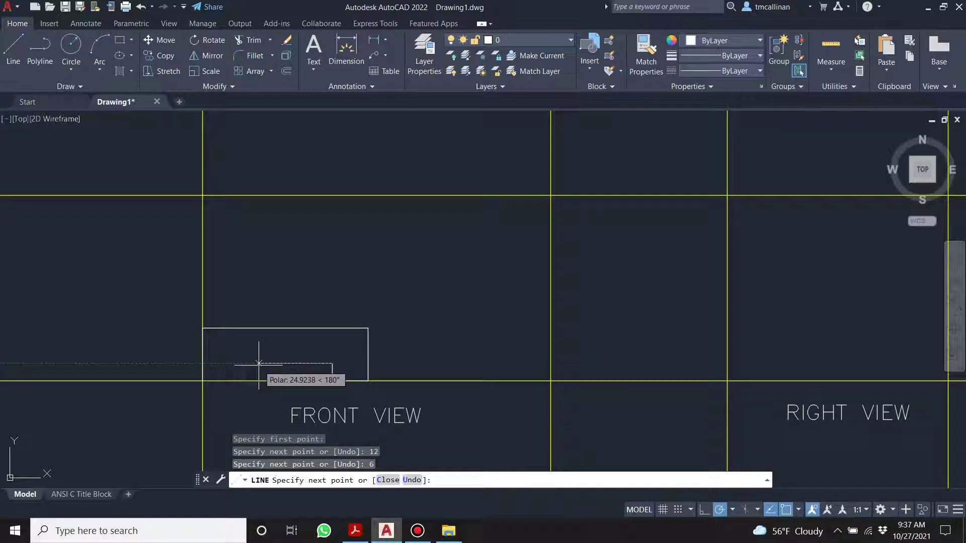
Continue the slot outline 32 left, down to the horizontal construction line, and left to the base's lower-left corner
text(32)
key(Return)
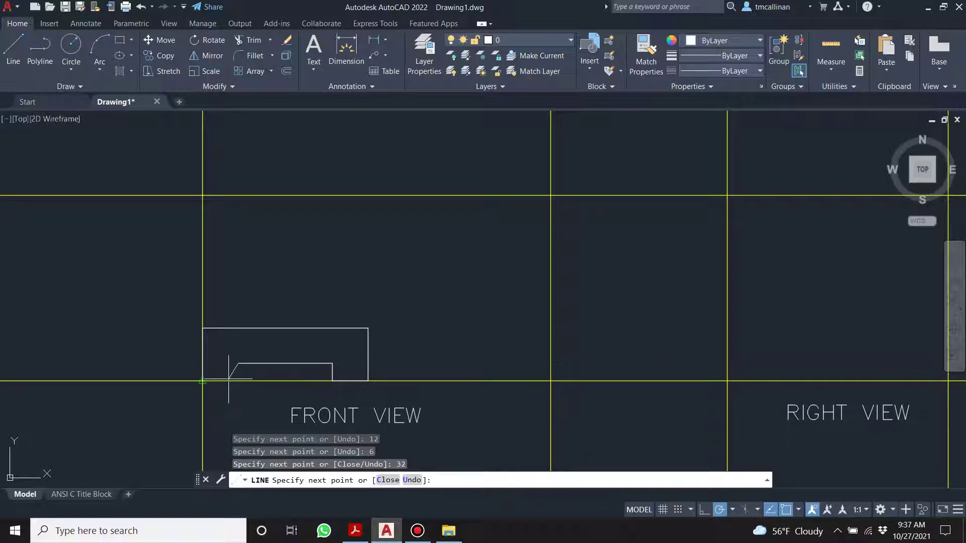
click(239, 381)
click(202, 381)
key(Escape)
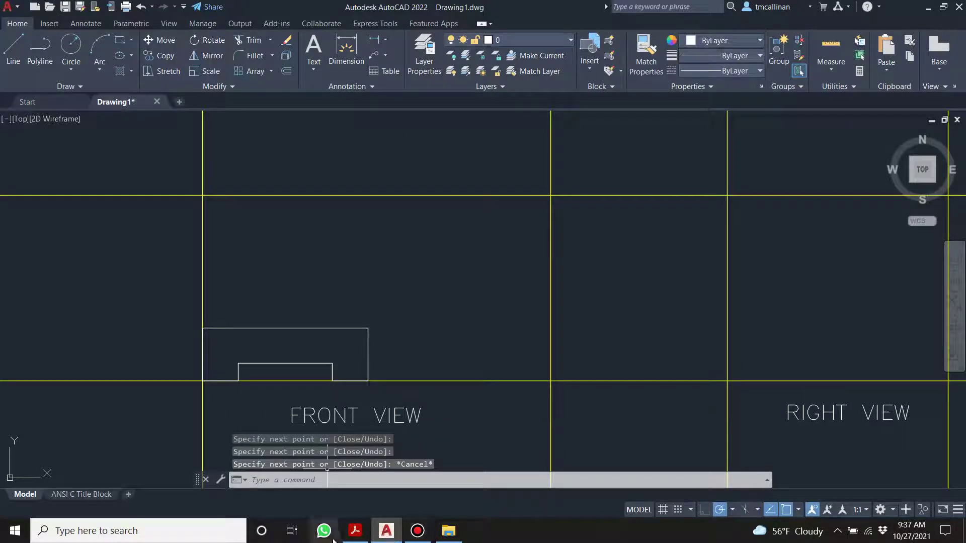
Compare the front view base with Example 17 in the exercises PDF, and examine the dimensions of the bracket's cylinder
click(353, 533)
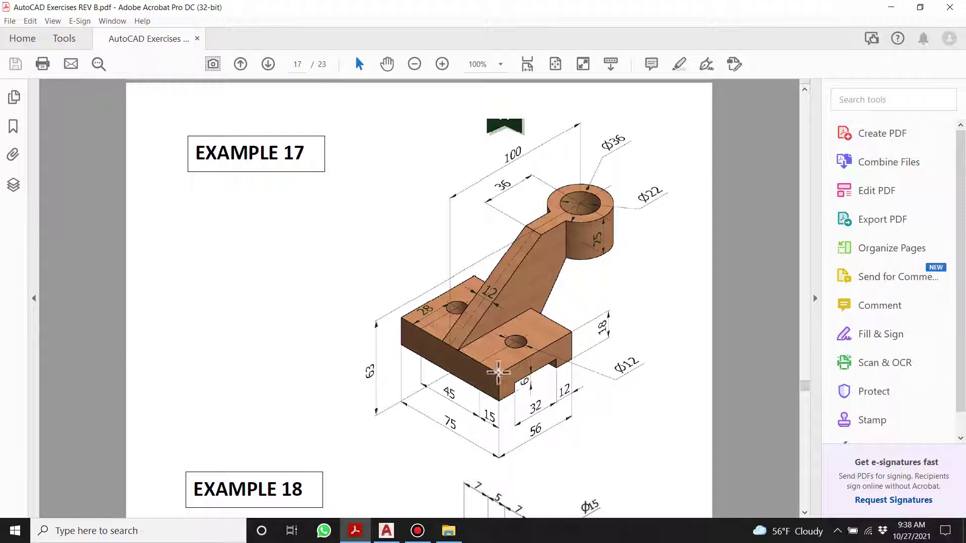
click(387, 531)
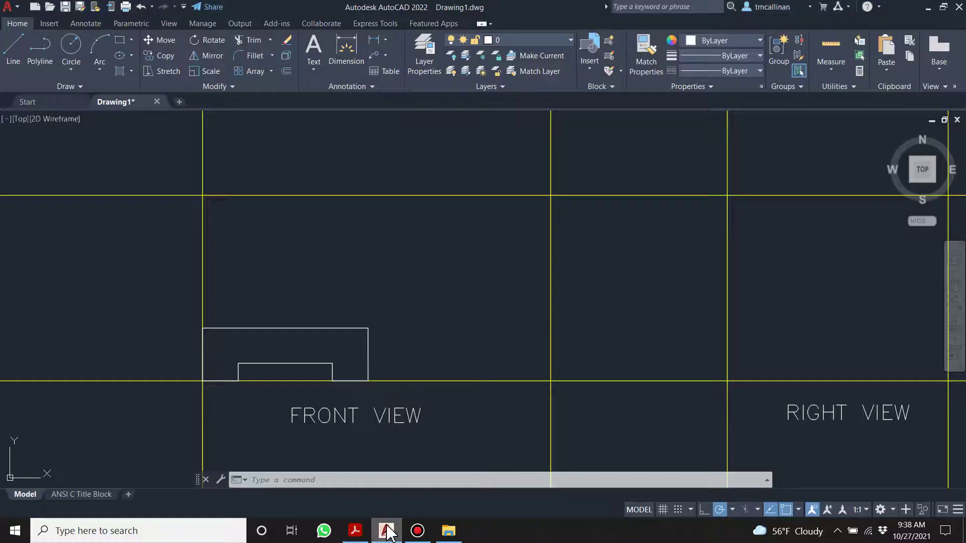
click(355, 531)
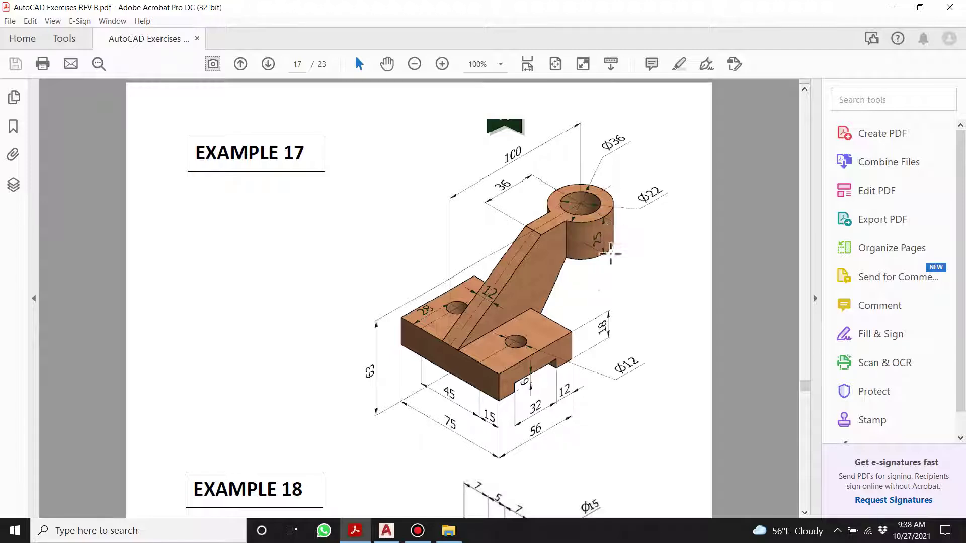
In AutoCAD, start the cylinder's front view outline at the upper-right construction line intersection with a line 25 down, checking the height in the exercises PDF
click(386, 531)
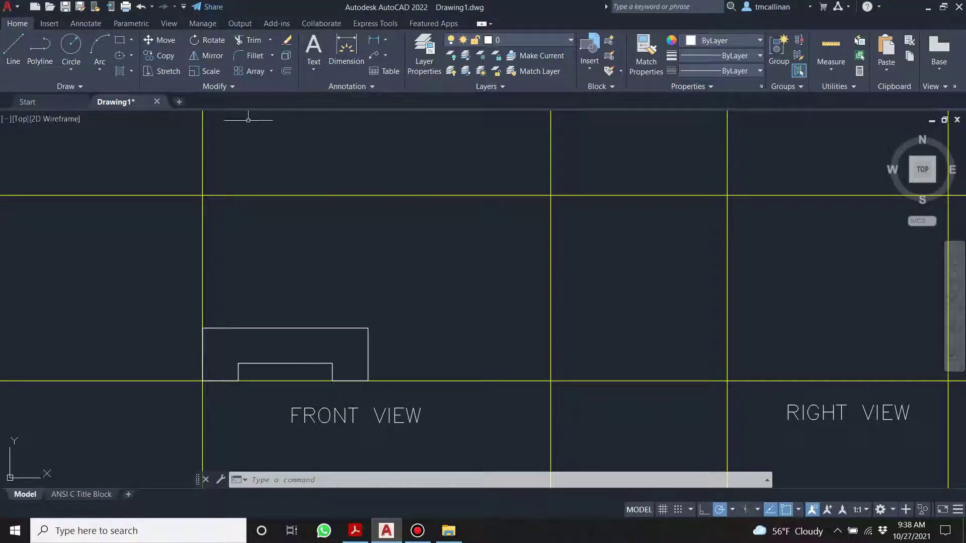
click(15, 47)
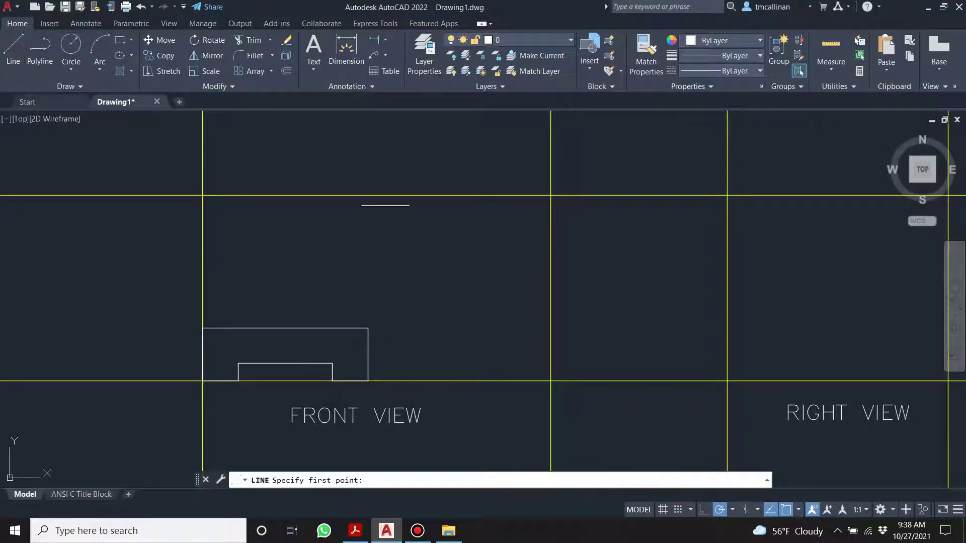
click(551, 195)
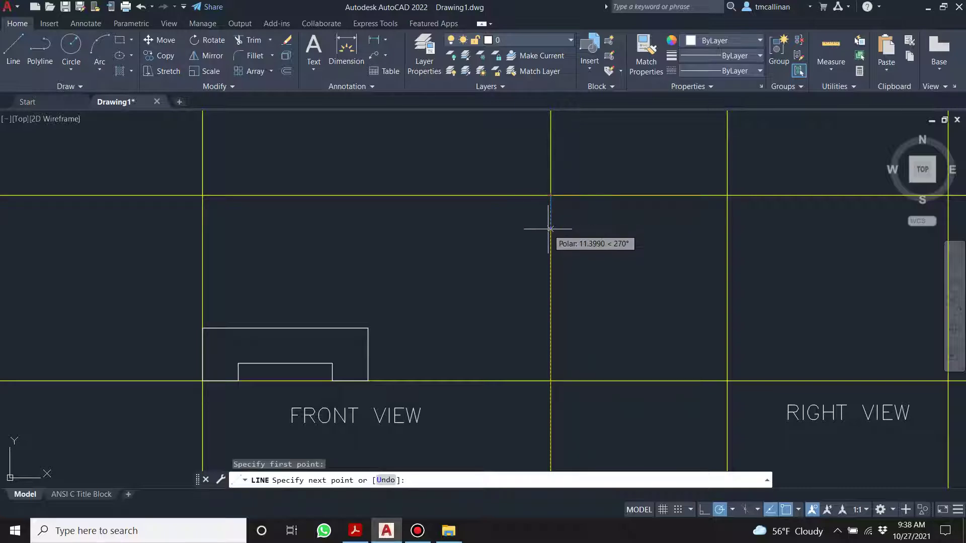
click(356, 531)
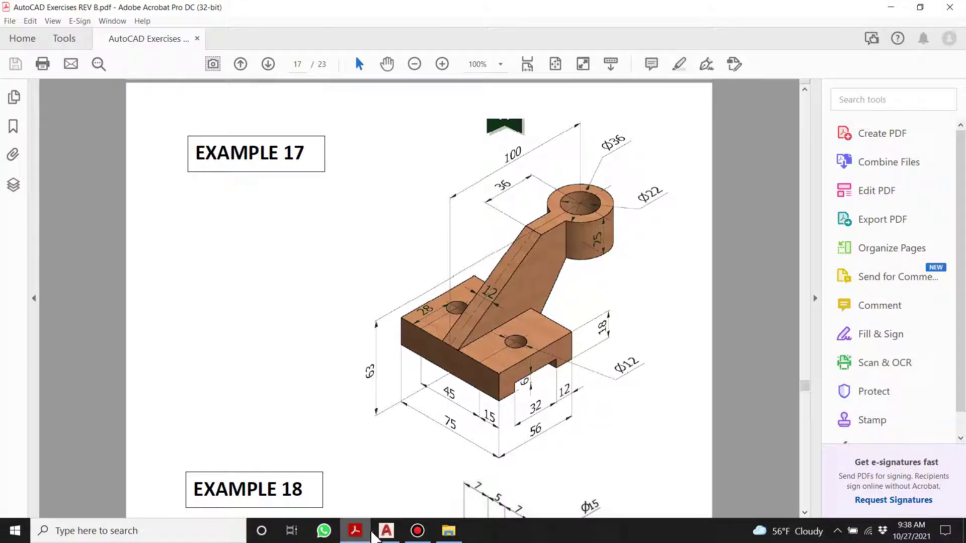
click(387, 531)
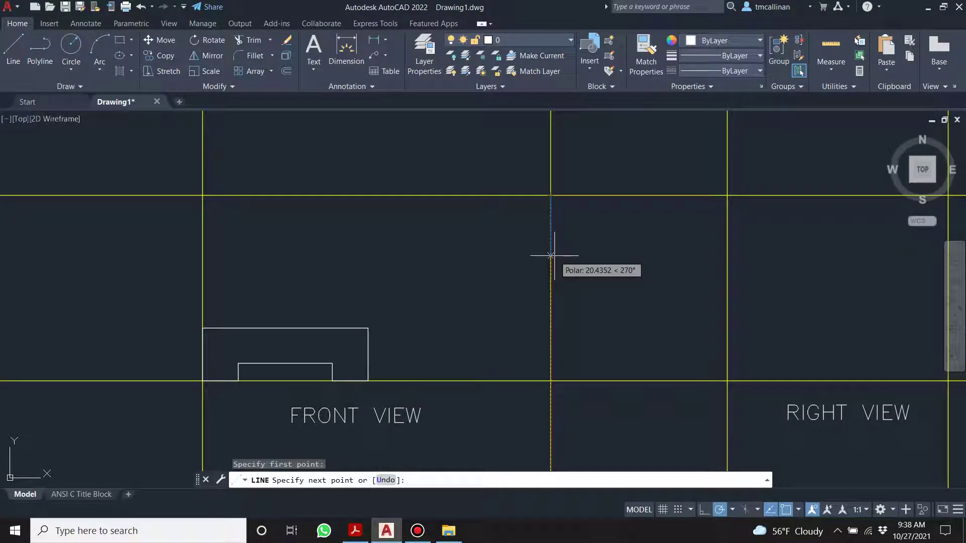
text(25)
key(Return)
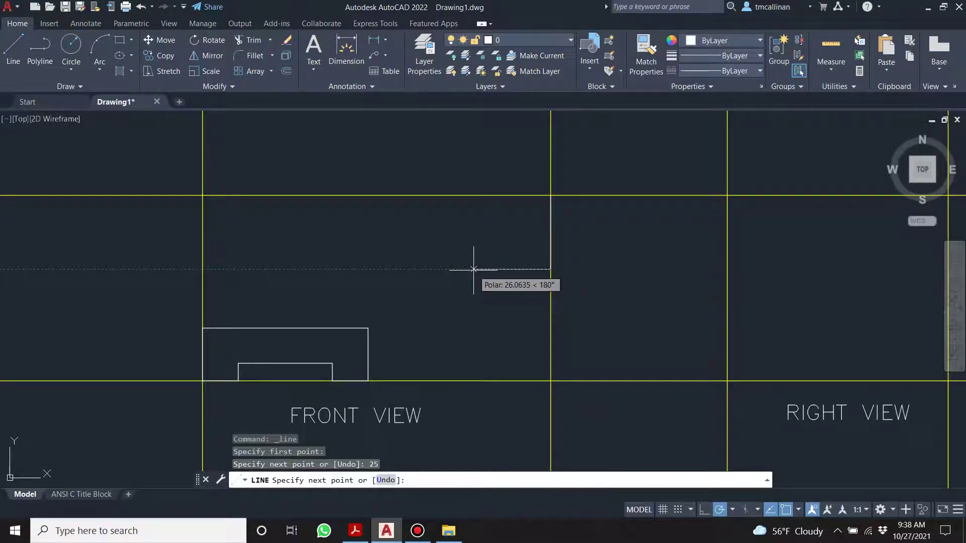
Check the cylinder's diameter in the exercises PDF, and continue its AutoCAD outline 36 left, up to the horizontal construction line, and back to the start
click(358, 534)
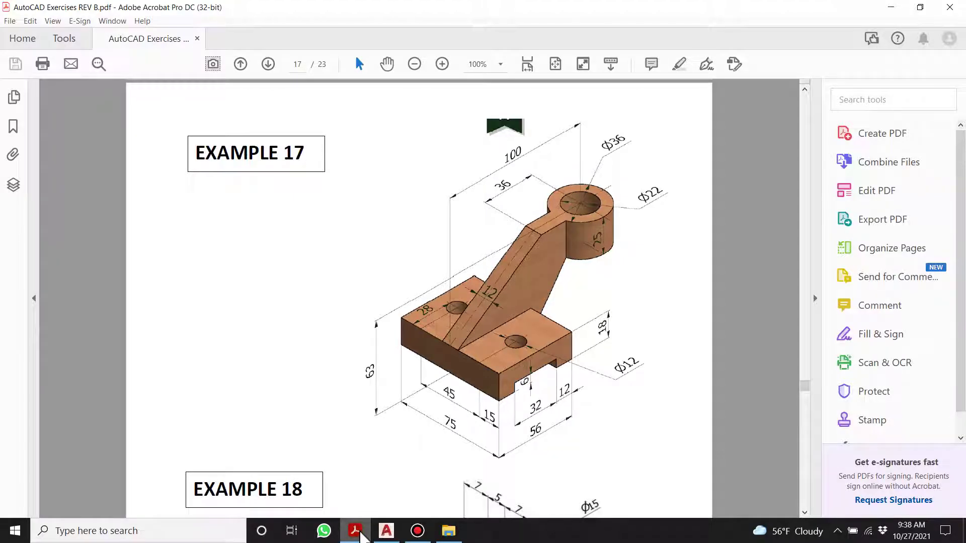
click(386, 531)
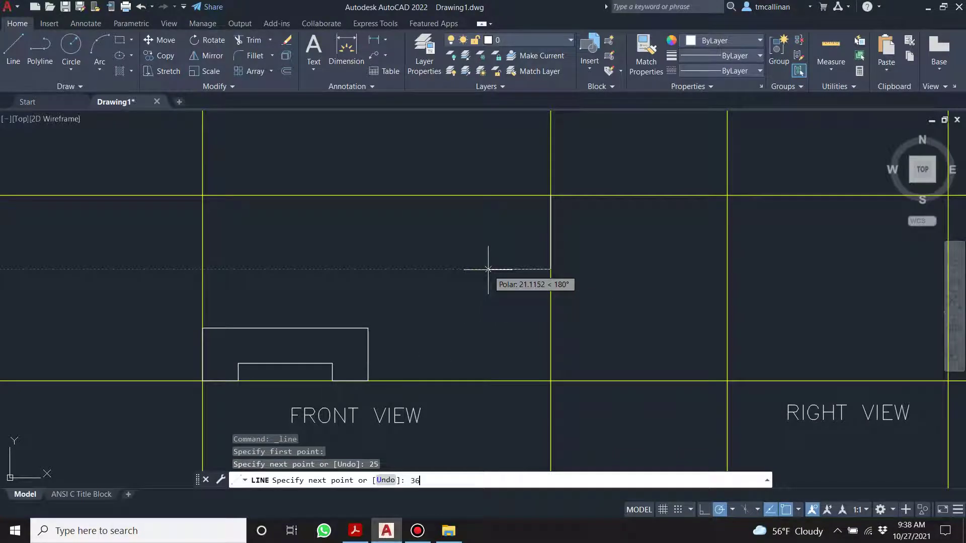
text(36)
key(Return)
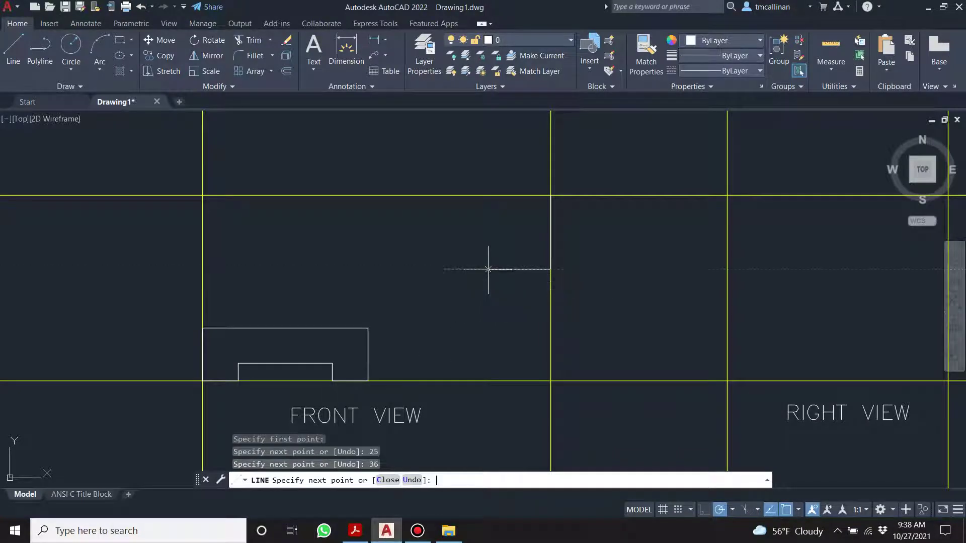
click(444, 195)
click(551, 196)
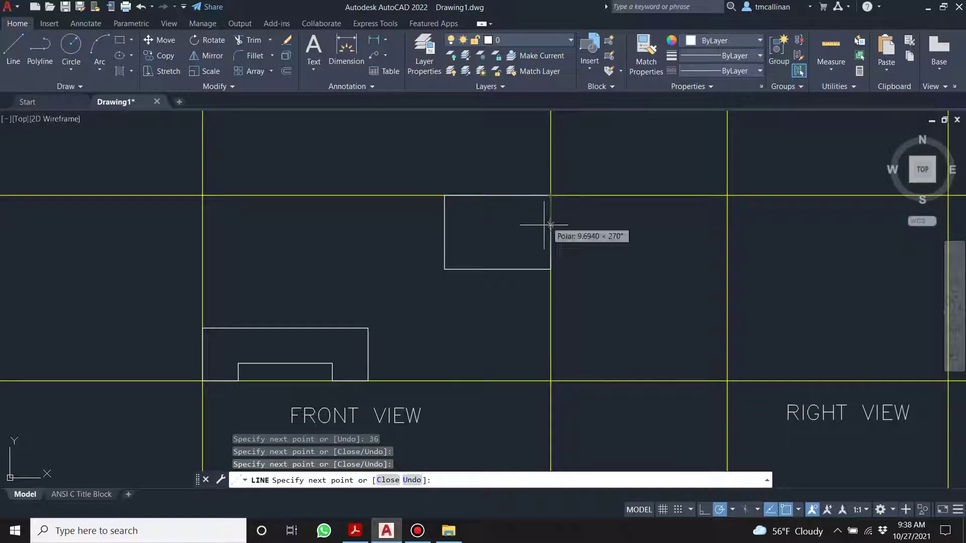
key(Escape)
Compare the front view with Example 17 in the exercises PDF, examine the cylinder's hole, and return to AutoCAD
click(354, 531)
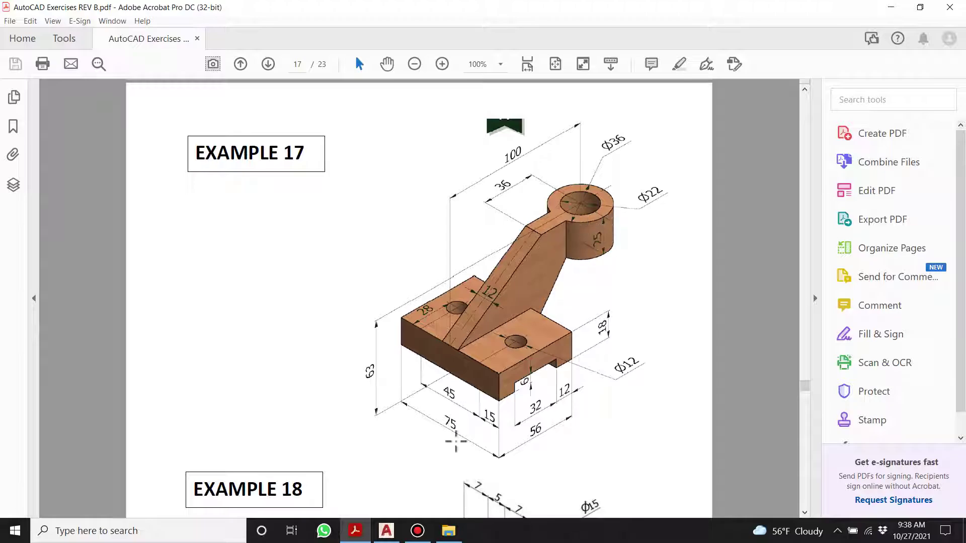
click(387, 531)
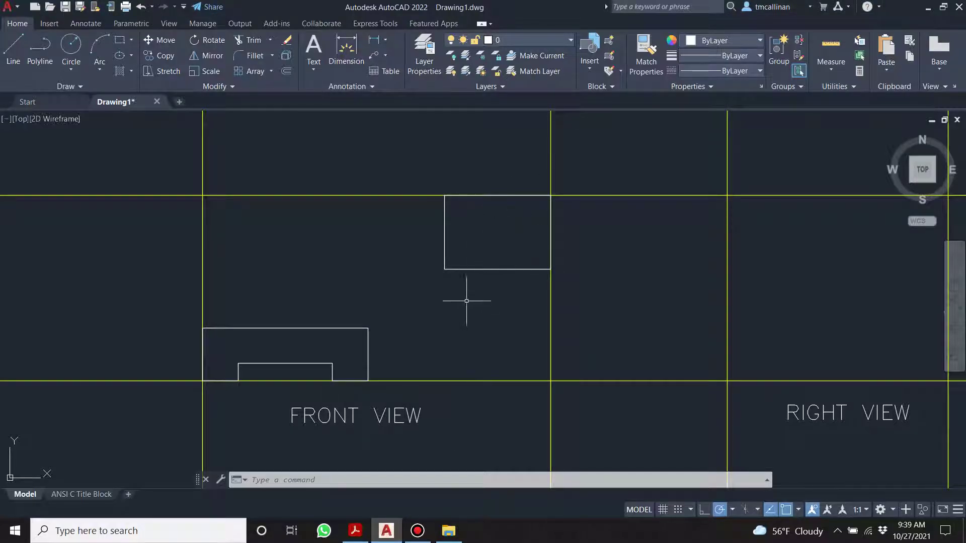
click(356, 532)
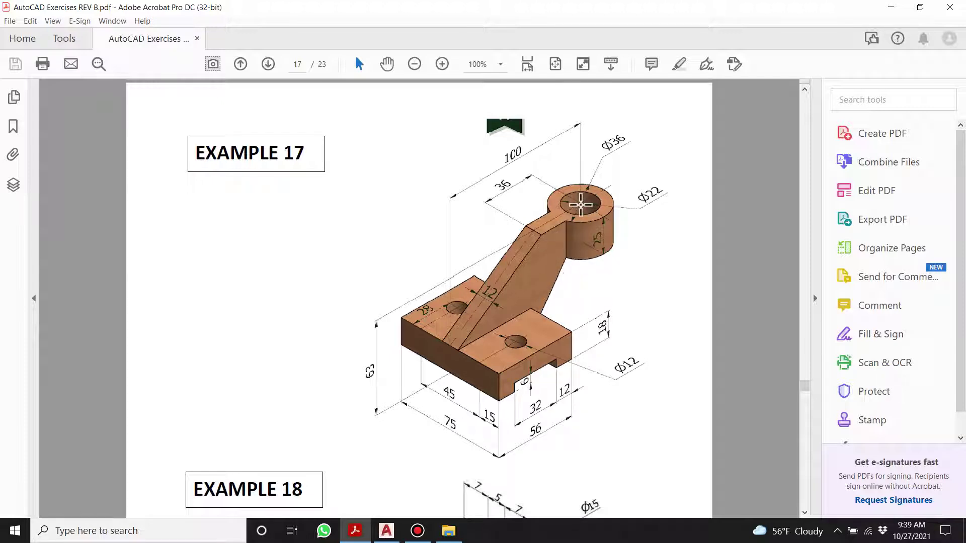
click(387, 531)
key(Escape)
key(Escape)
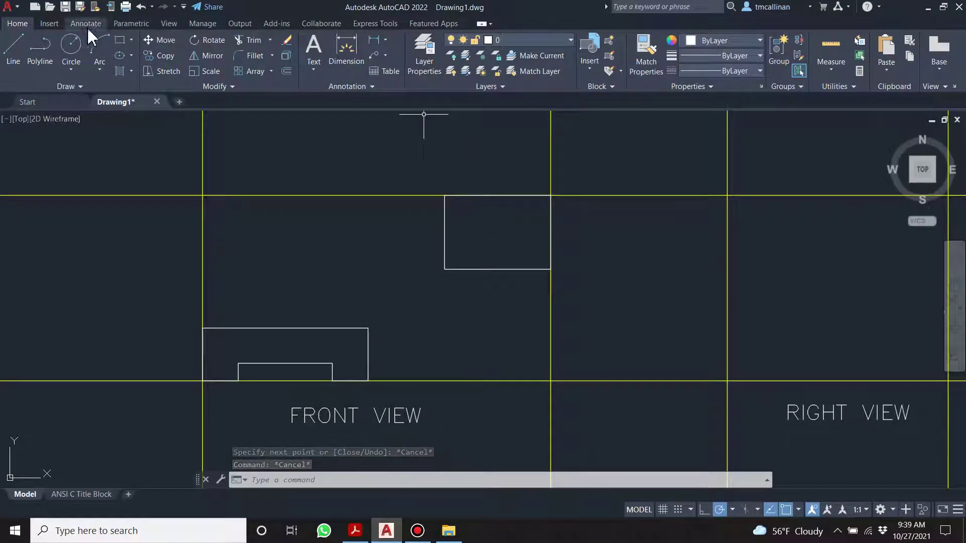
Add a centerline between the two vertical sides of the cylinder rectangle in the front view
click(49, 23)
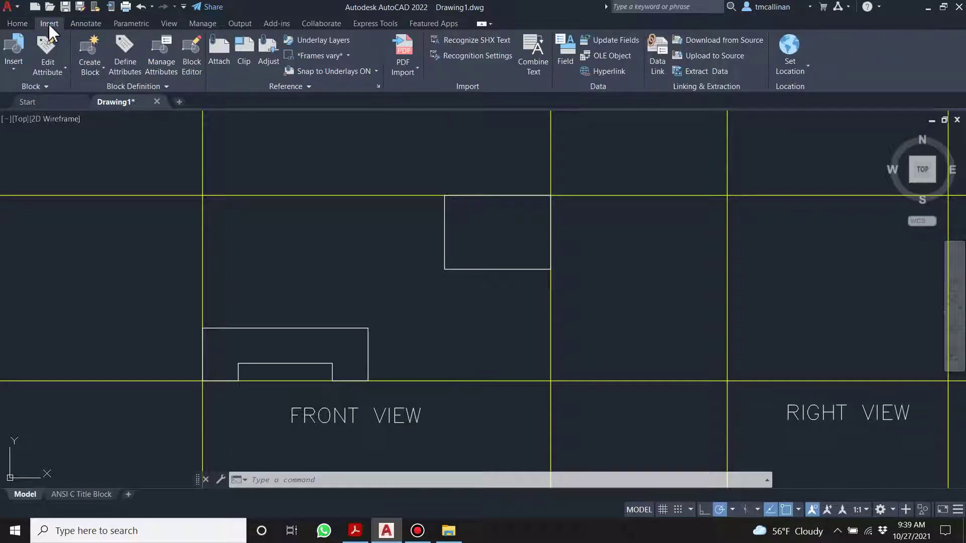
click(19, 24)
click(86, 26)
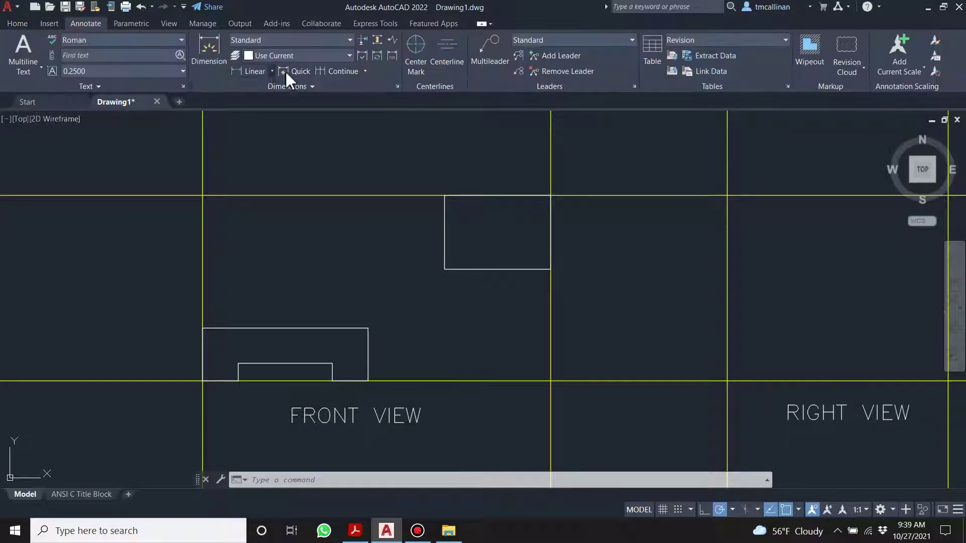
click(446, 50)
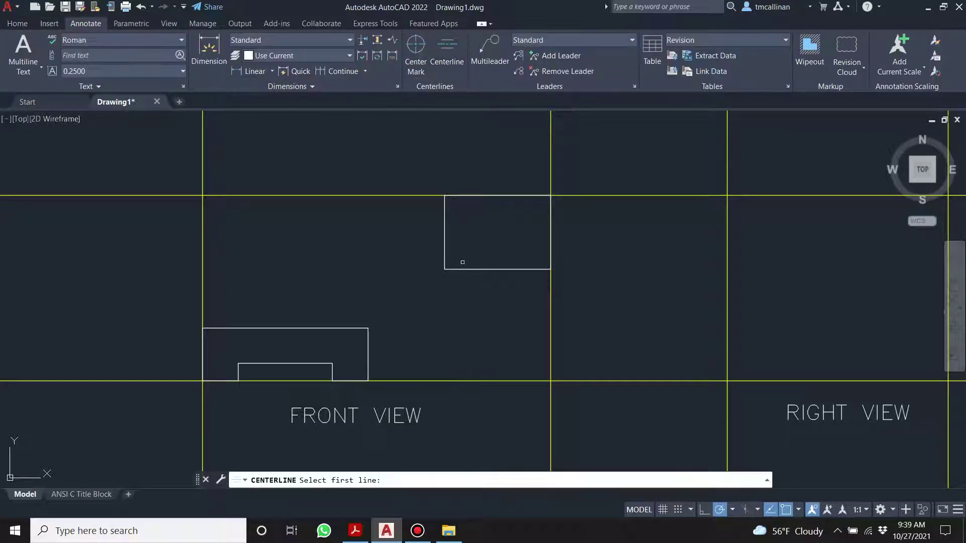
click(443, 241)
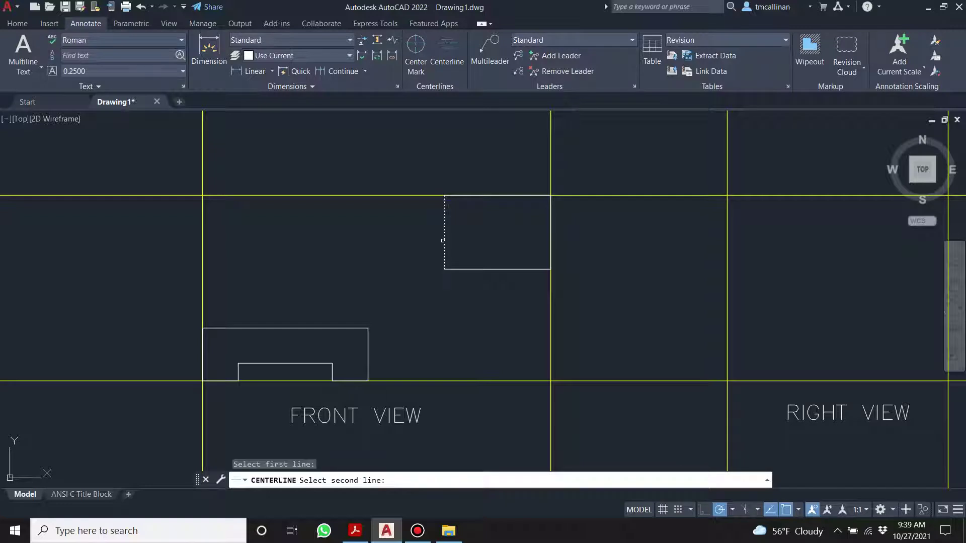
click(549, 228)
key(Escape)
key(Escape)
Try stretching the centerline's lower end well below the cylinder rectangle, and undo the stretch
click(498, 225)
click(497, 270)
click(493, 333)
key(Escape)
scroll(496, 289, down, 6)
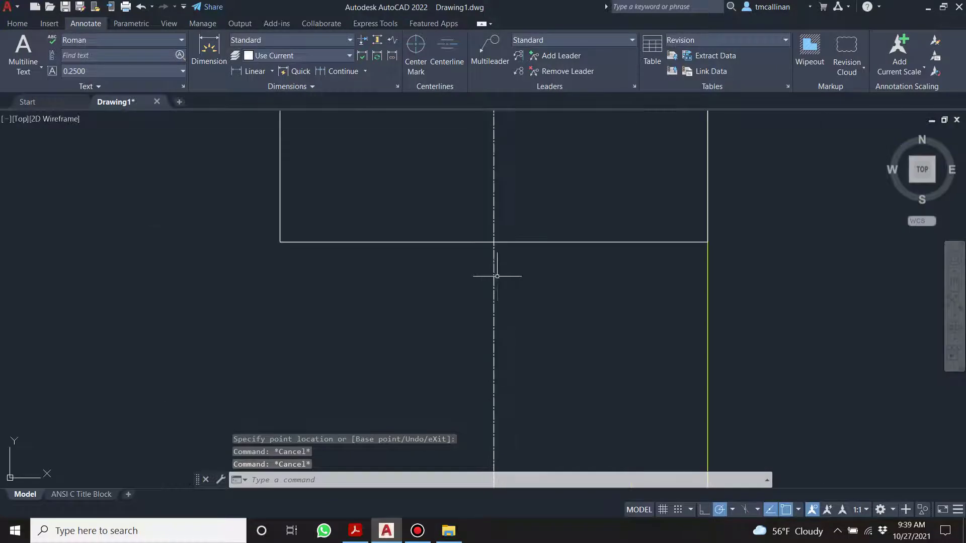
key(ctrl+z)
key(ctrl+z)
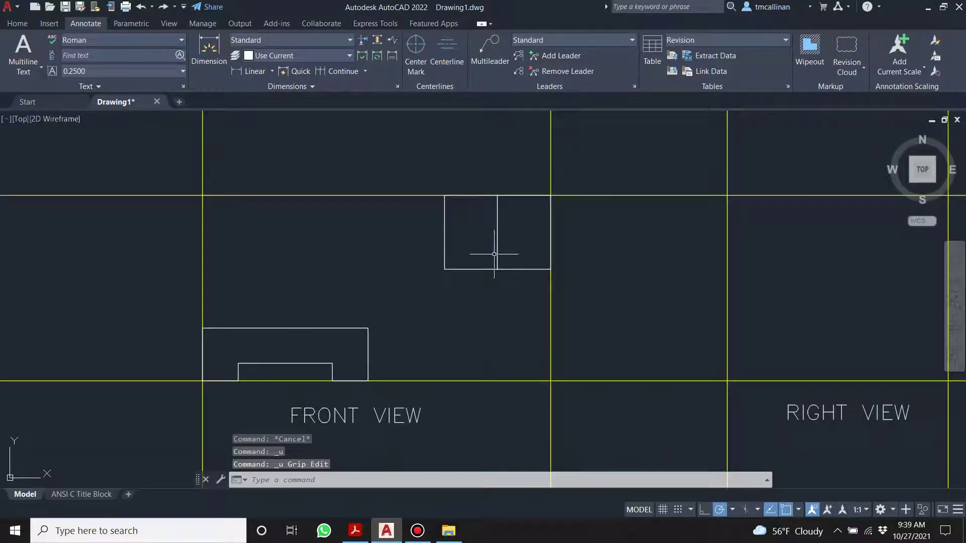
Extend the centerline's lower and upper ends a short distance beyond the cylinder rectangle
click(498, 249)
click(497, 270)
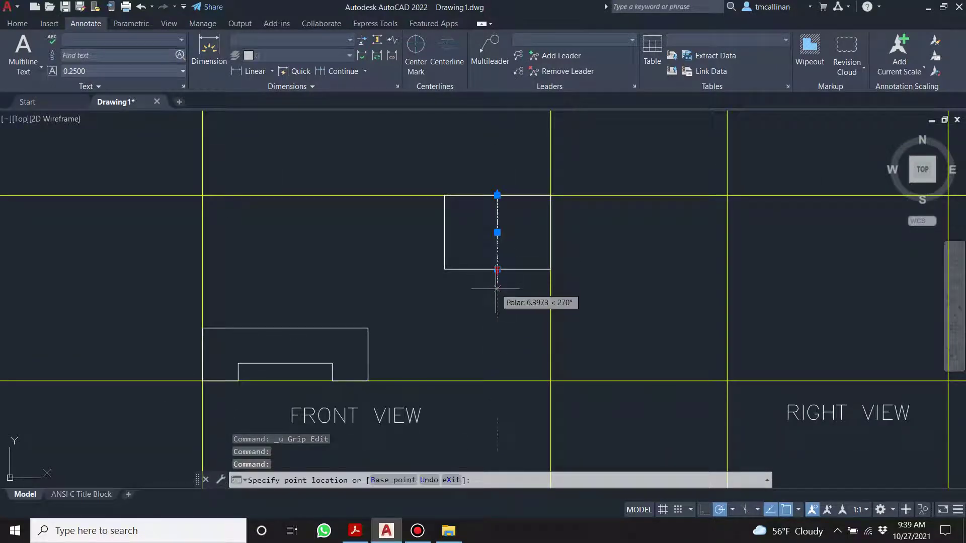
click(497, 270)
click(497, 195)
click(498, 174)
key(Escape)
key(Escape)
scroll(501, 211, up, 4)
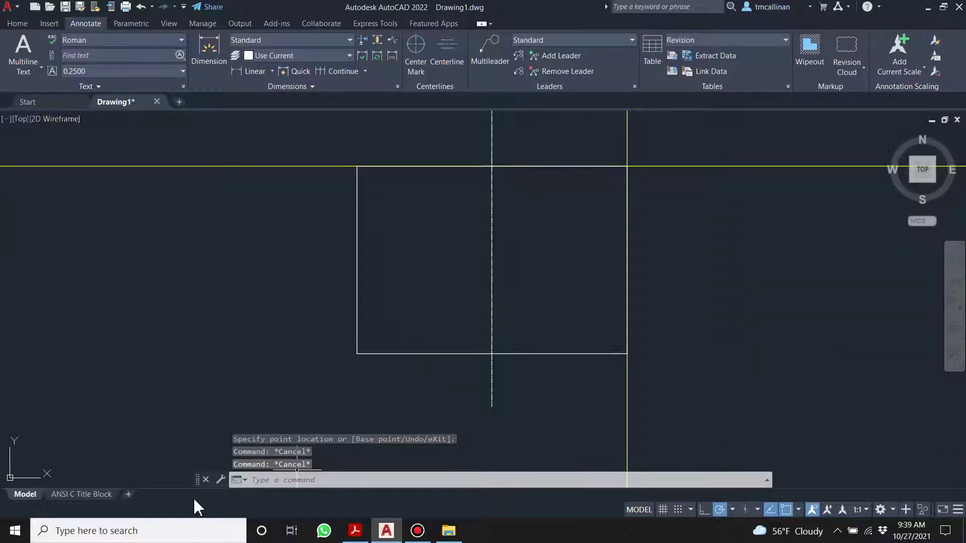
Set the drawing's linetype scale factor to 5 and inspect the centerline's dash pattern
click(324, 481)
text(linetype sc)
text(ale)
key(Return)
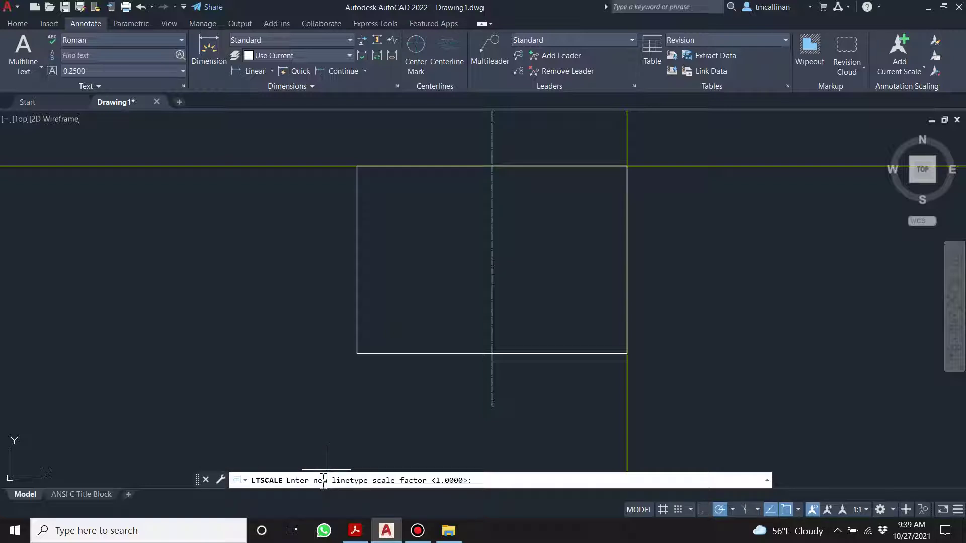
text(5)
key(Return)
scroll(392, 410, down, 8)
scroll(389, 420, up, 6)
Set the drawing's linetype scale factor to 10 for a coarser centerline pattern
click(360, 480)
text(ltcale)
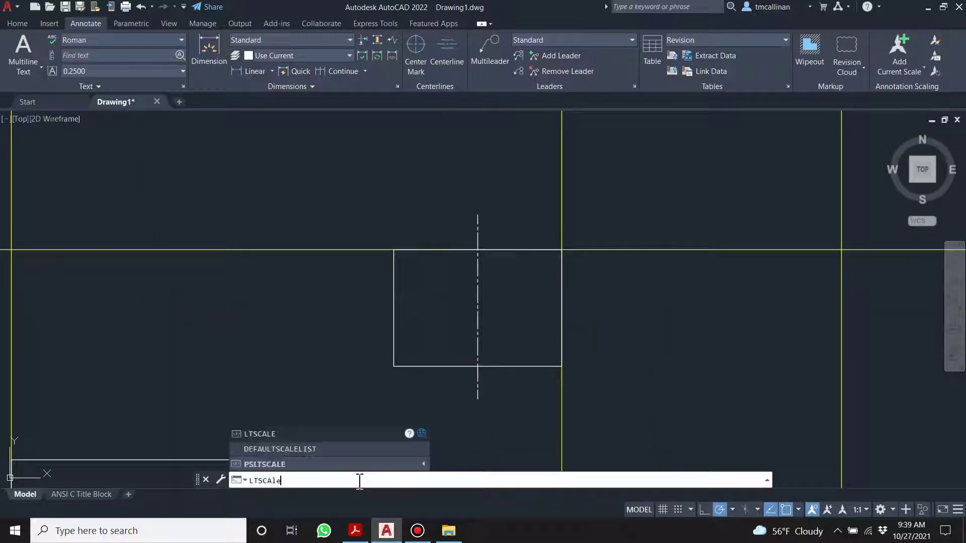
key(Return)
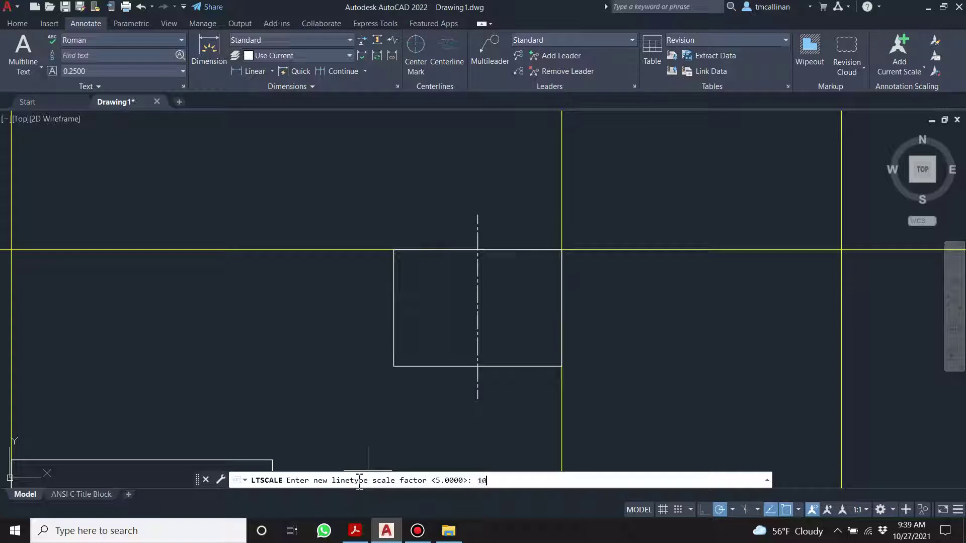
key(Return)
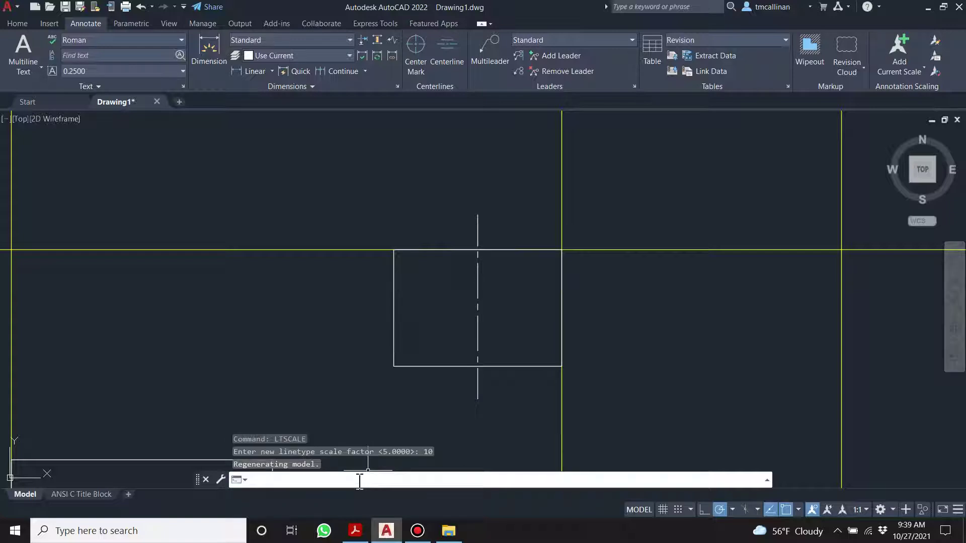
key(Escape)
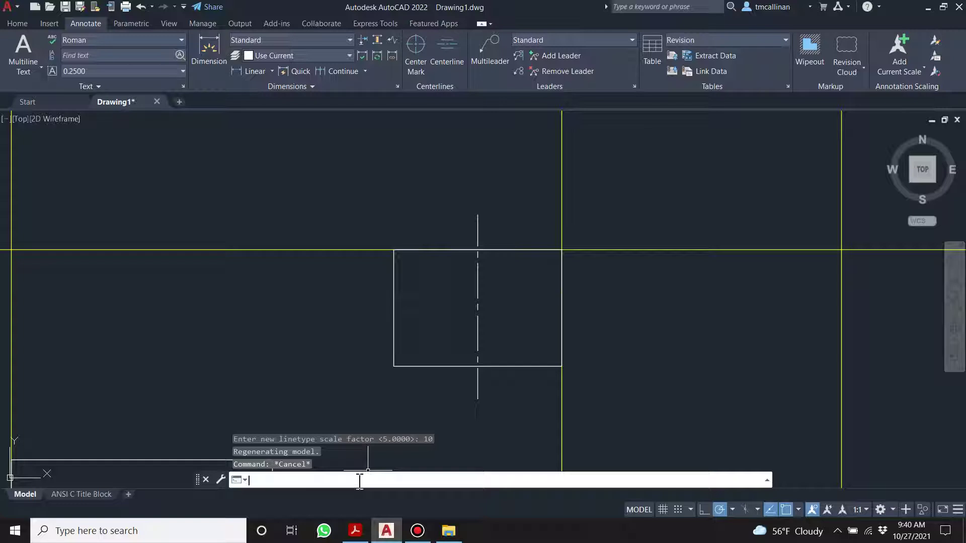
key(Escape)
scroll(405, 362, down, 1)
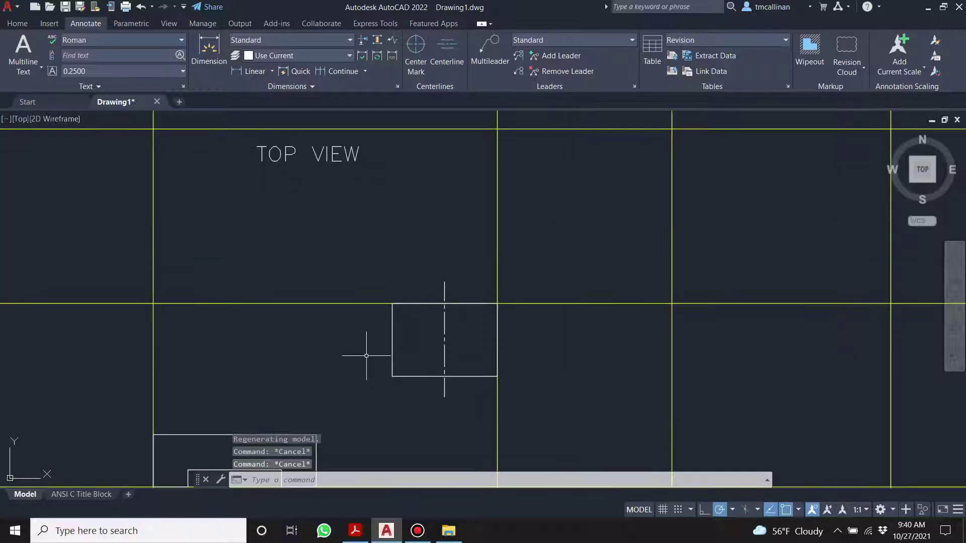
Set the drawing's linetype scale factor to 20 and check the centerline in the front view
click(376, 479)
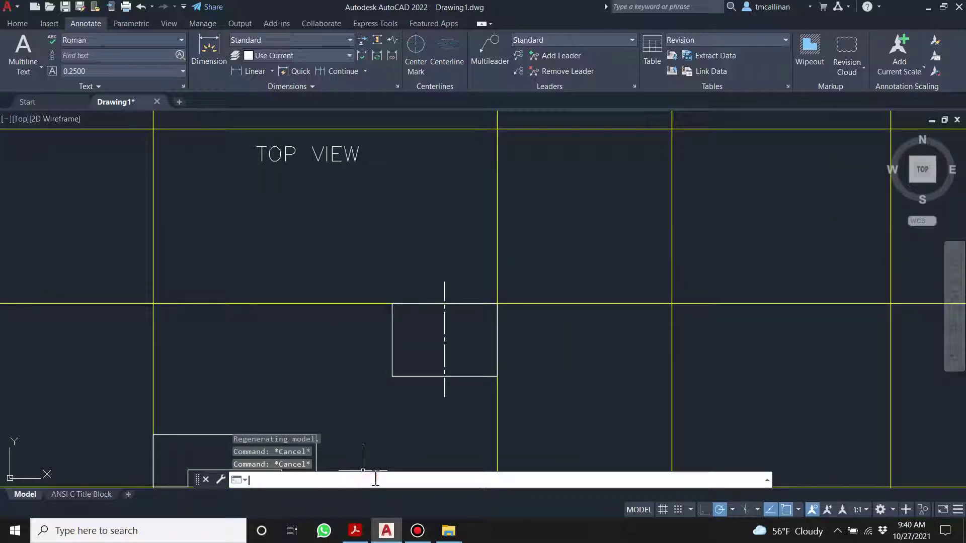
text(linetype scale)
key(Return)
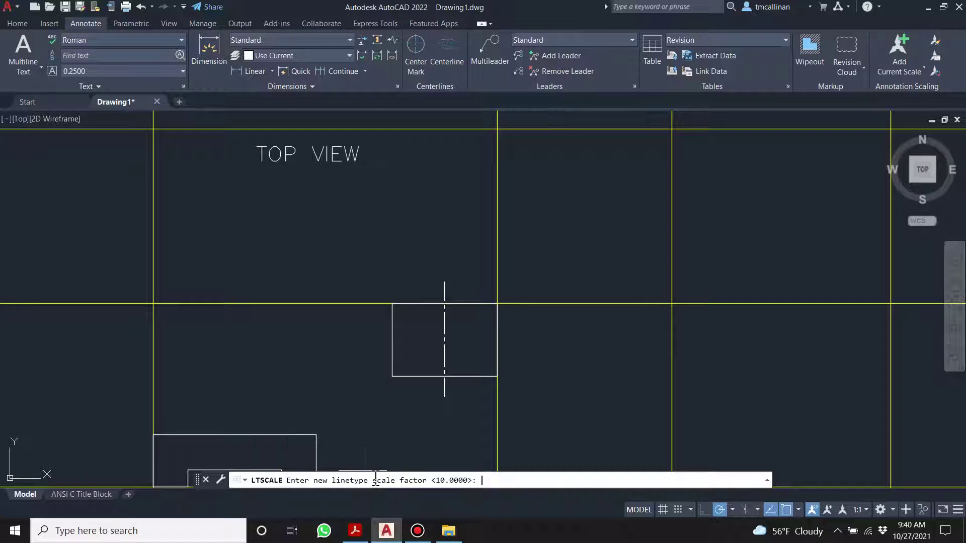
text(20)
key(Return)
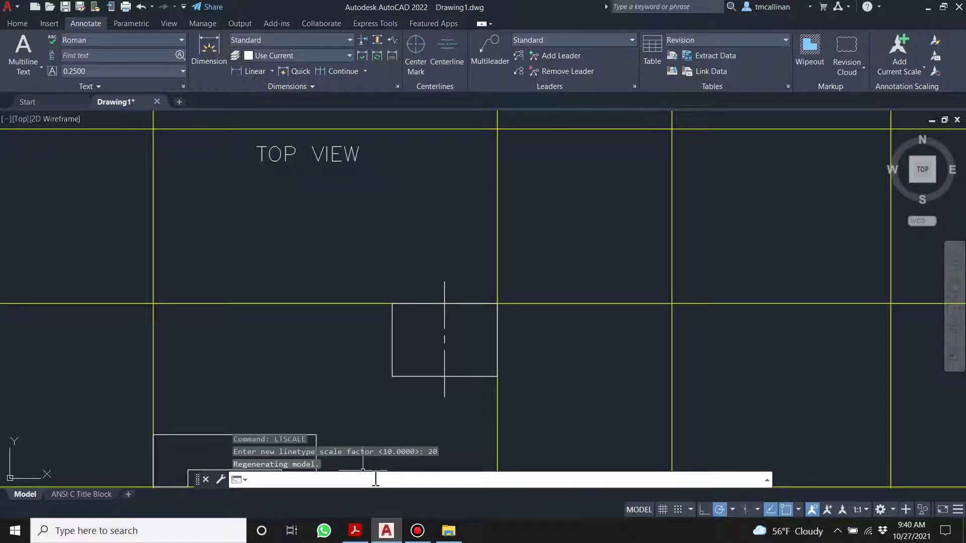
key(Escape)
key(Escape)
scroll(483, 322, down, 4)
scroll(441, 323, up, 4)
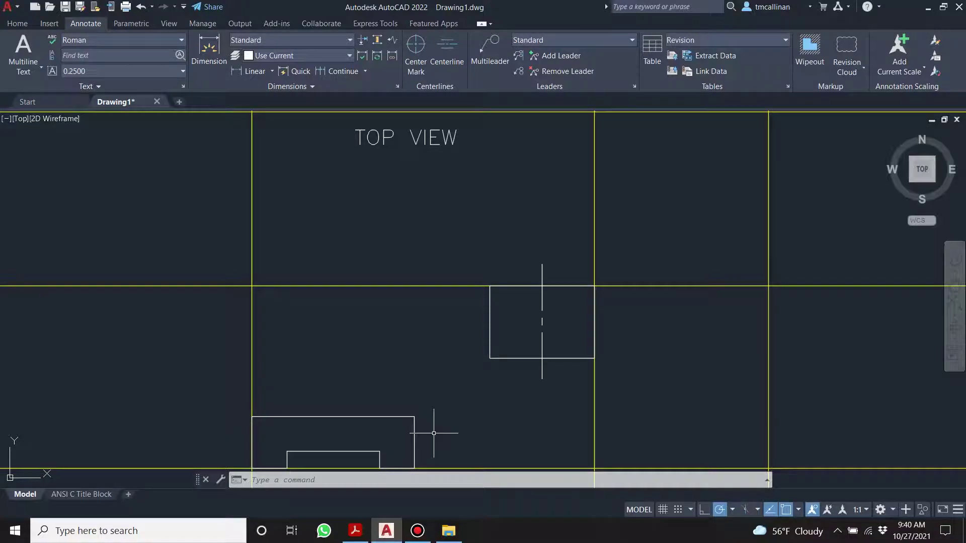
Check the Example 17 PDF, draw the arm's upper edge 36 back from the cylinder's top centre, and continue it down to the base's upper-left corner
click(352, 531)
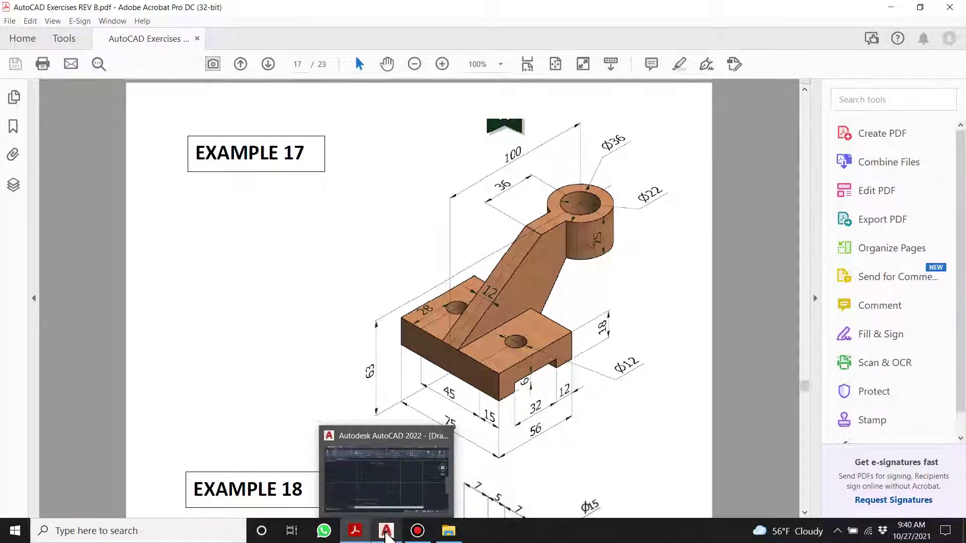
click(387, 531)
click(17, 23)
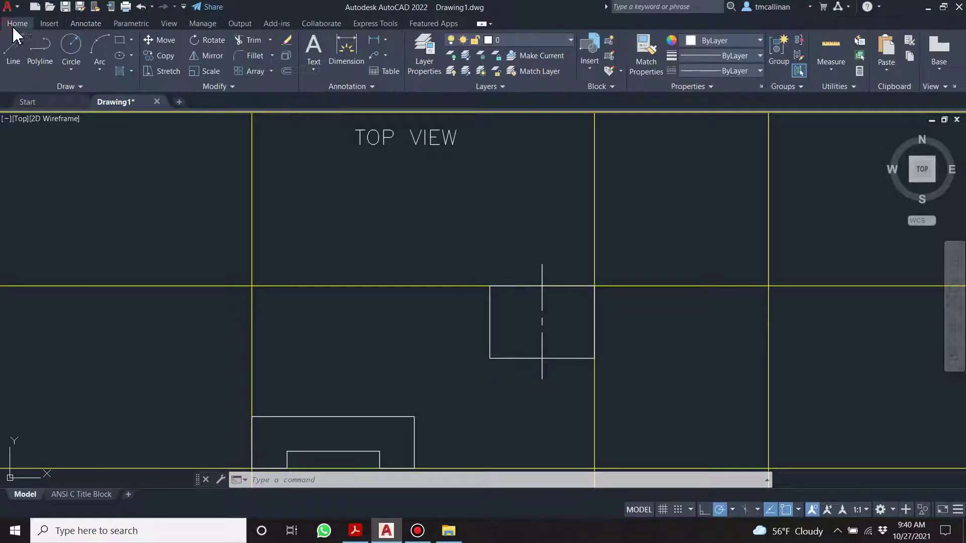
click(13, 46)
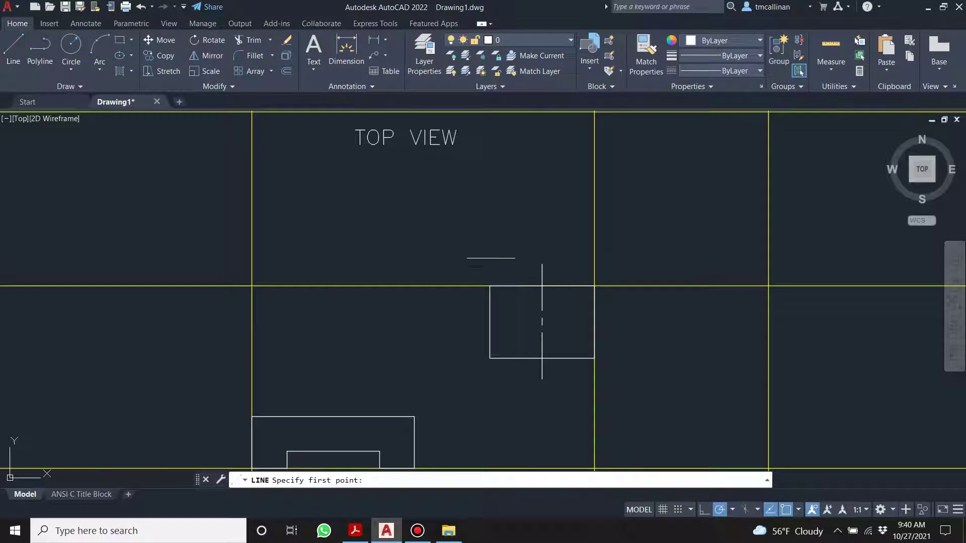
click(542, 286)
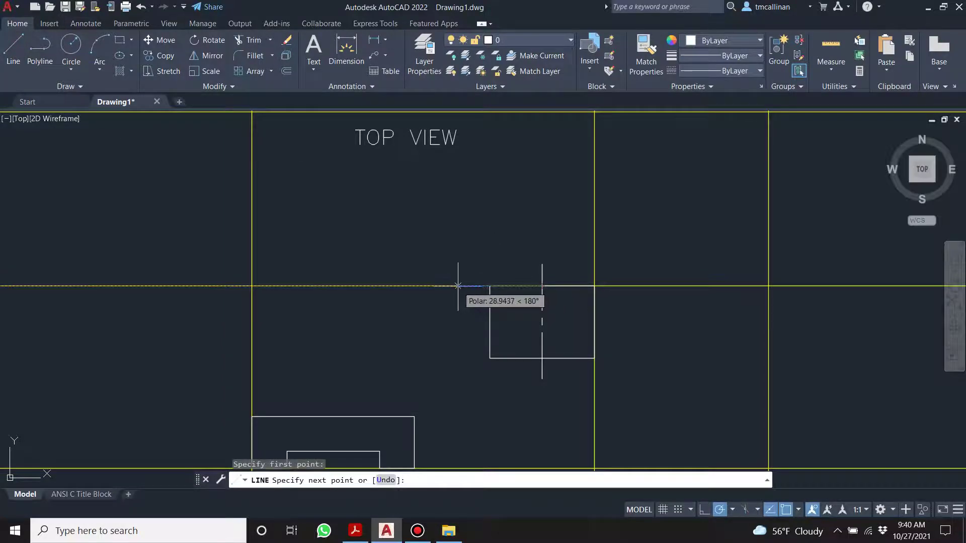
key(Return)
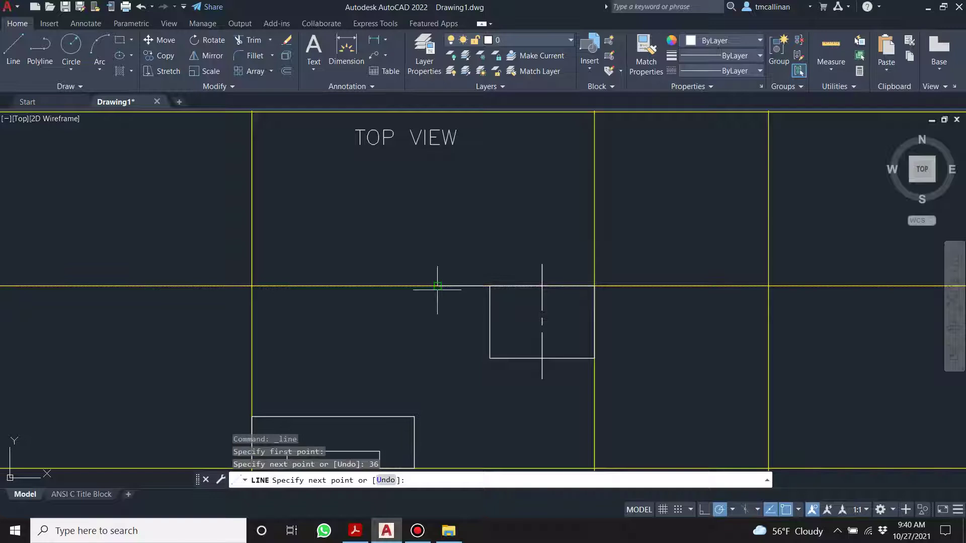
click(252, 417)
key(Escape)
key(Escape)
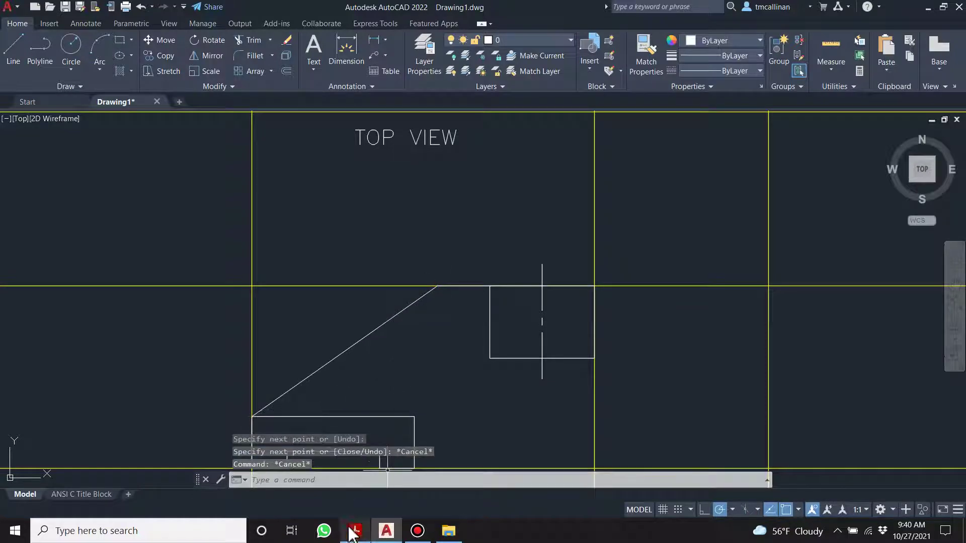
Check the Example 17 PDF and draw the arm's lower edge from the base's lower-right corner to the cylinder's lower-left corner
click(355, 531)
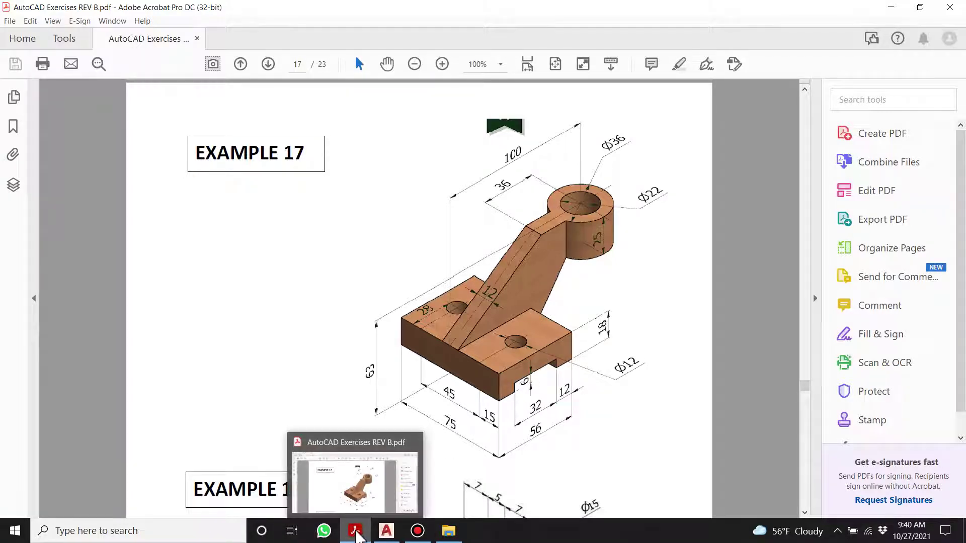
click(386, 531)
scroll(496, 394, up, 4)
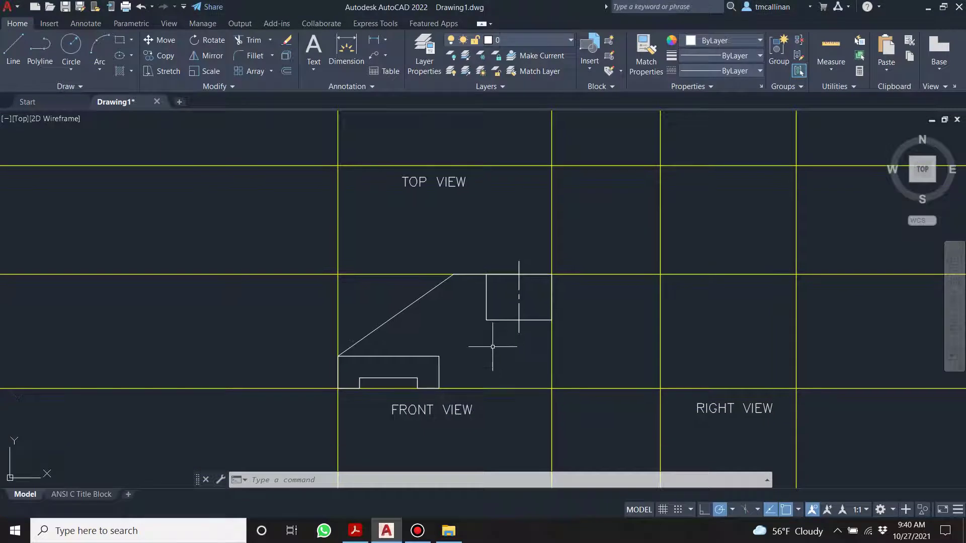
click(15, 51)
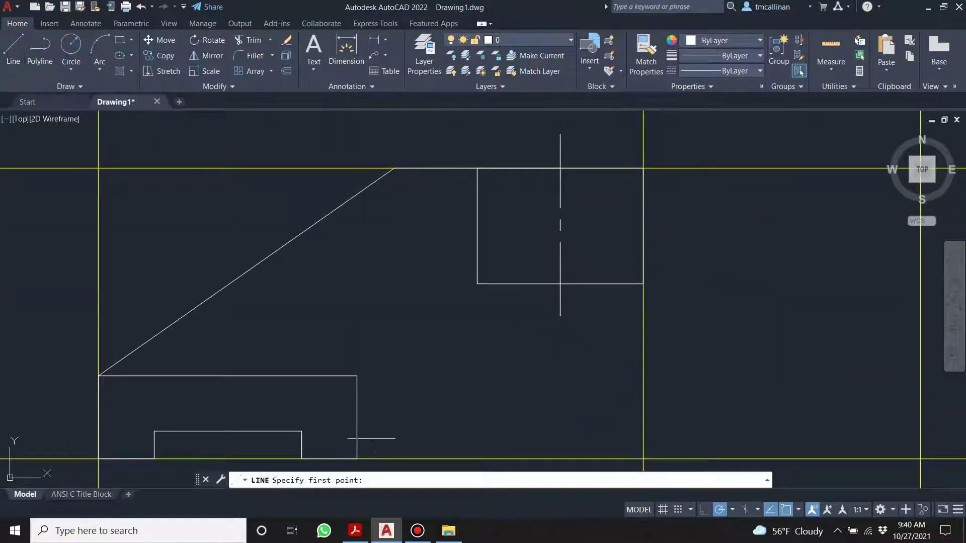
click(357, 459)
click(477, 283)
key(Escape)
Compare the Example 17 pictorial in the PDF with the front view's arm and cylinder outlines
click(358, 533)
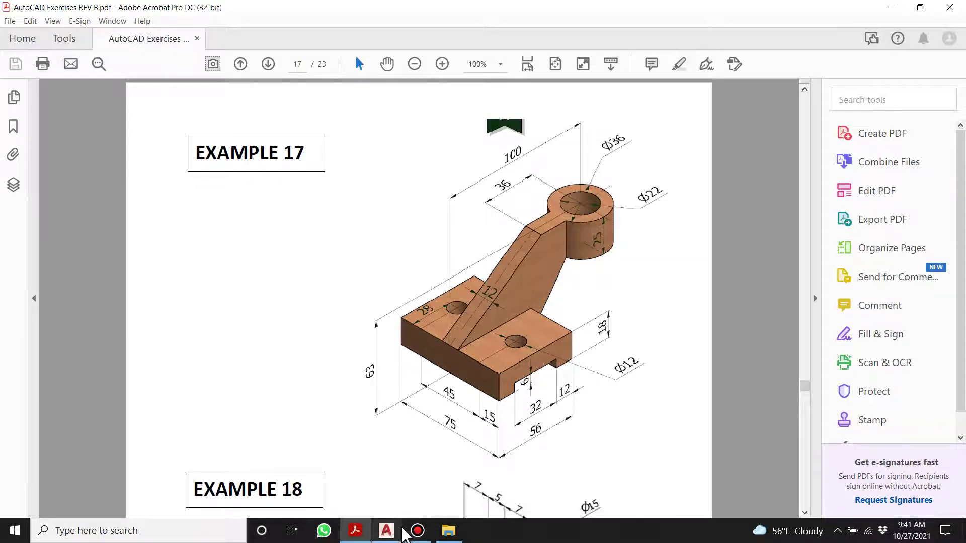
click(385, 531)
scroll(538, 273, down, 3)
scroll(510, 268, up, 2)
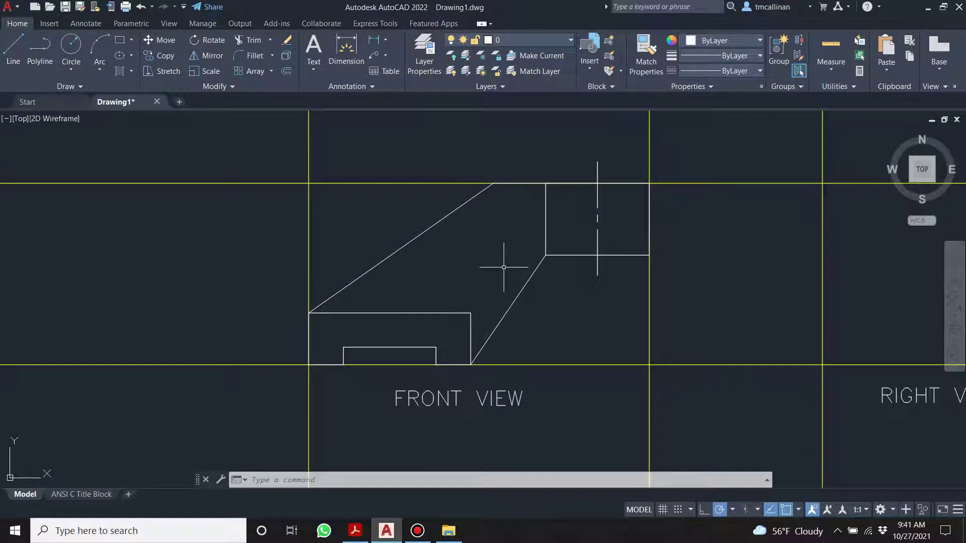
scroll(501, 269, down, 2)
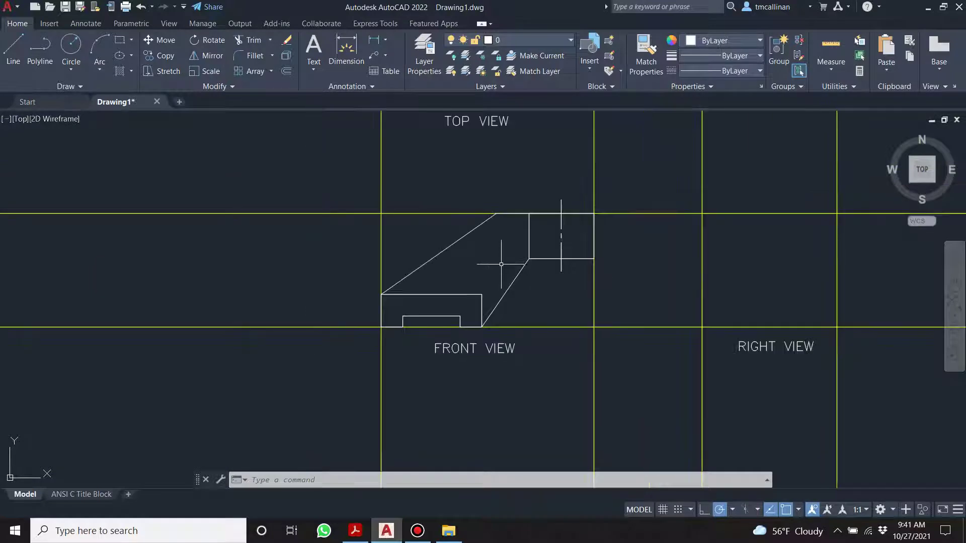
scroll(503, 282, down, 2)
middle_drag(503, 272, 518, 306)
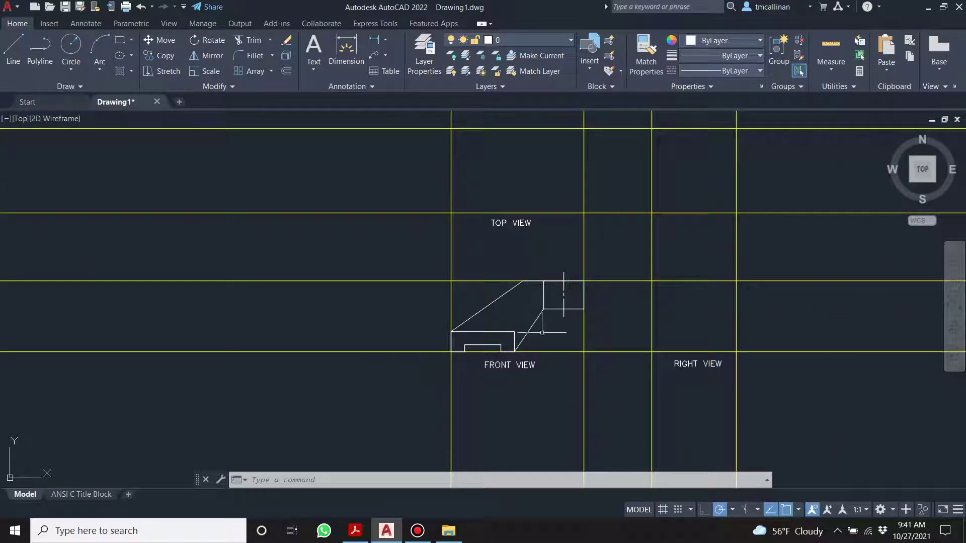
scroll(540, 305, up, 2)
scroll(541, 306, up, 4)
scroll(501, 275, down, 5)
scroll(491, 286, up, 3)
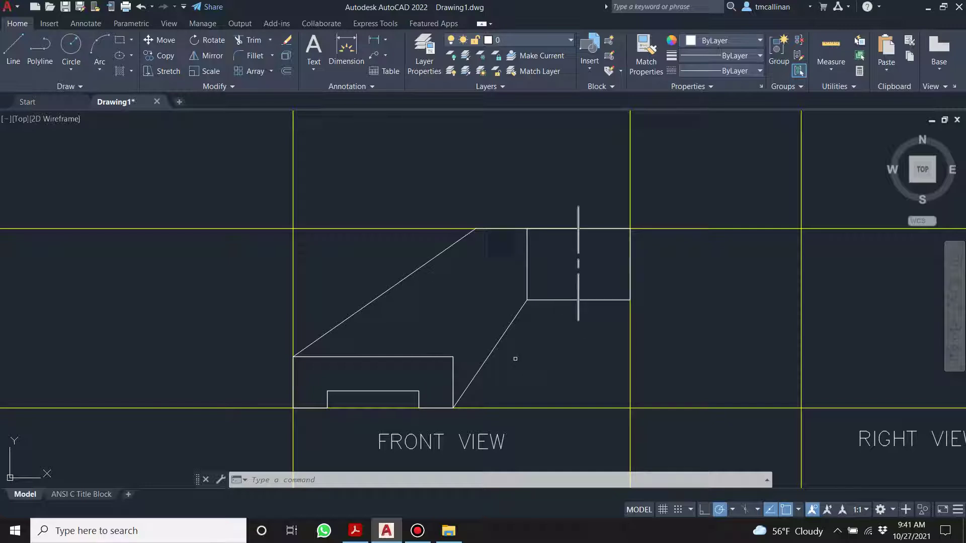
Create a new layer named HIDDEN
click(418, 56)
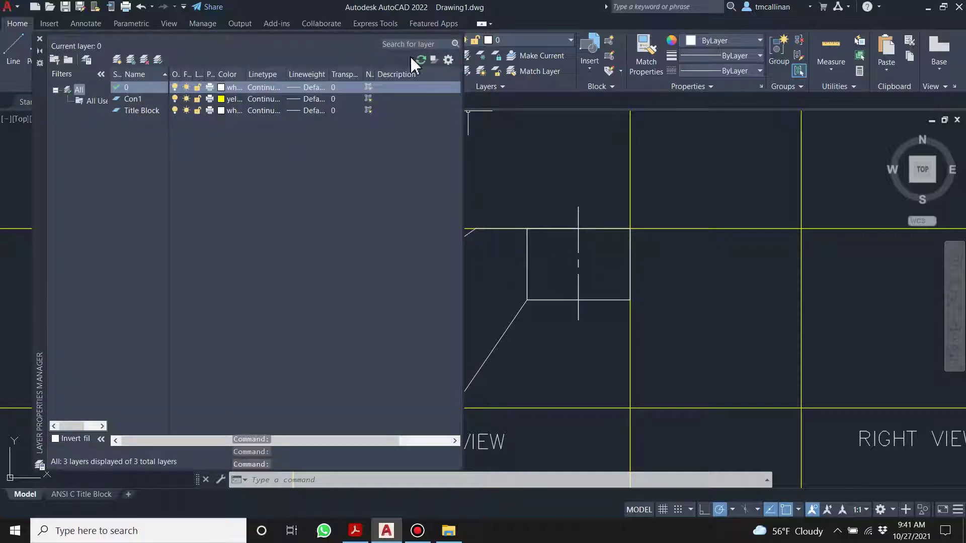
right_click(124, 132)
click(160, 180)
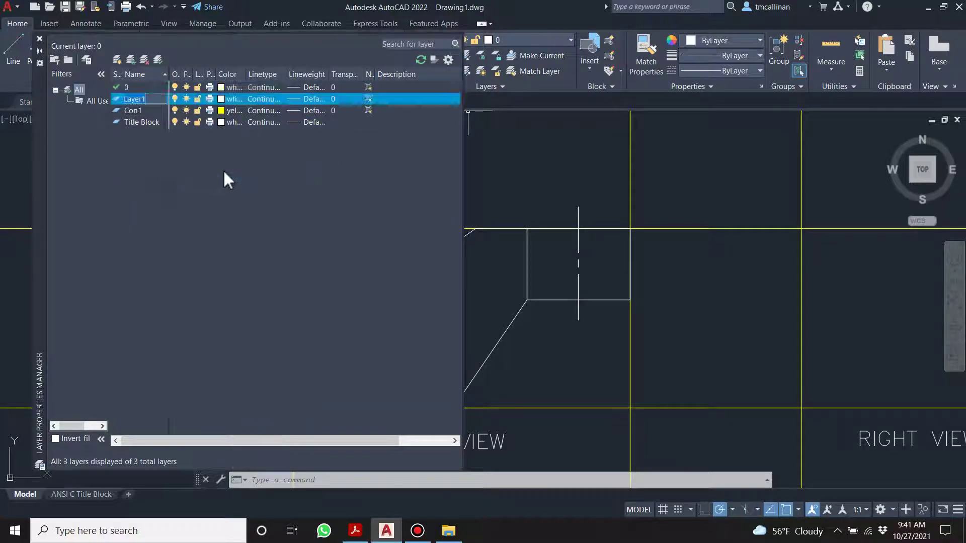
text(HIDEEN)
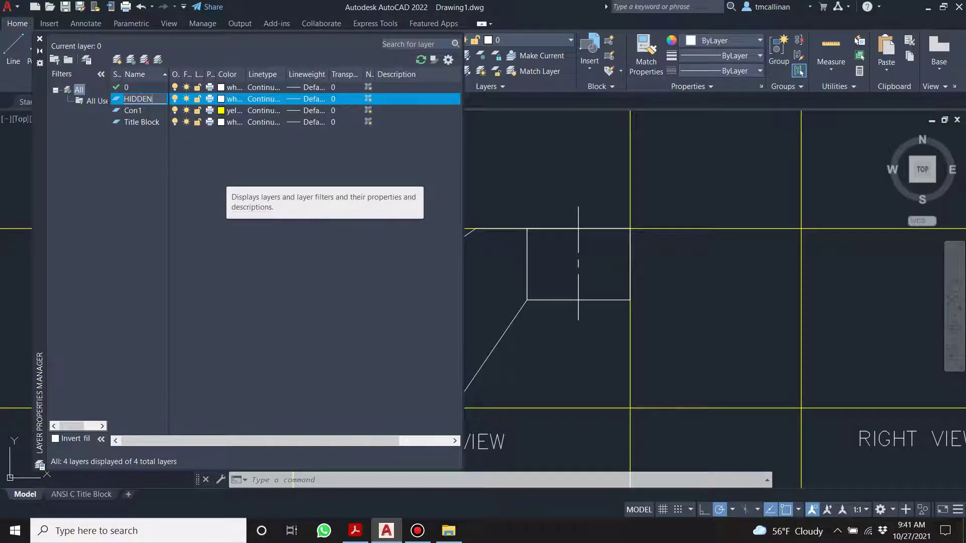
Load the HIDDEN linetype from acad.lin and assign it to the HIDDEN layer
click(268, 98)
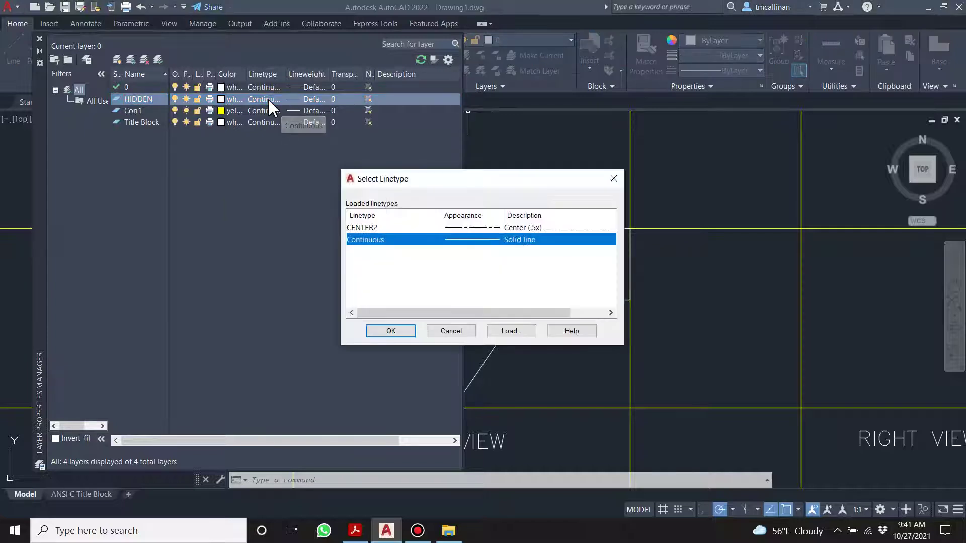
click(511, 331)
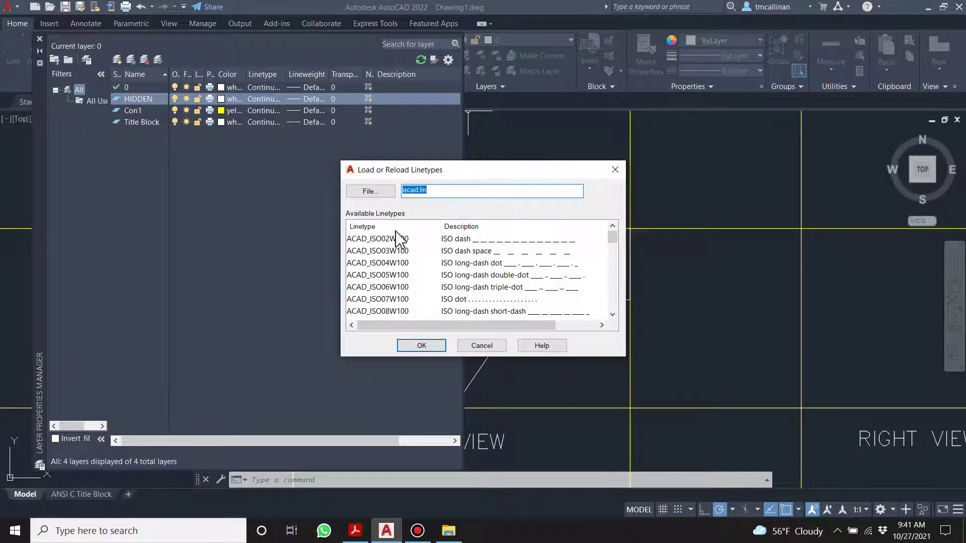
drag(612, 243, 627, 302)
click(377, 275)
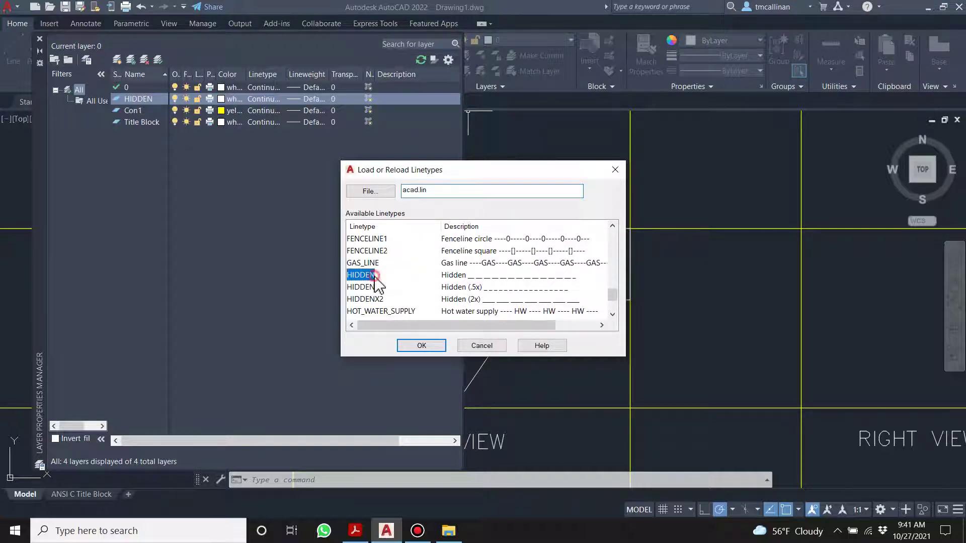
click(421, 346)
click(382, 252)
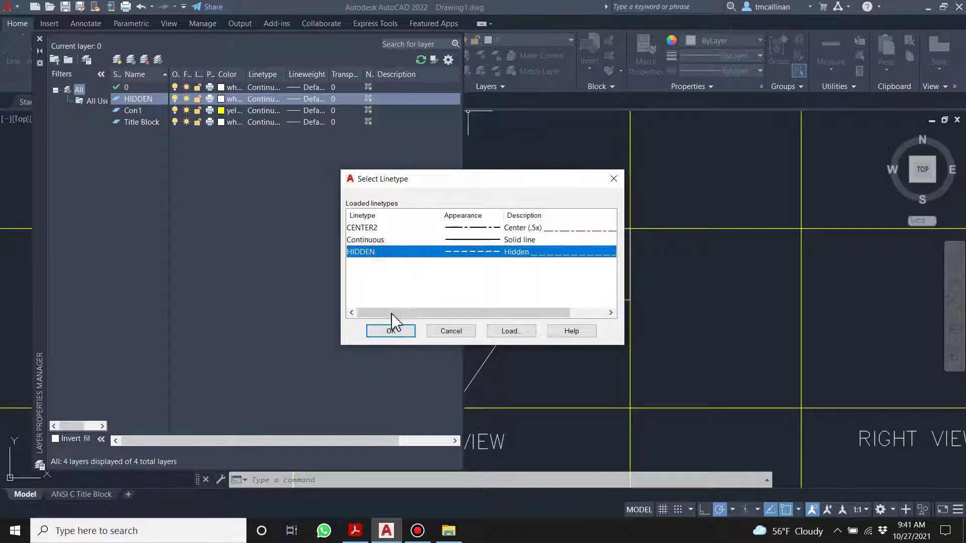
click(391, 331)
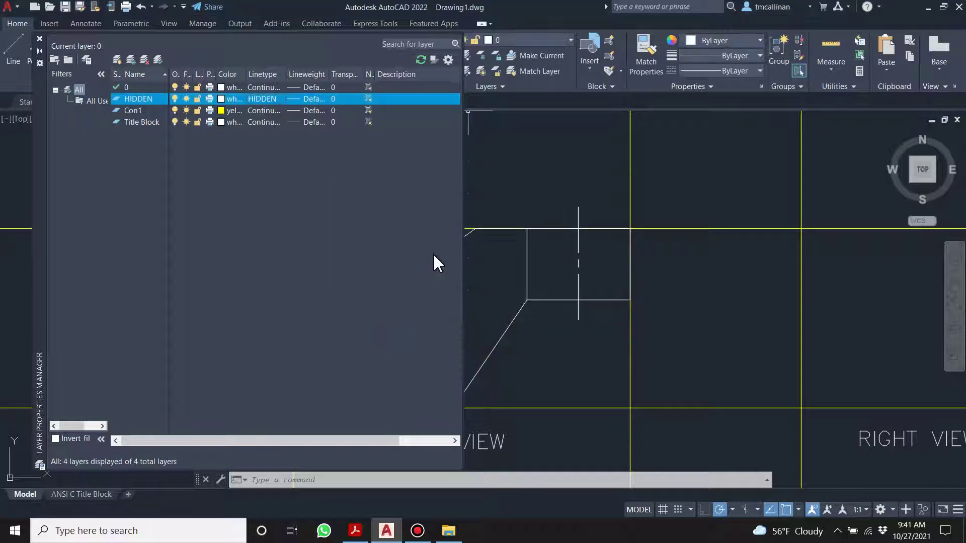
Close the layer manager and make HIDDEN the current layer
click(39, 39)
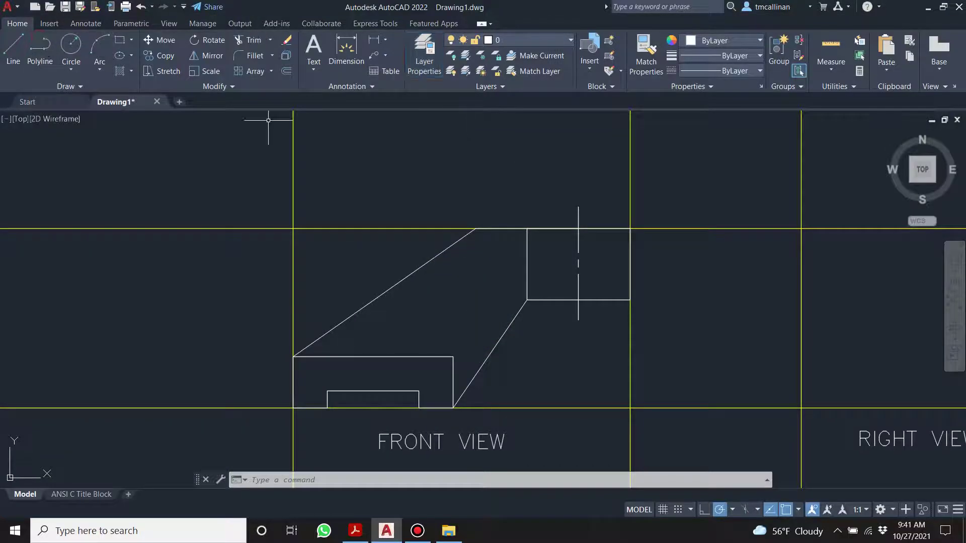
click(500, 40)
click(510, 85)
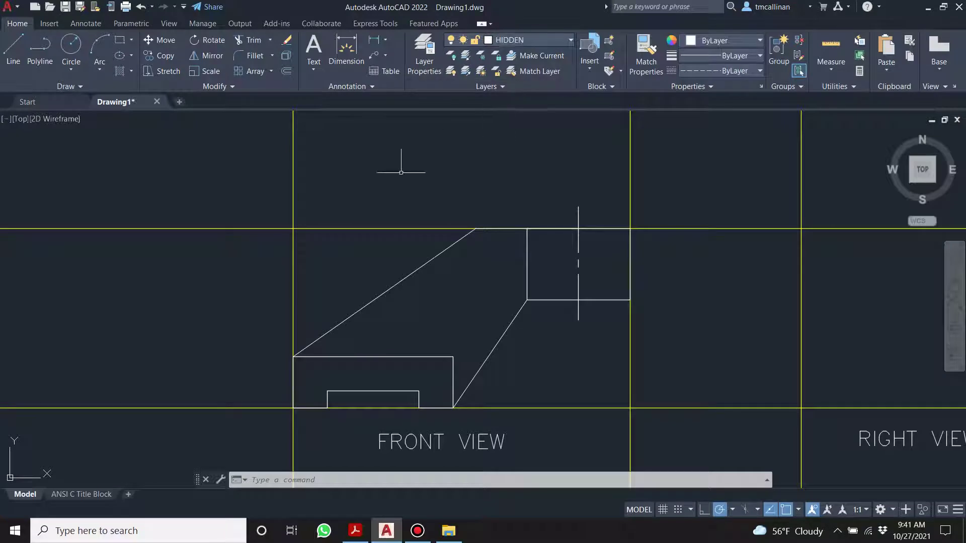
Try to offset the cylinder's centerline by 11 in the front view
click(288, 70)
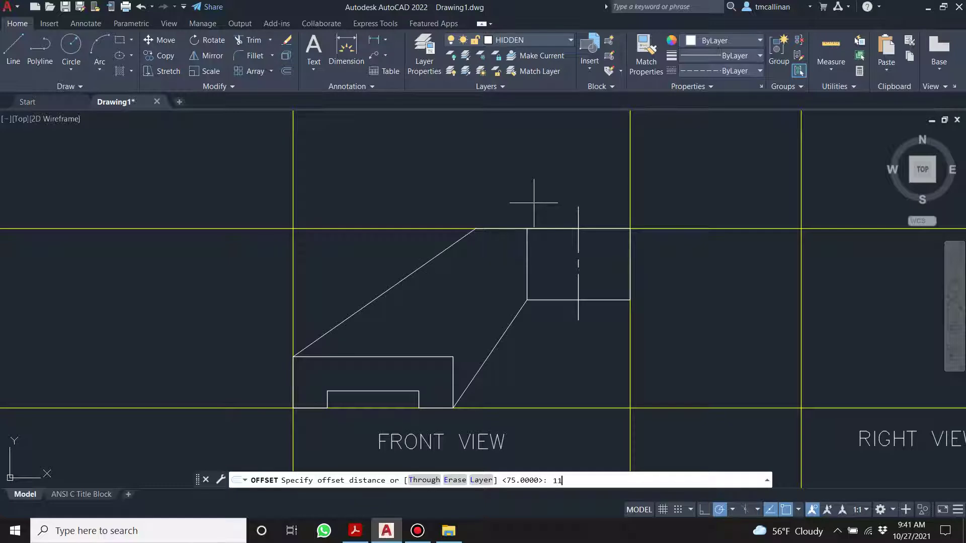
key(Return)
click(581, 254)
click(579, 254)
click(581, 244)
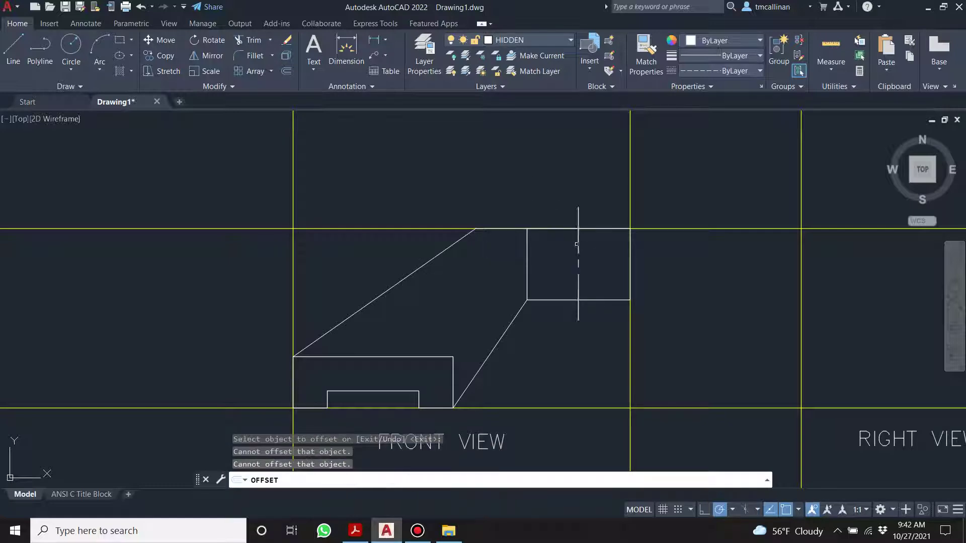
click(579, 244)
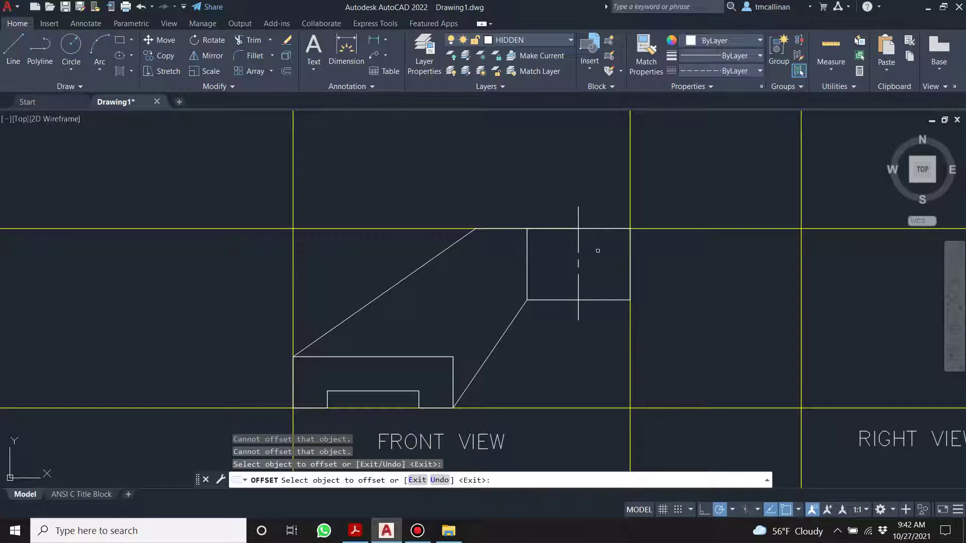
key(Escape)
scroll(630, 255, up, 3)
scroll(627, 252, down, 3)
scroll(624, 248, up, 2)
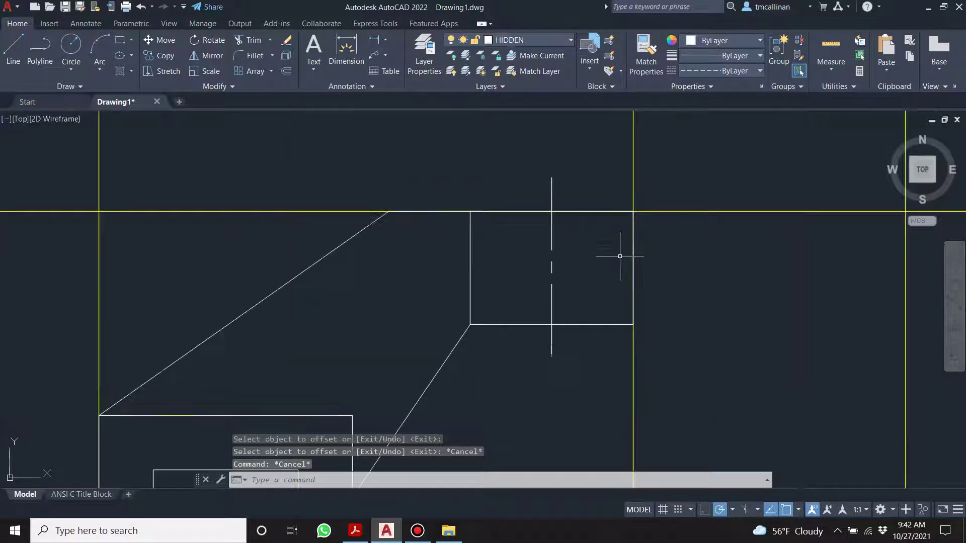
click(13, 50)
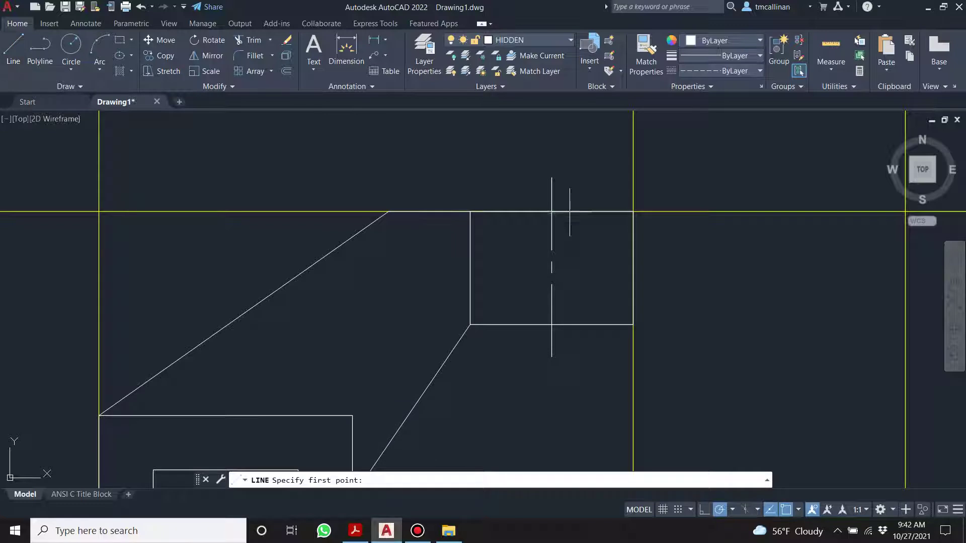
click(552, 211)
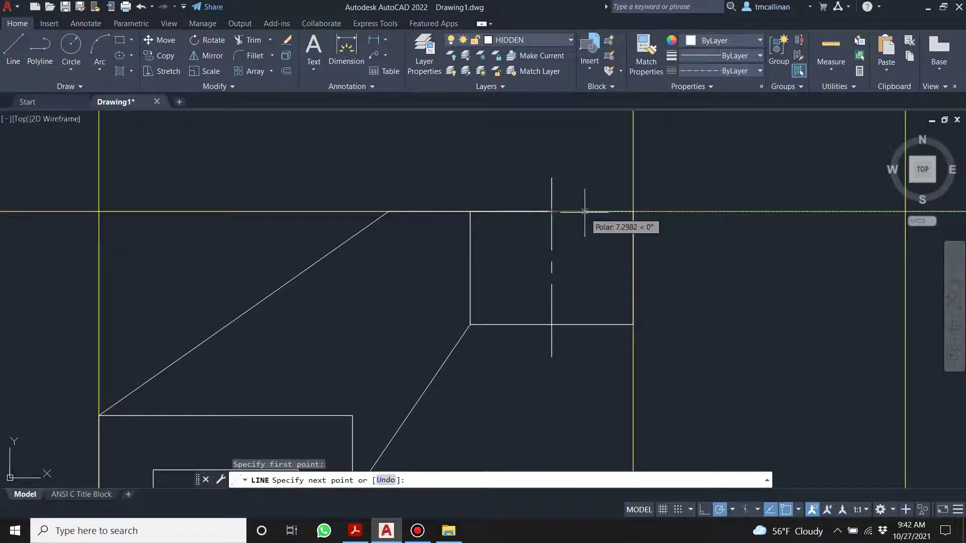
text(1)
key(Return)
key(Escape)
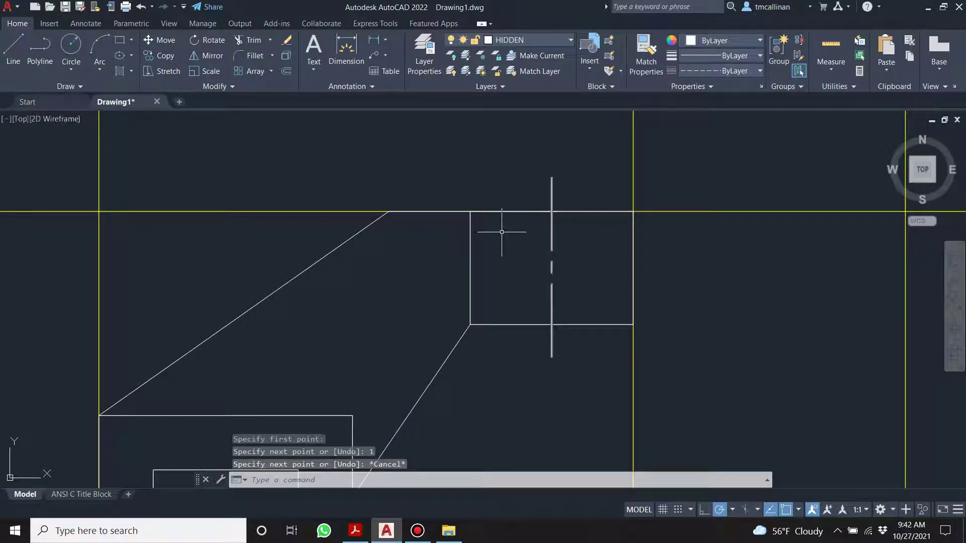
Draw a line 11 to the right from the cylinder's top centre, and continue it straight down to the bottom edge as the bore's hidden edge
click(13, 50)
scroll(551, 227, up, 2)
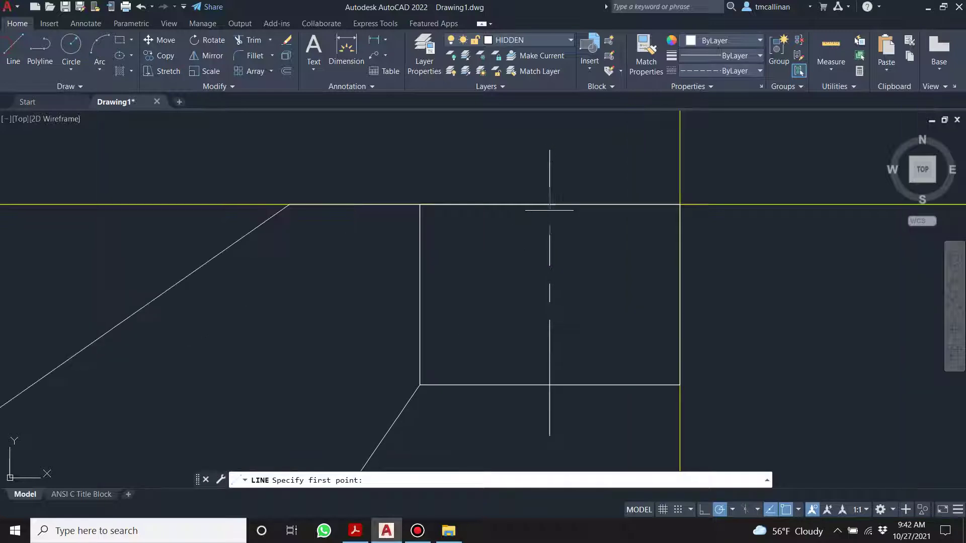
click(550, 205)
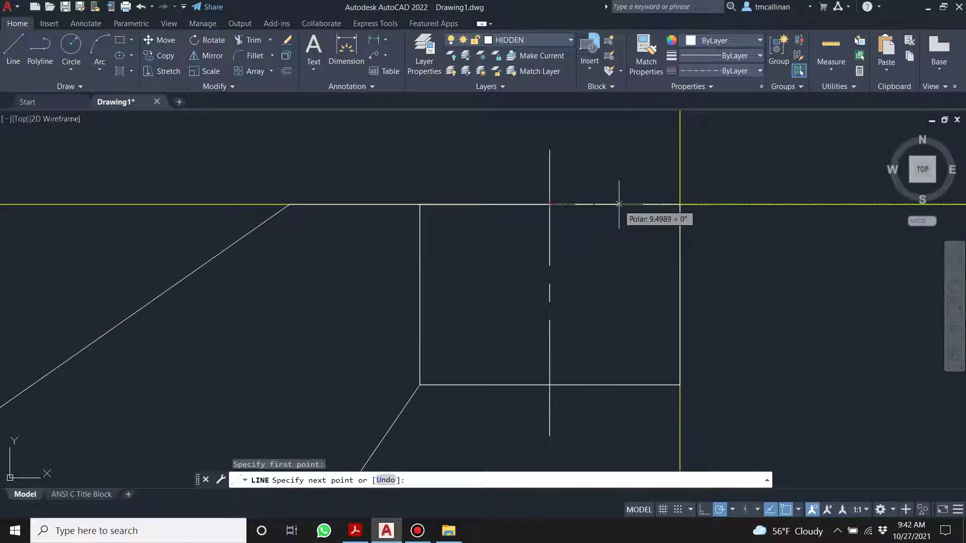
key(Return)
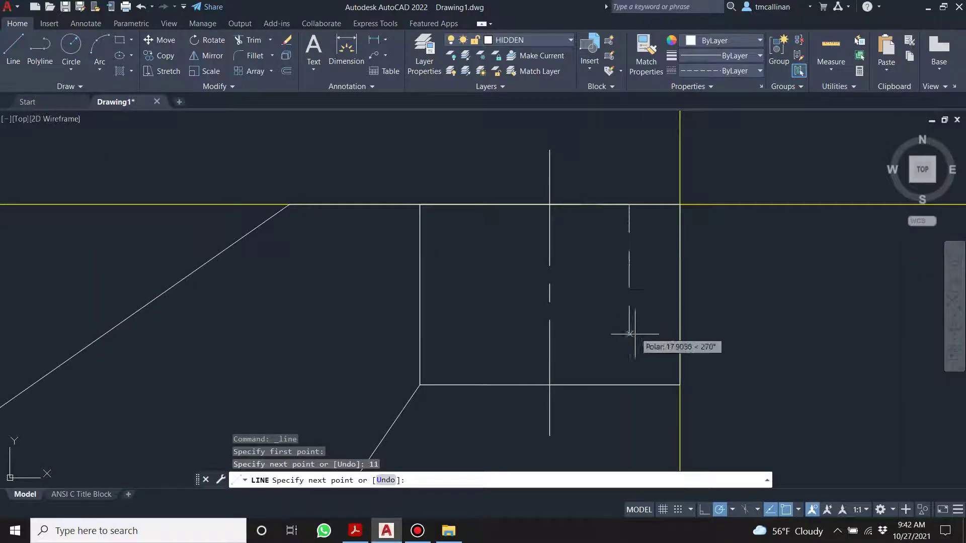
click(628, 384)
key(Escape)
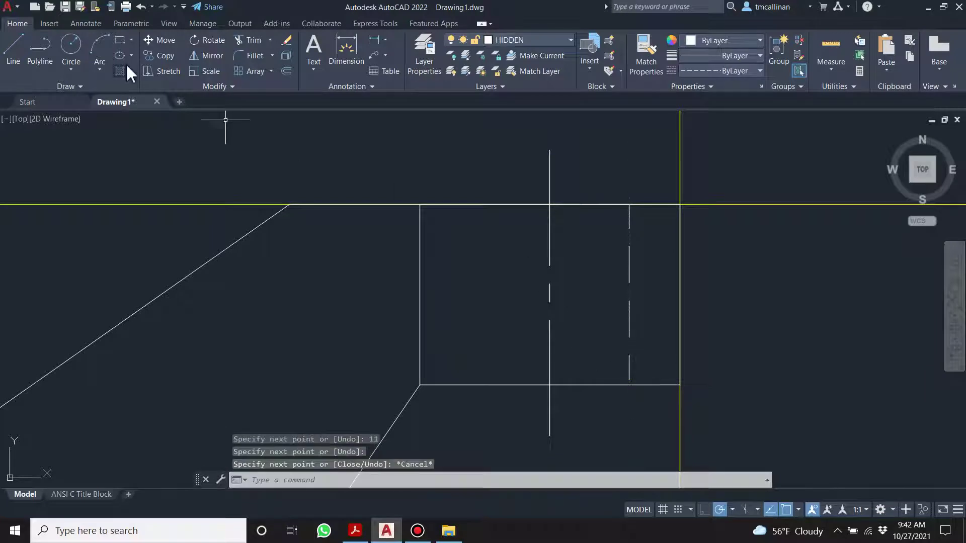
Draw a line 11 to the left from the cylinder's top centre, and continue it straight down to the cylinder's bottom edge
click(20, 48)
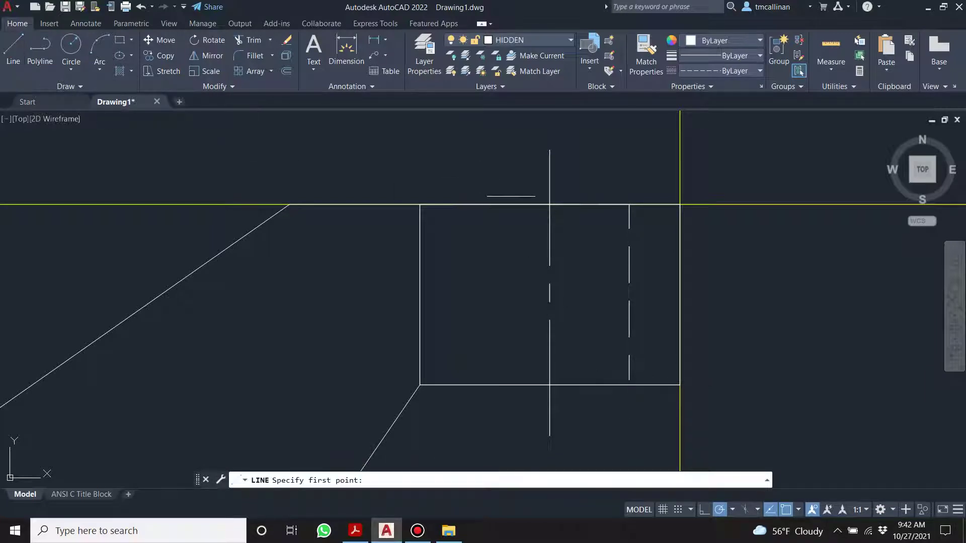
click(549, 205)
text(11)
key(Return)
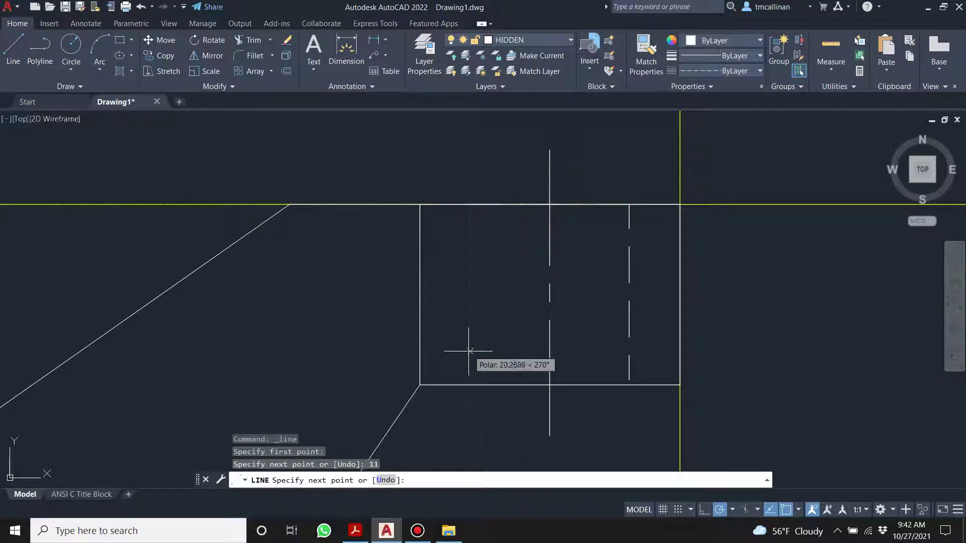
click(470, 384)
key(Escape)
key(Escape)
Compare the front view's base, rib and cylinder bore with the Example 17 drawing in the exercises PDF
scroll(416, 201, down, 2)
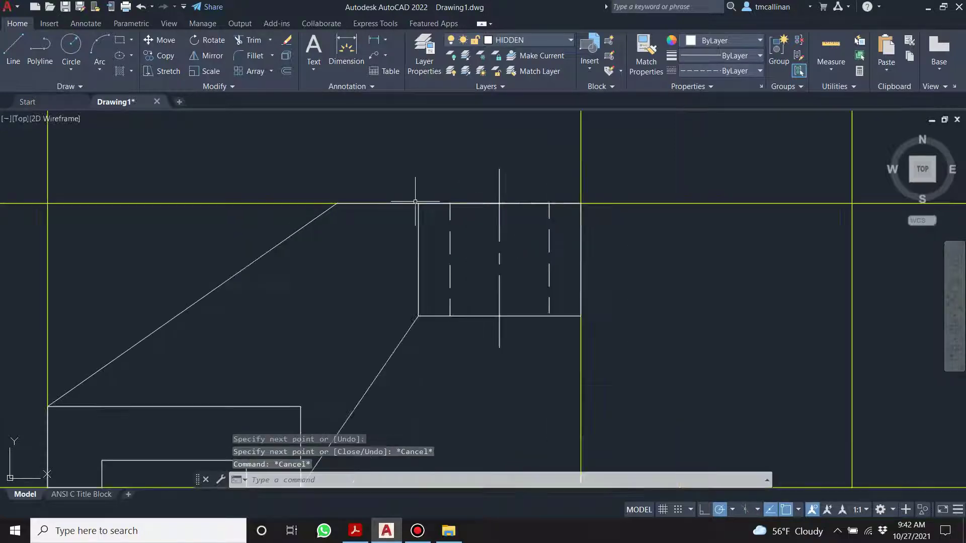
scroll(307, 167, down, 3)
mouse_move(299, 164)
middle_down()
mouse_move(463, 192)
mouse_move(608, 202)
middle_up()
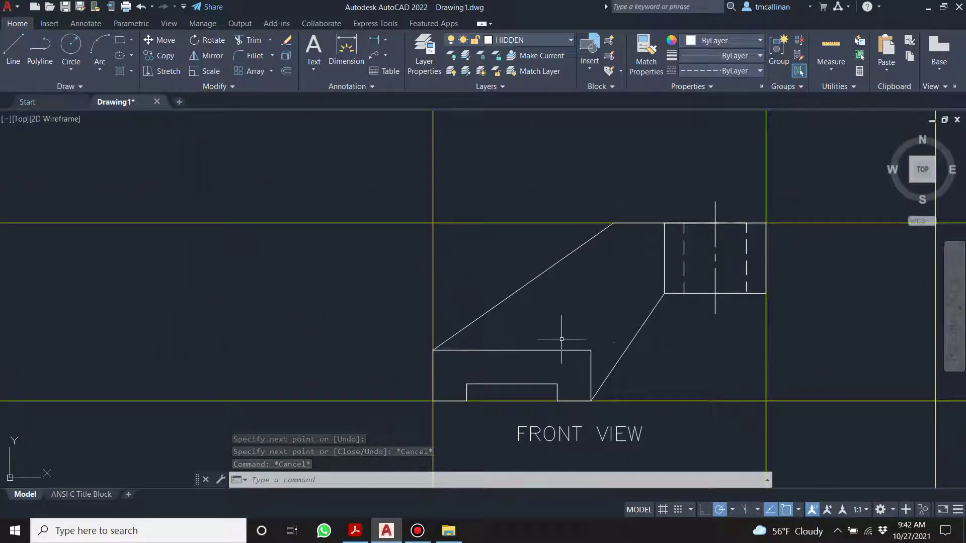
scroll(741, 230, up, 3)
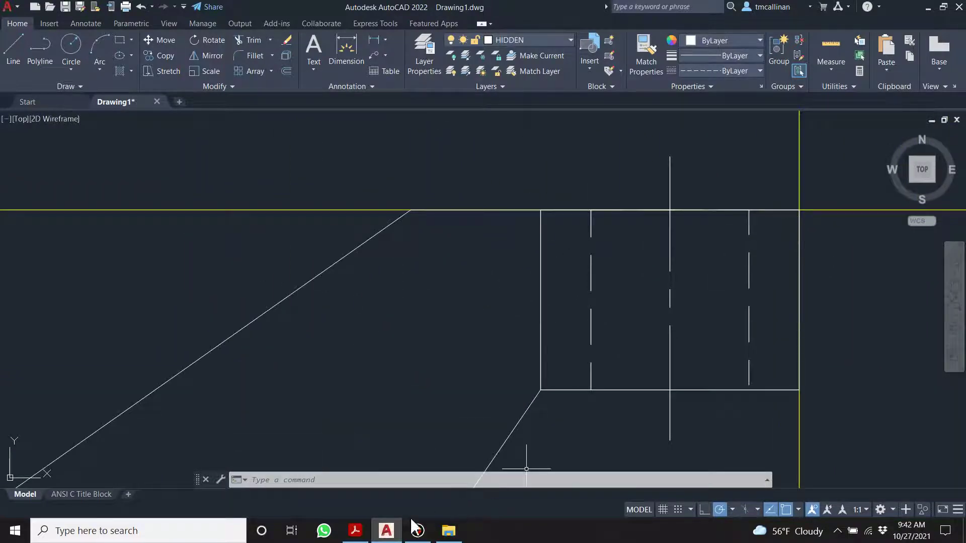
click(356, 531)
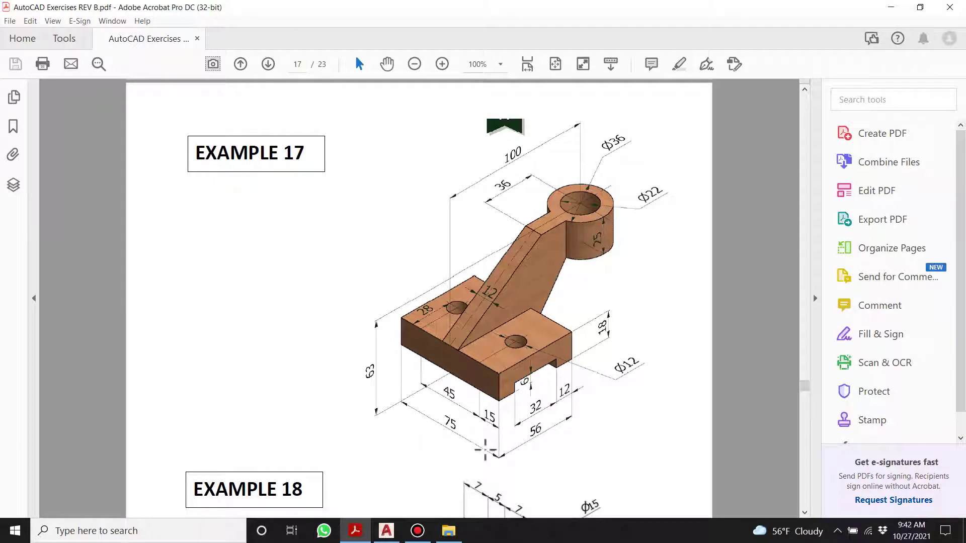
mouse_move(386, 538)
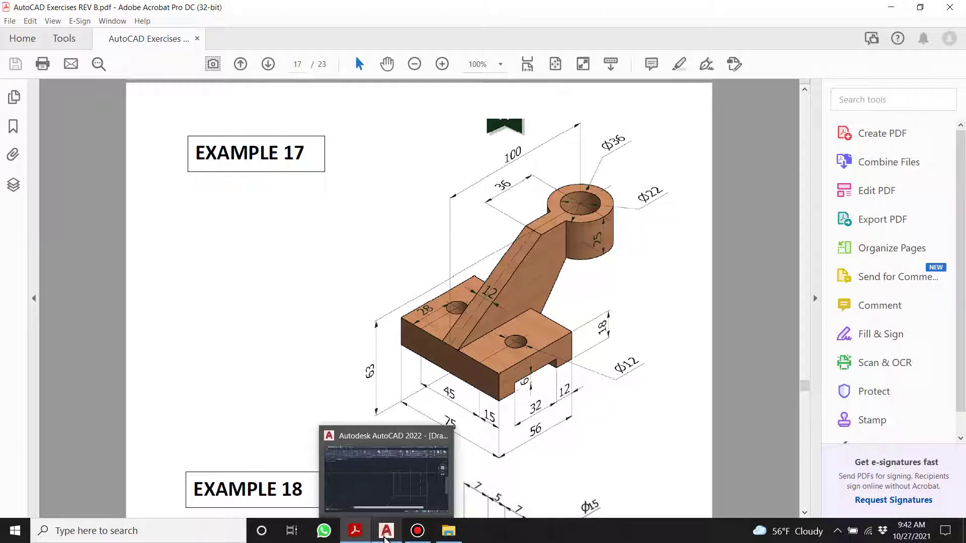
click(385, 538)
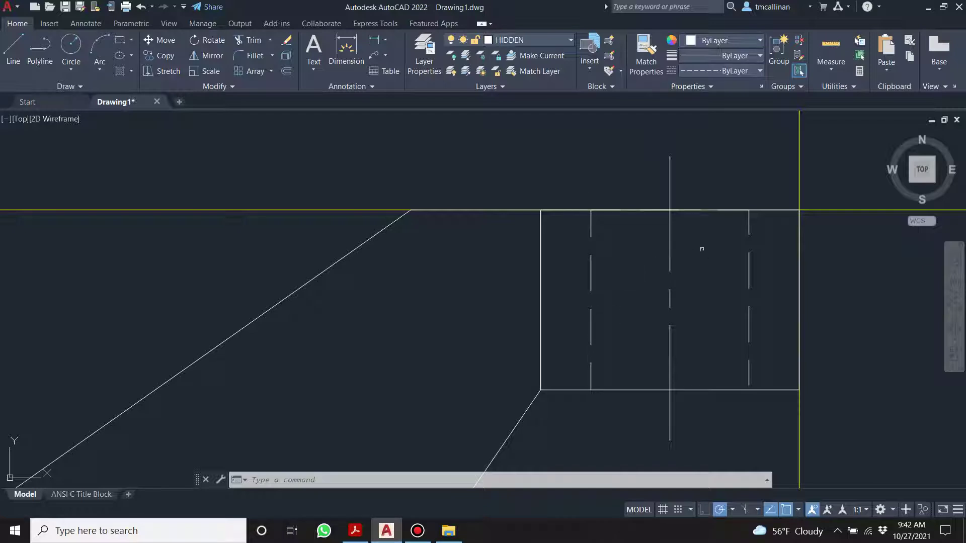
scroll(727, 383, down, 4)
scroll(655, 327, up, 8)
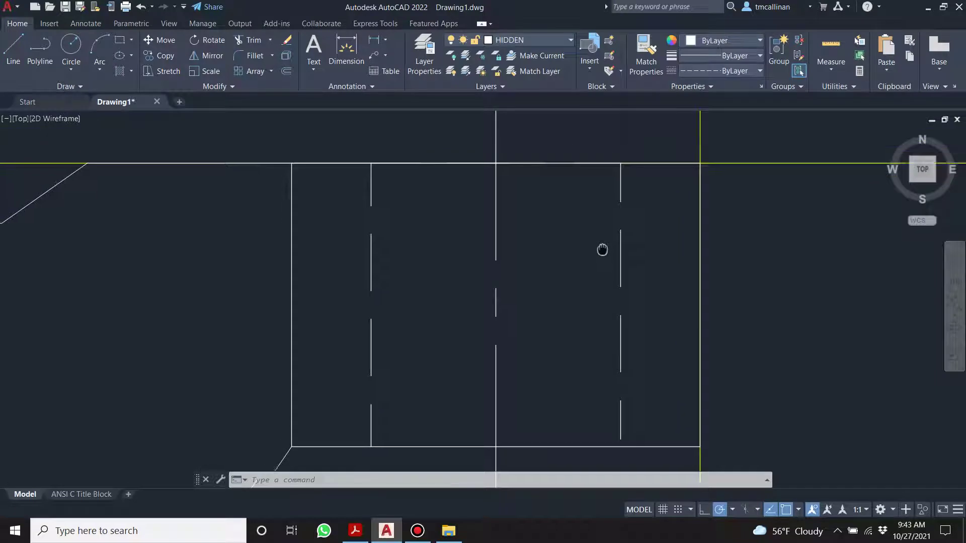
scroll(535, 201, down, 2)
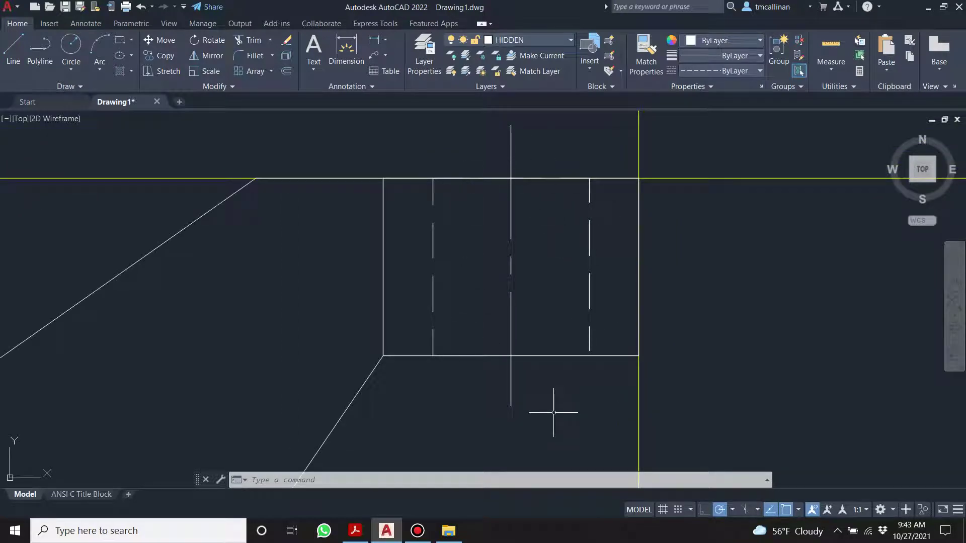
scroll(538, 371, down, 4)
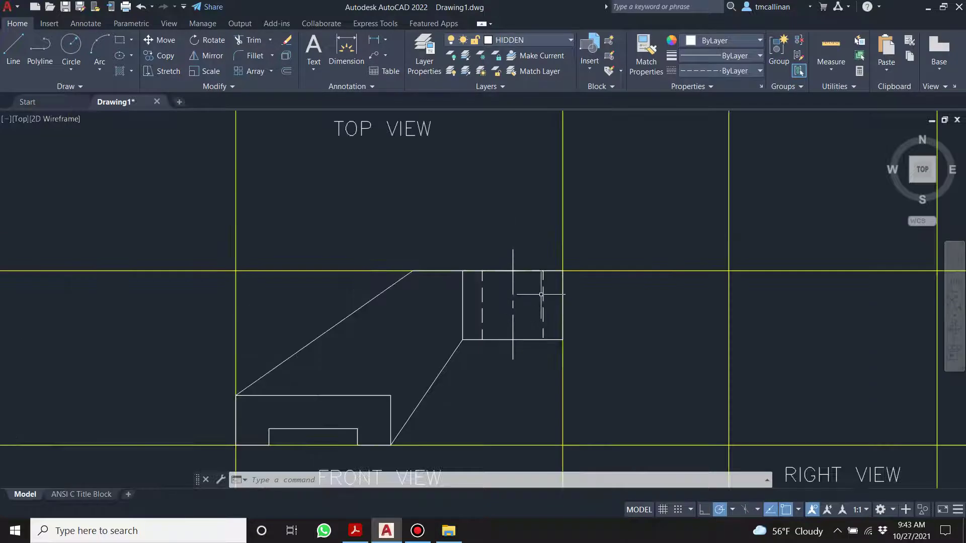
scroll(539, 292, up, 7)
scroll(535, 285, down, 5)
scroll(551, 341, up, 3)
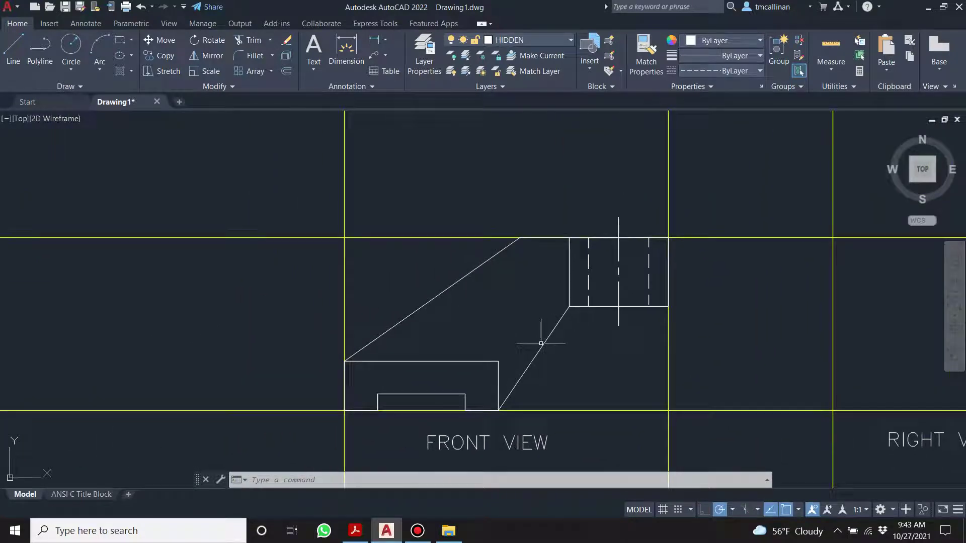
scroll(409, 383, up, 2)
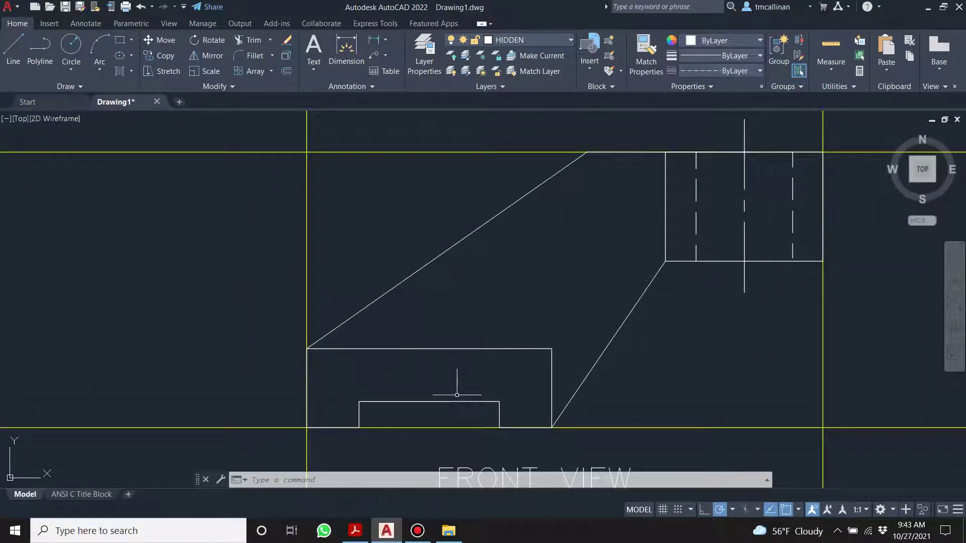
scroll(456, 377, down, 4)
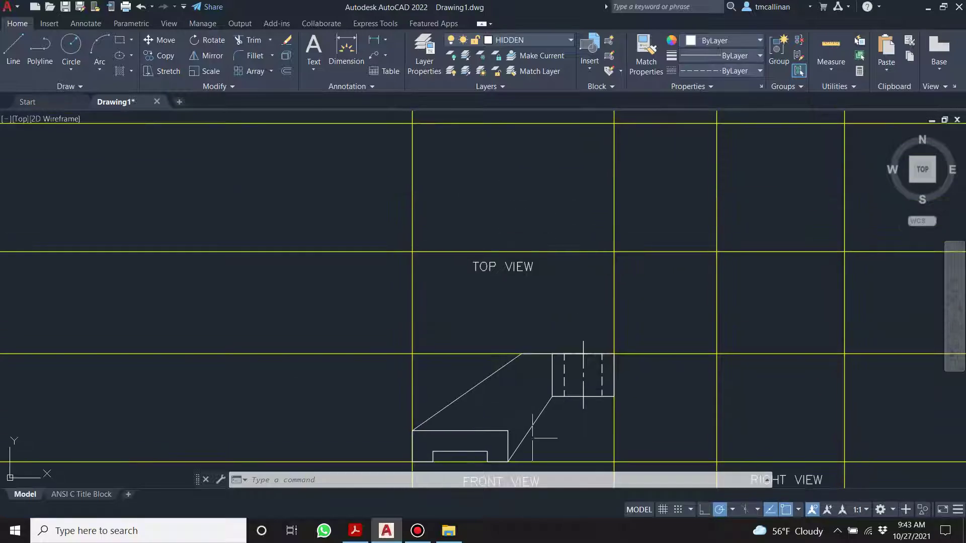
click(355, 530)
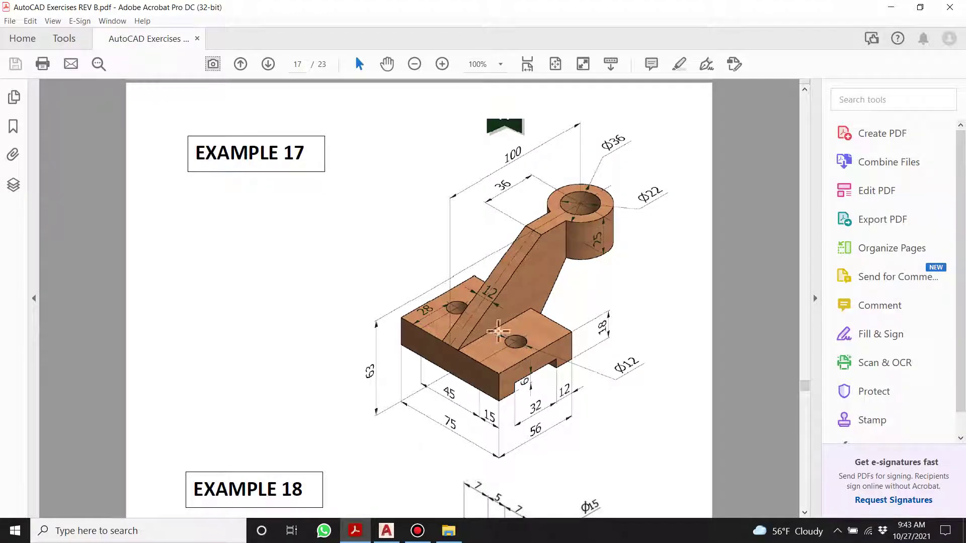
click(386, 531)
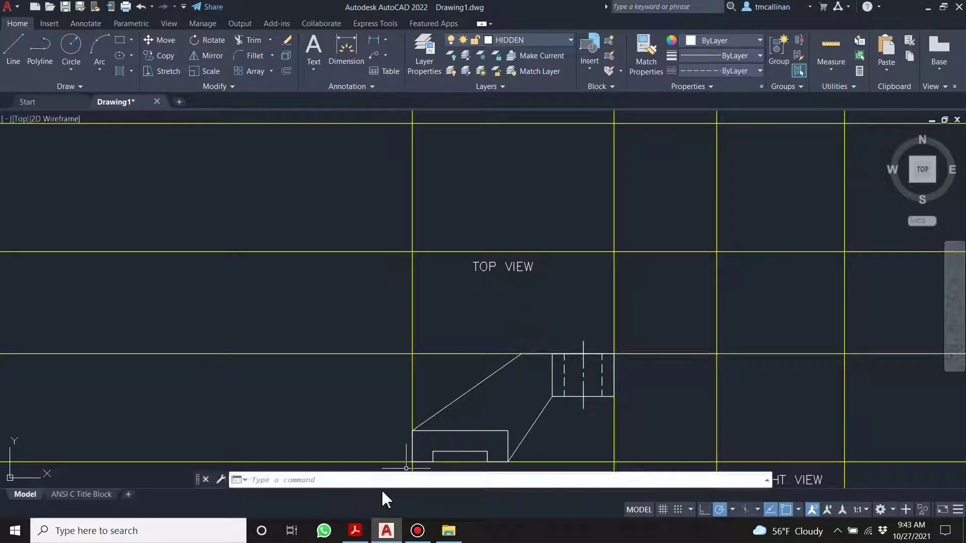
Make Con1 the current layer and draw a vertical construction line through the upper-right corner of the base in the front view
key(Escape)
key(Escape)
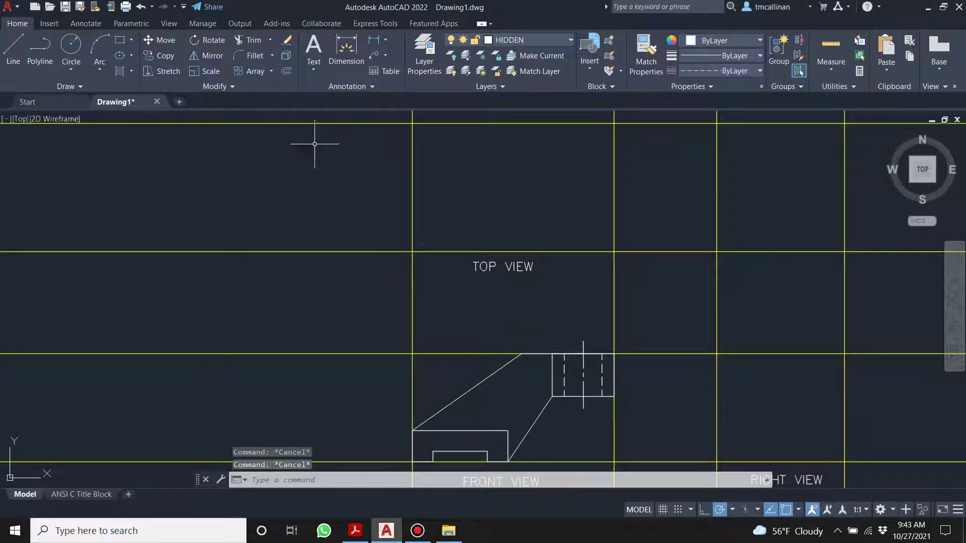
click(498, 36)
click(506, 70)
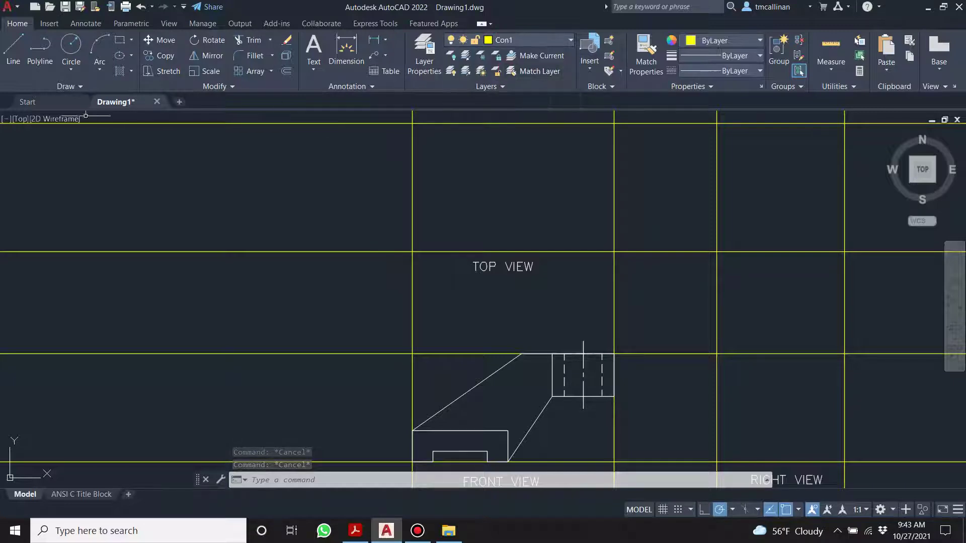
click(80, 87)
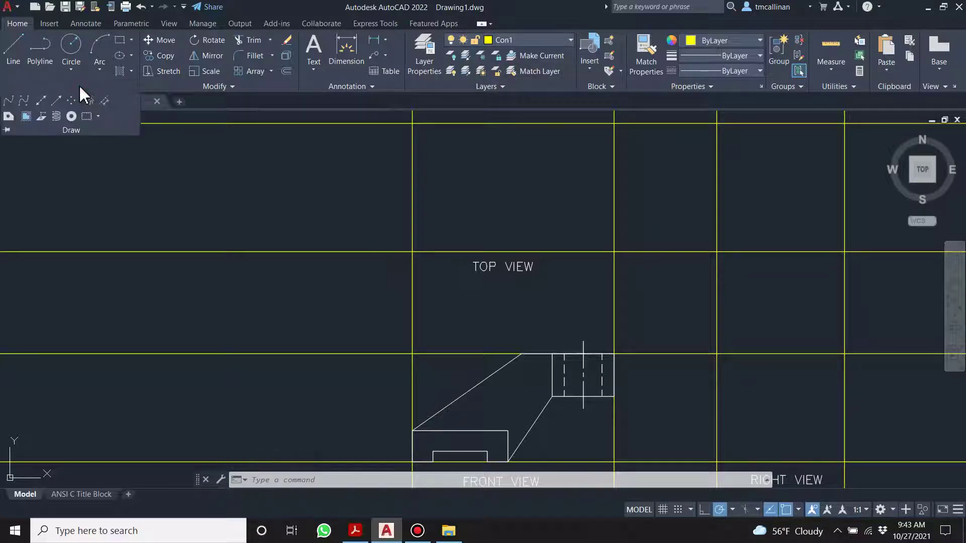
click(40, 101)
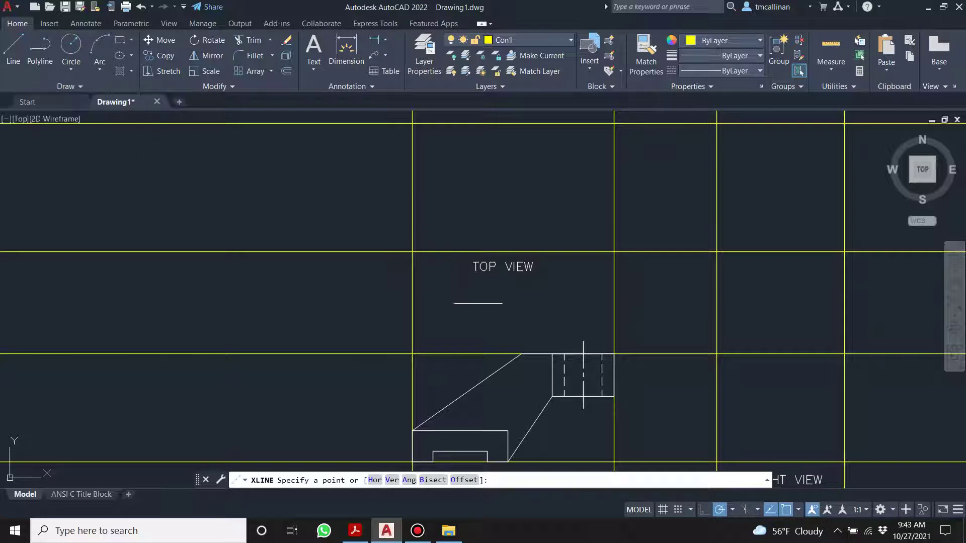
middle_drag(479, 303, 530, 276)
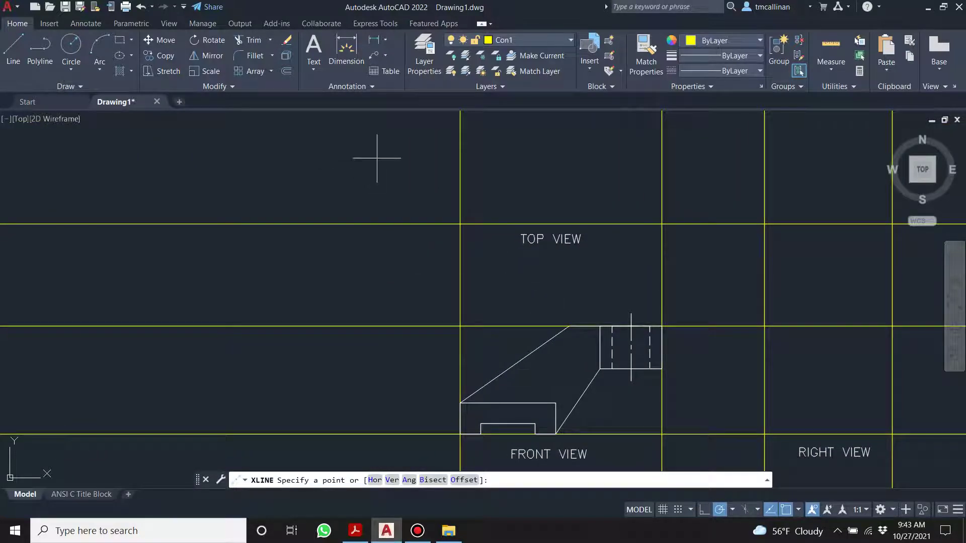
click(555, 402)
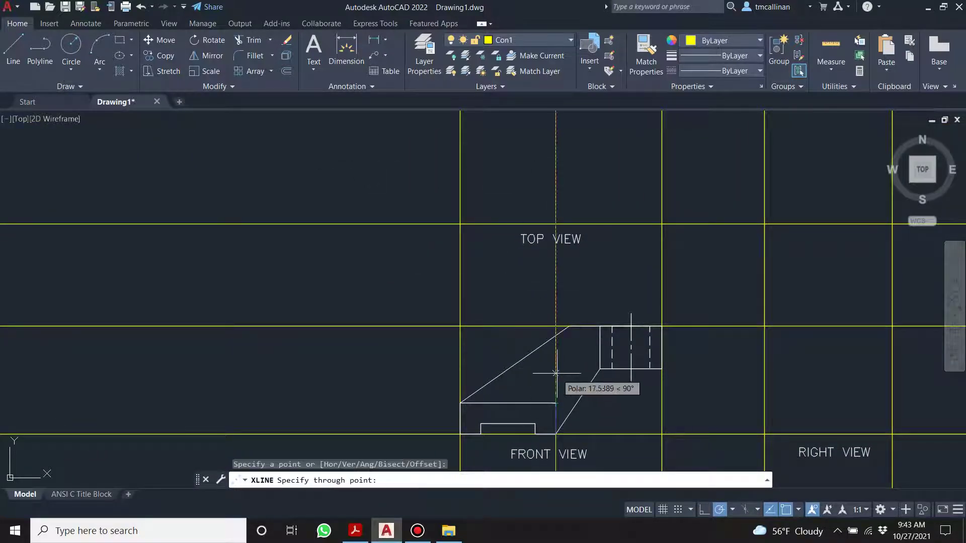
click(556, 375)
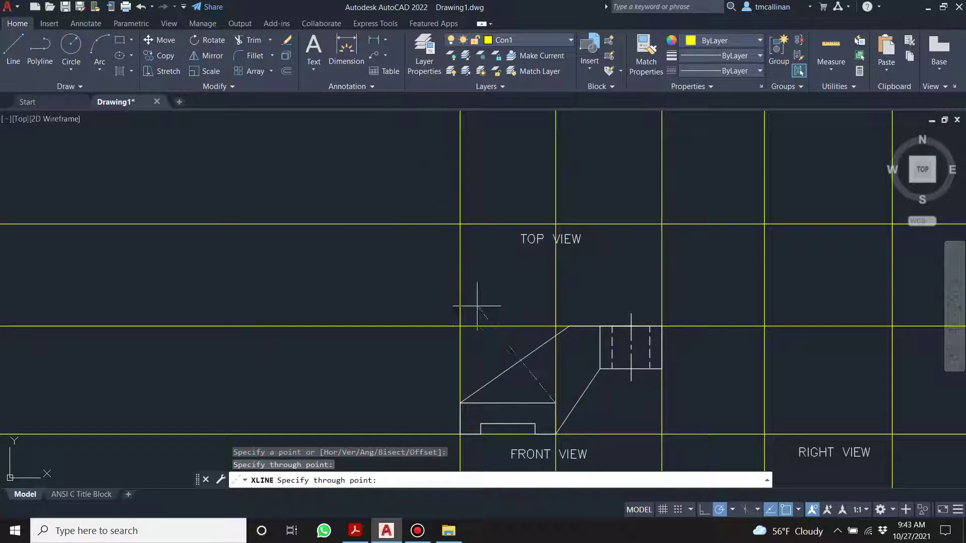
key(Escape)
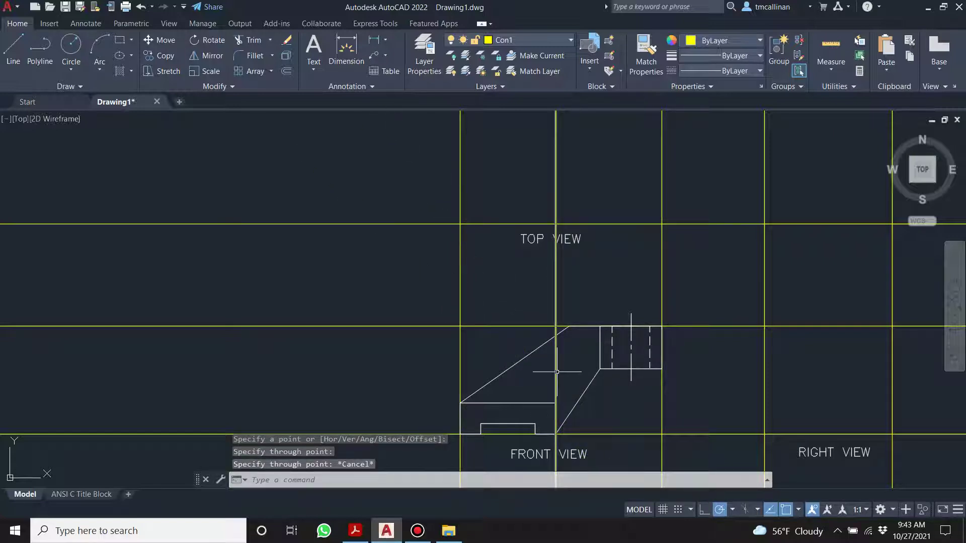
mouse_move(565, 244)
middle_down()
mouse_move(565, 363)
mouse_move(547, 308)
middle_up()
scroll(557, 341, down, 3)
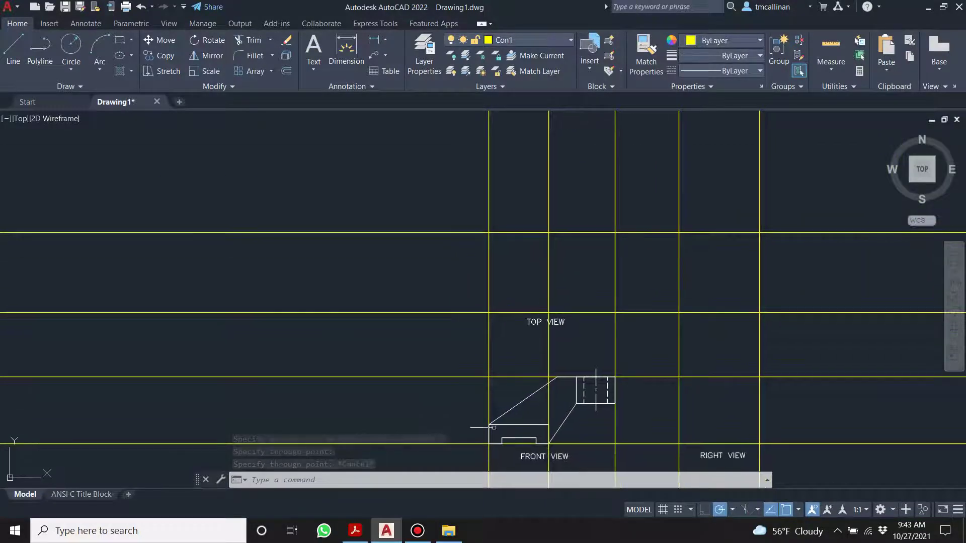
Check Example 17 in the PDF, make layer 0 current and draw the base rectangle between the construction lines of the top view
click(368, 540)
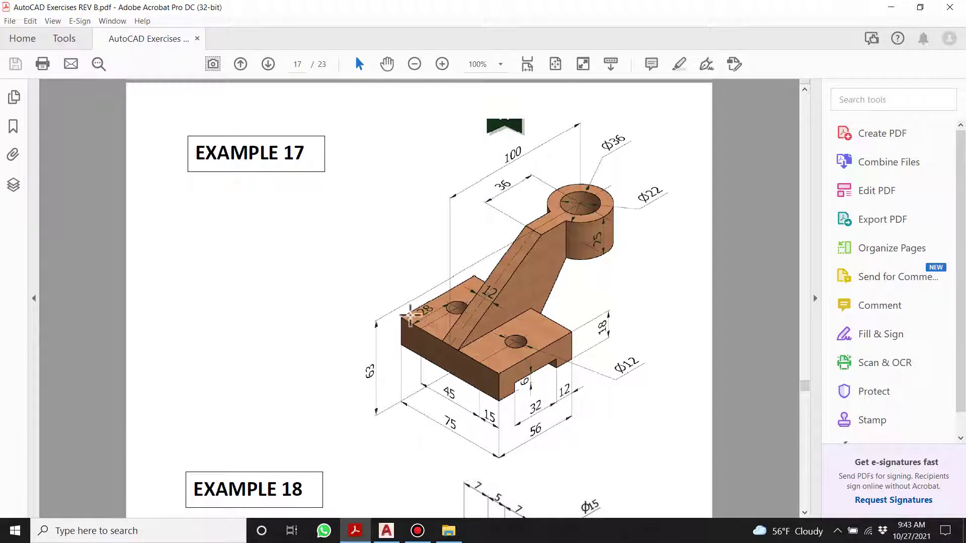
click(381, 536)
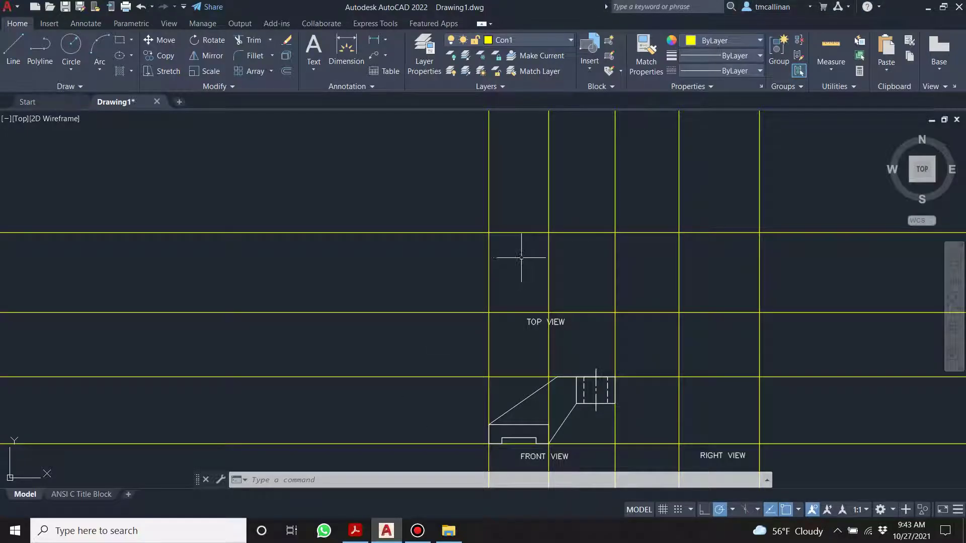
key(Escape)
key(Escape)
click(515, 41)
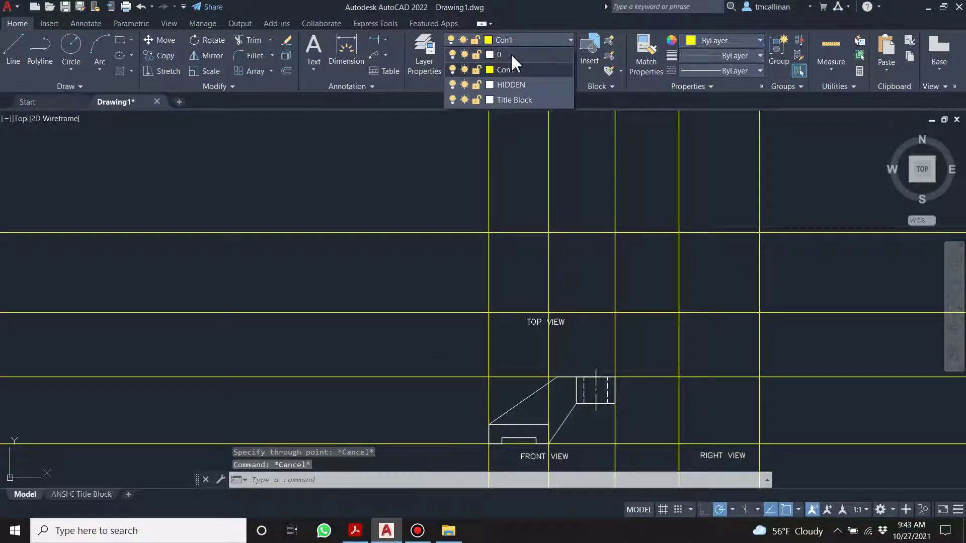
click(511, 54)
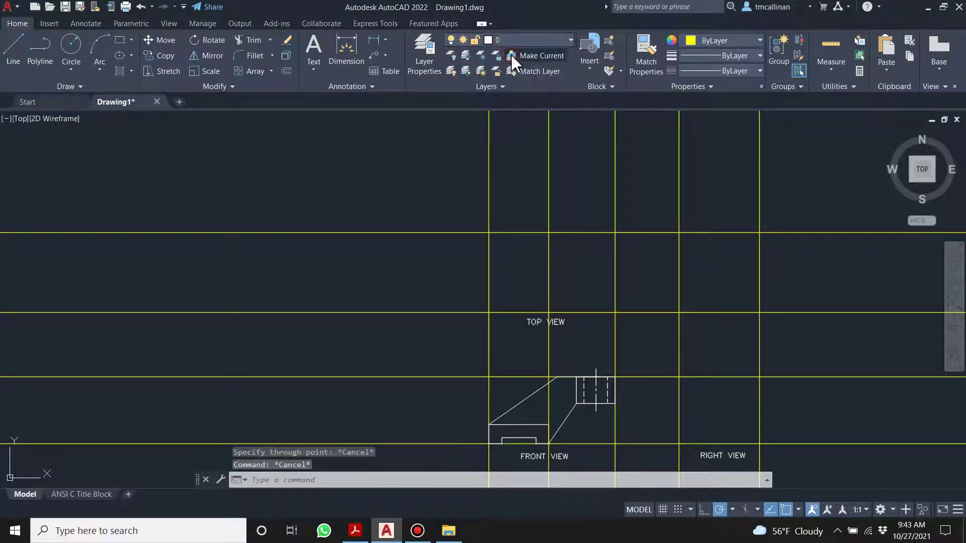
click(120, 39)
click(489, 232)
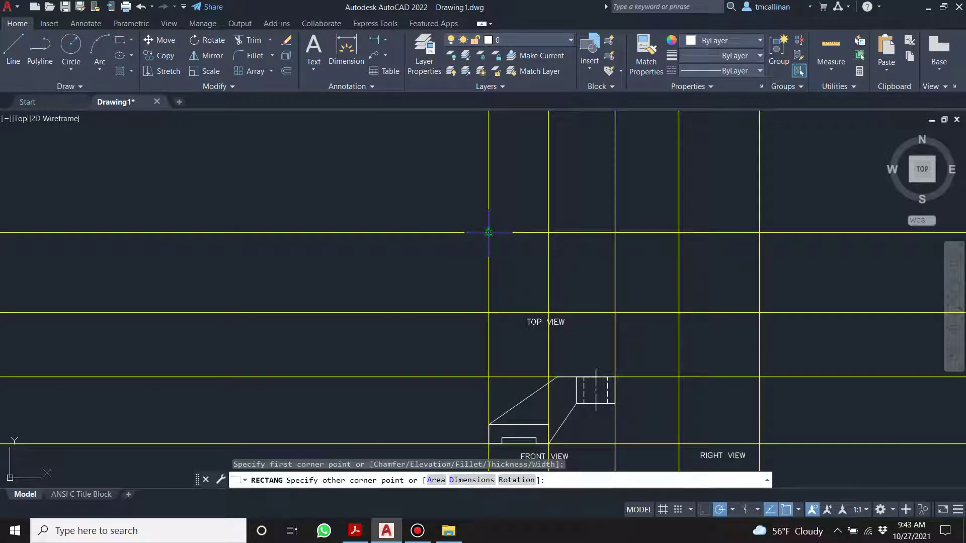
click(547, 313)
key(Escape)
key(Escape)
Move the TOP VIEW label straight down slightly, away from the base rectangle's bottom edge
scroll(535, 326, up, 4)
click(538, 315)
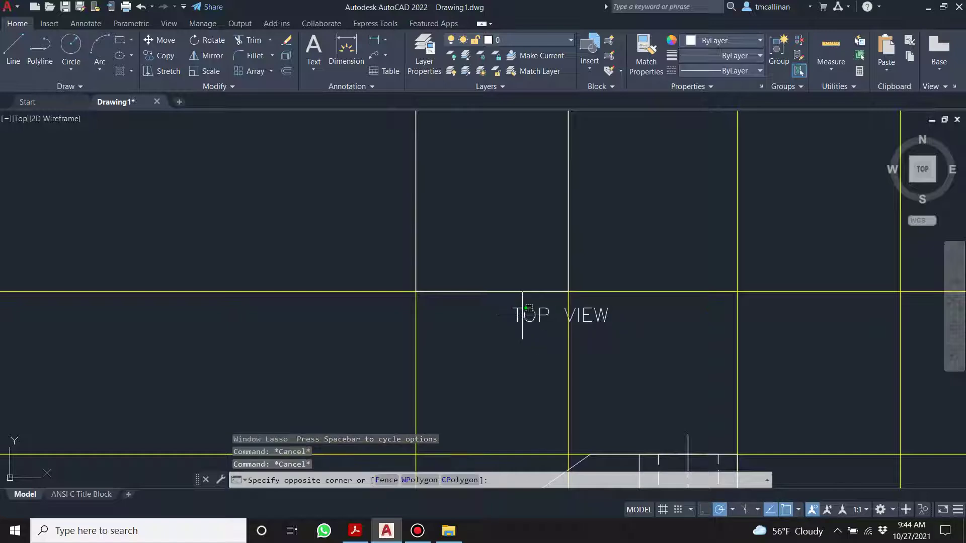
click(517, 309)
click(513, 308)
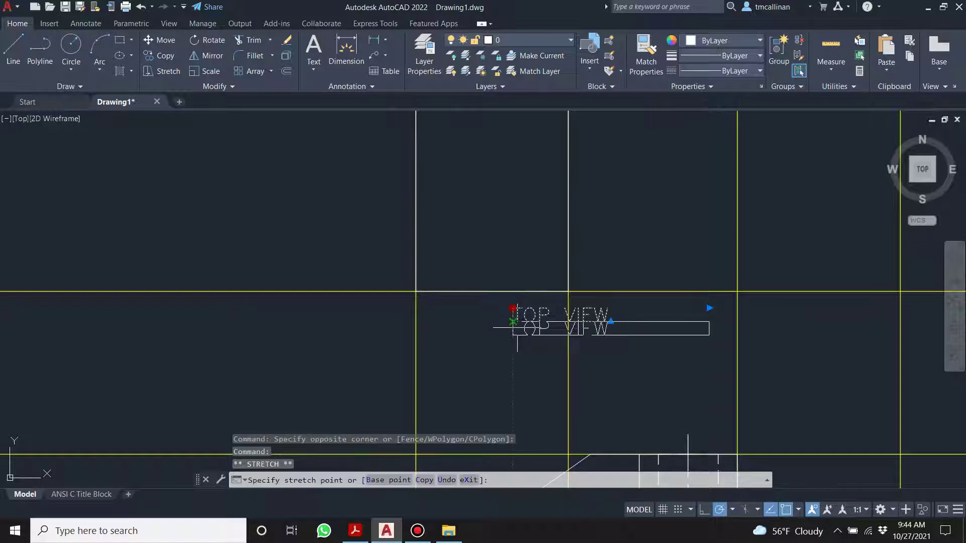
key(Escape)
scroll(467, 290, down, 2)
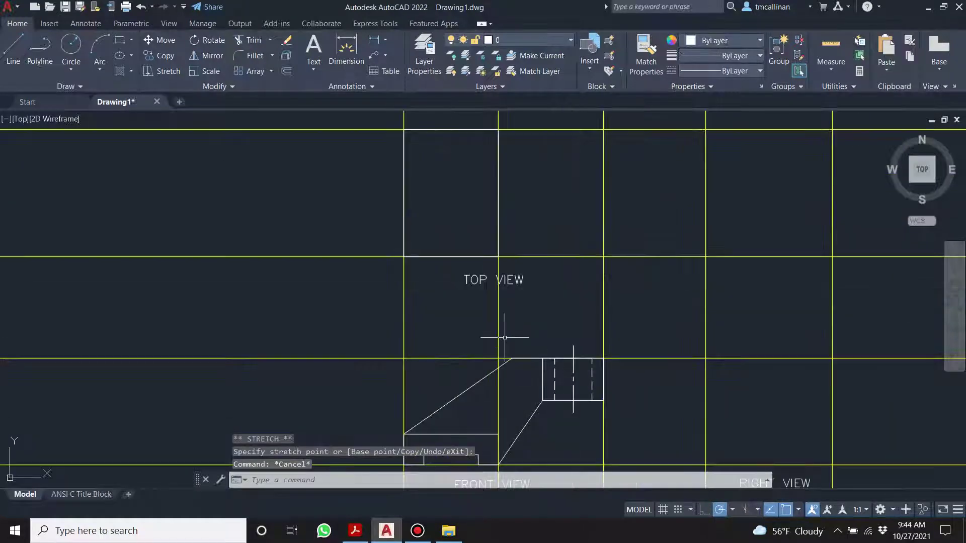
scroll(495, 296, down, 5)
scroll(453, 279, up, 5)
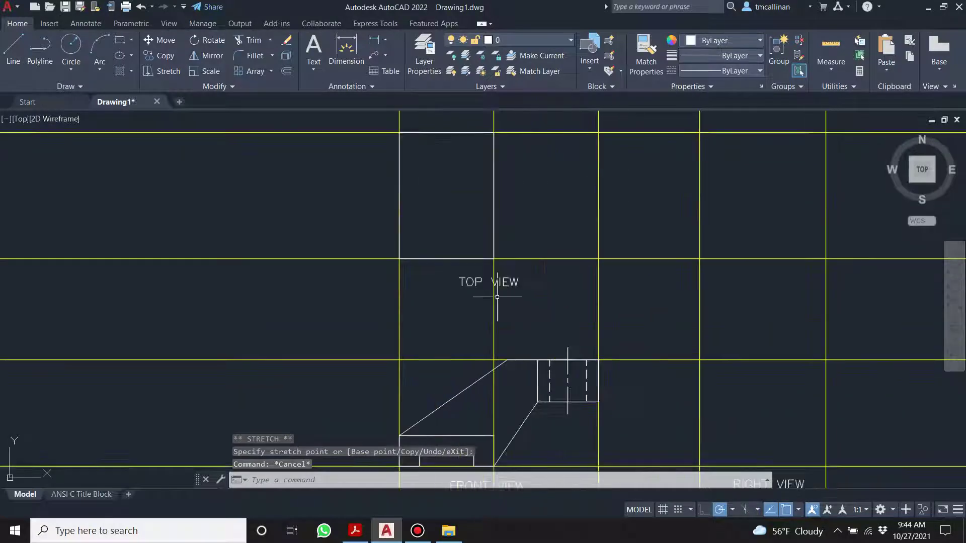
scroll(441, 271, down, 3)
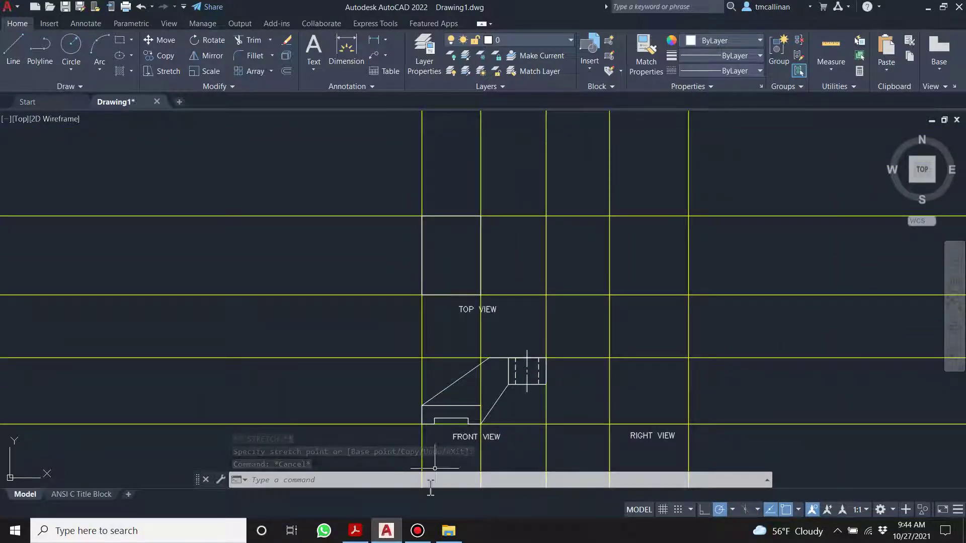
Check the base and cylinder dimensions of Example 17 in the exercises PDF, and make Con1 the current layer in AutoCAD
click(355, 532)
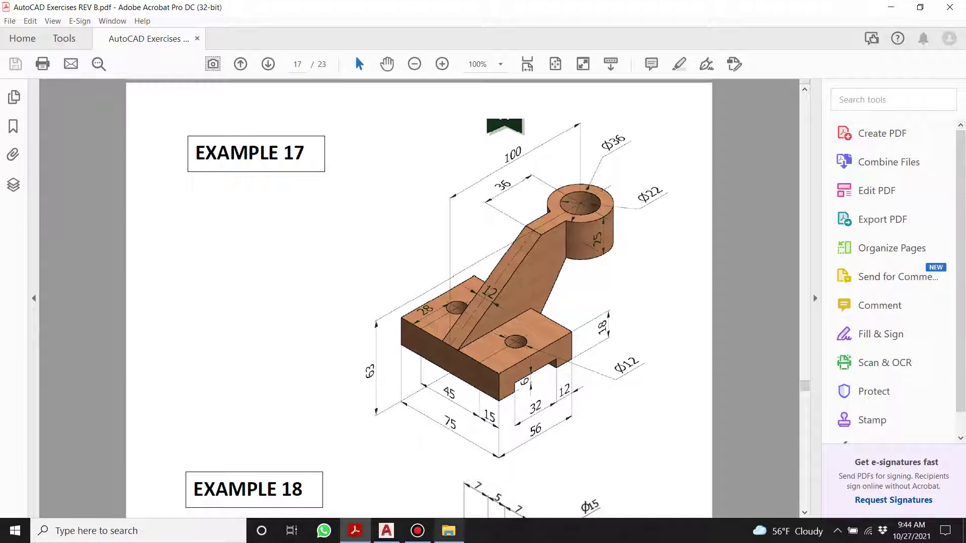
click(388, 534)
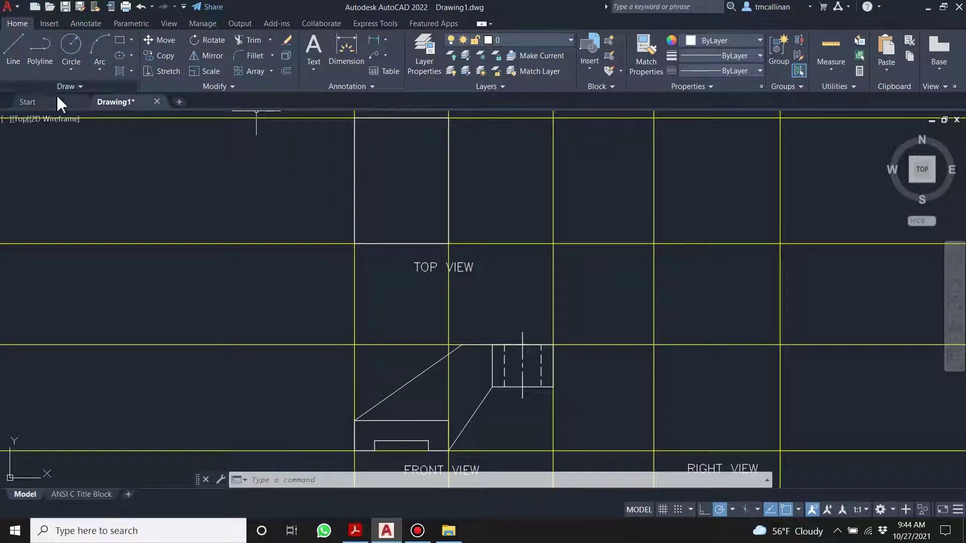
click(554, 43)
click(518, 67)
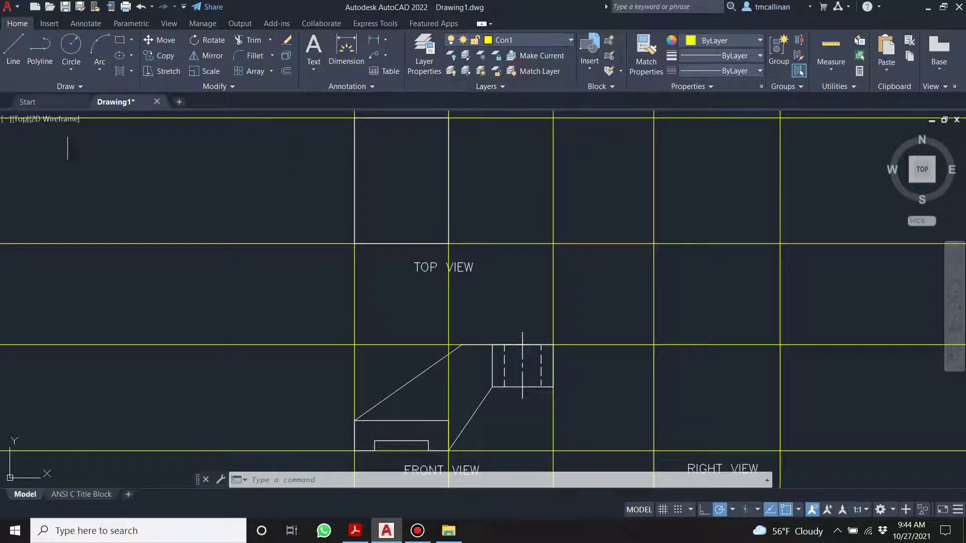
click(45, 87)
click(40, 101)
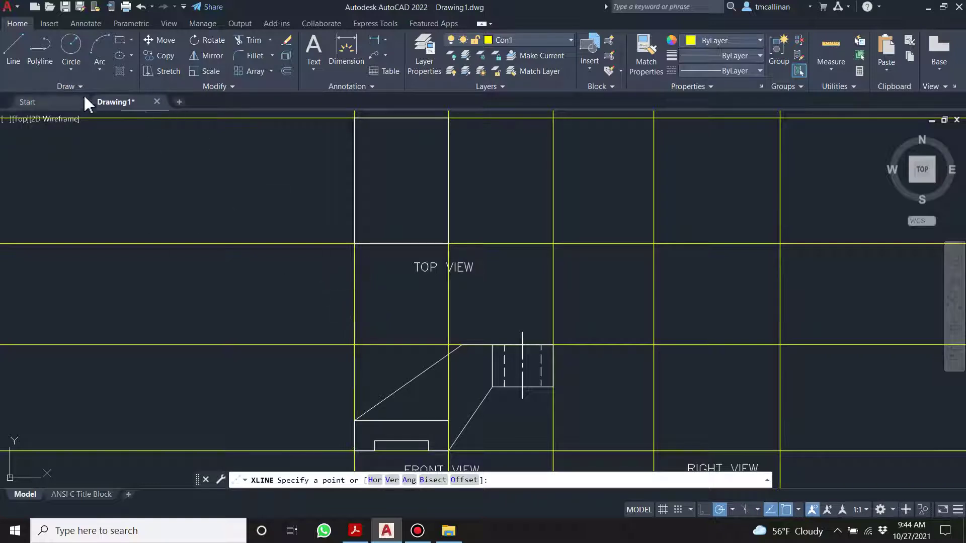
click(67, 87)
click(41, 101)
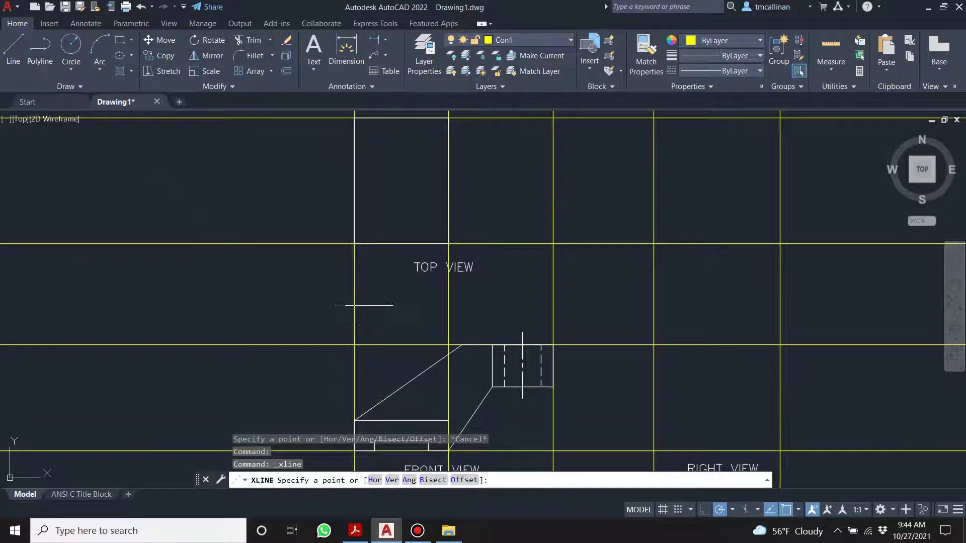
key(Escape)
Check the base width in the PDF and offset a horizontal base construction line 37.5 to mark the top view's horizontal centre
middle_drag(366, 237, 377, 344)
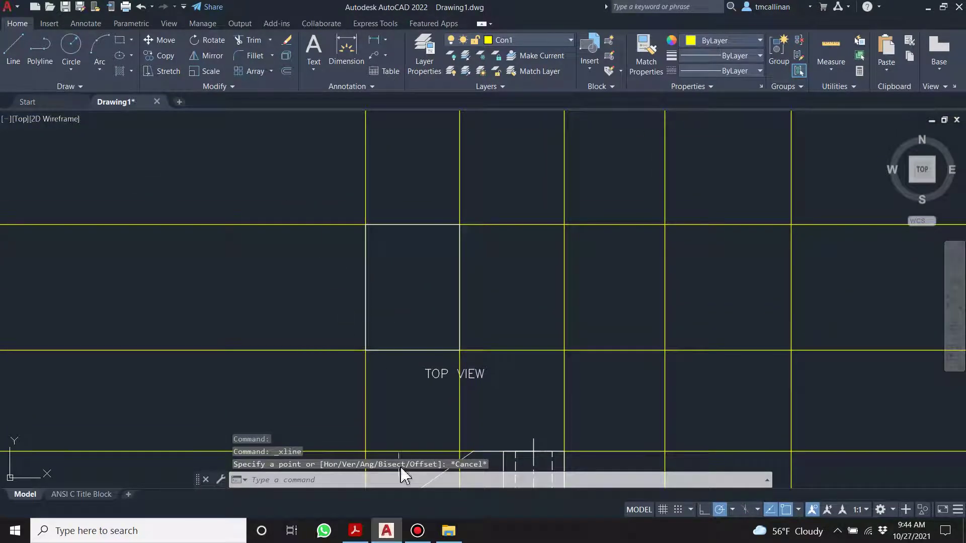
click(356, 532)
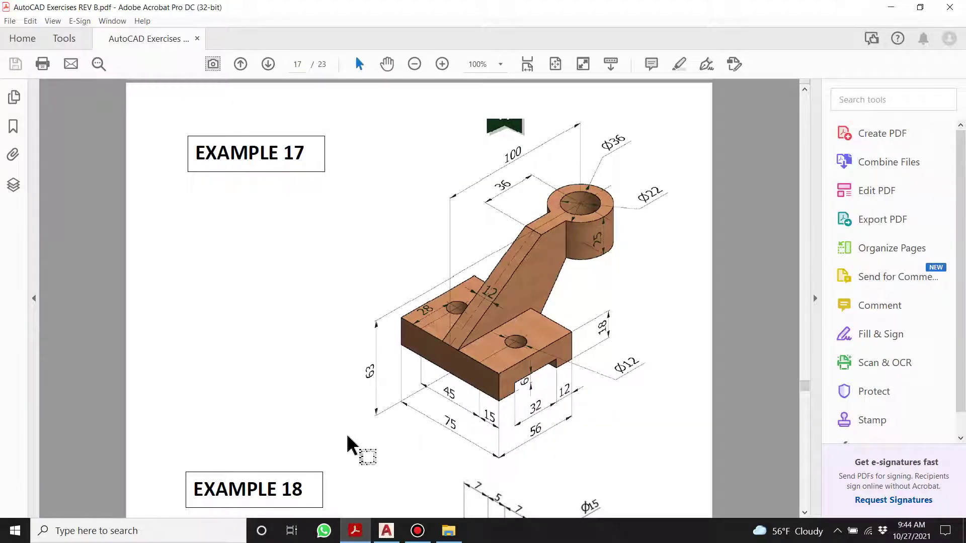
click(386, 530)
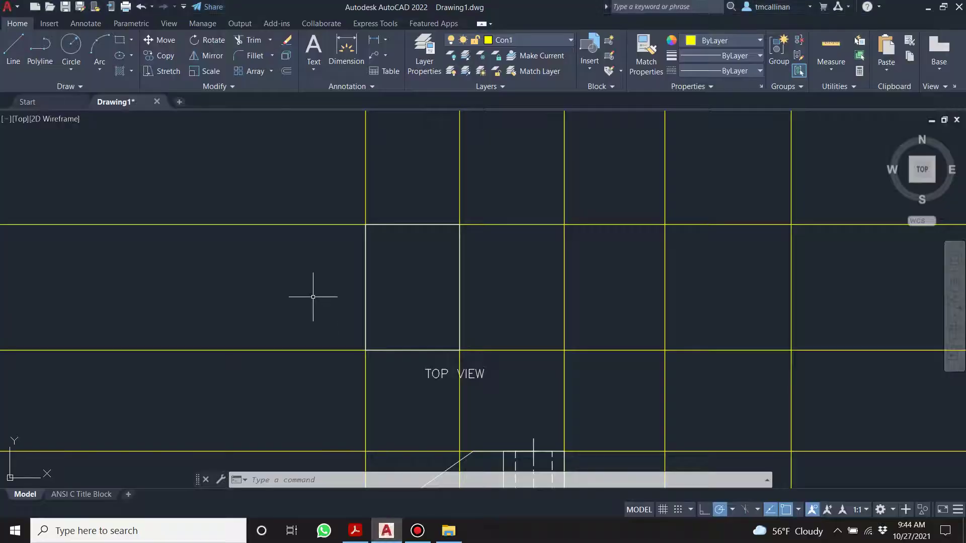
click(286, 71)
text(37.5)
key(Return)
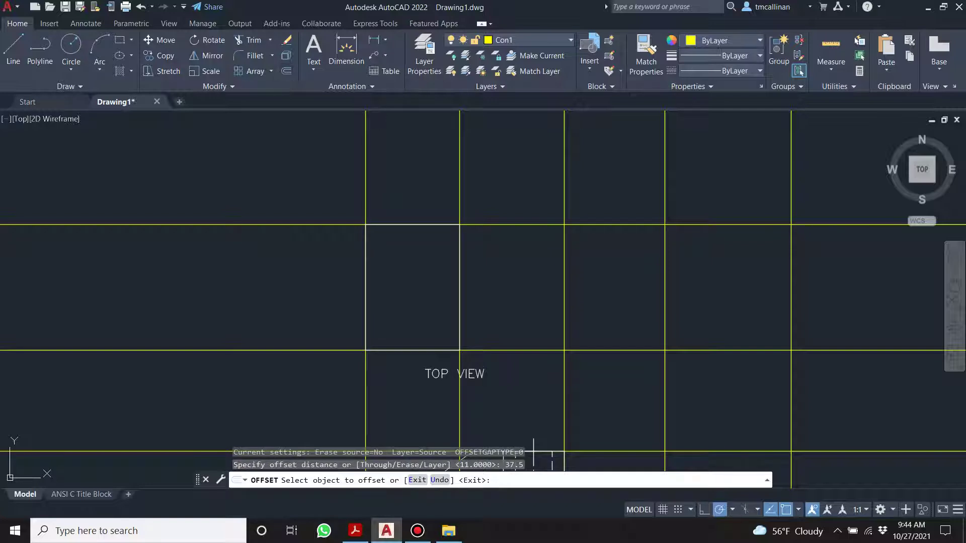
click(534, 451)
click(324, 277)
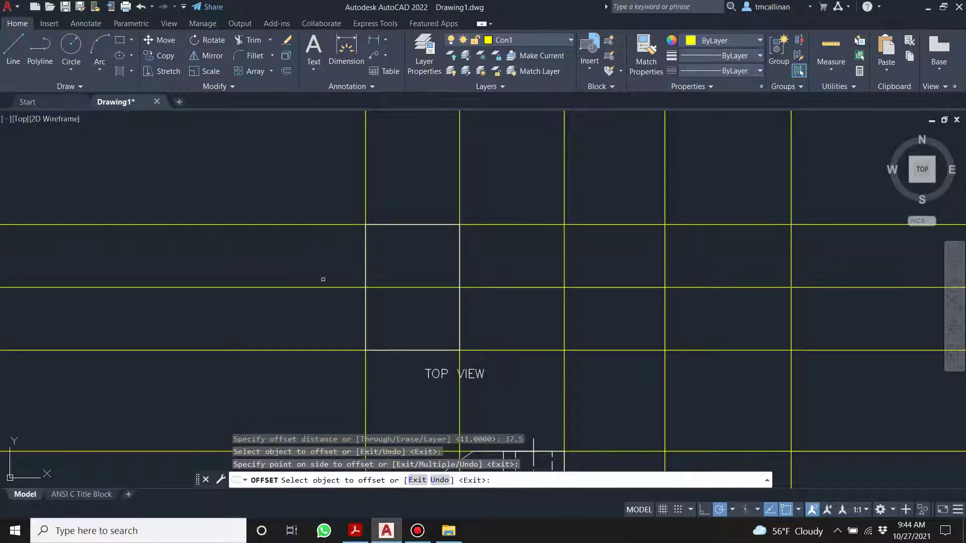
key(Escape)
Draw a vertical construction line through the midpoint of the cylinder's top edge in the front view, extending up through the top view
scroll(550, 289, up, 2)
scroll(503, 276, down, 2)
click(66, 86)
click(41, 101)
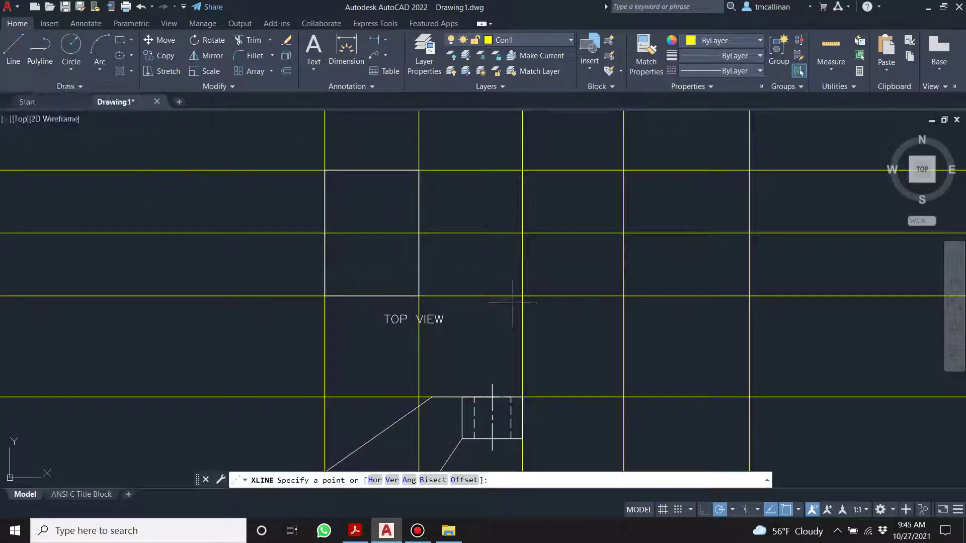
click(492, 398)
click(498, 302)
key(Escape)
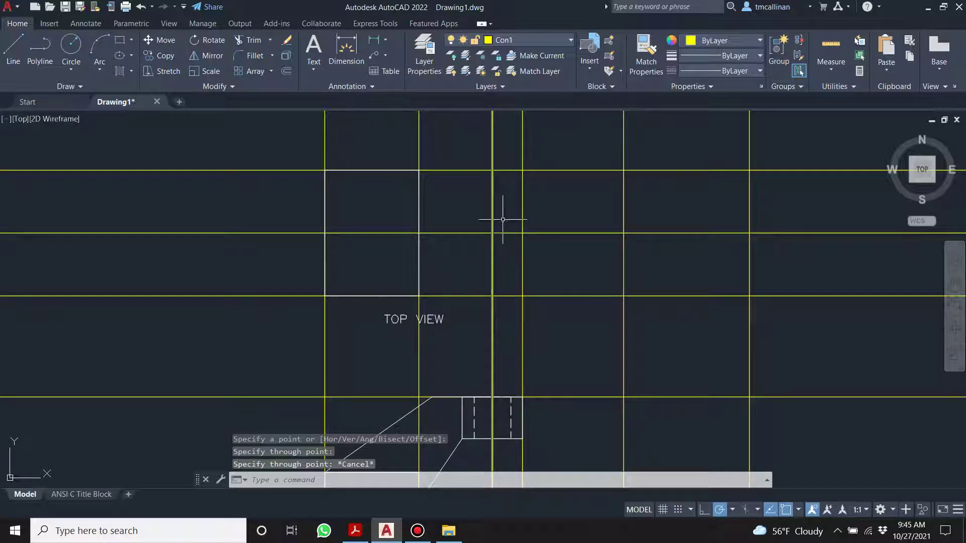
middle_drag(505, 212, 478, 244)
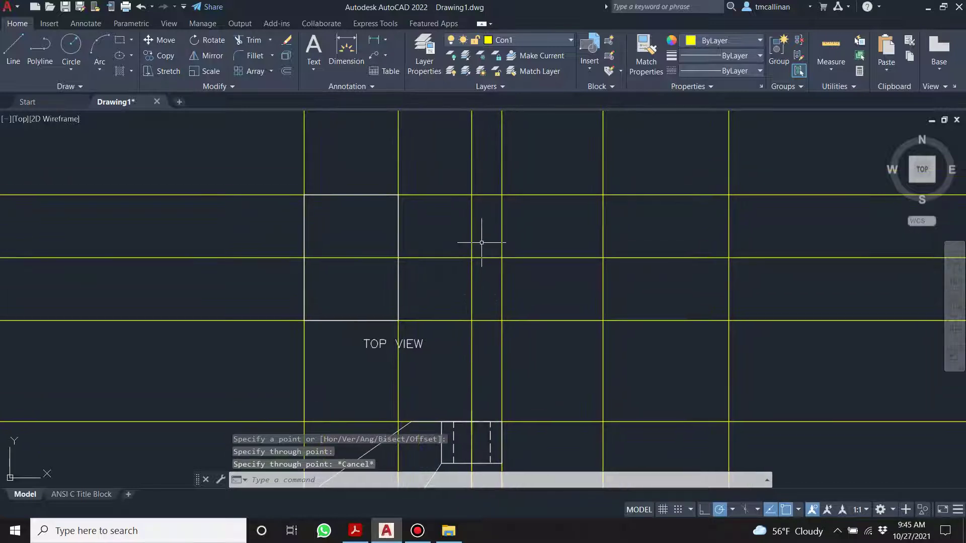
Make layer 0 current and draw the cylinder's outer circle in the top view, centred on the construction lines, with radius 18
click(513, 39)
click(508, 48)
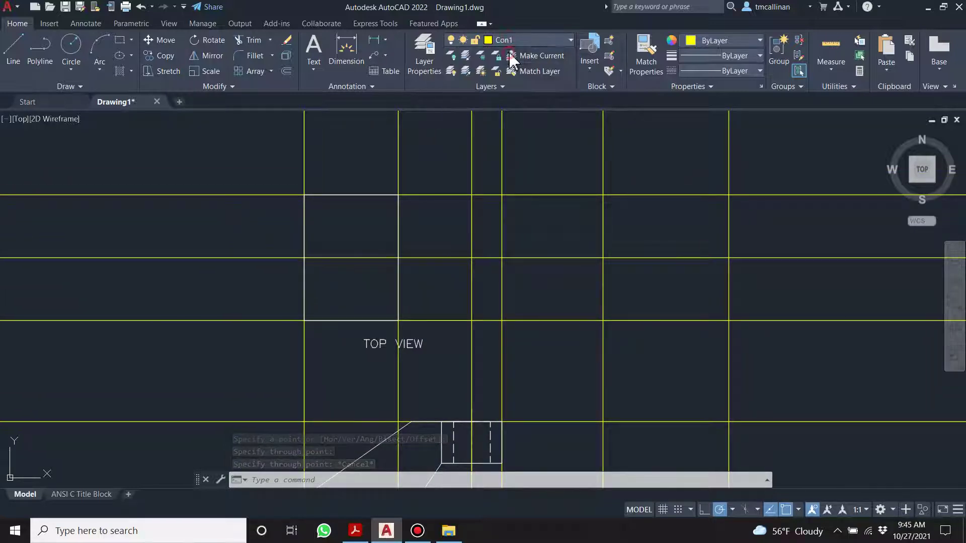
click(71, 45)
click(471, 257)
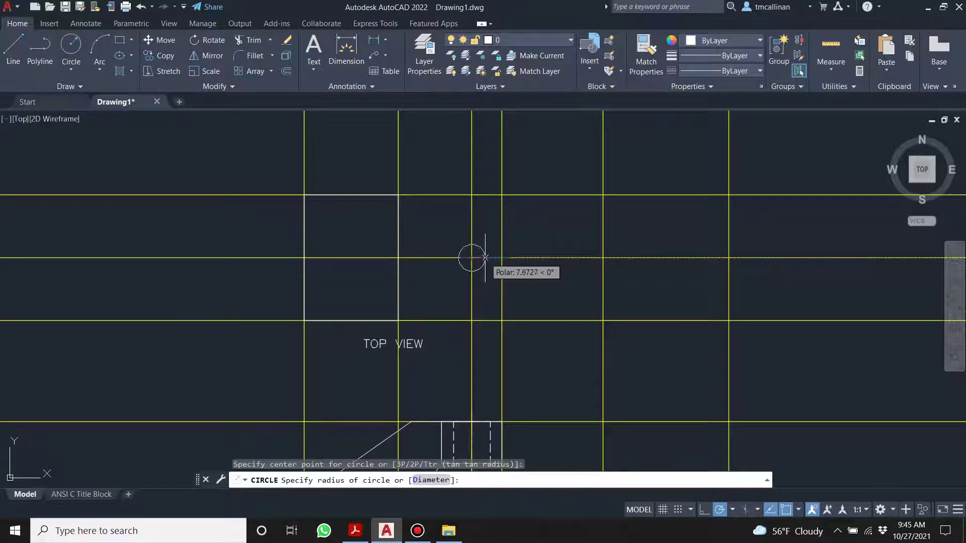
click(502, 258)
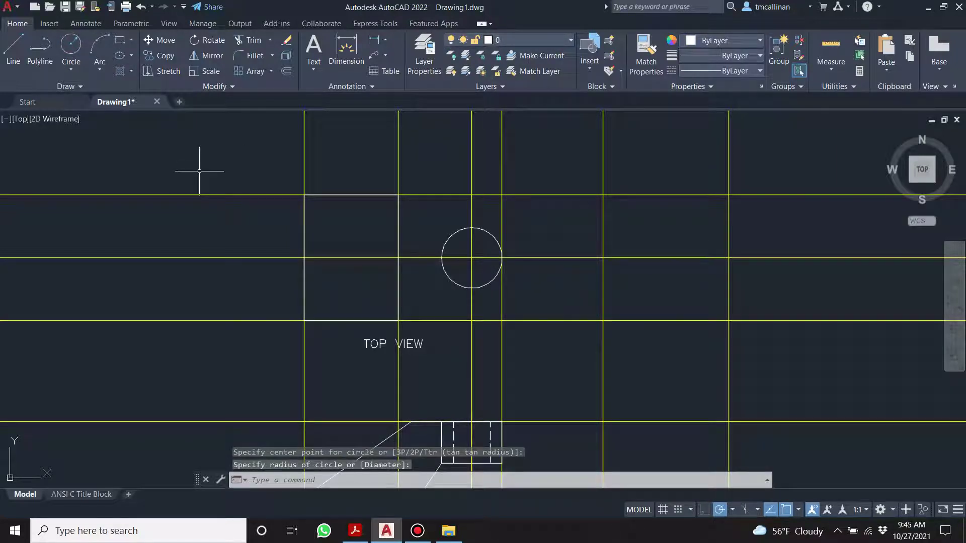
Draw a concentric circle of diameter 22 inside the cylinder's outer circle in the top view
click(71, 44)
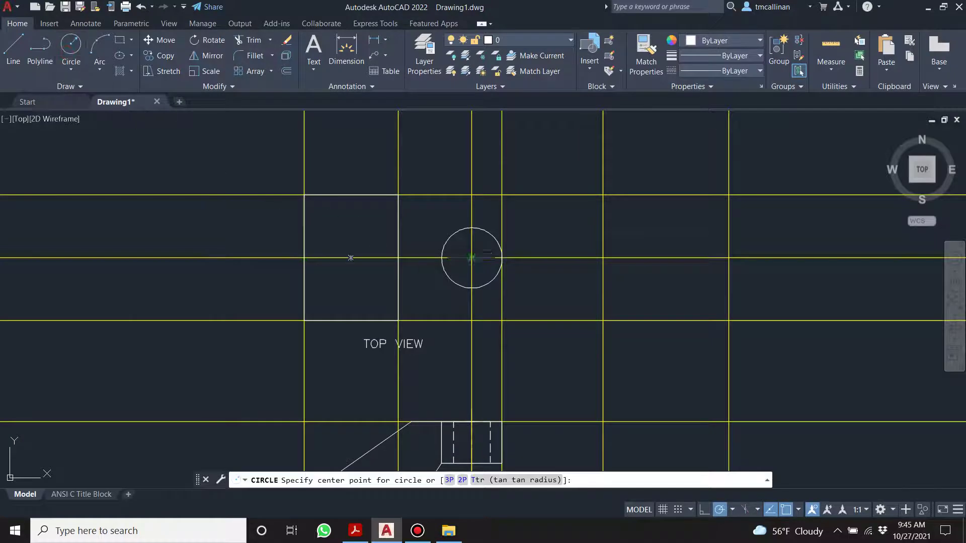
click(471, 258)
scroll(471, 257, up, 2)
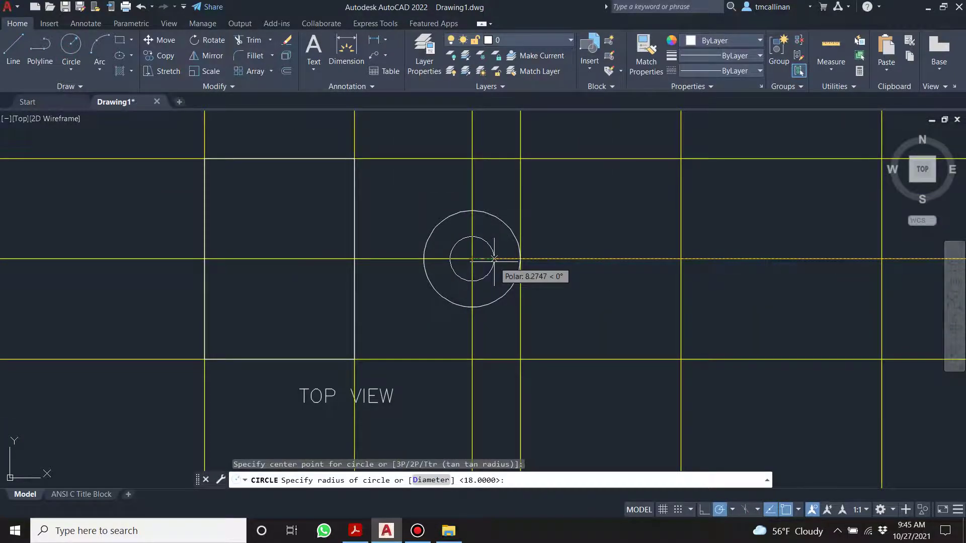
key(Return)
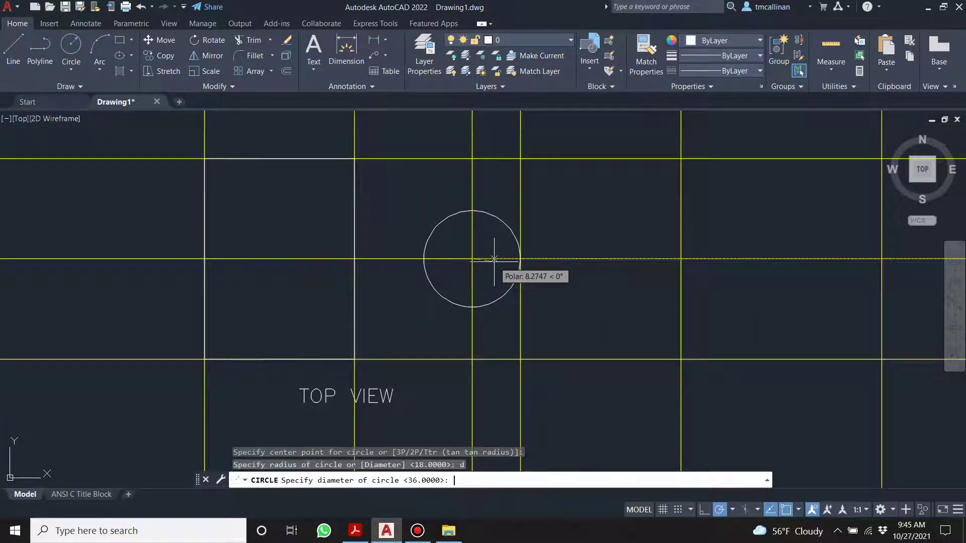
key(Return)
key(Escape)
scroll(493, 259, down, 5)
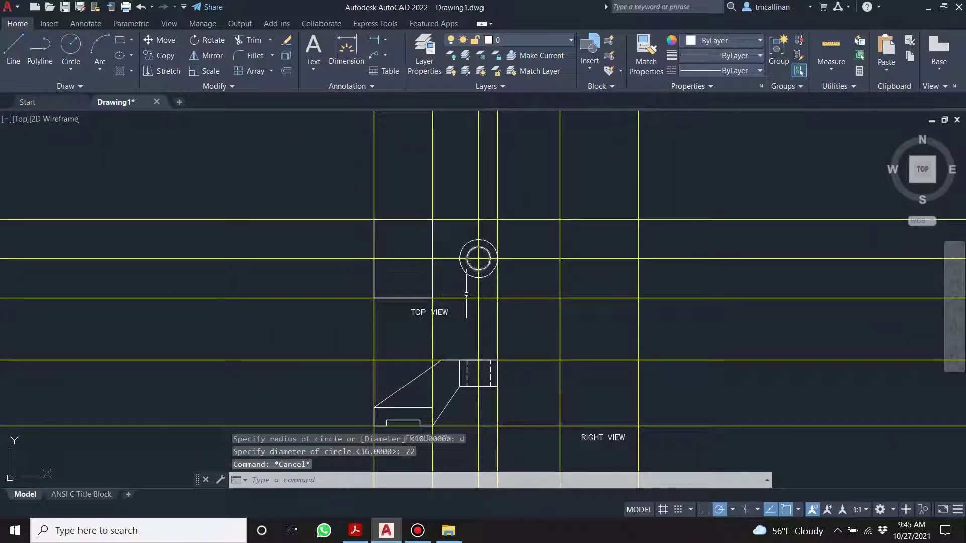
Erase one line at the cylinder's top edge in the front view
scroll(492, 259, up, 7)
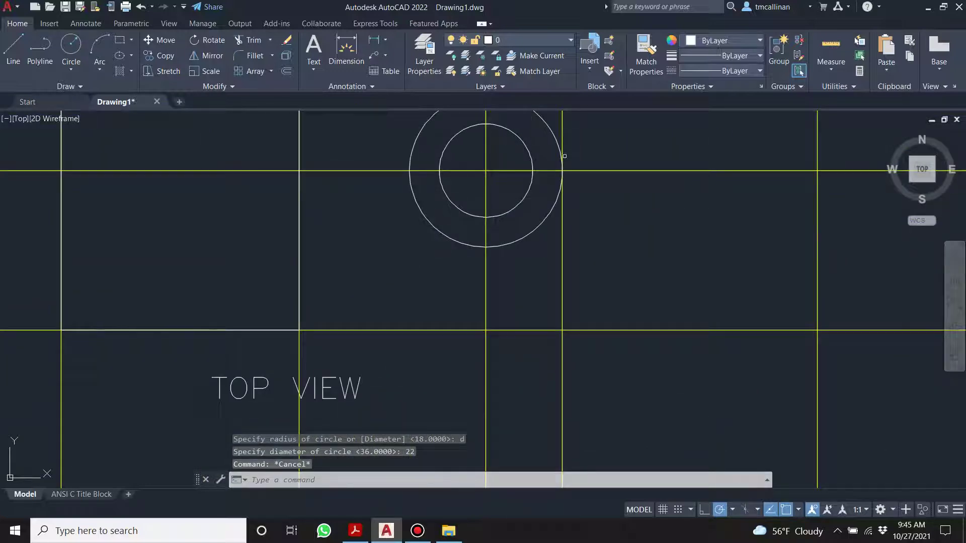
scroll(559, 153, down, 2)
scroll(494, 282, down, 3)
scroll(494, 283, down, 2)
scroll(568, 349, up, 7)
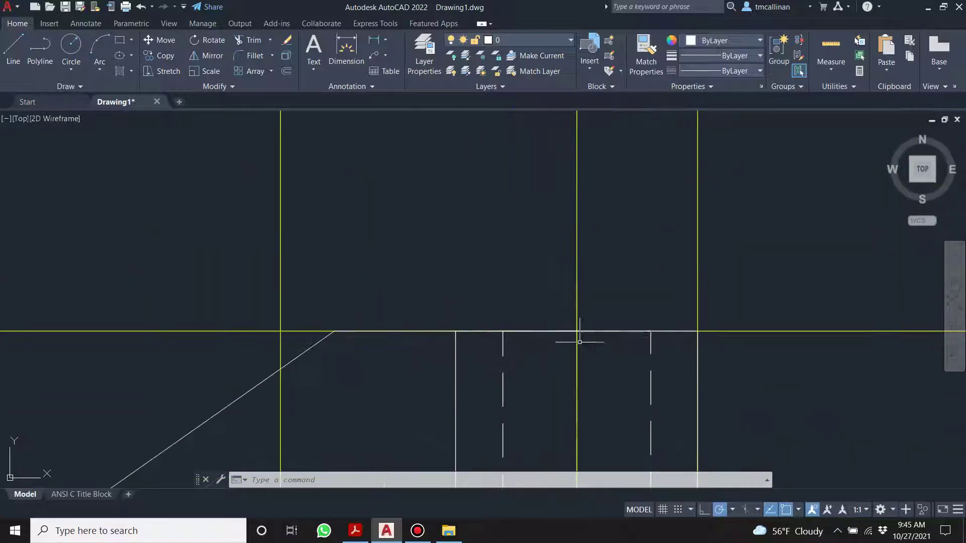
click(595, 331)
key(Delete)
scroll(577, 341, down, 5)
middle_drag(567, 222, 587, 302)
scroll(554, 262, down, 3)
scroll(506, 195, up, 4)
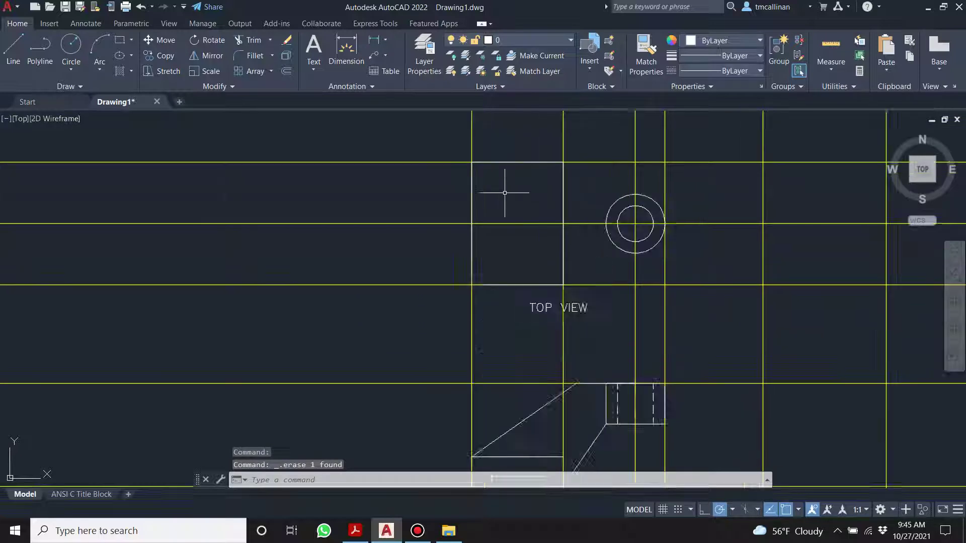
Check the rib thickness of Example 17 in the exercises PDF, and make Con1 the current layer in AutoCAD
scroll(517, 217, down, 2)
scroll(533, 210, down, 2)
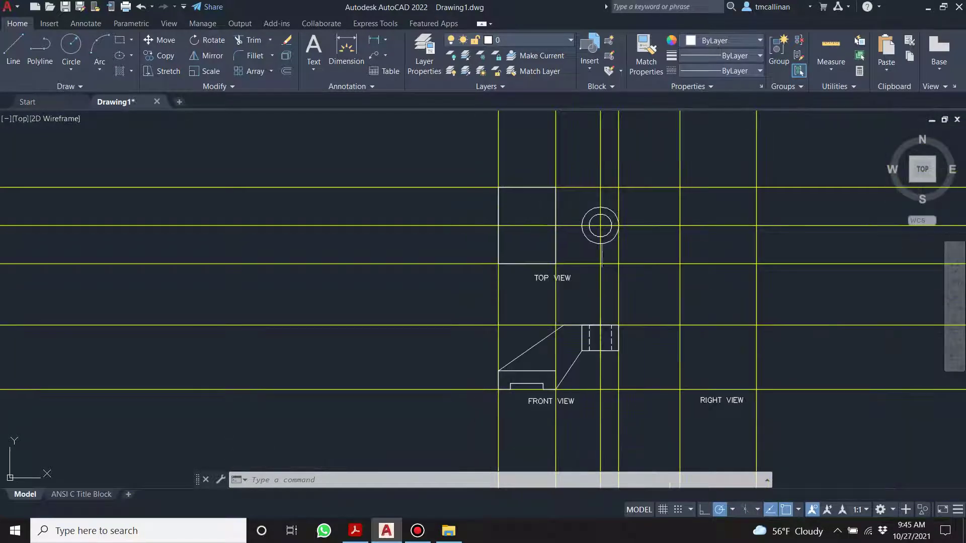
scroll(629, 241, up, 2)
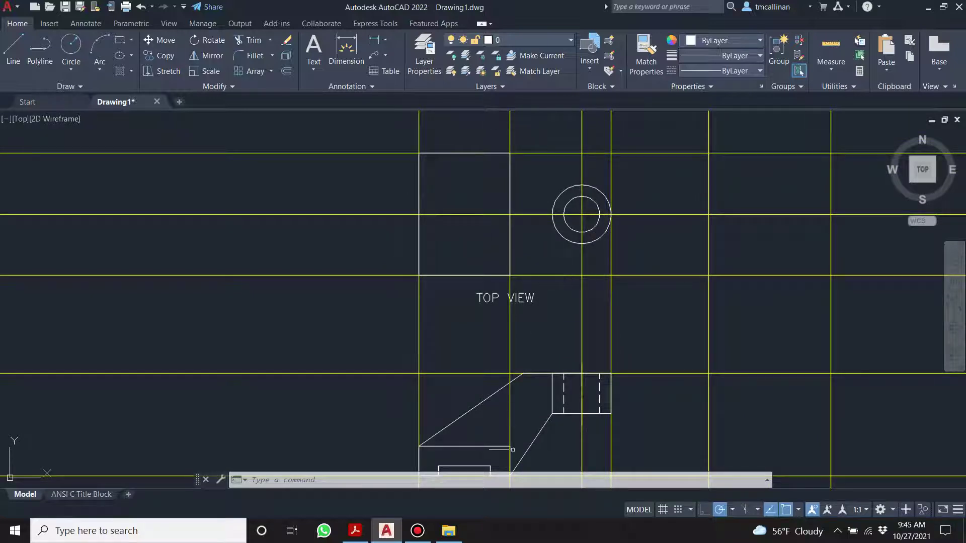
click(355, 531)
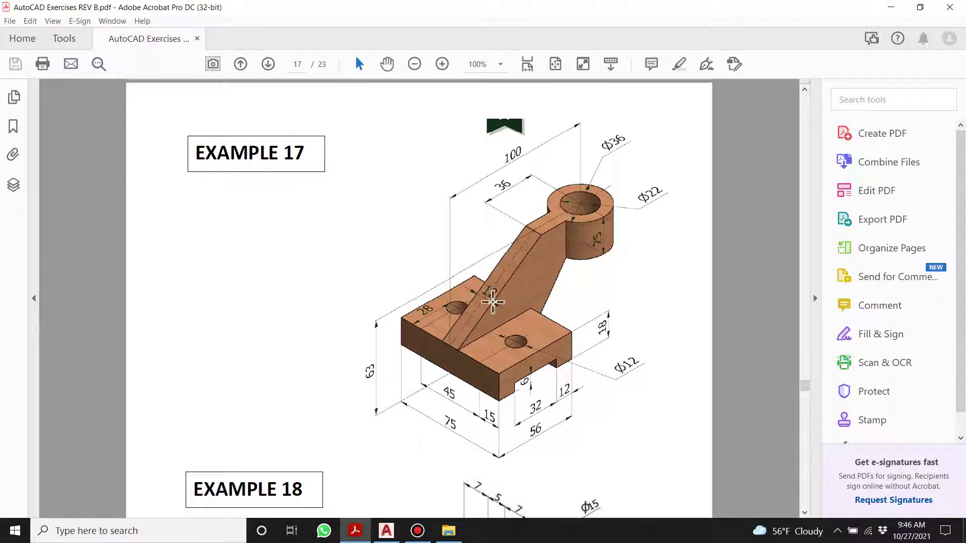
click(386, 531)
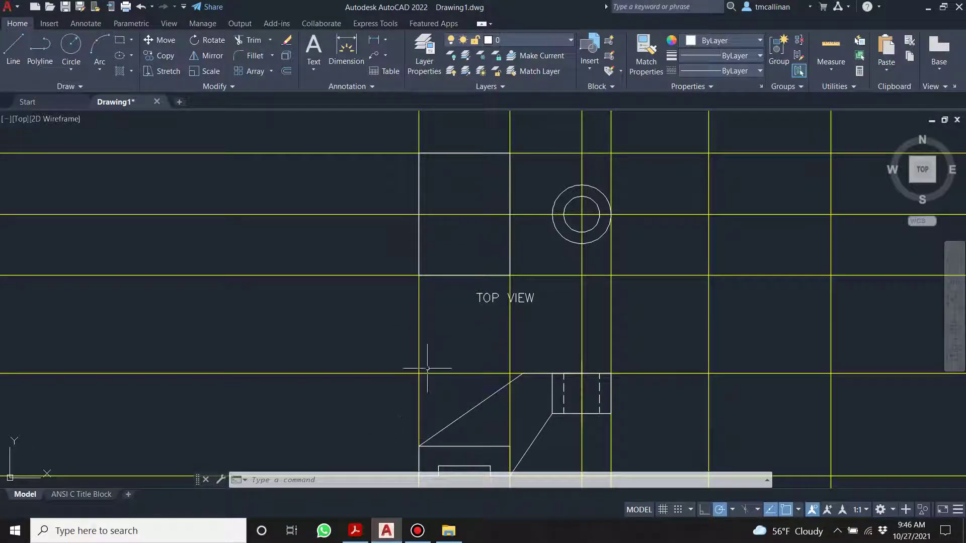
click(508, 40)
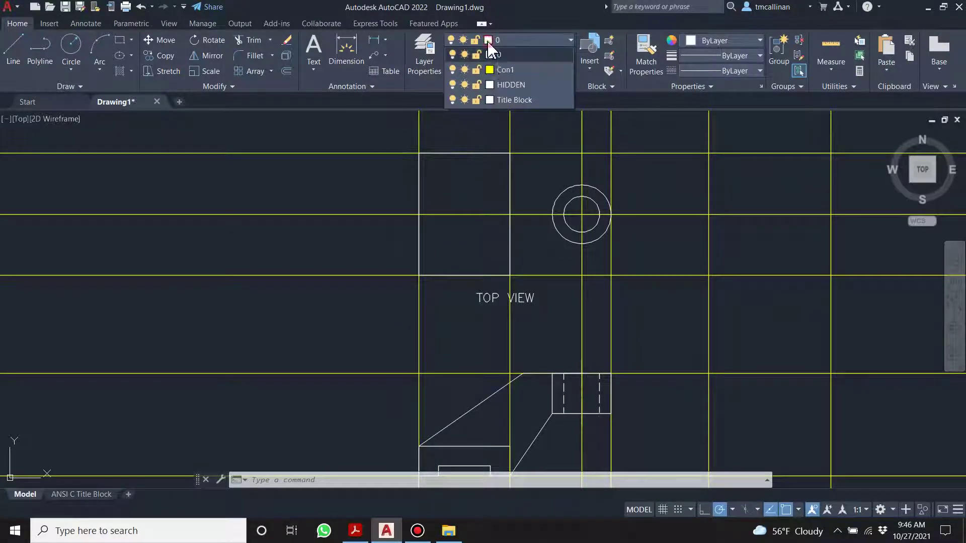
click(488, 67)
click(65, 86)
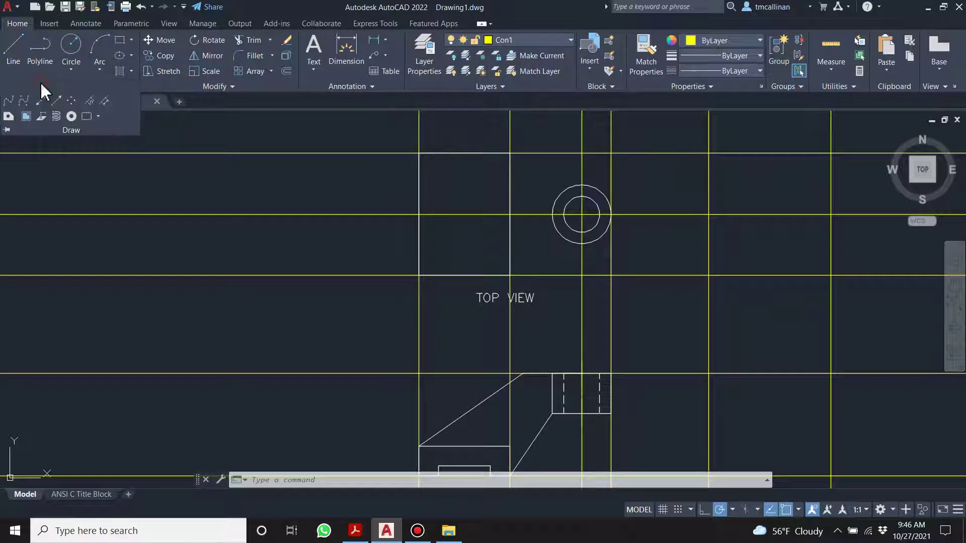
click(42, 103)
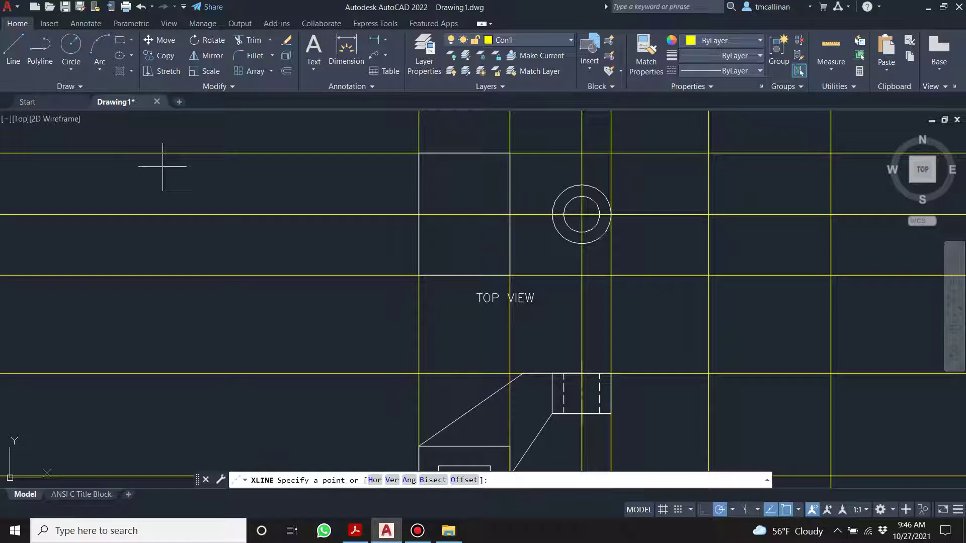
key(Escape)
key(Escape)
key(Escape)
key(Escape)
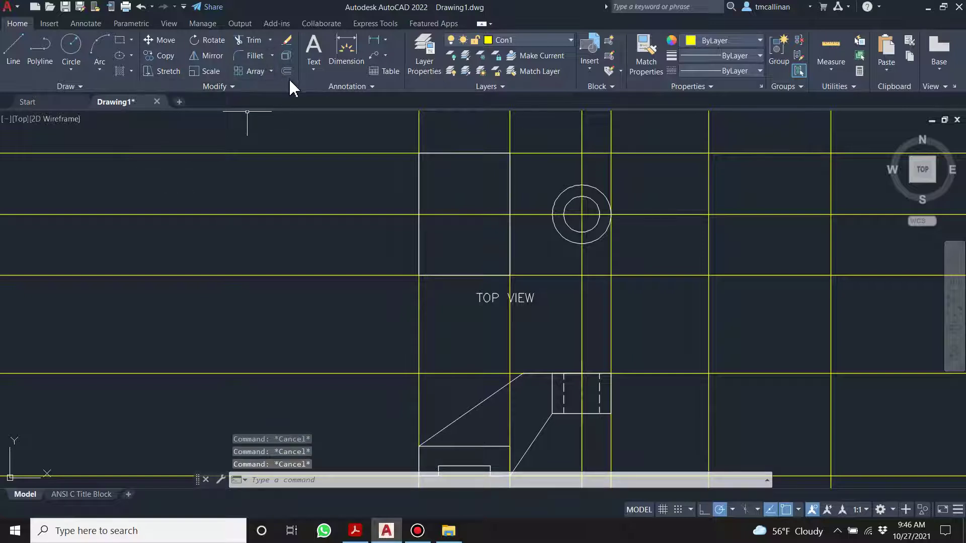
Offset the top view's horizontal centre construction line 6 both above and below to mark the rib's edges
click(286, 72)
text(6)
key(Return)
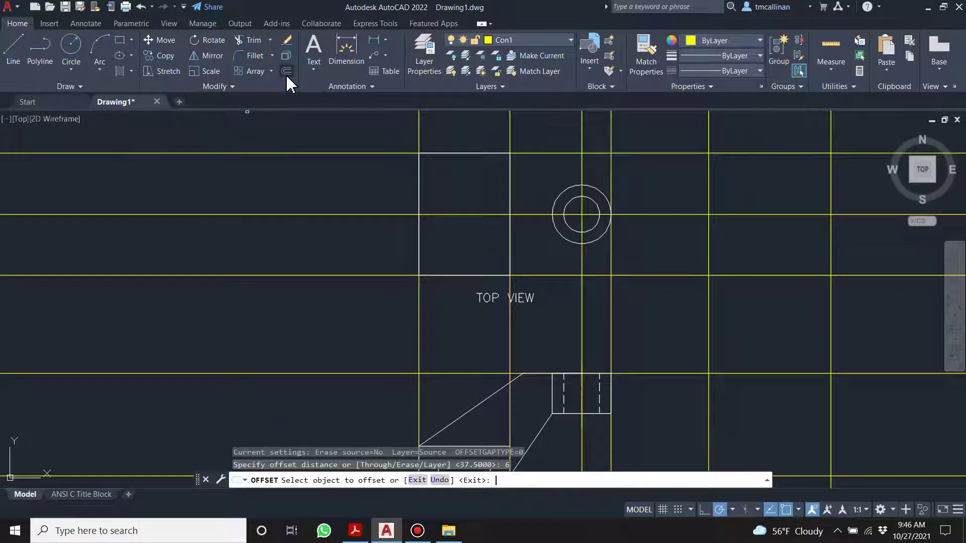
click(356, 215)
click(357, 236)
click(356, 214)
click(356, 199)
key(Escape)
scroll(443, 154, up, 2)
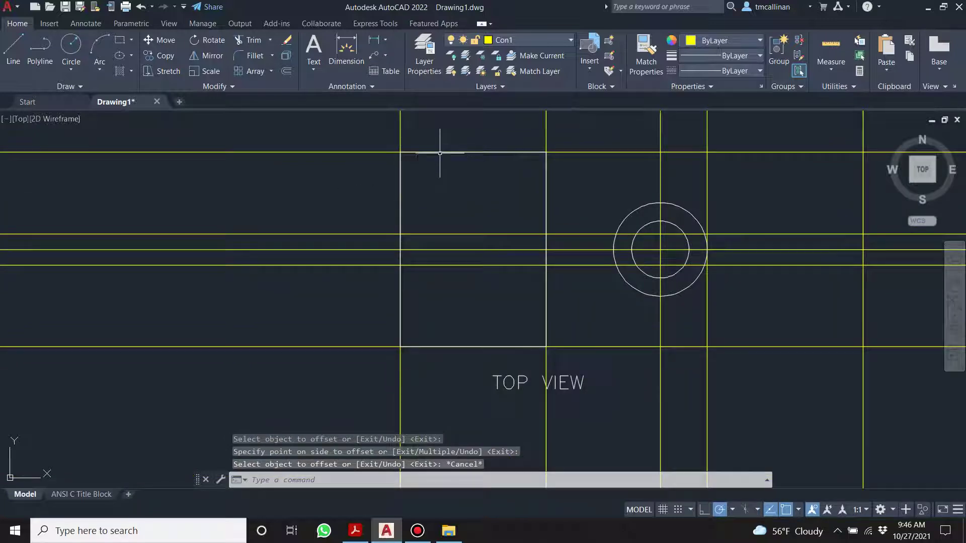
Make layer 0 the current layer
click(505, 42)
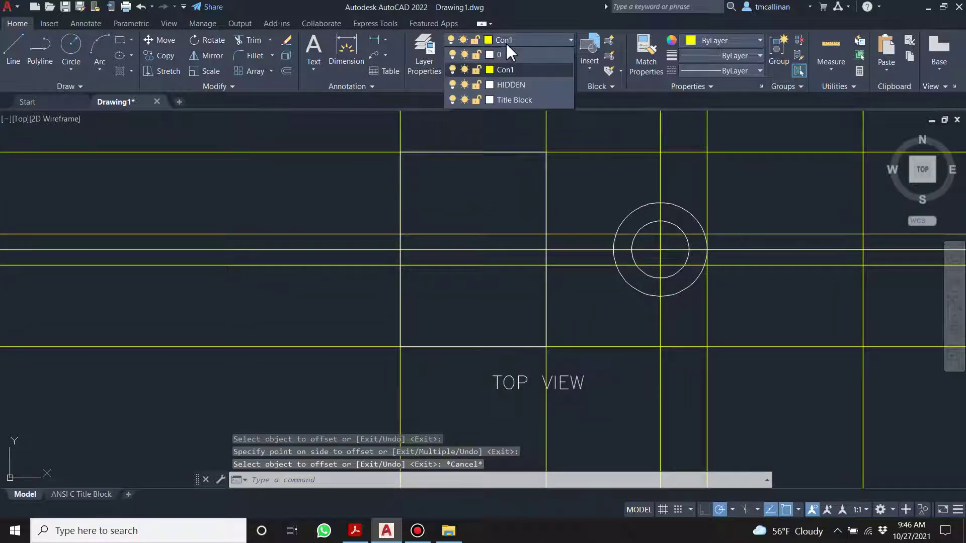
click(507, 44)
click(506, 57)
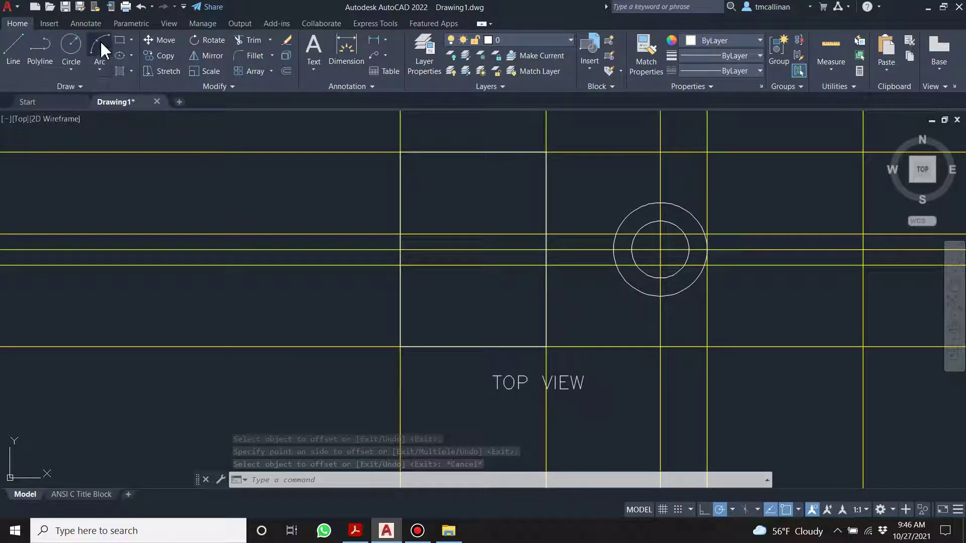
Draw the rib's two horizontal edges in the top view, from the base's left edge to the cylinder's outer circle
click(15, 50)
click(401, 233)
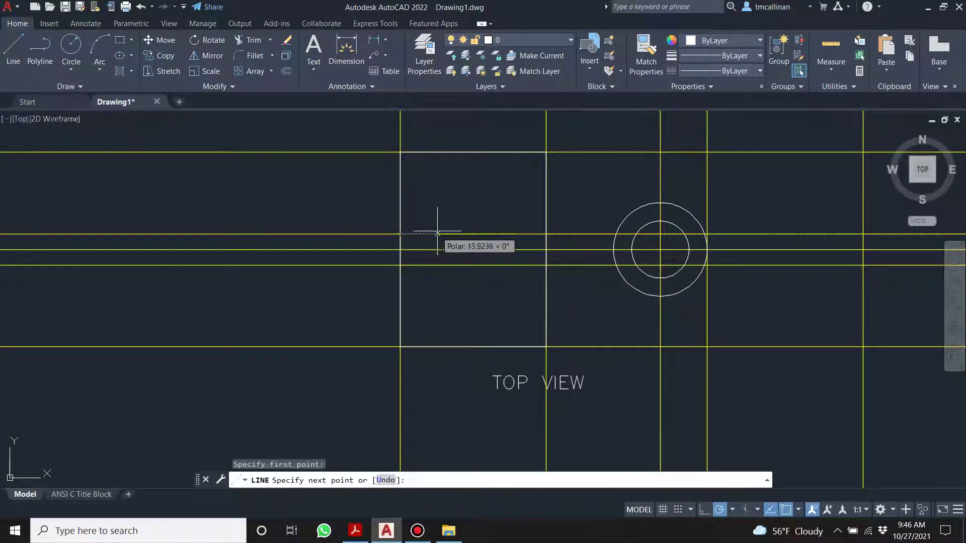
click(546, 233)
key(Escape)
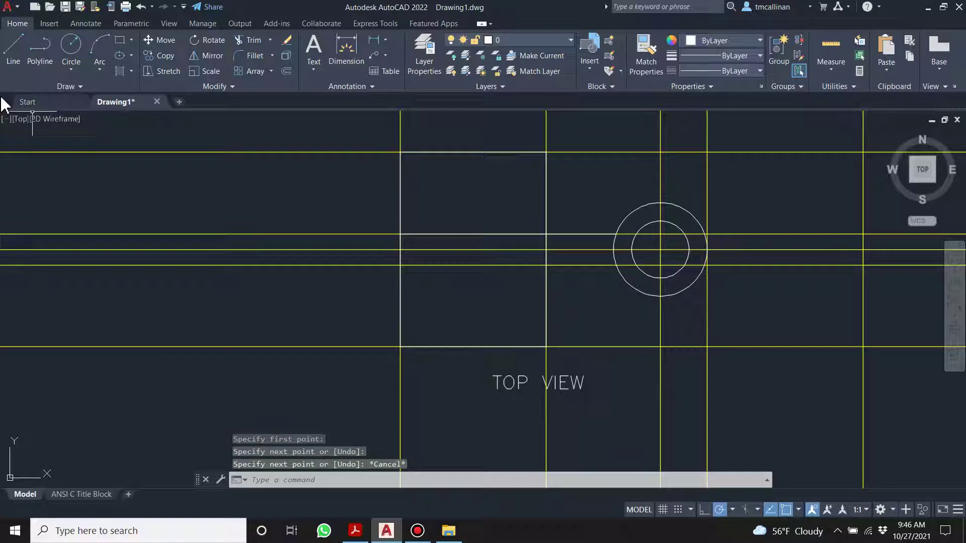
click(12, 50)
click(400, 265)
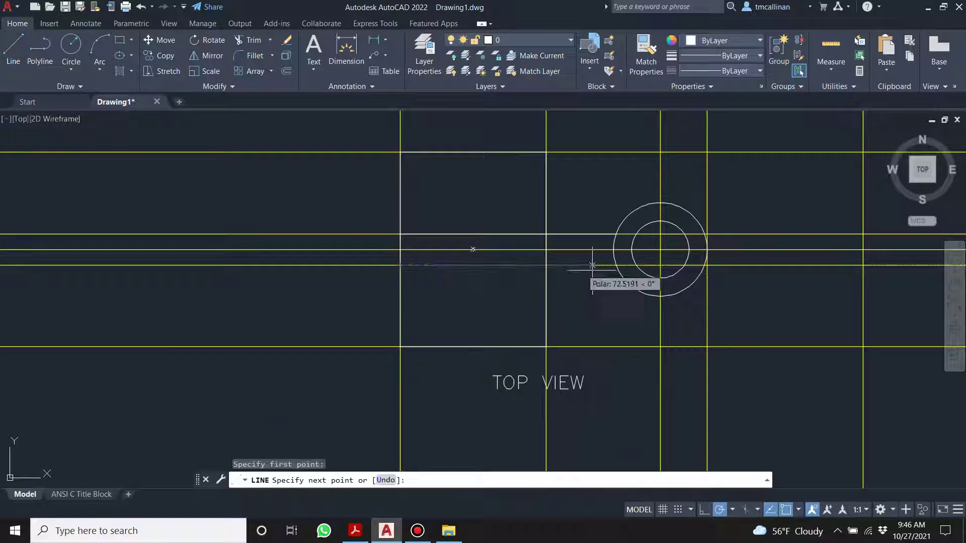
click(546, 265)
key(Escape)
Draw a vertical line across the top view's rib, aligned with the upper end of the front view's sloped edge
scroll(547, 271, down, 2)
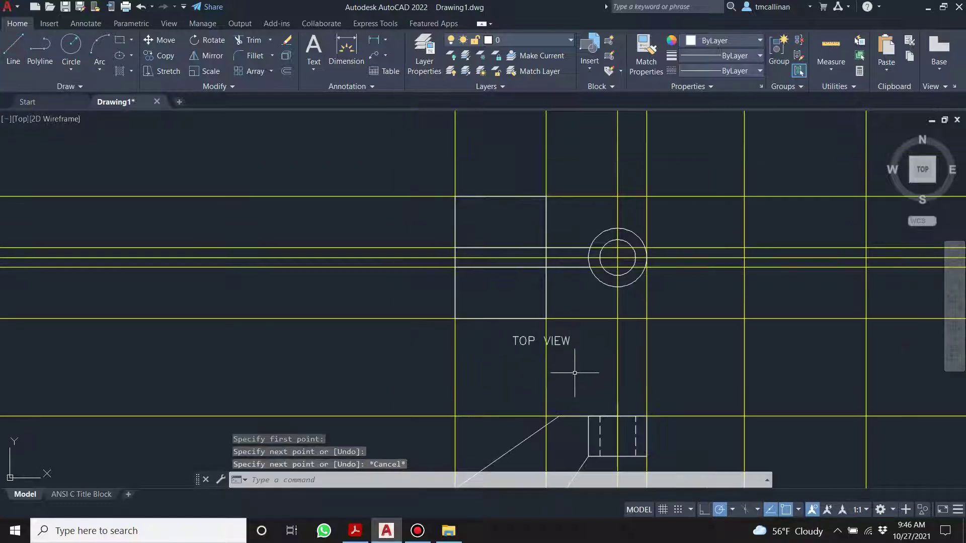
middle_drag(592, 360, 580, 331)
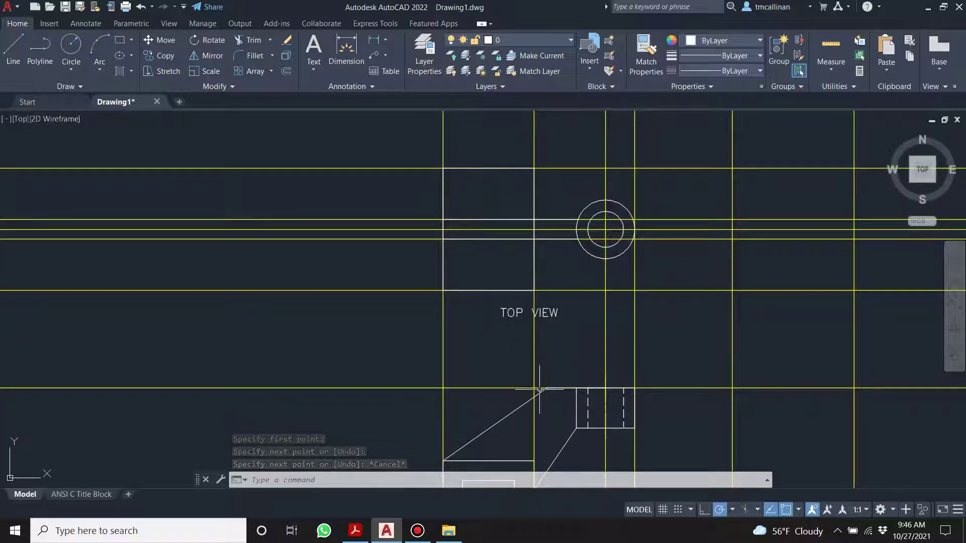
scroll(544, 390, up, 2)
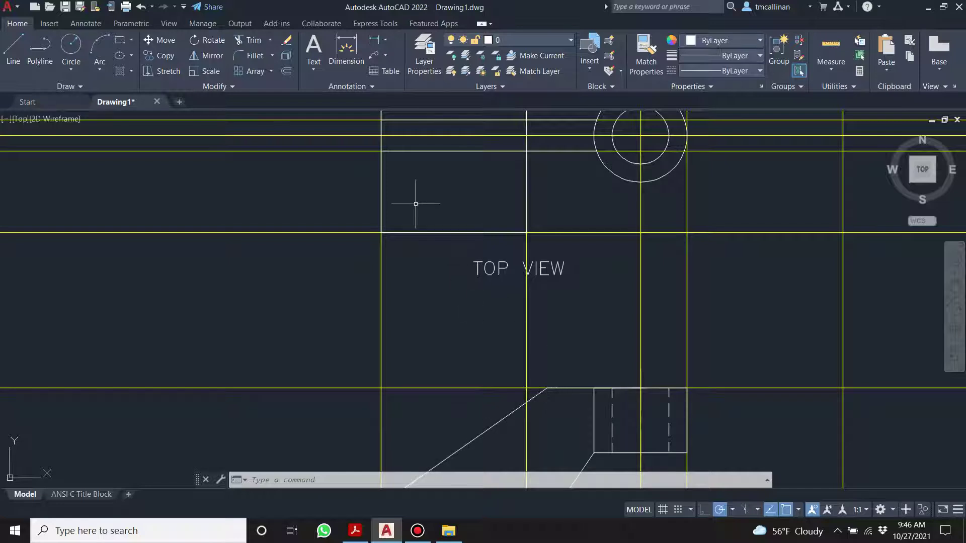
click(11, 58)
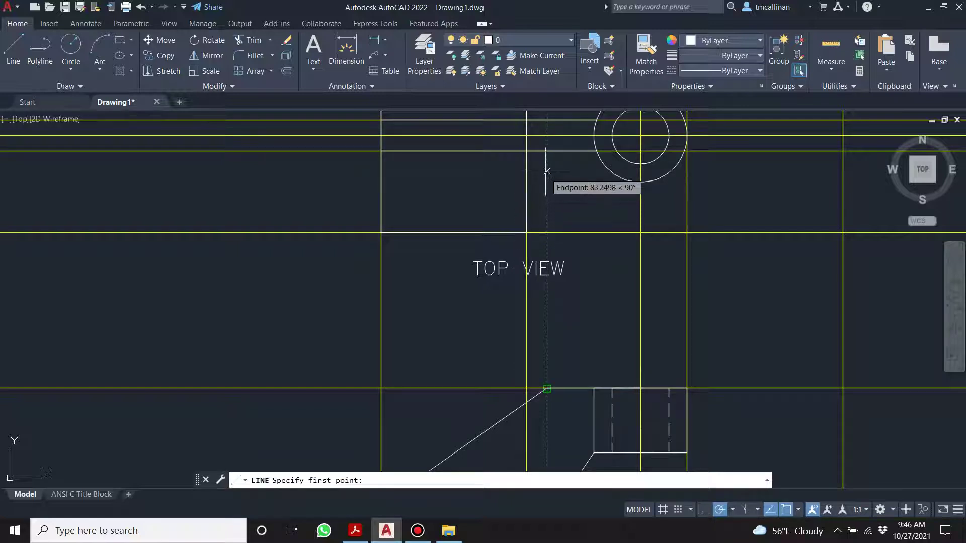
click(548, 151)
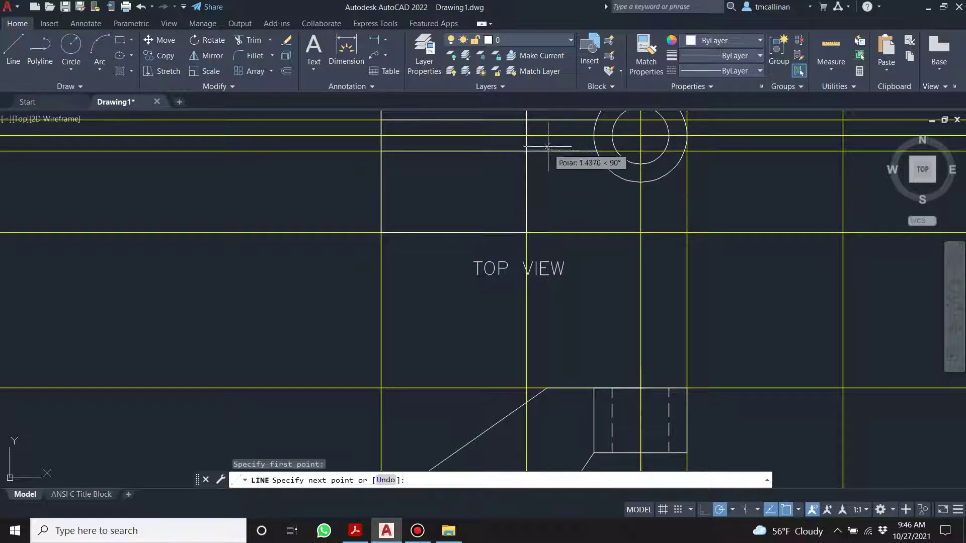
click(548, 120)
key(Escape)
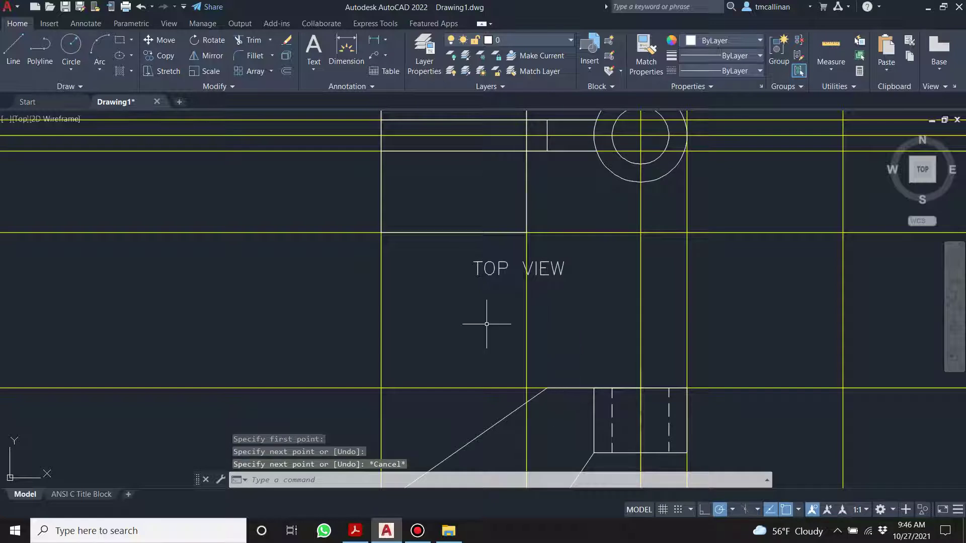
click(13, 48)
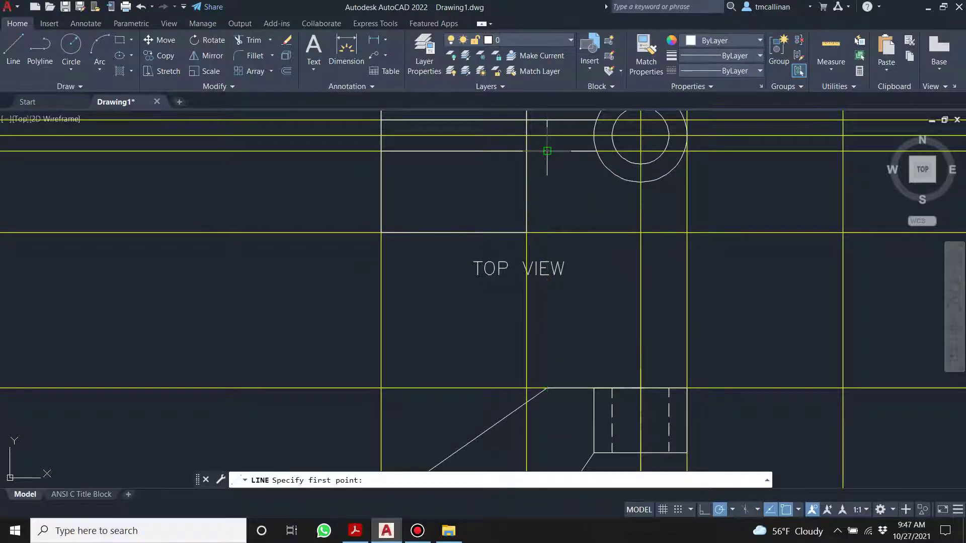
key(Escape)
scroll(537, 151, up, 5)
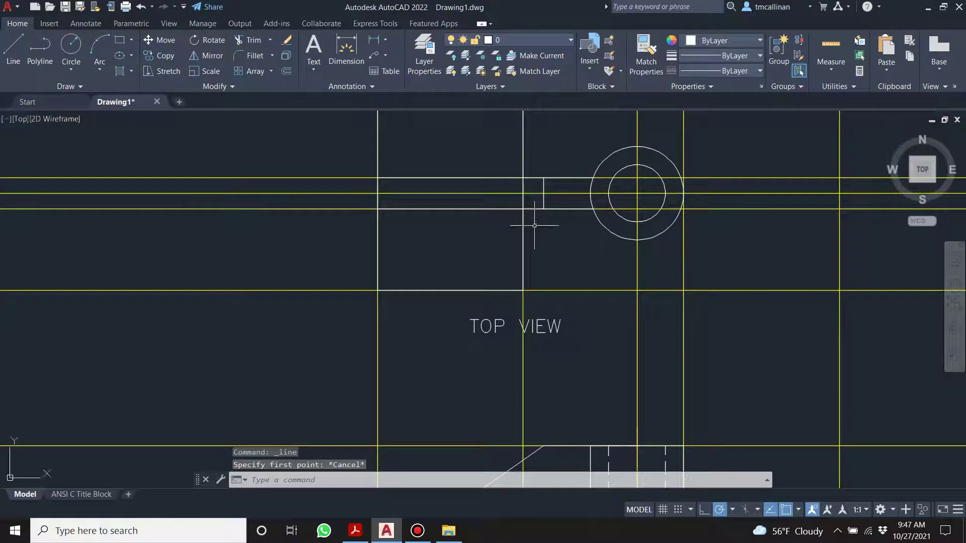
scroll(546, 201, up, 2)
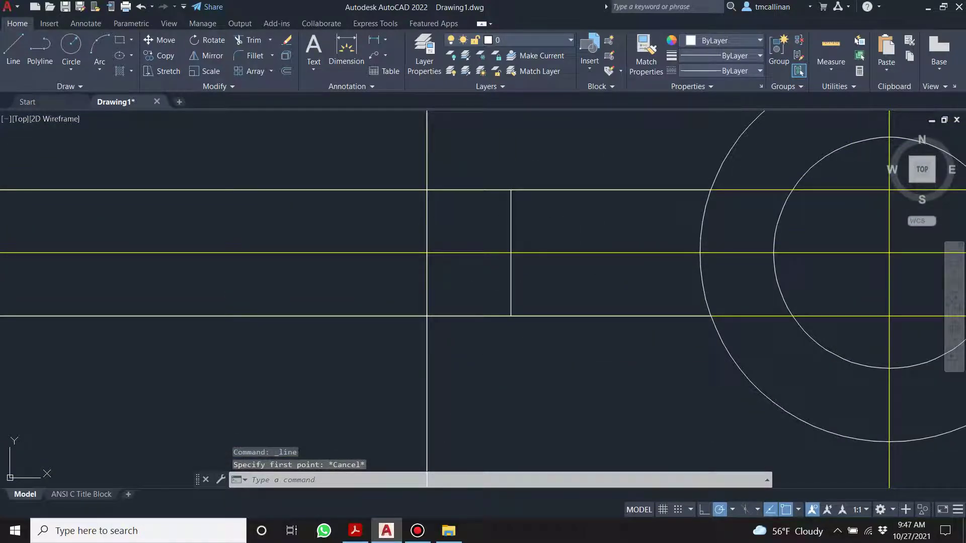
Examine where the rib joins the cylinder on the Example 17 bracket in the exercises PDF, and return to AutoCAD
key(alt+Tab)
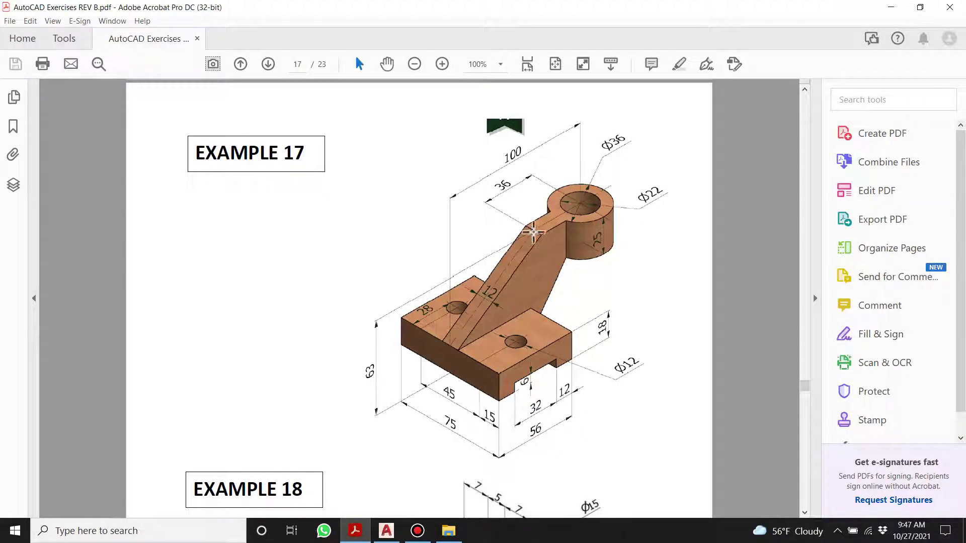
key(alt+Tab)
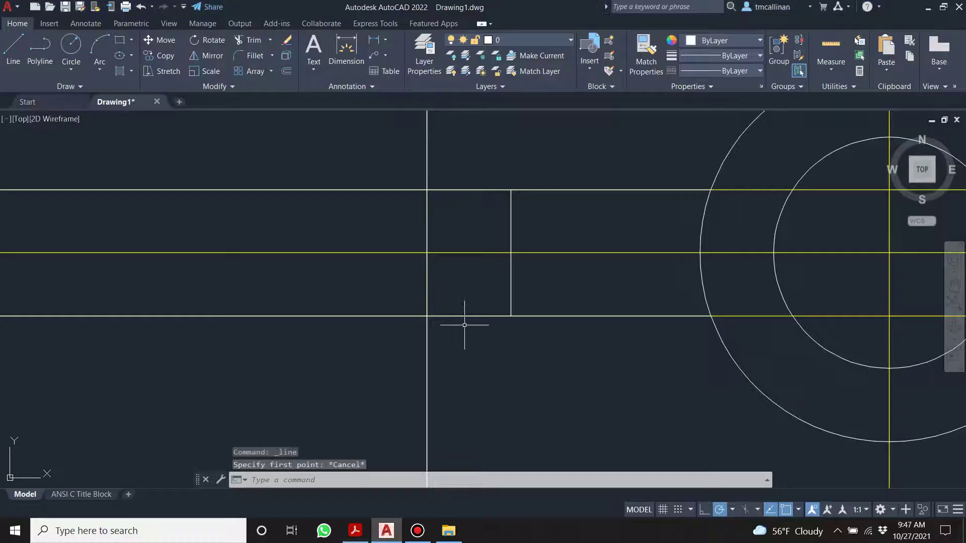
scroll(465, 304, down, 2)
middle_drag(476, 289, 509, 224)
scroll(509, 225, up, 2)
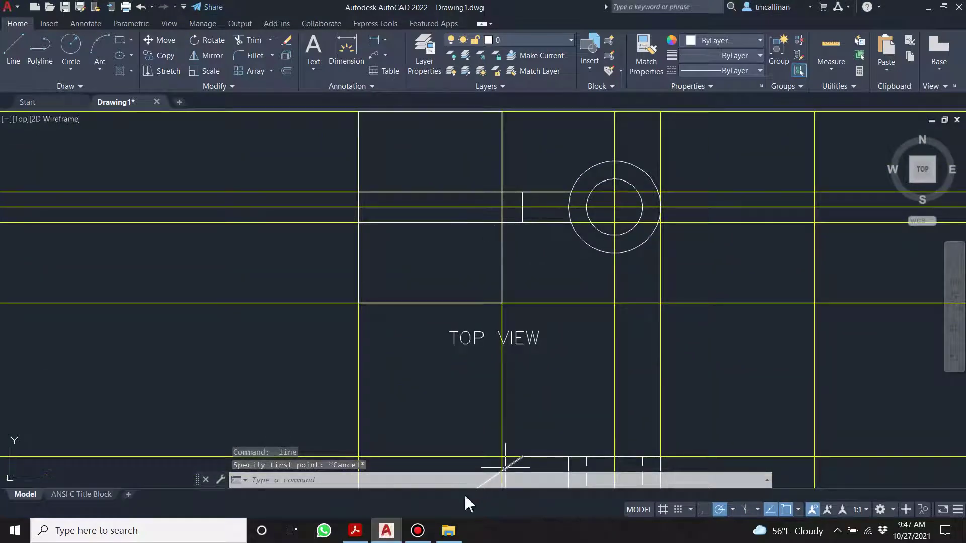
click(355, 535)
scroll(562, 246, up, 2)
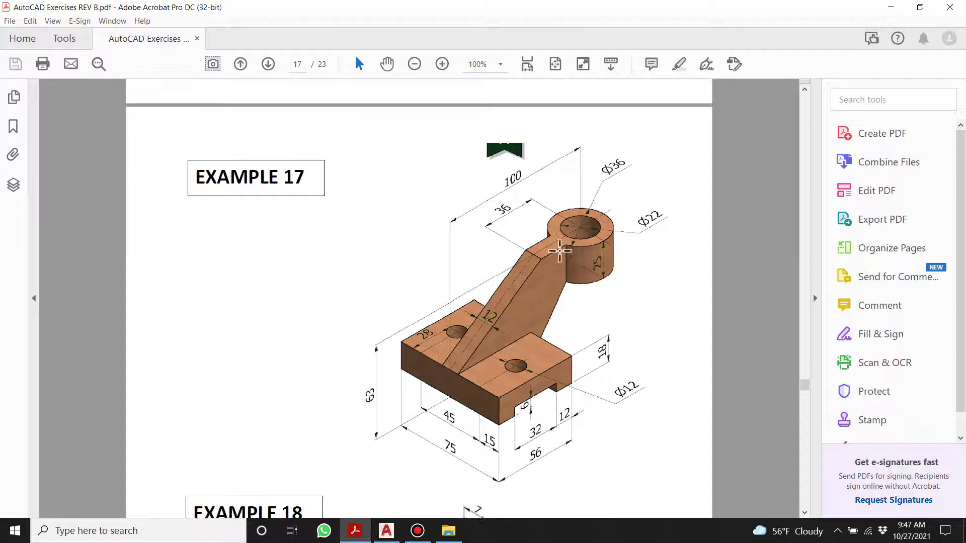
ctrl+scroll(565, 259, up, 5)
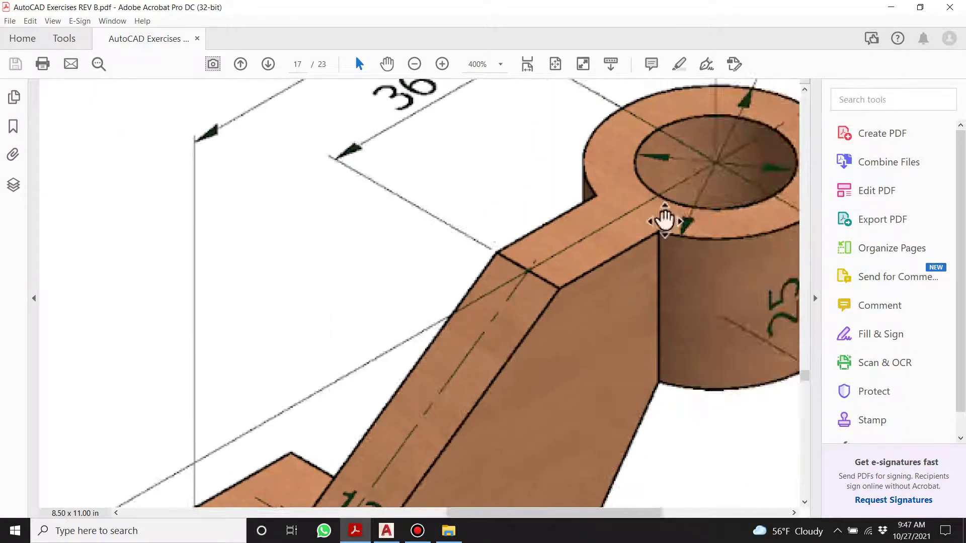
scroll(626, 237, left, 5)
middle_drag(625, 237, 700, 257)
ctrl+scroll(629, 181, down, 3)
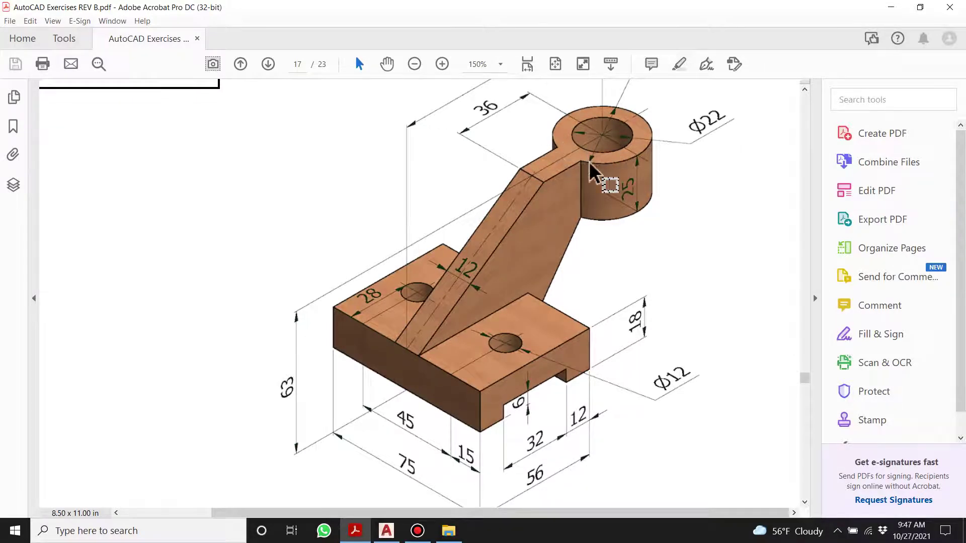
ctrl+scroll(599, 171, down, 2)
ctrl+scroll(748, 98, up, 2)
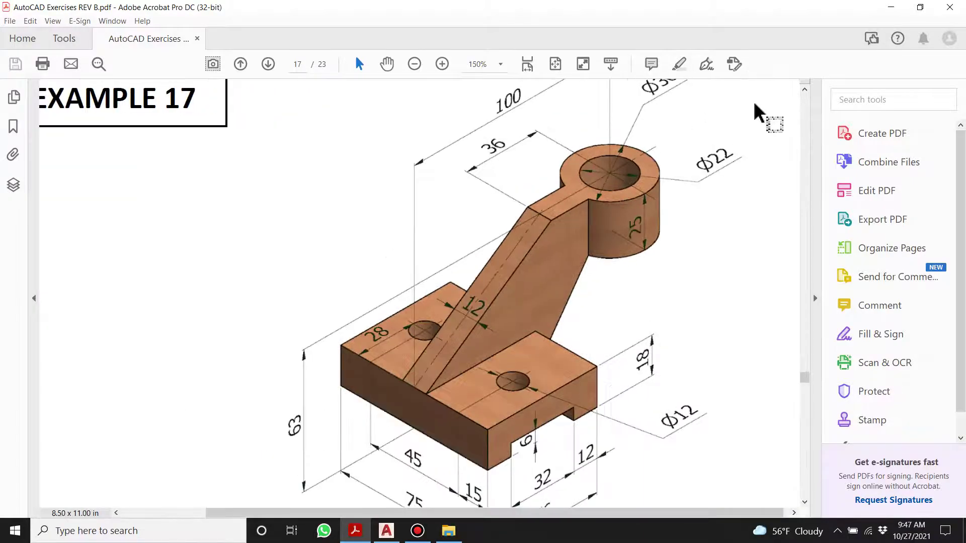
click(380, 535)
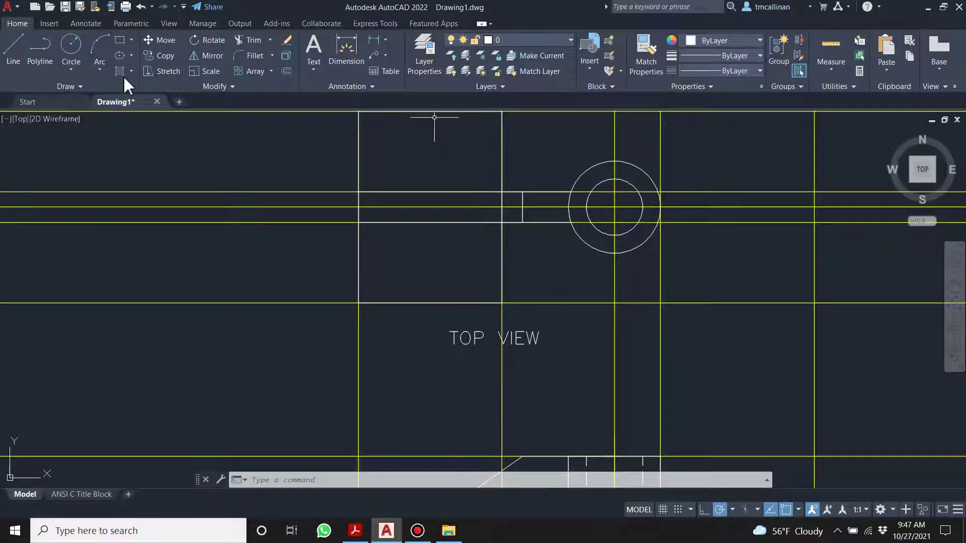
Trim the part of the outer circle that lies between the rib's edges in the top view
click(245, 44)
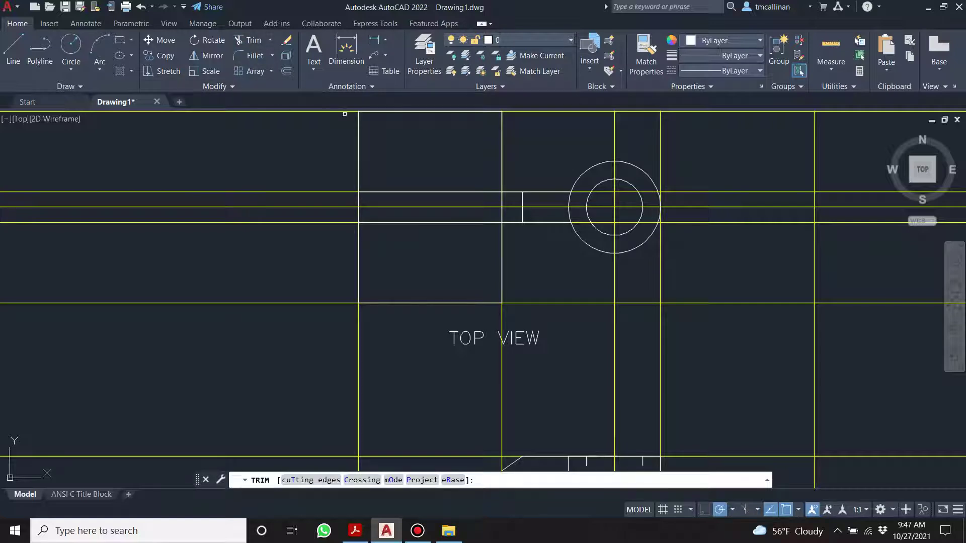
click(344, 114)
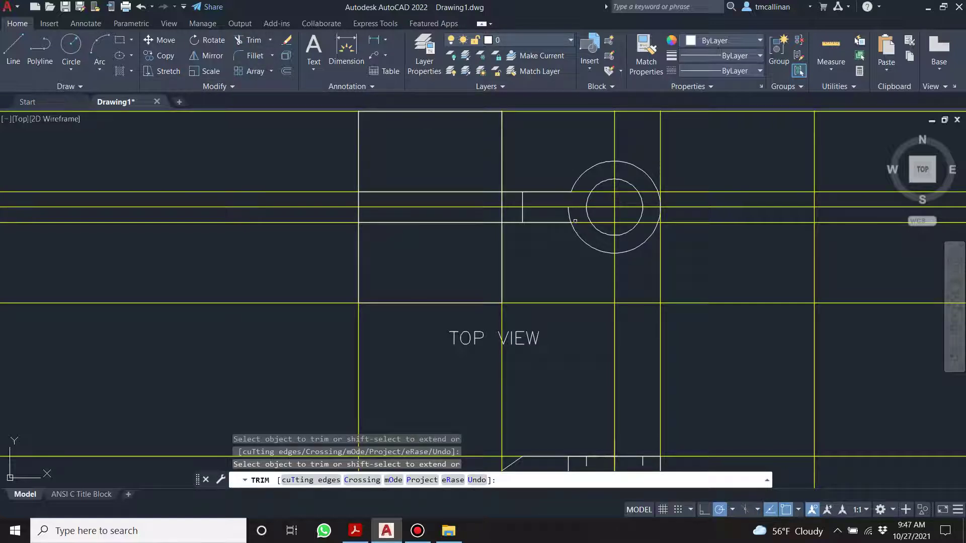
key(Escape)
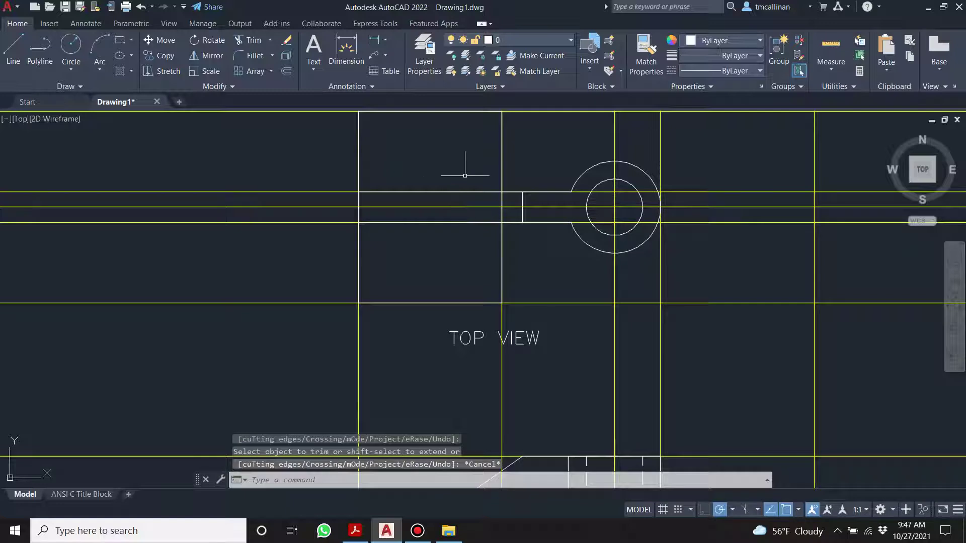
scroll(466, 174, down, 5)
scroll(466, 174, up, 3)
key(Escape)
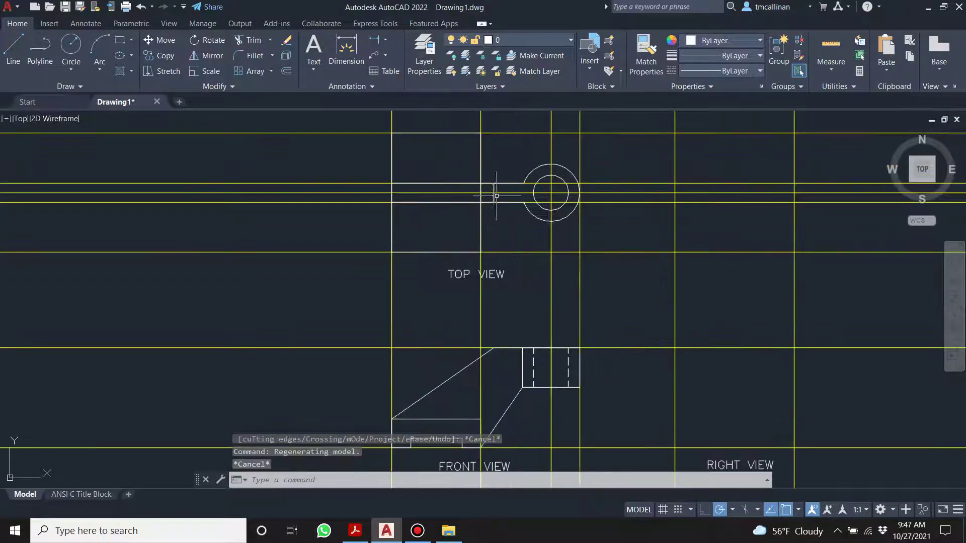
scroll(465, 174, up, 2)
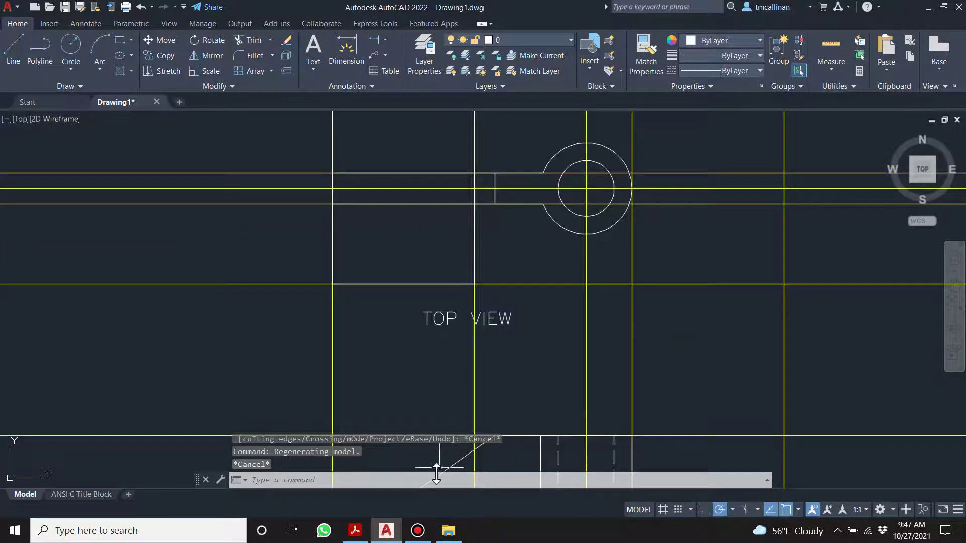
Check the position of the base holes on Example 17 in the exercises PDF, and make Con1 the current layer in AutoCAD
click(356, 531)
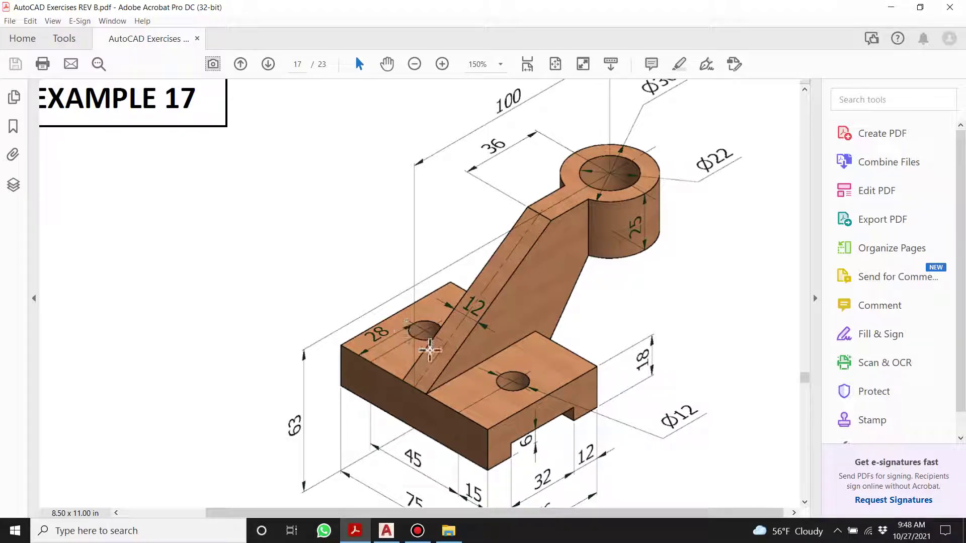
scroll(508, 425, down, 1)
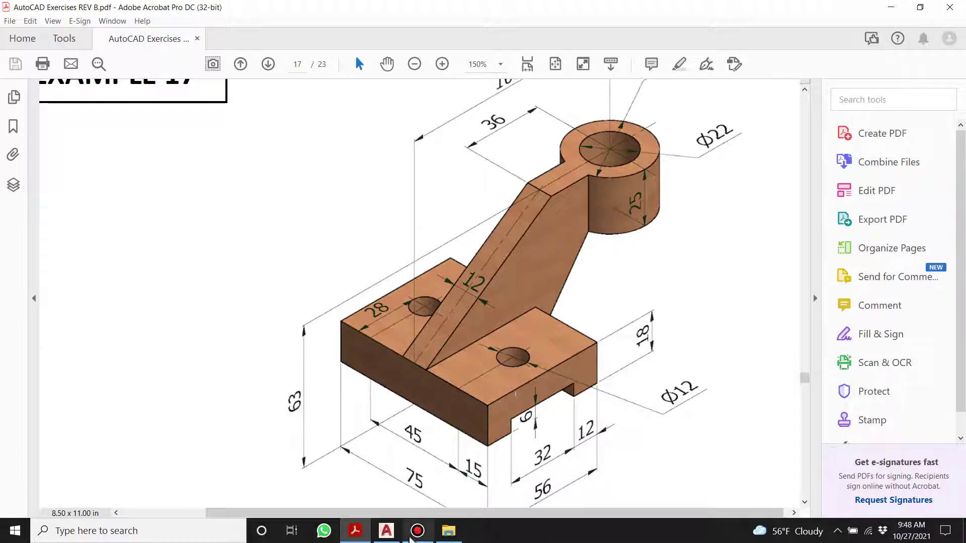
click(386, 531)
scroll(450, 244, down, 4)
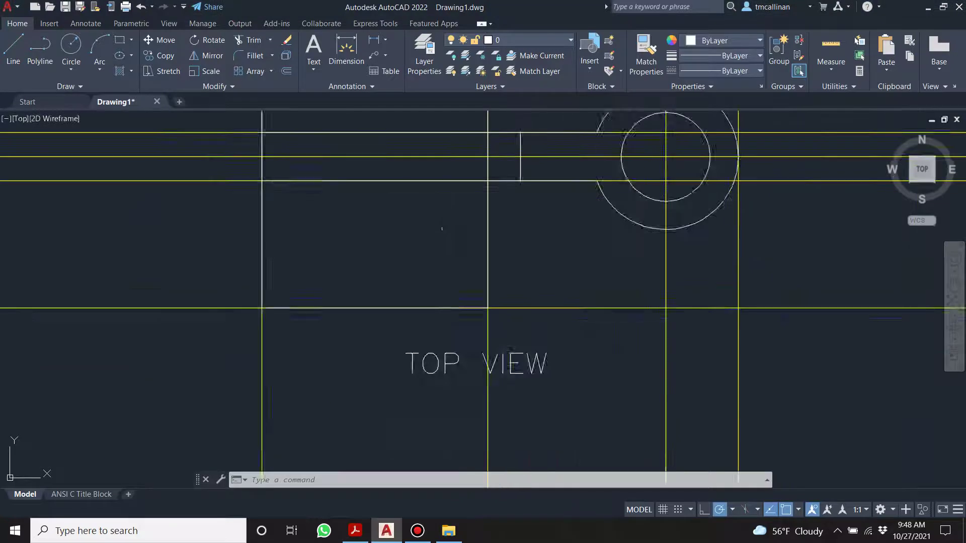
scroll(549, 115, up, 3)
click(534, 40)
click(536, 72)
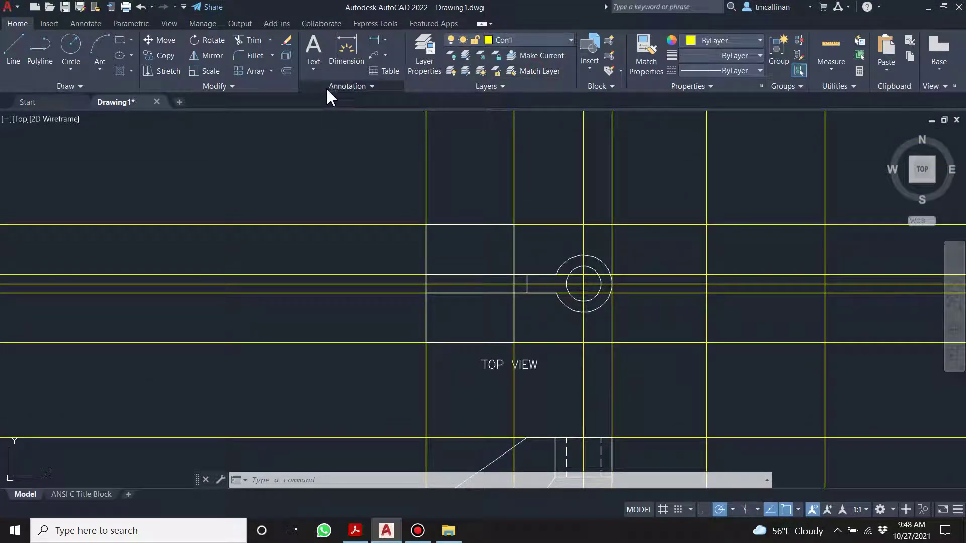
Offset the construction line at the base's left edge 28 to the right to locate the holes in the top view
click(285, 70)
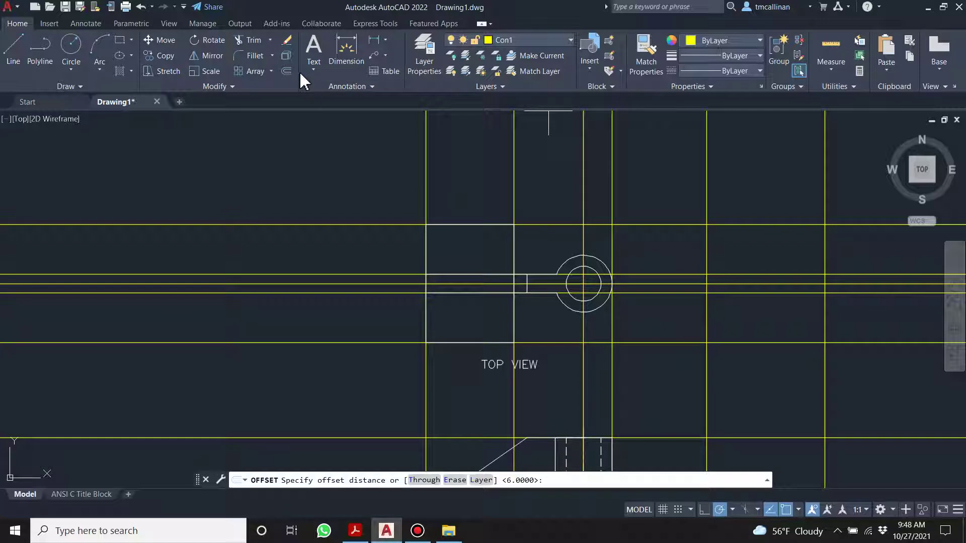
key(Return)
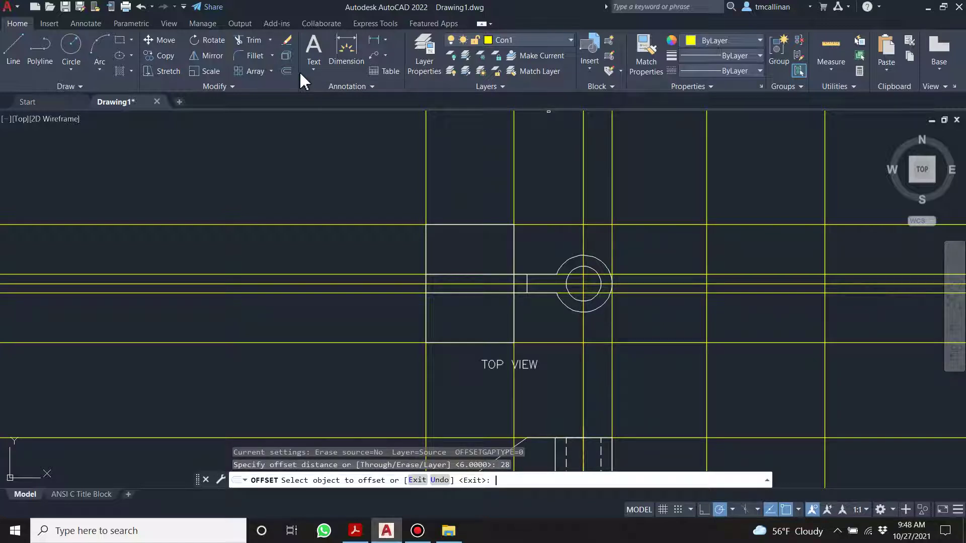
click(427, 190)
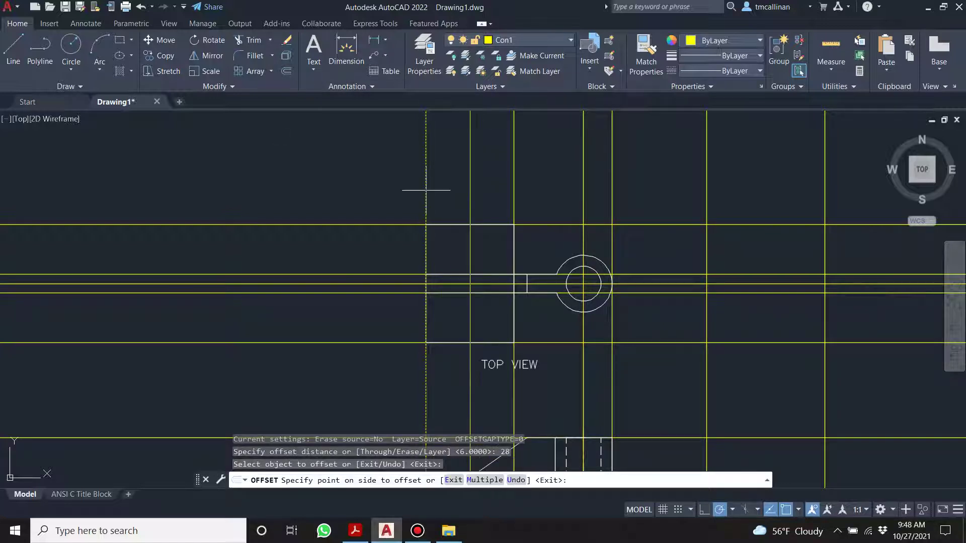
click(473, 189)
key(Escape)
scroll(508, 194, up, 2)
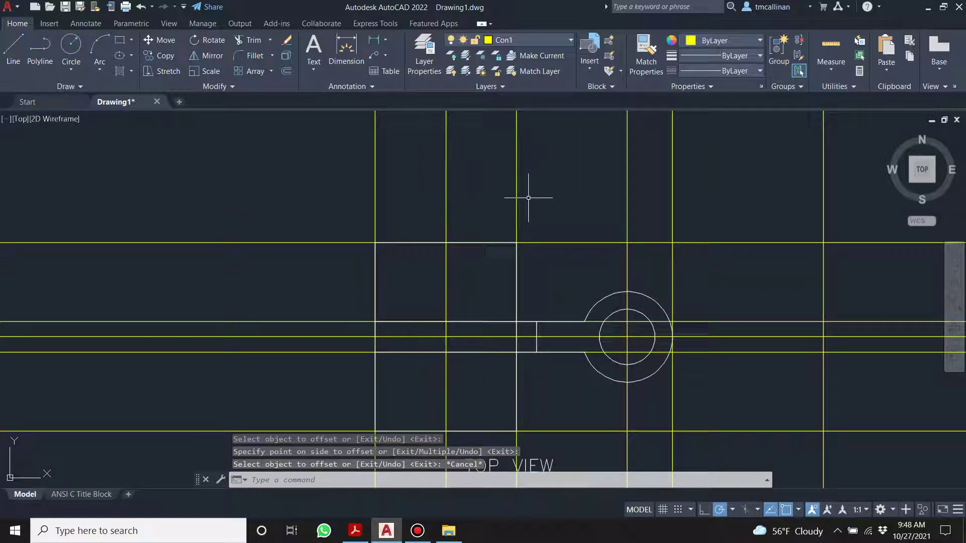
On layer 0, draw a 15-long helper line down from the base's upper edge along the hole construction line in the top view
click(521, 41)
click(518, 55)
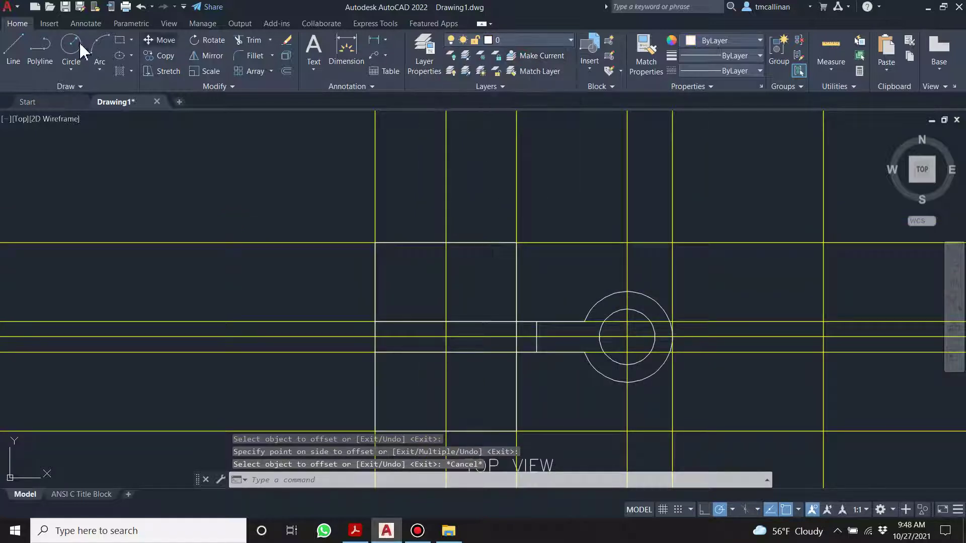
click(13, 50)
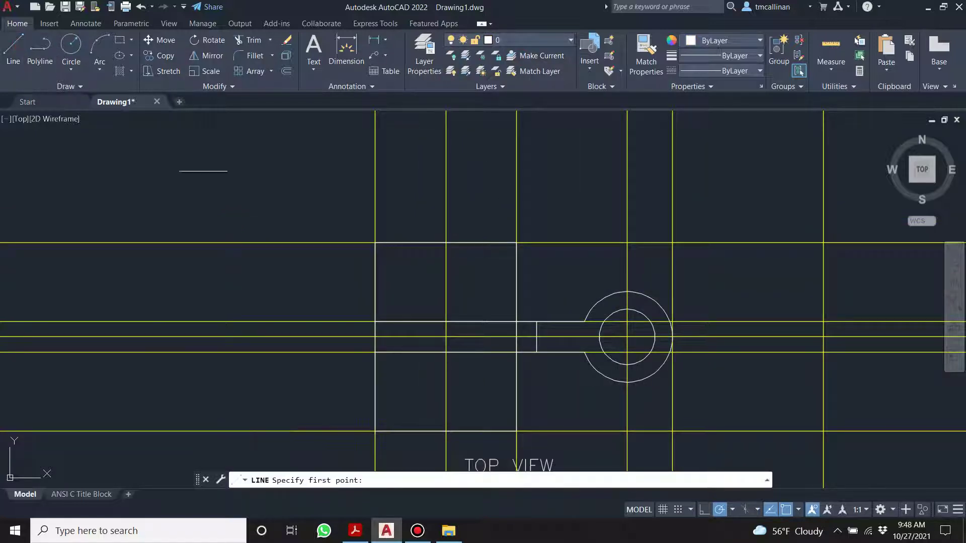
click(446, 243)
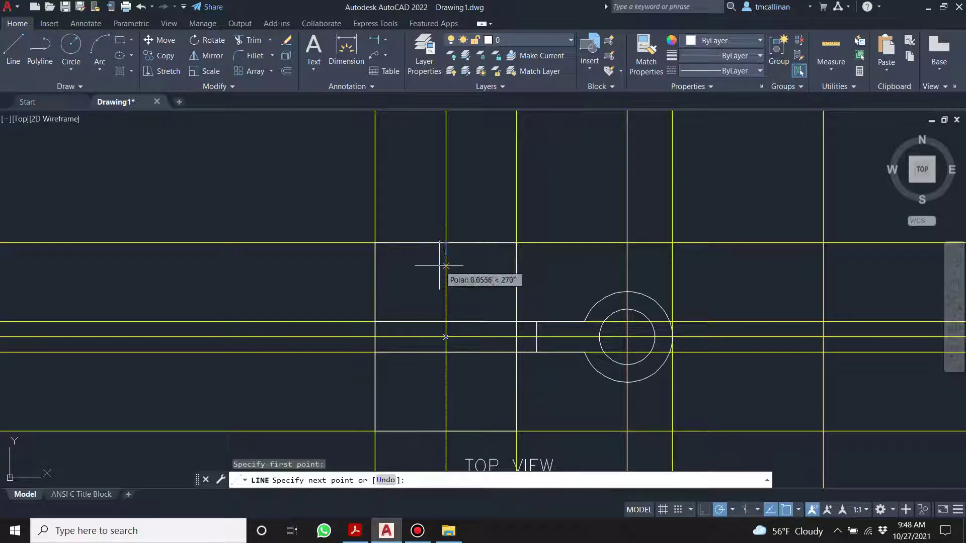
text(15)
key(Return)
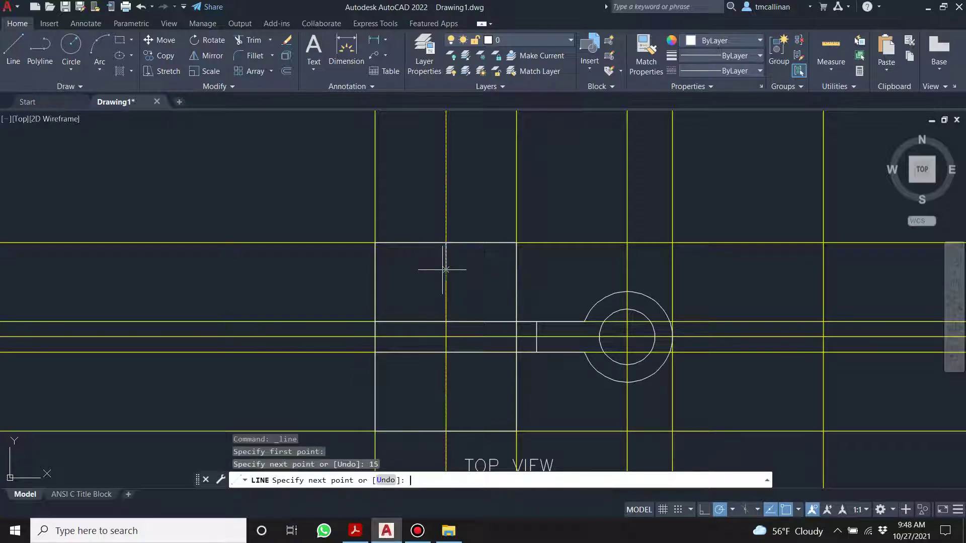
key(Escape)
Draw a 15-long helper line up from the base's lower edge along the hole construction line in the top view
click(22, 43)
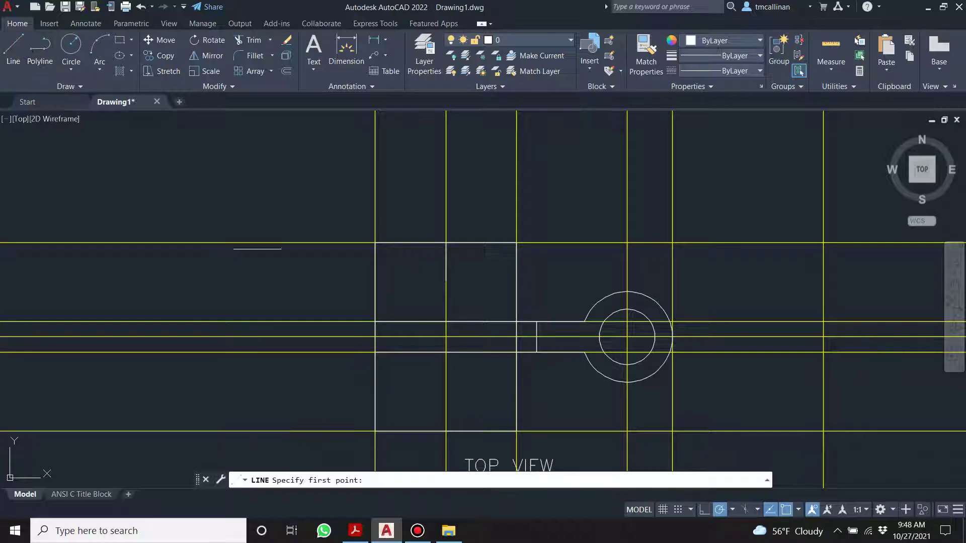
click(446, 431)
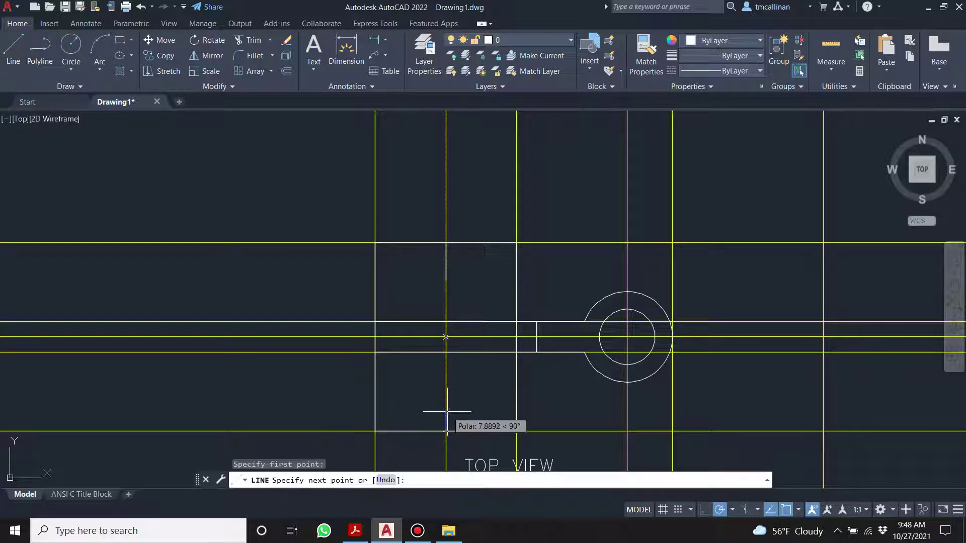
text(15)
key(Return)
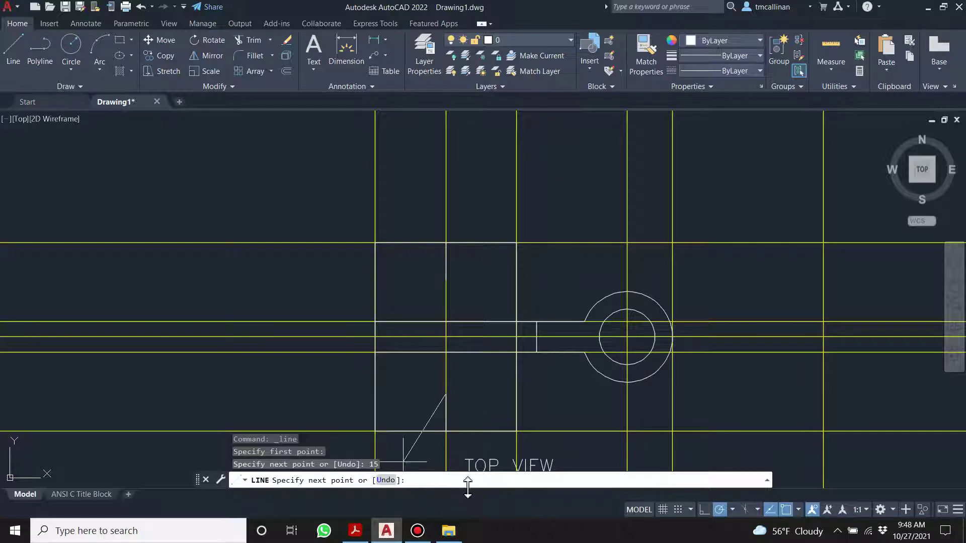
key(Escape)
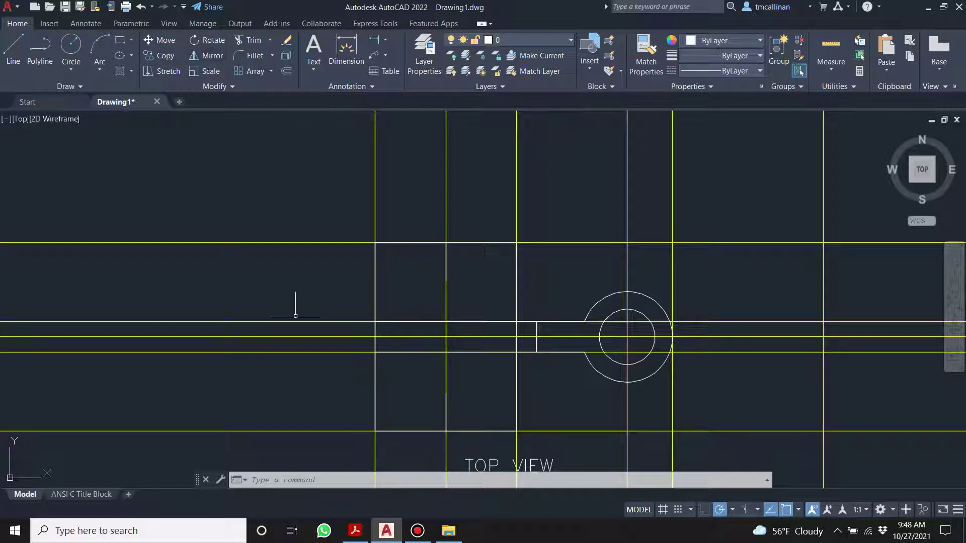
Check the base hole size in the exercises PDF and draw a 12 diameter circle at the upper helper line's end in AutoCAD's top view
click(354, 533)
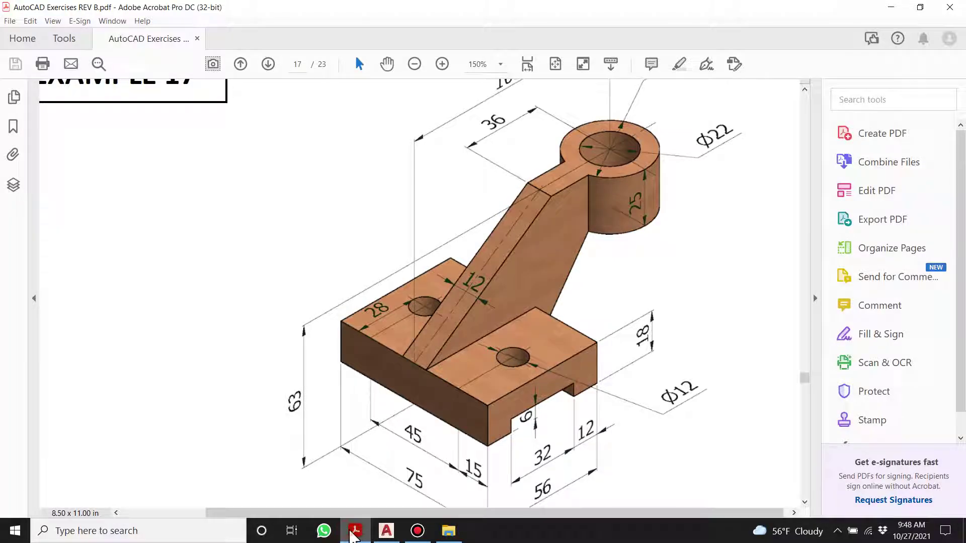
click(395, 533)
click(69, 46)
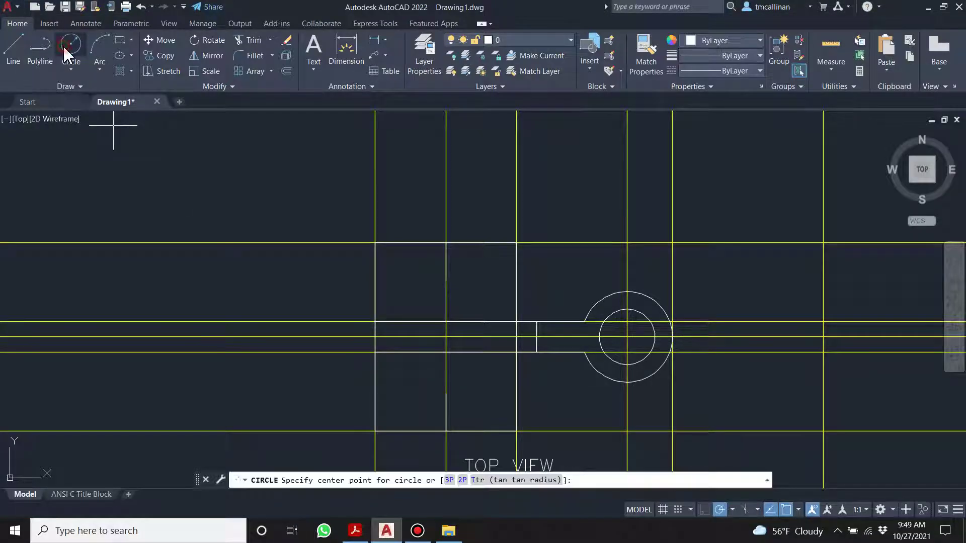
click(447, 281)
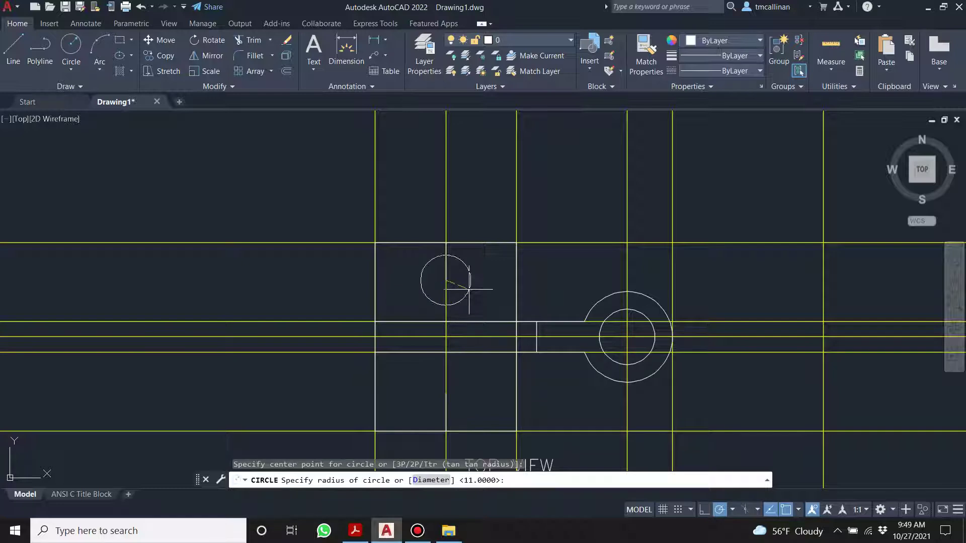
text(d)
key(Return)
text(12)
key(Return)
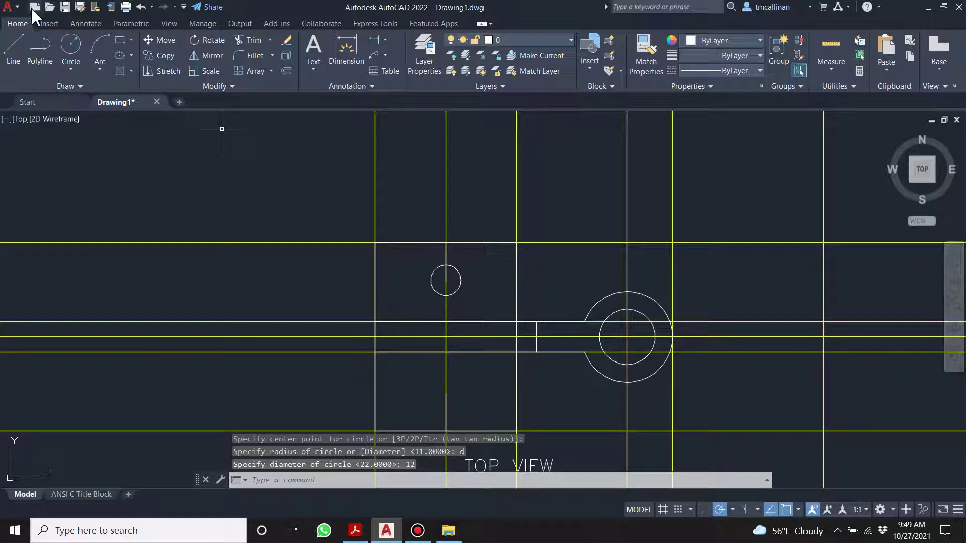
Draw a second 12 diameter circle centered on the free end of the lower helper line in the top view
click(70, 49)
click(446, 394)
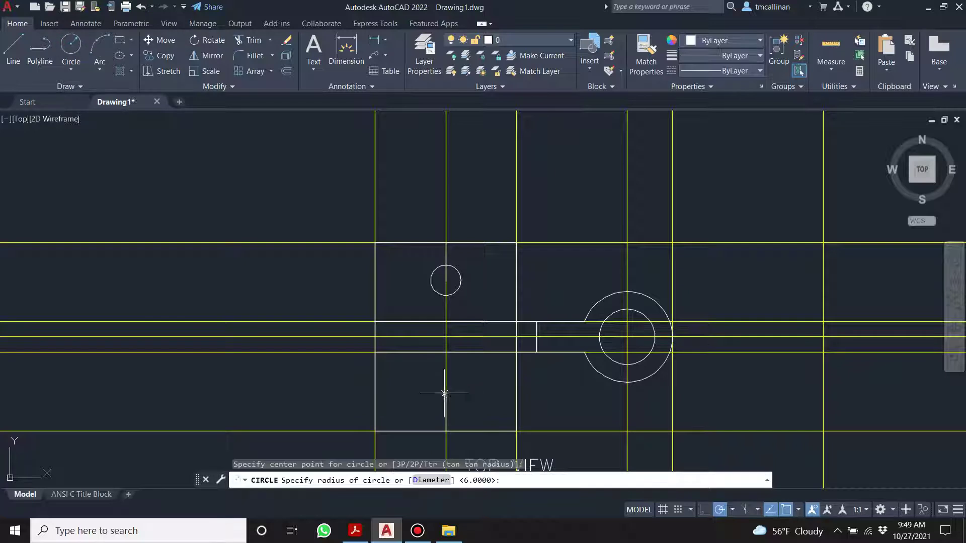
text(d)
key(Return)
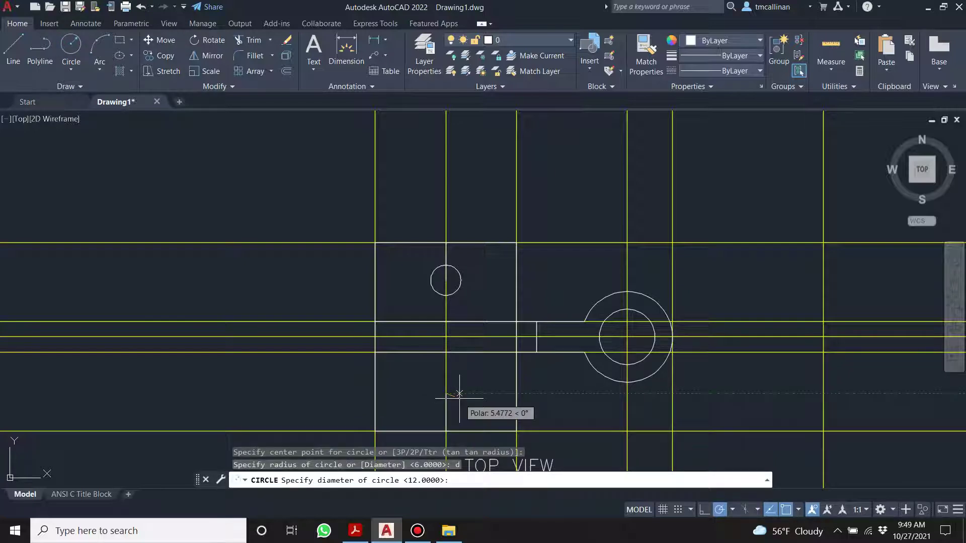
text(12)
key(Return)
key(Escape)
Delete the helper lines used to locate the base holes in the top view
scroll(459, 284, up, 4)
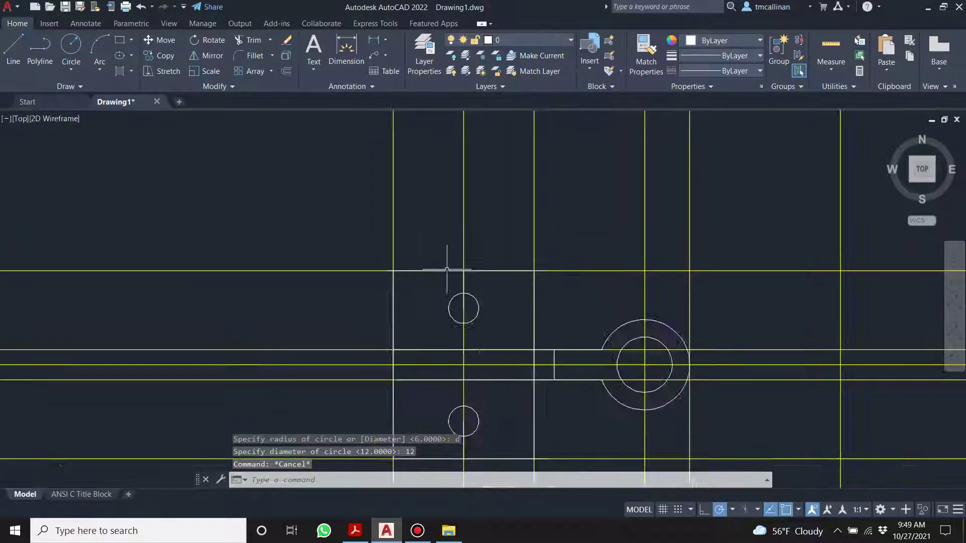
click(467, 287)
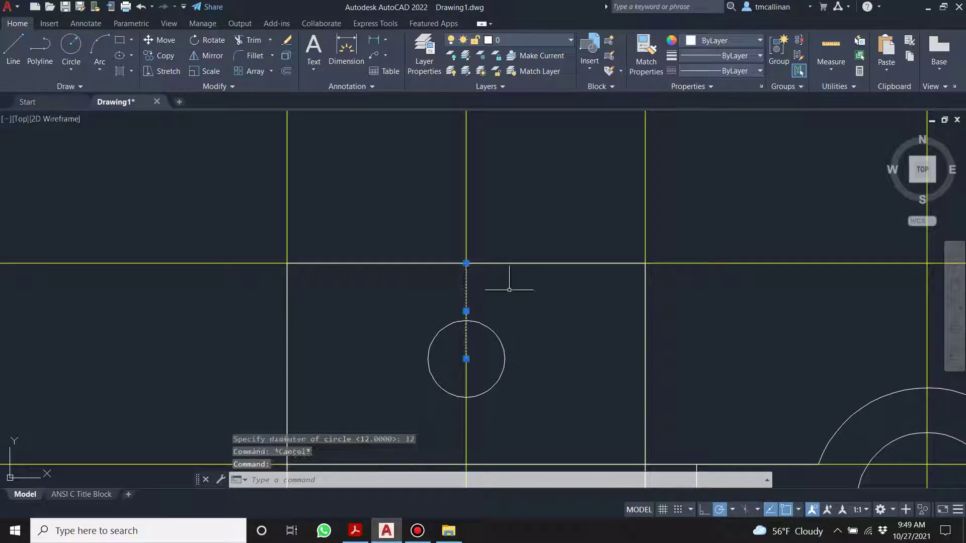
key(Delete)
scroll(524, 295, down, 5)
scroll(499, 393, up, 3)
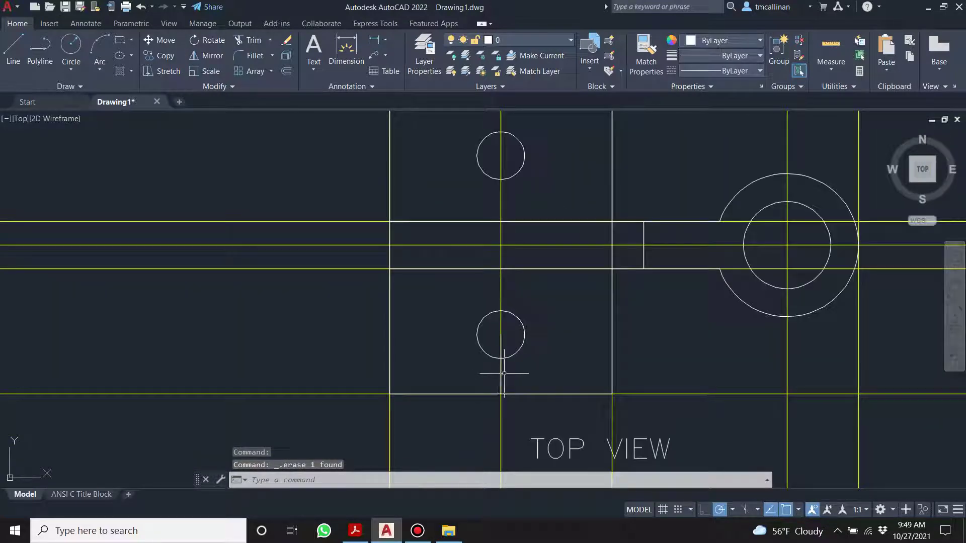
scroll(523, 322, down, 4)
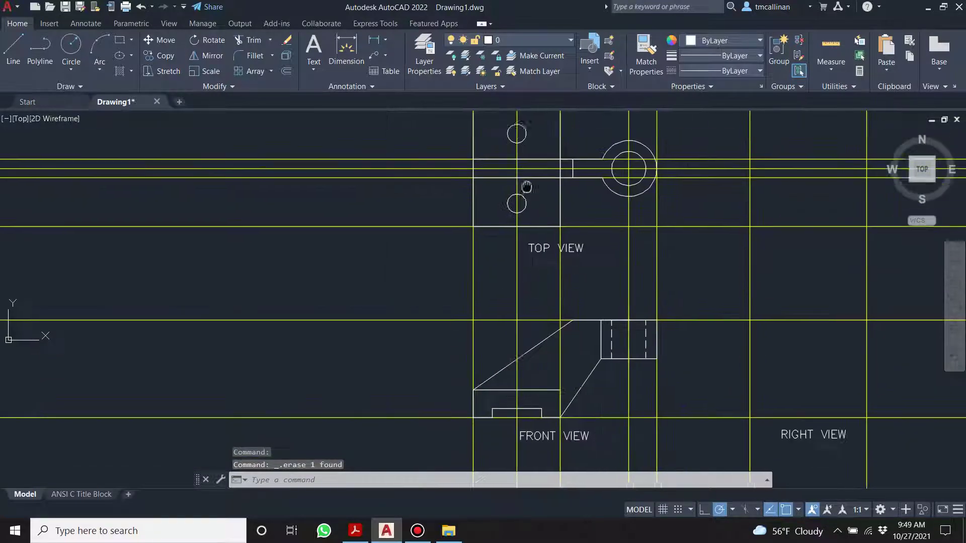
middle_drag(542, 237, 551, 294)
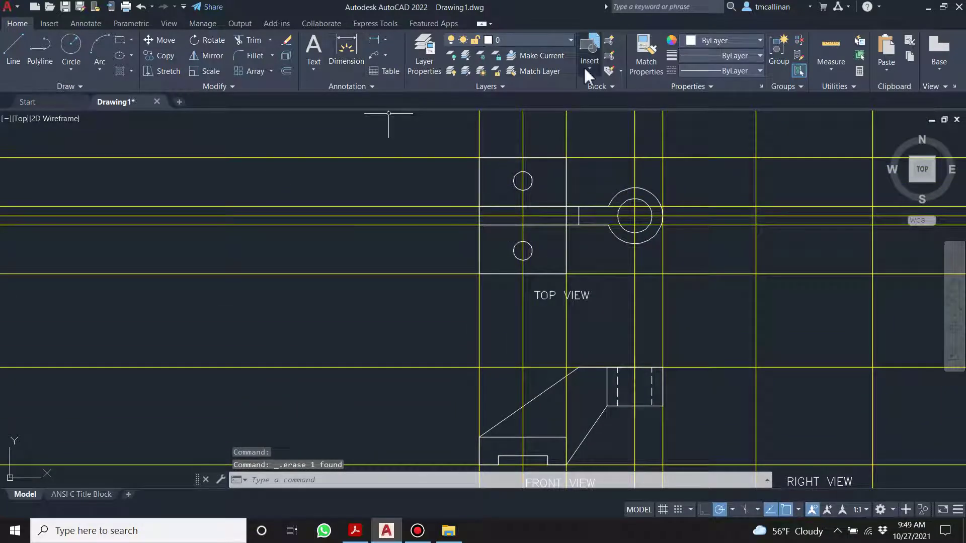
On layer Con1, project a vertical construction line from the right quadrant of the lower base hole through the front view
click(514, 42)
click(526, 75)
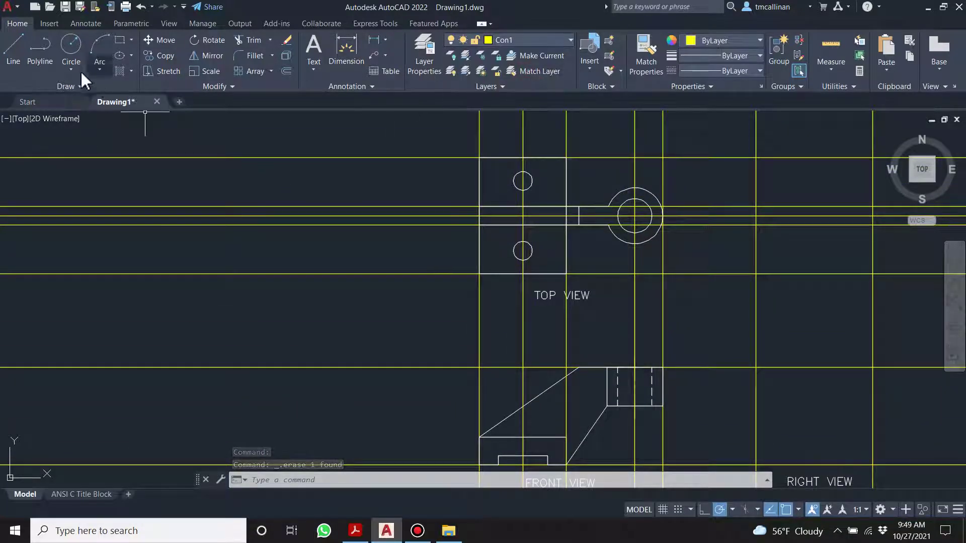
click(74, 88)
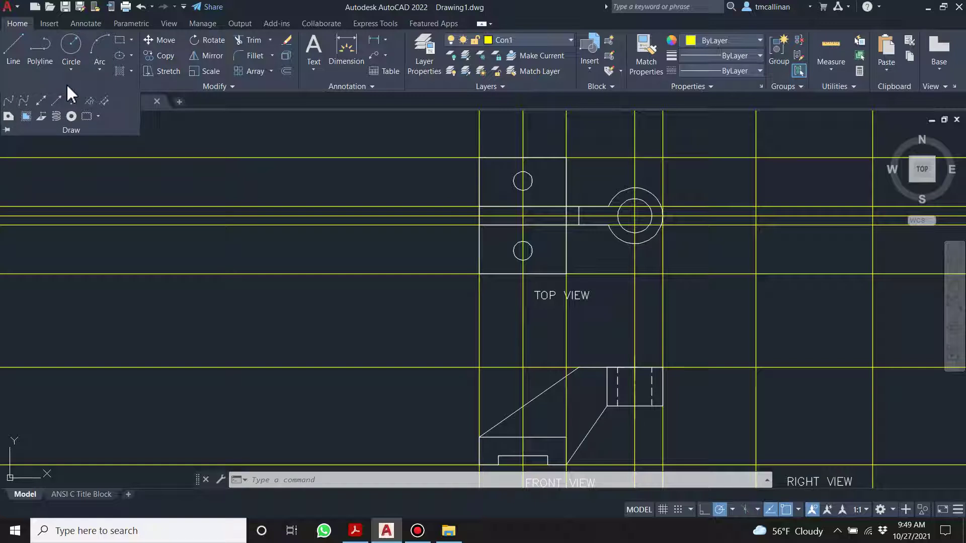
click(41, 101)
scroll(559, 245, up, 2)
click(515, 256)
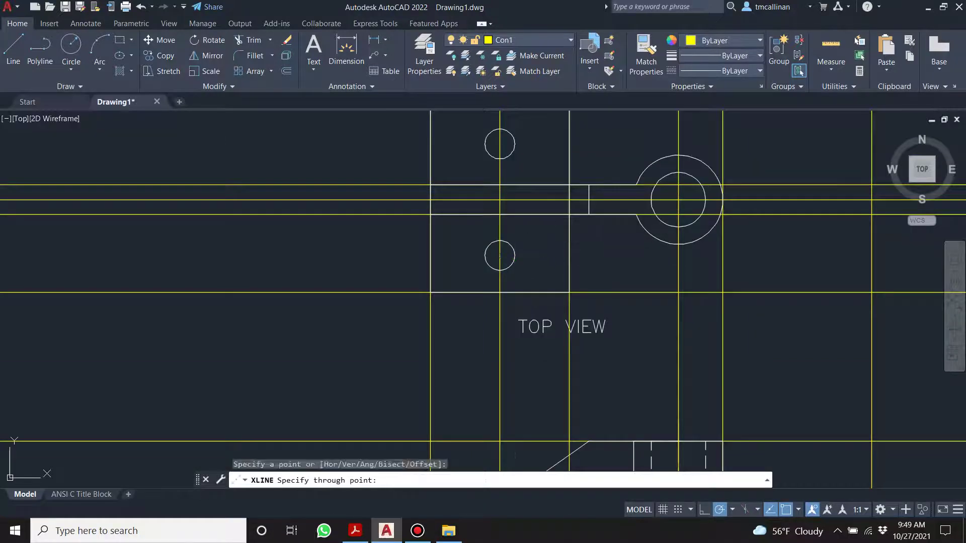
click(515, 332)
key(Escape)
key(Escape)
Project a vertical construction line from the left quadrant of the lower base hole through the front view
click(71, 88)
click(42, 101)
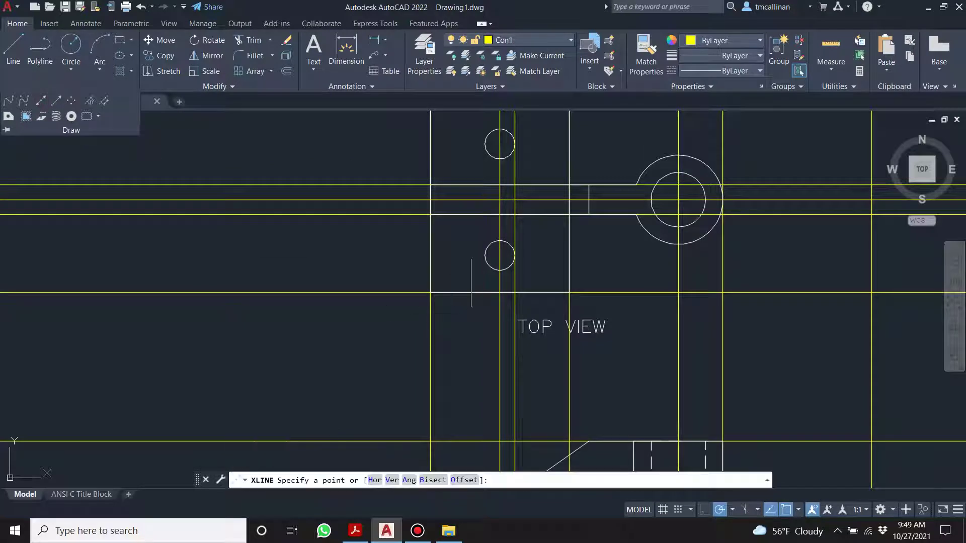
click(485, 256)
click(485, 353)
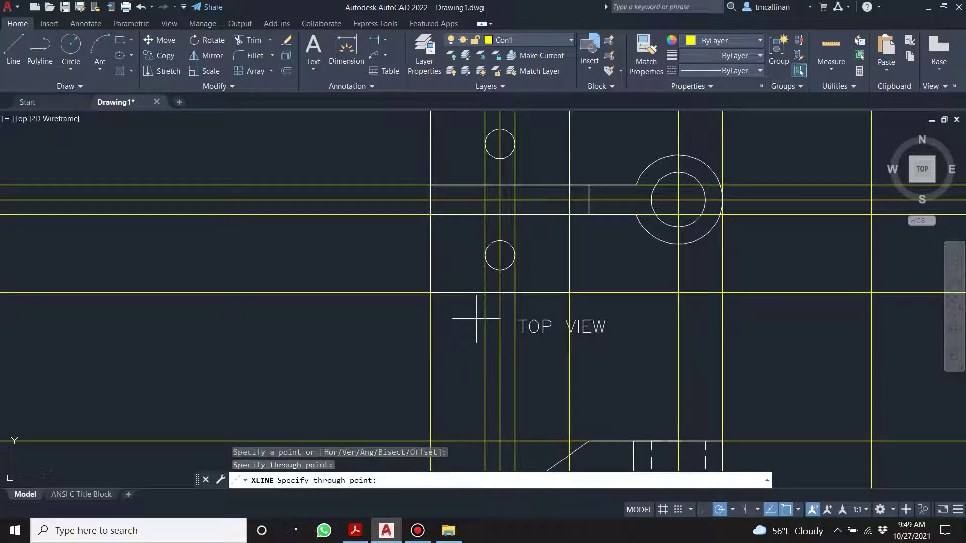
key(Escape)
Make HIDDEN the current layer for the base hole edges in the front view
scroll(456, 251, down, 3)
scroll(423, 263, up, 3)
scroll(424, 262, up, 3)
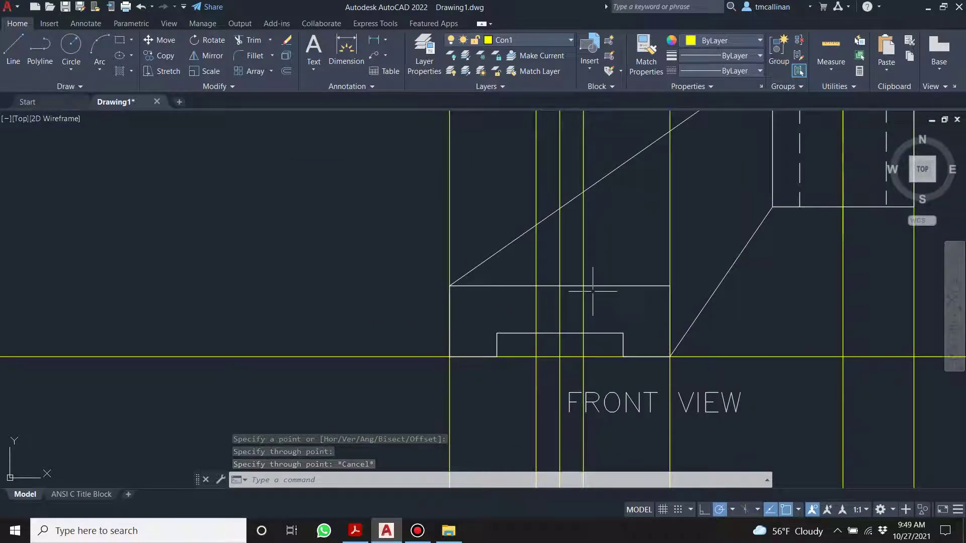
scroll(583, 292, down, 4)
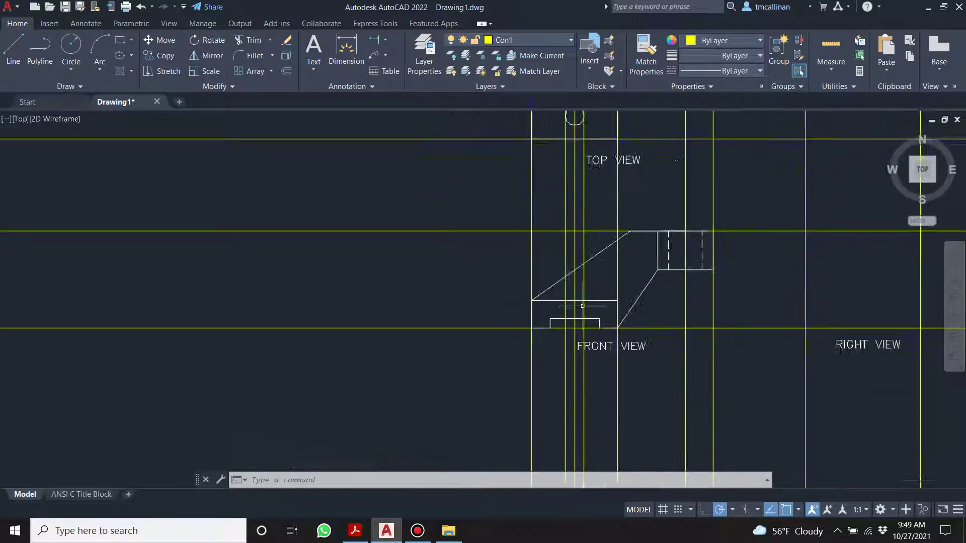
scroll(544, 216, up, 5)
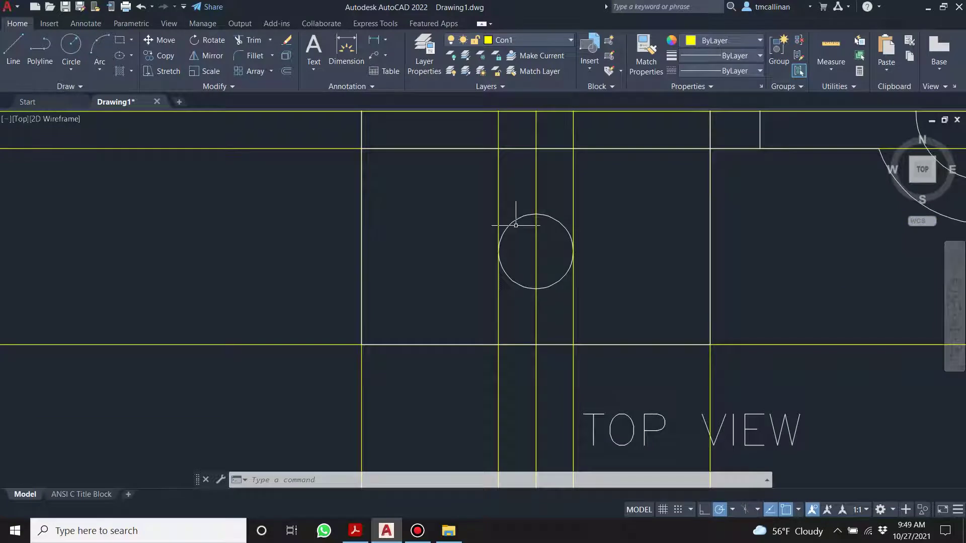
scroll(512, 215, down, 3)
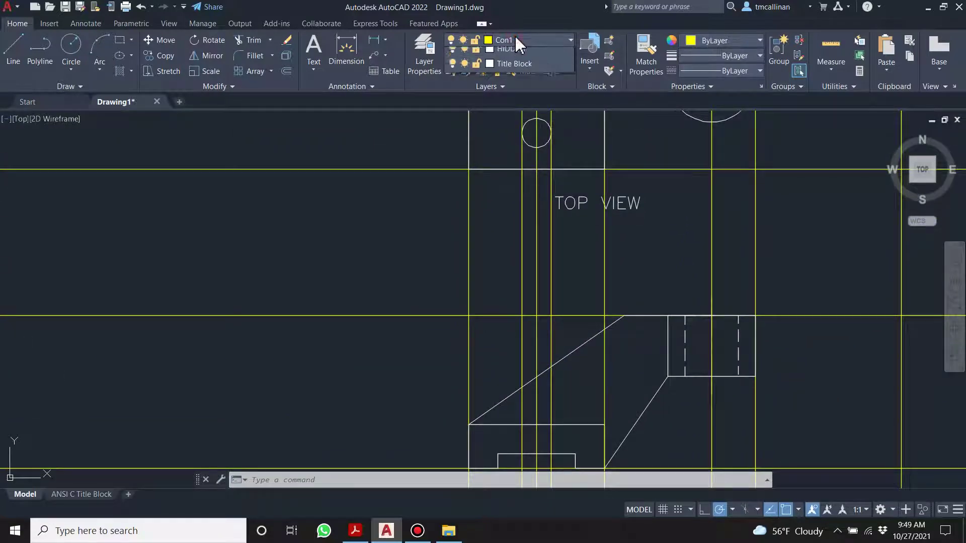
click(515, 40)
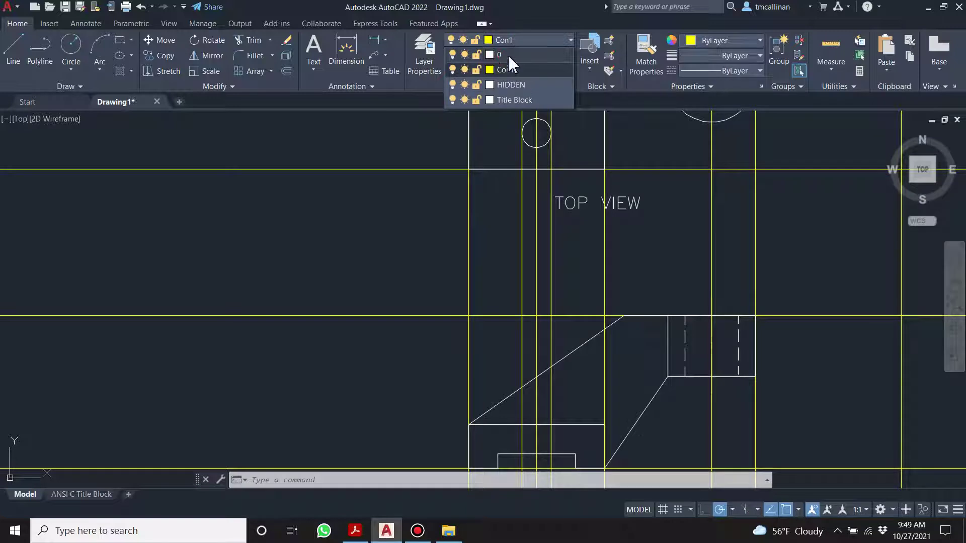
click(511, 65)
click(496, 56)
click(504, 40)
click(513, 85)
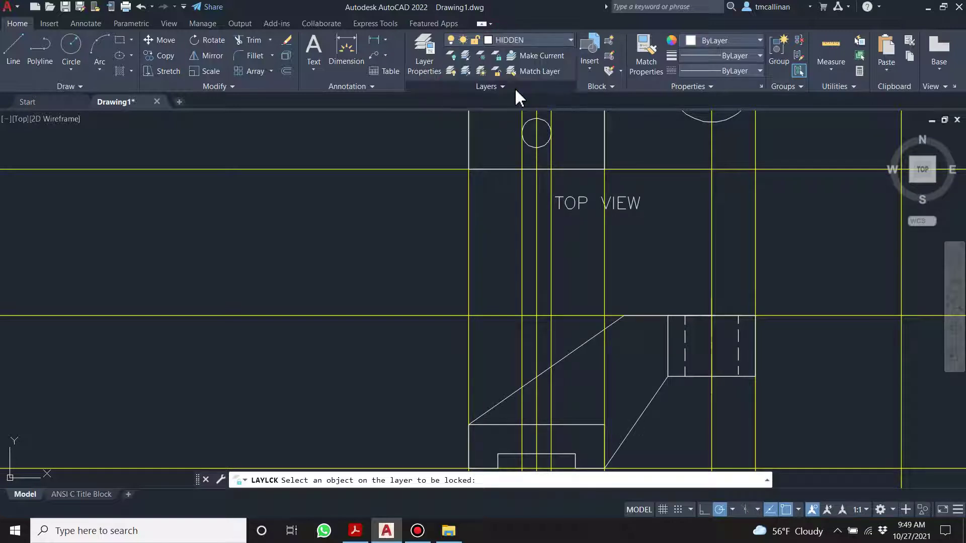
Draw both hidden hole edges in the front view along the projected lines, from the base's top edge to the top of the slot
click(12, 50)
mouse_move(548, 334)
middle_down()
mouse_move(572, 191)
mouse_move(507, 221)
middle_up()
scroll(541, 298, up, 4)
click(550, 281)
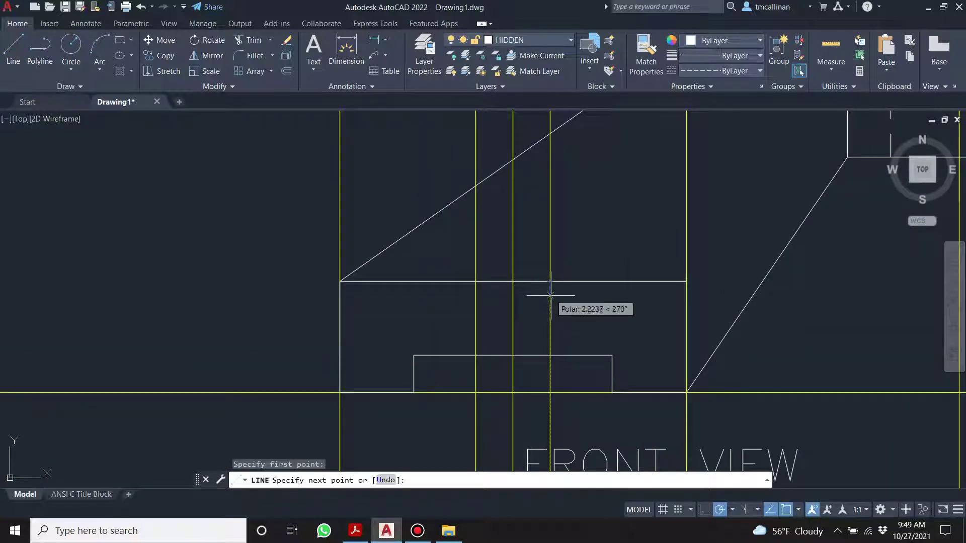
click(550, 355)
key(Escape)
click(13, 51)
click(476, 282)
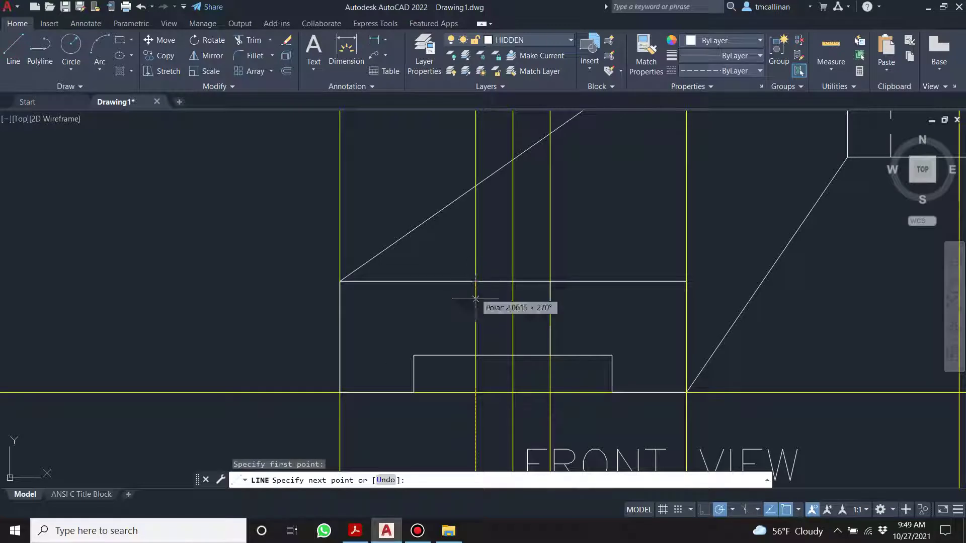
click(476, 355)
key(Escape)
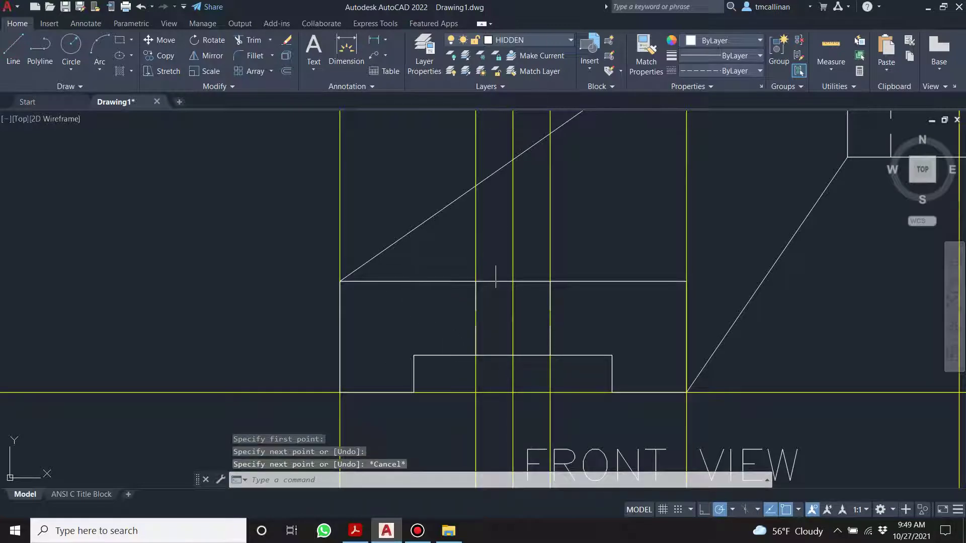
Set the global linetype scale factor to 25 for the hidden lines
scroll(520, 317, up, 2)
text(linetype )
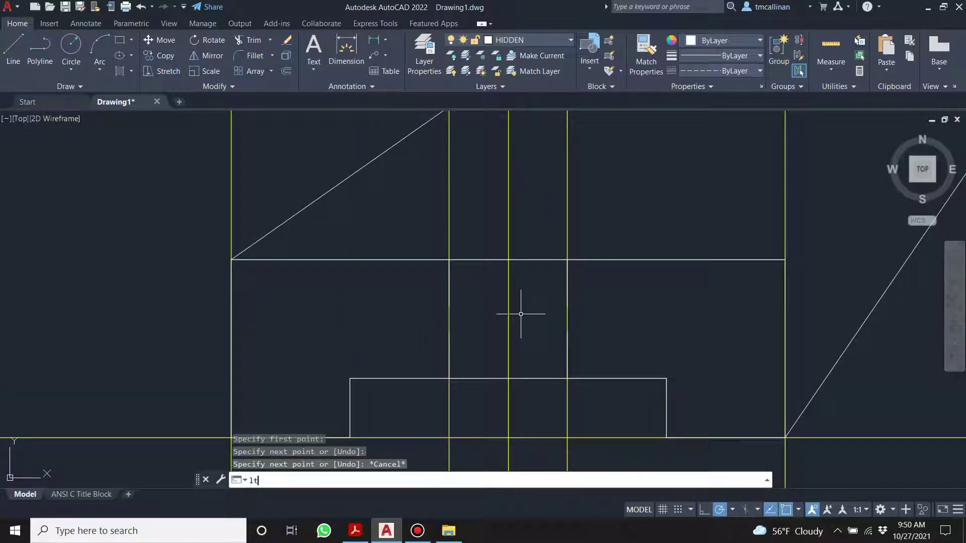
text(scale)
key(Return)
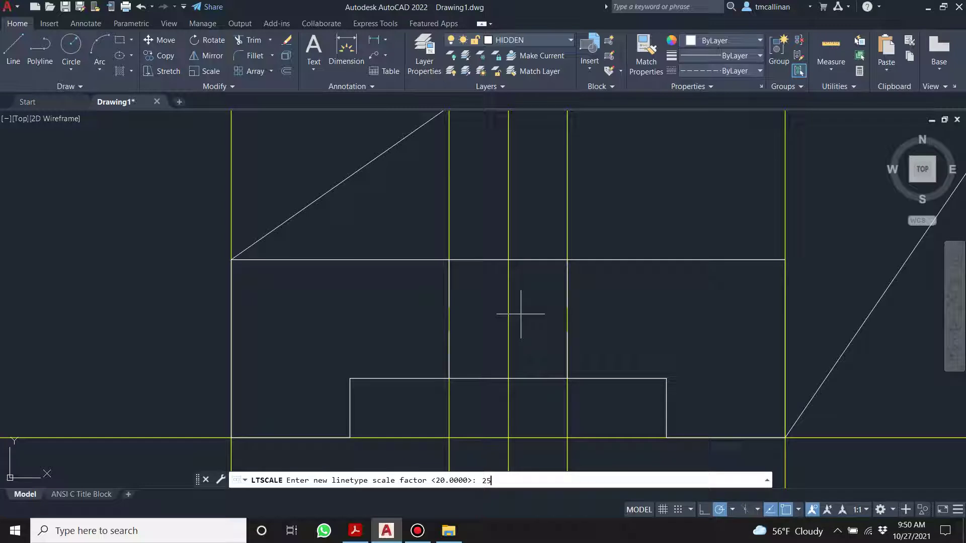
key(Return)
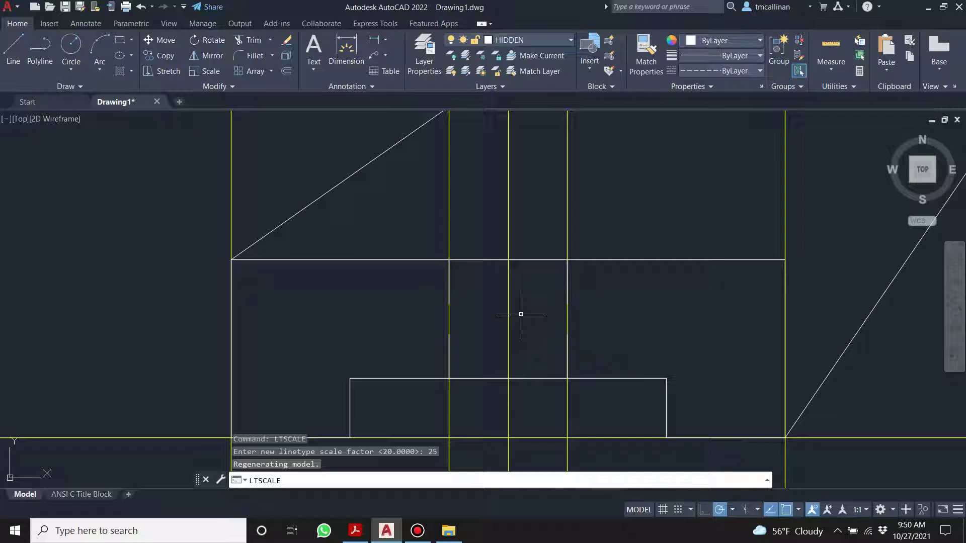
Set the global linetype scale factor to 15 for the hidden lines
key(Return)
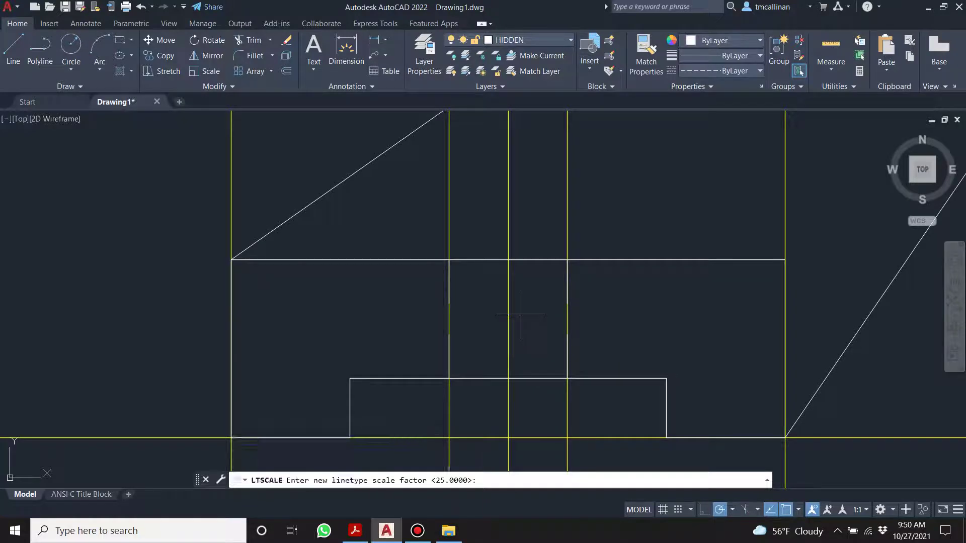
text(15)
key(Return)
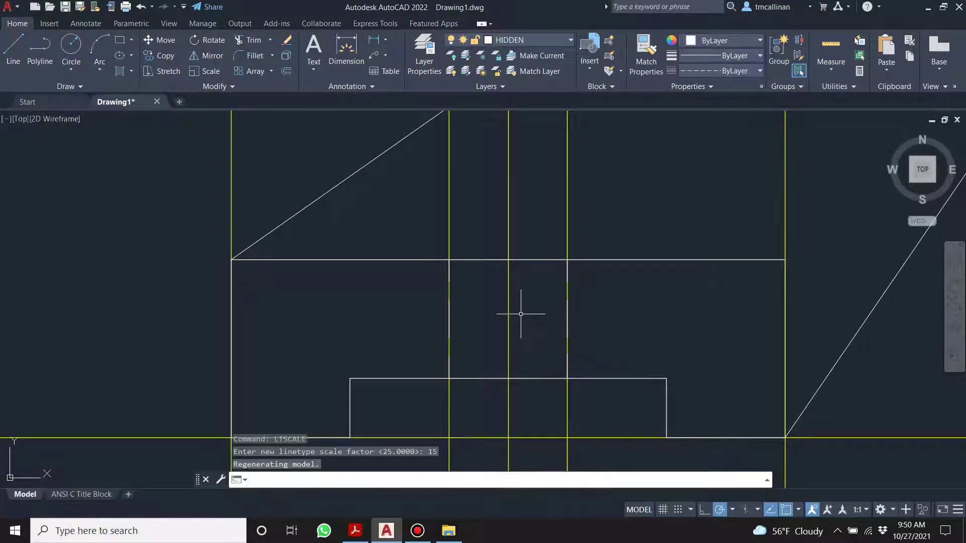
key(Escape)
Compare the top and front views with the Example 17 pictorial in the exercises PDF, checking the base holes and the bottom slot
scroll(521, 314, down, 5)
mouse_move(528, 183)
middle_down()
mouse_move(474, 199)
mouse_move(484, 244)
middle_up()
scroll(474, 199, down, 2)
scroll(460, 183, up, 2)
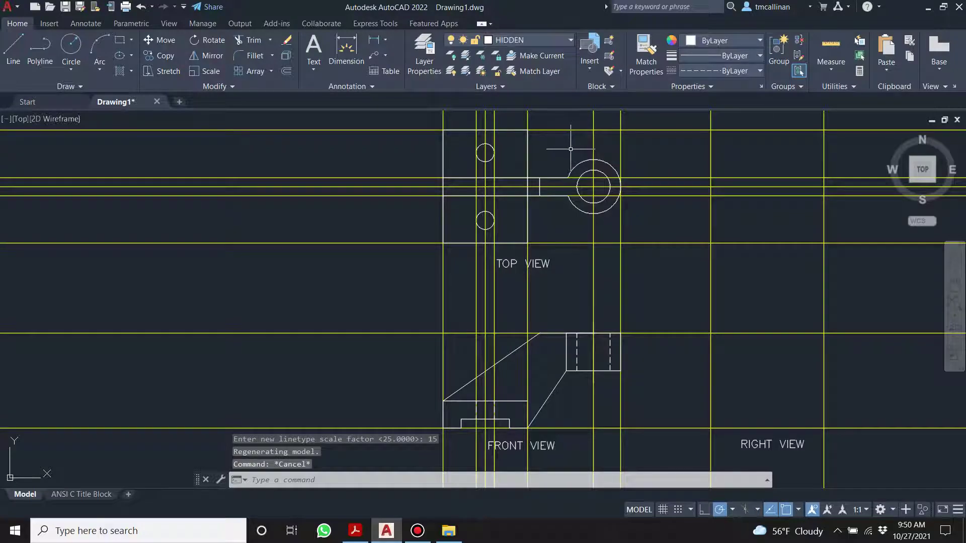
click(355, 531)
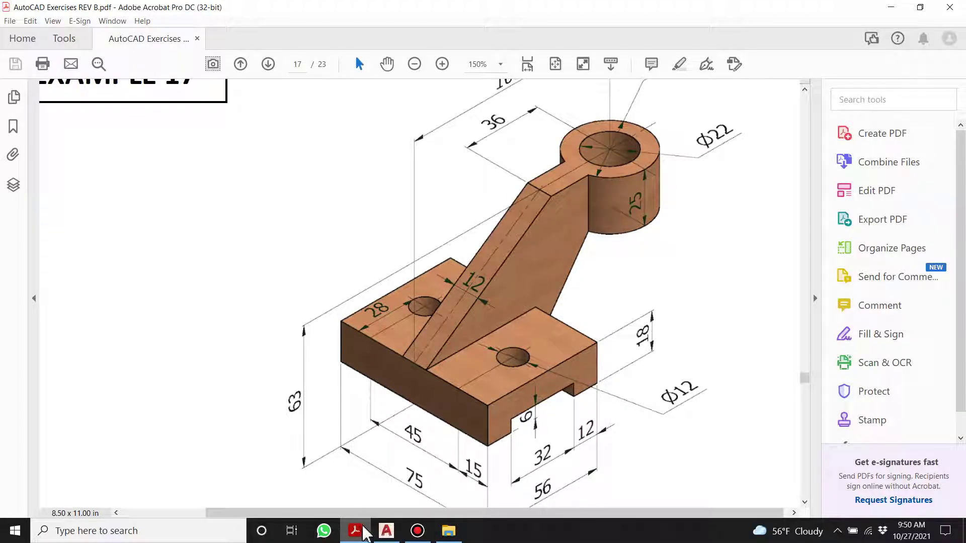
click(386, 531)
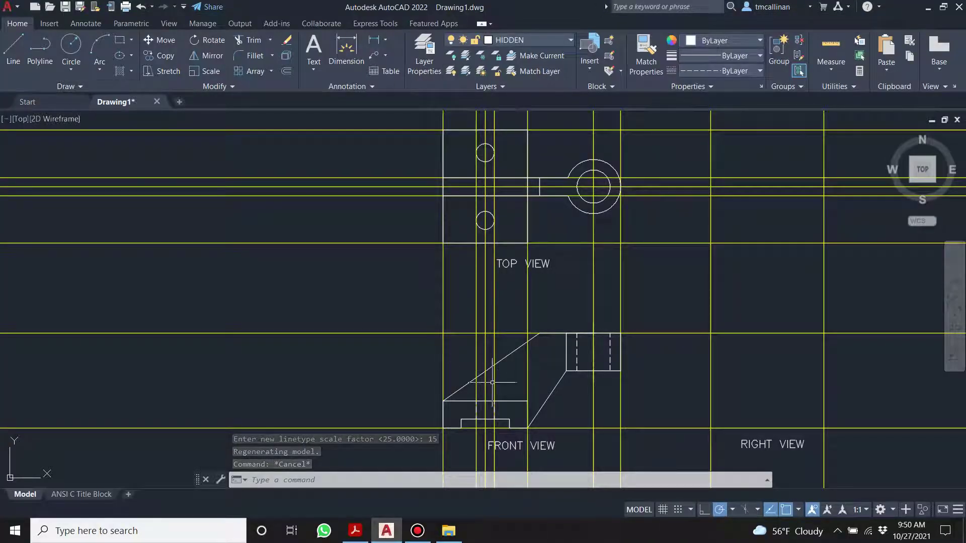
scroll(460, 428, up, 4)
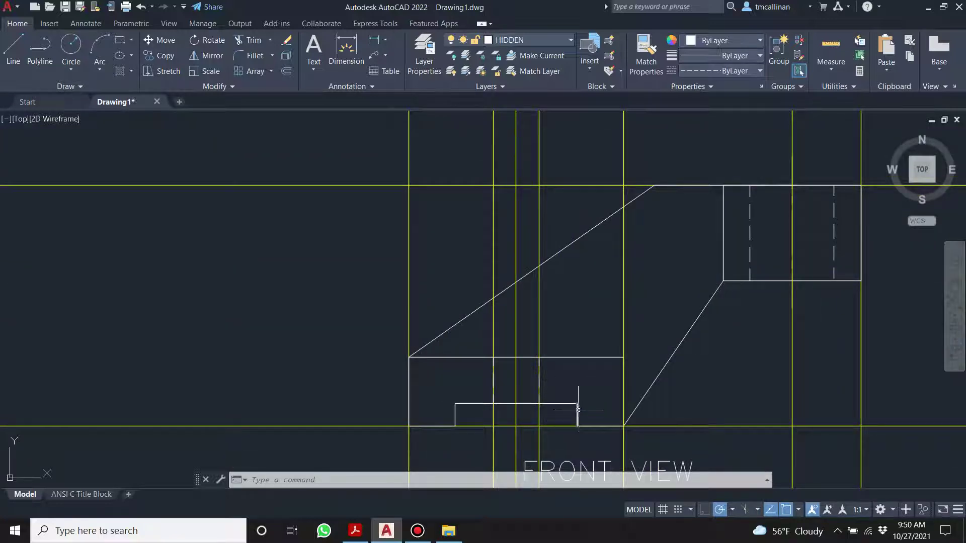
scroll(503, 383, down, 2)
scroll(535, 285, up, 3)
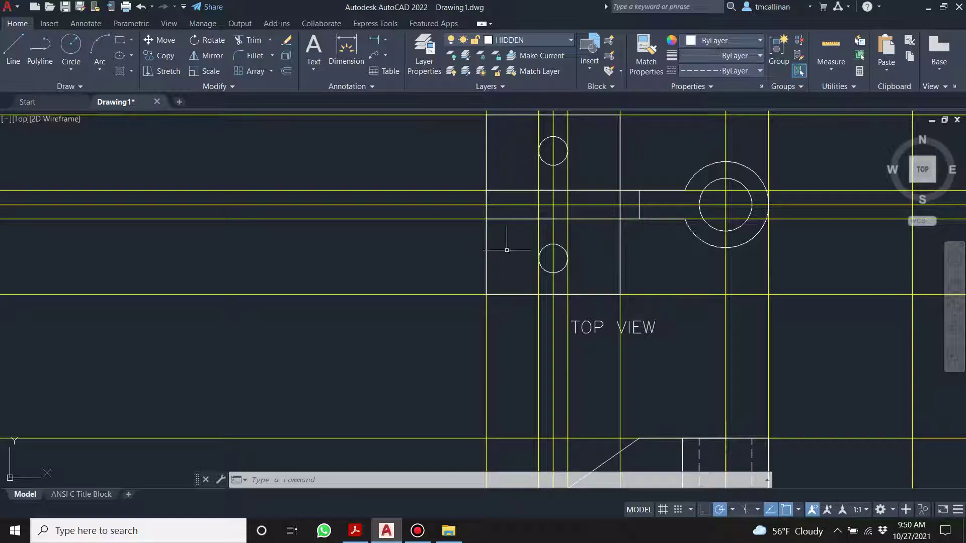
click(355, 531)
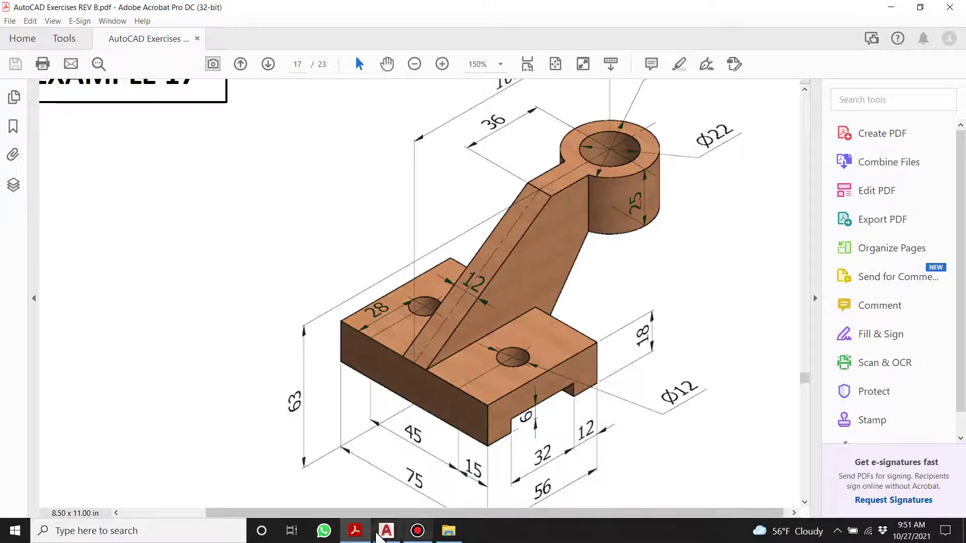
click(387, 532)
click(356, 531)
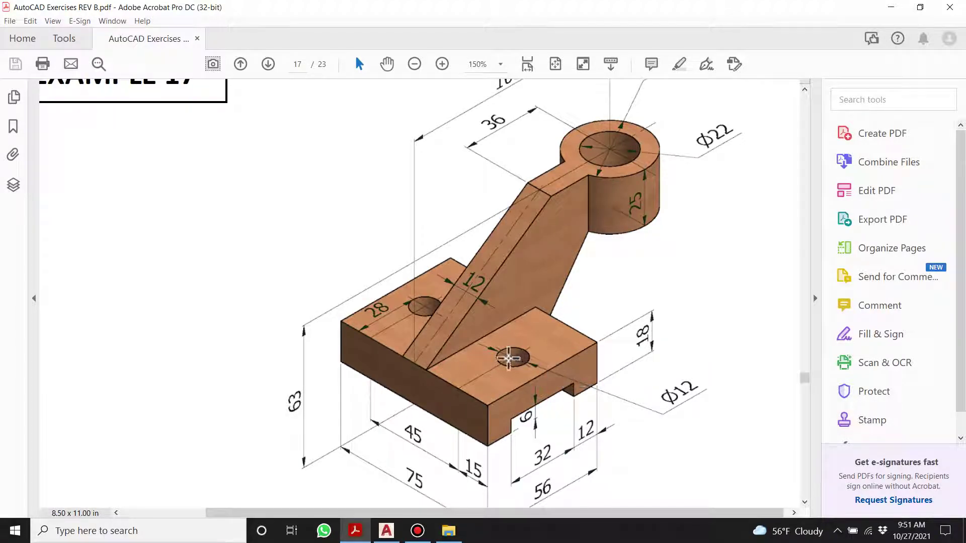
click(551, 385)
click(387, 531)
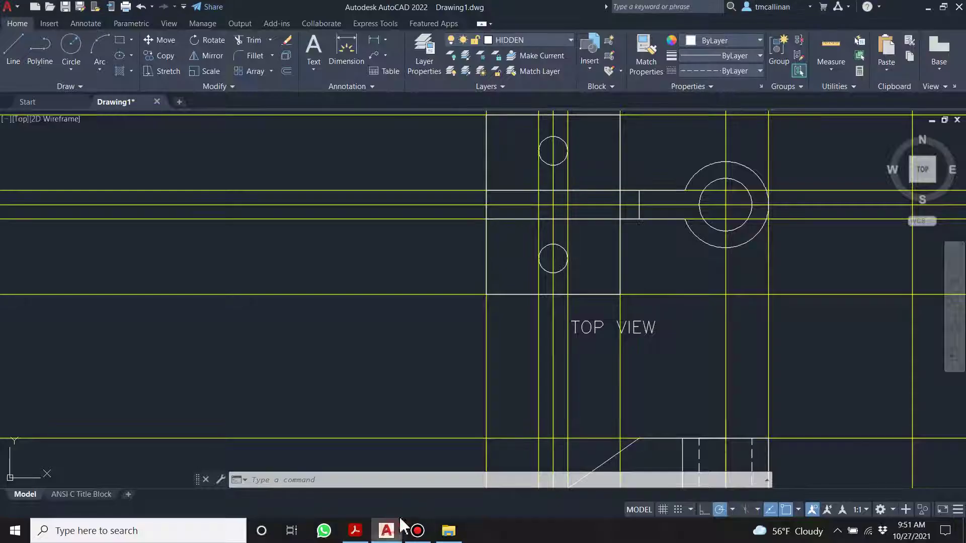
Back in AutoCAD, make Con1 current and project a vertical construction line from the front view slot's right edge through the top view
scroll(501, 339, down, 2)
middle_drag(508, 332, 509, 257)
scroll(517, 221, up, 4)
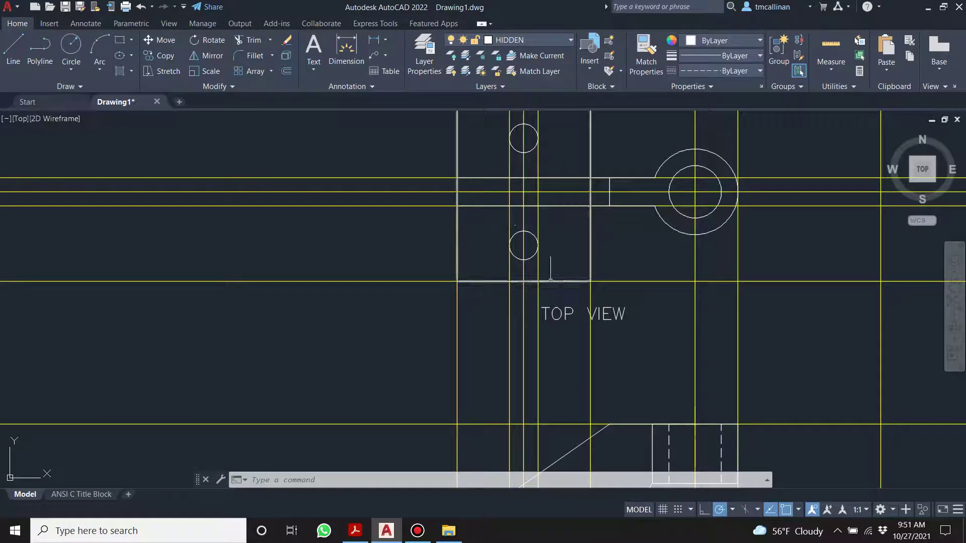
click(491, 40)
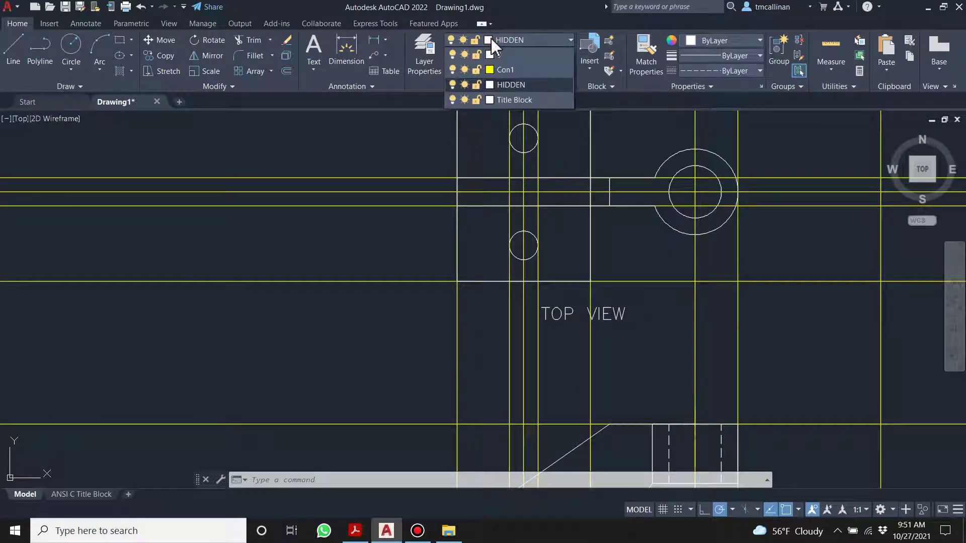
click(503, 55)
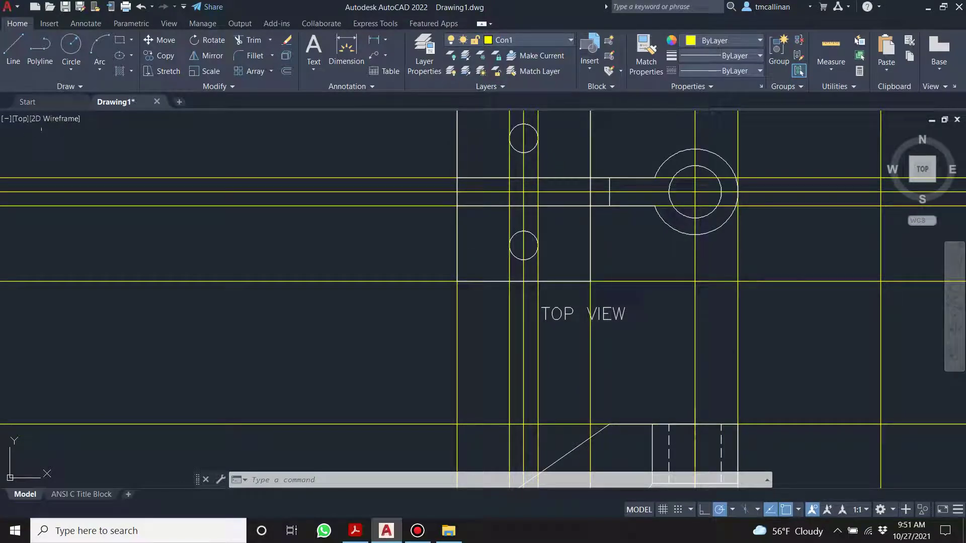
click(43, 86)
click(41, 101)
scroll(239, 162, down, 3)
scroll(353, 327, up, 4)
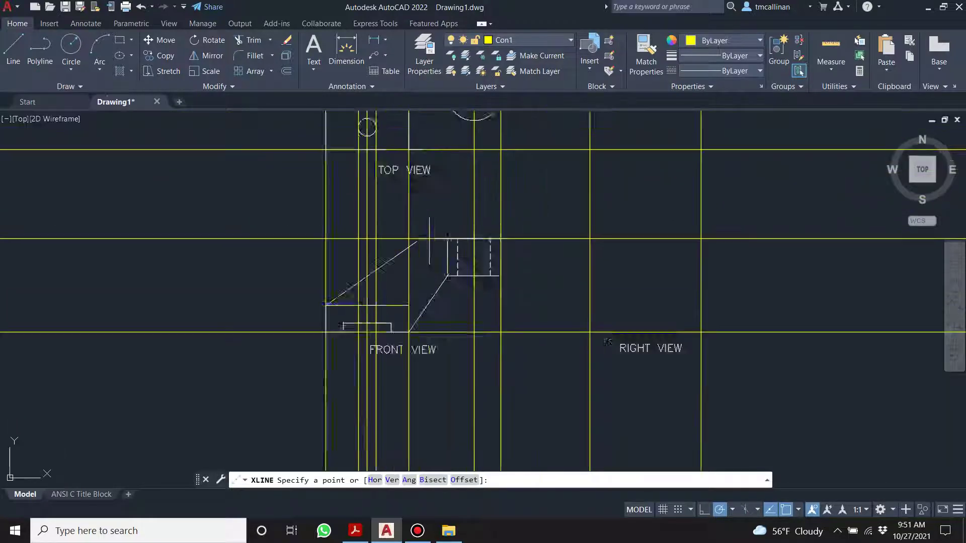
click(366, 372)
click(367, 307)
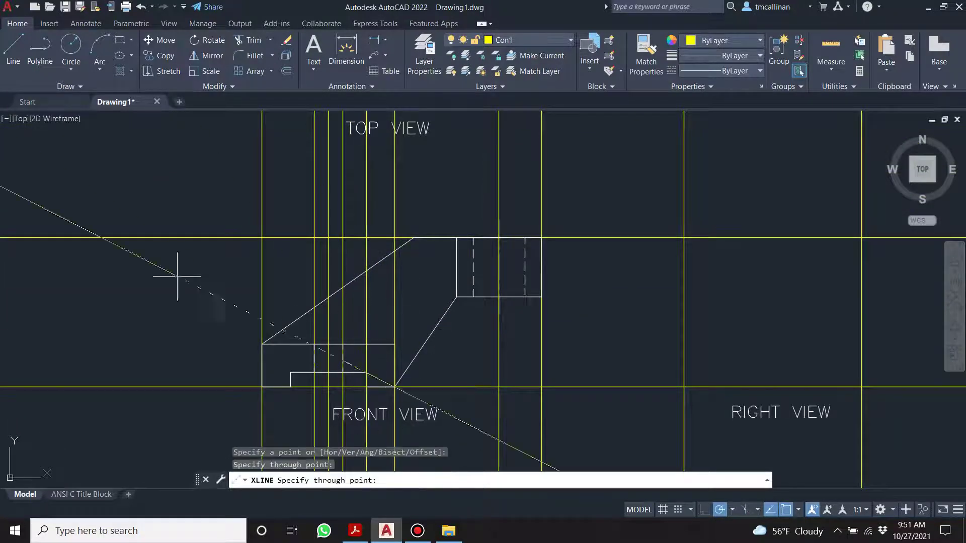
key(Escape)
Project a vertical construction line from the front view slot's left edge through the top view
click(60, 89)
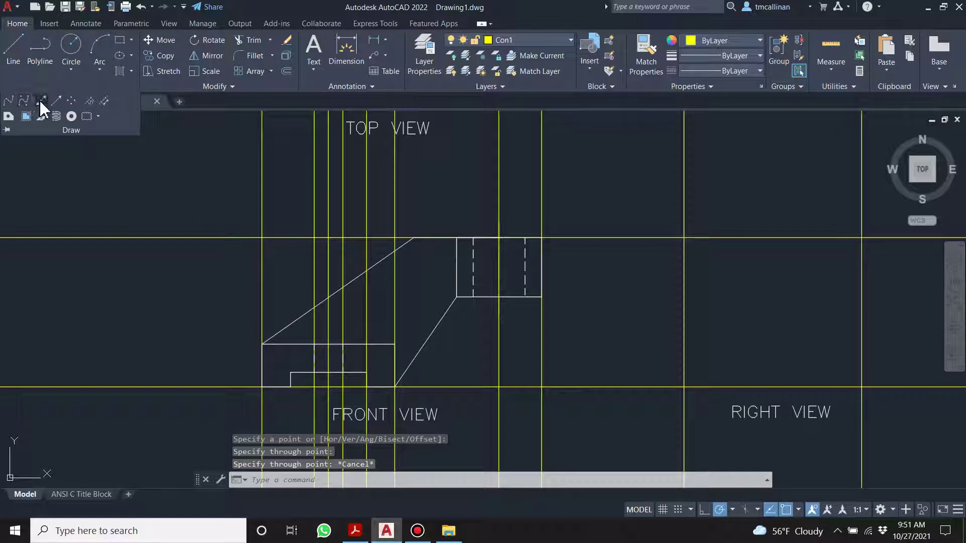
click(40, 104)
click(290, 374)
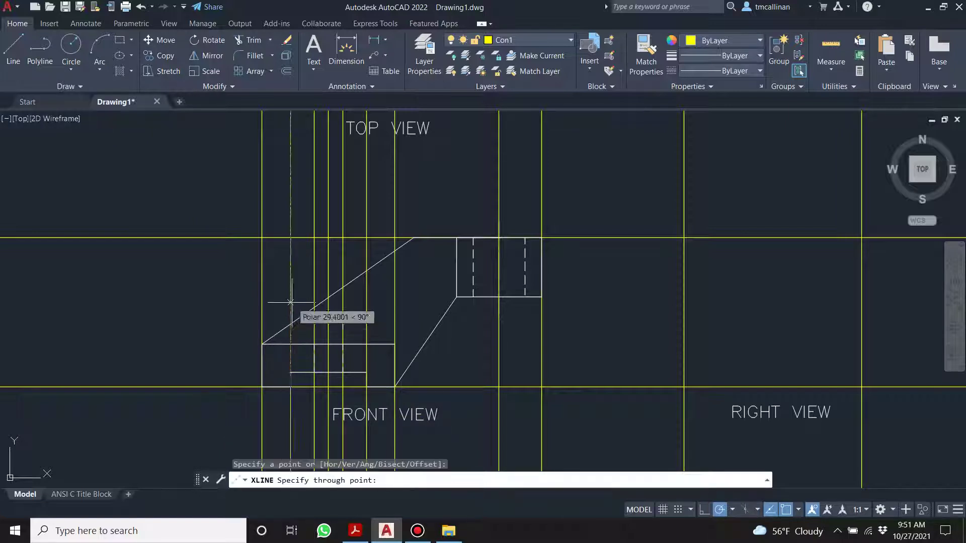
click(291, 314)
key(Escape)
Make HIDDEN the current layer and draw the slot's left hidden edge across the full depth of the base in the top view
middle_drag(286, 145, 394, 300)
scroll(393, 301, up, 2)
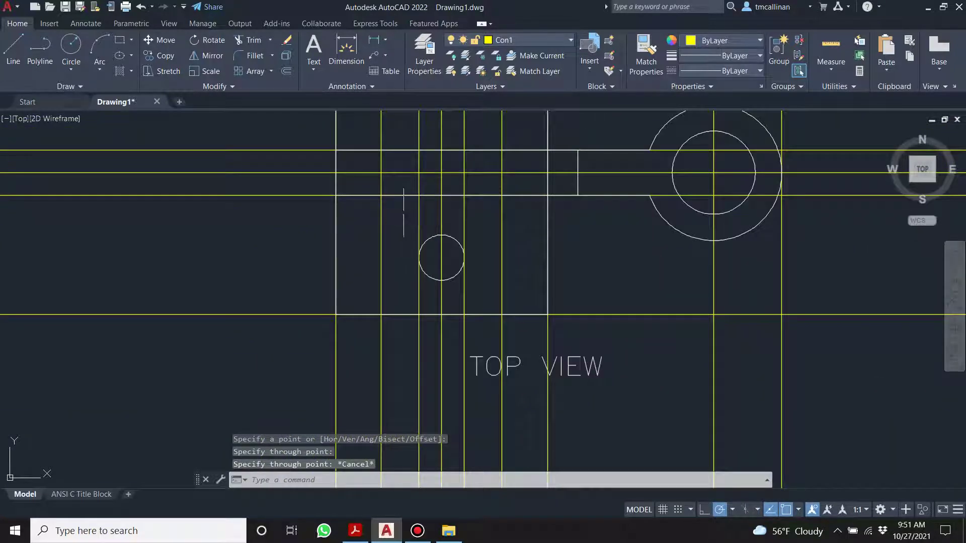
middle_drag(403, 226, 413, 329)
click(516, 41)
click(511, 86)
click(12, 48)
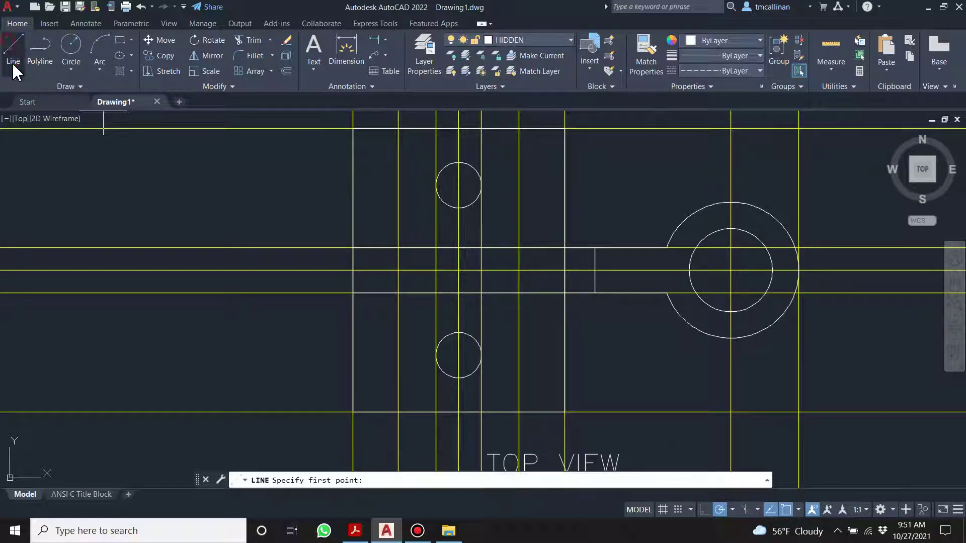
click(398, 411)
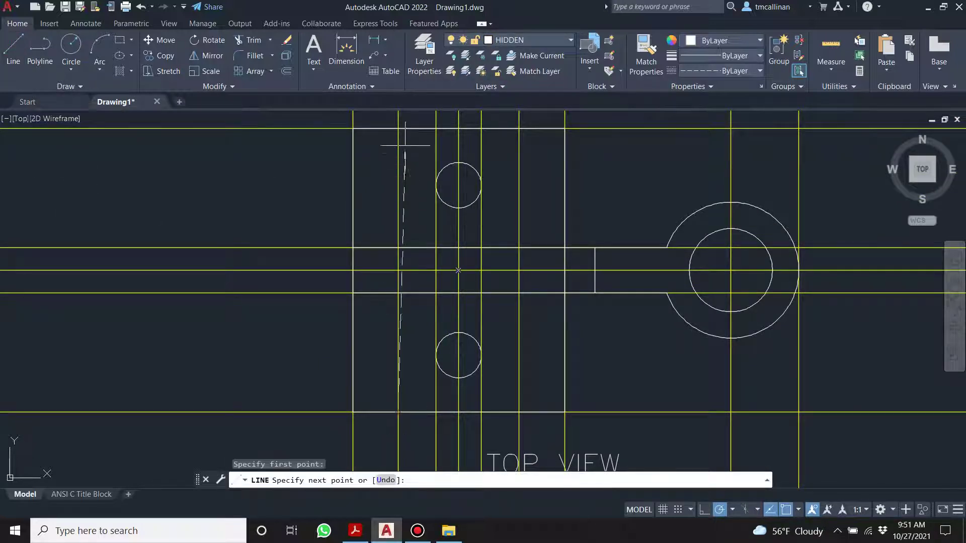
click(398, 128)
key(Escape)
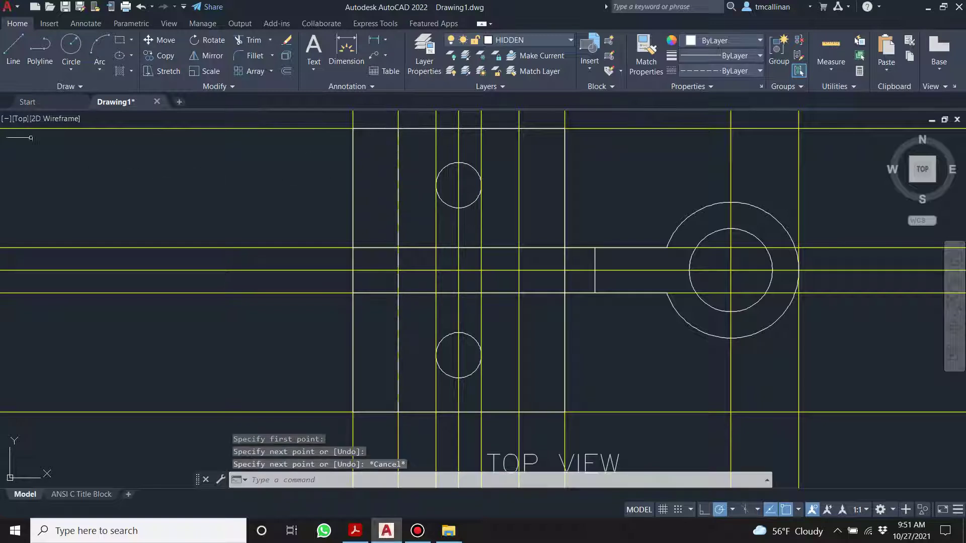
Draw the slot's right hidden edge across the full depth of the base in the top view
click(31, 86)
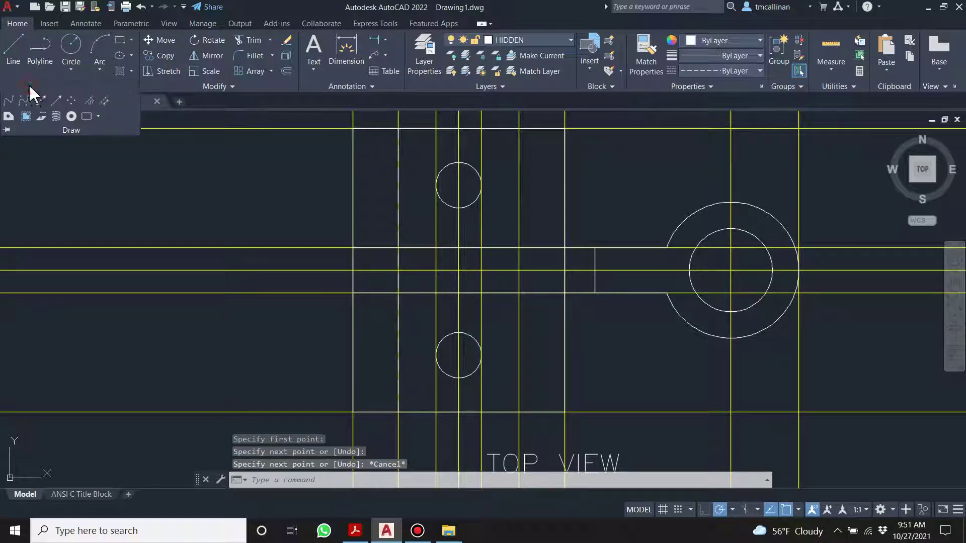
click(17, 50)
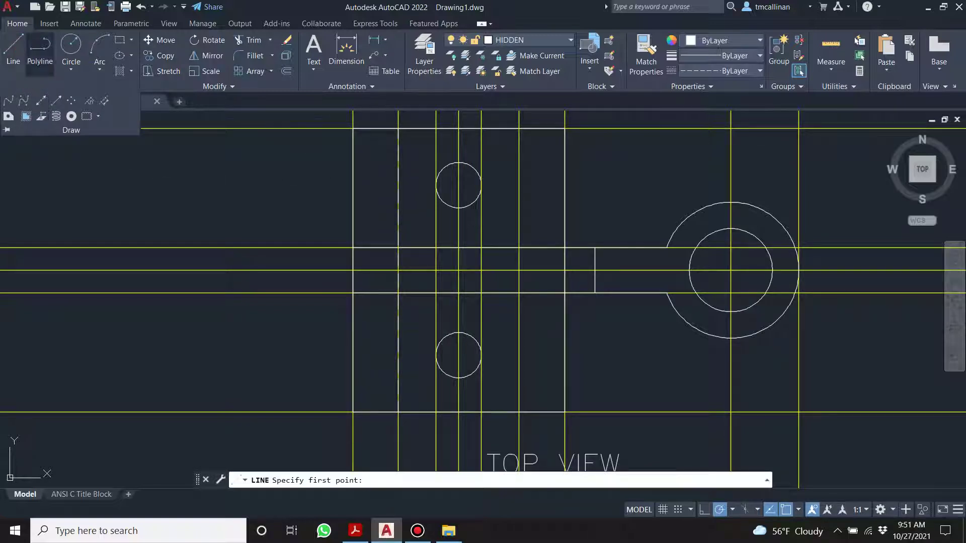
click(519, 412)
click(519, 128)
key(Escape)
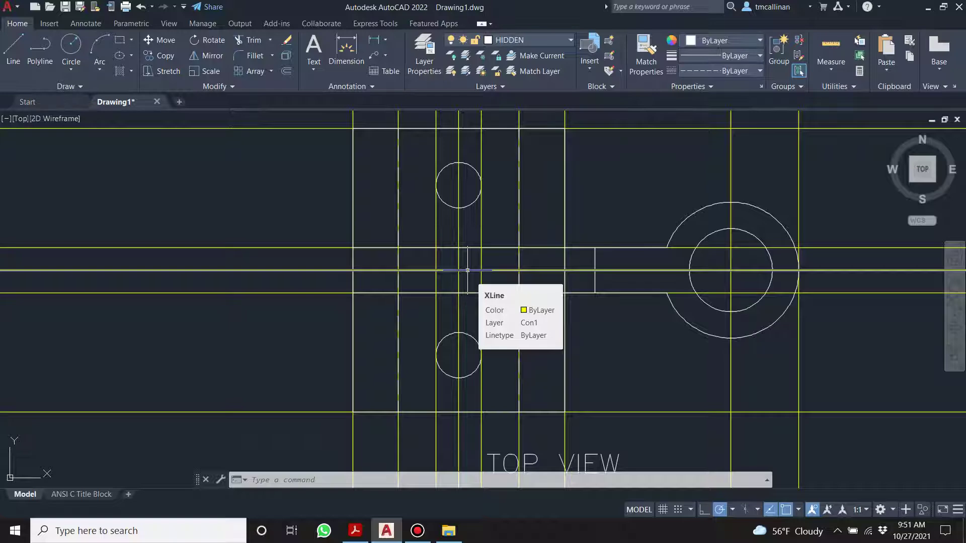
Examine the front and top views for missing edges around the slot, the rib and the cylindrical boss
scroll(468, 270, down, 4)
middle_drag(535, 441, 535, 344)
scroll(548, 371, up, 4)
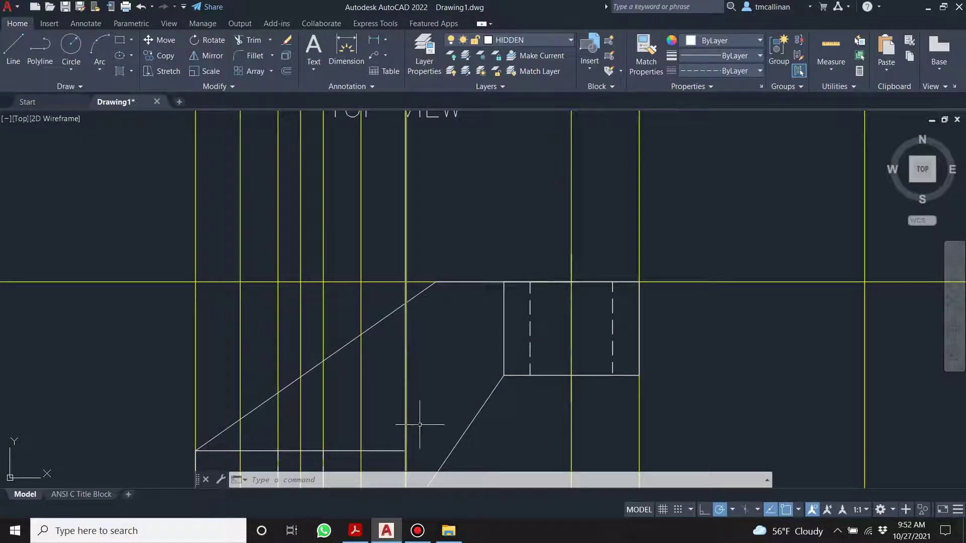
scroll(442, 391, down, 2)
middle_drag(464, 338, 566, 324)
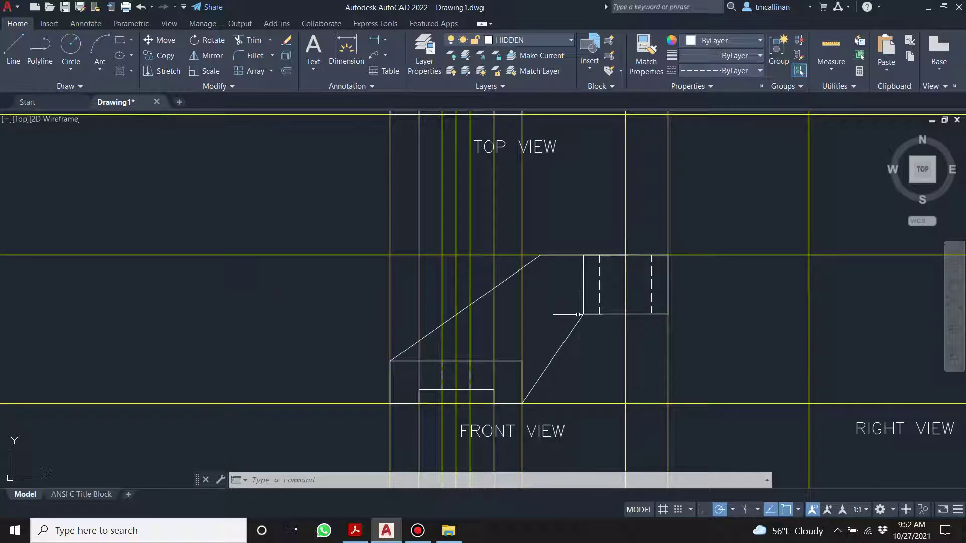
scroll(581, 308, up, 4)
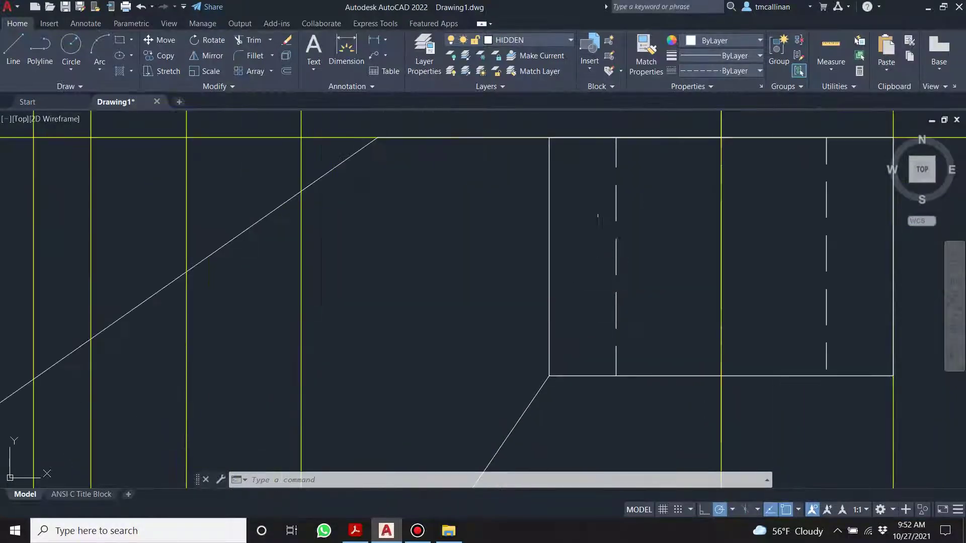
scroll(767, 225, down, 2)
scroll(734, 259, down, 2)
middle_drag(619, 233, 578, 329)
scroll(617, 339, up, 2)
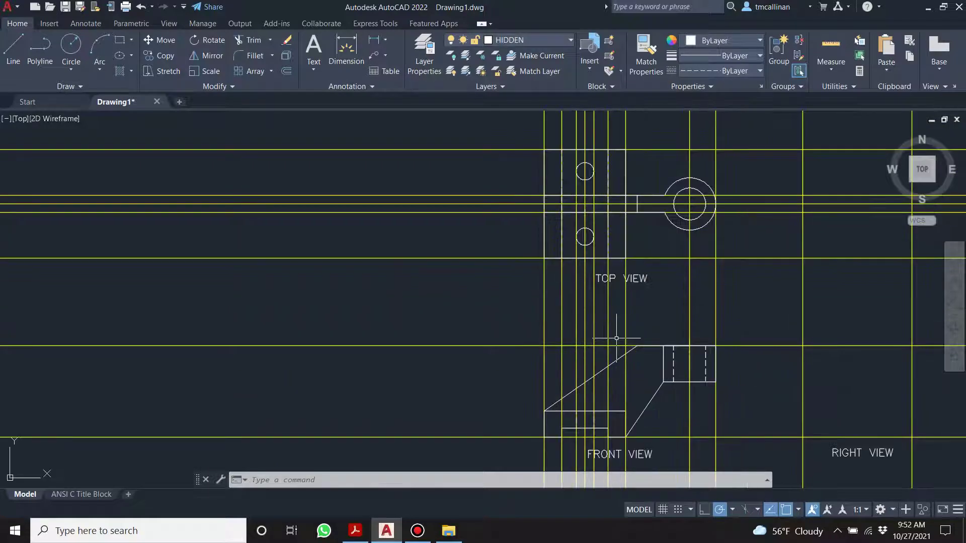
Turn off the Con1 layer to hide the construction lines
scroll(637, 198, up, 2)
scroll(637, 197, down, 3)
scroll(564, 248, up, 2)
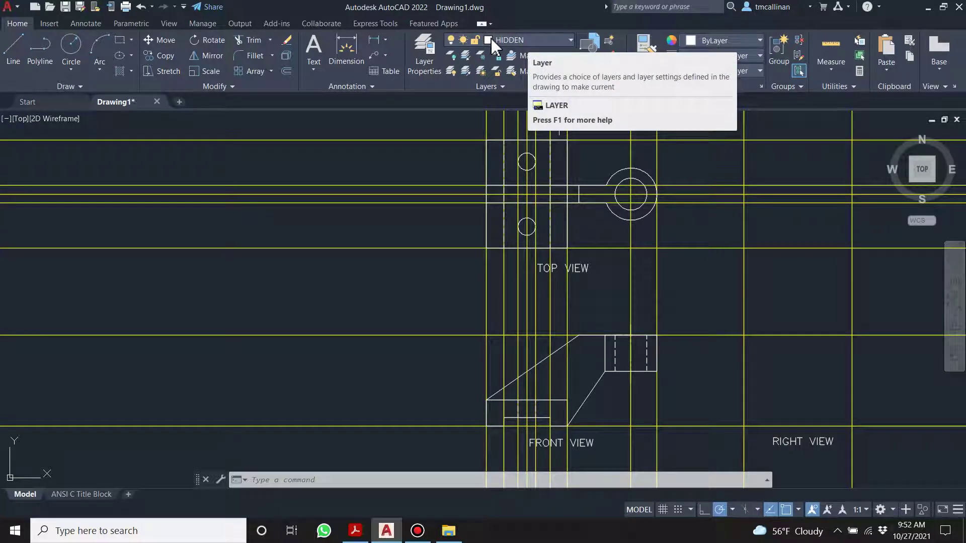
click(507, 41)
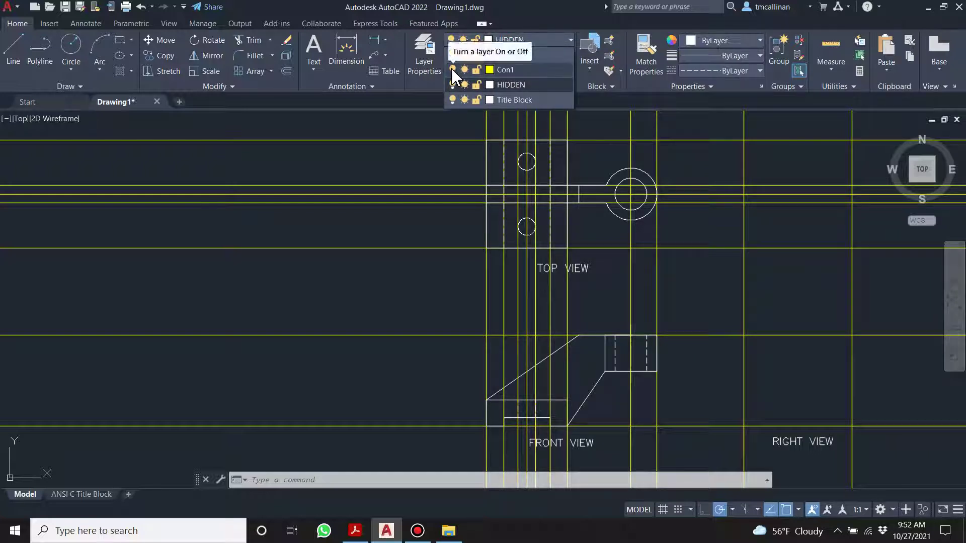
click(452, 70)
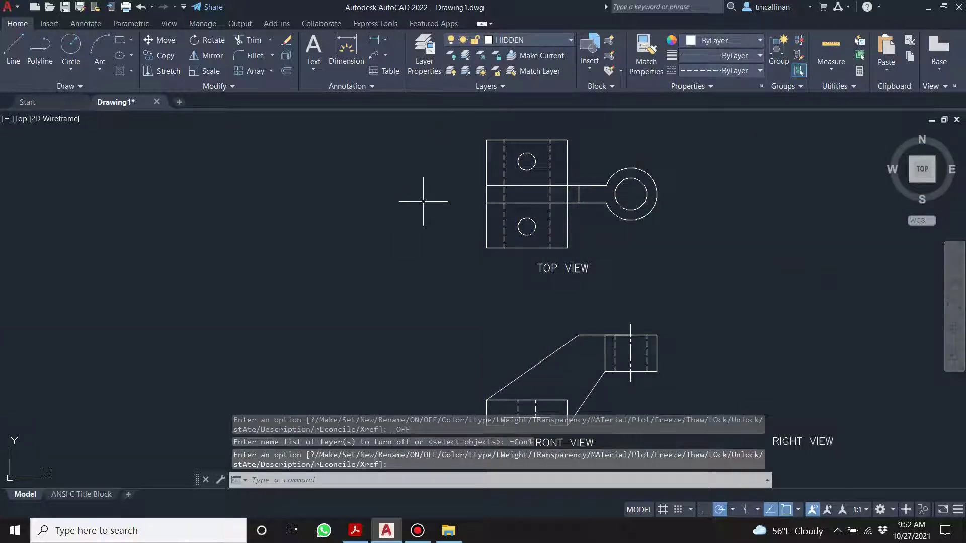
Turn the Con1 construction layer back on
key(Escape)
scroll(498, 264, down, 2)
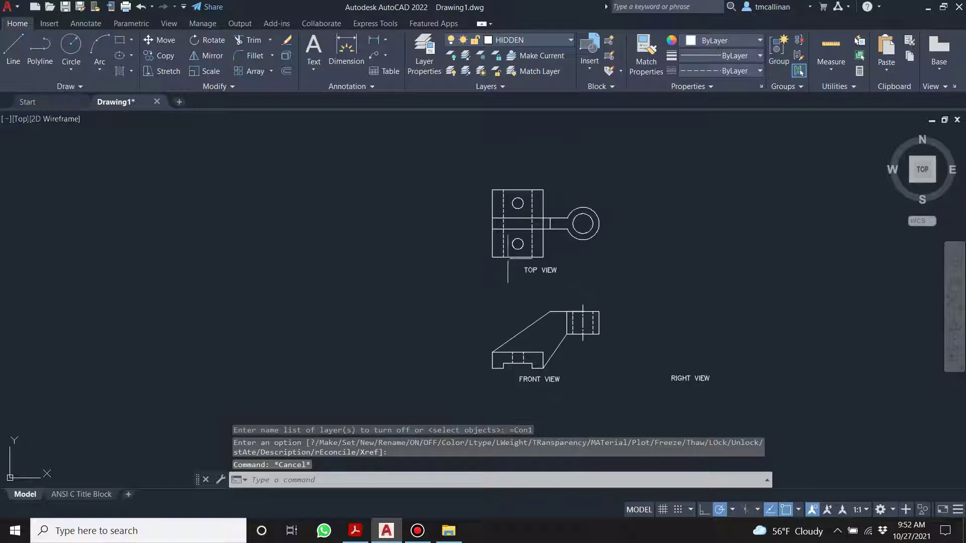
middle_drag(603, 302, 573, 298)
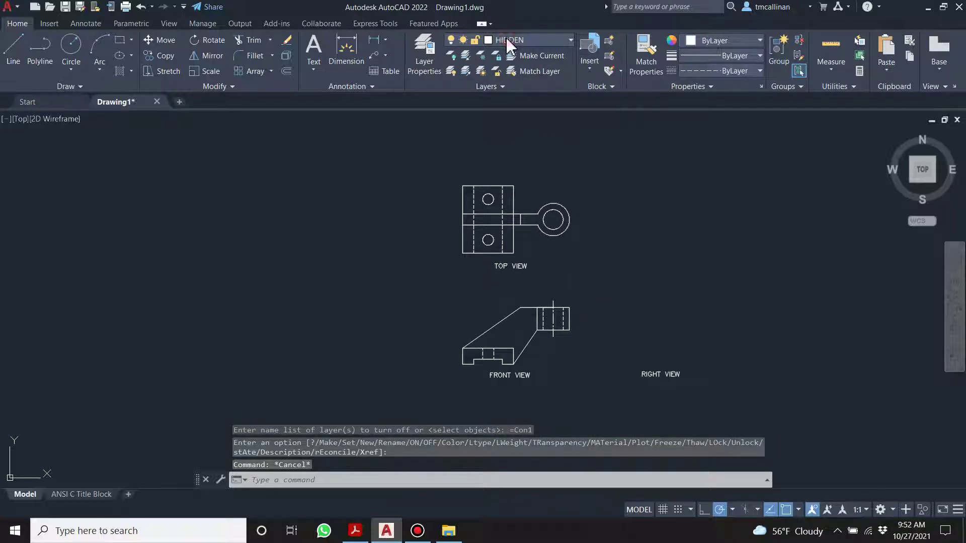
click(506, 40)
click(452, 69)
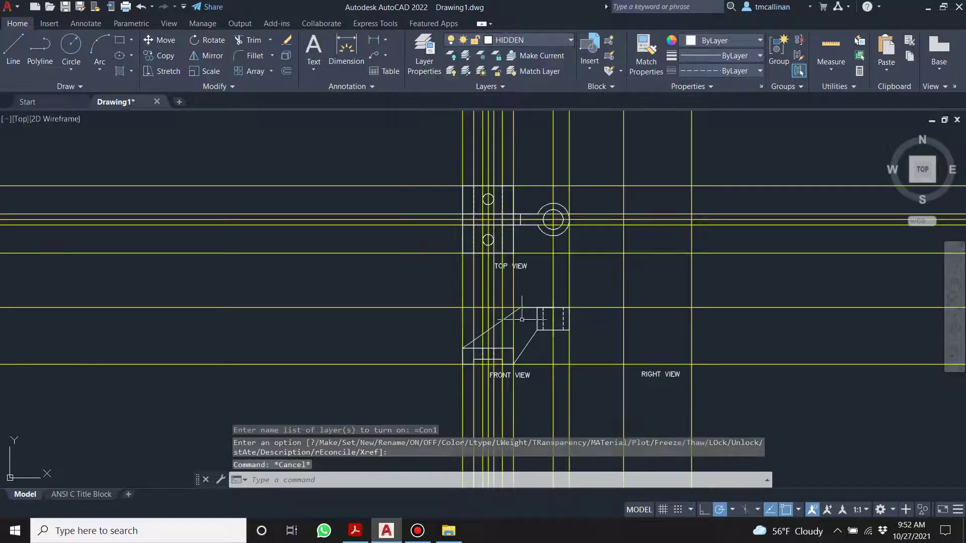
Erase the five vertical construction lines running through the base's holes and slot, between its two outer edges
scroll(494, 295, up, 2)
scroll(484, 278, up, 2)
click(508, 296)
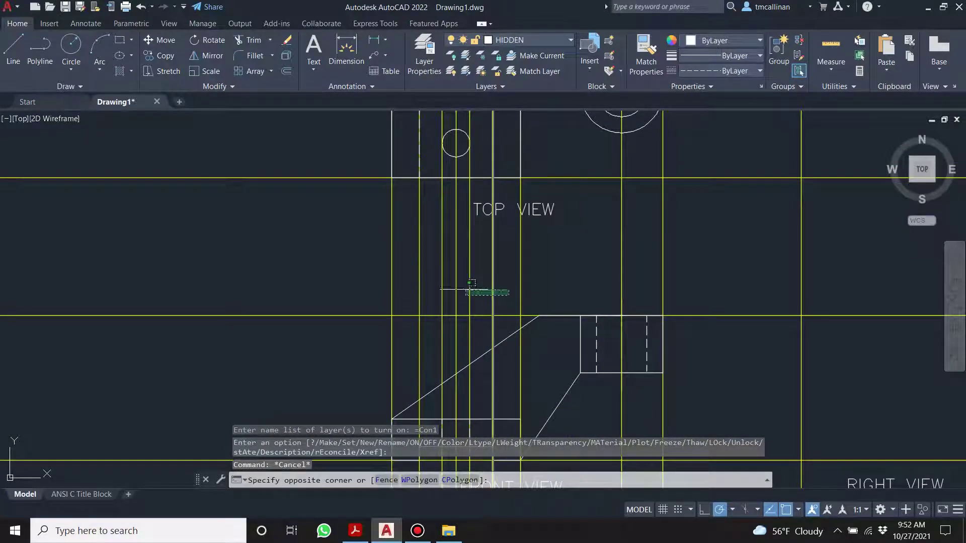
click(416, 280)
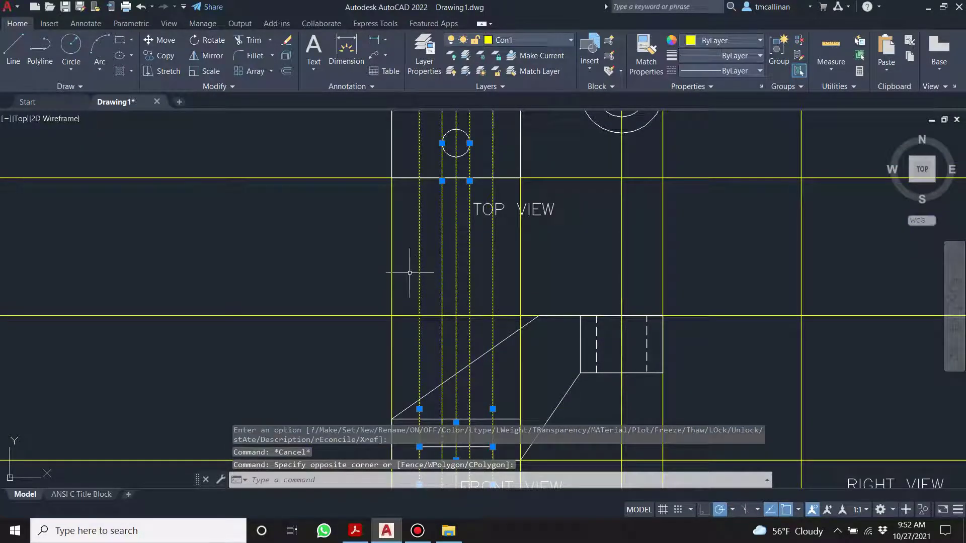
key(Delete)
Erase the three horizontal construction lines running along the arm's edges and centre in the top view
scroll(475, 222, down, 4)
scroll(581, 193, up, 3)
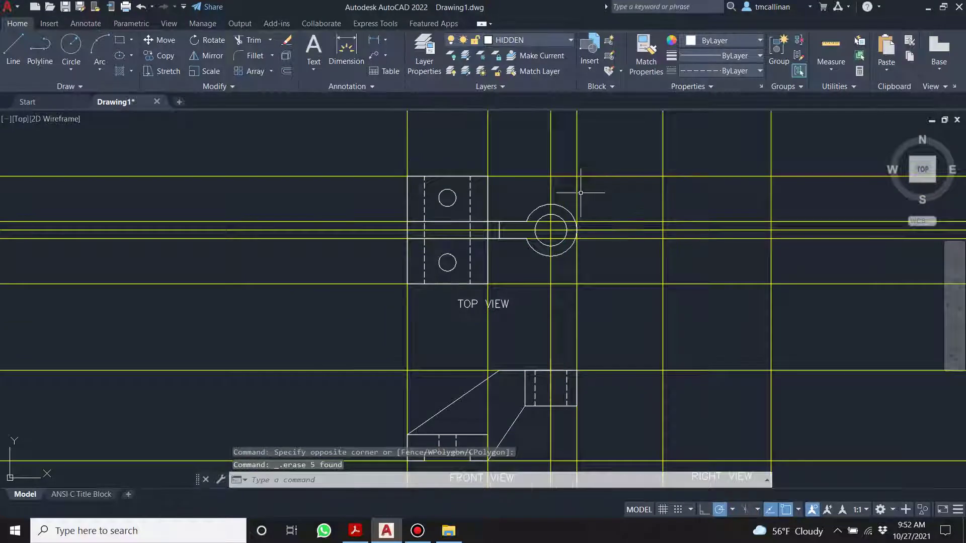
scroll(581, 193, up, 2)
click(675, 285)
click(630, 218)
key(Delete)
Erase the two vertical construction lines through the base's right edge and the ring's centre
scroll(632, 221, down, 2)
scroll(631, 222, down, 1)
scroll(578, 242, up, 1)
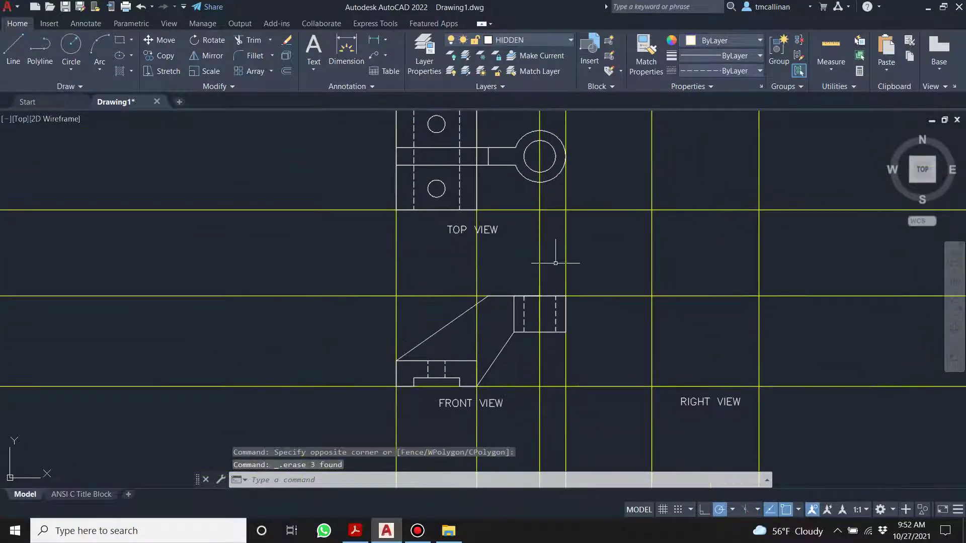
click(563, 268)
click(455, 240)
key(Delete)
scroll(453, 302, down, 3)
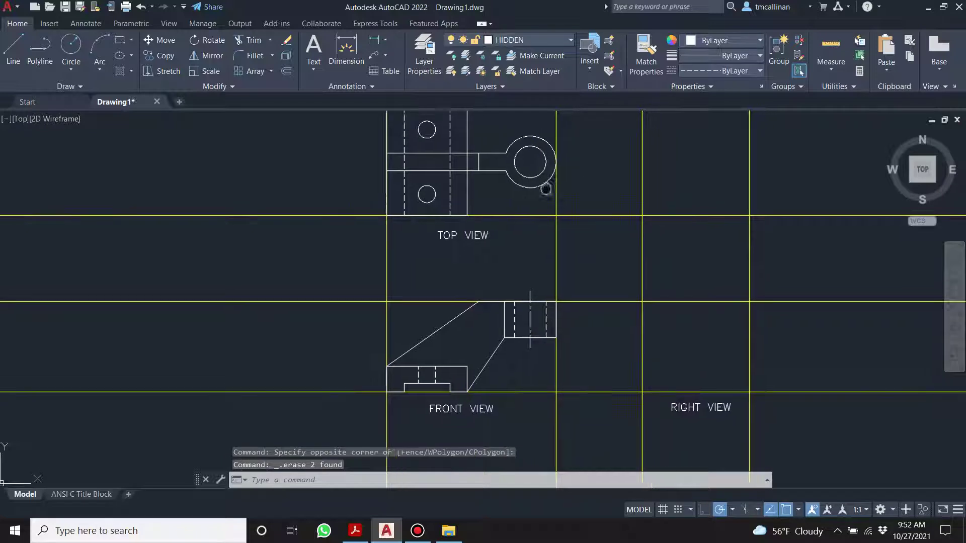
Switch to Acrobat to check the Example 17 bracket drawing and its dimensions, and return to AutoCAD
scroll(458, 287, up, 2)
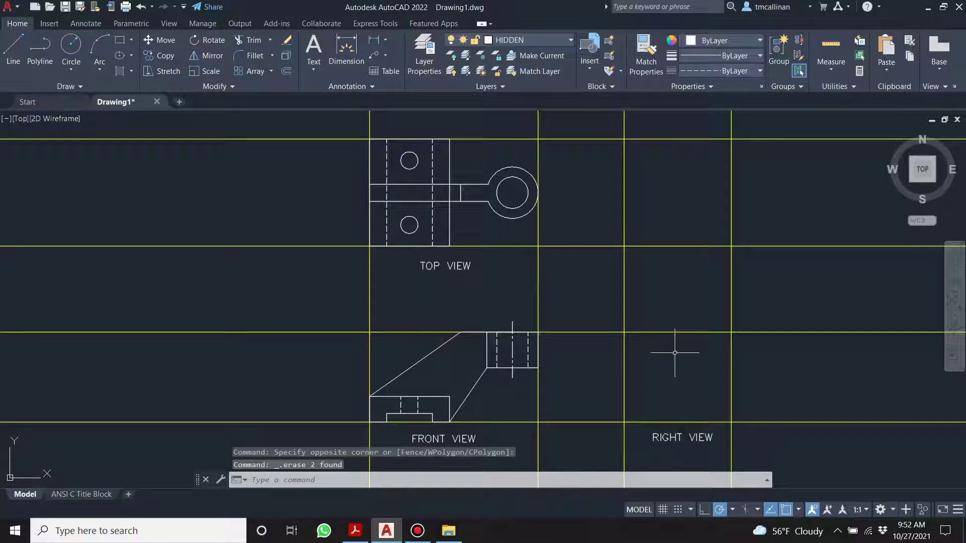
click(355, 531)
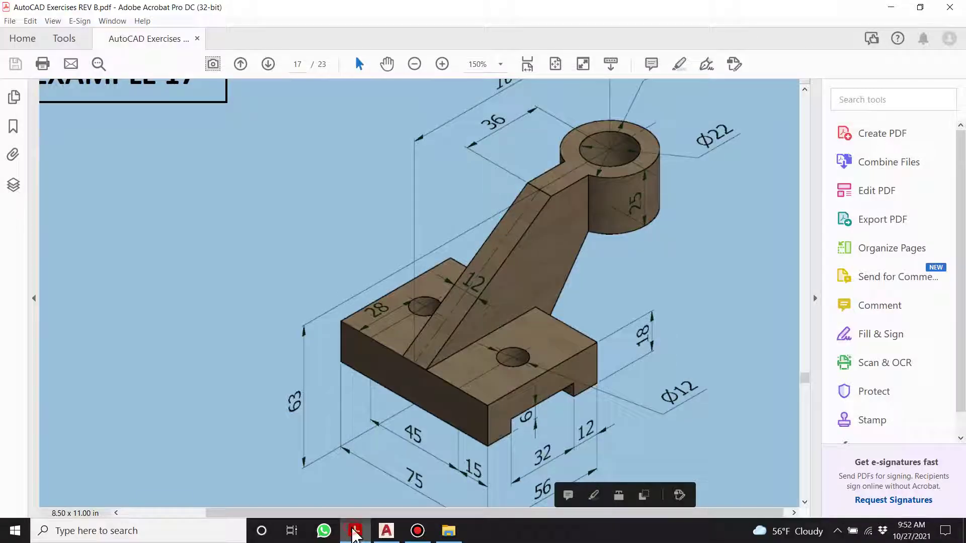
click(395, 528)
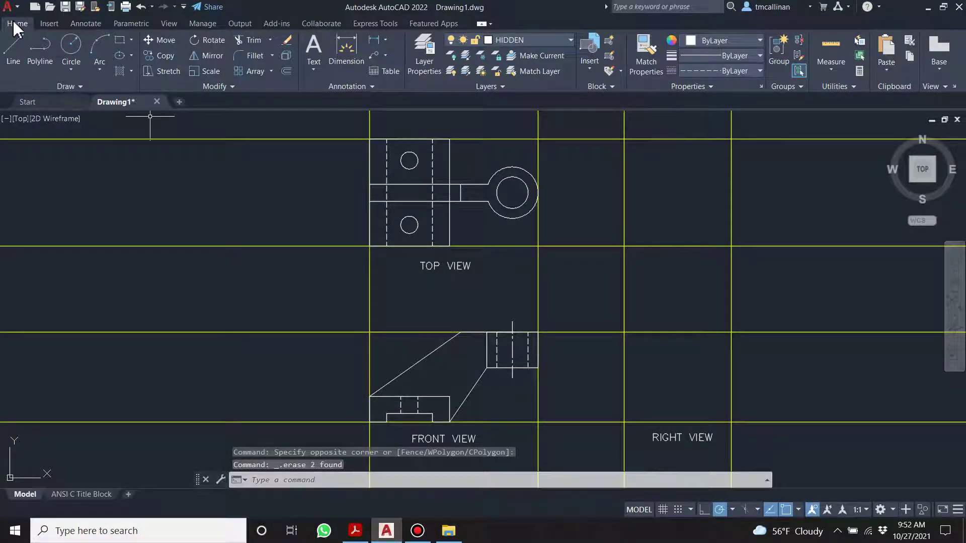
click(363, 535)
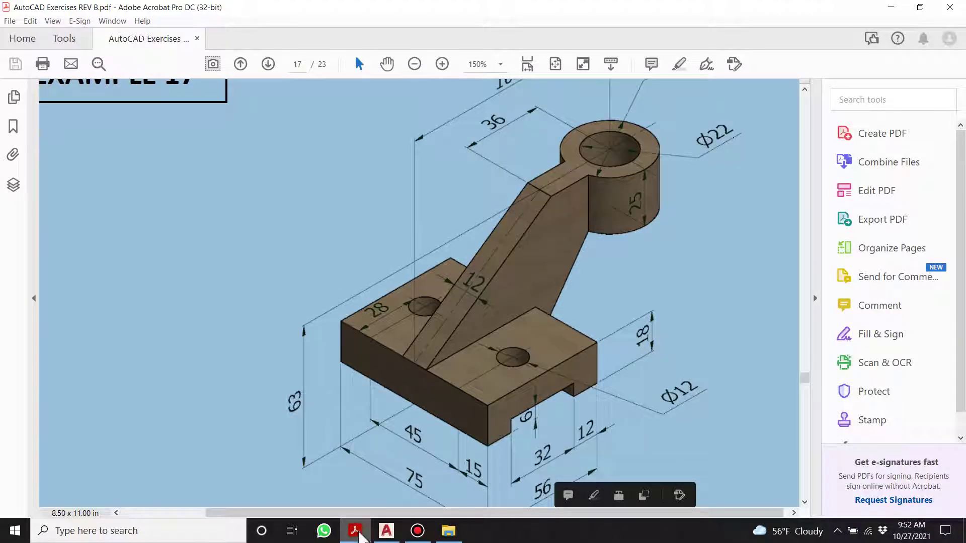
ctrl+scroll(267, 291, down, 2)
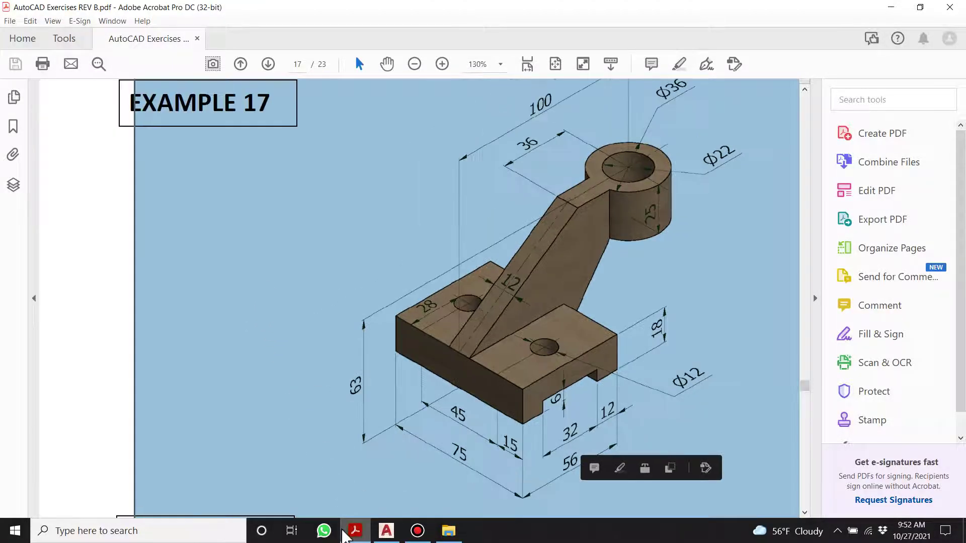
click(360, 535)
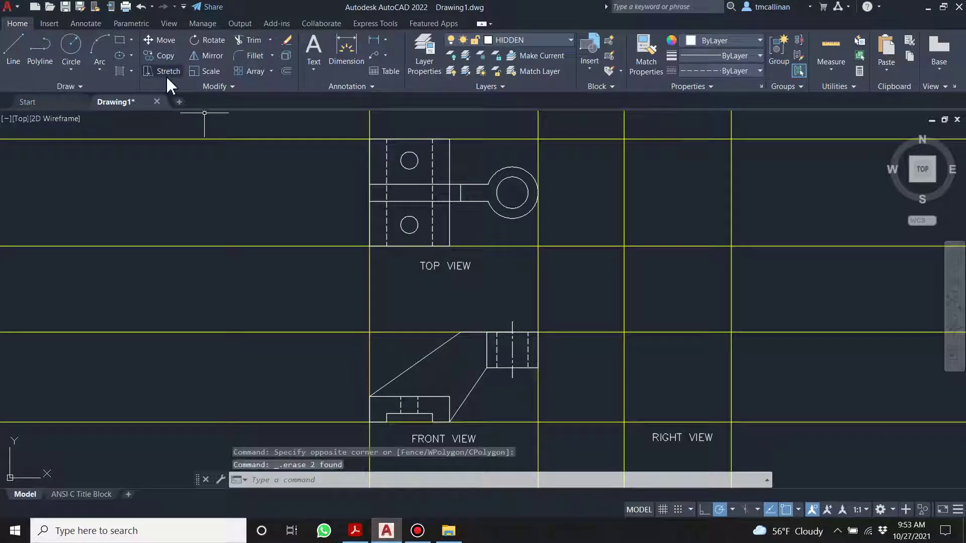
Save the drawing to the Desktop as Example 17.dwg in AutoCAD 2018 Drawing format
click(10, 7)
click(16, 166)
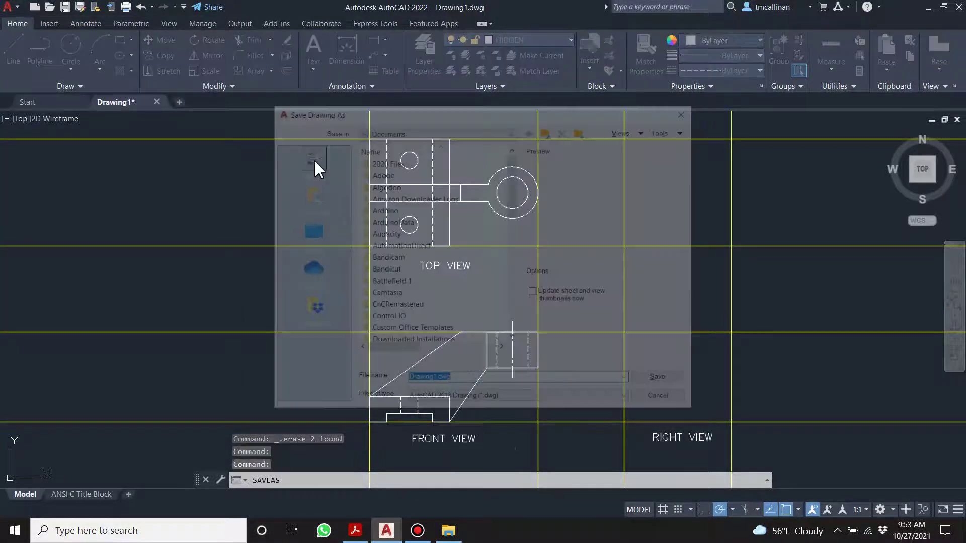
click(548, 130)
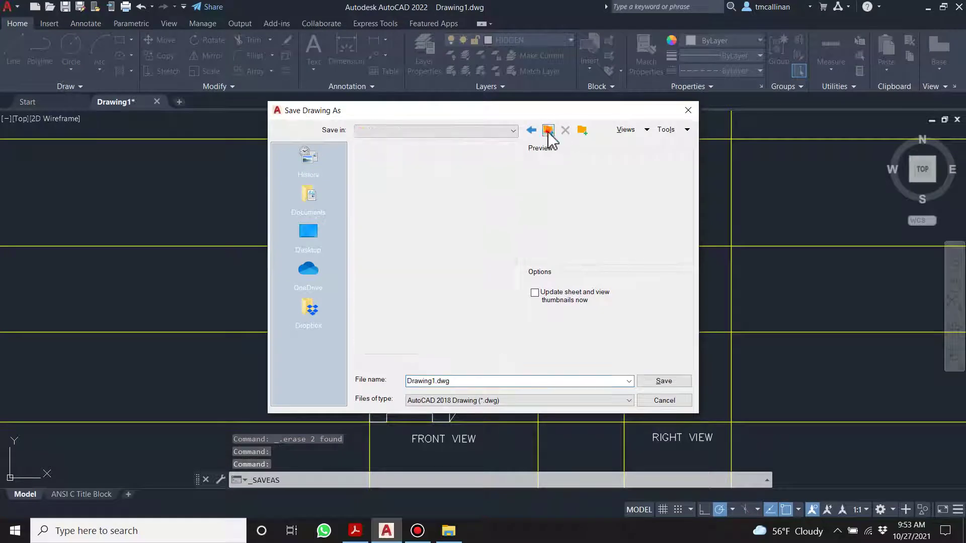
click(548, 131)
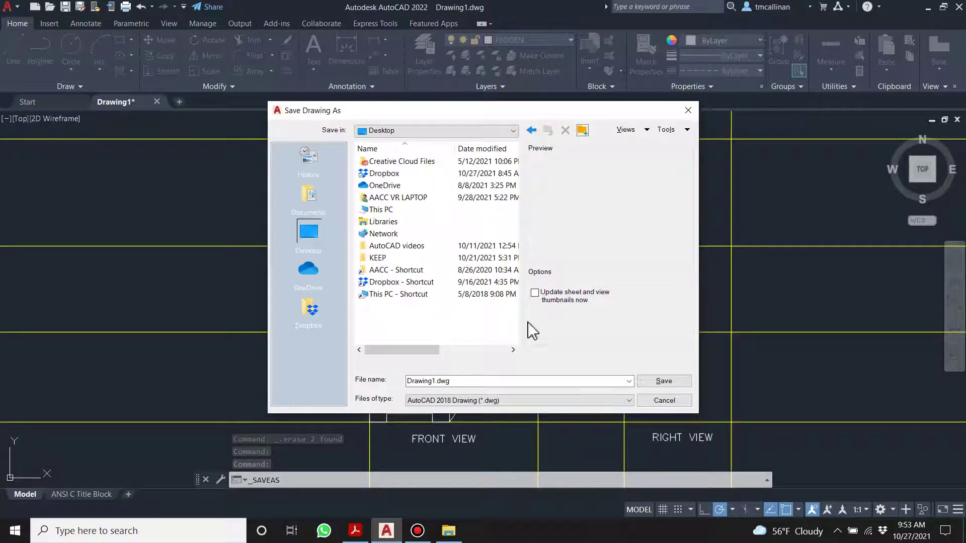
double_click(434, 381)
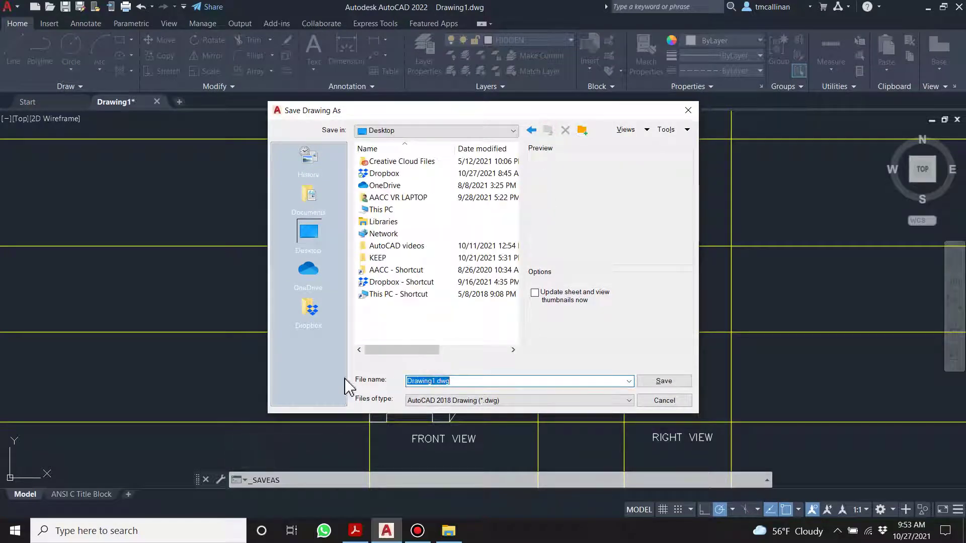
drag(433, 381, 393, 384)
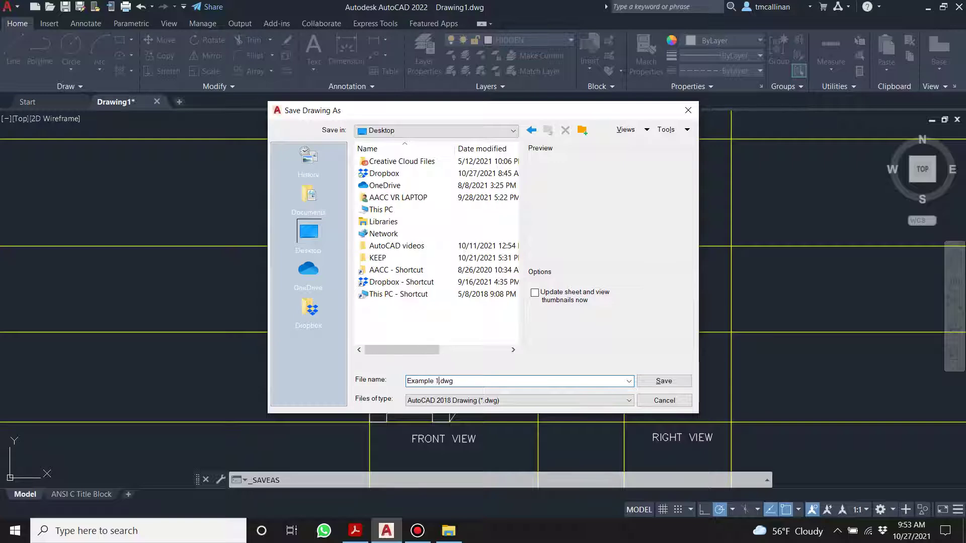
key(Return)
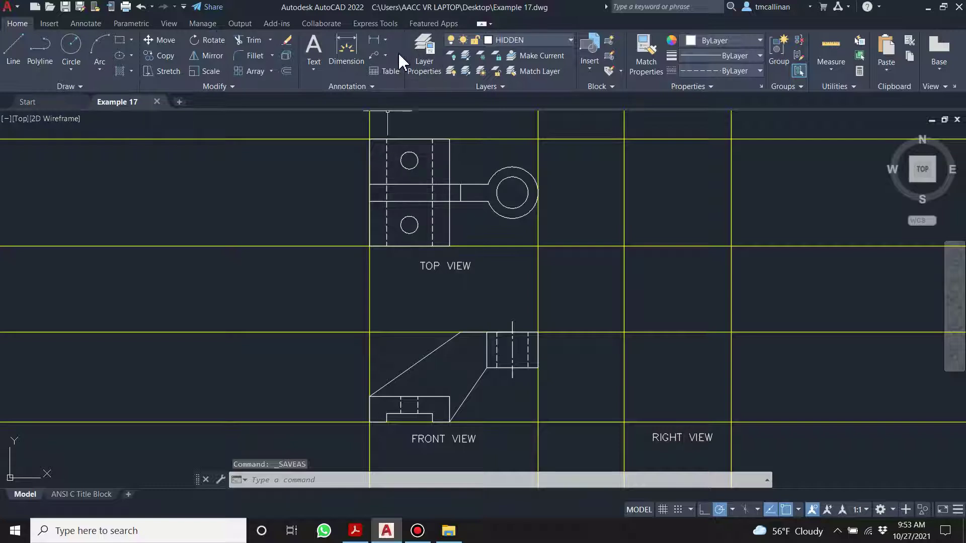
Add a center mark to the ring's inner circle in the top view
click(86, 23)
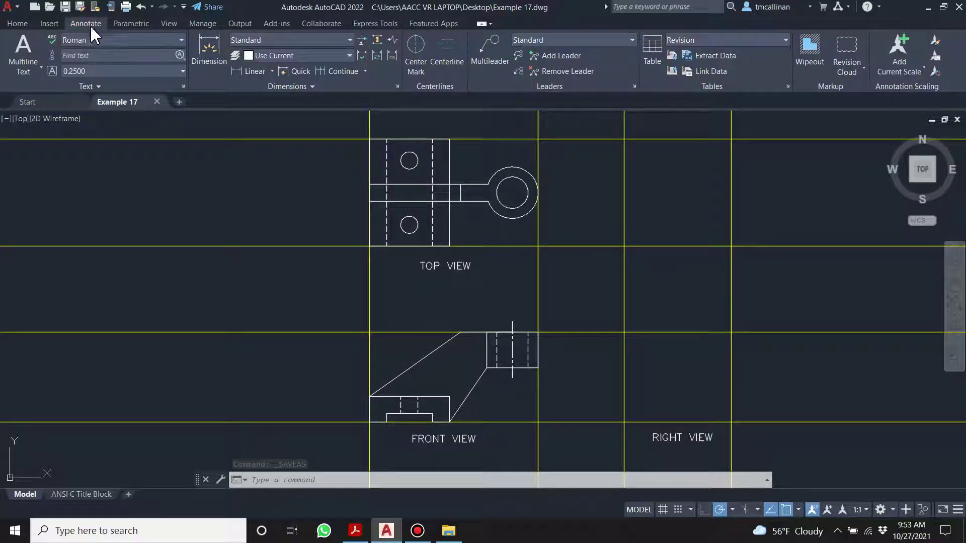
click(415, 64)
scroll(431, 207, up, 2)
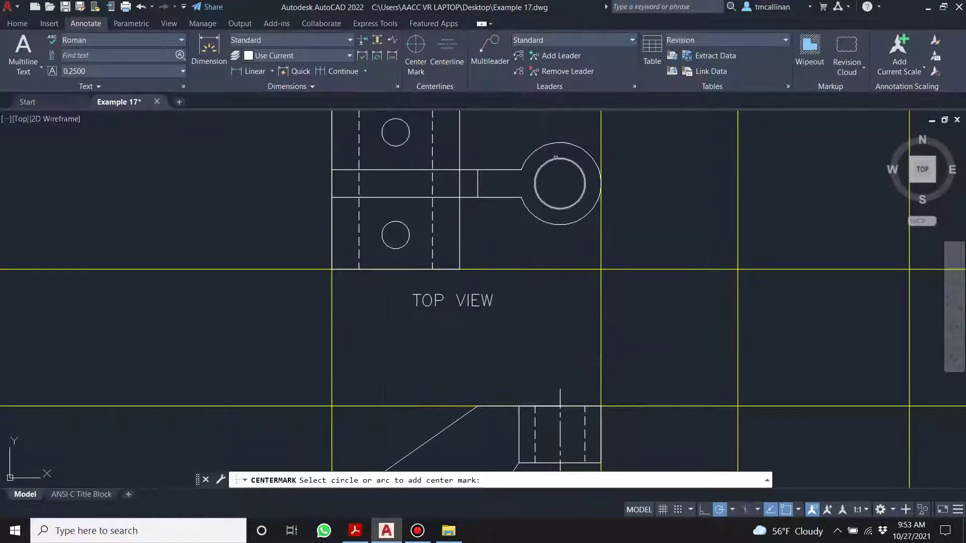
scroll(484, 289, down, 2)
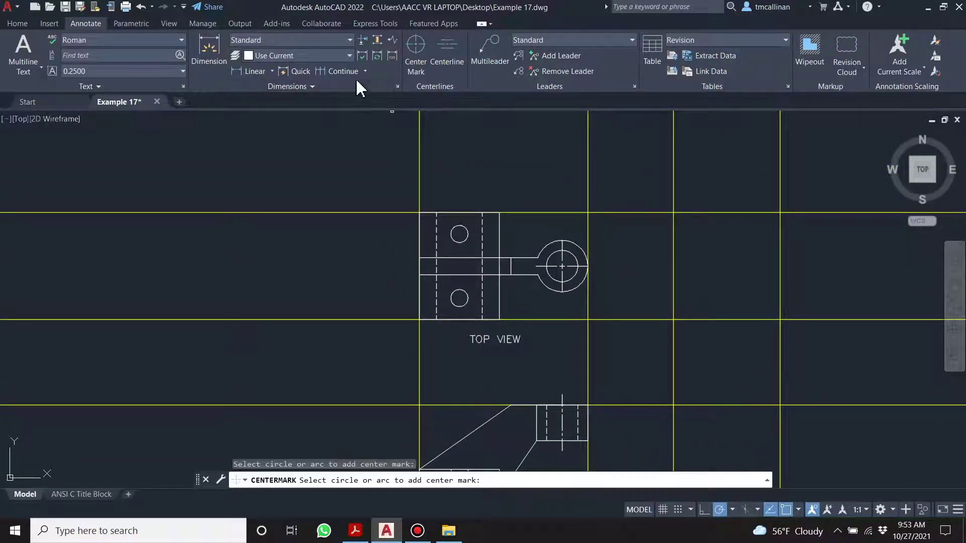
Add center marks to the two small base holes in the top view
click(418, 60)
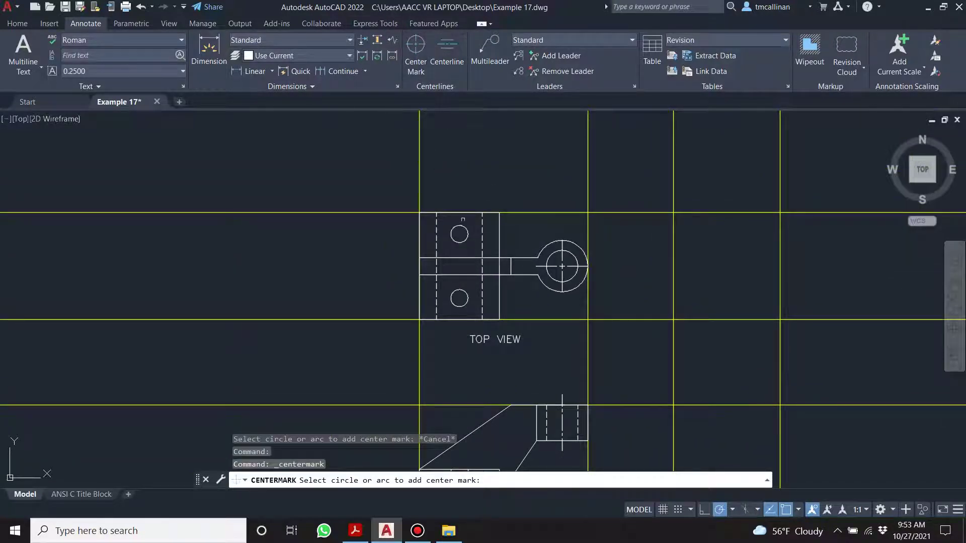
scroll(470, 244, up, 2)
click(462, 232)
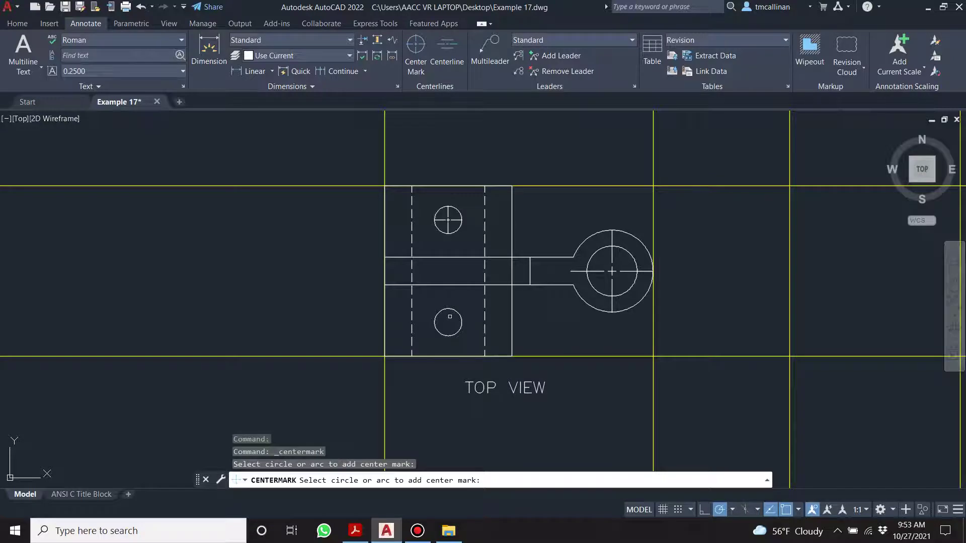
click(452, 311)
scroll(451, 310, down, 3)
scroll(453, 252, up, 2)
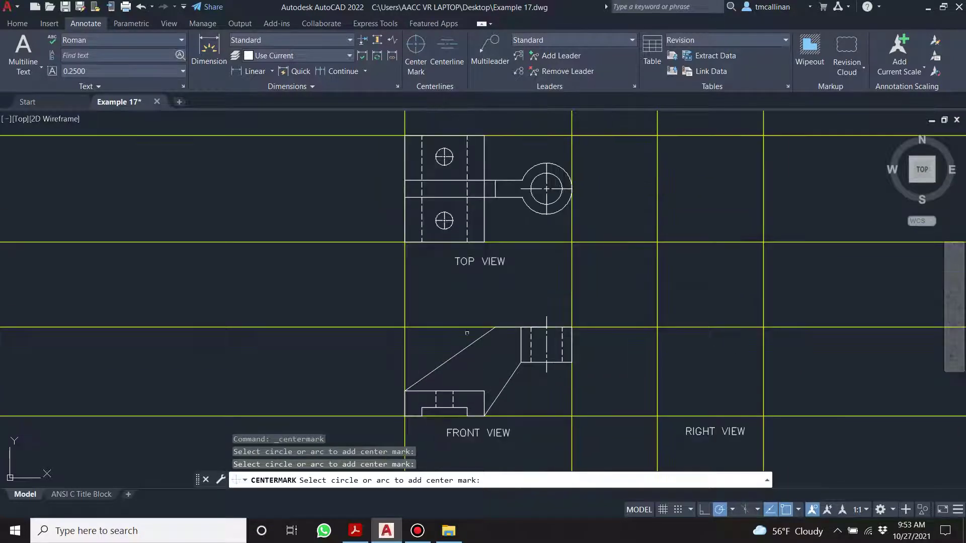
Add a centerline between the two hidden lines of the base hole in the front view
click(447, 51)
scroll(443, 411, up, 3)
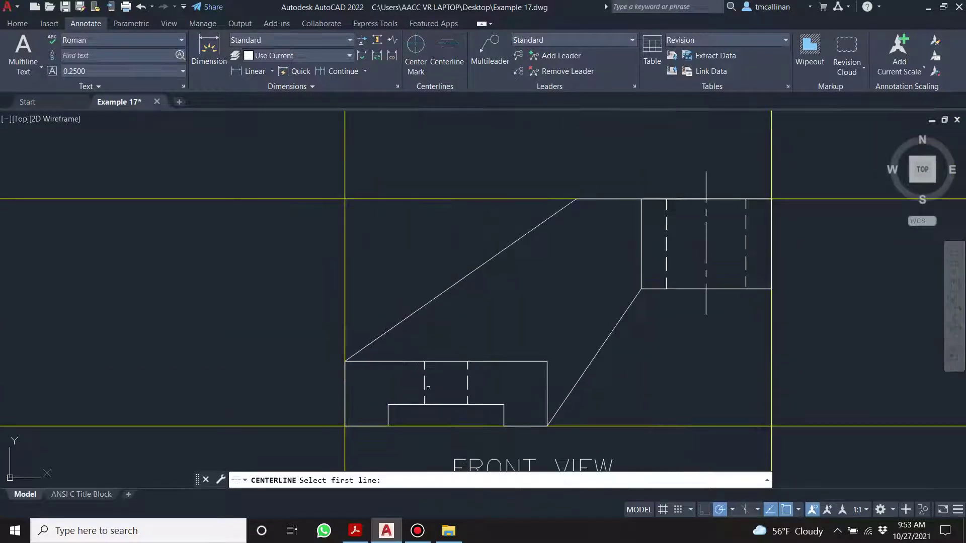
click(425, 380)
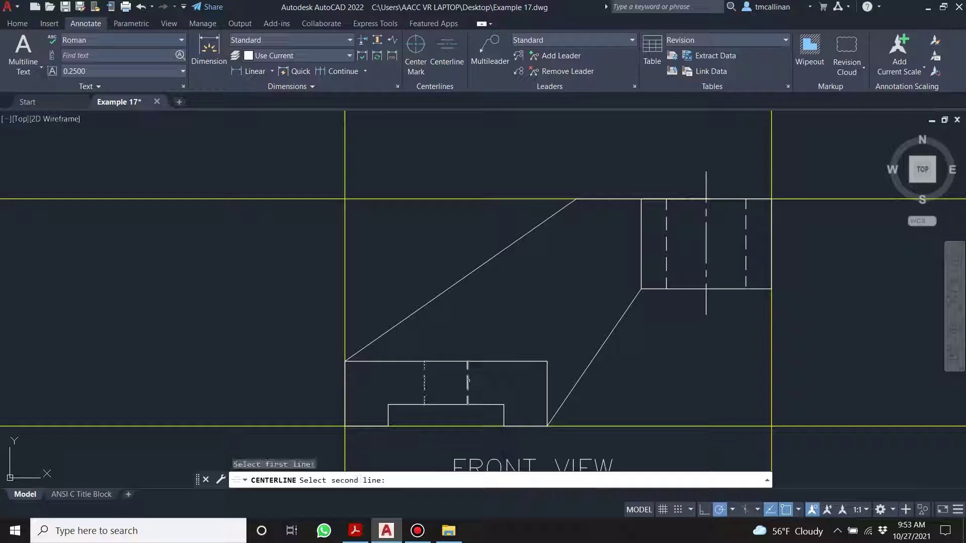
click(467, 380)
key(Escape)
Extend both ends of the base hole's centerline past the hidden lines in the front view
click(442, 377)
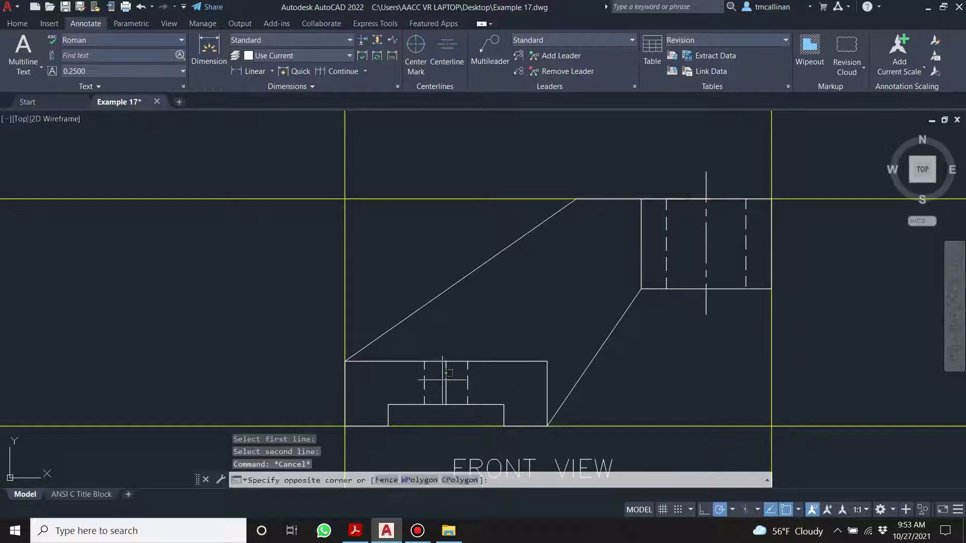
key(Escape)
click(446, 372)
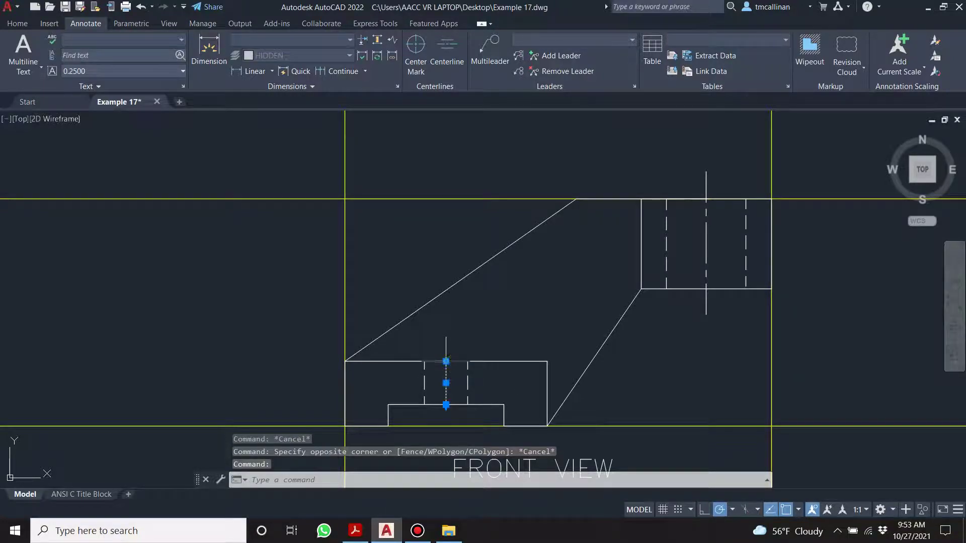
click(446, 361)
click(446, 348)
key(Escape)
scroll(443, 402, up, 3)
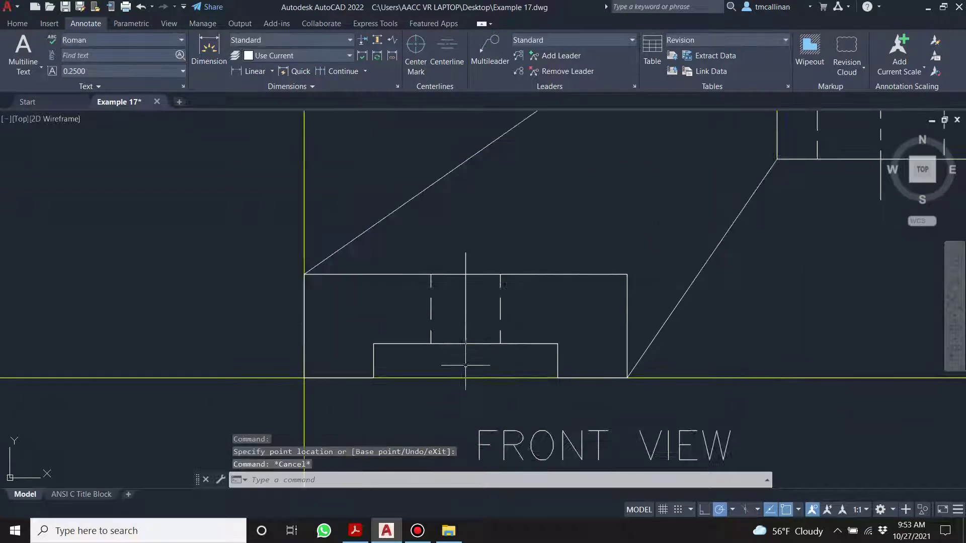
click(465, 344)
key(Escape)
Examine the center marks and centerlines across the top and front views
scroll(478, 367, down, 2)
scroll(478, 366, down, 2)
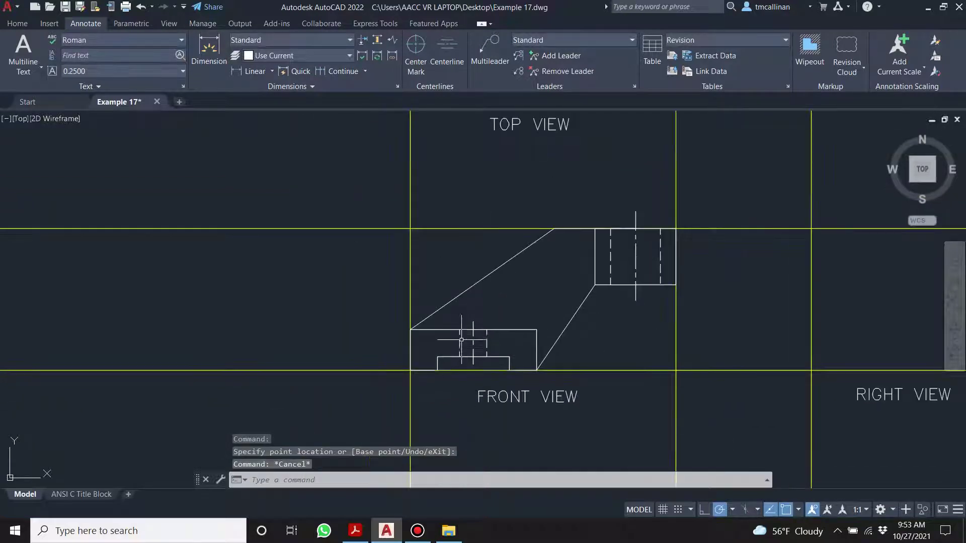
scroll(466, 339, up, 2)
scroll(478, 340, down, 3)
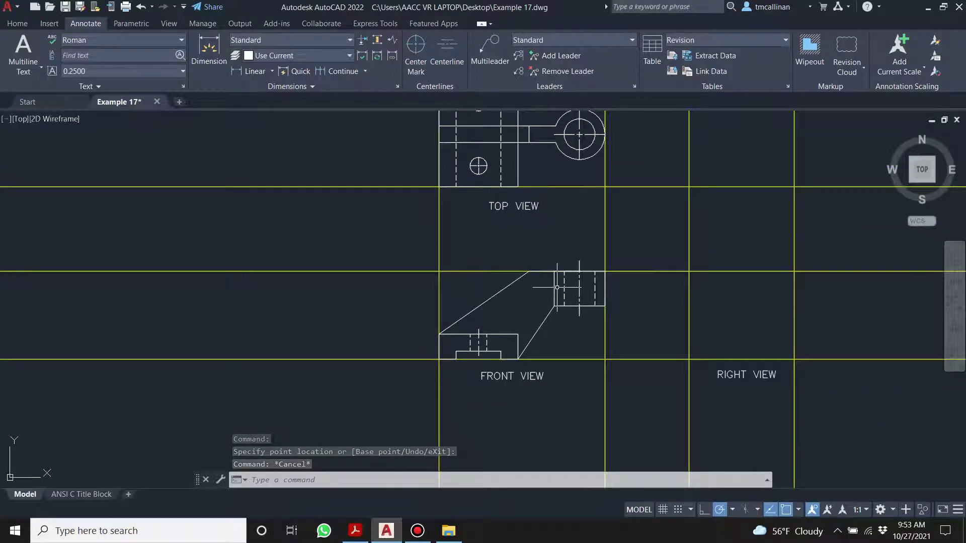
scroll(555, 263, up, 2)
middle_drag(554, 262, 574, 396)
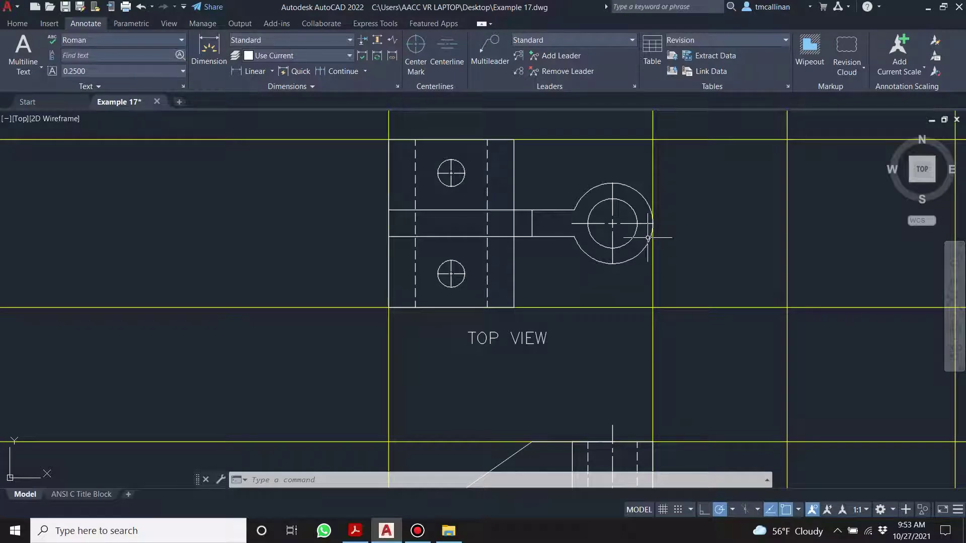
scroll(648, 238, down, 3)
scroll(623, 265, up, 4)
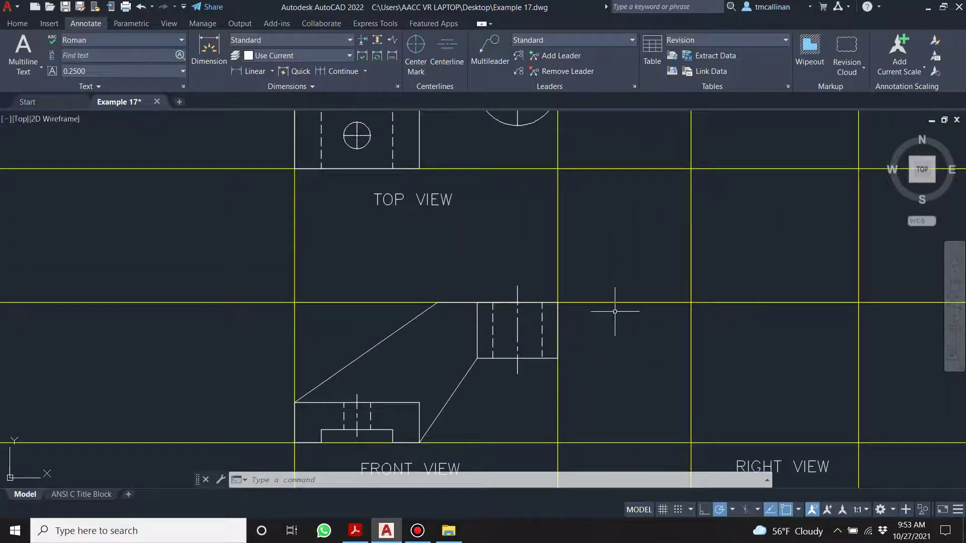
Switch to the exercise PDF in Acrobat and examine the dimensions of the Example 17 bracket
scroll(615, 312, down, 2)
click(359, 531)
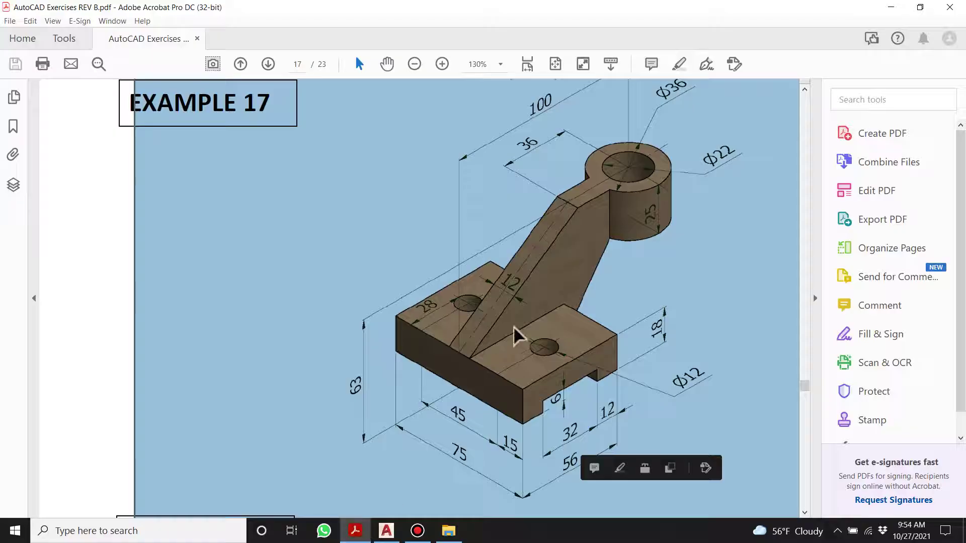
scroll(646, 254, down, 1)
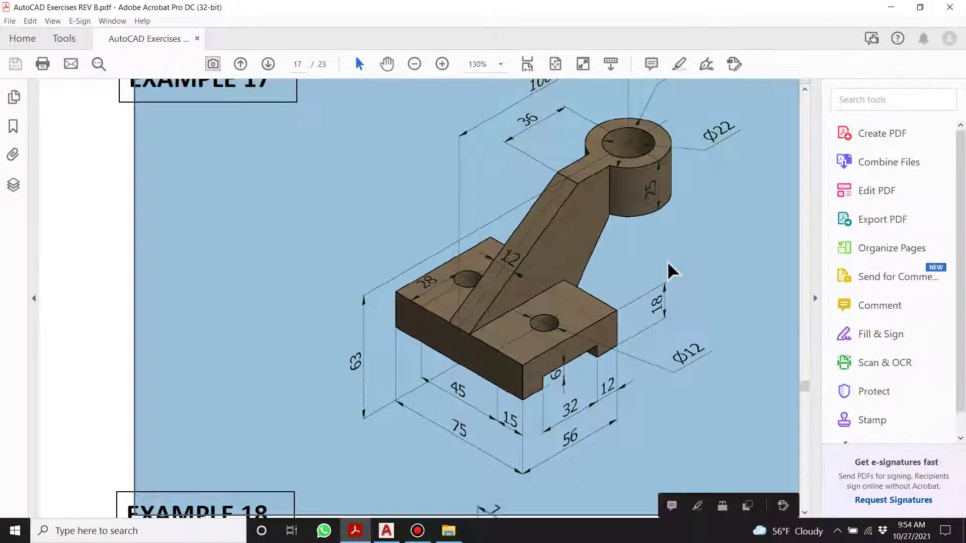
scroll(672, 254, down, 2)
ctrl+scroll(600, 147, down, 3)
ctrl+scroll(626, 141, up, 2)
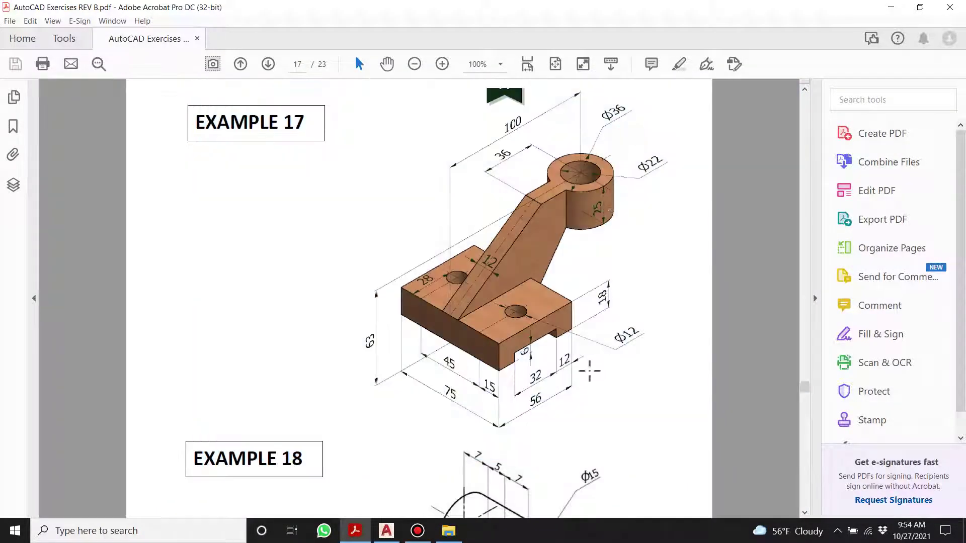
drag(580, 315, 638, 367)
drag(514, 133, 515, 184)
click(710, 289)
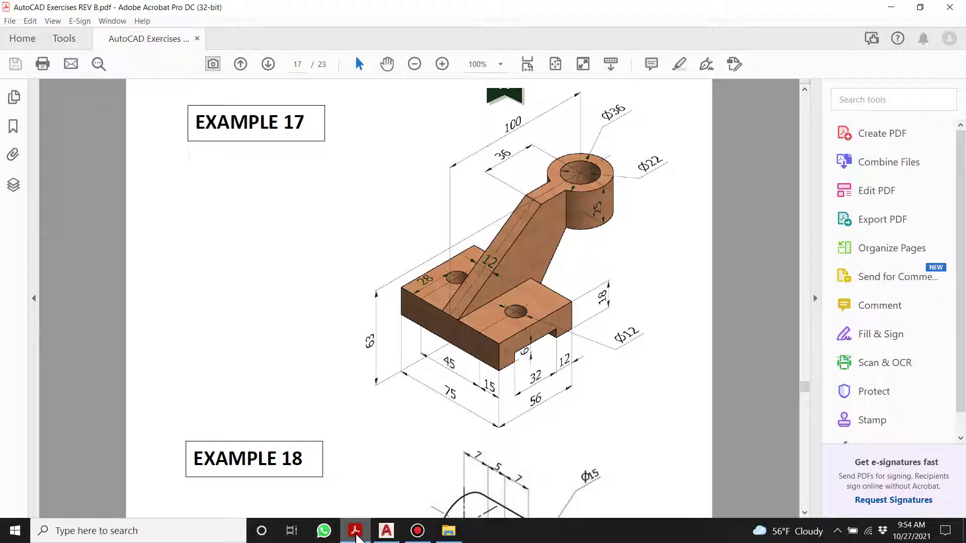
Return to AutoCAD and, on layer 0, draw the base's top and right edges in the right view, level with the front view's base
click(387, 531)
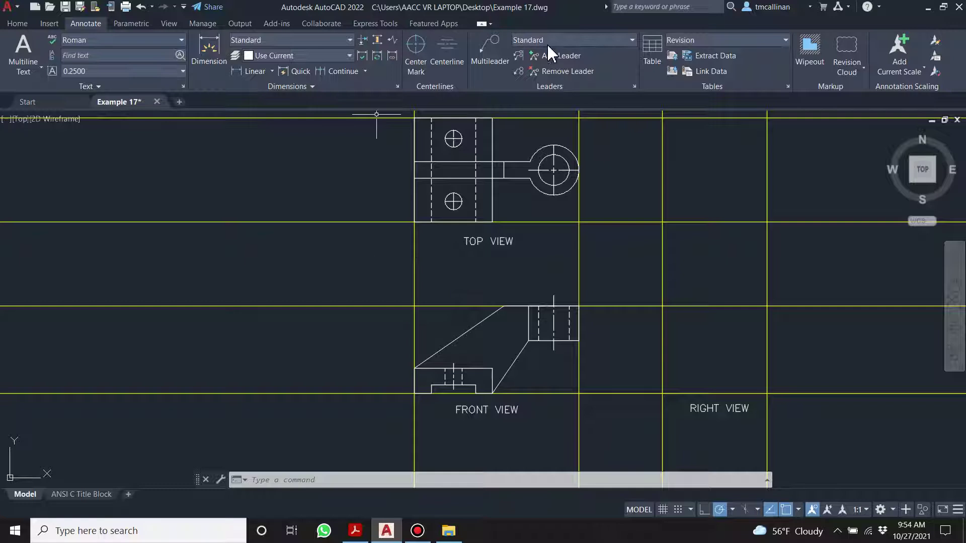
click(8, 25)
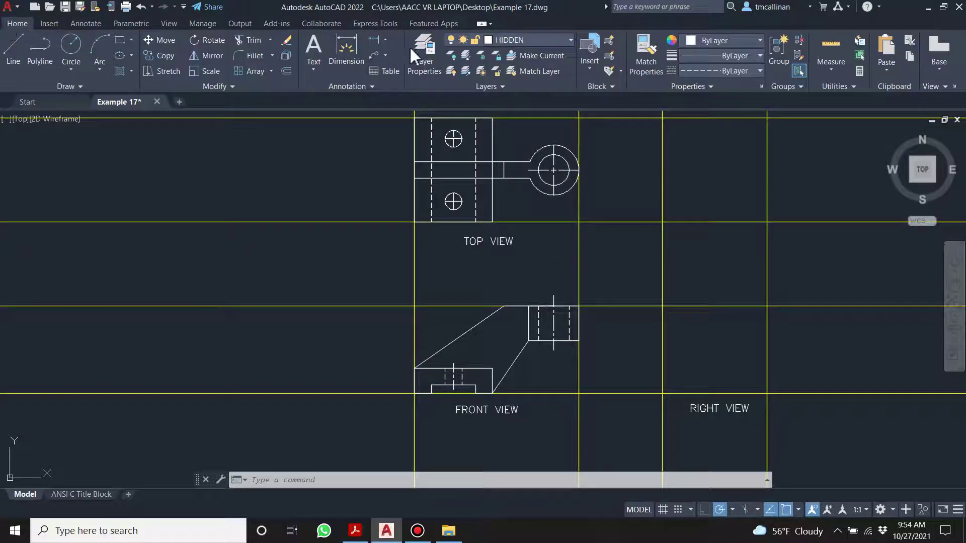
click(523, 39)
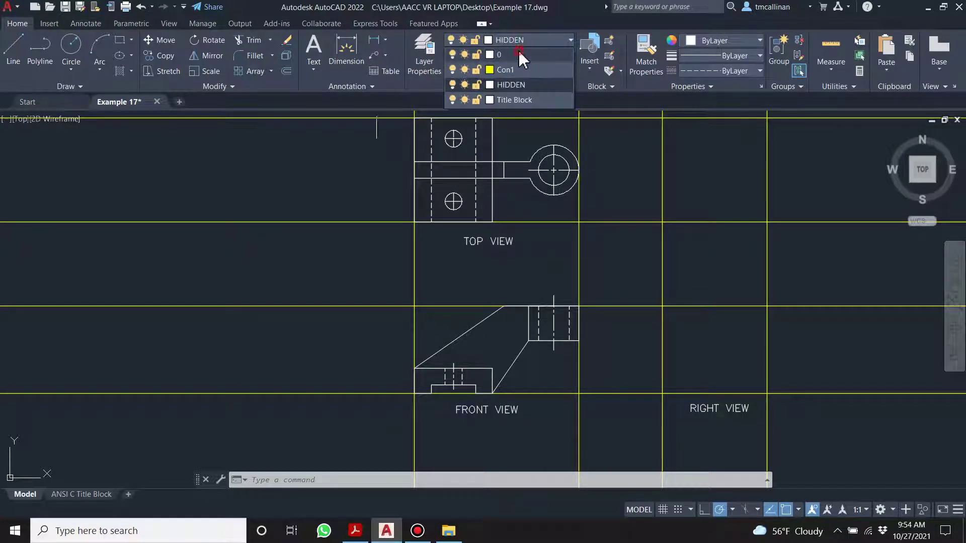
click(518, 54)
click(13, 48)
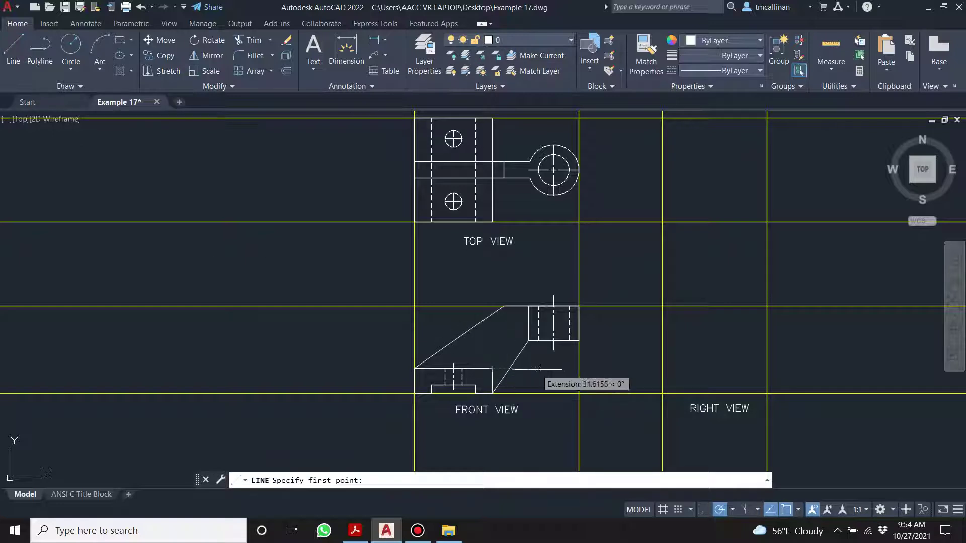
click(663, 368)
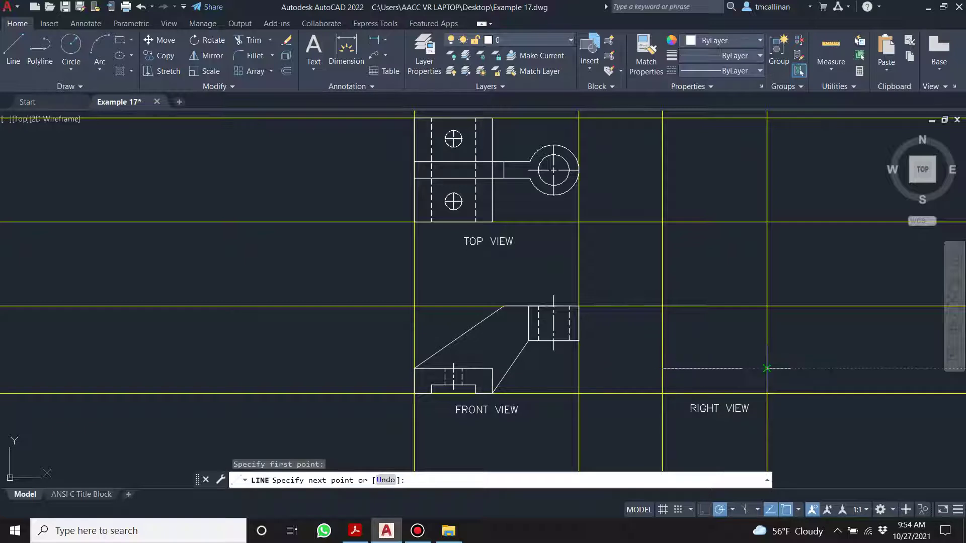
click(767, 368)
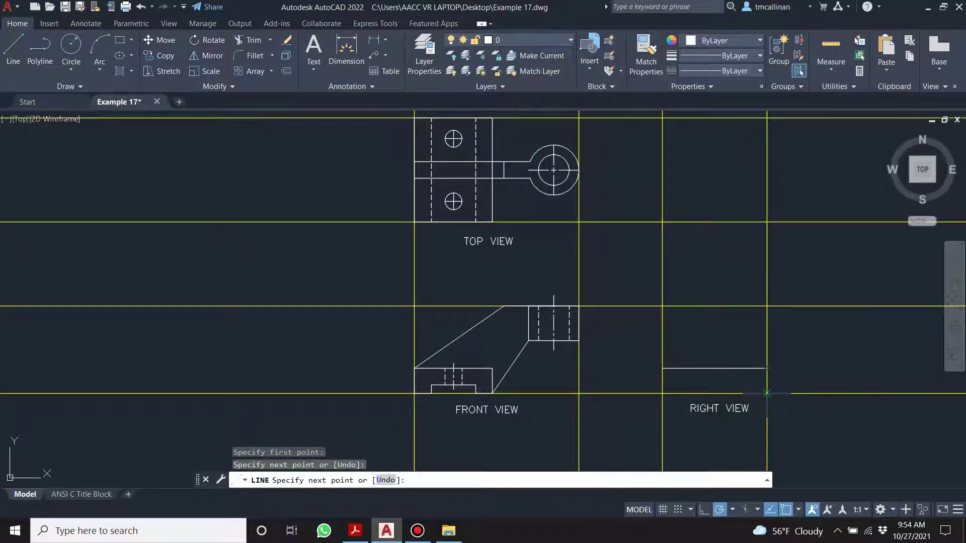
click(767, 394)
scroll(782, 392, up, 4)
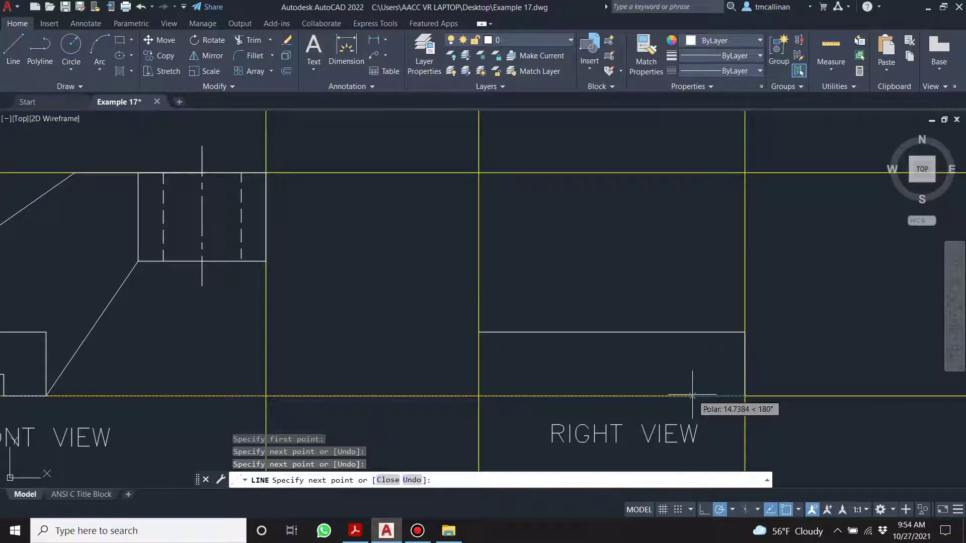
scroll(693, 396, down, 2)
key(Escape)
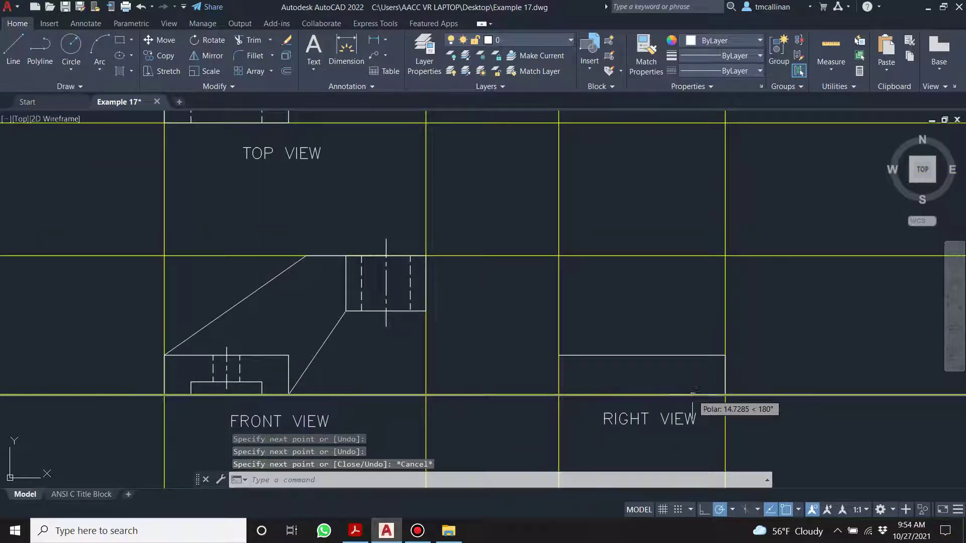
scroll(397, 353, down, 2)
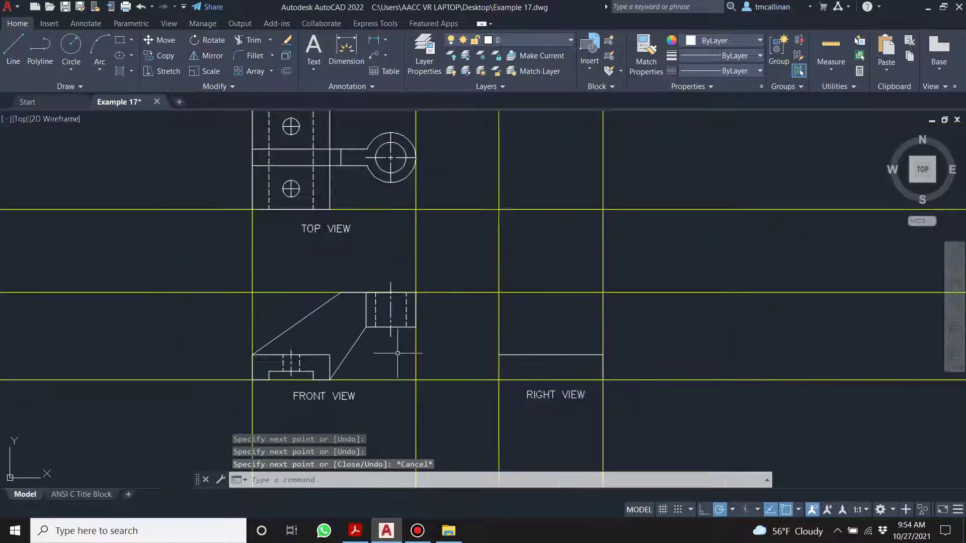
Check the bracket in the exercise PDF, and close the right view's base rectangle in AutoCAD with its left and bottom edges
click(356, 531)
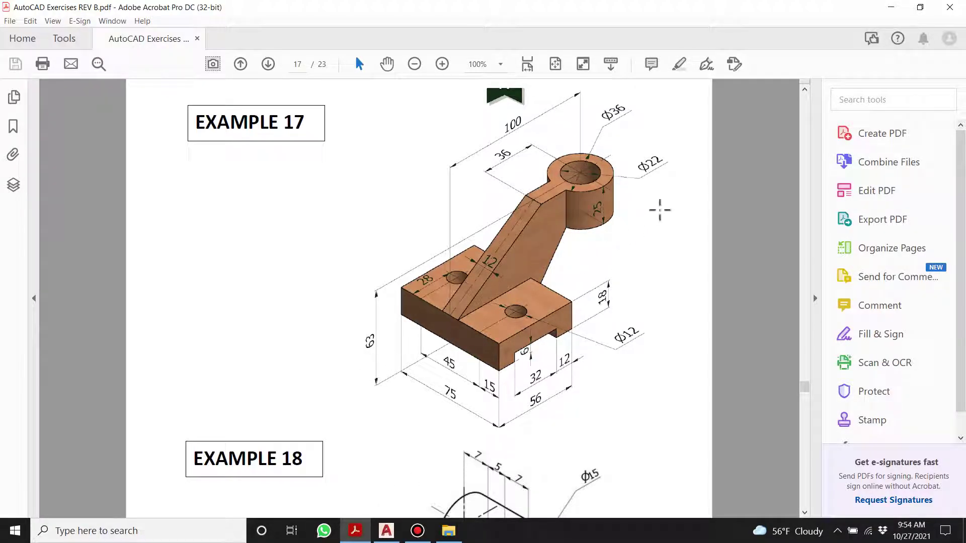
click(624, 250)
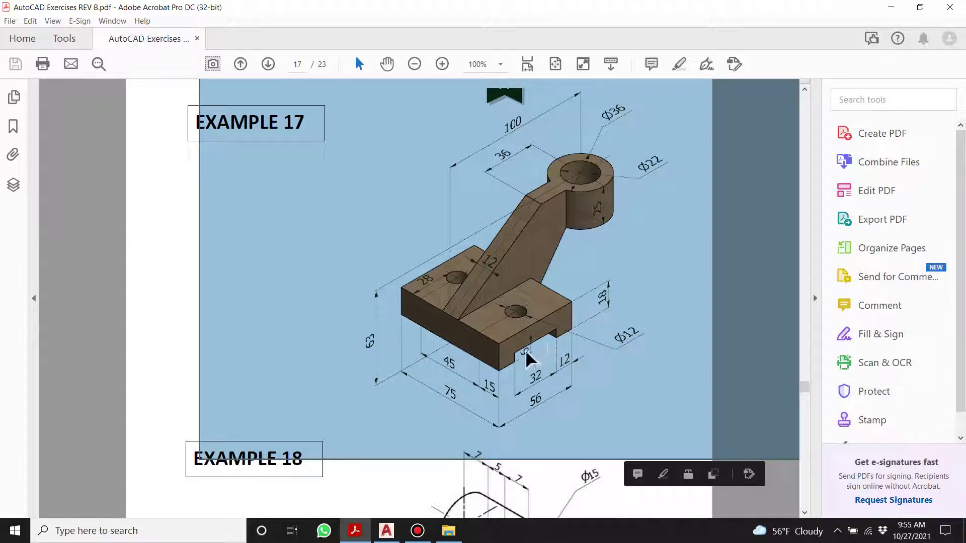
click(386, 531)
key(Escape)
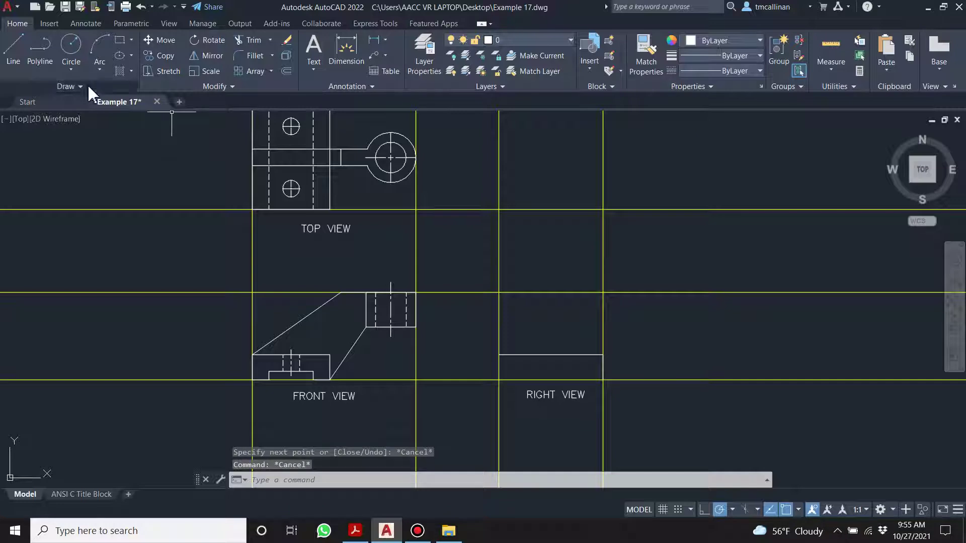
click(13, 48)
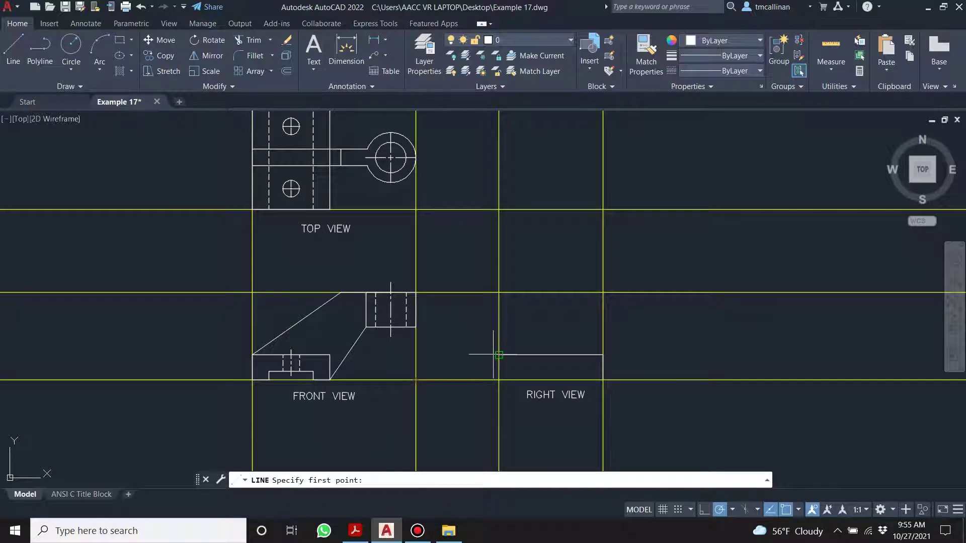
click(499, 355)
click(499, 380)
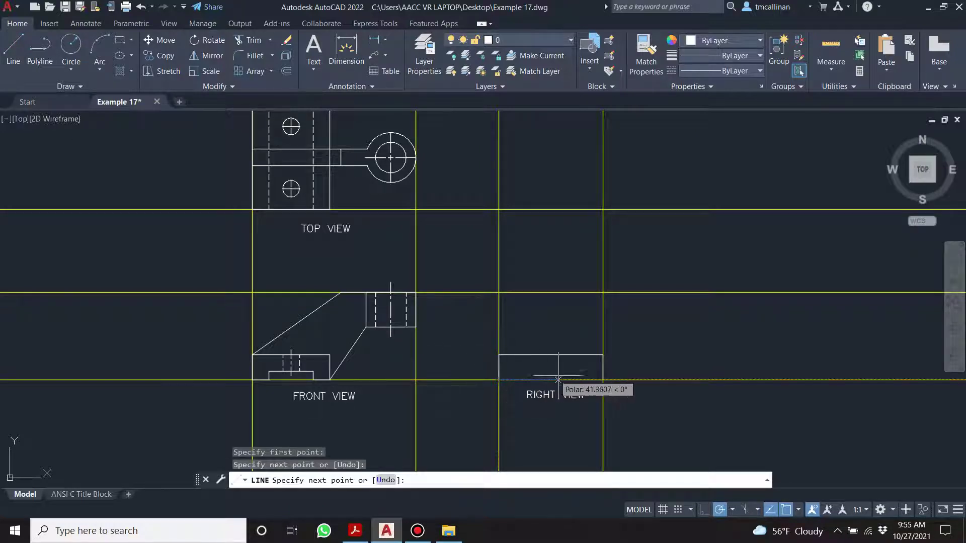
click(603, 379)
key(Escape)
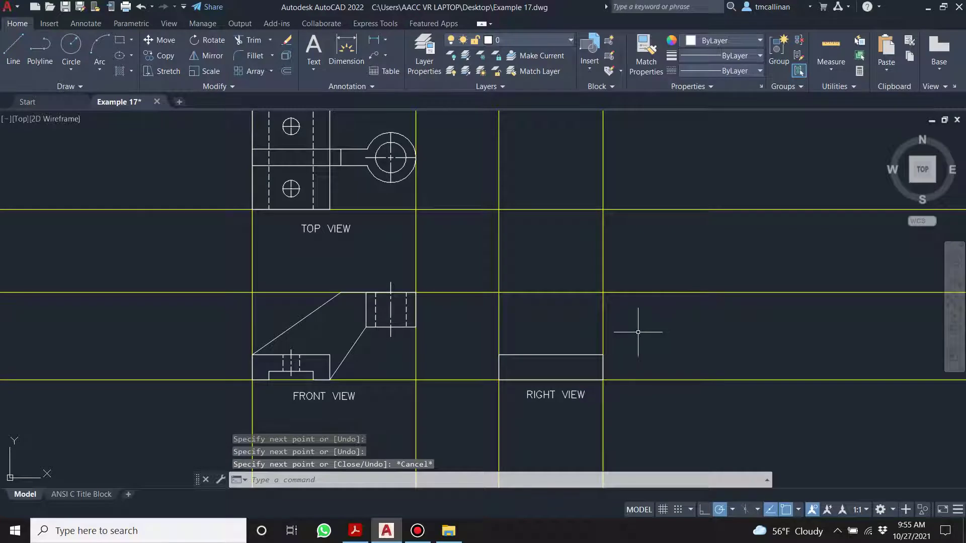
scroll(569, 377, up, 2)
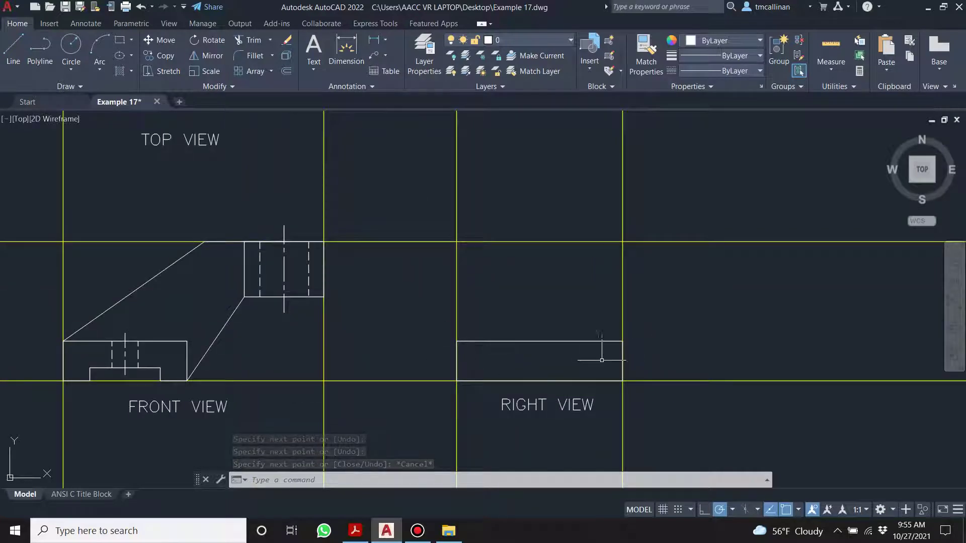
scroll(529, 351, down, 2)
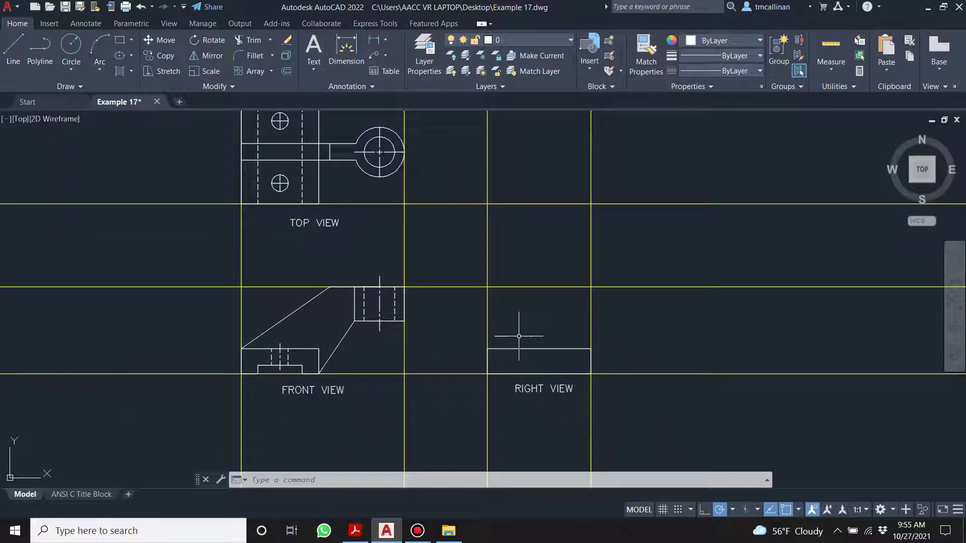
Consult the exercise PDF, and on layer Con1 in AutoCAD offset the right view's left construction line 37.5 toward the view's middle
click(355, 531)
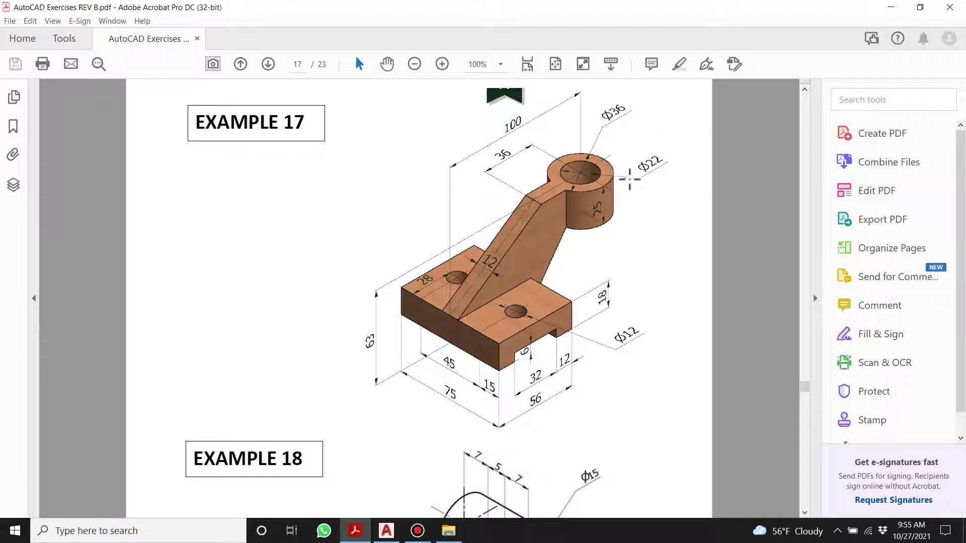
click(387, 531)
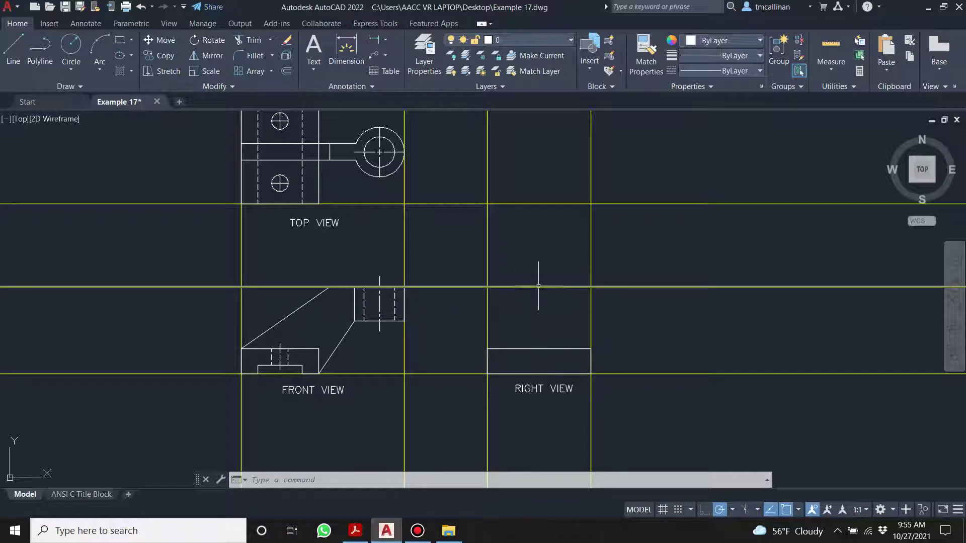
click(542, 40)
click(536, 65)
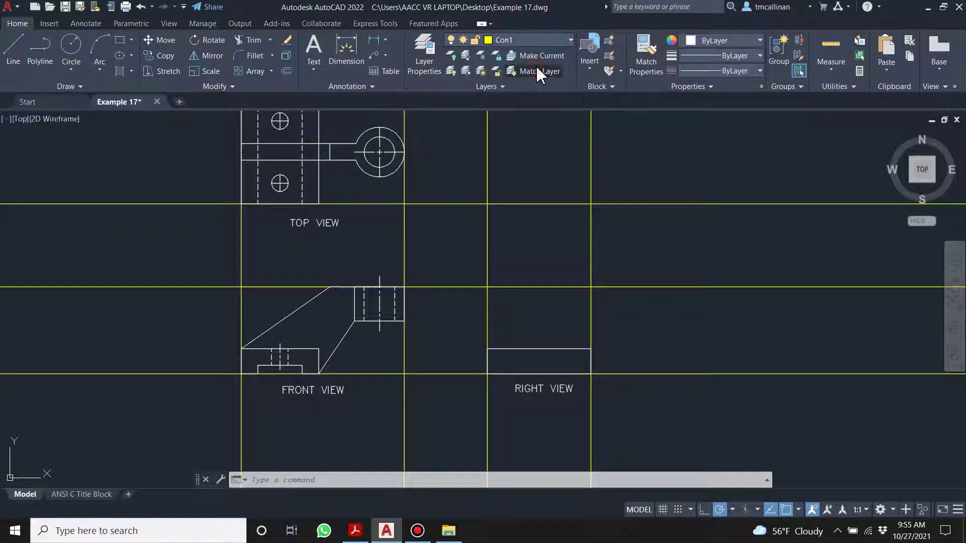
click(90, 85)
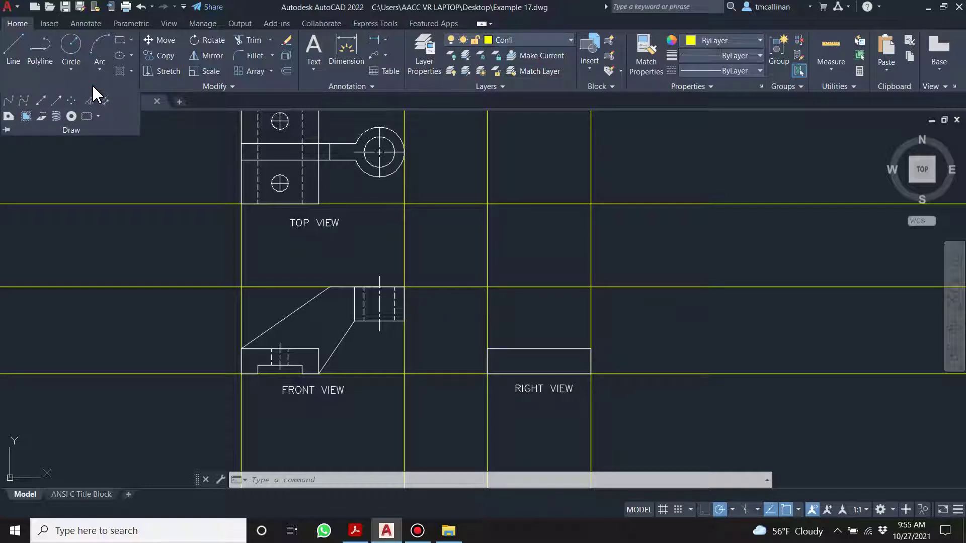
key(Escape)
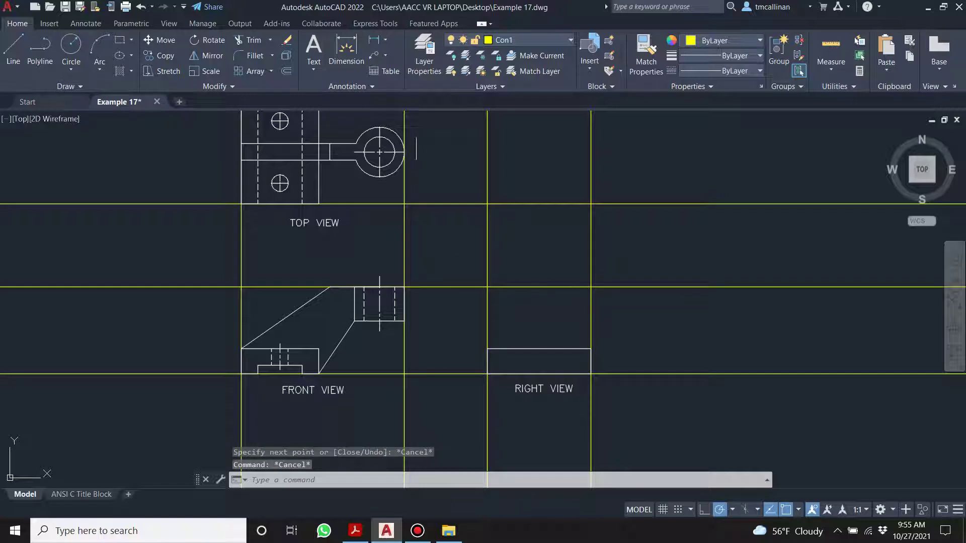
click(286, 71)
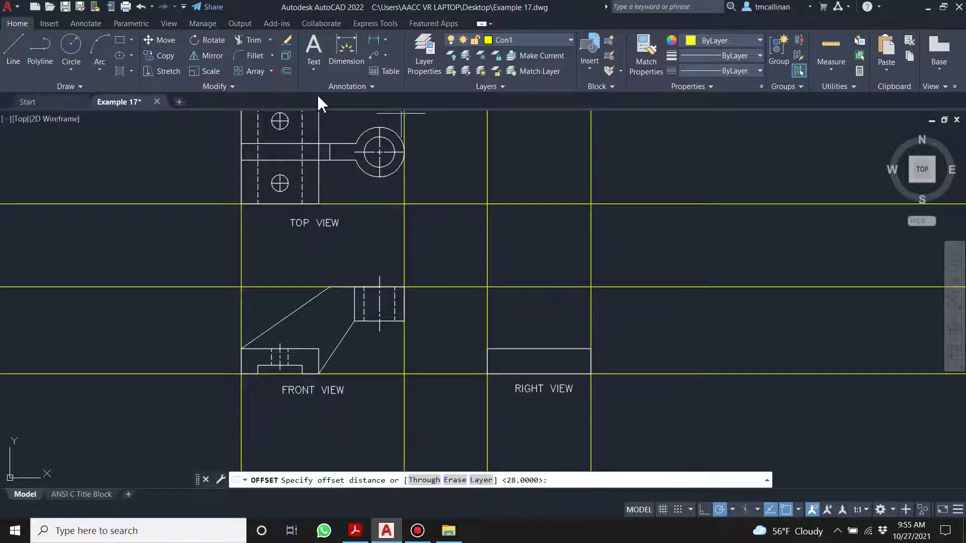
text(37.5)
key(Return)
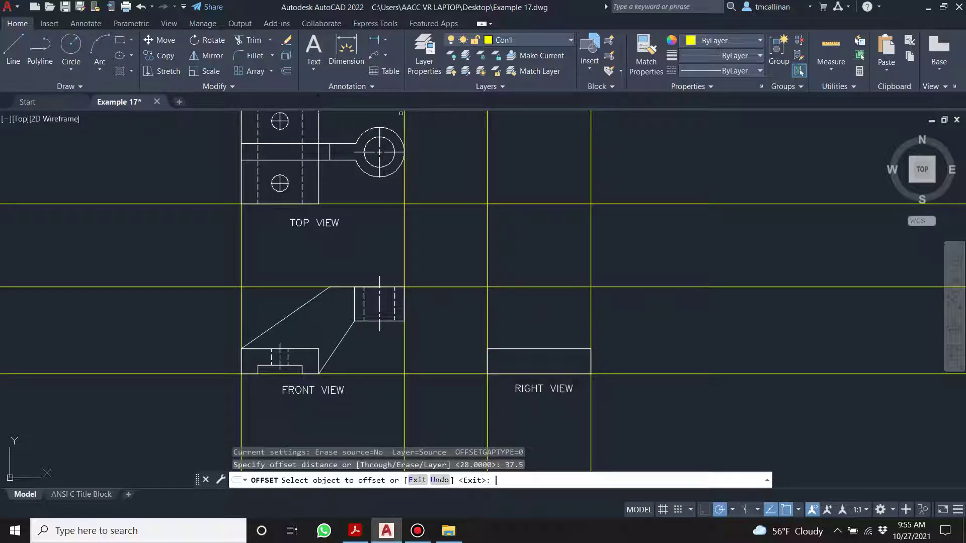
click(487, 261)
click(537, 256)
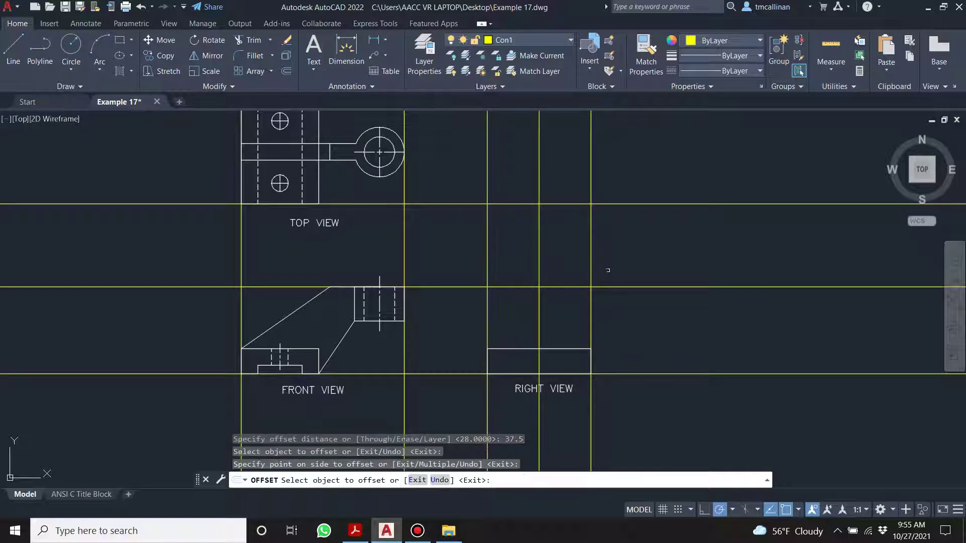
key(Escape)
Check the exercise PDF and, on layer 0 in AutoCAD, draw an 18 line rightward along the upper construction line from the right view's middle
scroll(577, 314, up, 2)
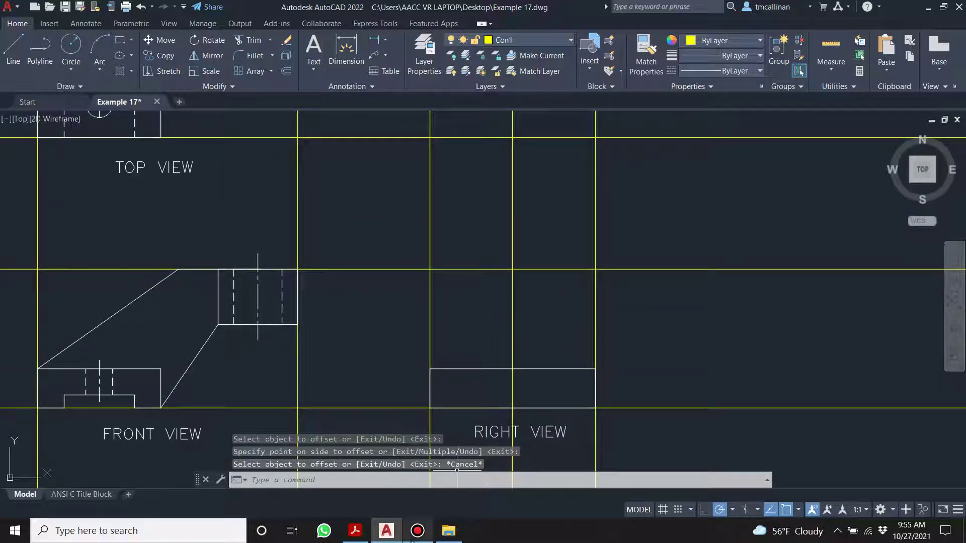
click(356, 534)
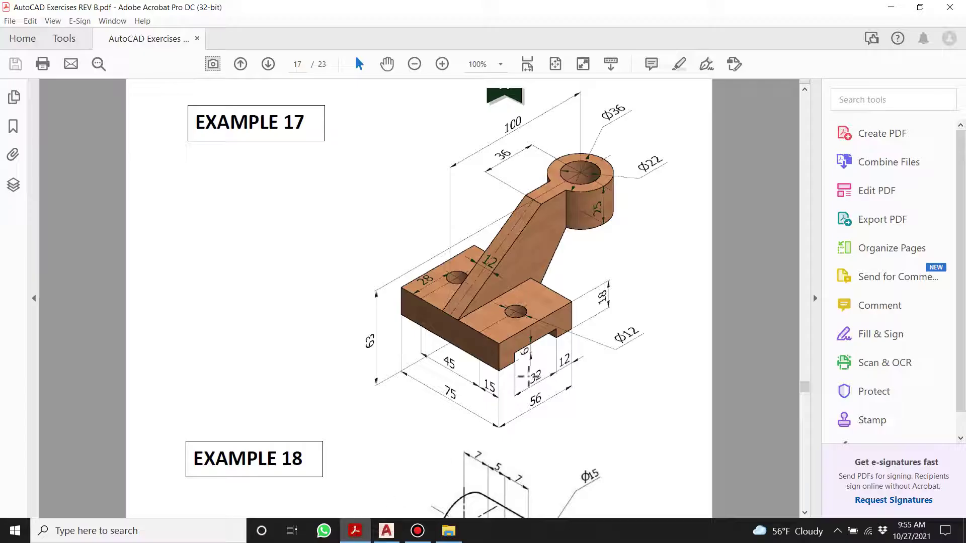
click(386, 532)
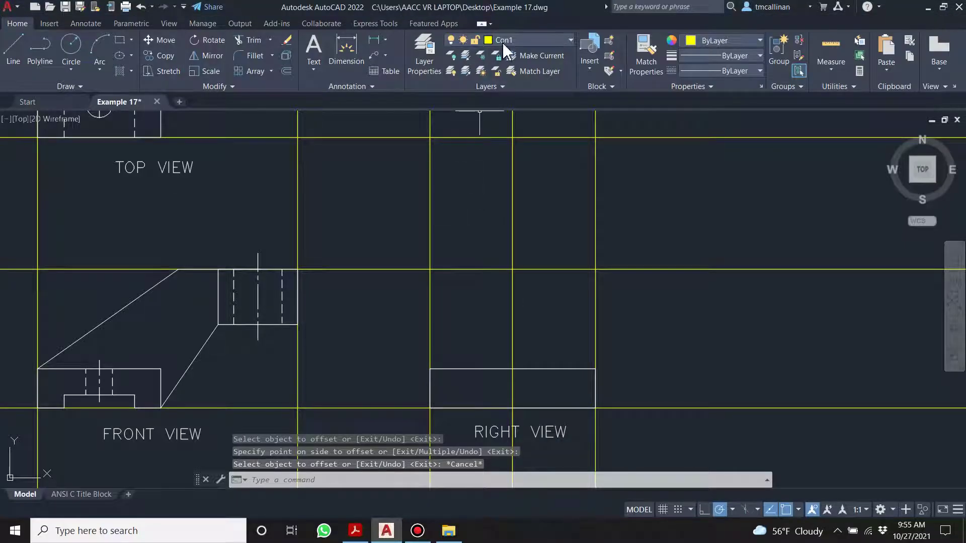
click(505, 49)
click(509, 54)
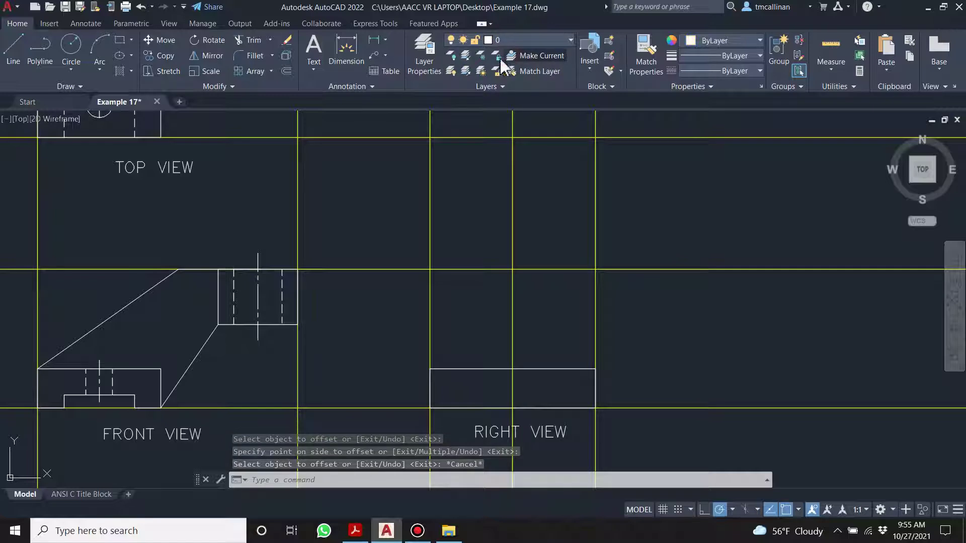
click(14, 48)
click(512, 271)
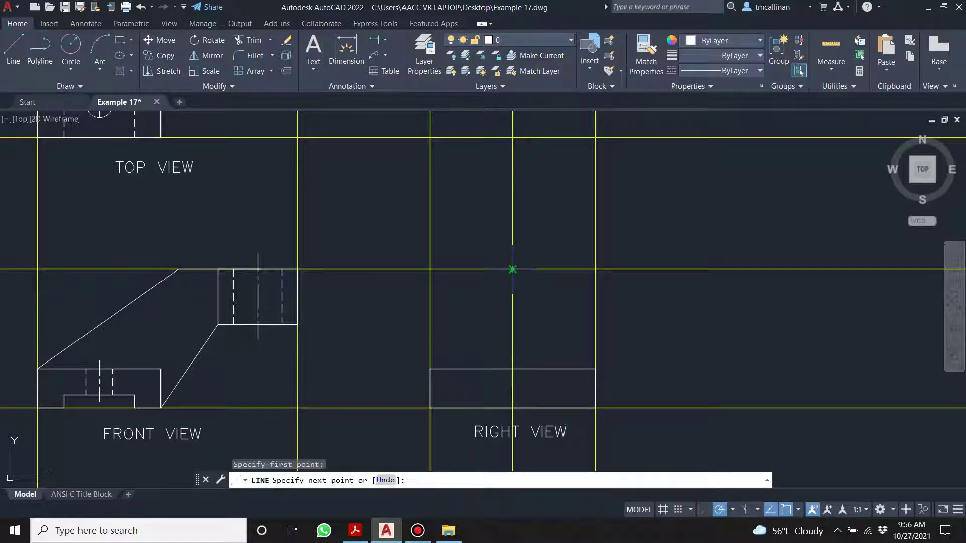
text(1)
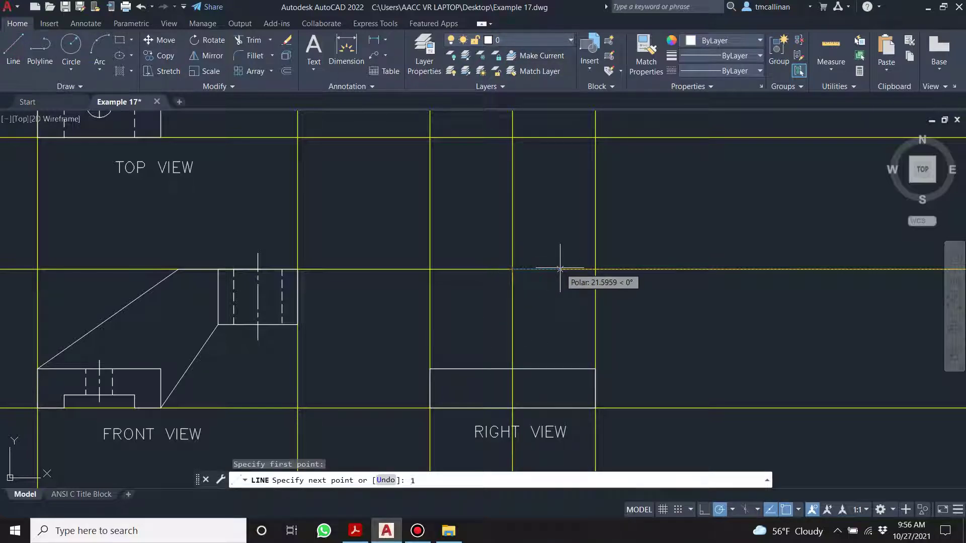
text(8)
key(Return)
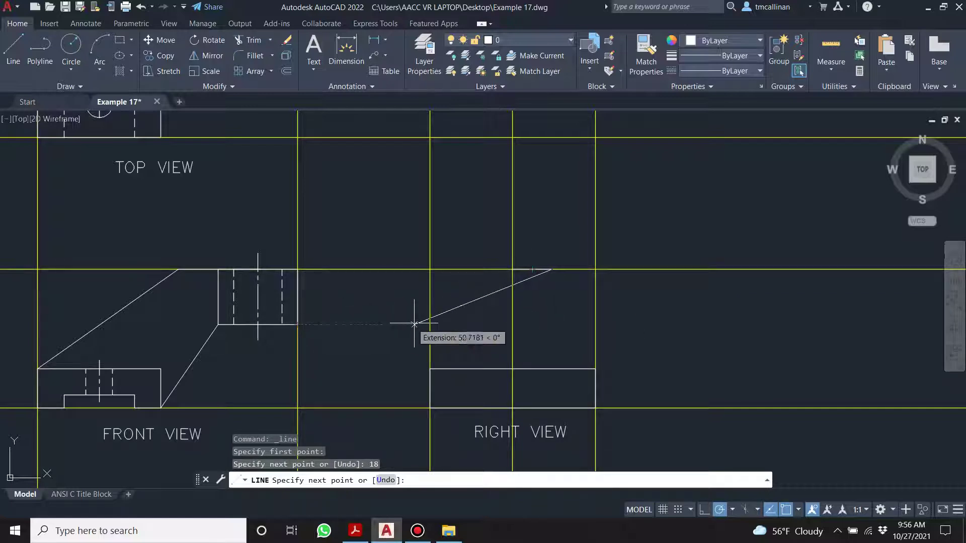
Complete the boss rectangle in the right view, 36 wide and level with the front view's boss, with its right, bottom, left and top edges
click(552, 324)
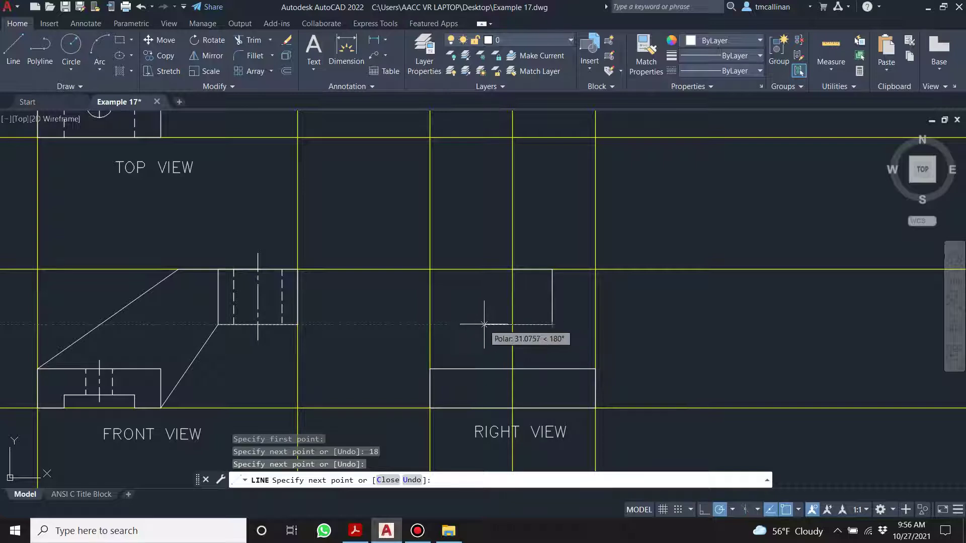
text(36)
key(Return)
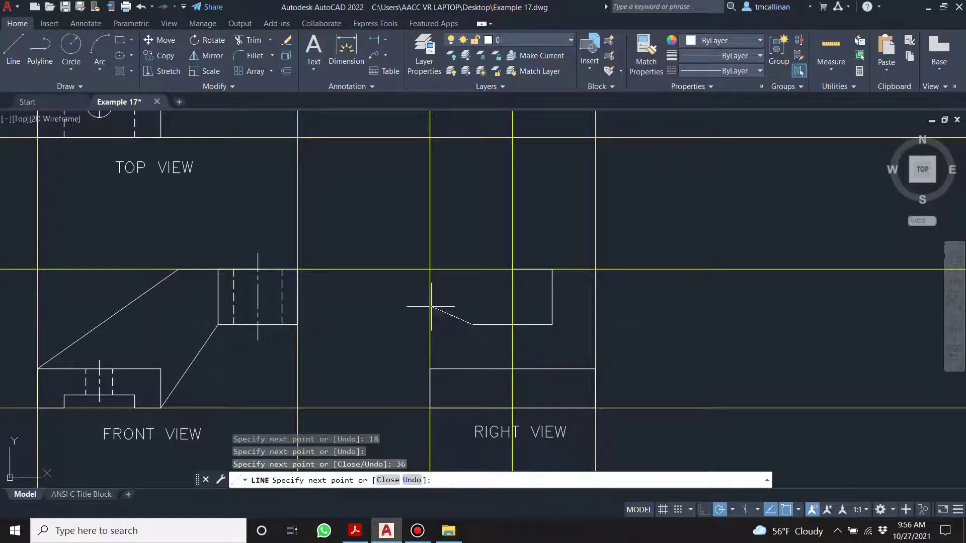
click(480, 270)
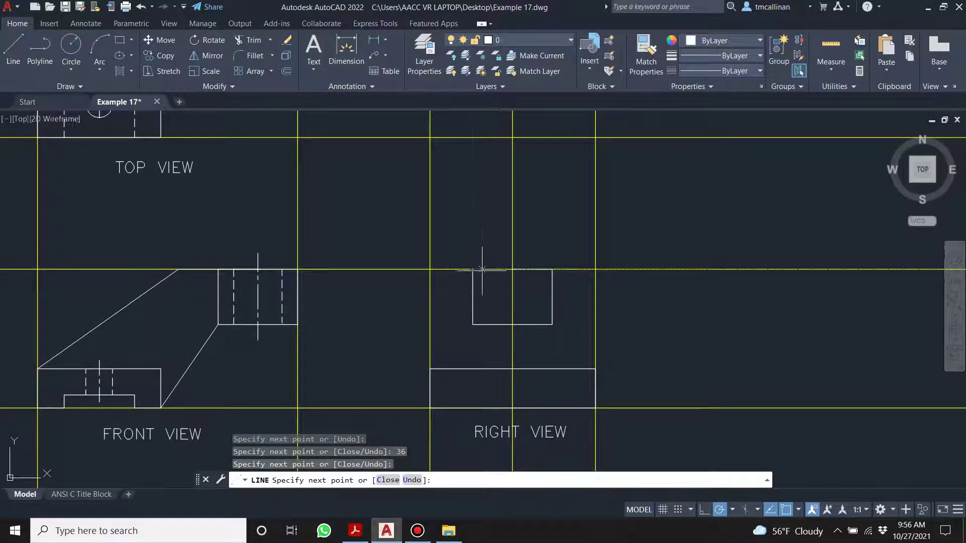
click(552, 269)
key(Escape)
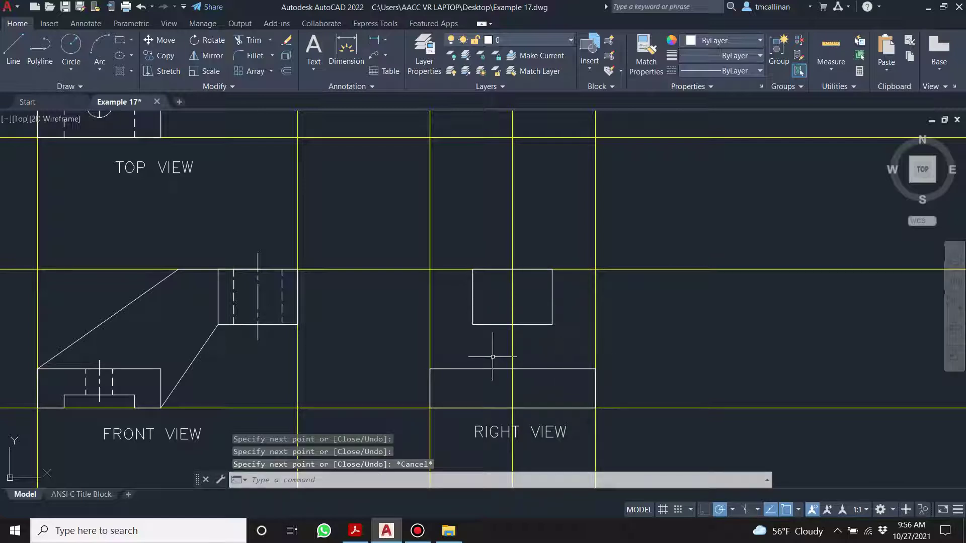
Examine the boss and rib across the top, front and right views
scroll(494, 352, down, 2)
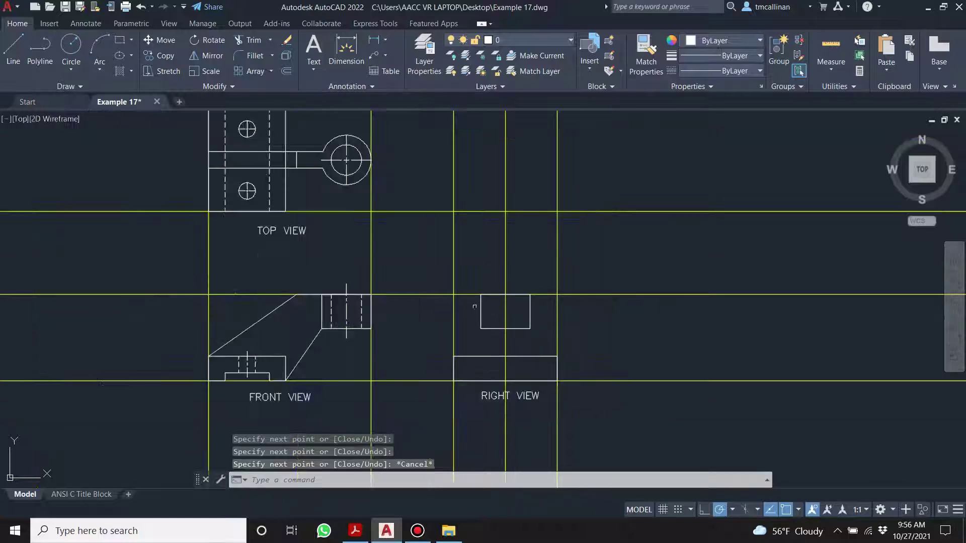
scroll(501, 337, up, 2)
scroll(511, 323, down, 2)
scroll(526, 349, up, 2)
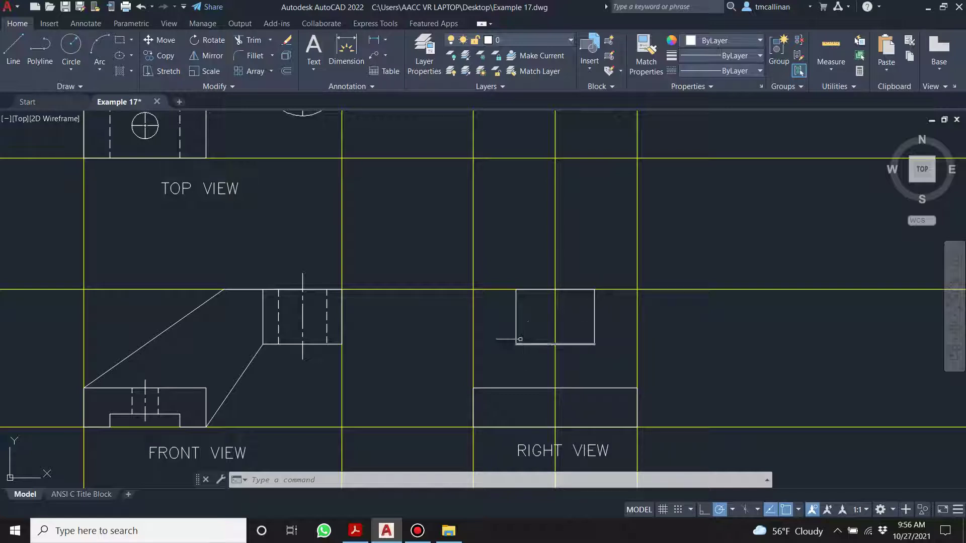
scroll(406, 209, up, 3)
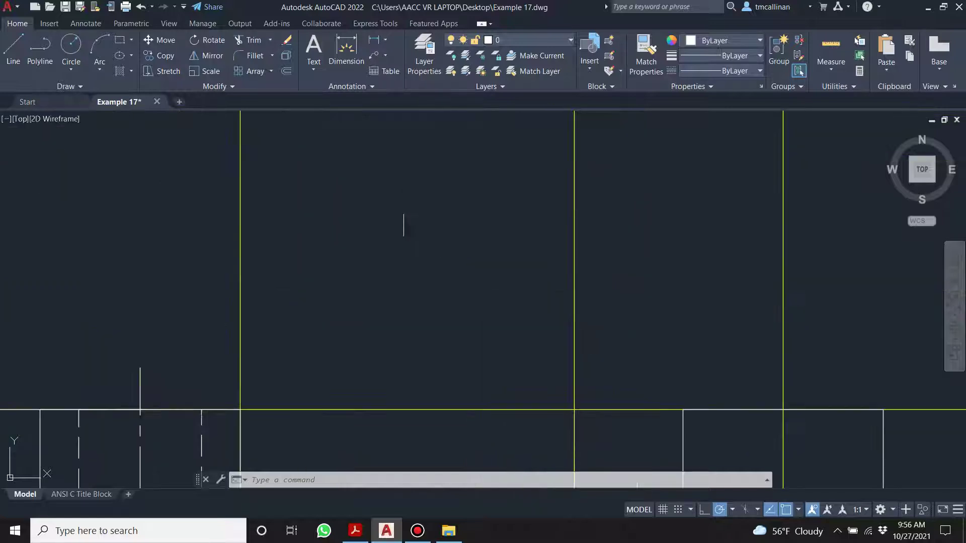
scroll(363, 203, down, 4)
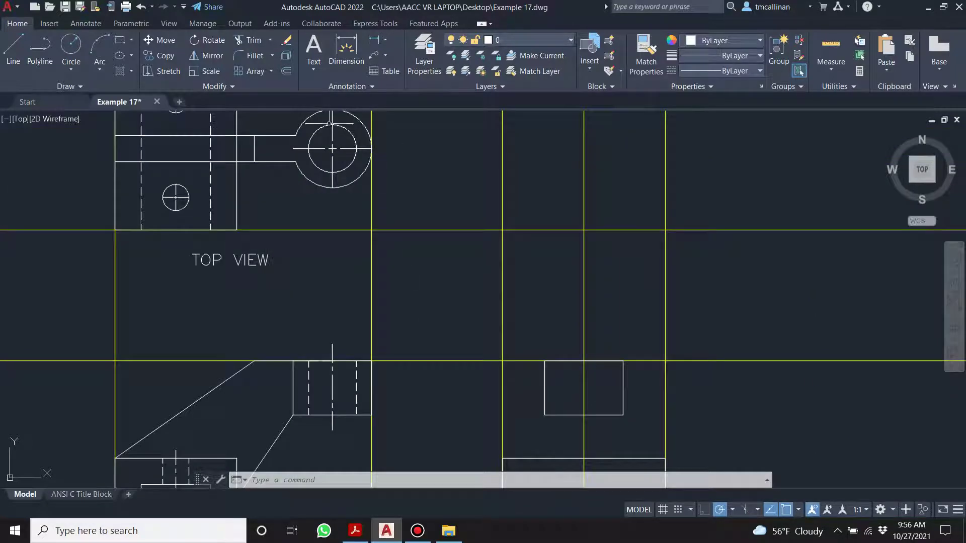
scroll(559, 410, down, 4)
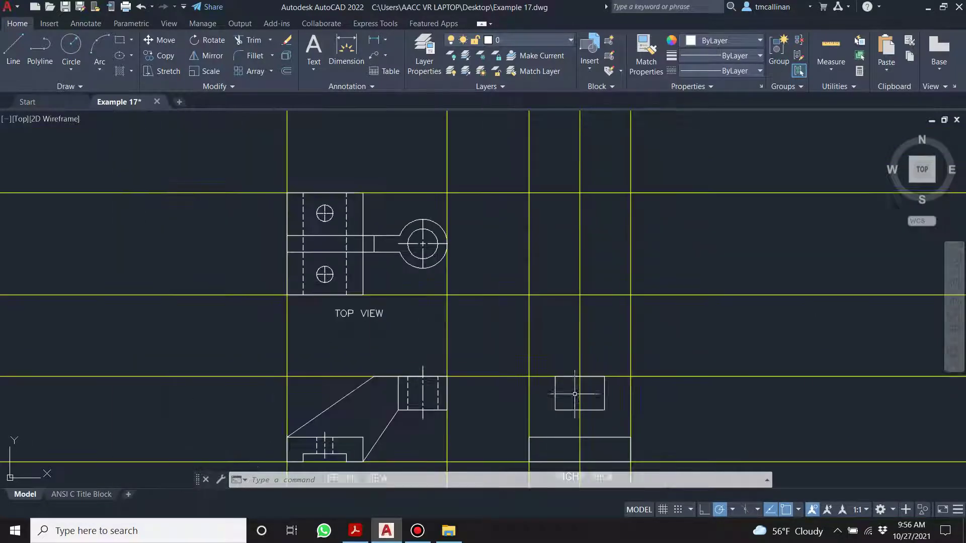
scroll(603, 387, up, 4)
middle_drag(604, 387, 575, 356)
scroll(576, 356, up, 2)
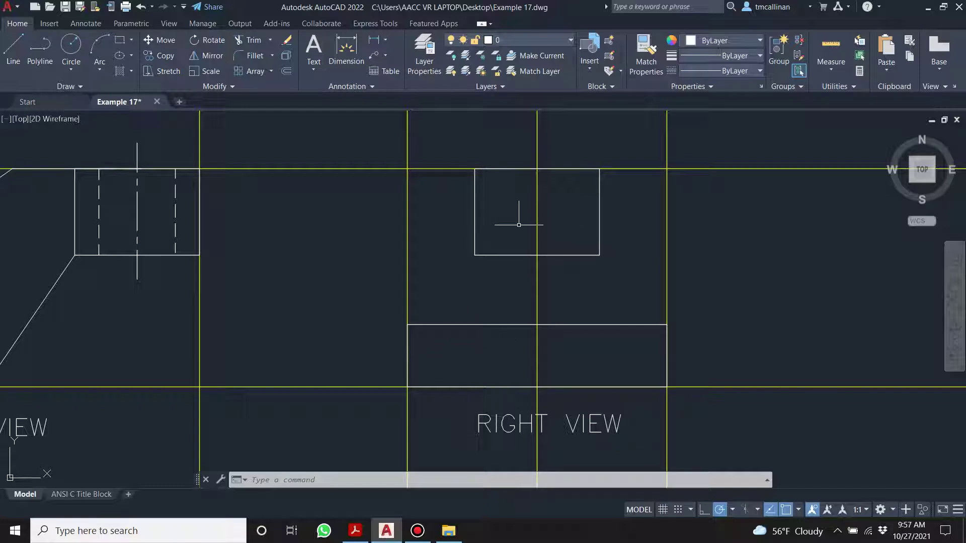
Examine in the exercise PDF where the rib meets the boss, and compare it with the front and right views in AutoCAD
click(356, 532)
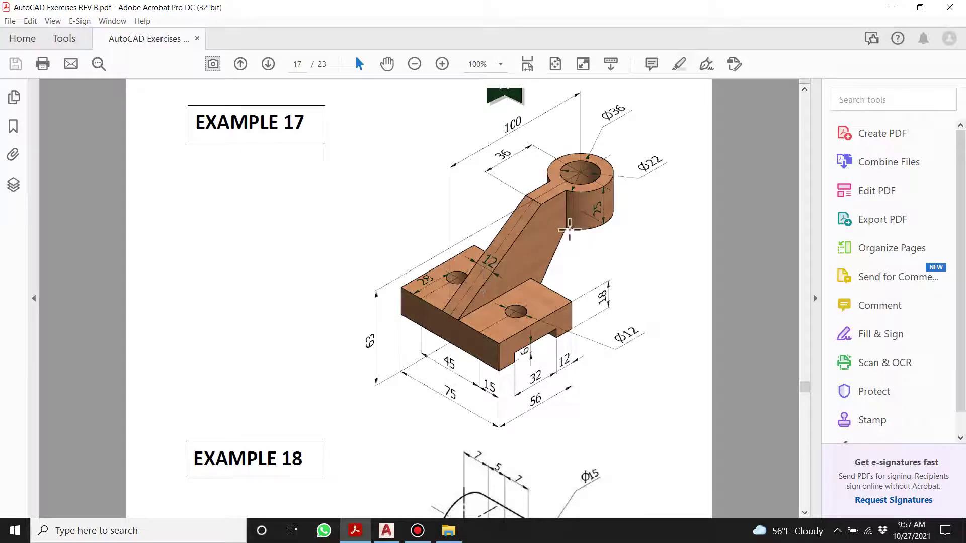
click(565, 231)
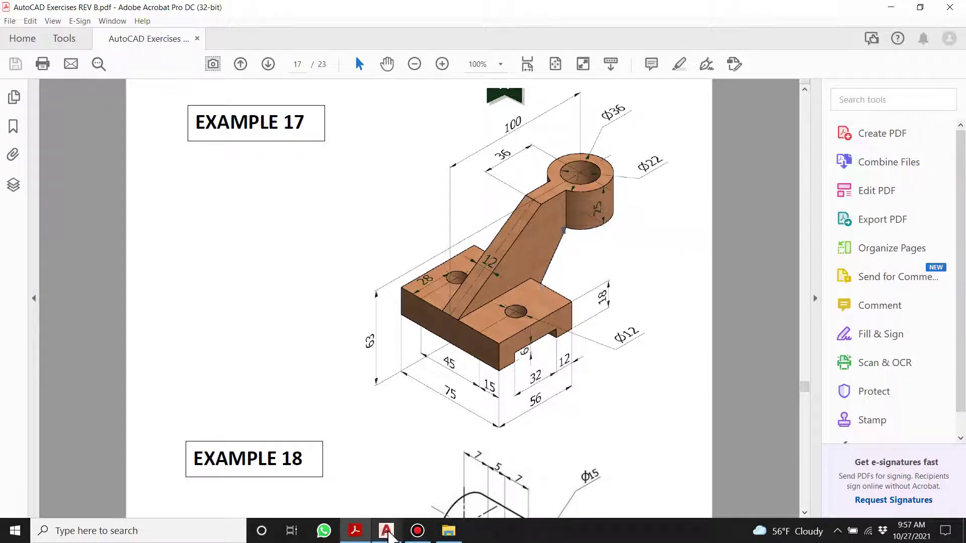
click(386, 531)
scroll(542, 278, down, 2)
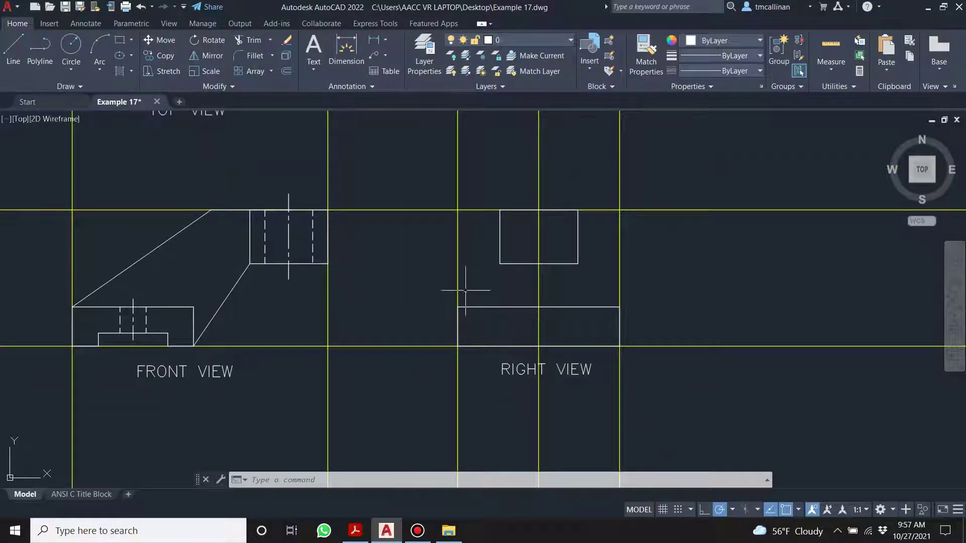
middle_drag(470, 291, 521, 308)
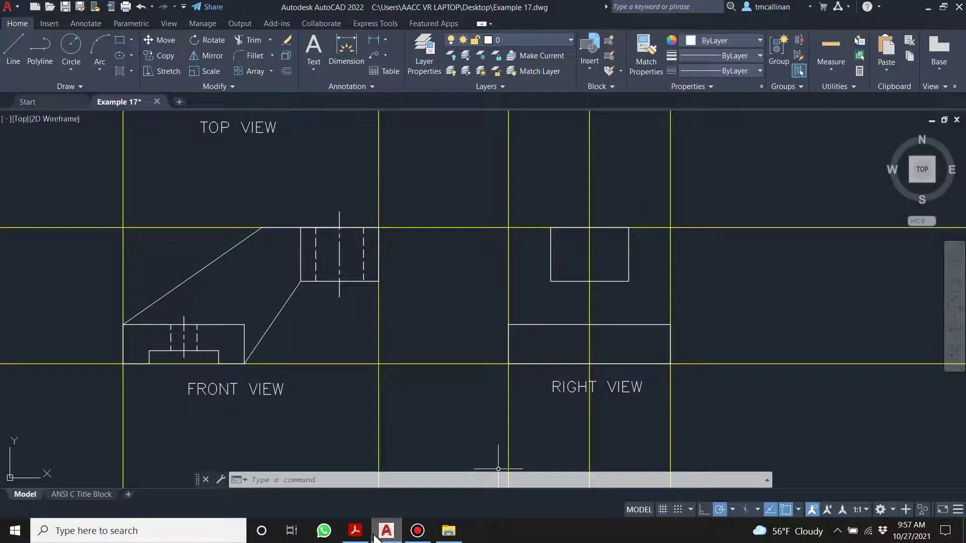
click(358, 533)
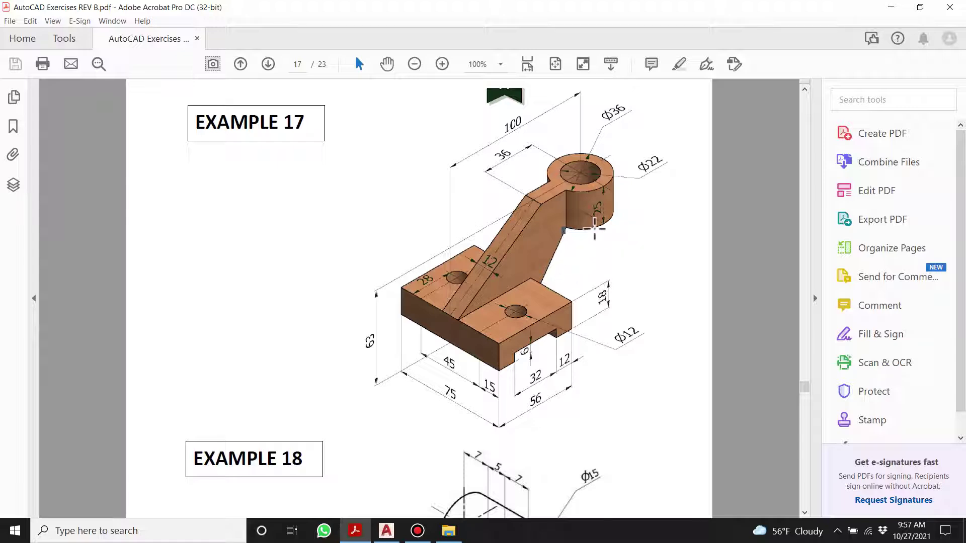
click(386, 531)
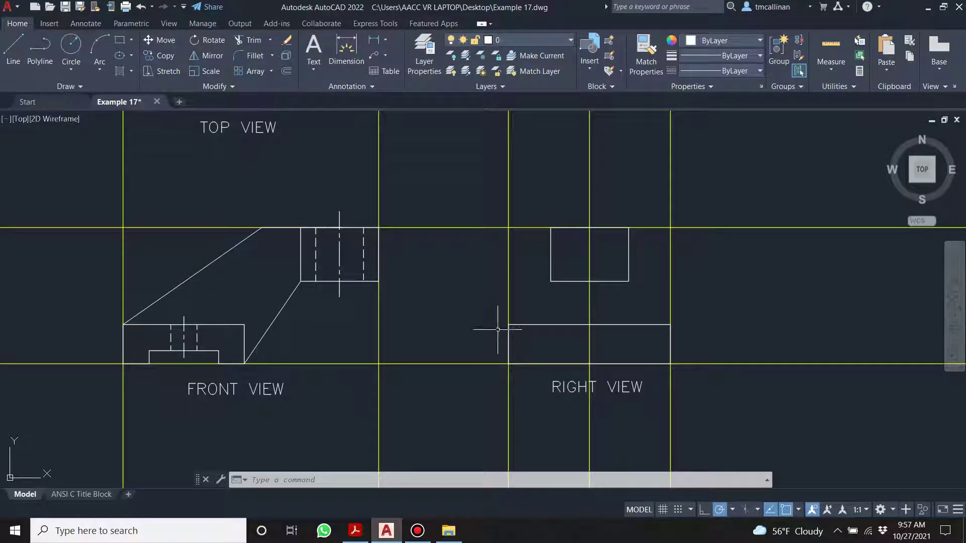
On layer Con1, offset the right view's middle construction line 6 to both sides, and make layer 0 current again
key(Escape)
key(Escape)
click(520, 44)
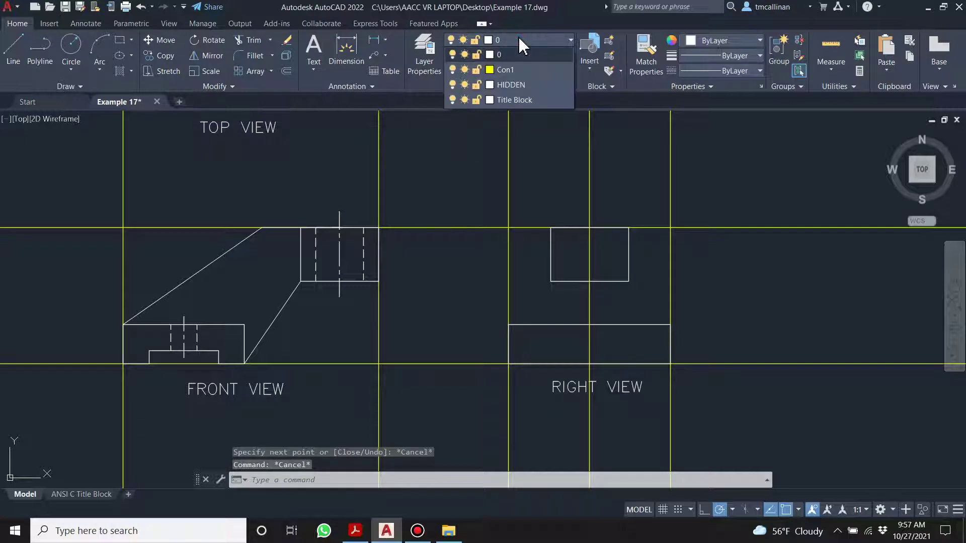
click(519, 70)
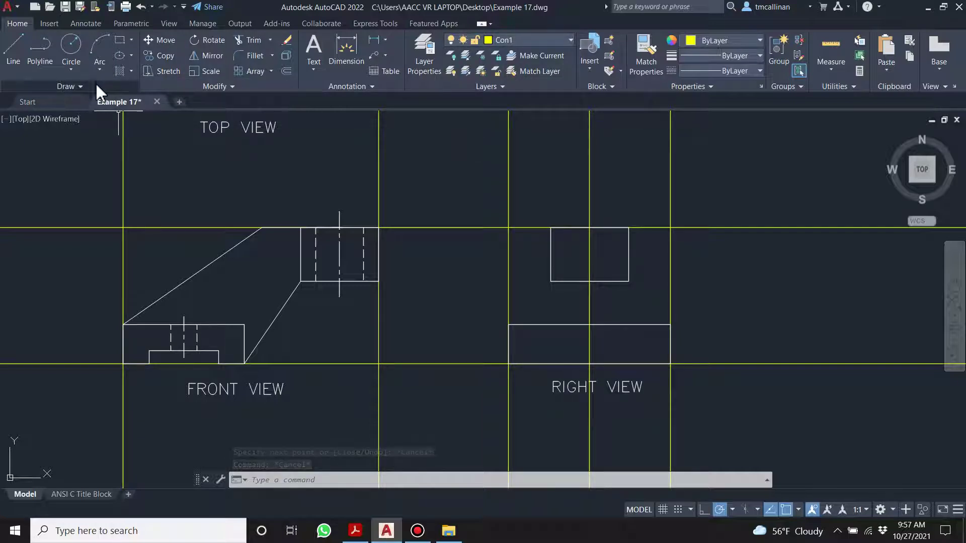
click(287, 71)
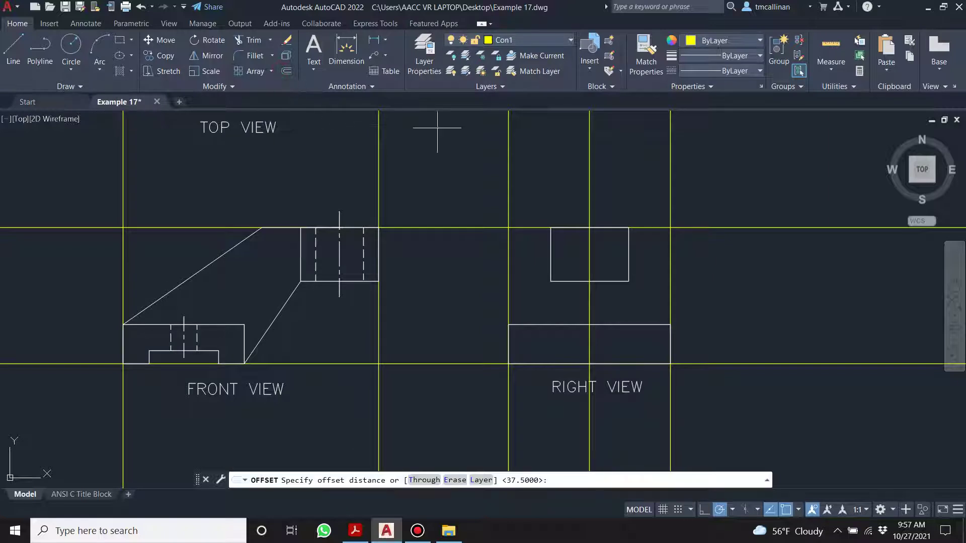
key(Return)
click(590, 302)
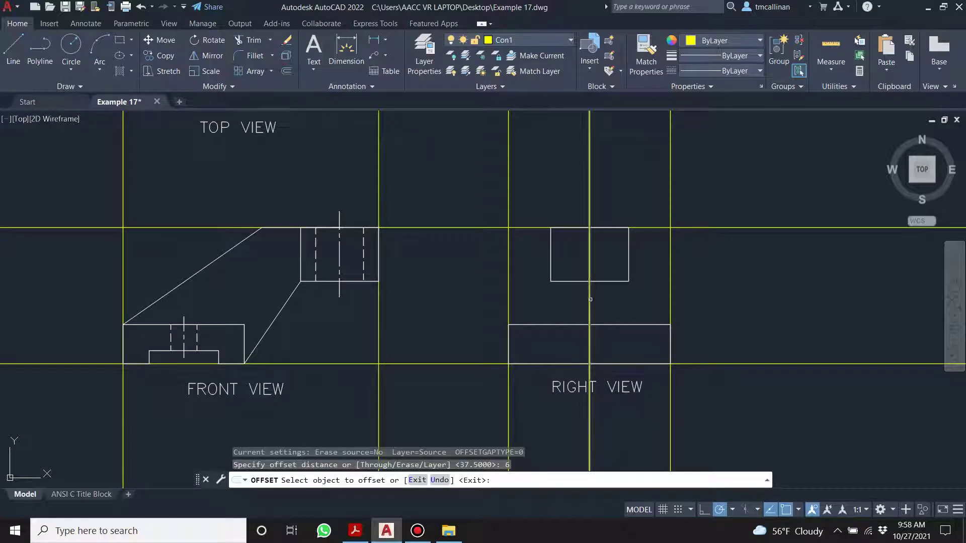
click(597, 304)
click(590, 304)
click(565, 312)
key(Escape)
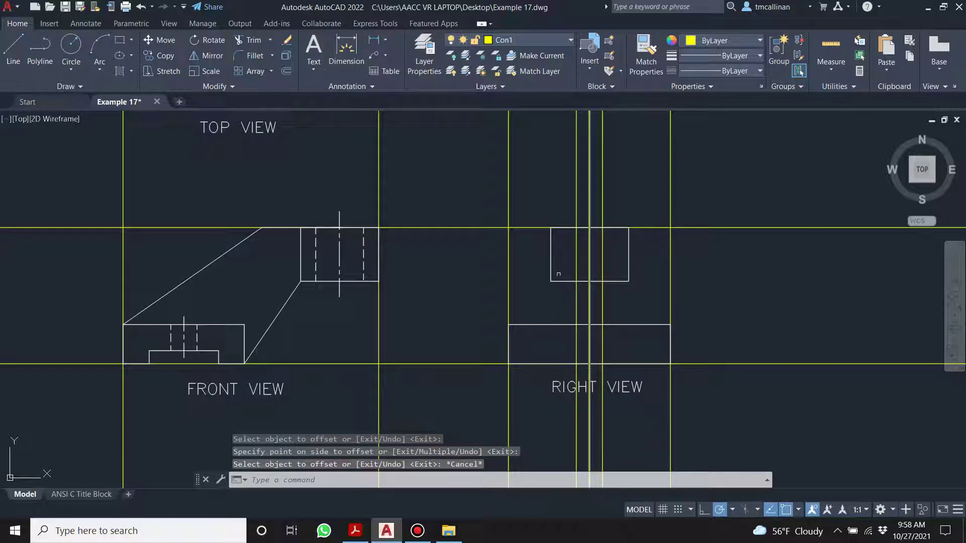
click(511, 40)
click(501, 51)
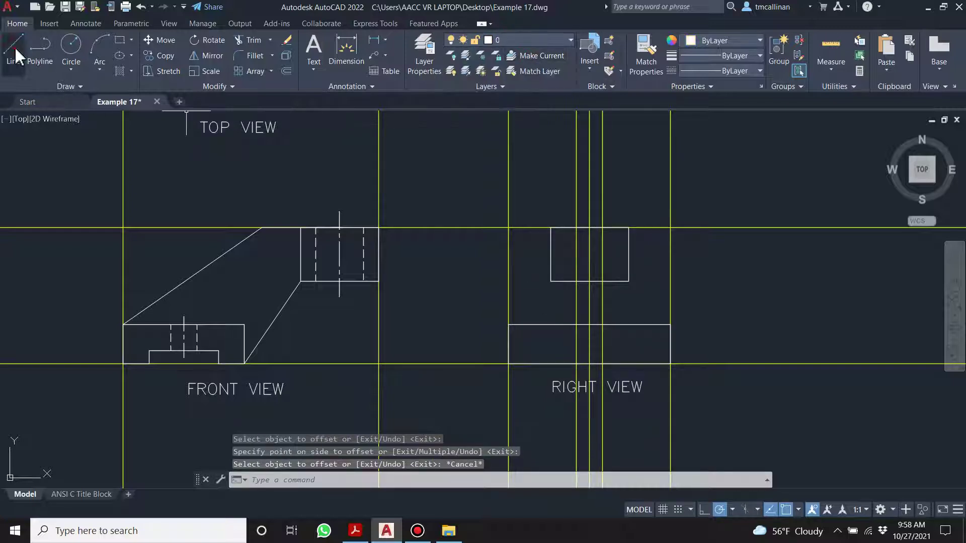
Draw the rib's right edge in the right view, from the boss's bottom edge down to the base's top edge
click(15, 48)
click(602, 282)
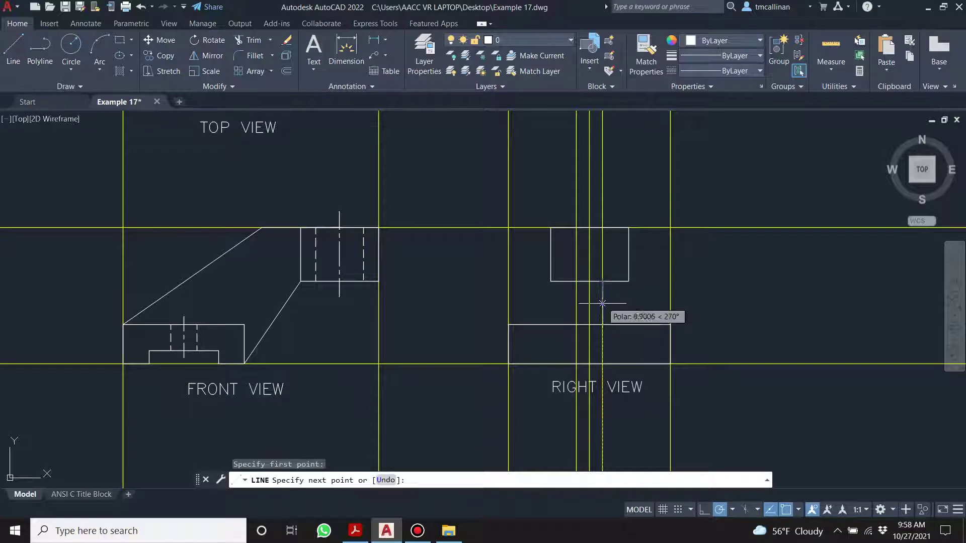
click(603, 325)
key(Escape)
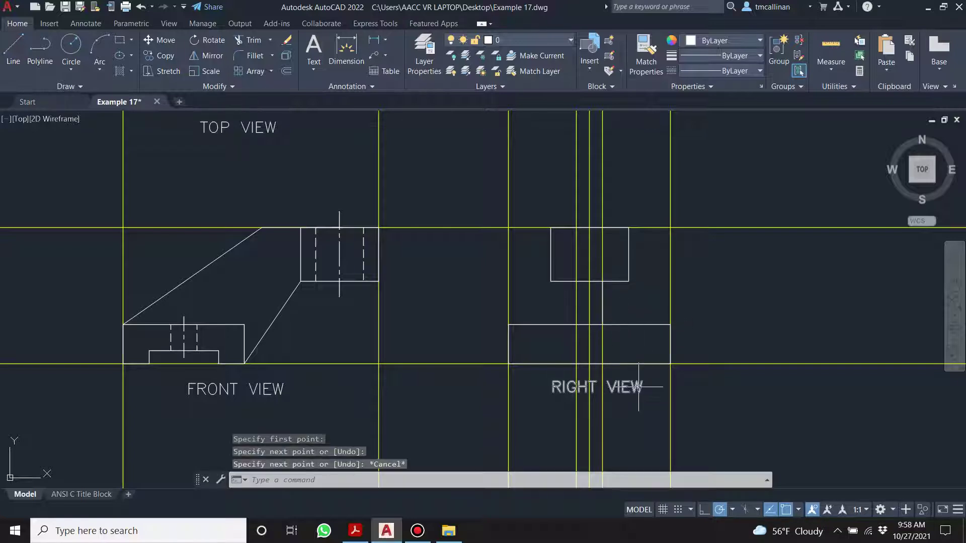
Erase the rib edge line between the boss and the base in the right view
scroll(602, 356, up, 2)
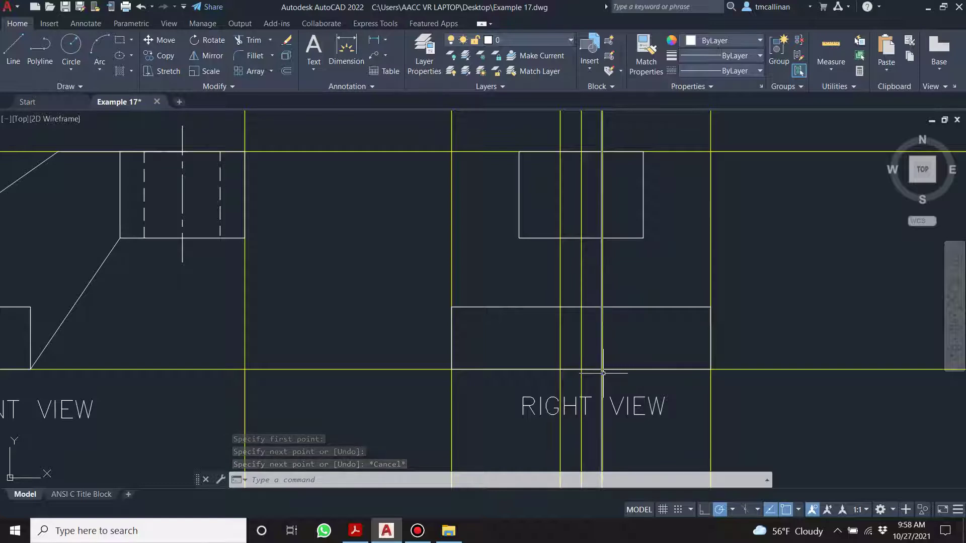
click(609, 253)
key(Escape)
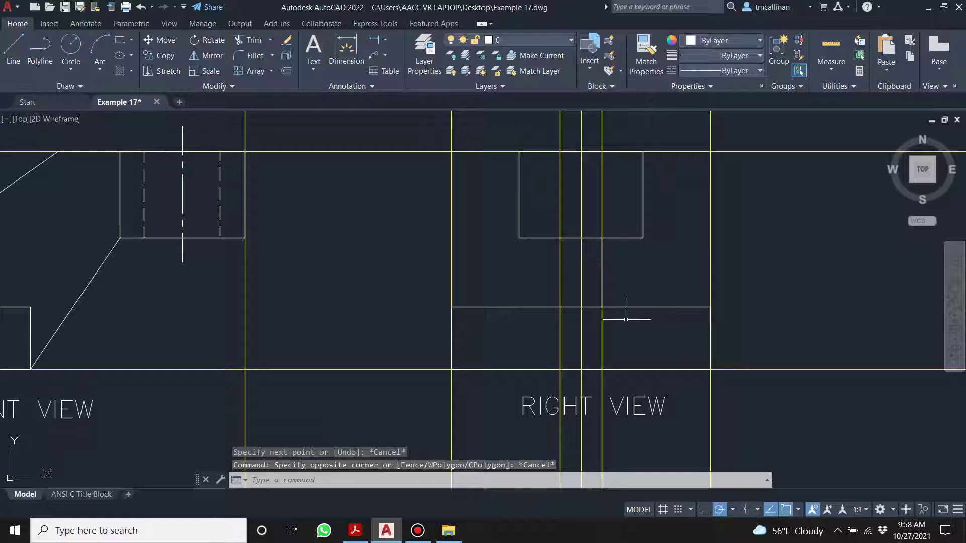
key(Escape)
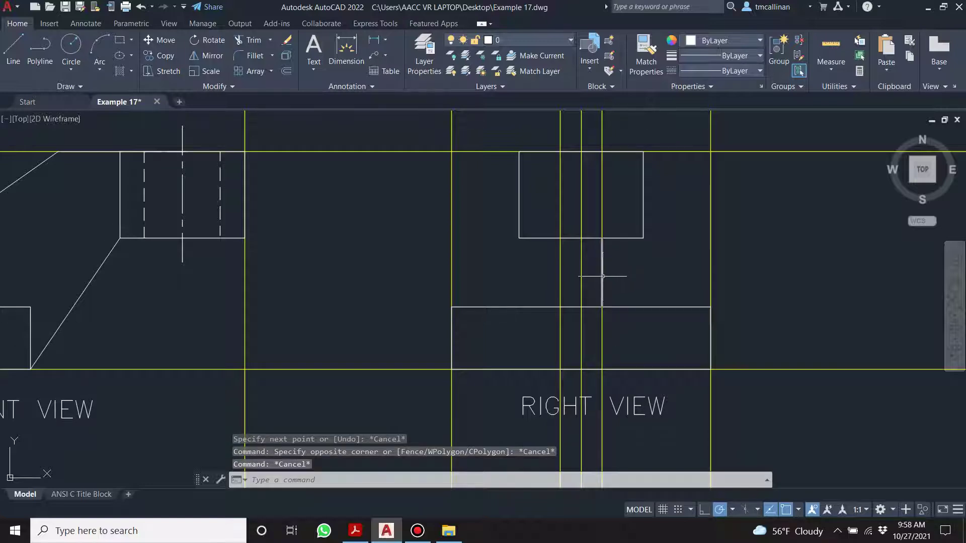
click(602, 276)
key(Delete)
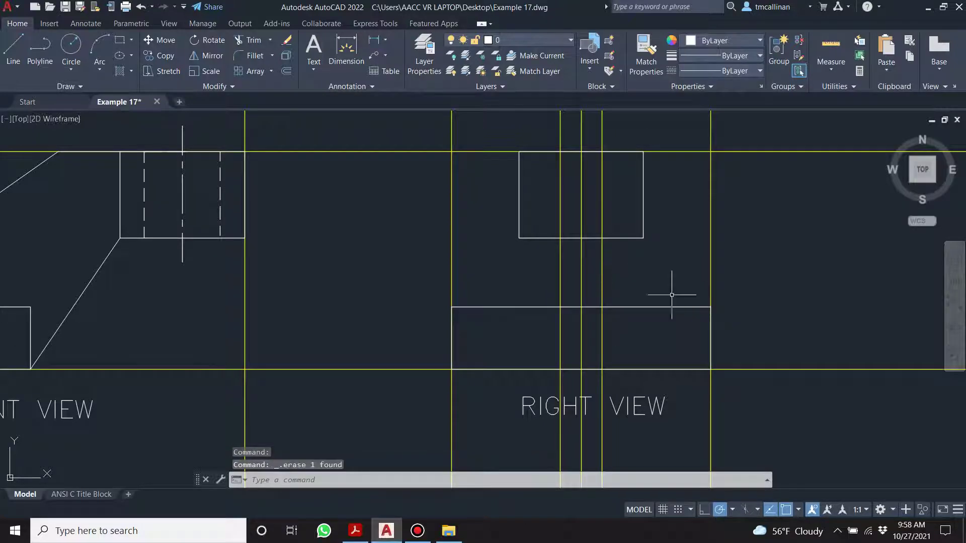
Draw both rib edges in the right view as vertical lines from the boss's bottom edge down to the base's bottom edge
click(14, 55)
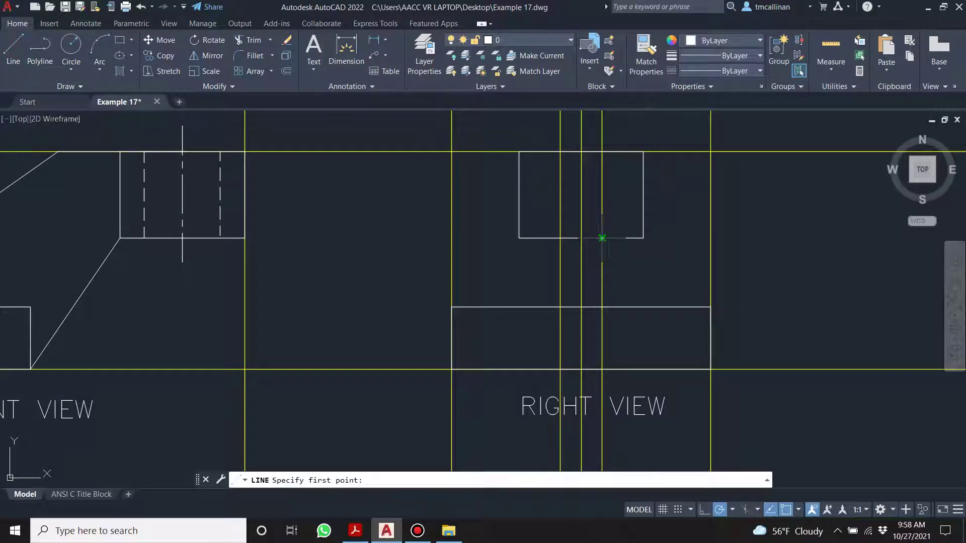
click(602, 238)
click(603, 370)
key(Escape)
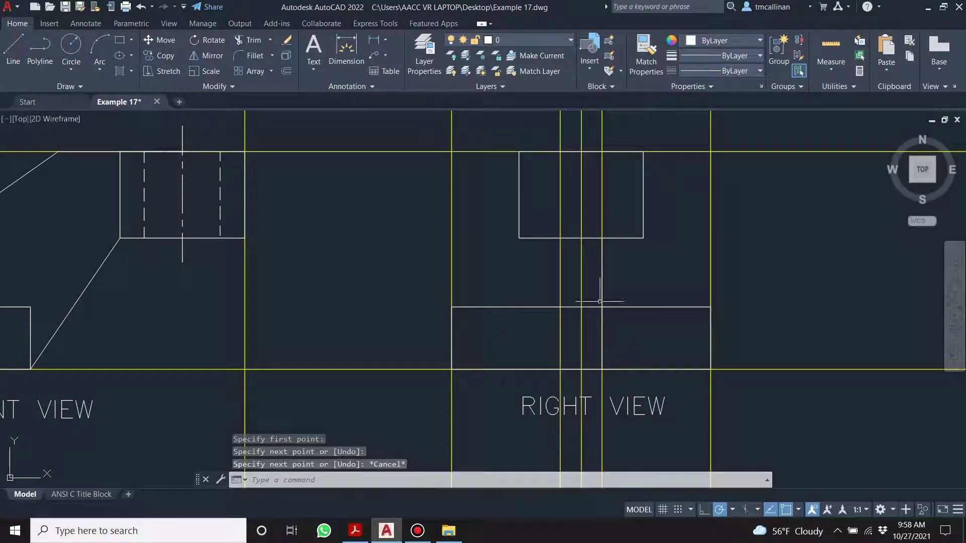
key(Escape)
click(13, 53)
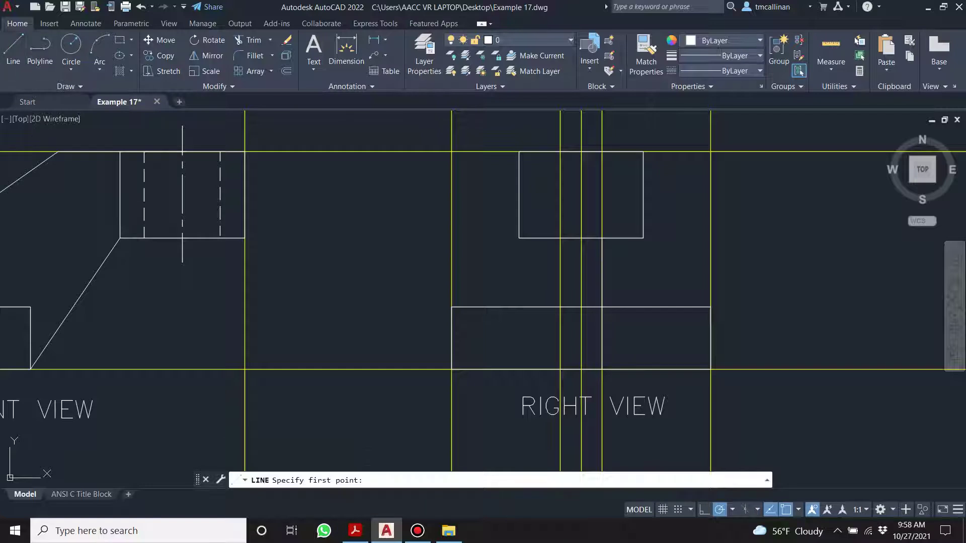
click(560, 238)
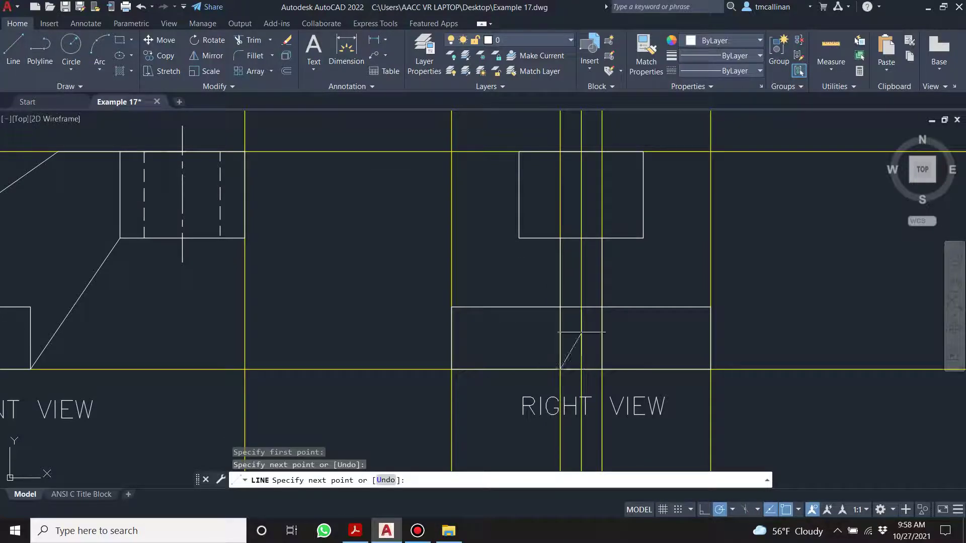
key(Escape)
Examine how the rib meets the boss and the base in the front and right views
scroll(560, 362, down, 4)
scroll(493, 250, up, 1)
scroll(573, 293, up, 1)
scroll(574, 293, up, 2)
scroll(574, 286, down, 2)
middle_drag(534, 263, 563, 278)
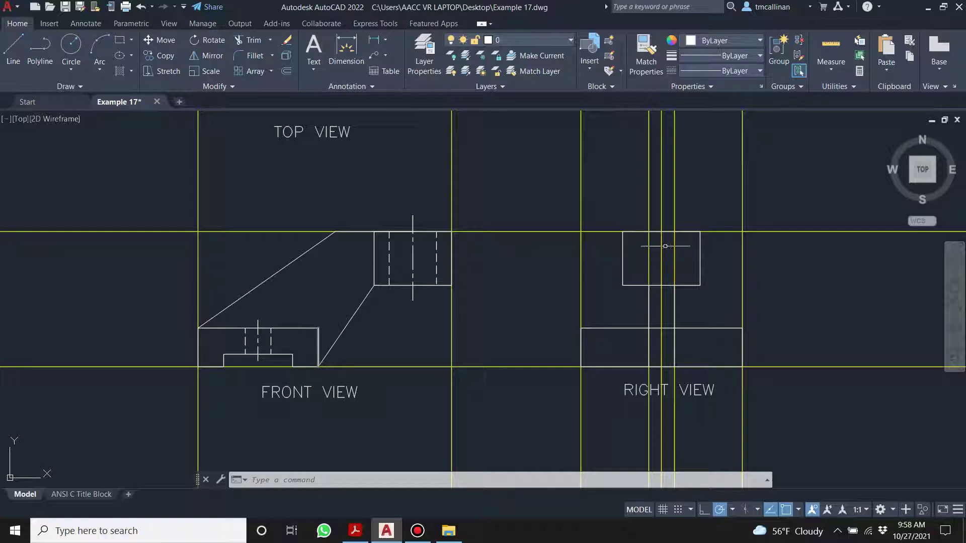
scroll(673, 247, up, 2)
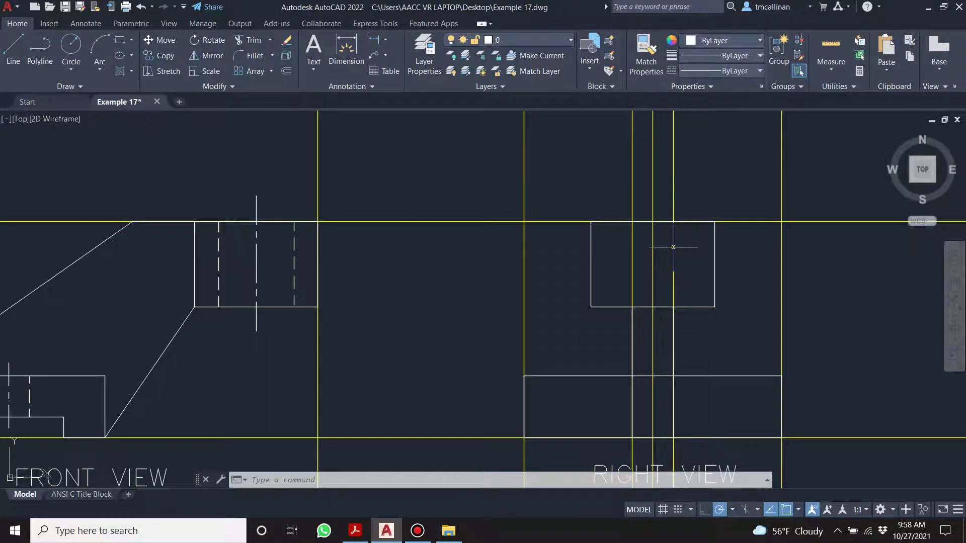
scroll(612, 251, down, 2)
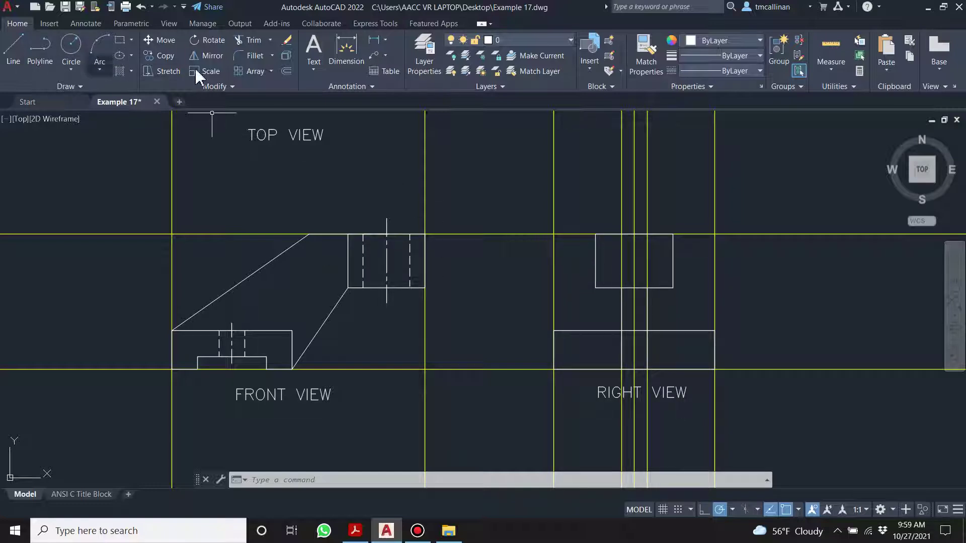
On layer HIDDEN, draw the rib's two hidden edges inside the right view's boss, from its top edge to its bottom edge
click(564, 41)
click(523, 85)
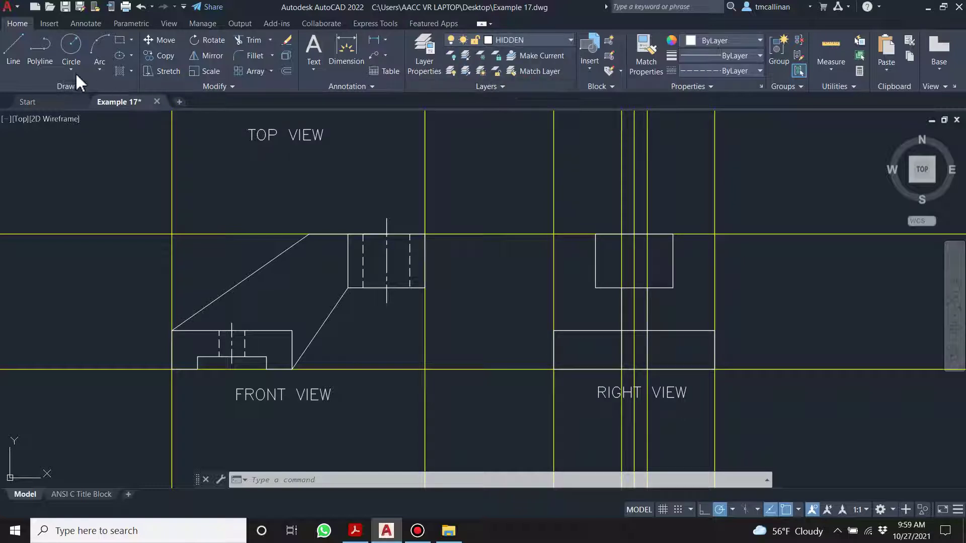
click(8, 53)
click(647, 235)
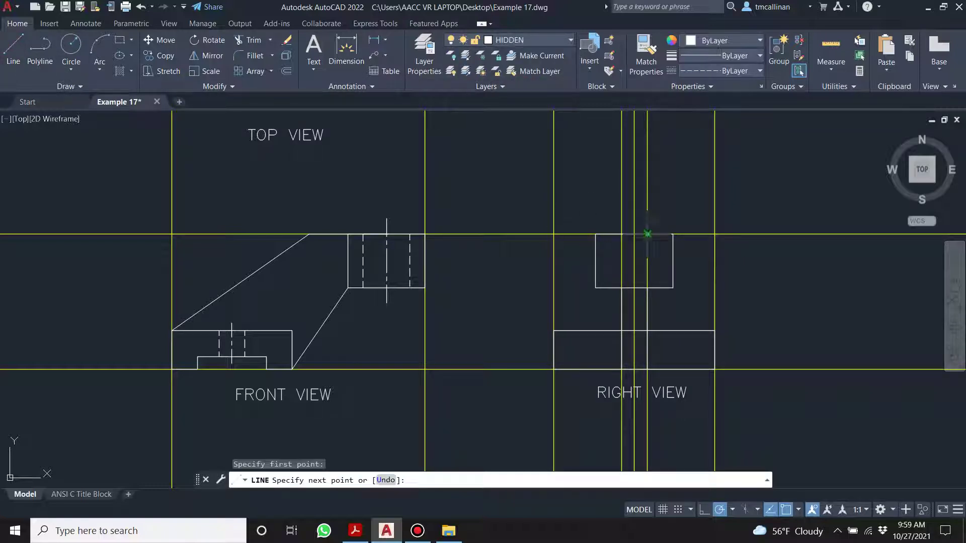
click(647, 288)
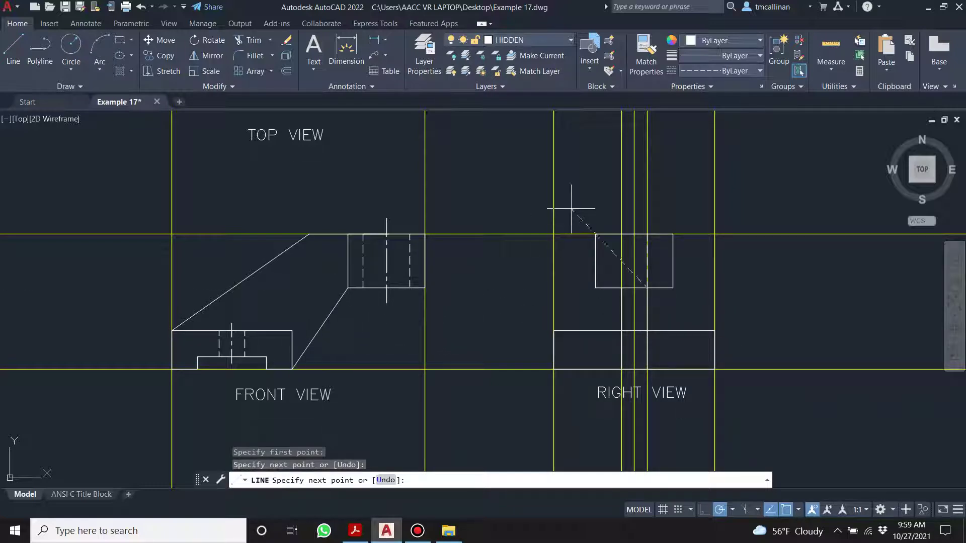
key(Escape)
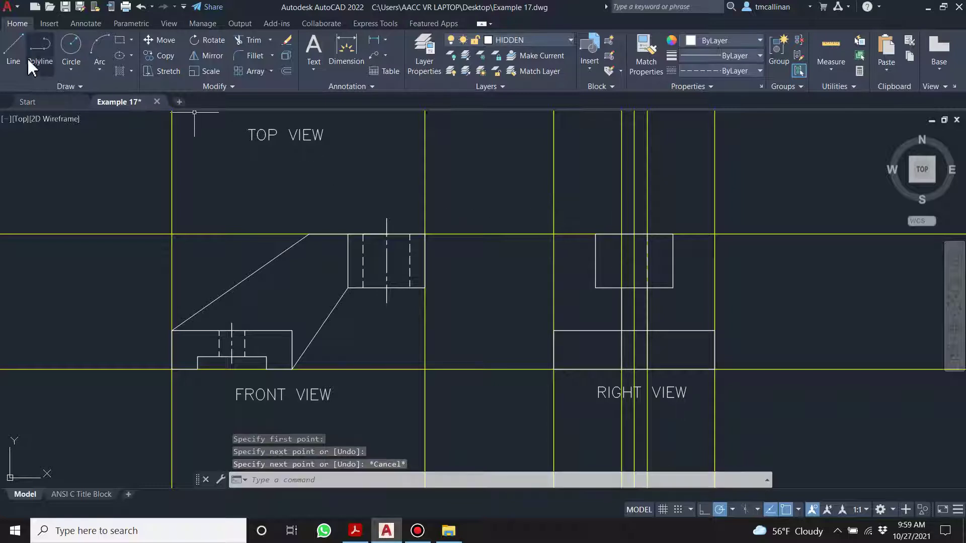
click(14, 47)
click(622, 234)
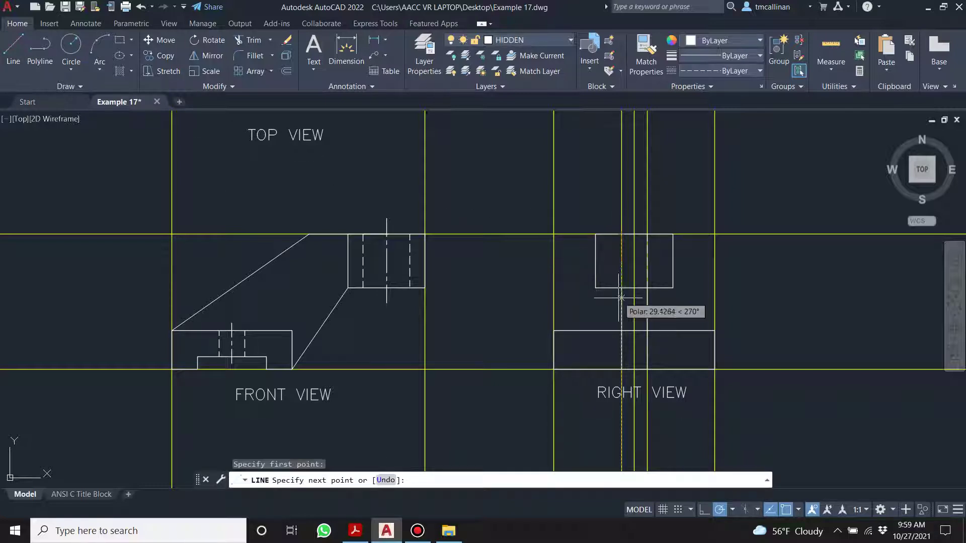
key(Escape)
Turn off the construction layer Con1
scroll(638, 268, up, 2)
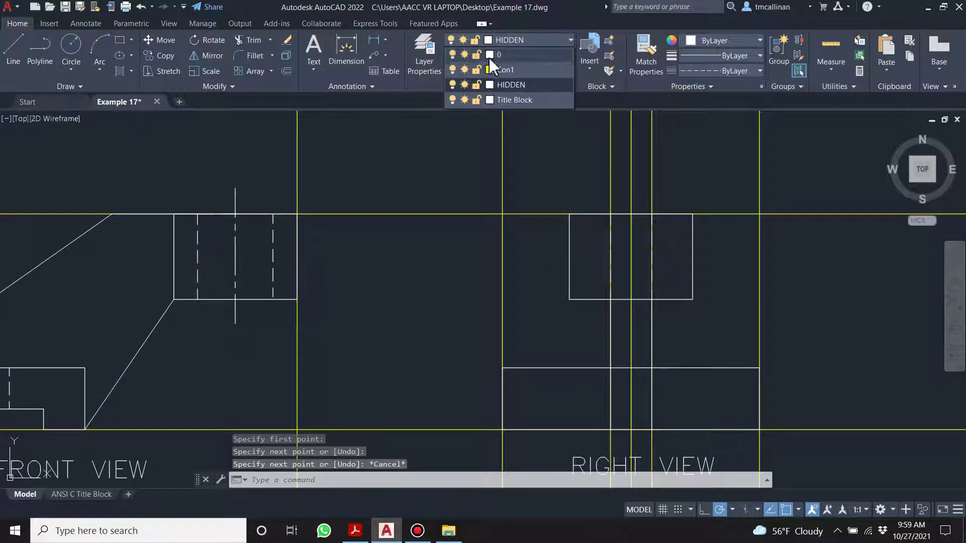
click(453, 70)
scroll(518, 277, down, 5)
scroll(526, 278, up, 4)
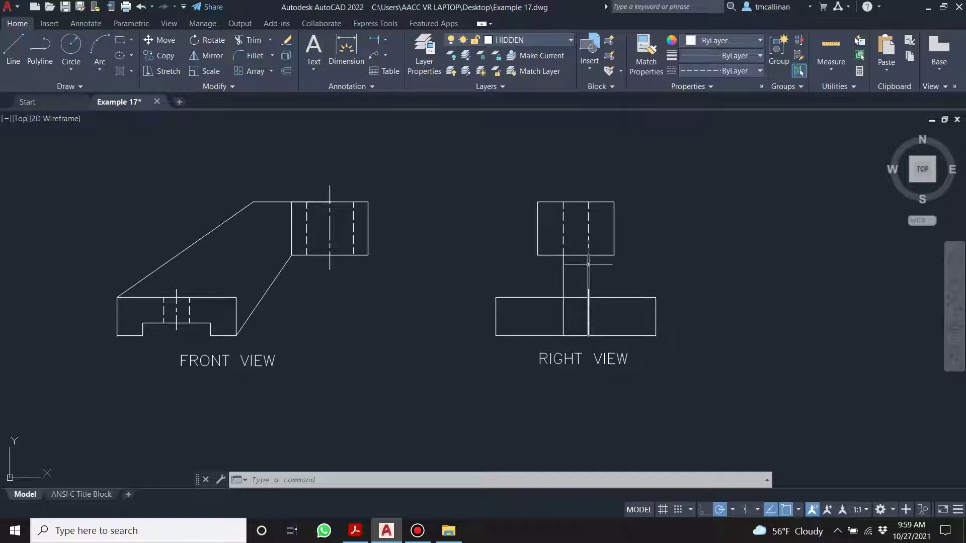
Try stretching the right-hand hidden rib line down to the base's top edge, and restore its end to the boss's bottom edge
click(589, 247)
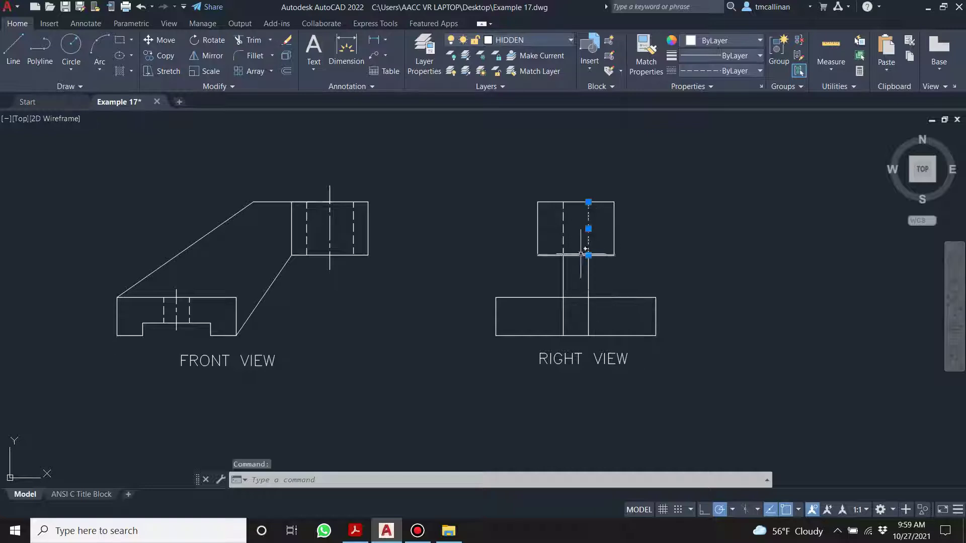
click(588, 255)
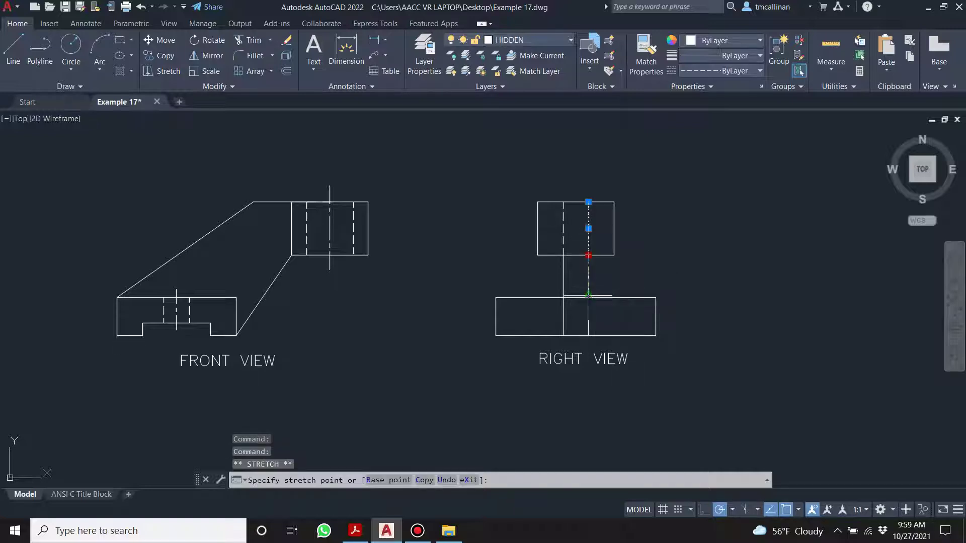
key(Escape)
key(Escape)
scroll(586, 277, up, 2)
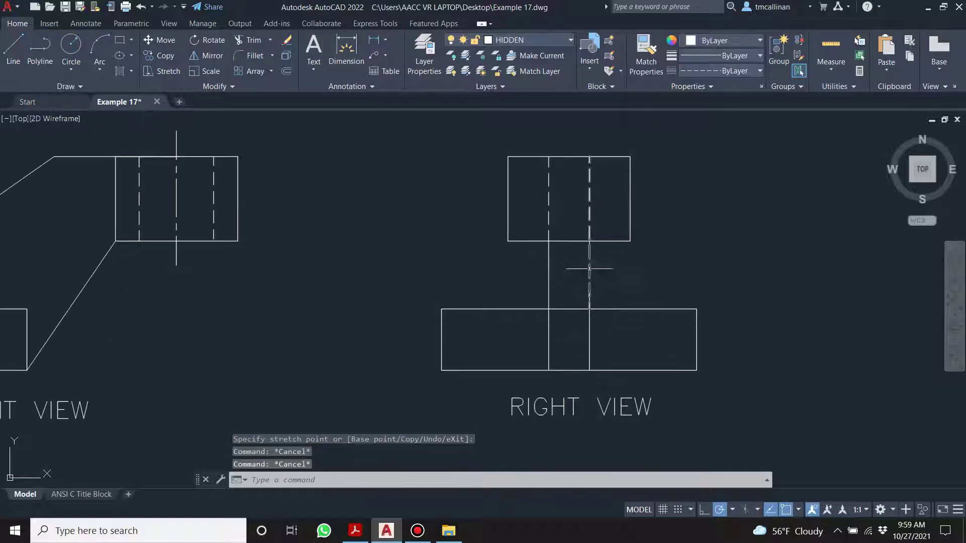
click(589, 295)
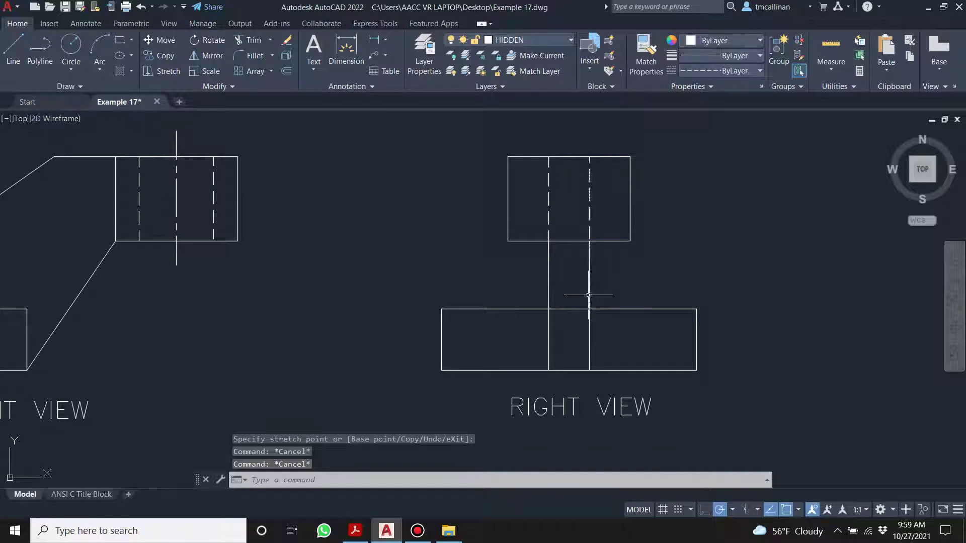
click(590, 309)
key(Escape)
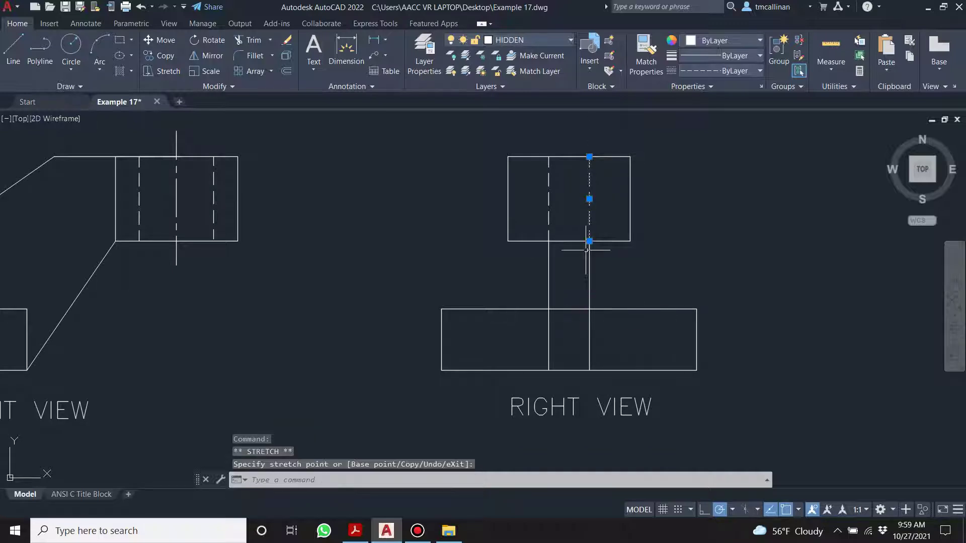
Draw the slot's hidden top edge across the full width of the right view's base, aligned with the slot in the front view
scroll(567, 218, down, 2)
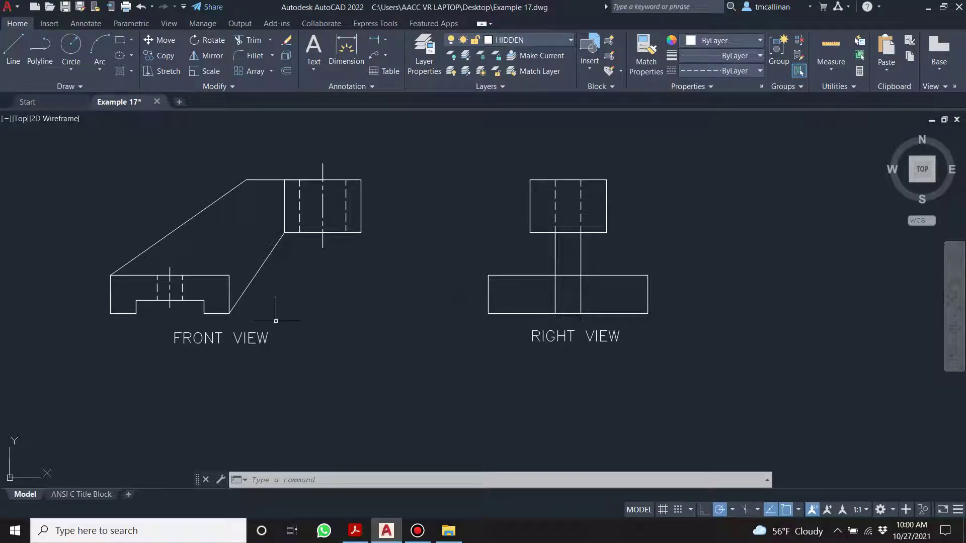
scroll(217, 301, down, 5)
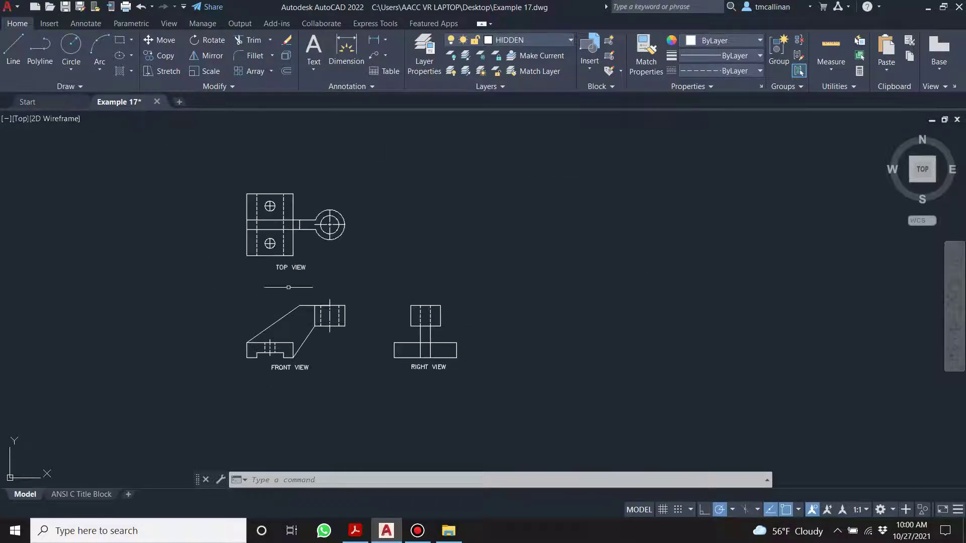
scroll(312, 404, up, 2)
scroll(312, 404, up, 4)
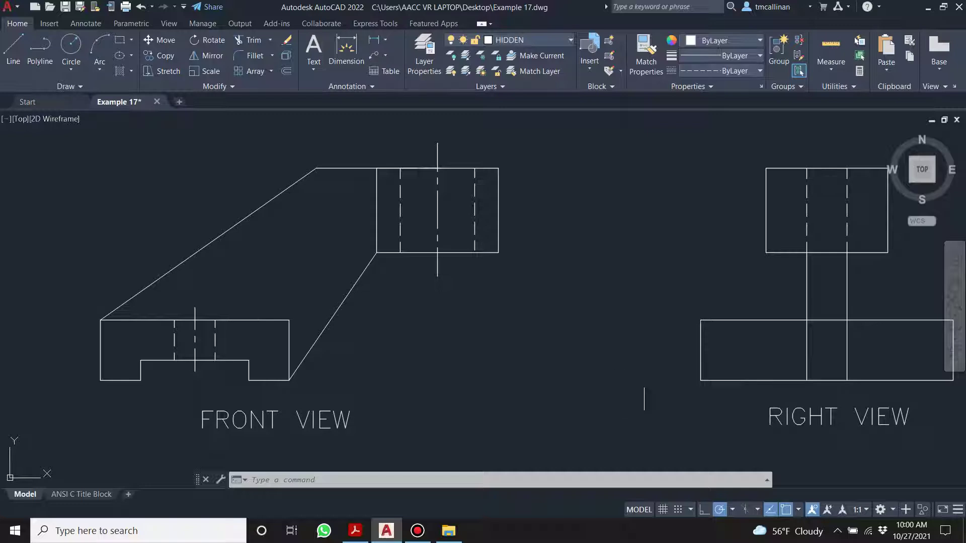
middle_drag(797, 363, 619, 351)
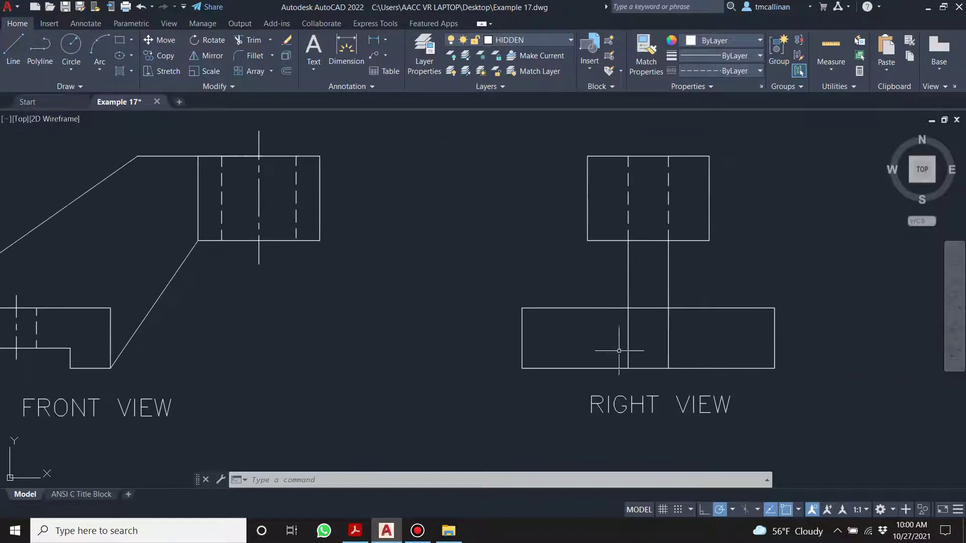
click(13, 48)
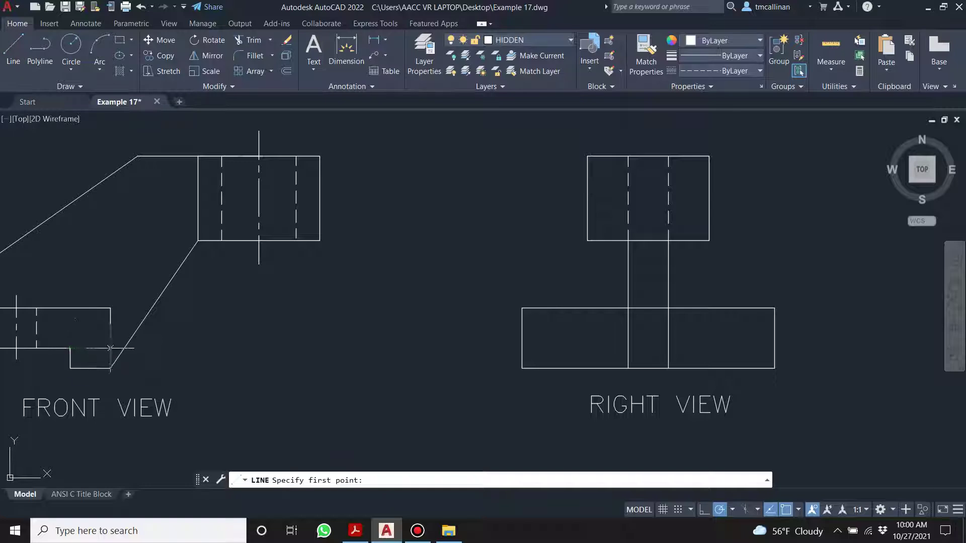
click(522, 347)
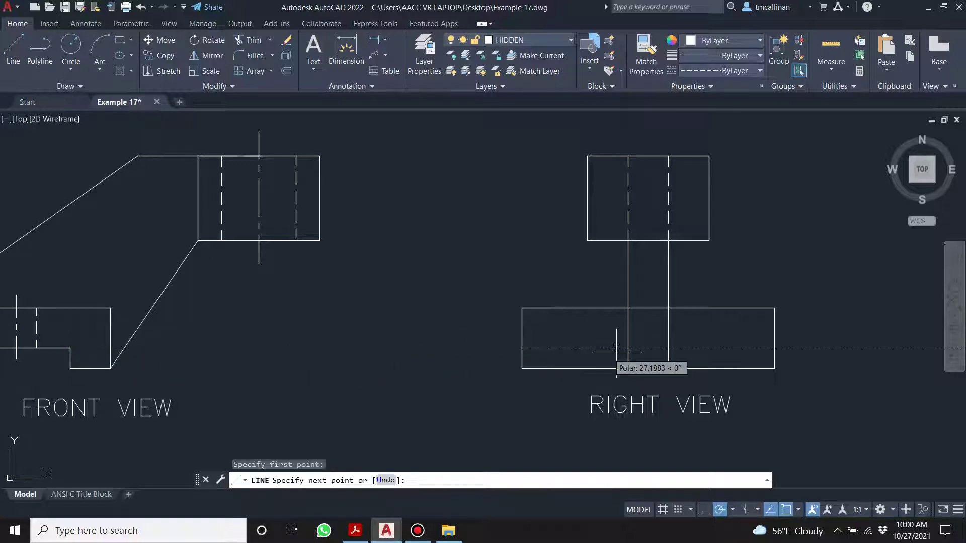
click(775, 347)
key(Escape)
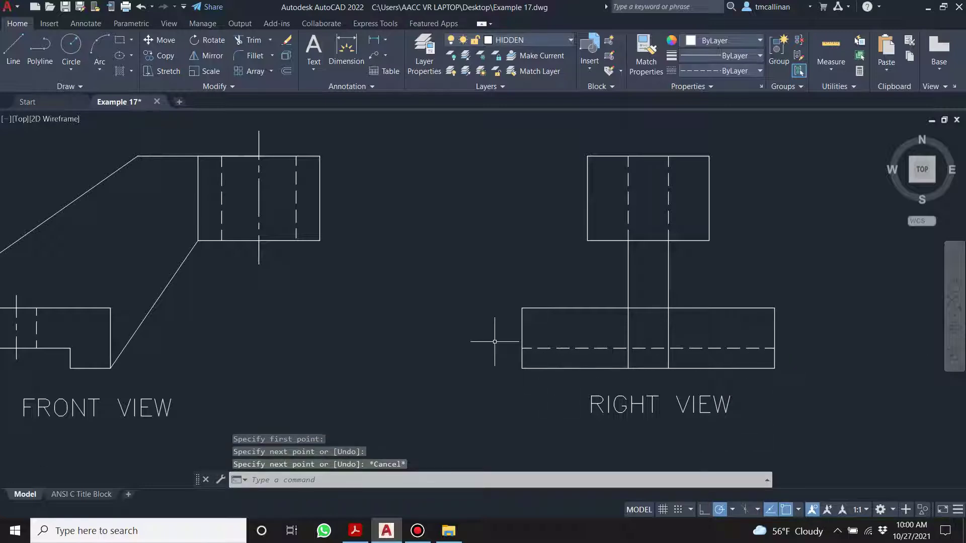
Check the boss's hole in the Example 17 exercise PDF against the drawn views, and return to the right view in AutoCAD
scroll(492, 336, down, 2)
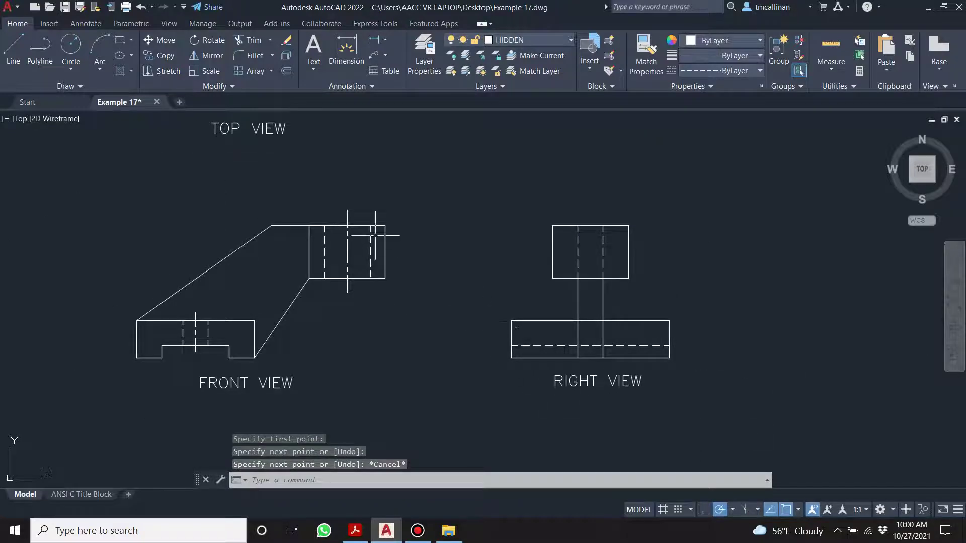
middle_drag(375, 235, 438, 391)
scroll(438, 378, down, 2)
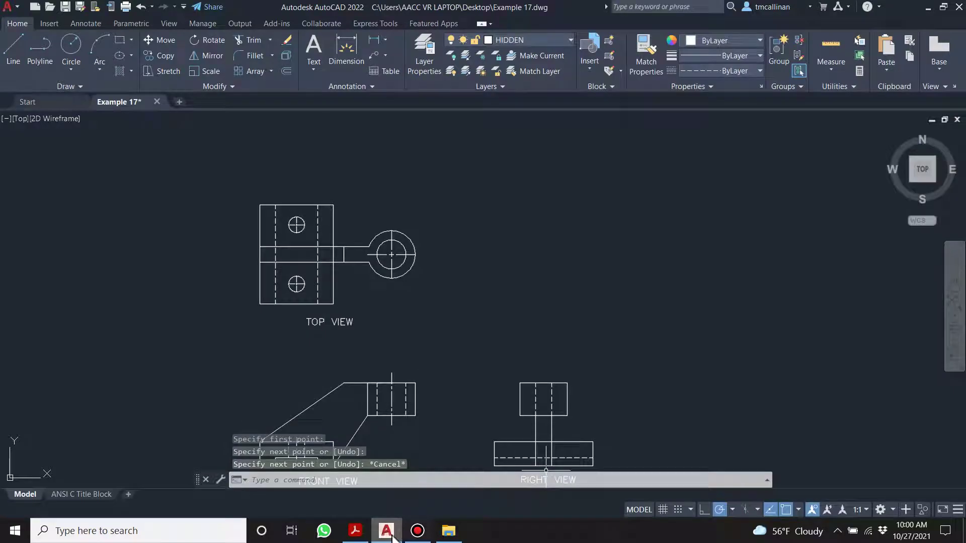
click(355, 531)
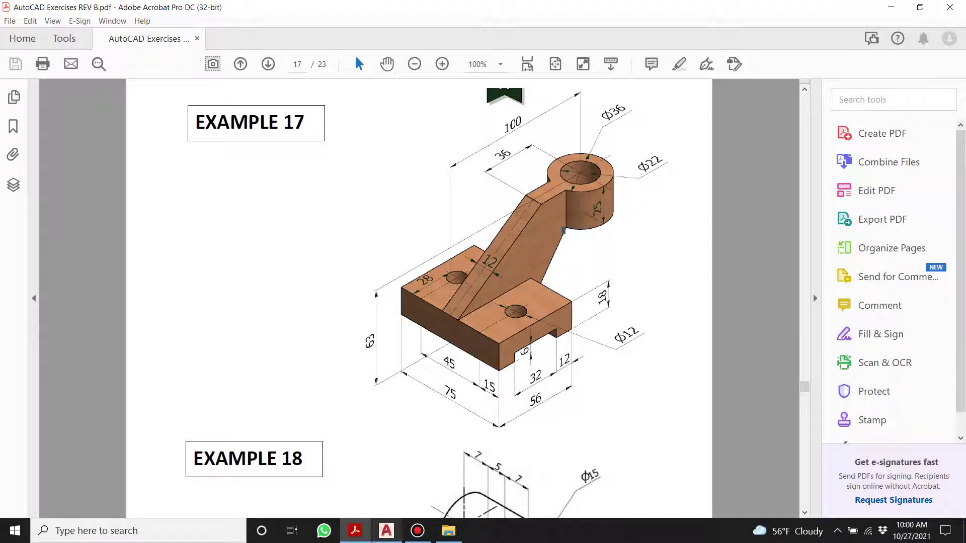
click(386, 531)
scroll(566, 344, up, 2)
scroll(565, 344, up, 2)
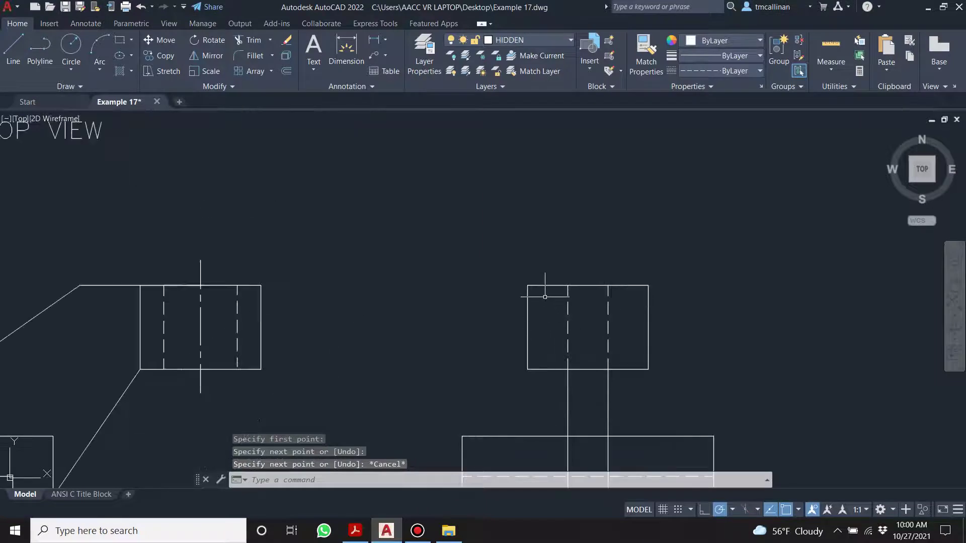
key(Escape)
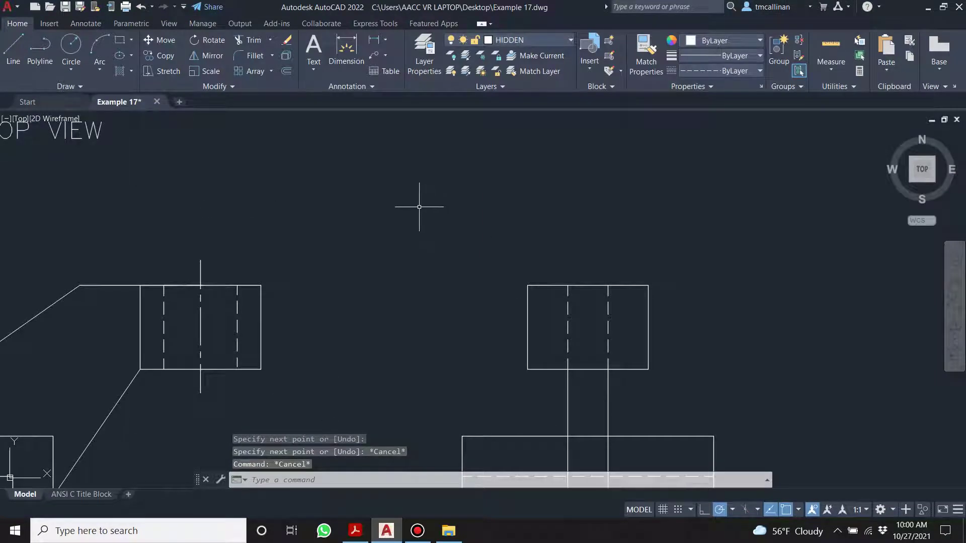
Draw the hole's right-hand hidden line in the right view's boss, 11 from the top edge's midpoint and down to the bottom edge
click(551, 40)
click(534, 37)
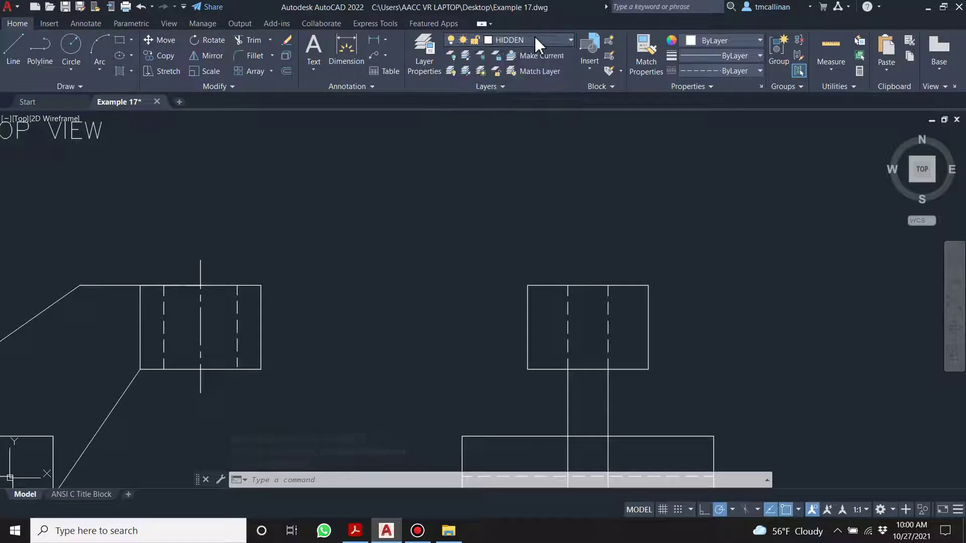
click(15, 51)
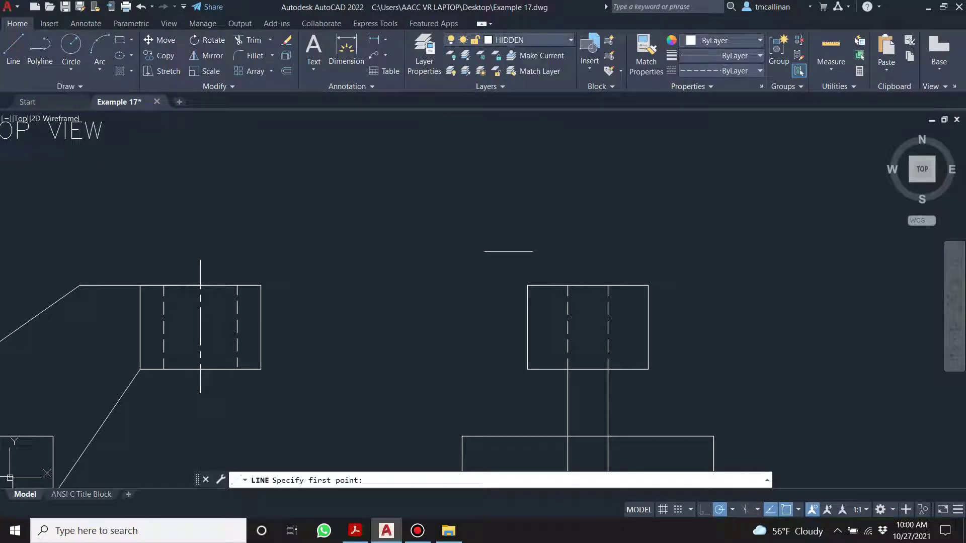
click(587, 285)
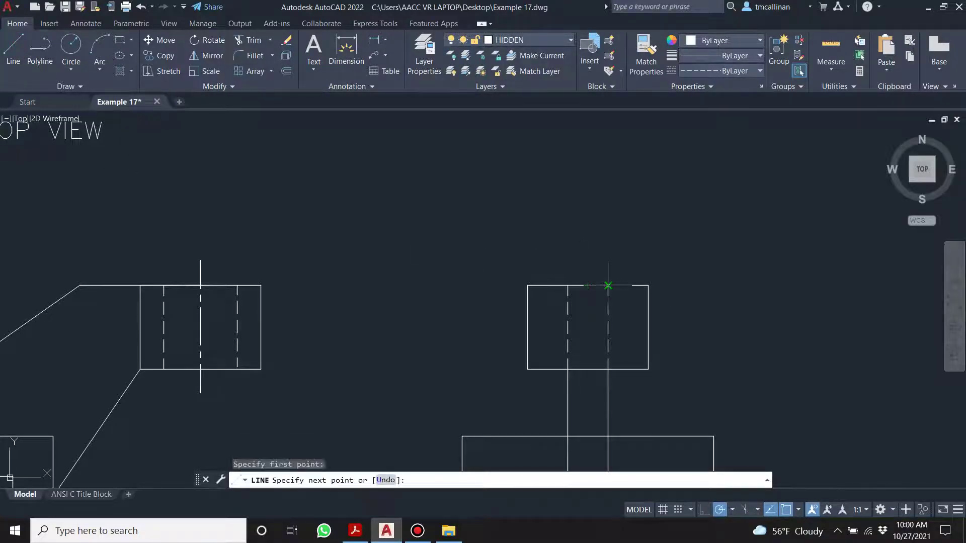
text(11)
key(Return)
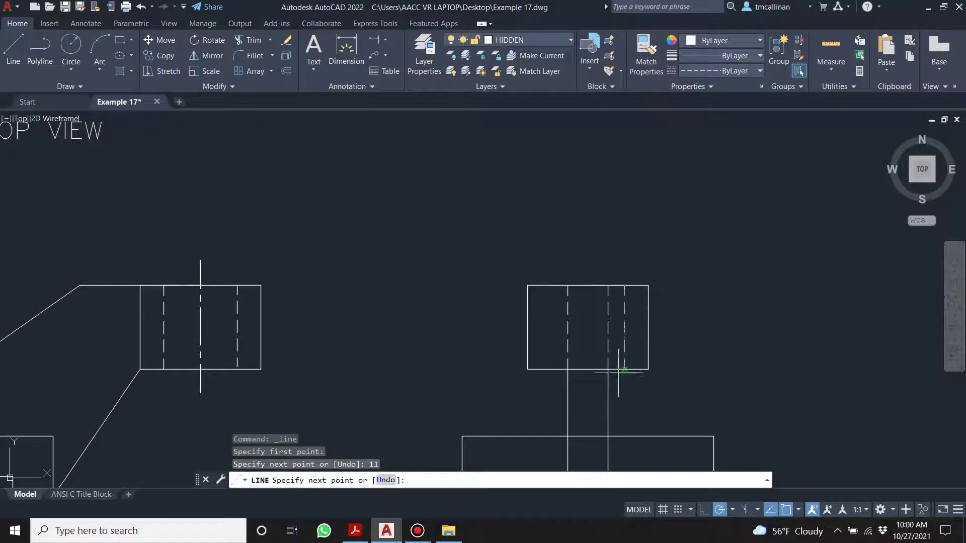
click(624, 370)
key(Escape)
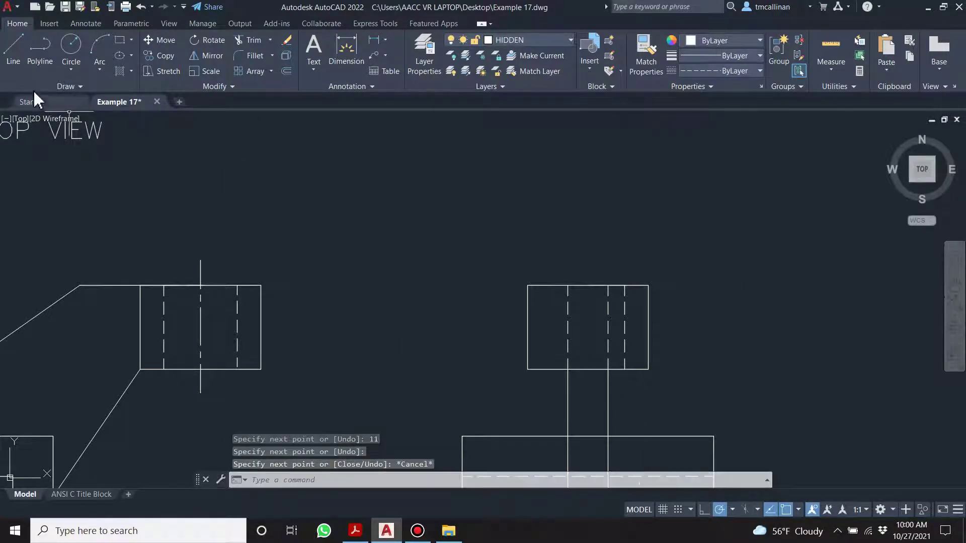
Draw the hole's left-hand hidden line in the right view's boss, 11 from the top edge's midpoint and down to the bottom edge
click(14, 47)
click(588, 285)
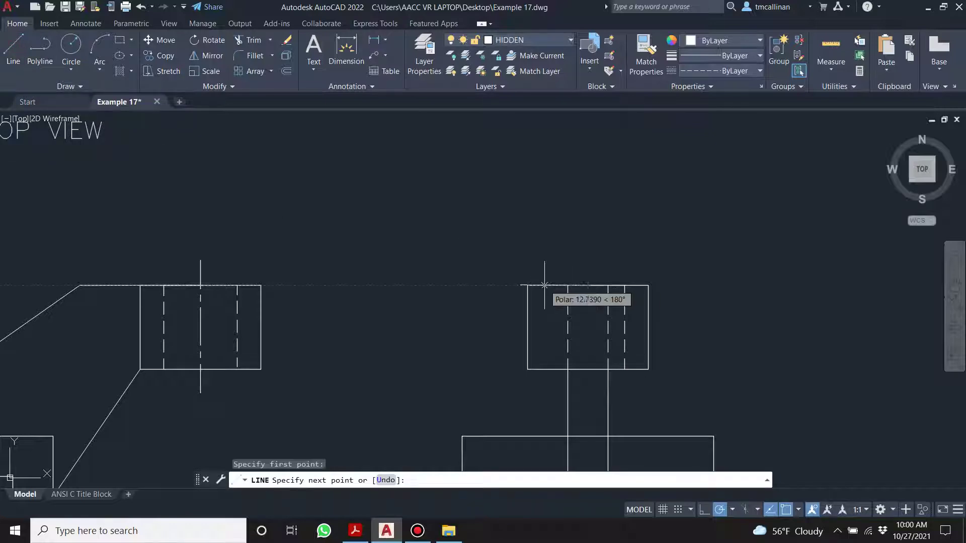
text(11)
key(Return)
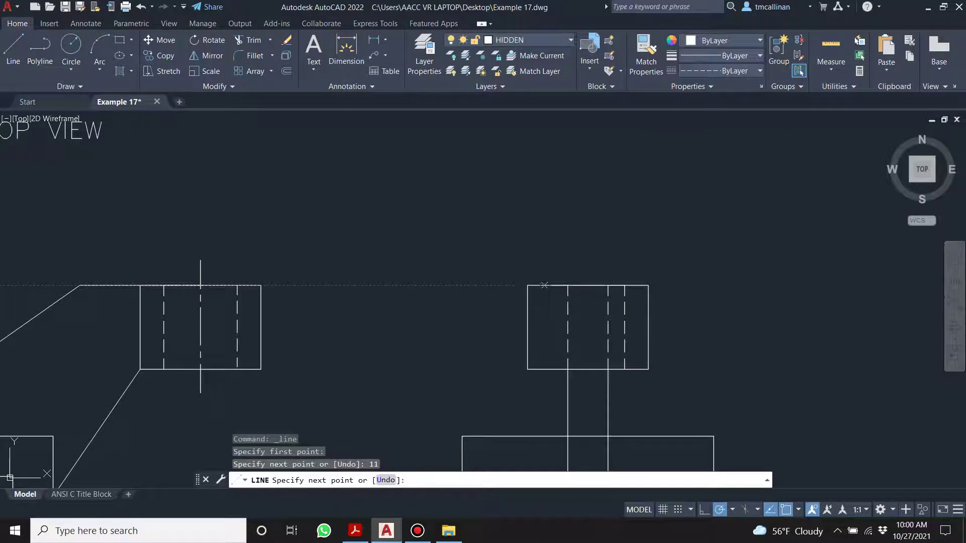
click(551, 370)
key(Escape)
key(Escape)
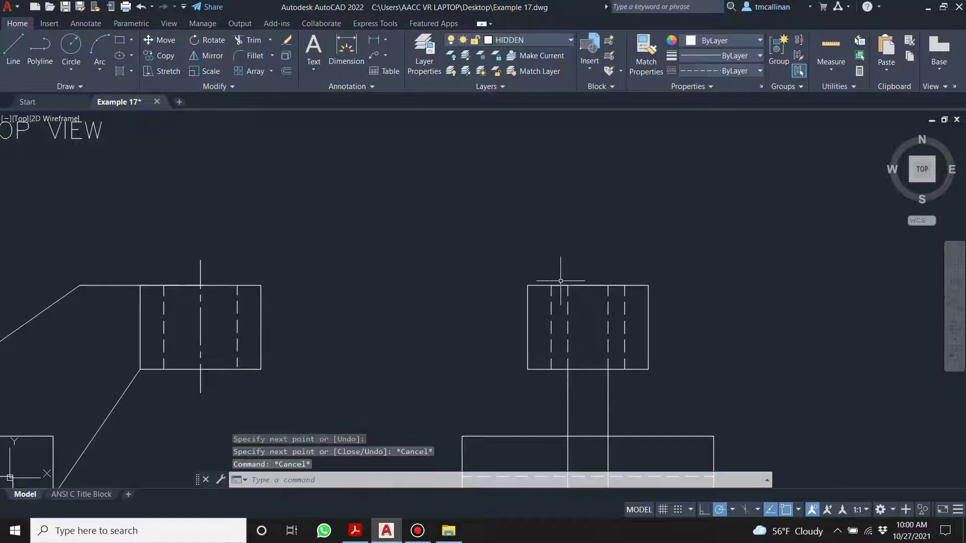
Erase the leftover horizontal offset lines along the top edge of the right view's boss
click(571, 285)
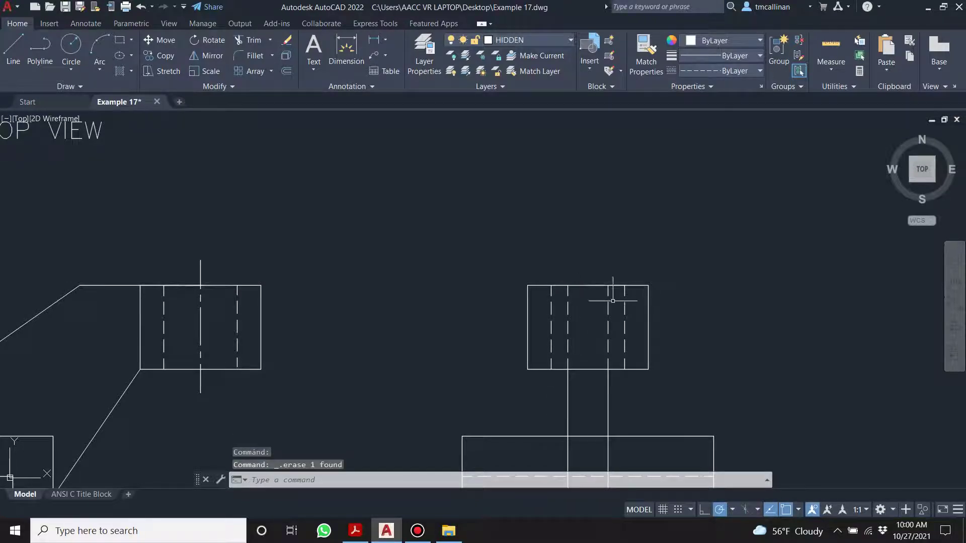
key(Delete)
scroll(579, 331, down, 3)
scroll(568, 268, up, 5)
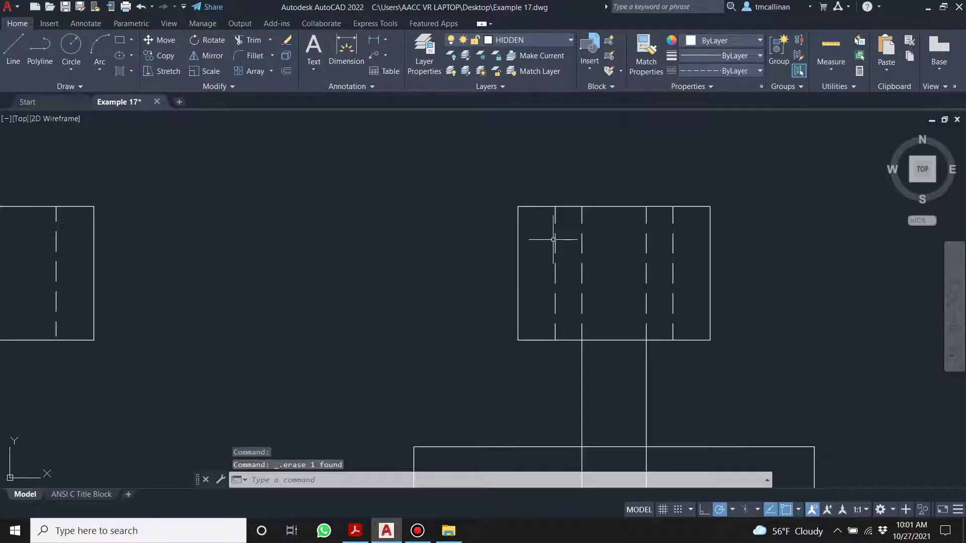
click(555, 241)
key(Escape)
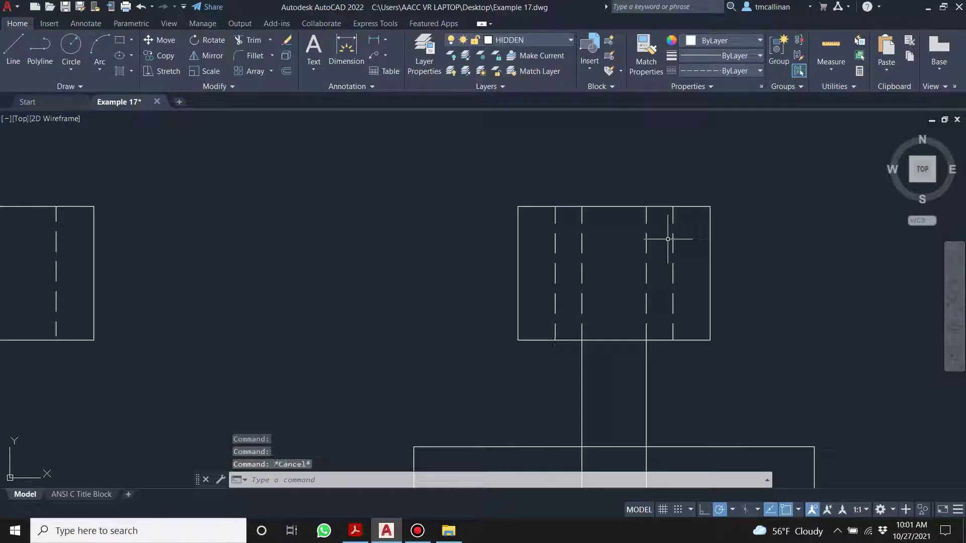
scroll(246, 264, down, 2)
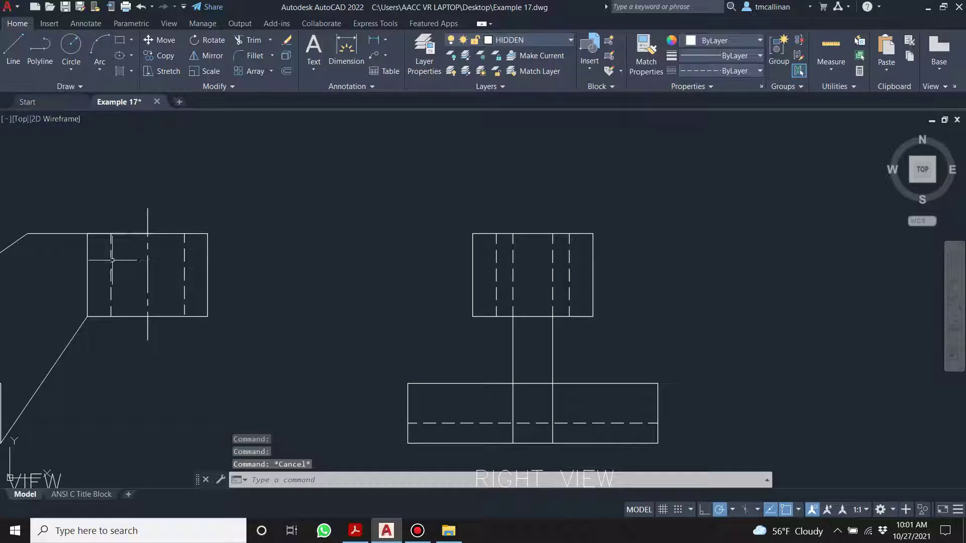
click(554, 255)
key(Escape)
Add a centerline between the two hidden hole lines in the right view's boss
click(507, 38)
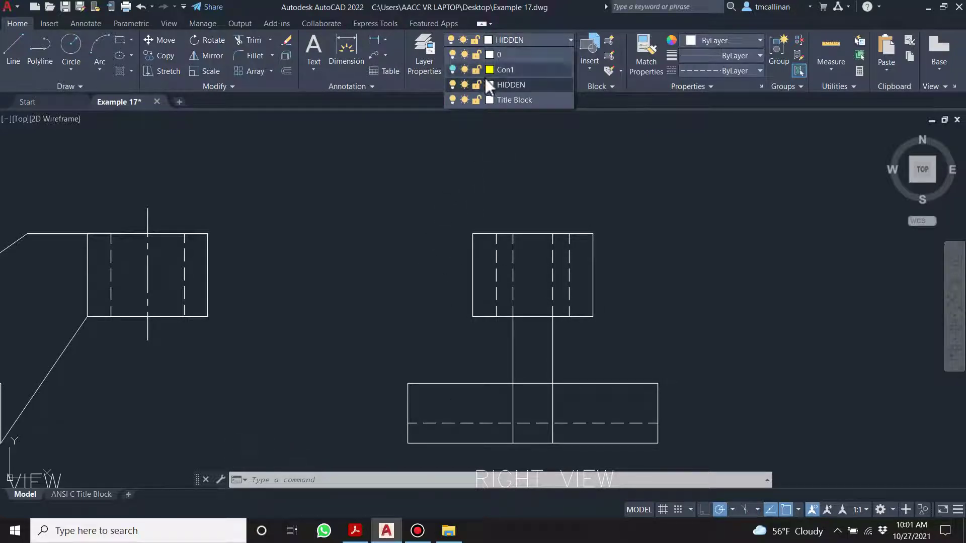
click(268, 84)
click(85, 24)
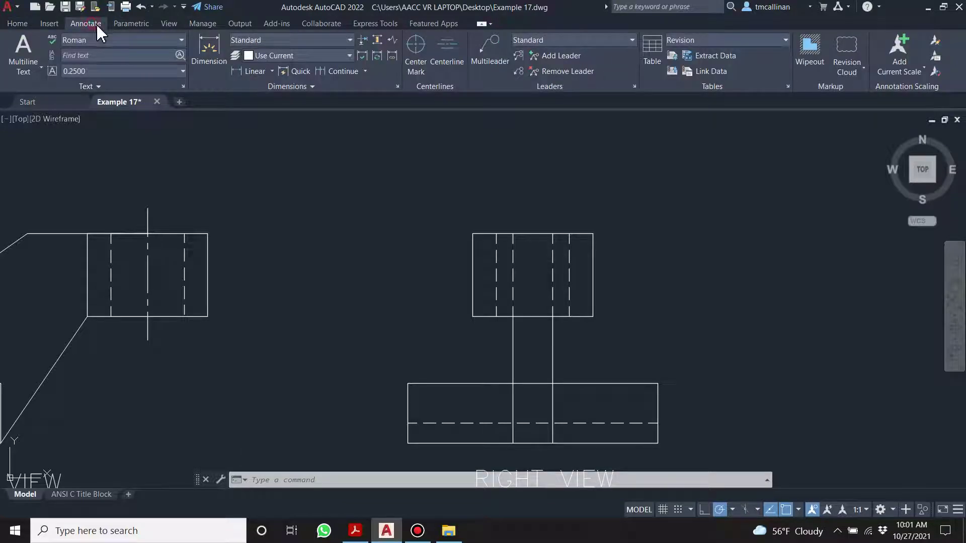
click(446, 50)
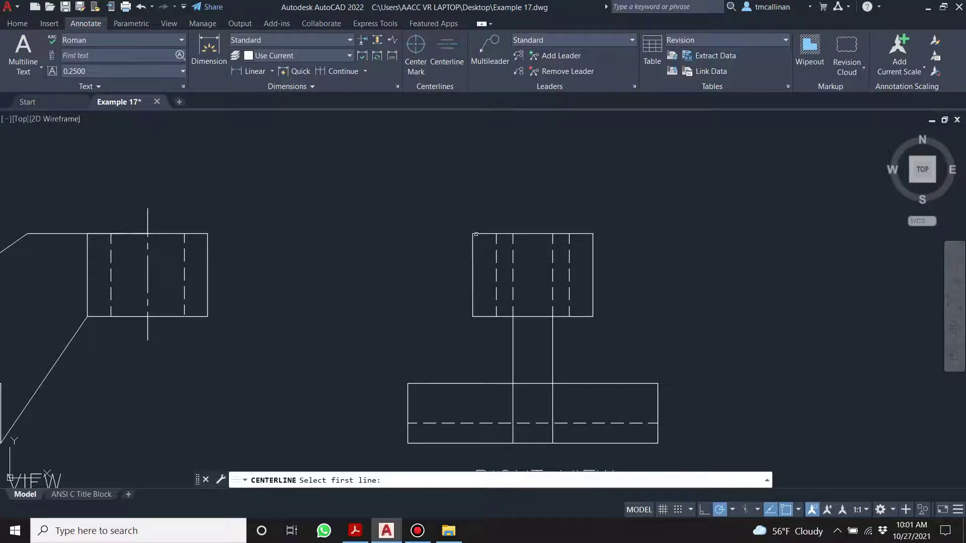
click(498, 262)
click(496, 259)
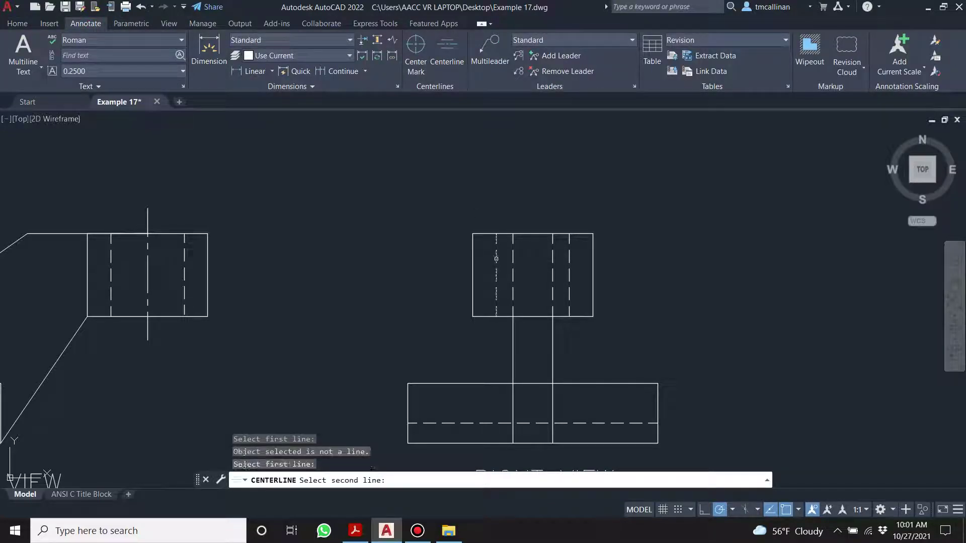
click(569, 266)
key(Escape)
key(Escape)
Extend both ends of the new centerline past the boss's top and bottom edges in the right view
click(533, 261)
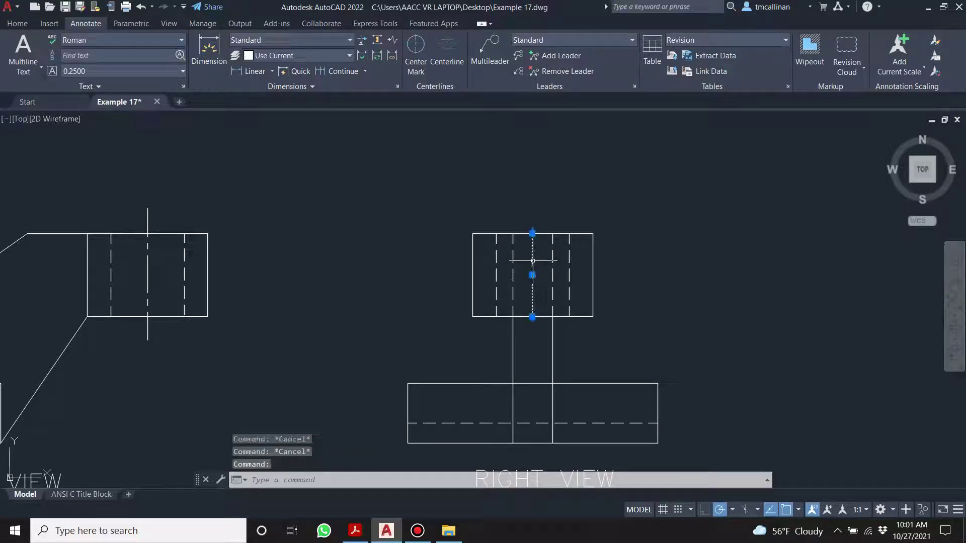
click(533, 234)
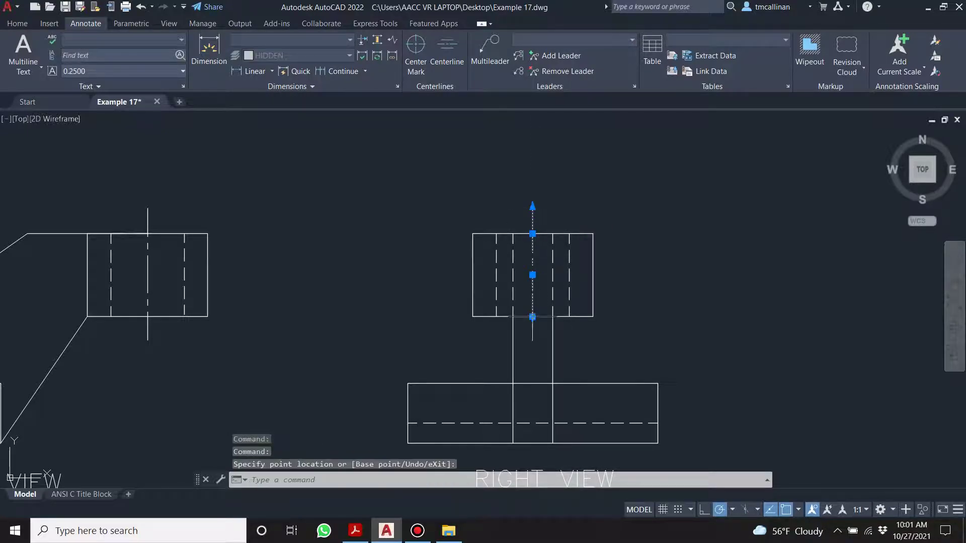
key(Escape)
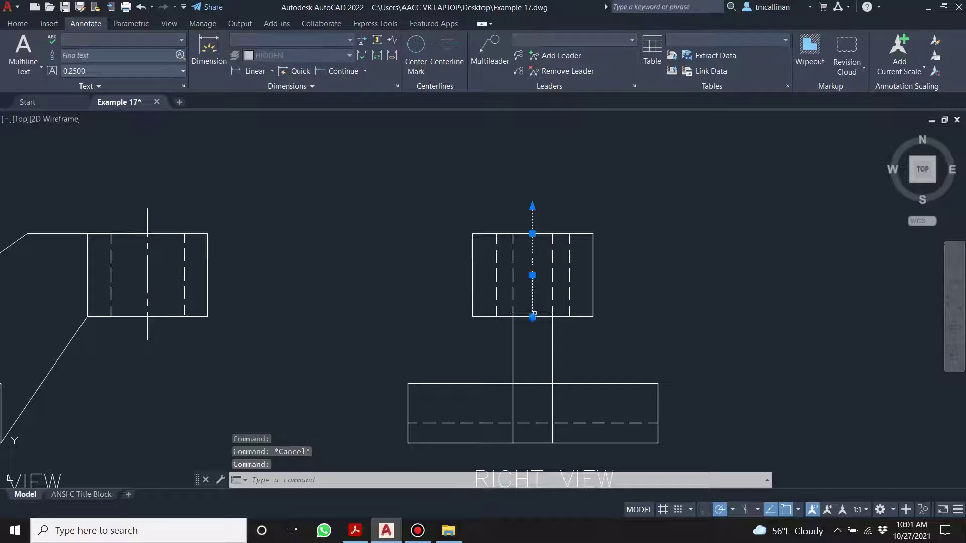
click(532, 317)
key(Escape)
Examine the top, front and right views together for completeness and alignment
scroll(598, 291, down, 5)
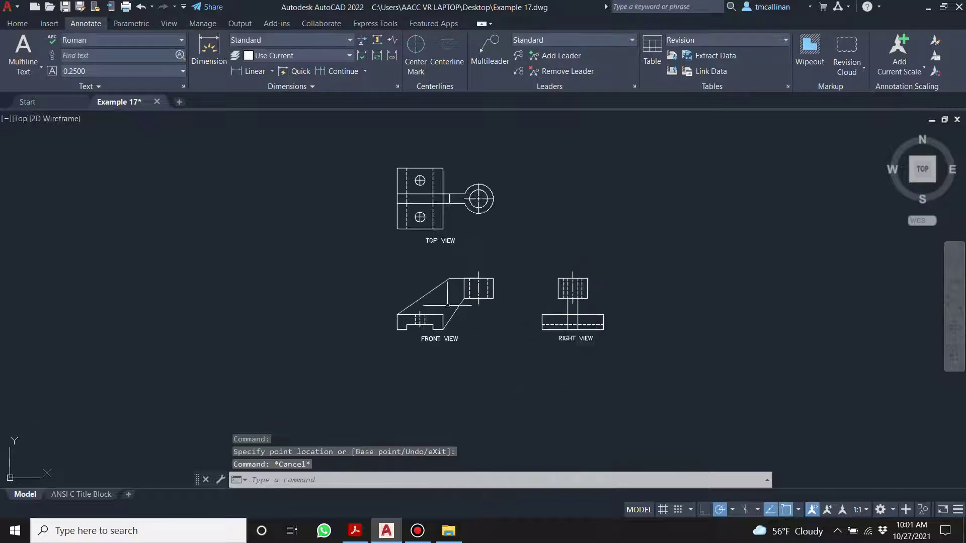
scroll(564, 308, up, 2)
middle_drag(498, 269, 532, 294)
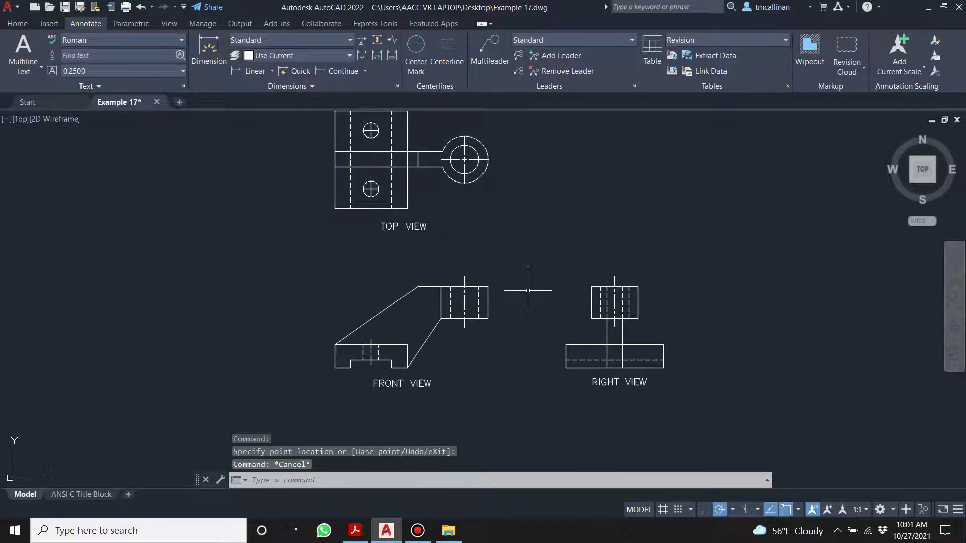
scroll(605, 347, up, 2)
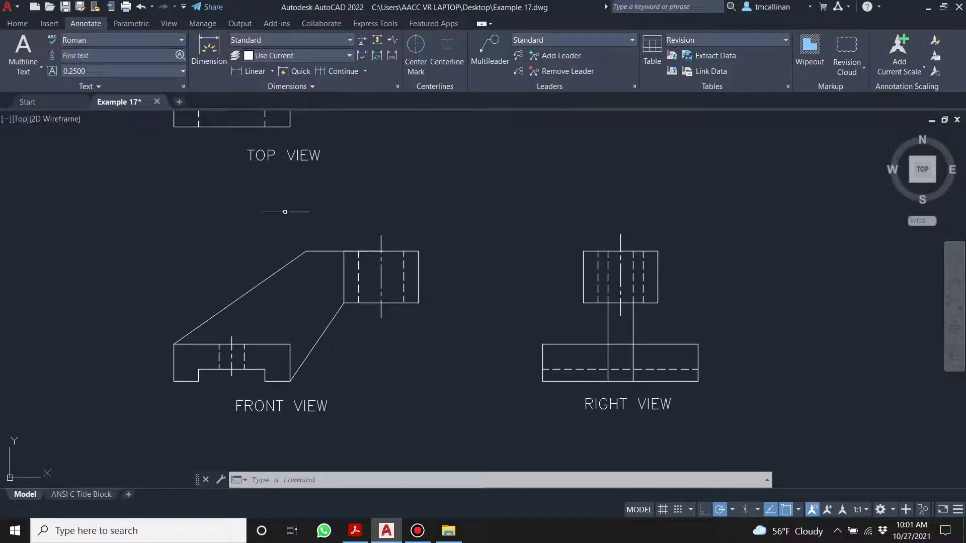
scroll(303, 283, down, 4)
scroll(435, 325, up, 2)
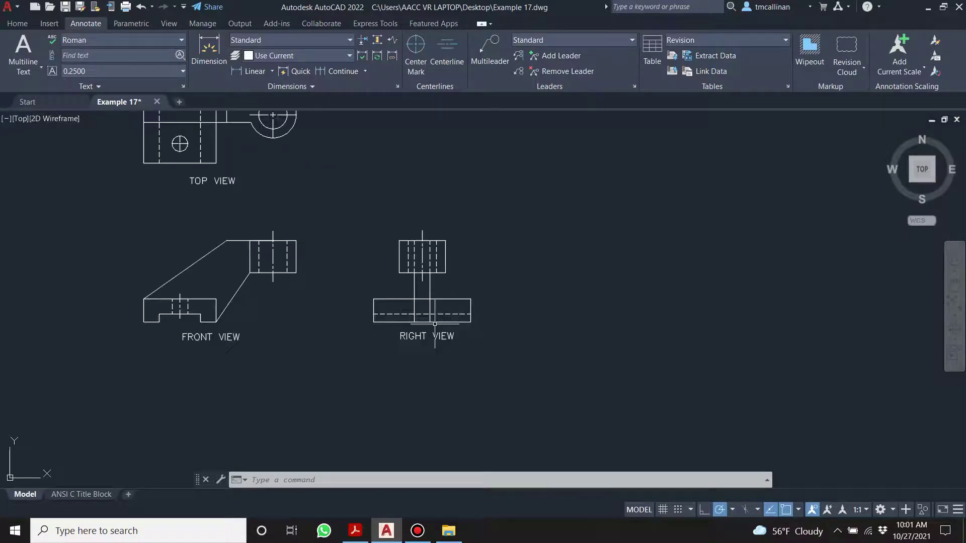
middle_drag(284, 171, 324, 237)
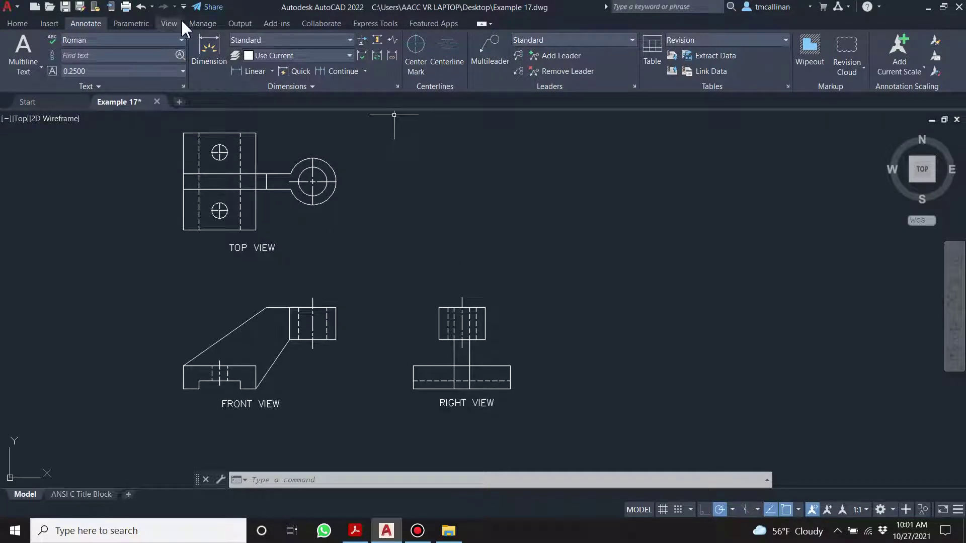
click(17, 25)
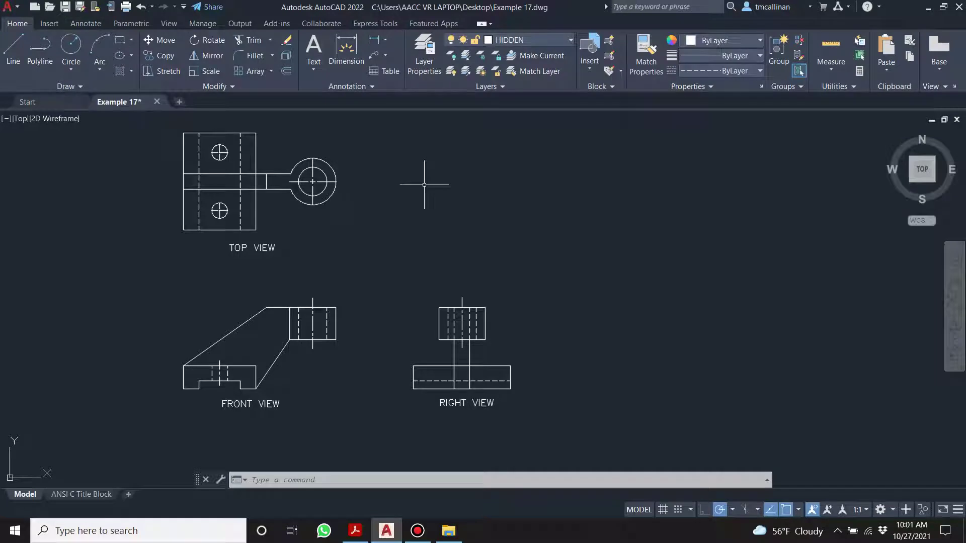
key(Escape)
key(Escape)
key(Escape)
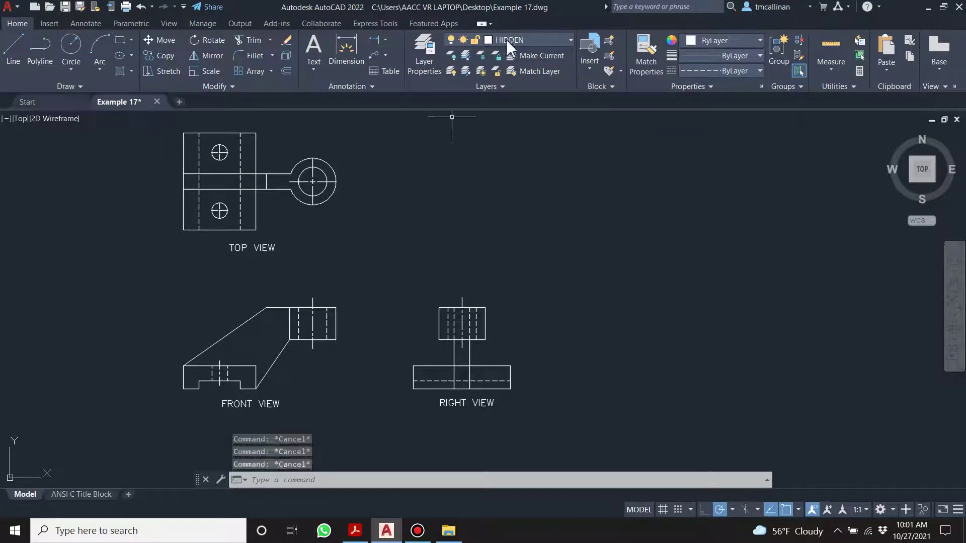
Turn on the Con1 layer and delete the three vertical construction lines through the right view's rib
click(506, 40)
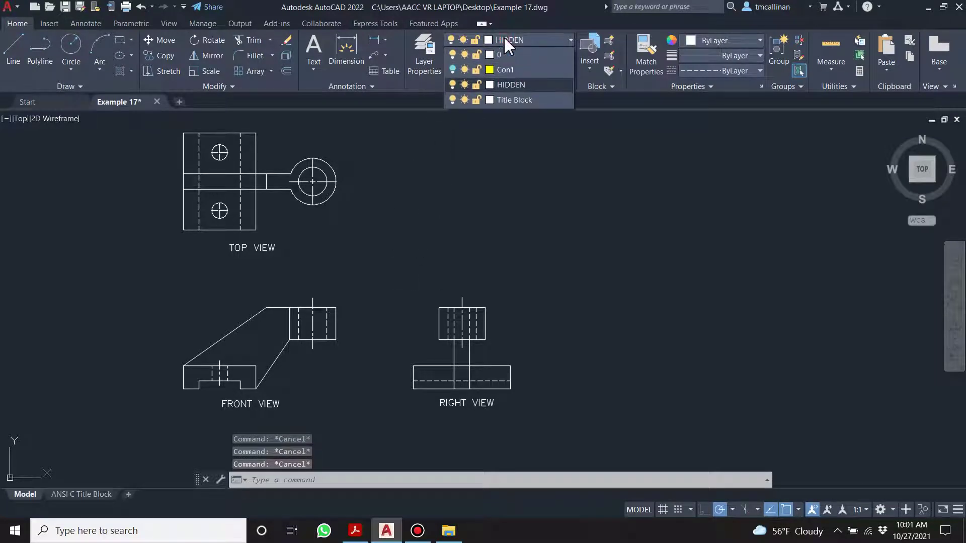
click(452, 69)
click(442, 256)
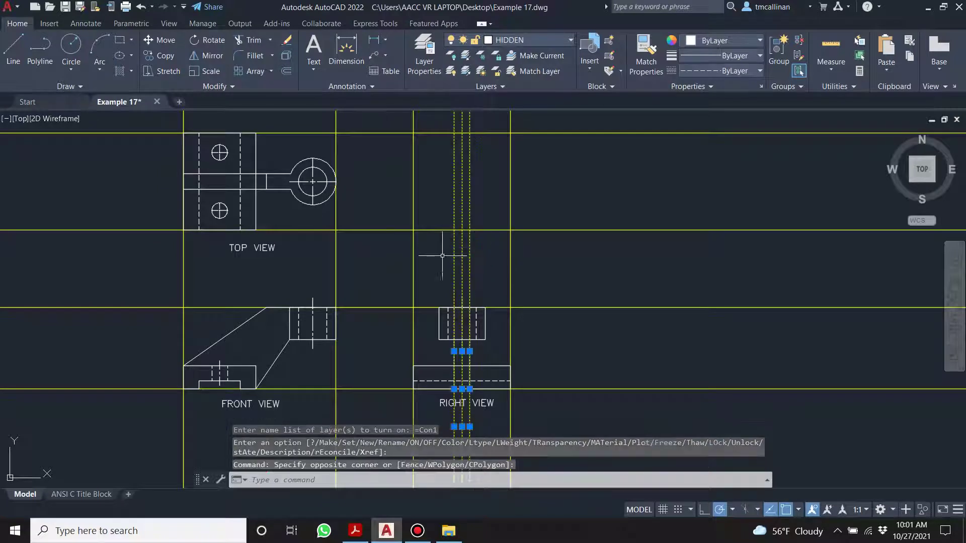
key(Delete)
Make Con1 the current layer
scroll(442, 266, up, 3)
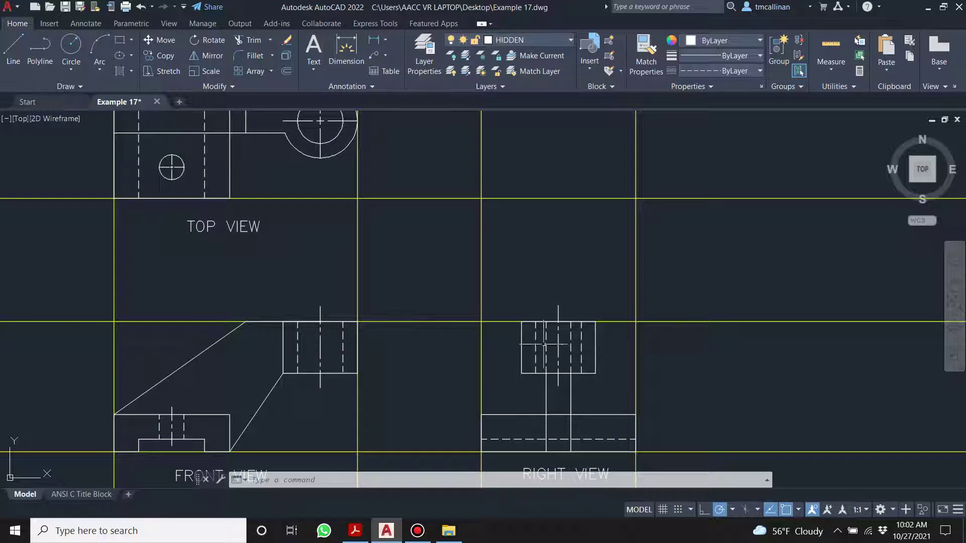
scroll(392, 273, down, 3)
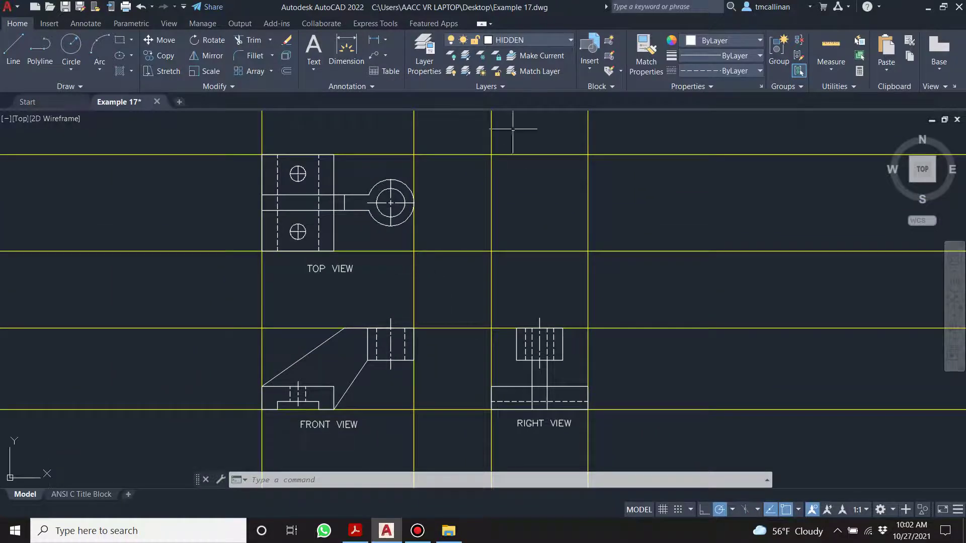
click(528, 41)
click(527, 70)
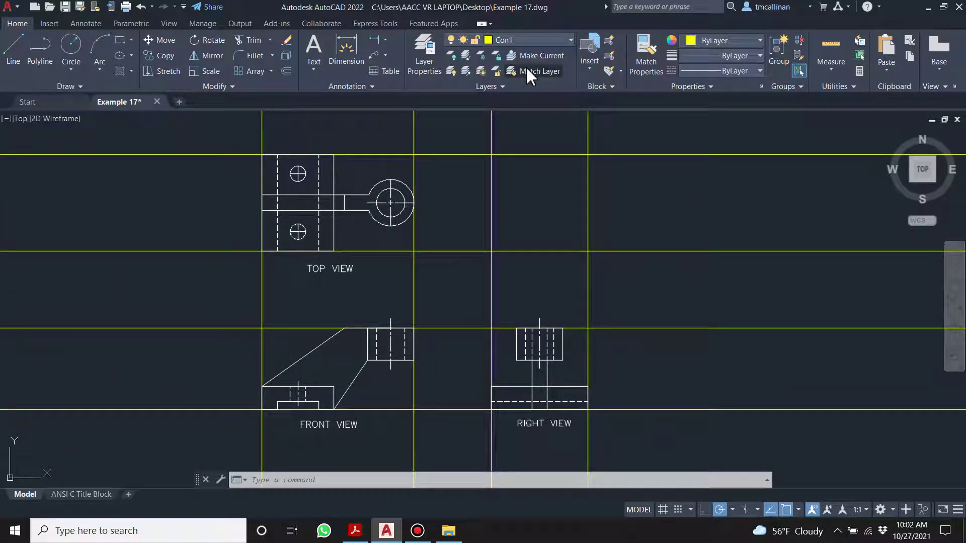
click(70, 87)
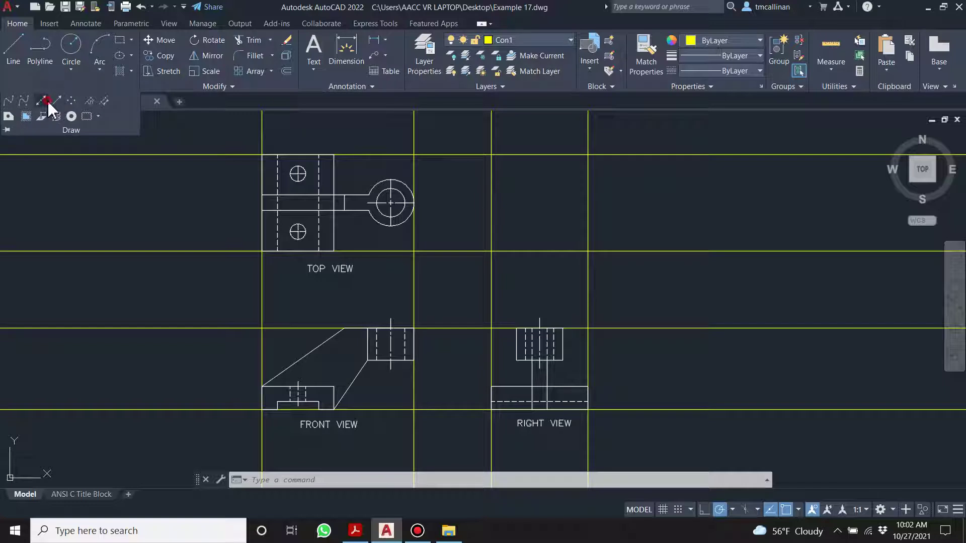
click(45, 101)
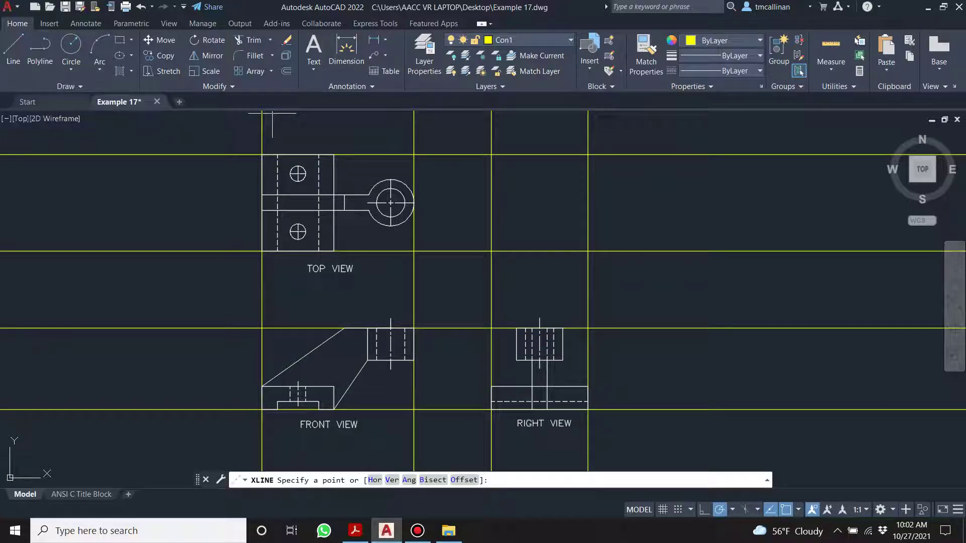
key(Return)
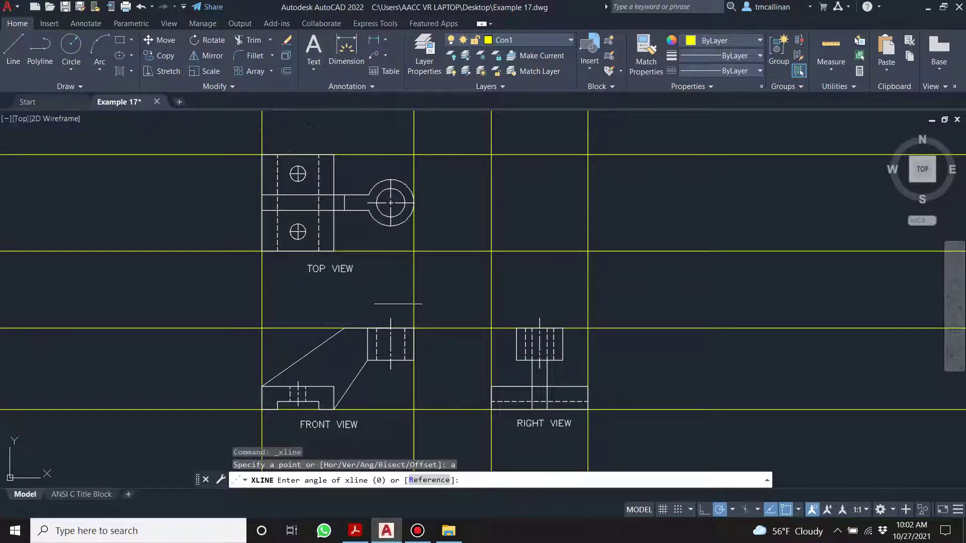
click(411, 328)
key(Escape)
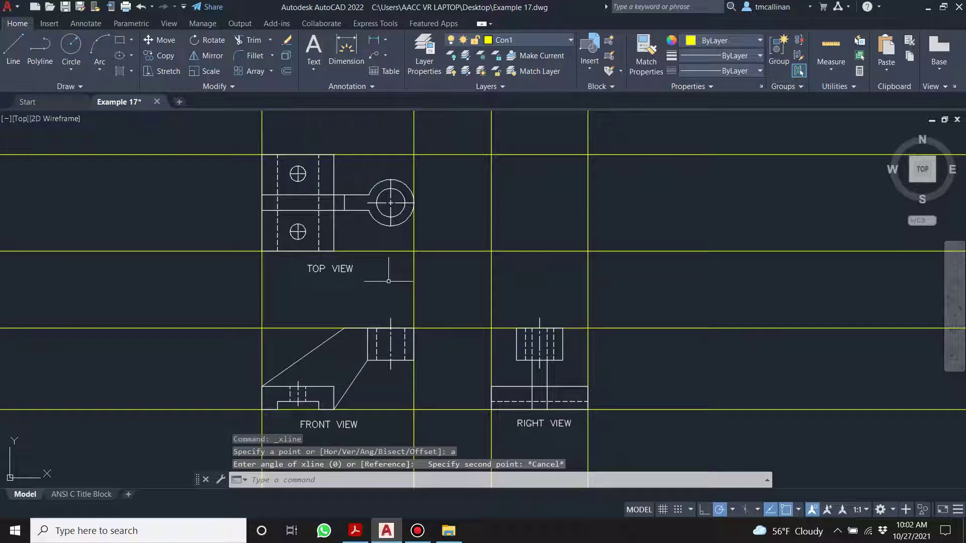
Draw a 45-degree construction line through the upper-right corner of the front view's boss
click(67, 86)
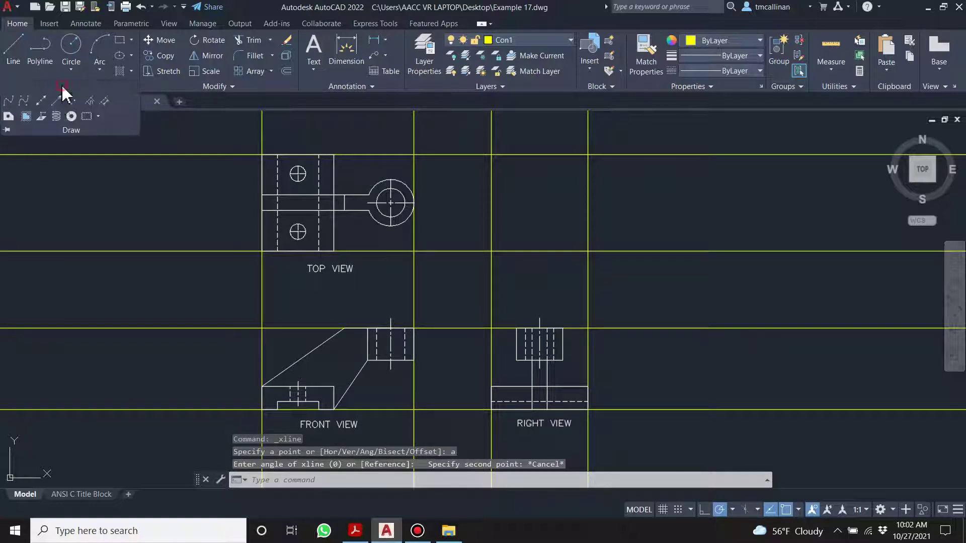
click(40, 102)
text(a)
key(Return)
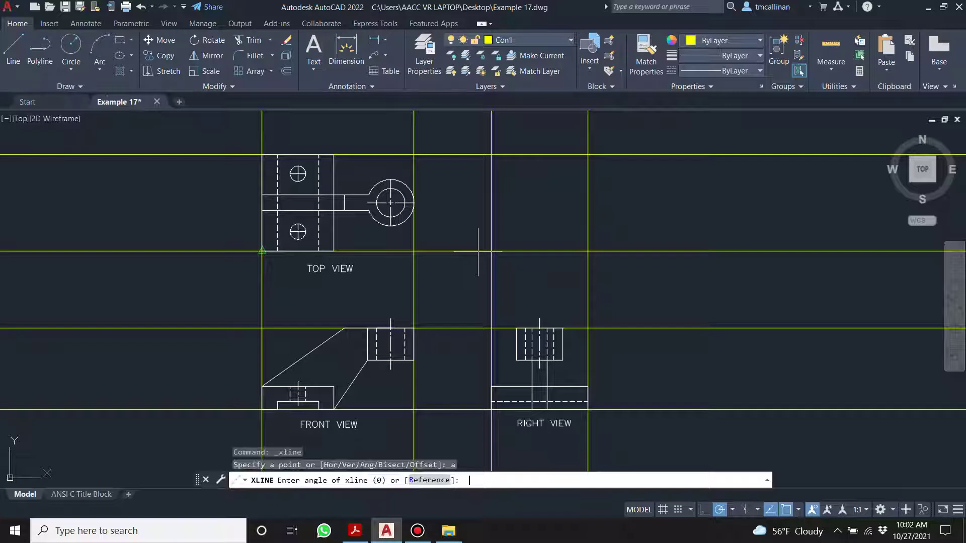
text(45)
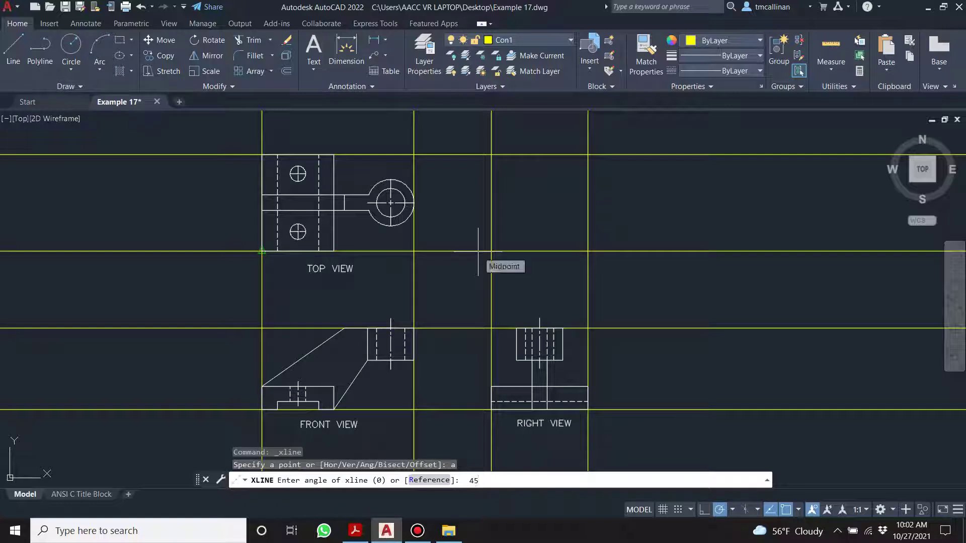
key(Return)
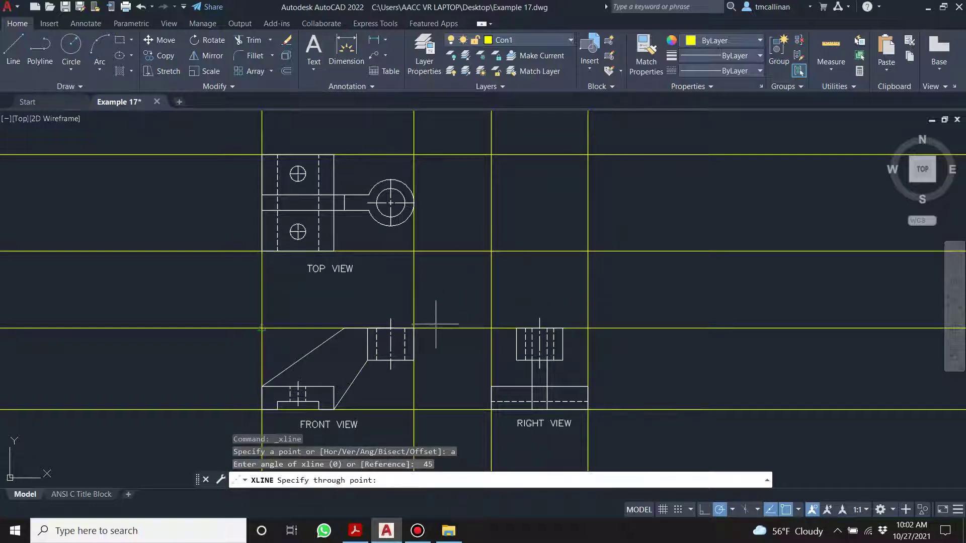
click(414, 328)
key(Escape)
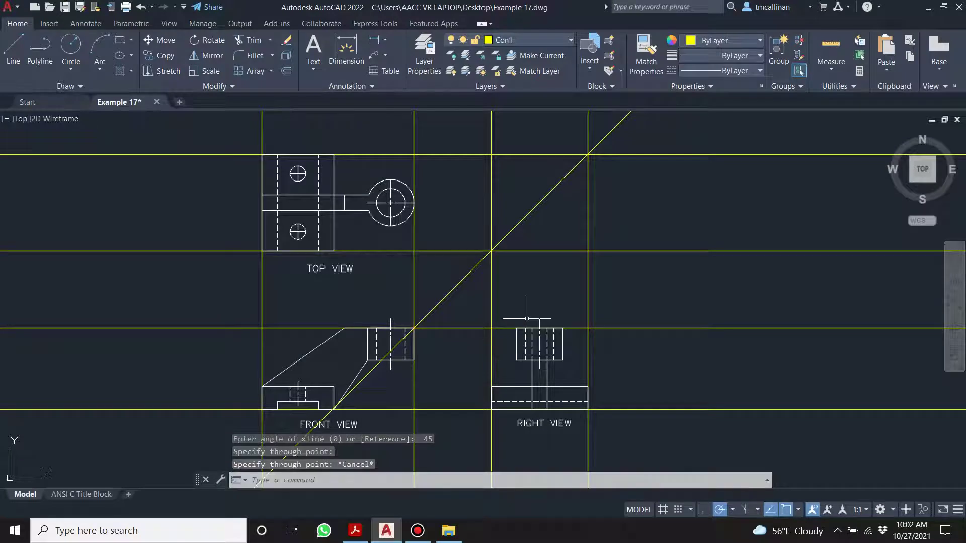
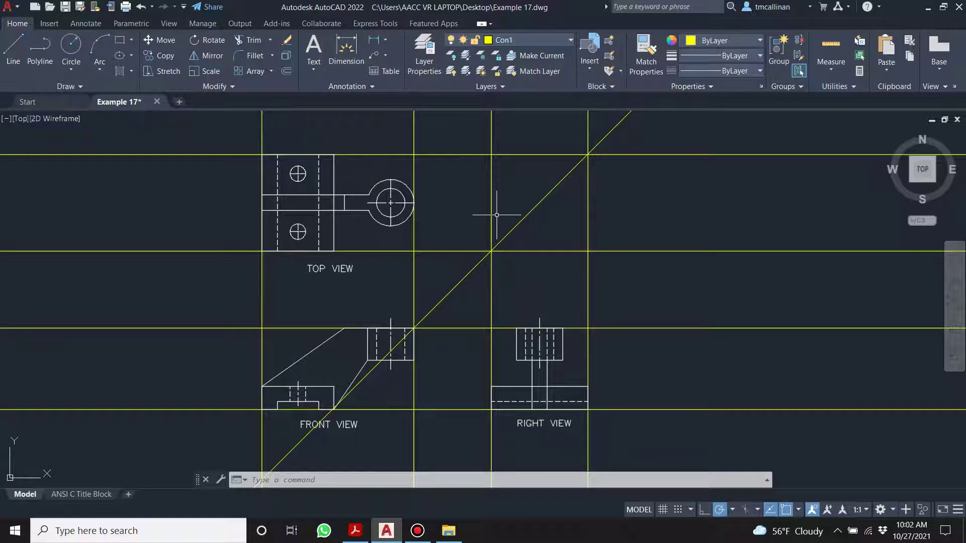
key(Escape)
key(Escape)
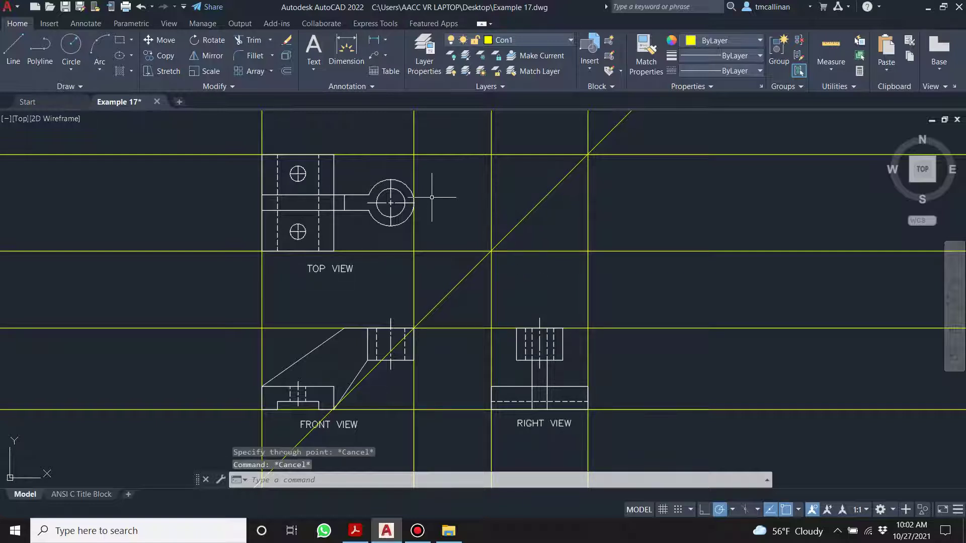
click(50, 89)
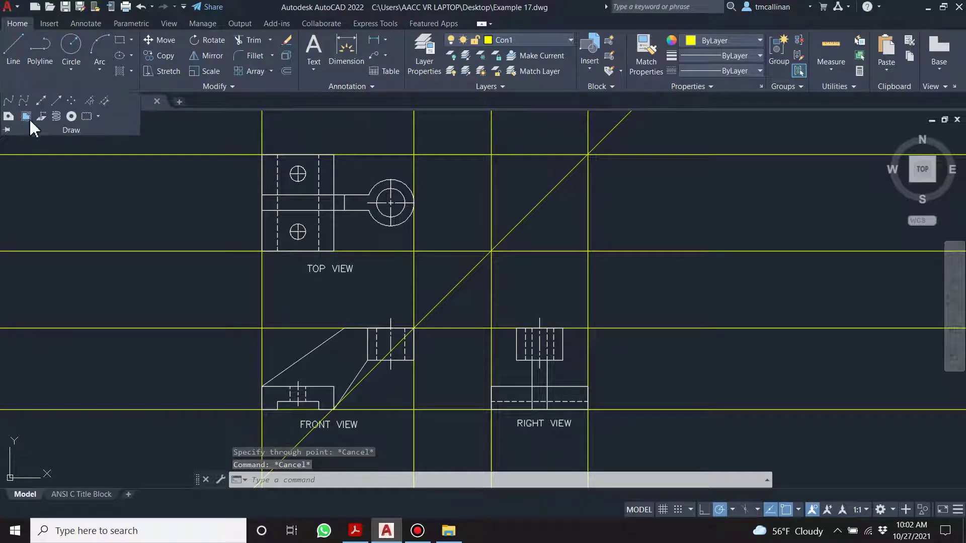
click(42, 102)
scroll(338, 206, up, 2)
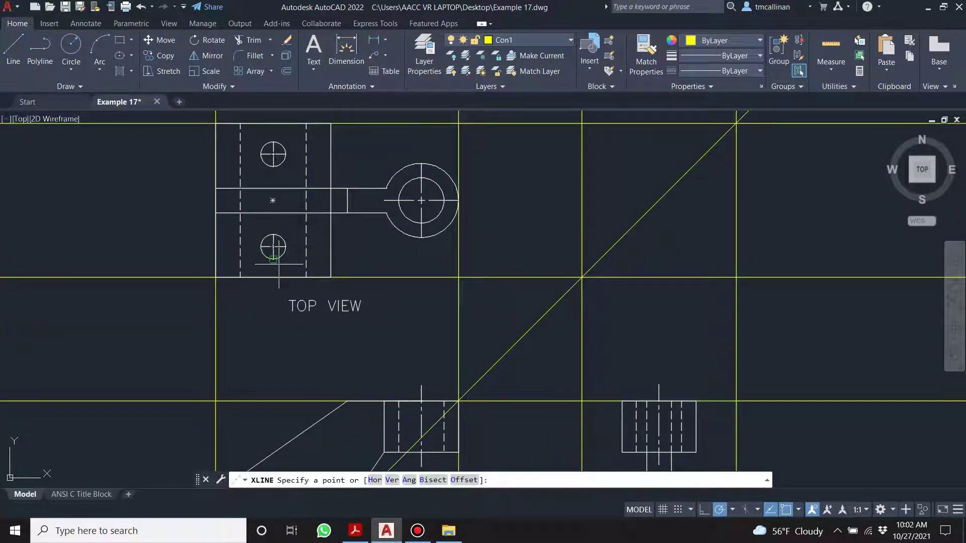
key(Escape)
key(Escape)
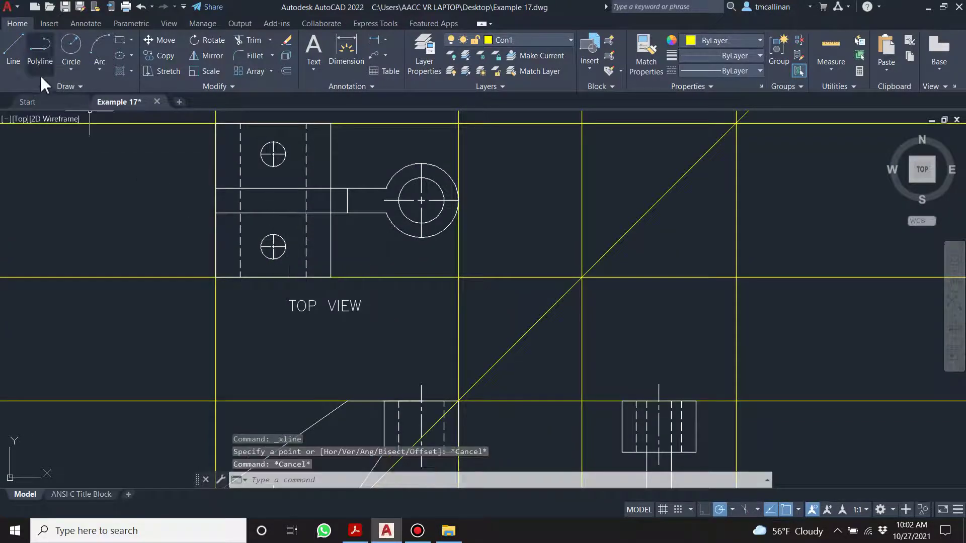
Draw horizontal construction lines through the bottom and top quadrants of the lower small hole in the top view
click(68, 86)
click(41, 102)
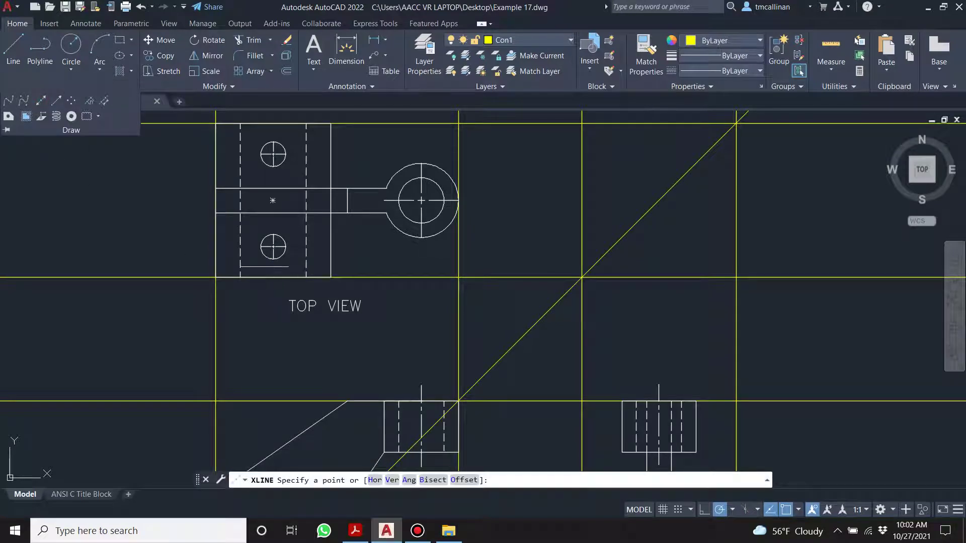
click(273, 259)
click(396, 259)
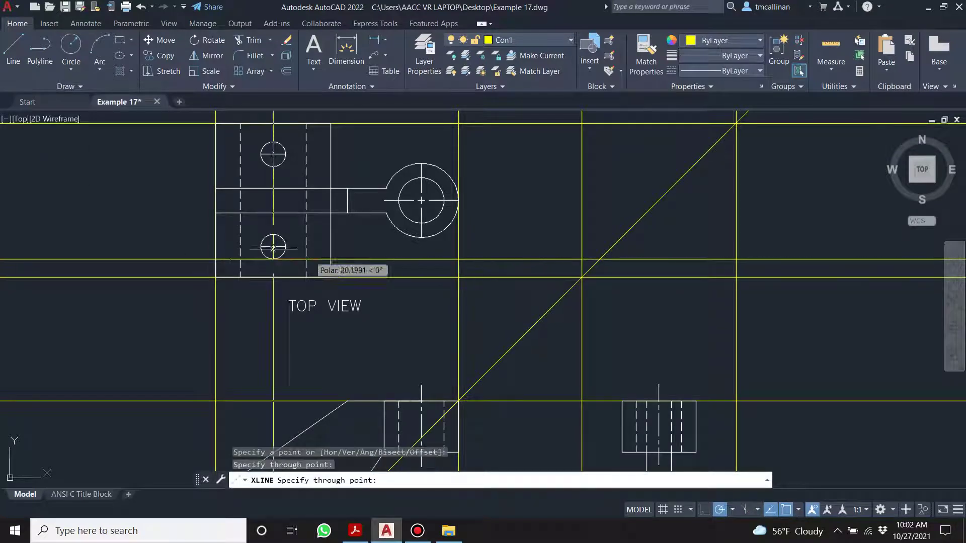
key(Escape)
click(68, 86)
click(42, 102)
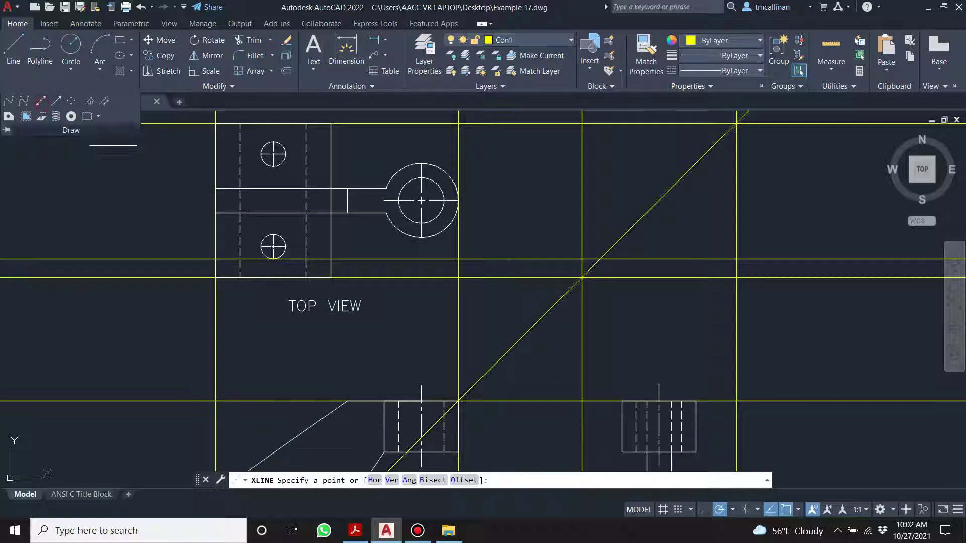
click(273, 235)
click(369, 234)
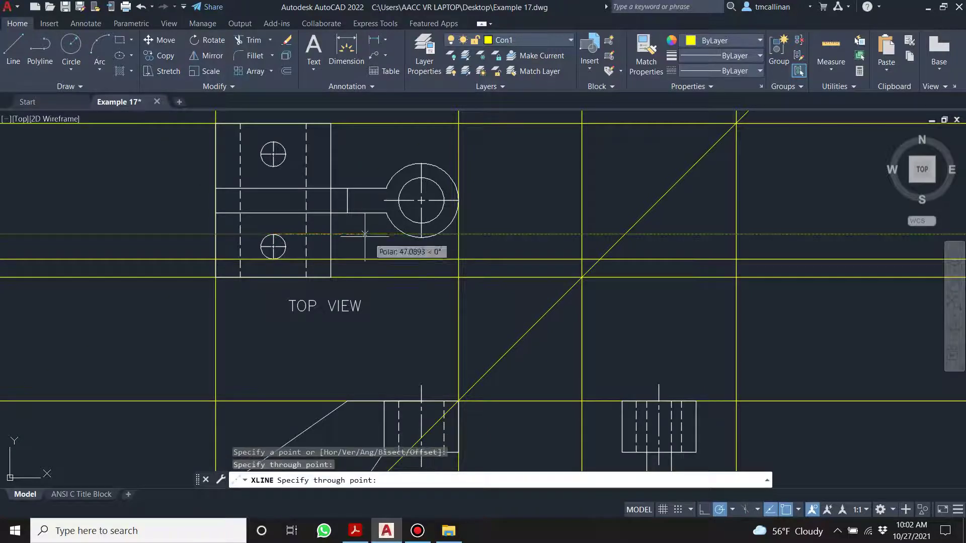
key(Escape)
Draw horizontal construction lines through the bottom and top quadrants of the upper small hole in the top view
click(66, 86)
click(42, 102)
click(273, 167)
click(330, 167)
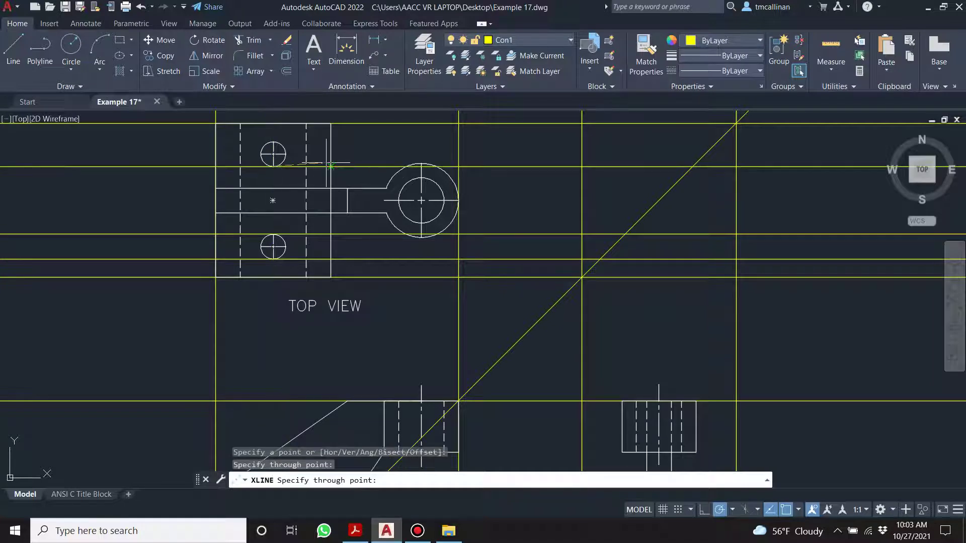
key(Escape)
click(65, 87)
click(41, 101)
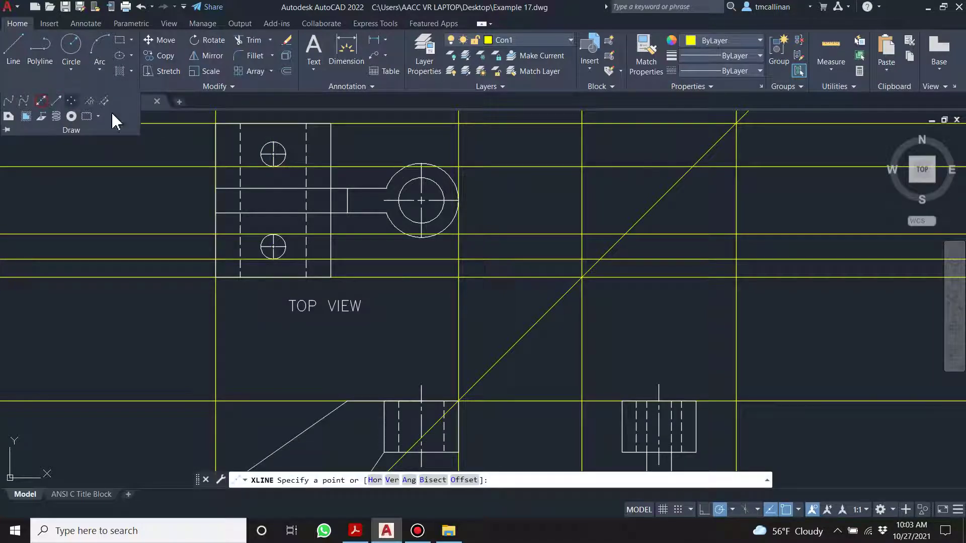
click(274, 142)
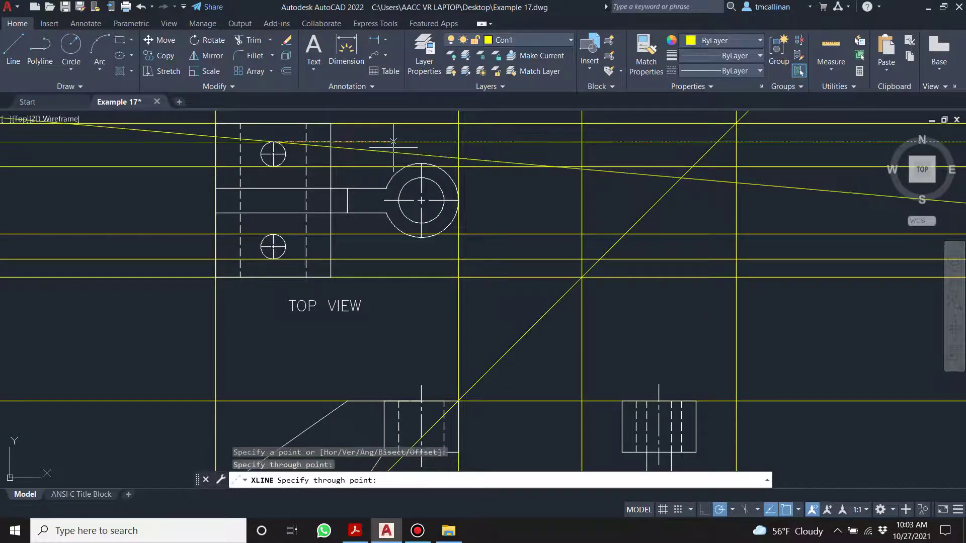
click(403, 152)
key(Escape)
Delete the stray slanted construction line that starts at the upper small hole in the top view
click(373, 152)
click(347, 169)
key(Delete)
Draw four vertical construction lines where the small holes' horizontal construction lines cross the 45-degree line
scroll(545, 152, down, 4)
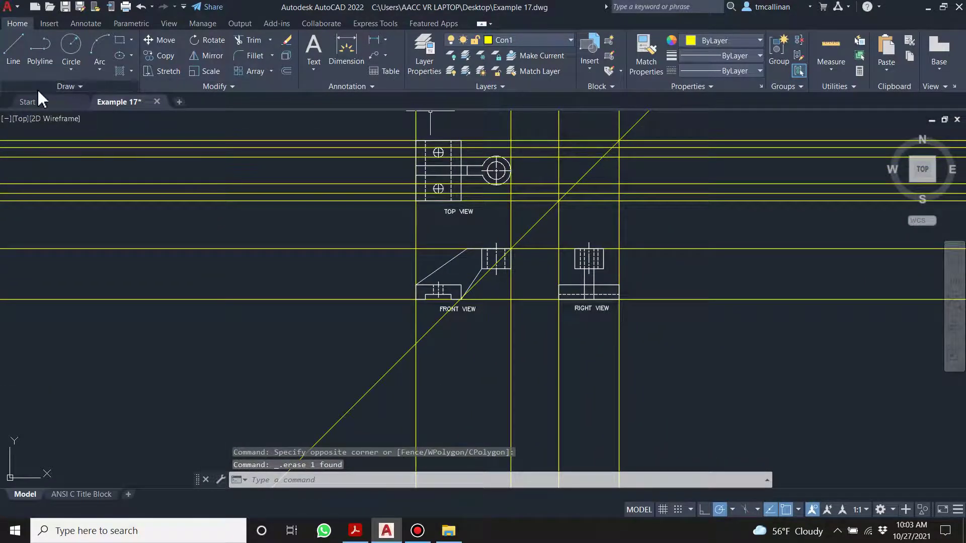
click(65, 86)
click(40, 111)
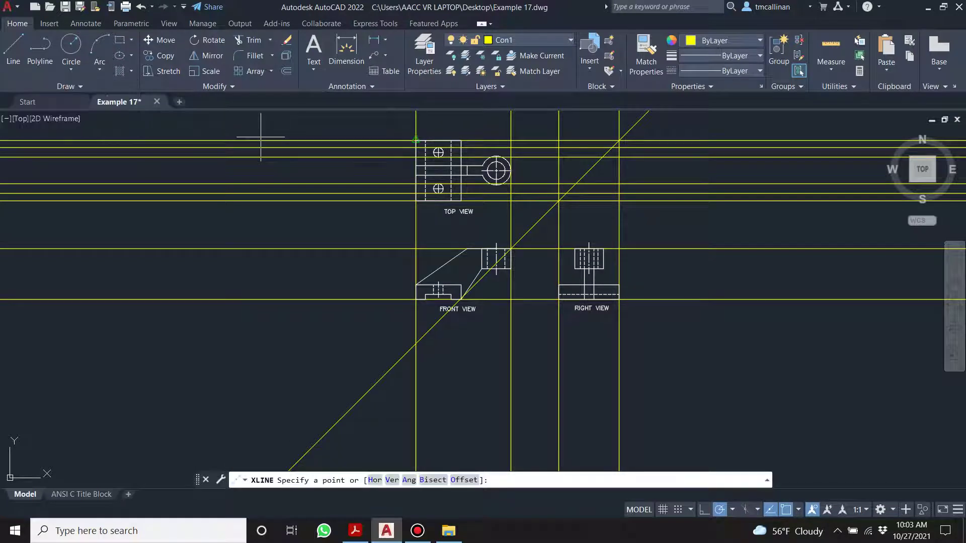
text(v)
key(Return)
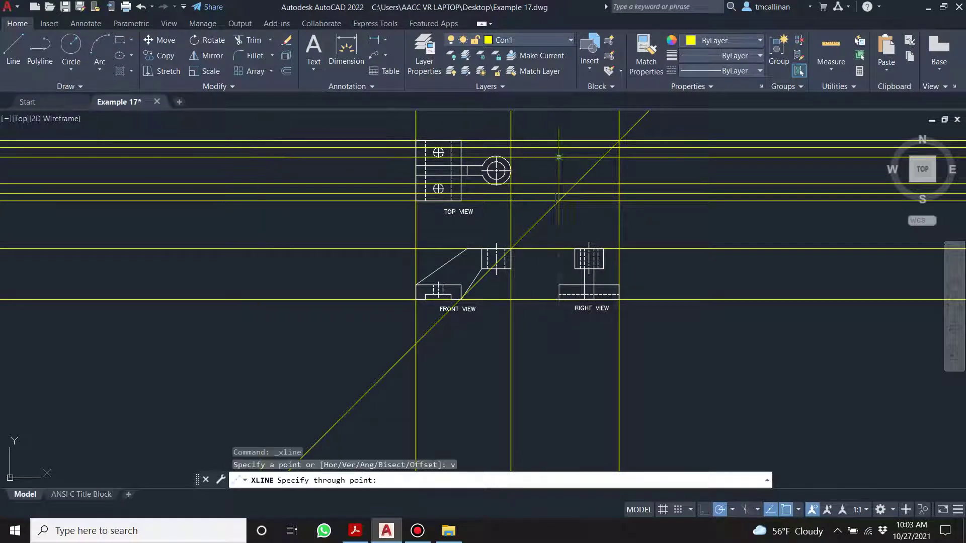
click(558, 200)
scroll(595, 196, up, 4)
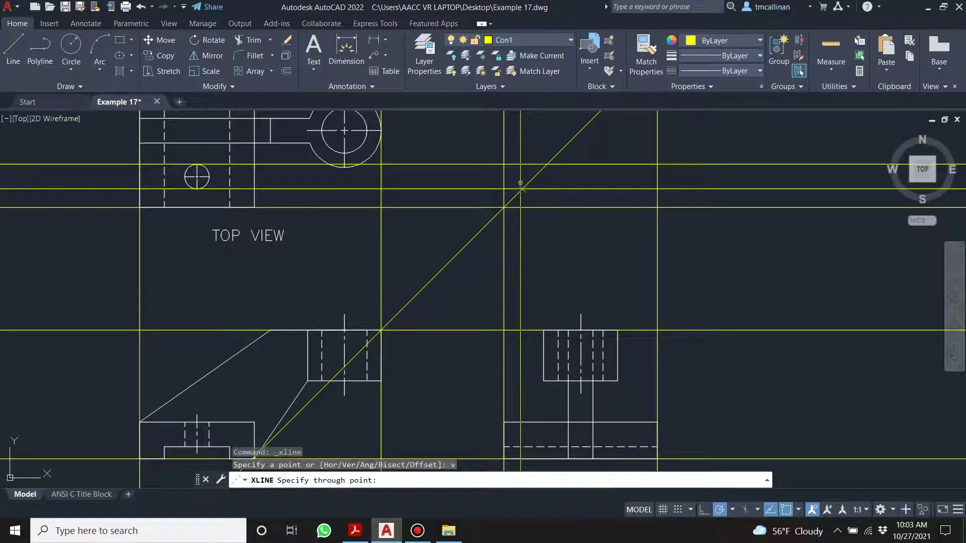
click(523, 188)
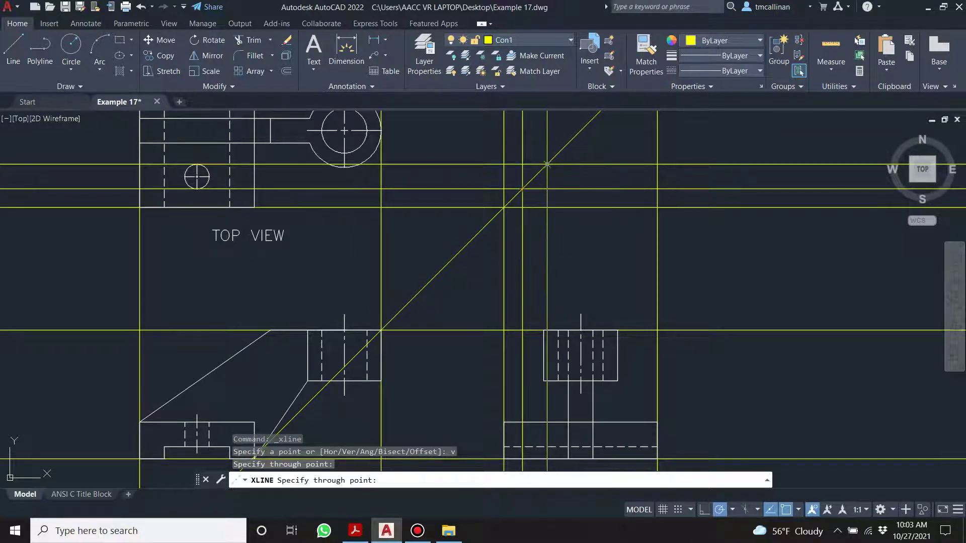
click(546, 164)
mouse_move(568, 175)
middle_down()
mouse_move(534, 208)
mouse_move(483, 226)
middle_up()
click(531, 149)
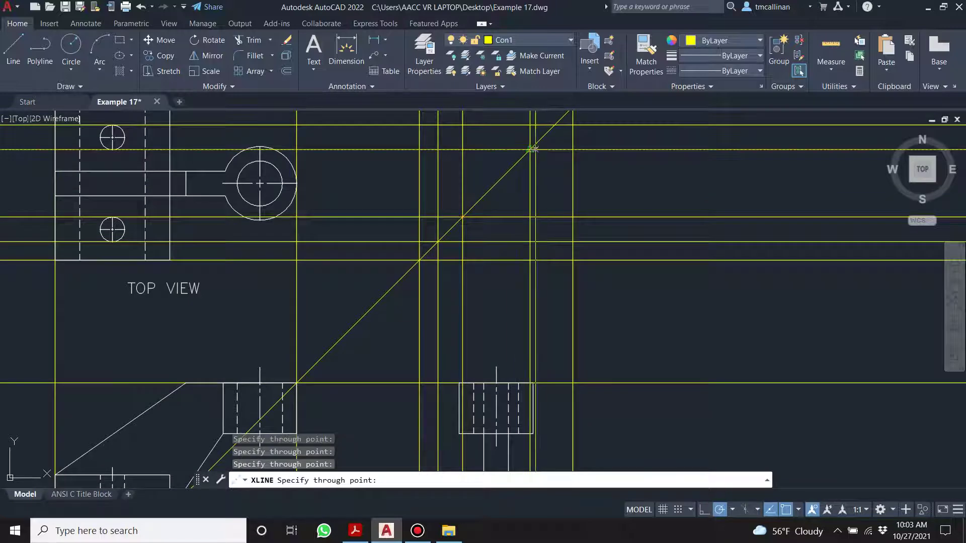
scroll(550, 151, down, 5)
scroll(553, 251, up, 5)
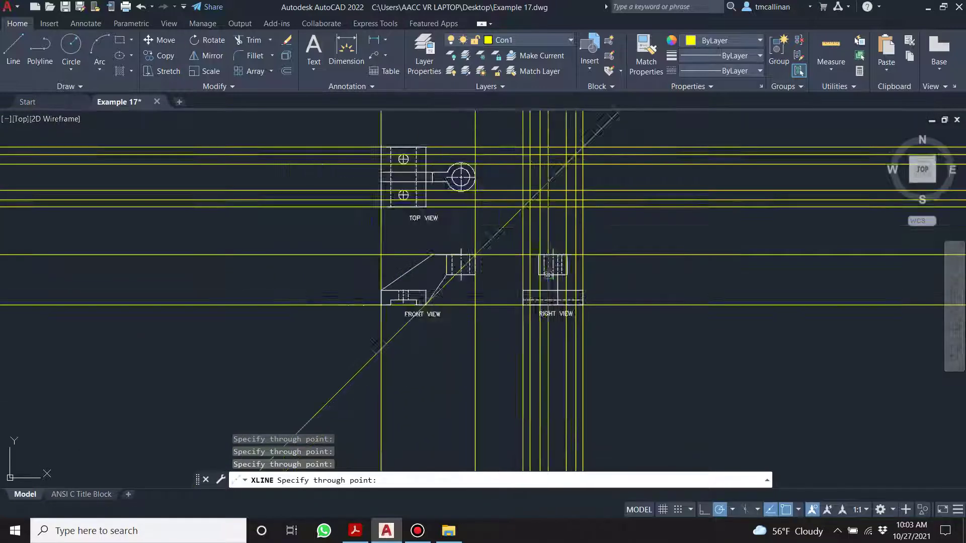
key(Escape)
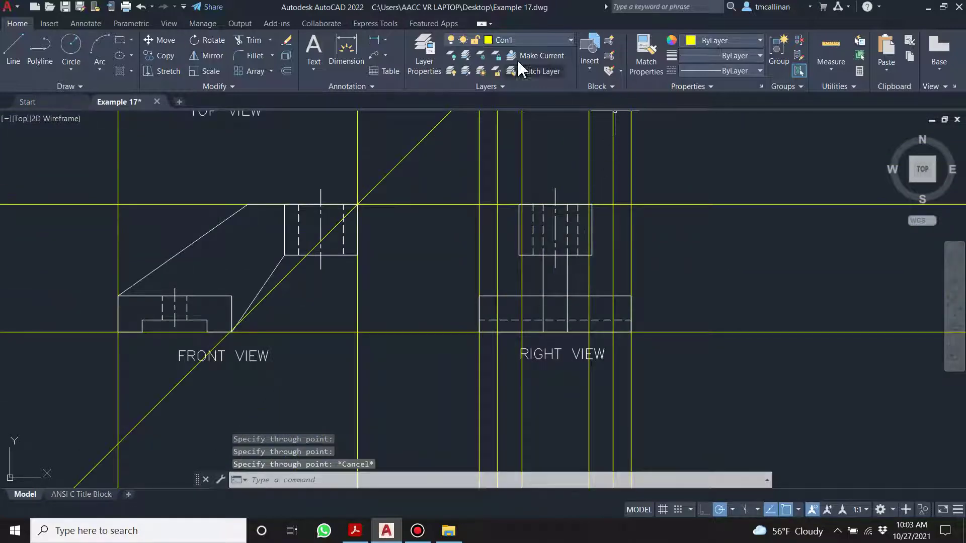
On the HIDDEN layer, draw the left hole's two vertical edges in the right view from the base's top edge to its dashed line
click(517, 39)
click(510, 84)
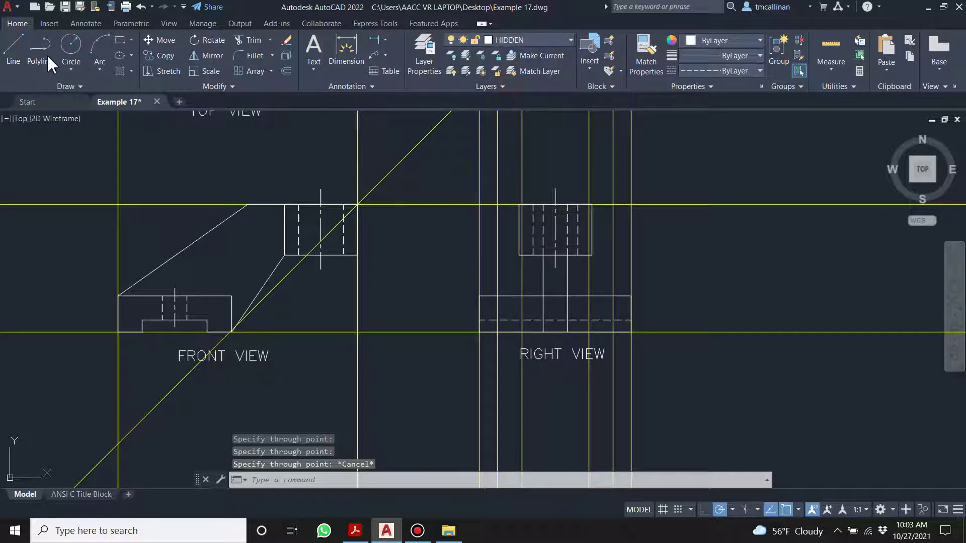
click(15, 50)
scroll(552, 298, up, 2)
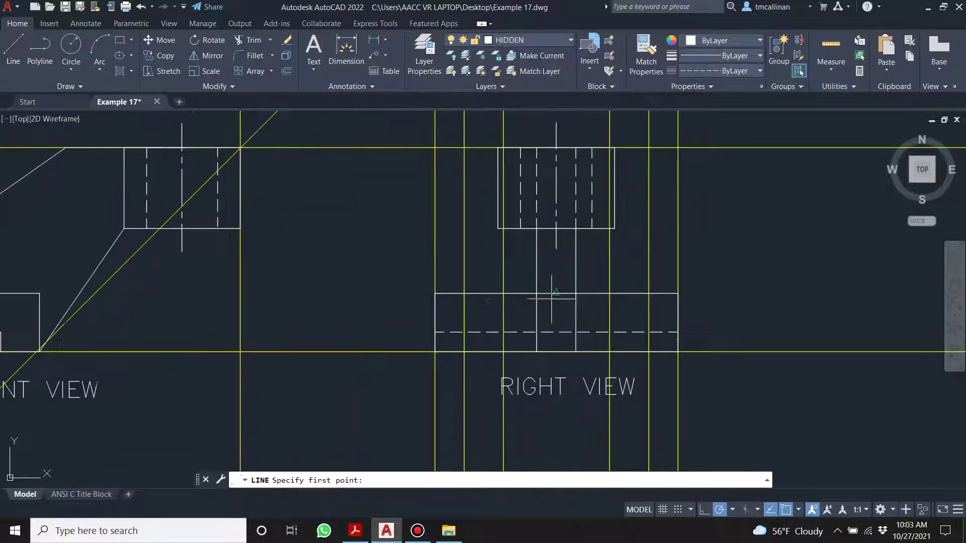
click(464, 293)
click(464, 332)
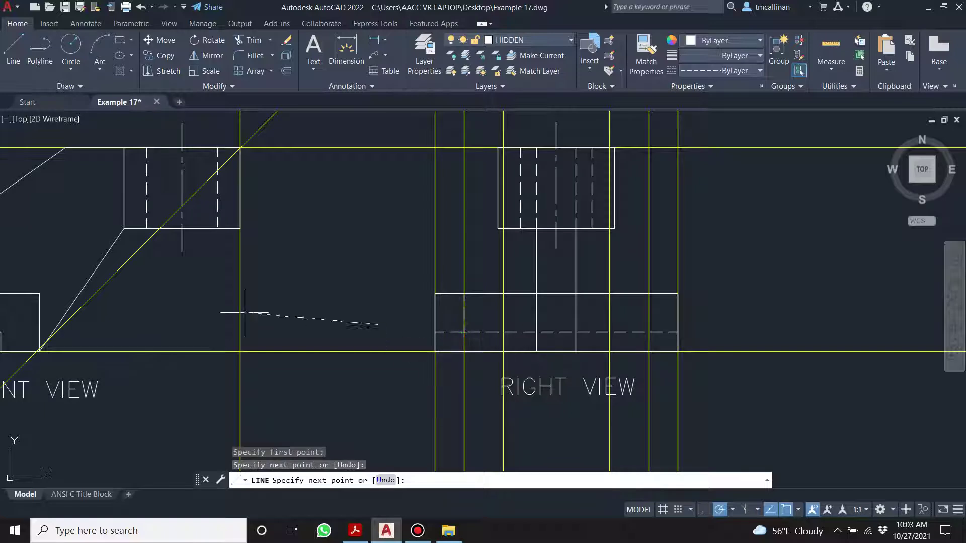
key(Escape)
click(13, 50)
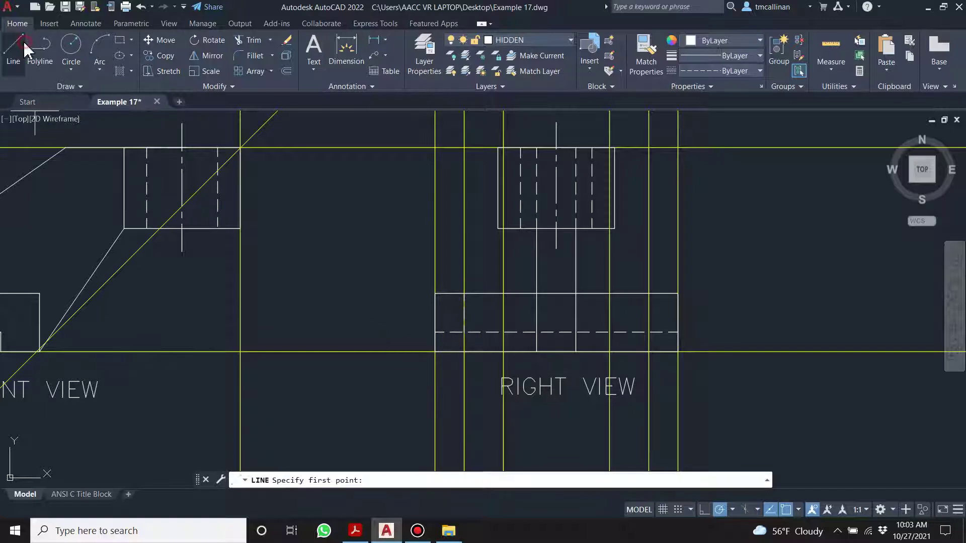
click(504, 294)
click(504, 333)
key(Escape)
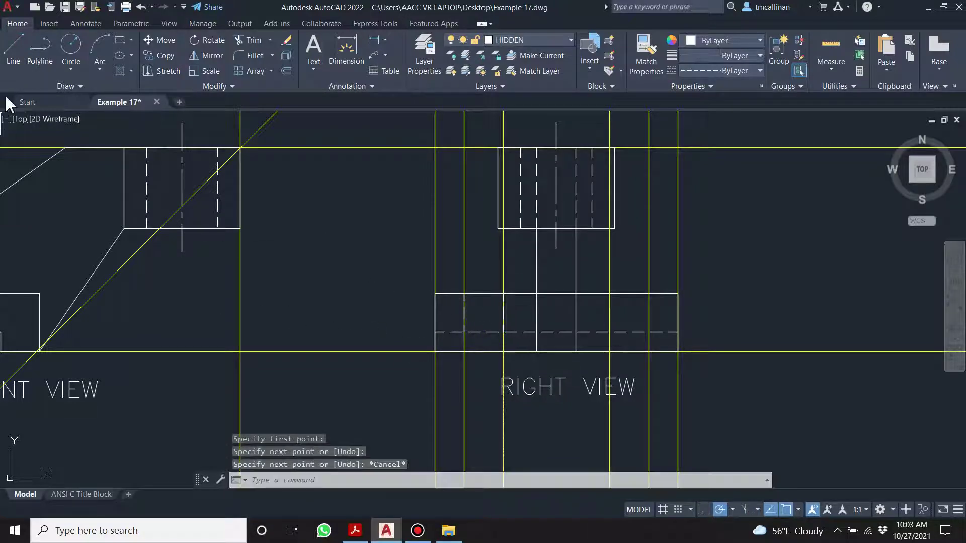
Draw the right hole's two vertical hidden edges in the right view from the base's top edge to its dashed line
click(14, 47)
click(609, 294)
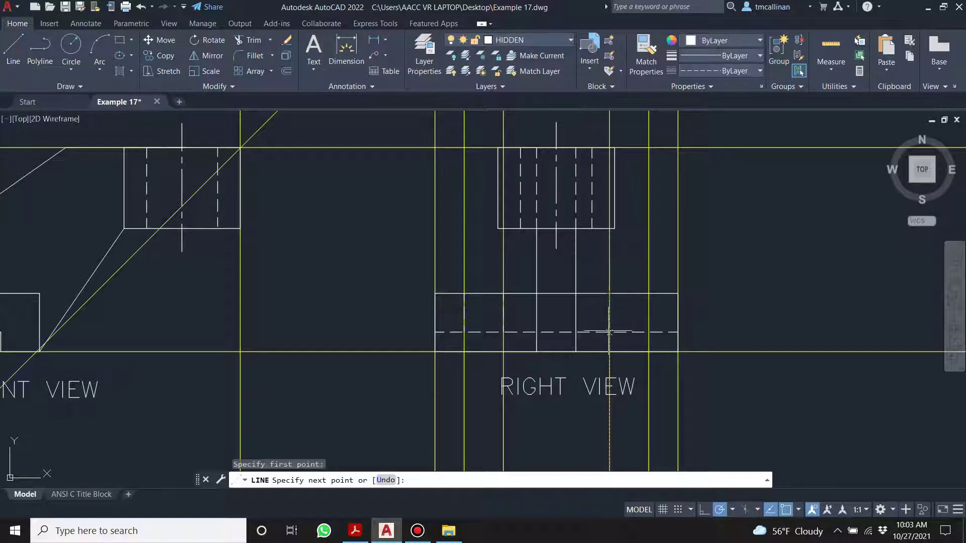
click(609, 332)
key(Escape)
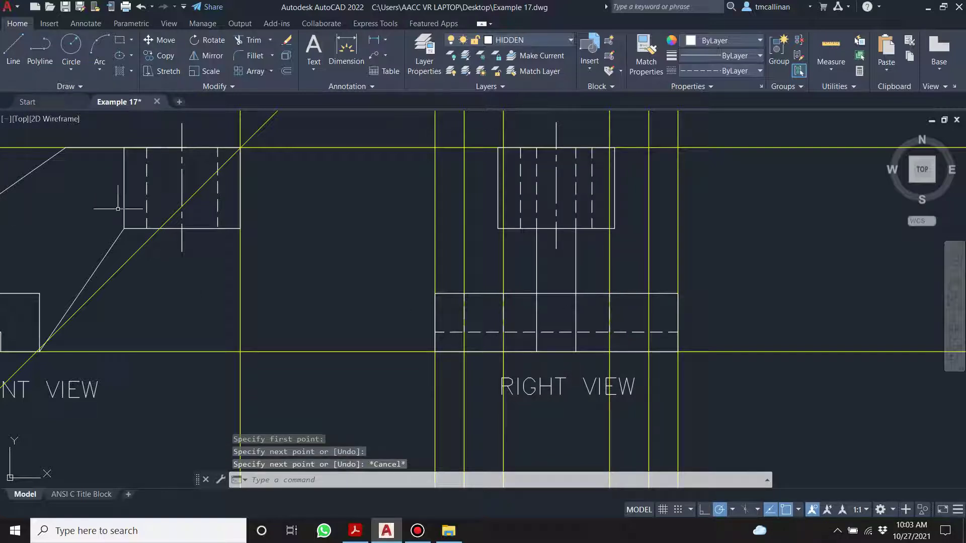
click(13, 48)
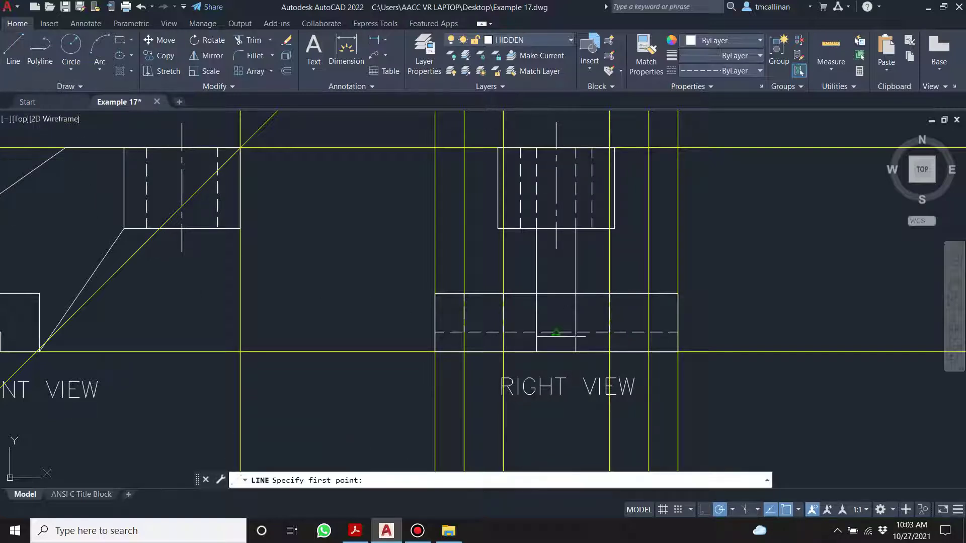
click(649, 294)
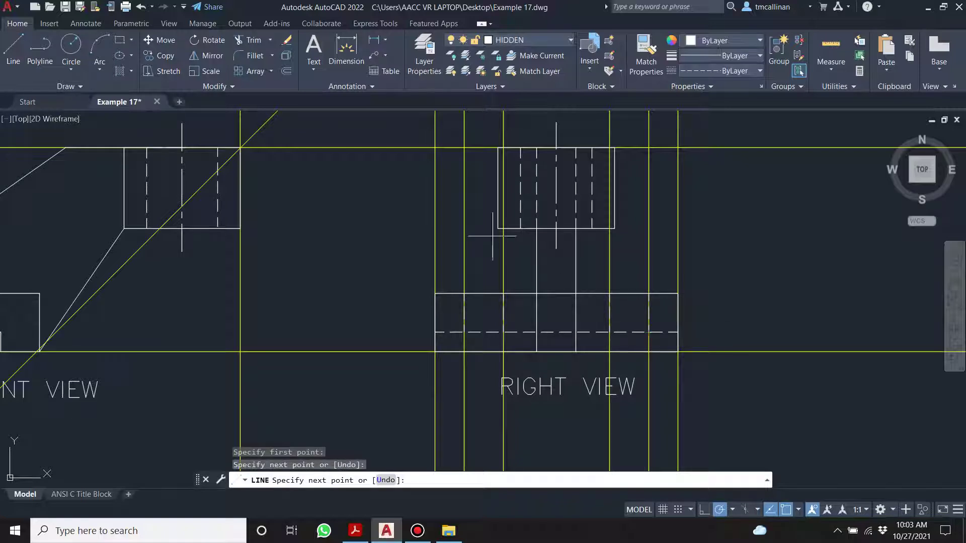
key(Escape)
key(Escape)
key(Escape)
scroll(590, 304, down, 5)
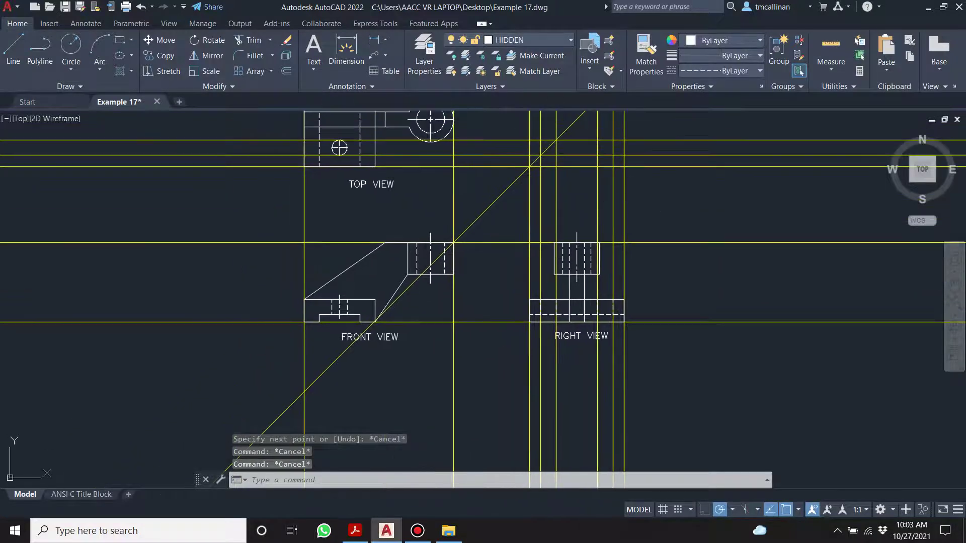
Turn off the Con1 construction layer
click(533, 39)
click(452, 69)
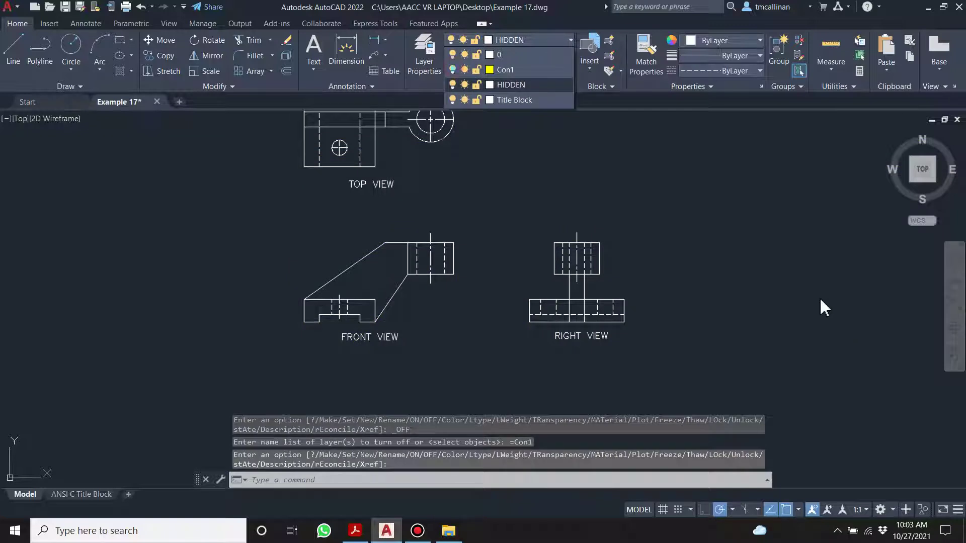
scroll(504, 259, up, 2)
scroll(519, 267, down, 4)
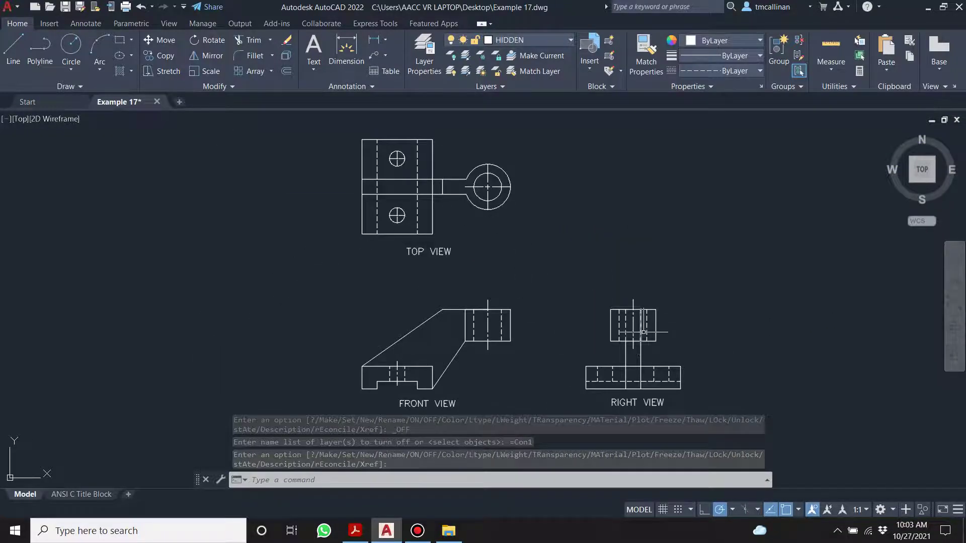
Add a centerline between the left hole's two hidden edges in the base of the right view
scroll(536, 250, up, 4)
middle_drag(645, 322, 533, 233)
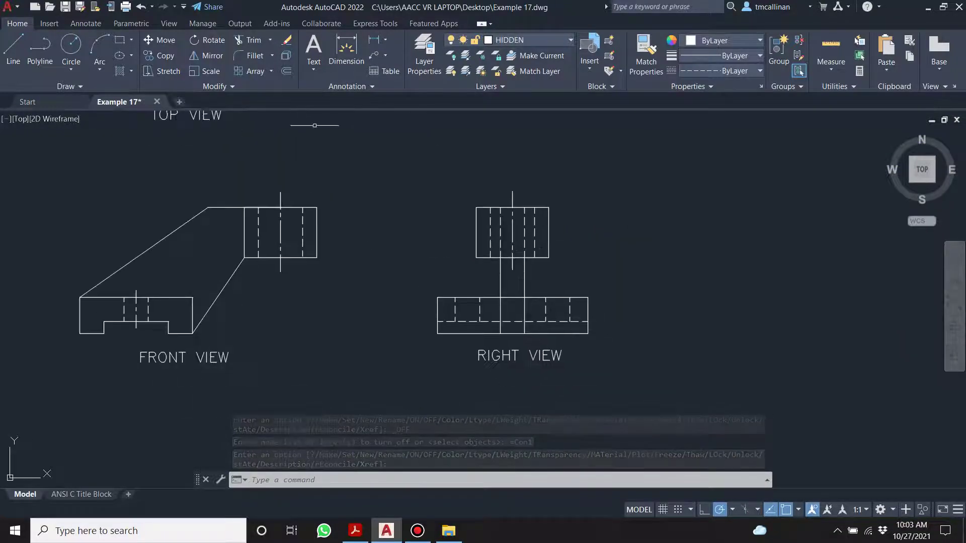
click(86, 25)
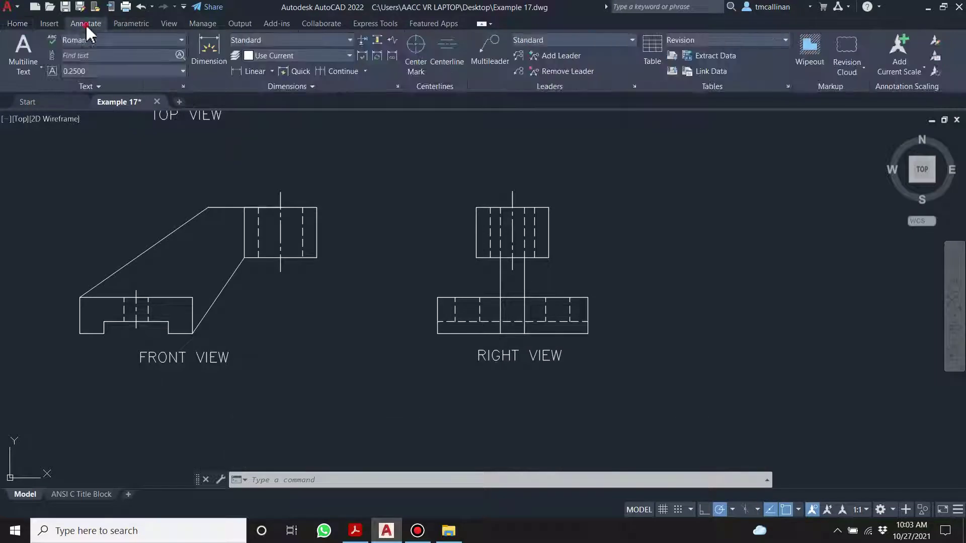
click(453, 63)
scroll(481, 329, up, 2)
click(441, 300)
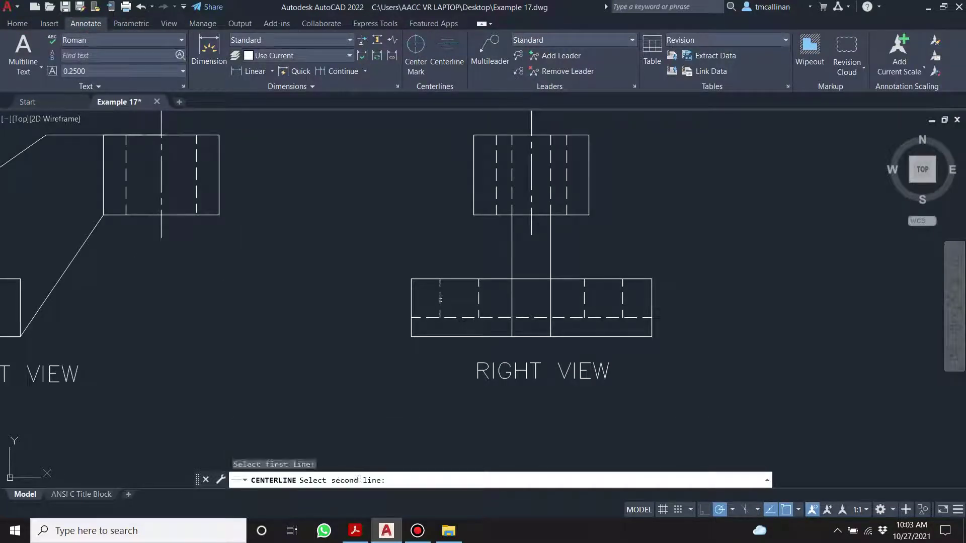
click(475, 298)
click(476, 300)
click(478, 298)
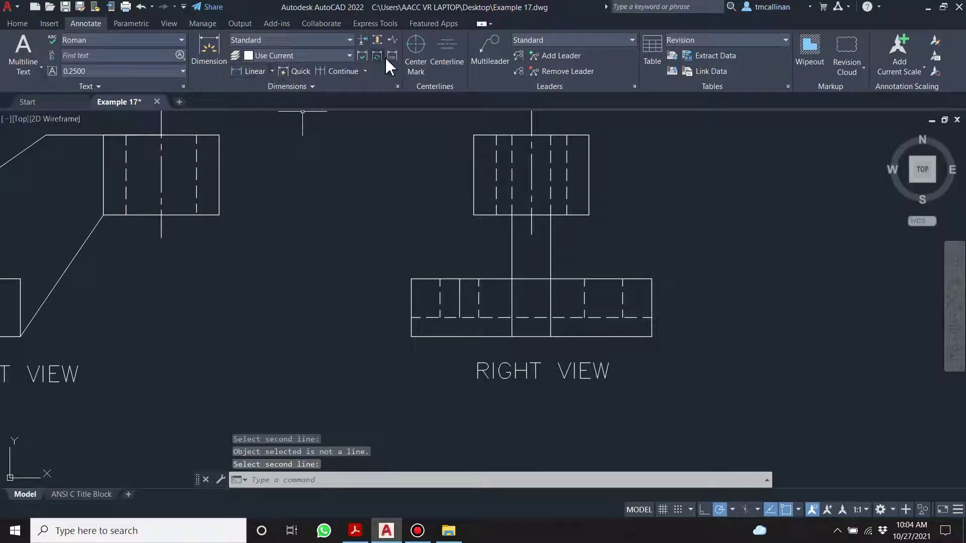
Add a centerline between the right hole's two hidden edges in the base of the right view
click(447, 50)
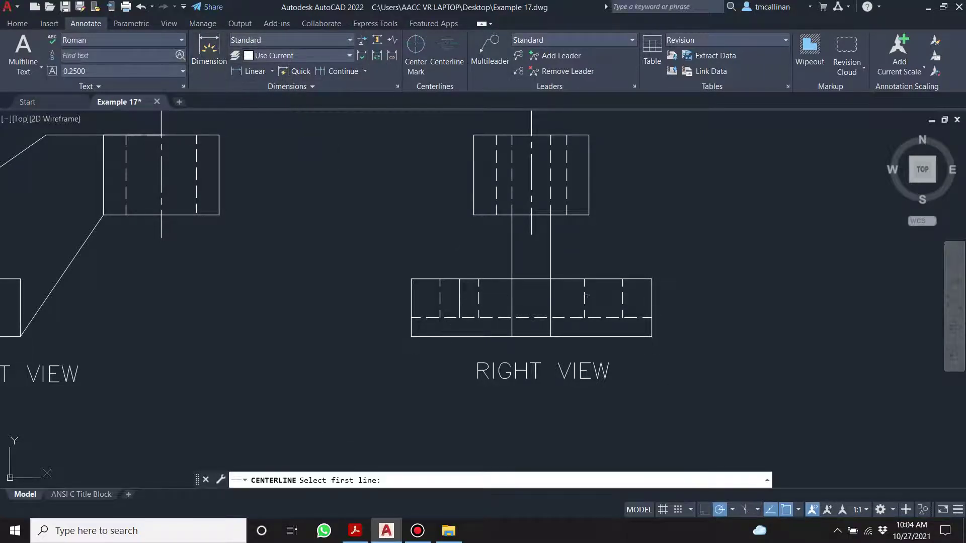
click(586, 297)
click(584, 298)
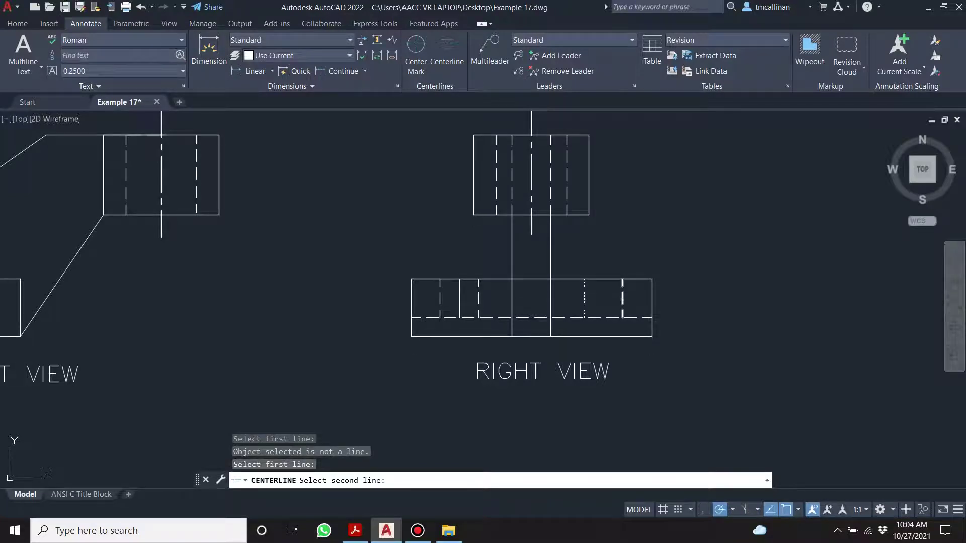
click(622, 299)
key(Escape)
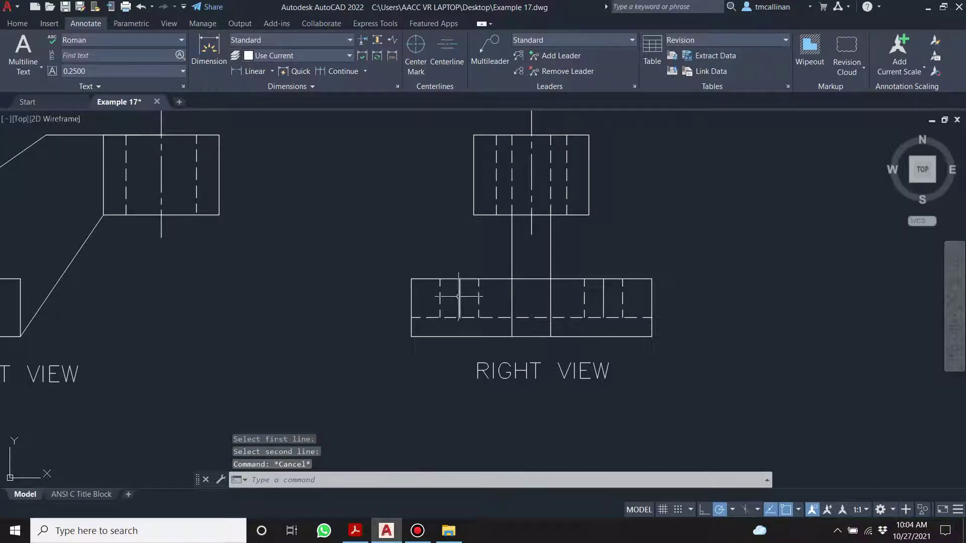
Extend the left hole's centerline about 5 units above the base's top edge and down past the dashed line in the right view
click(458, 297)
click(459, 299)
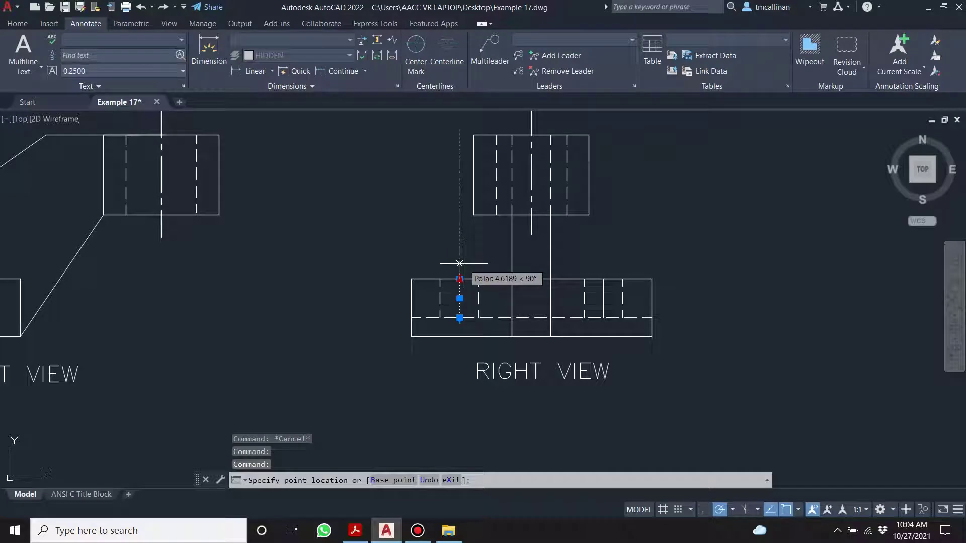
click(459, 318)
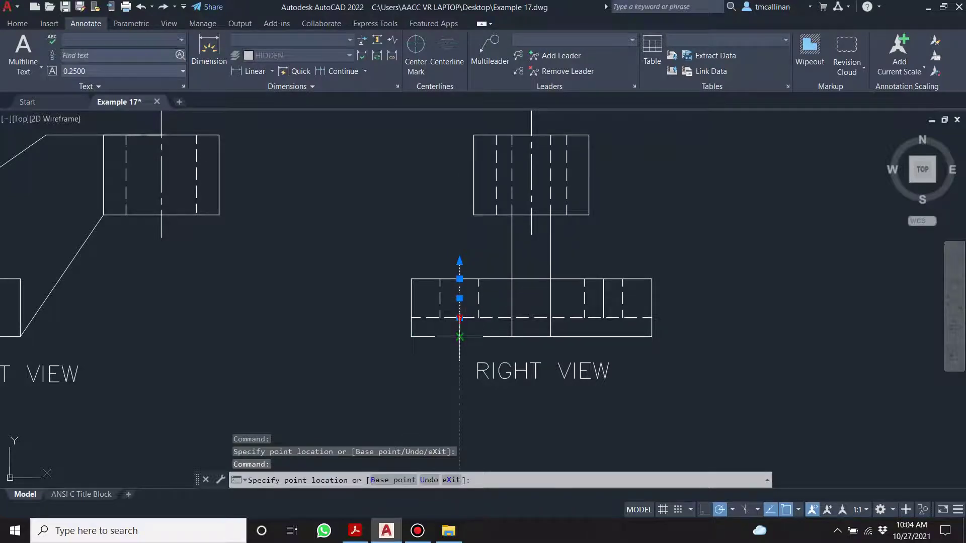
scroll(459, 336, up, 2)
key(Escape)
scroll(530, 309, down, 1)
mouse_move(460, 278)
middle_down()
mouse_move(551, 288)
mouse_move(475, 299)
middle_up()
Extend the right hole's centerline above the base's top edge and about 4.4 units below the dashed line in the right view
click(631, 269)
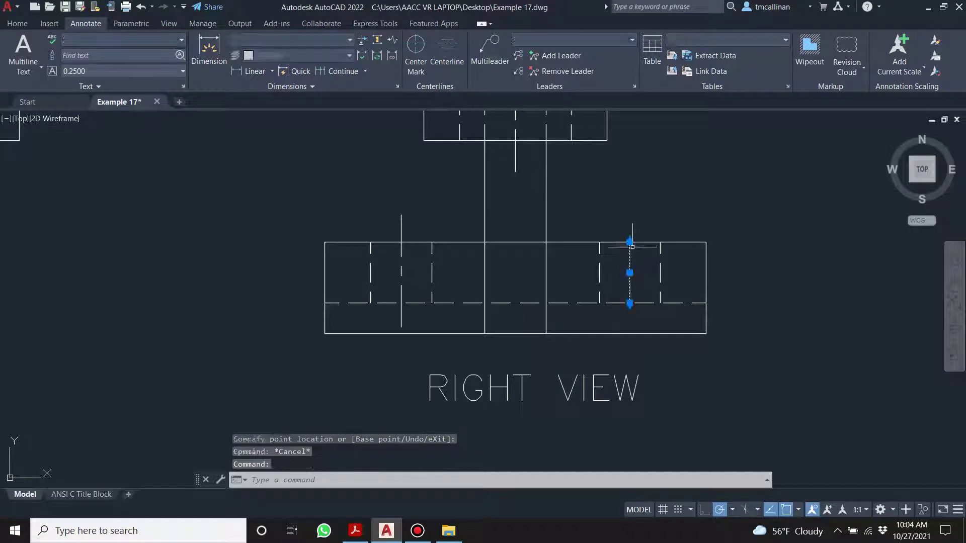
click(629, 243)
click(631, 219)
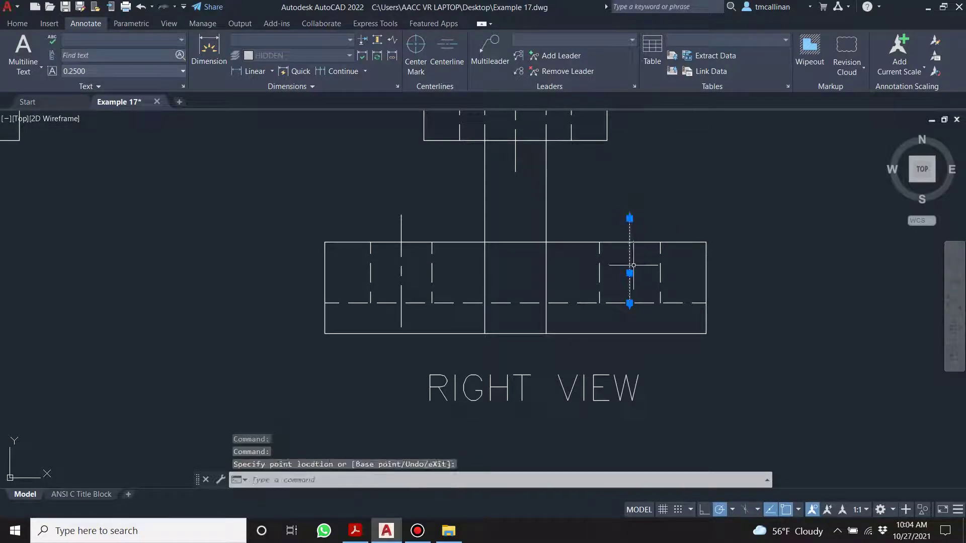
click(629, 303)
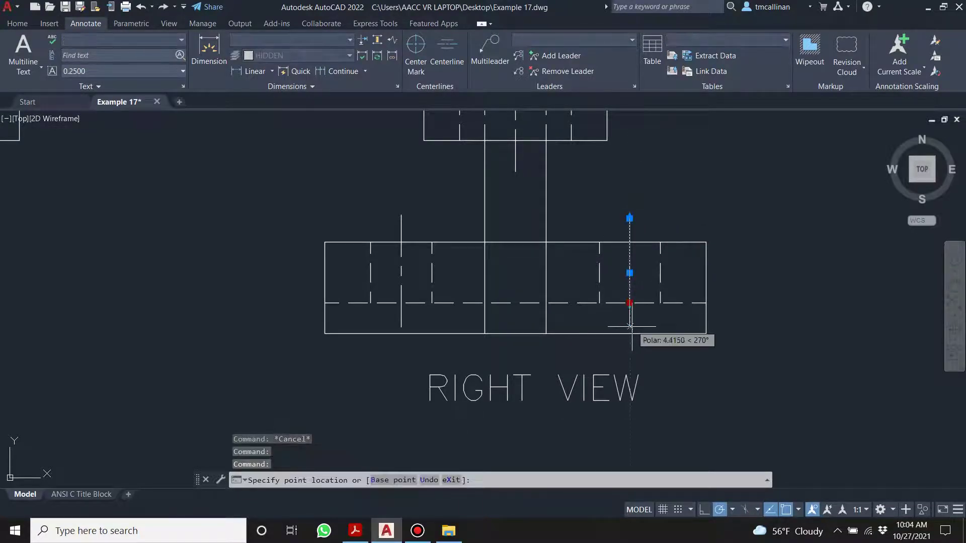
key(Escape)
Check the three views against the reference PDF and save the drawing
scroll(629, 275, down, 4)
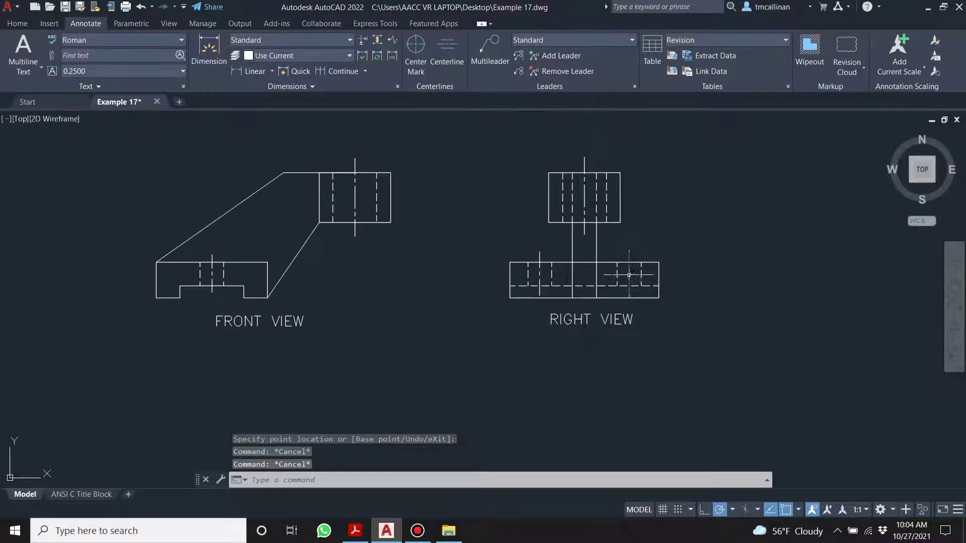
scroll(500, 220, down, 3)
scroll(461, 220, up, 2)
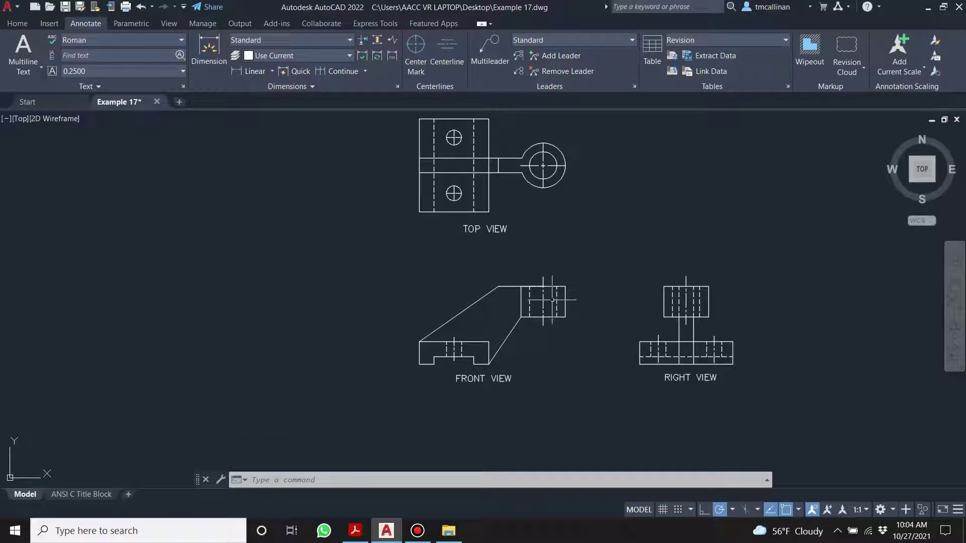
scroll(699, 315, up, 3)
scroll(697, 314, down, 3)
scroll(654, 302, up, 2)
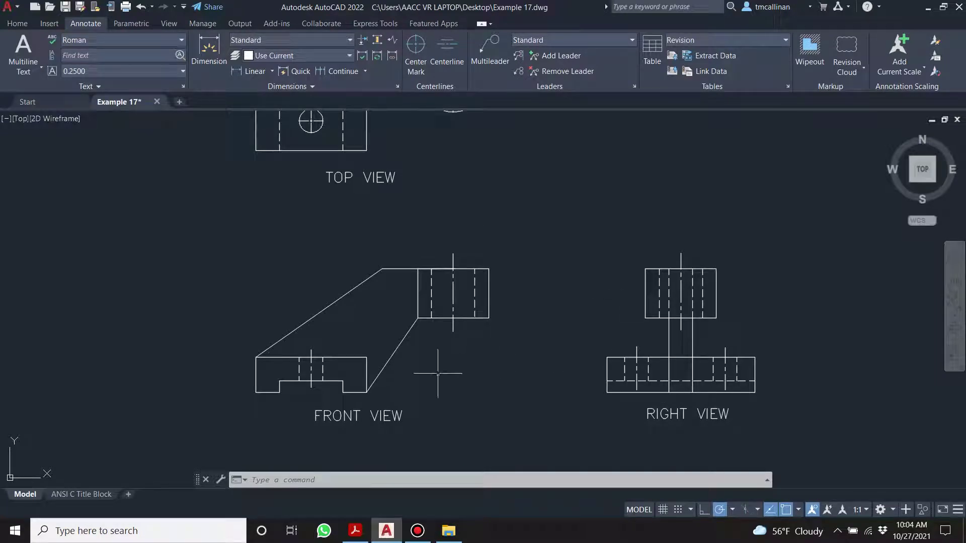
click(353, 533)
click(386, 531)
scroll(501, 312, up, 2)
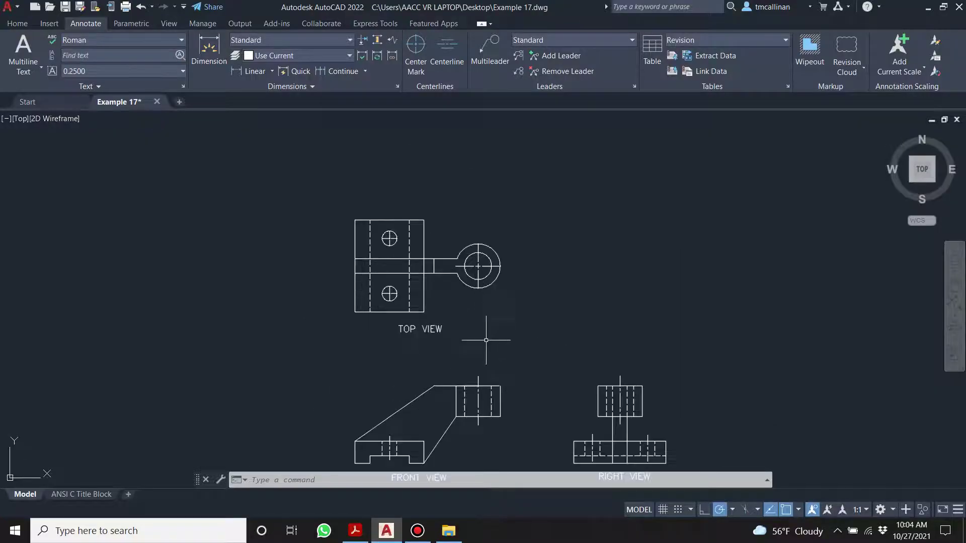
click(66, 7)
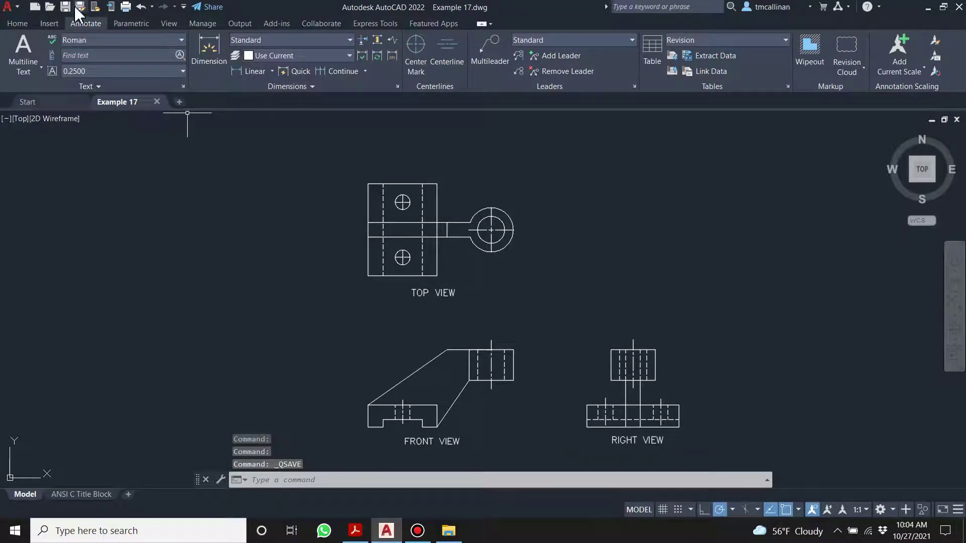
Create a new layer named DImen in the layer properties
click(33, 23)
click(425, 55)
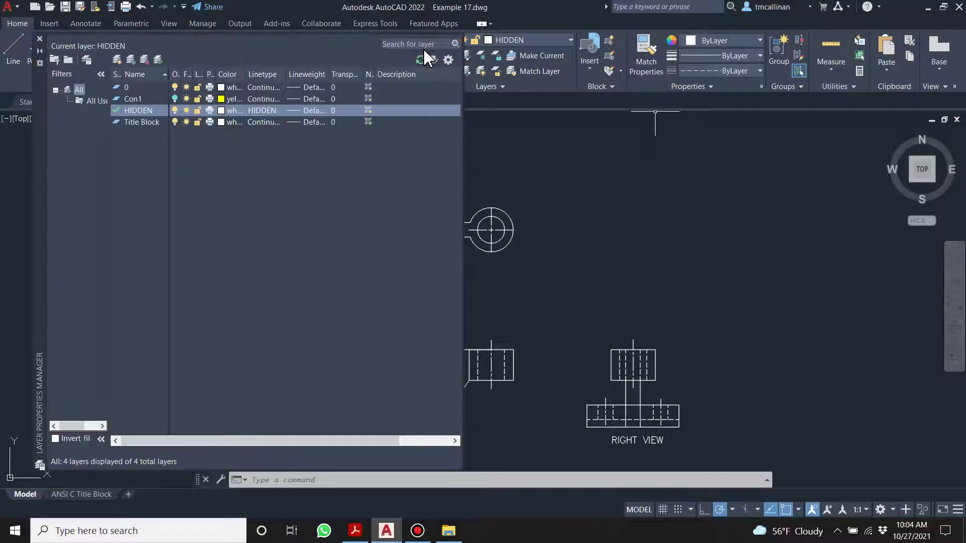
right_click(153, 160)
click(194, 205)
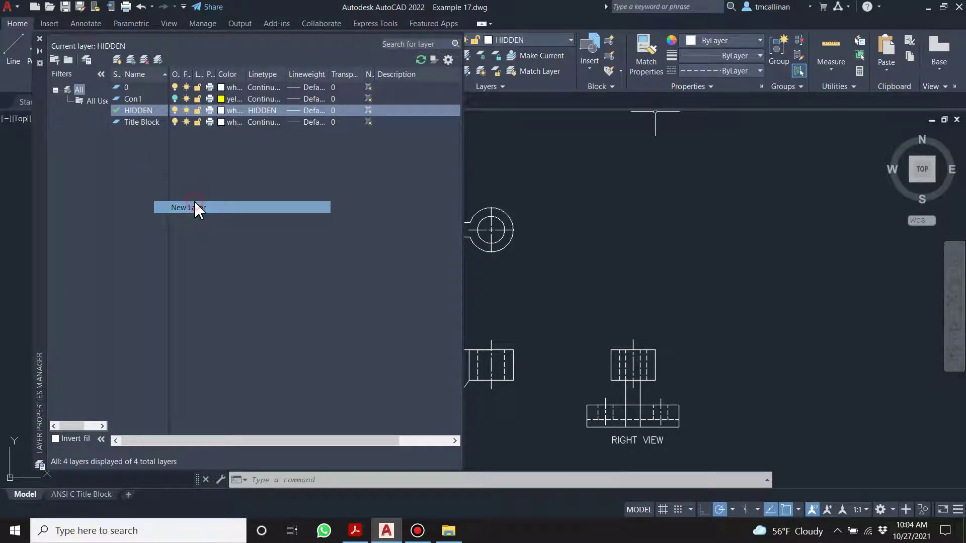
text(DImen)
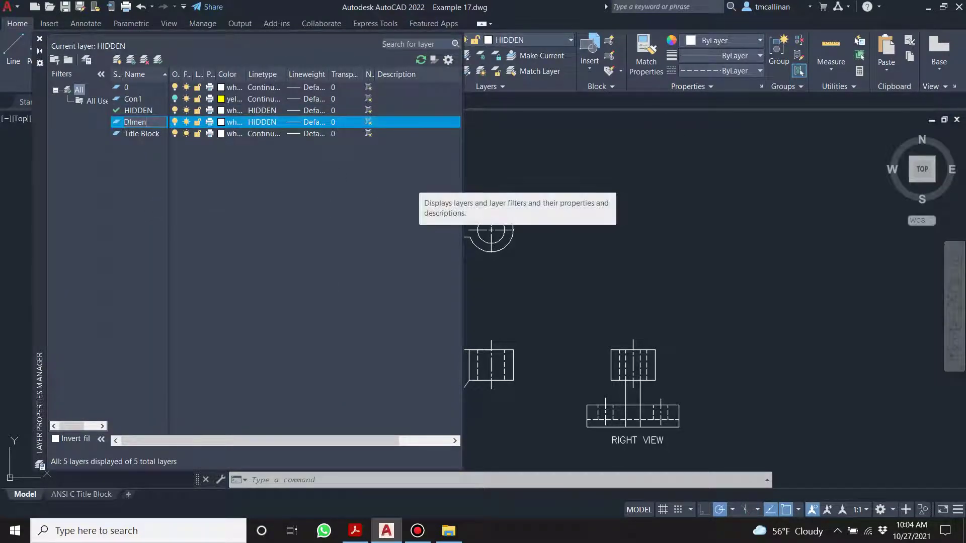
Set the DImen layer's color to green and its linetype to Continuous
click(233, 121)
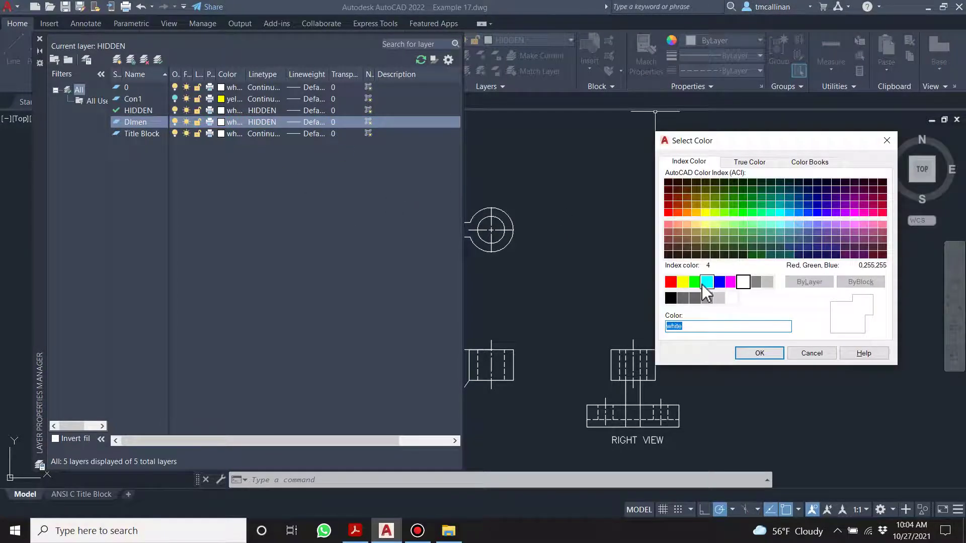
click(696, 283)
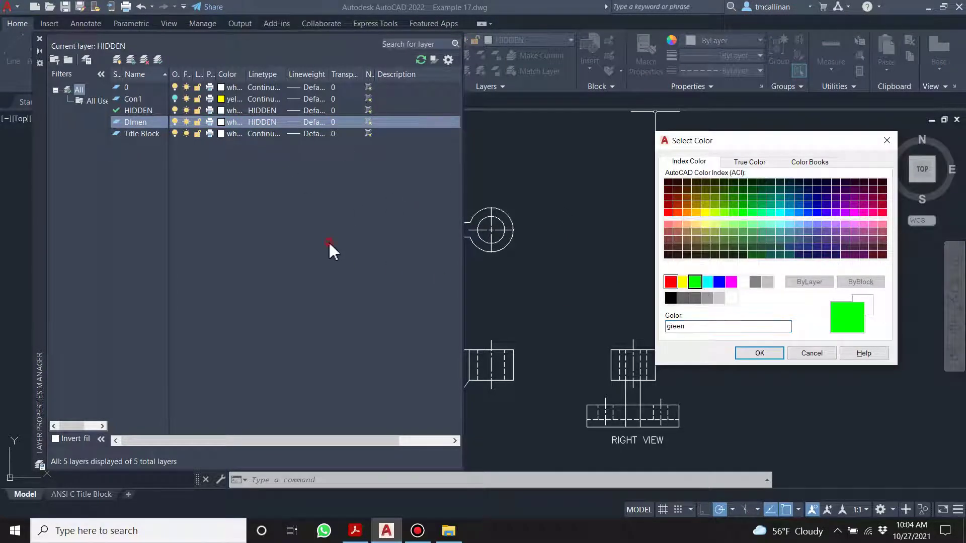
click(760, 354)
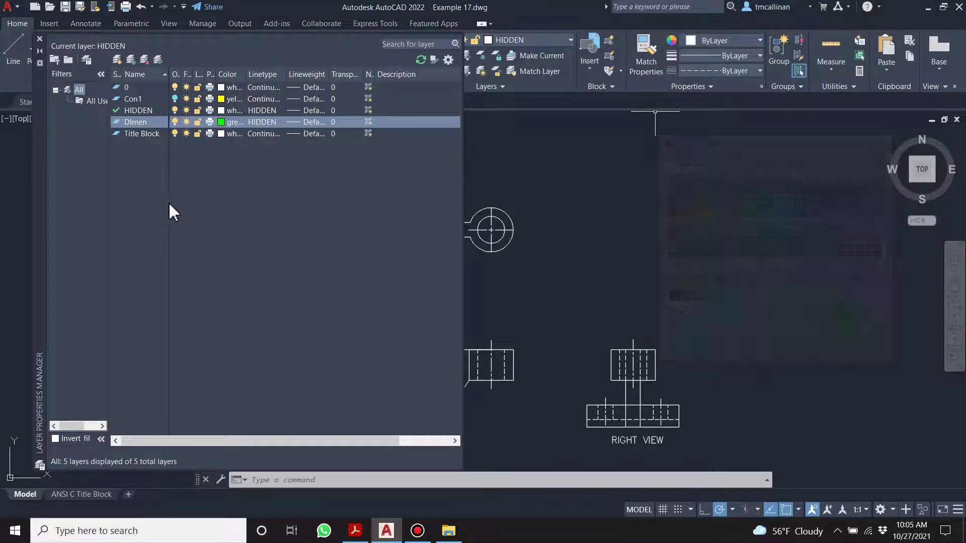
click(264, 122)
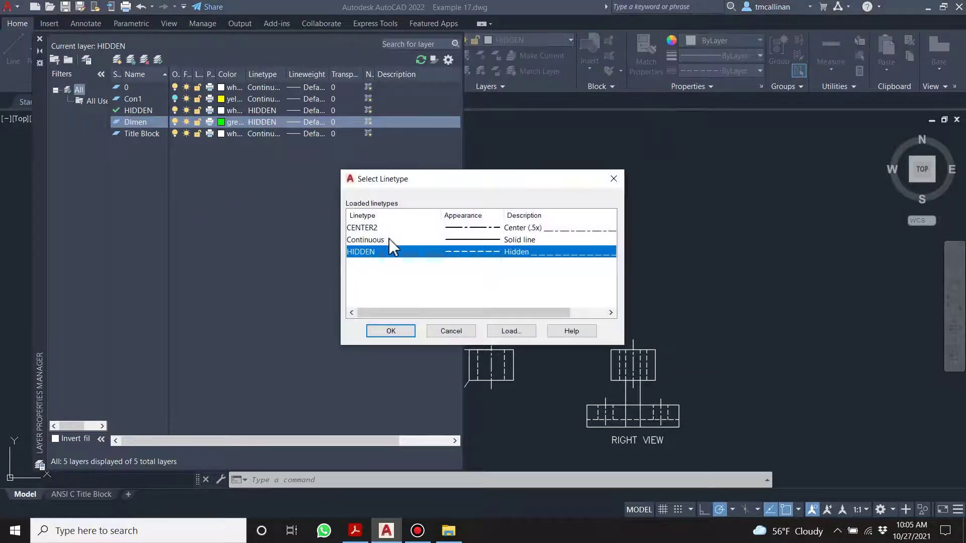
click(391, 239)
click(388, 332)
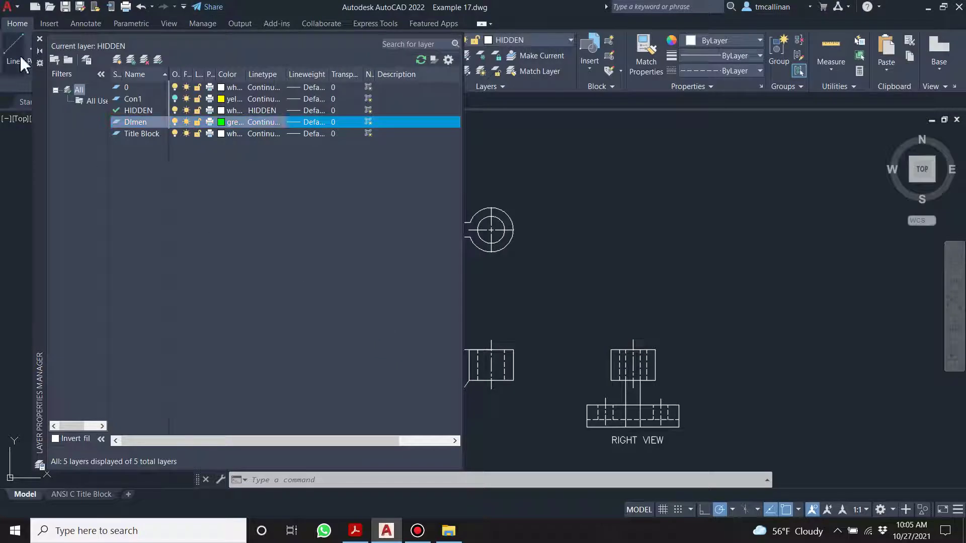
click(39, 31)
Make DImen the current layer
scroll(458, 230, down, 3)
scroll(457, 230, up, 3)
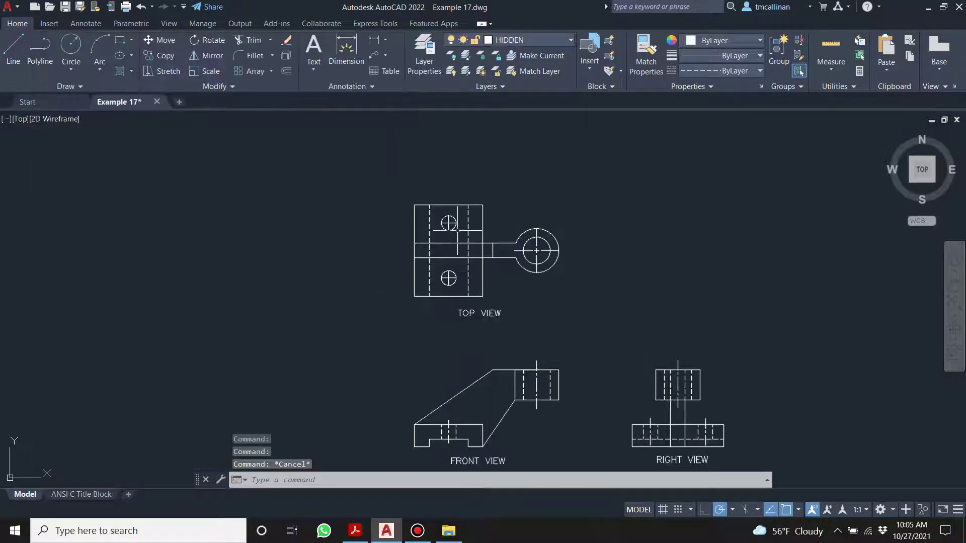
click(534, 40)
click(552, 90)
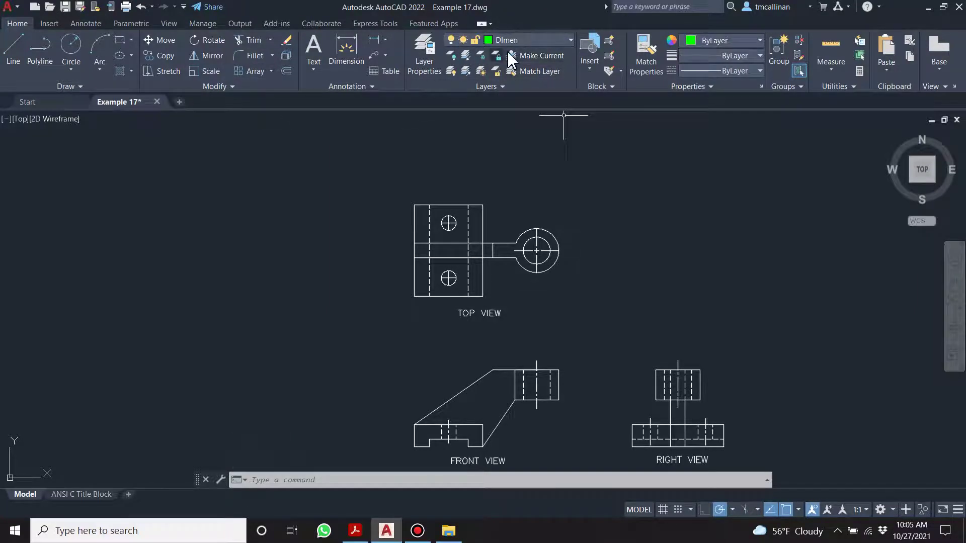
Add a radius dimension to the outer arc around the large hole in the top view, placed outside to the upper right
middle_drag(480, 162, 437, 138)
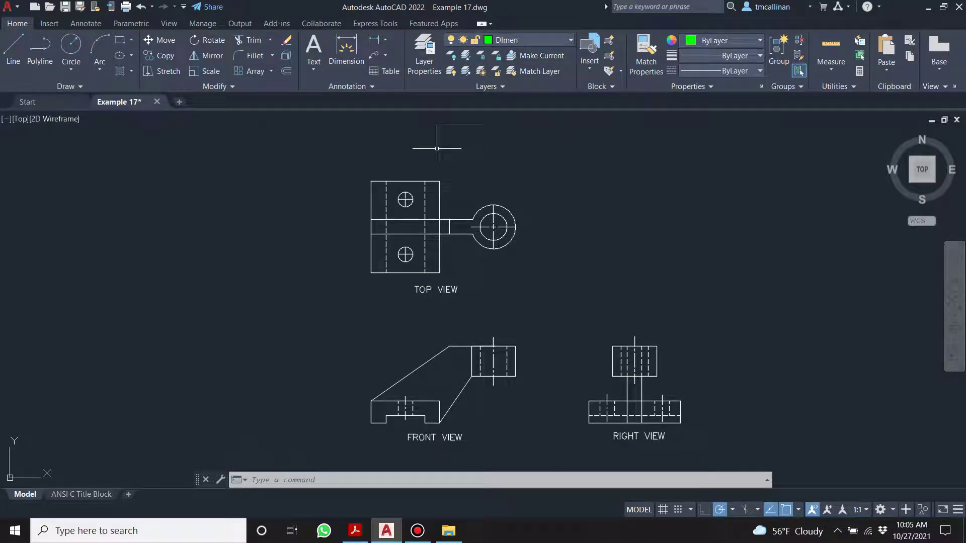
click(346, 48)
scroll(486, 206, up, 4)
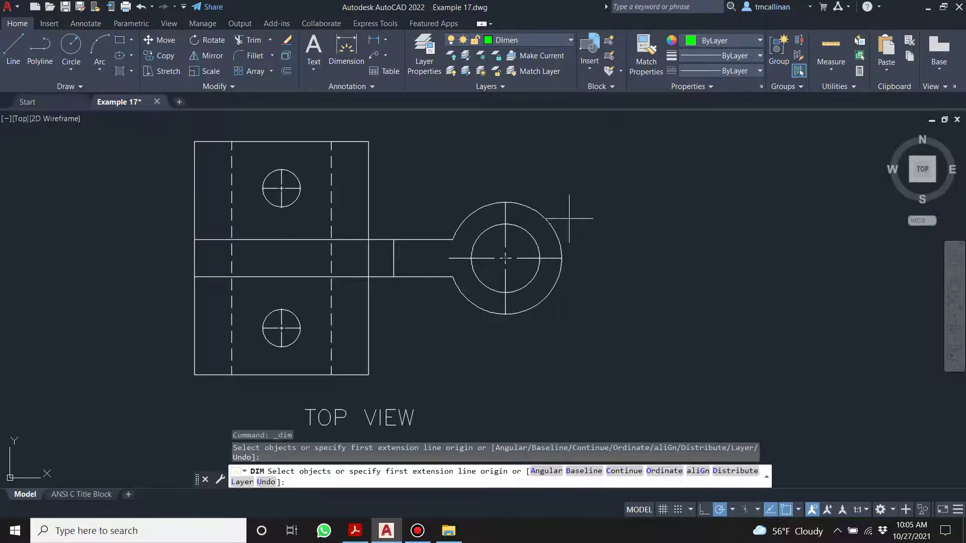
click(552, 219)
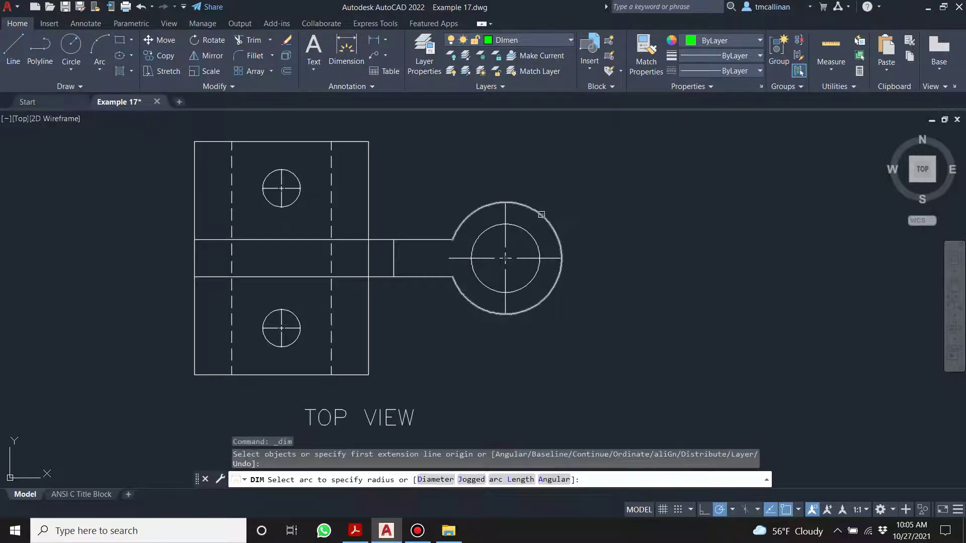
click(629, 167)
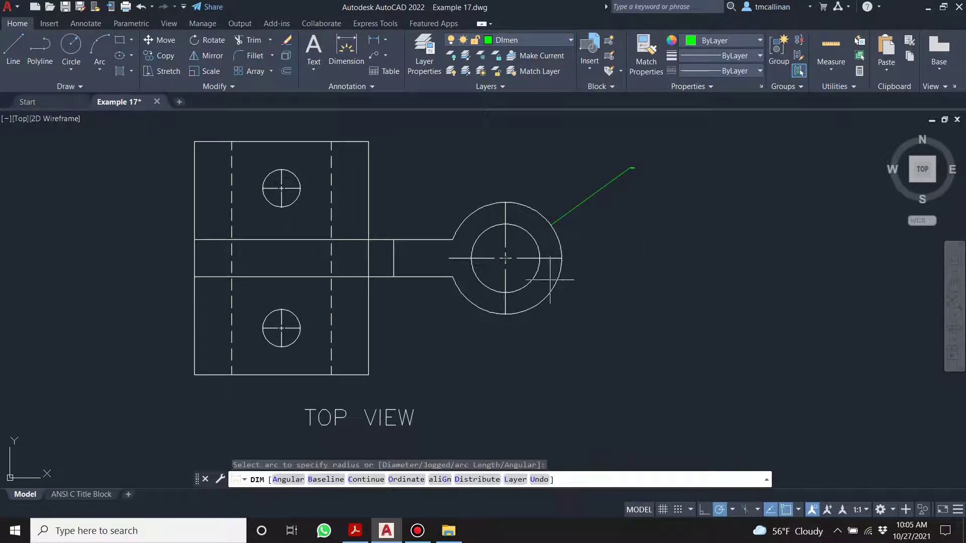
Set the overall scale for dimension features in the Standard dimension style to 10, and leave the dimension command
click(354, 91)
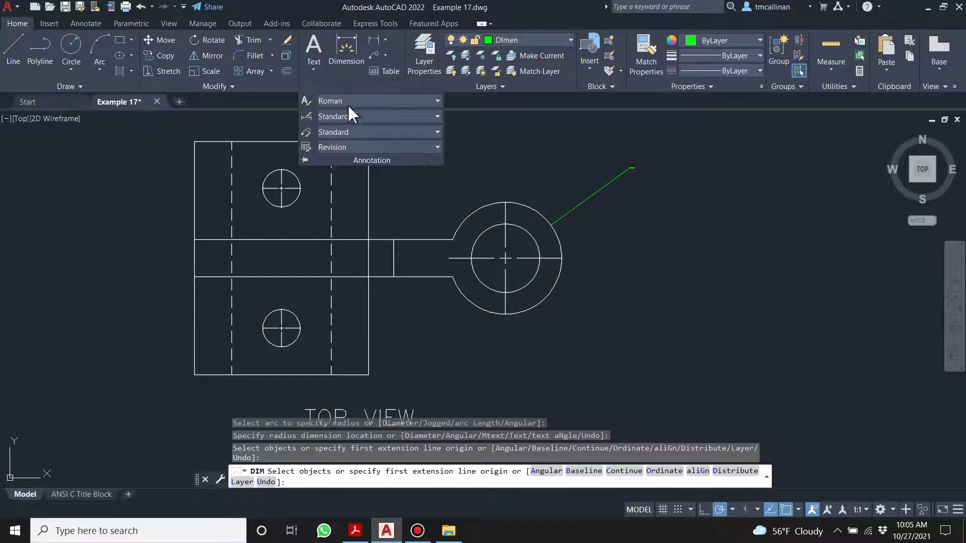
click(312, 117)
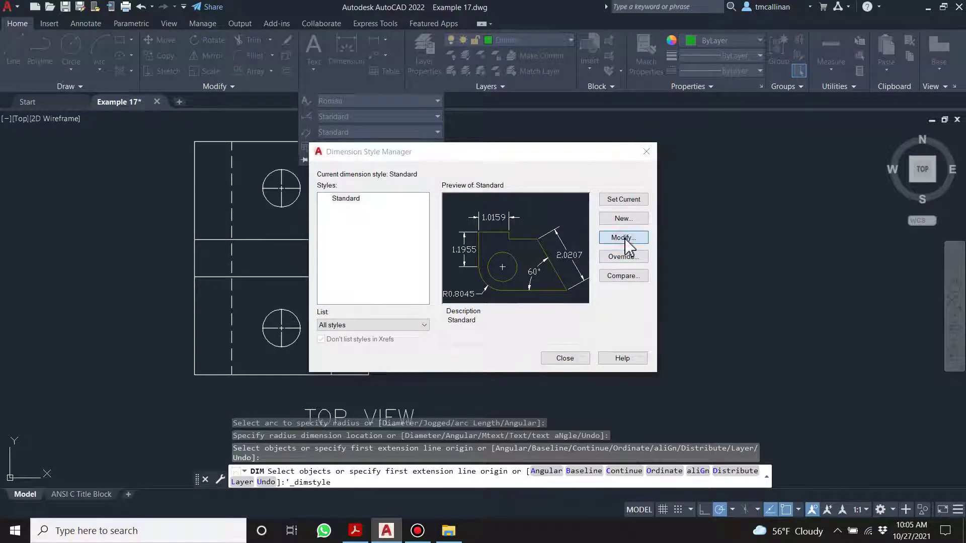
click(621, 239)
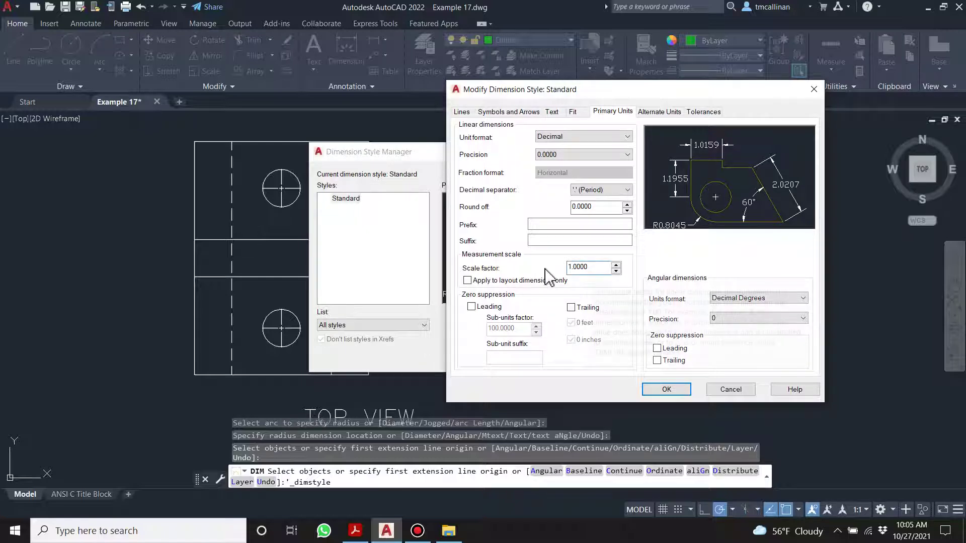
mouse_move(603, 268)
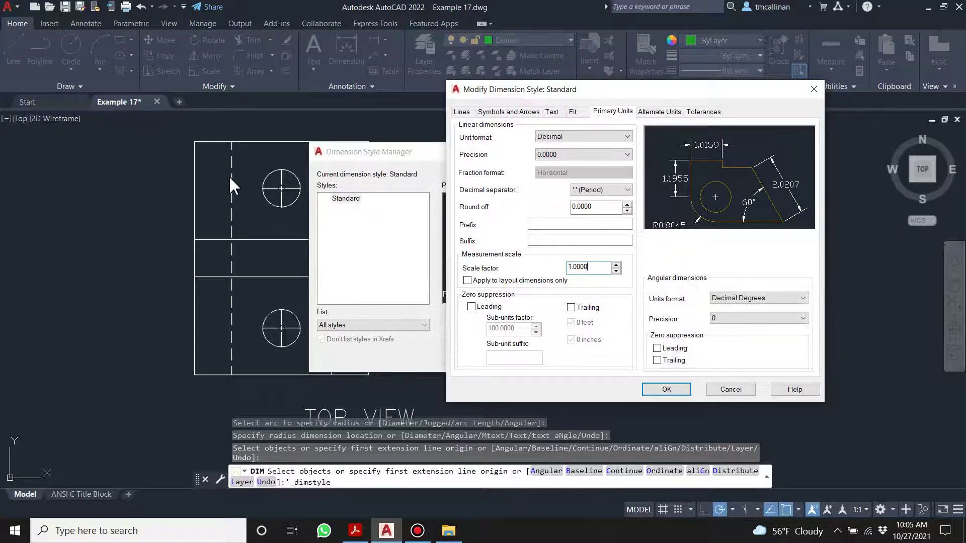
click(574, 112)
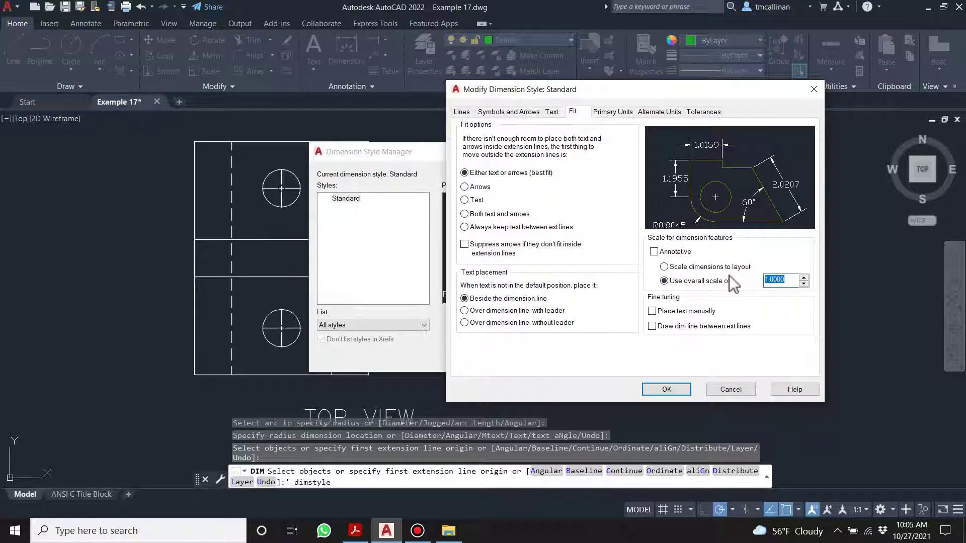
text(0)
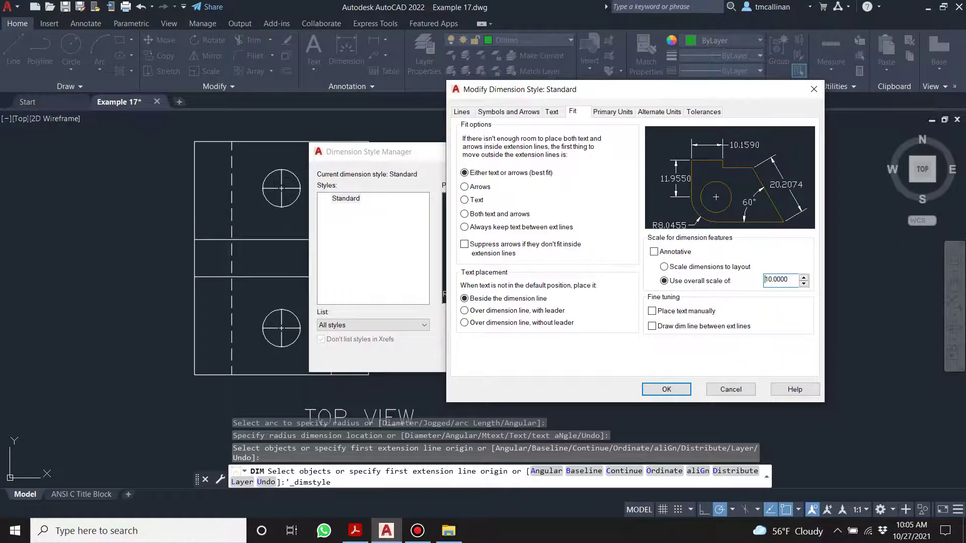
click(675, 392)
click(566, 359)
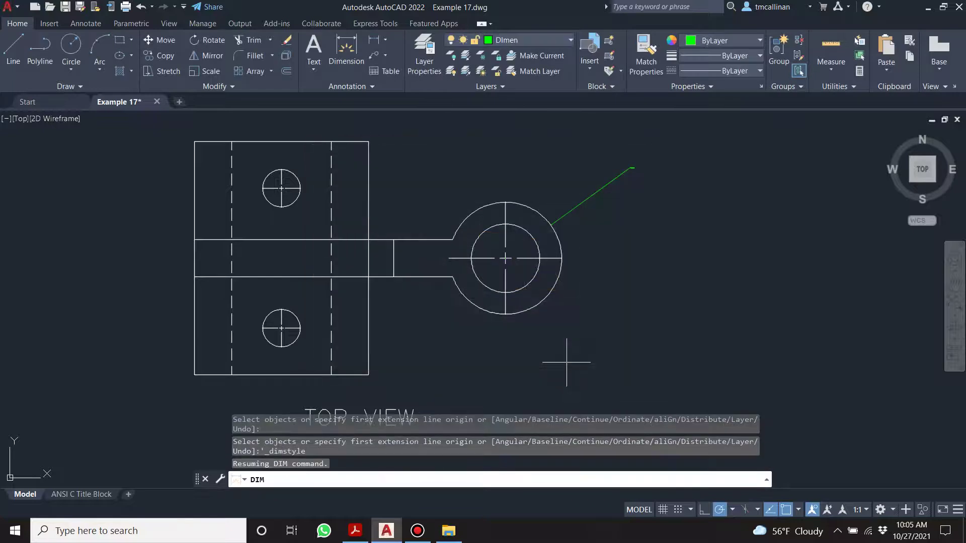
key(Escape)
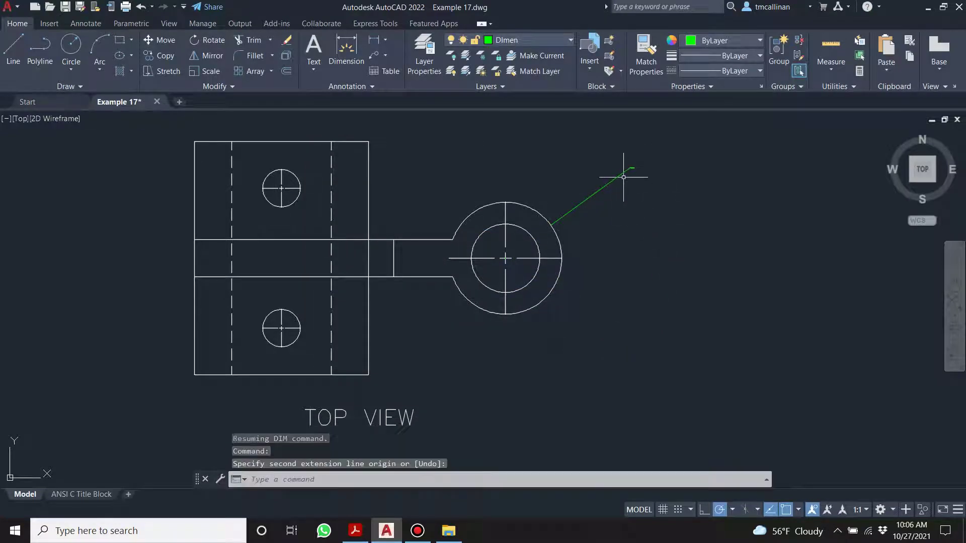
Delete the existing radius dimension and place a new one on the outer arc around the large hole, outside to the upper right
click(612, 179)
key(Delete)
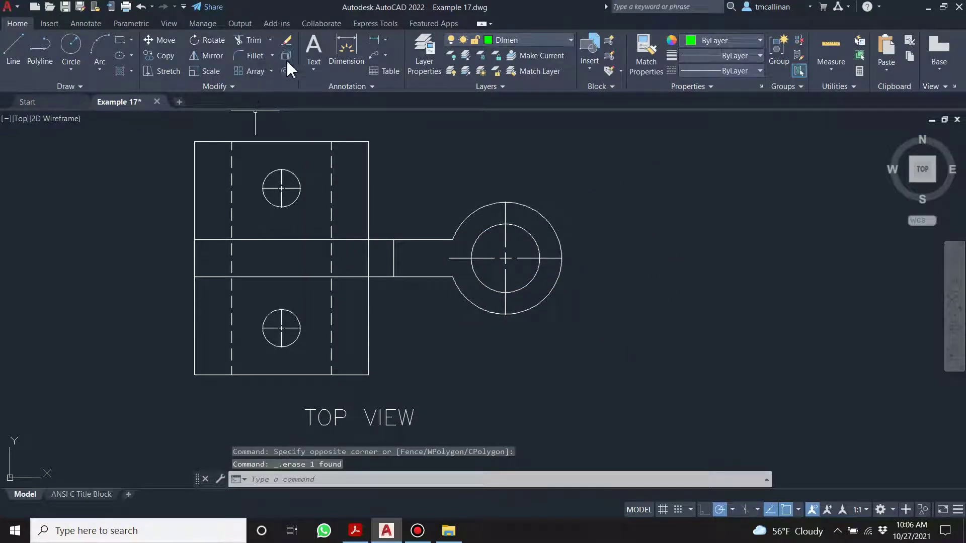
click(346, 47)
click(548, 218)
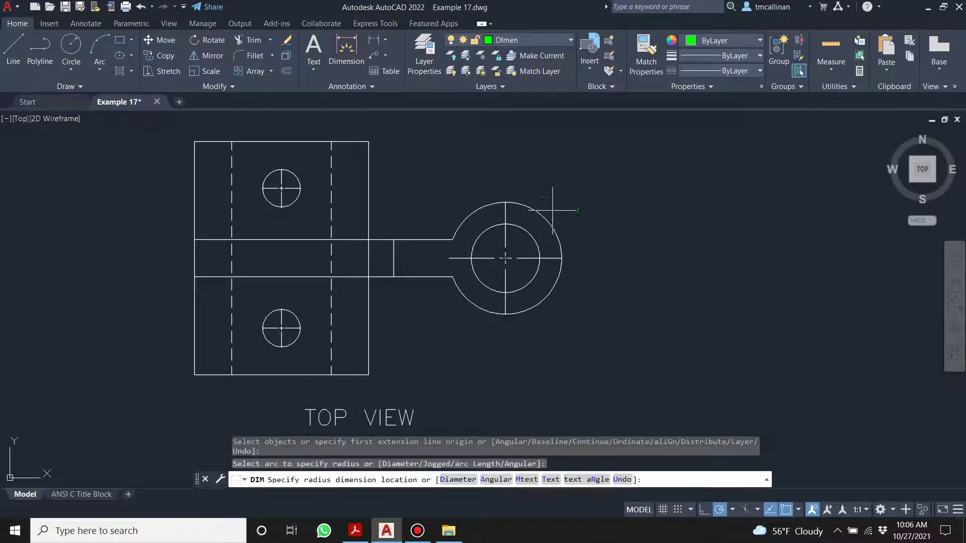
click(574, 185)
scroll(549, 220, down, 3)
key(Escape)
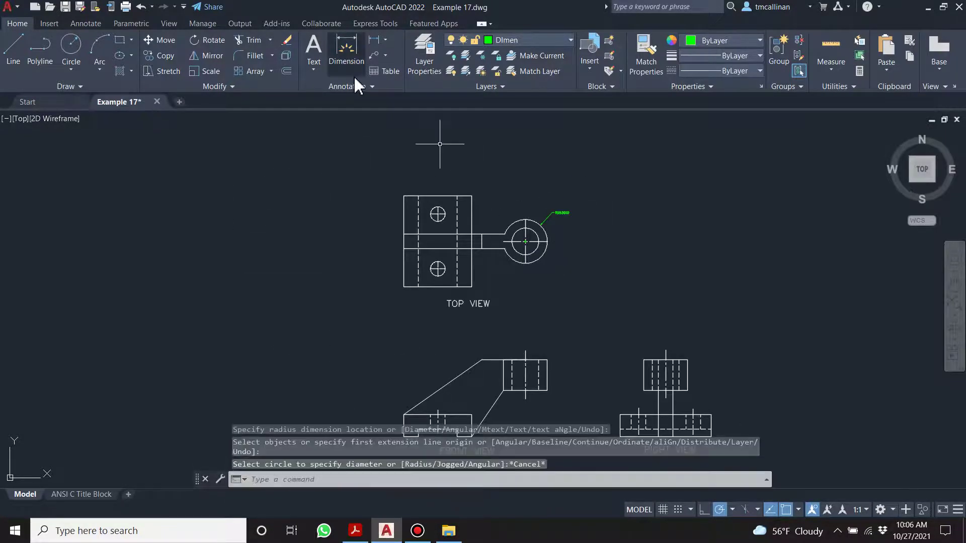
Set the overall scale for dimension features in the Standard dimension style to 15
click(334, 87)
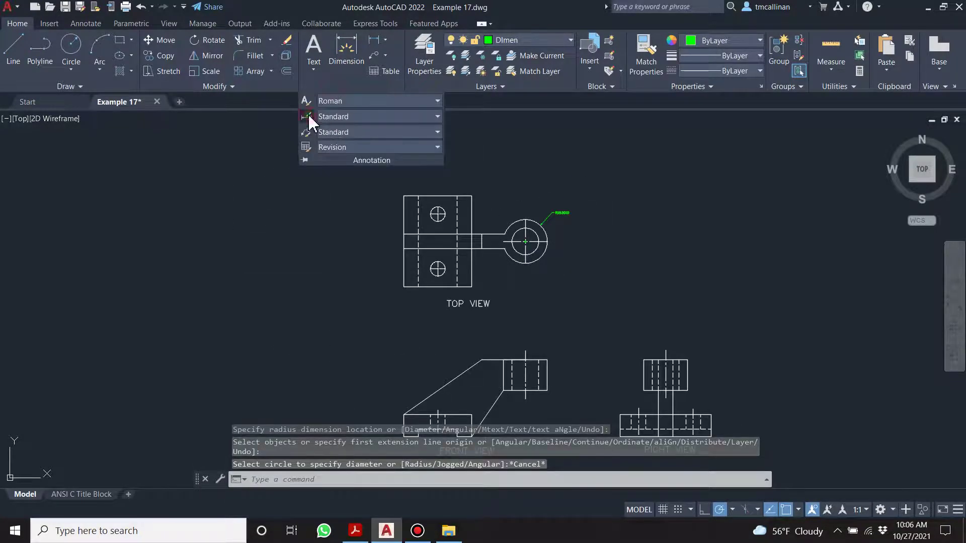
click(307, 118)
click(613, 238)
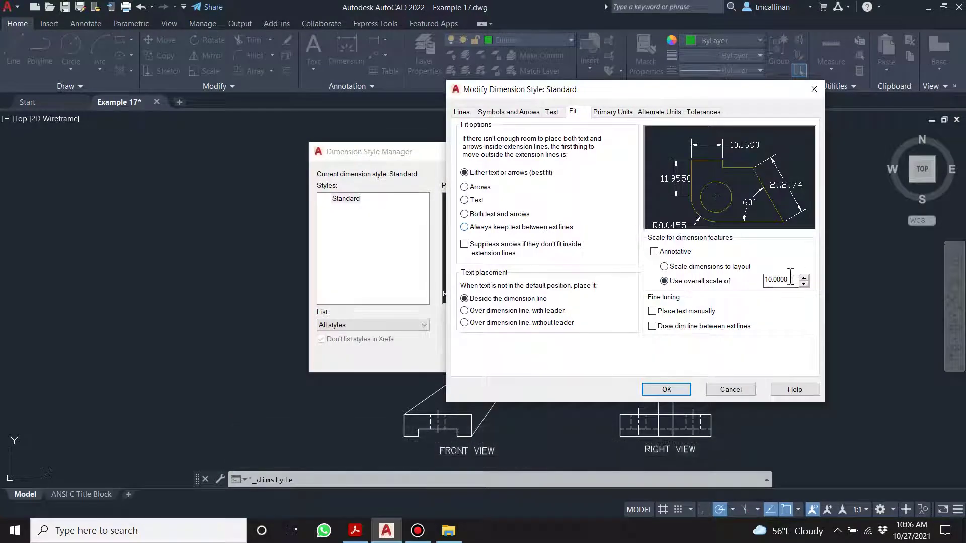
text(15)
key(Tab)
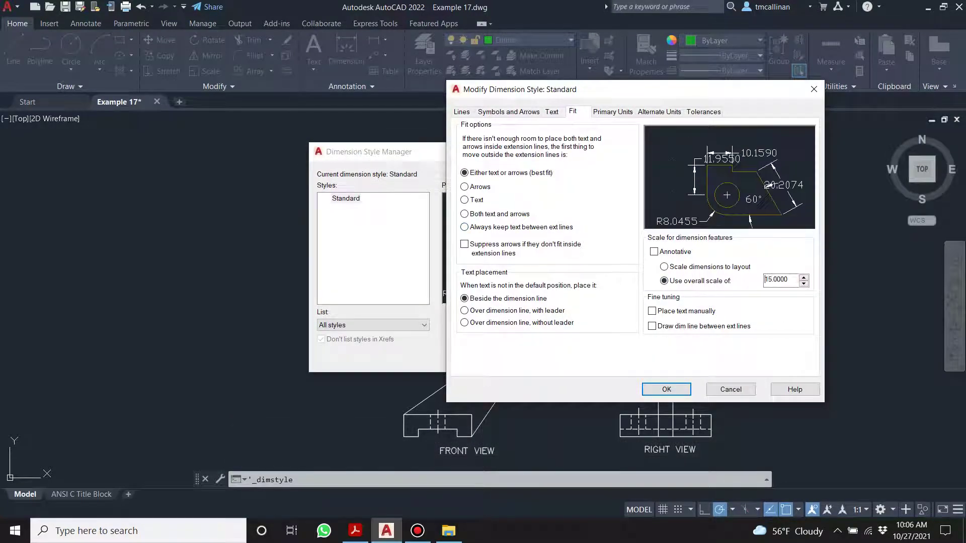
click(649, 392)
click(576, 359)
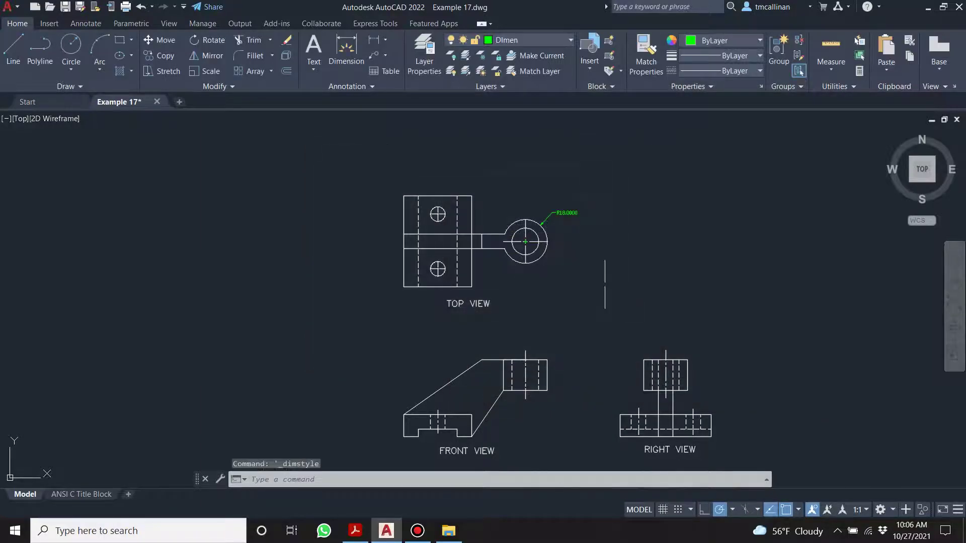
scroll(582, 239, down, 2)
scroll(576, 236, up, 4)
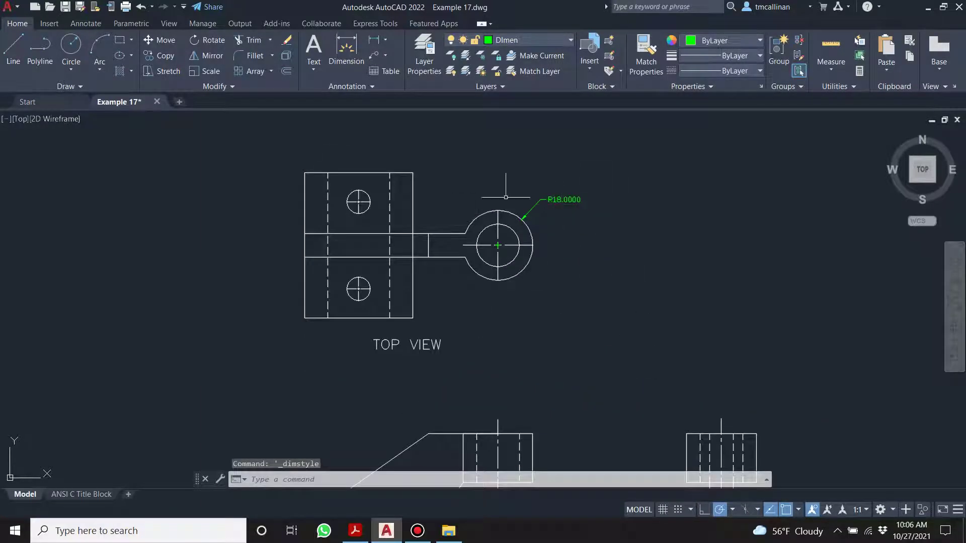
click(347, 50)
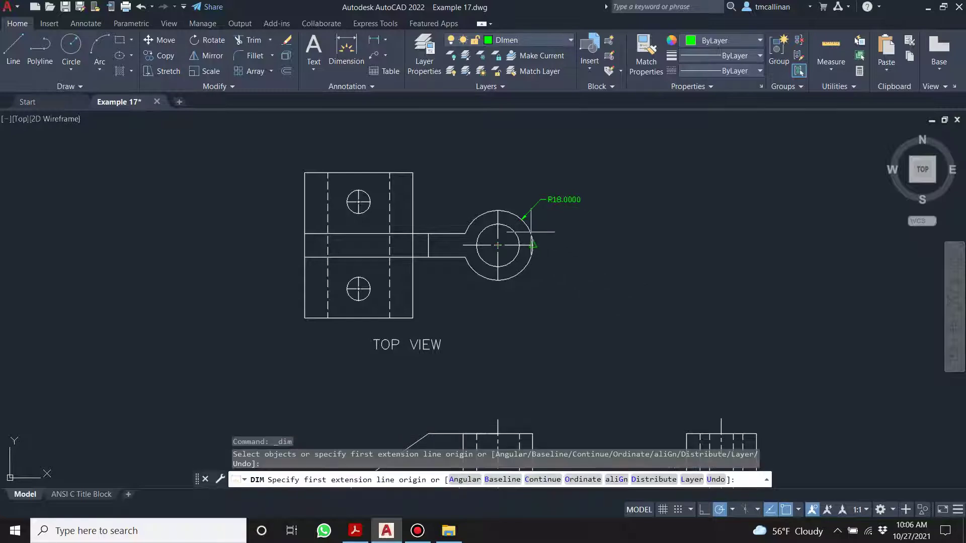
scroll(526, 221, up, 6)
click(524, 211)
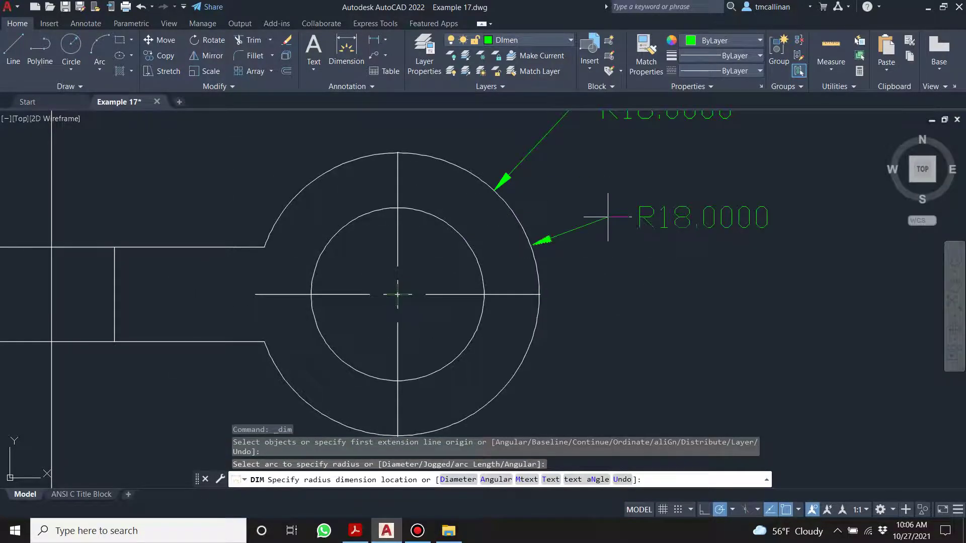
scroll(611, 210, down, 4)
scroll(615, 209, down, 4)
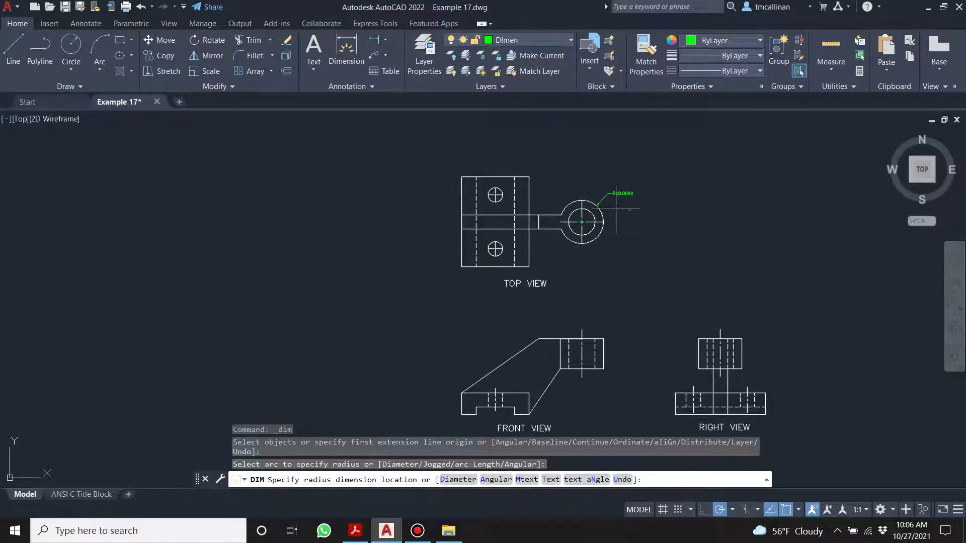
key(Escape)
Increase the Standard dimension style's overall scale to 20 and close the style manager
click(351, 87)
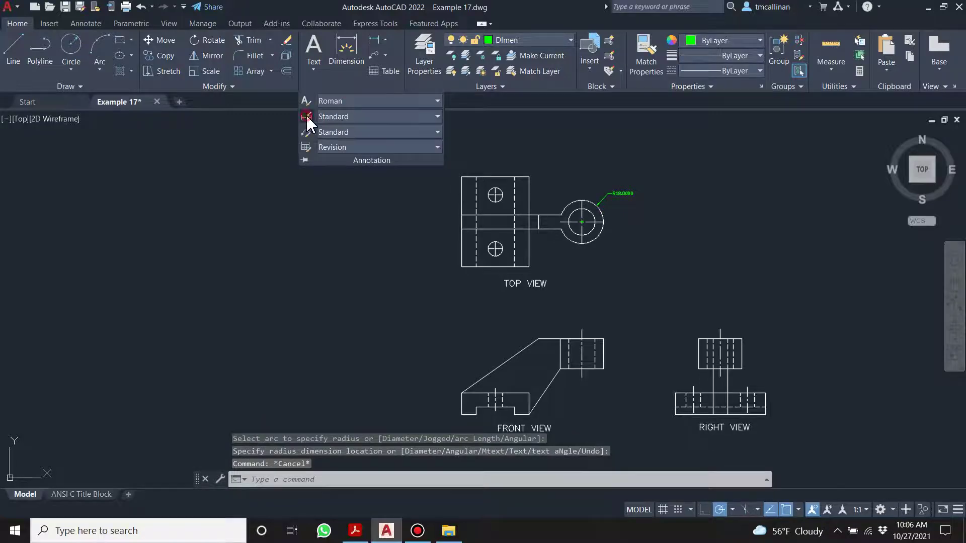
click(307, 118)
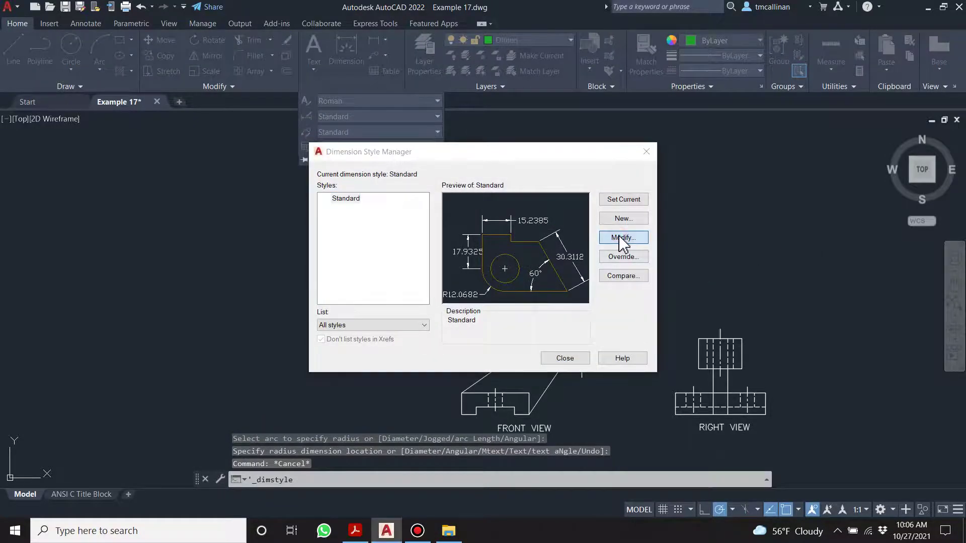
click(623, 240)
double_click(776, 280)
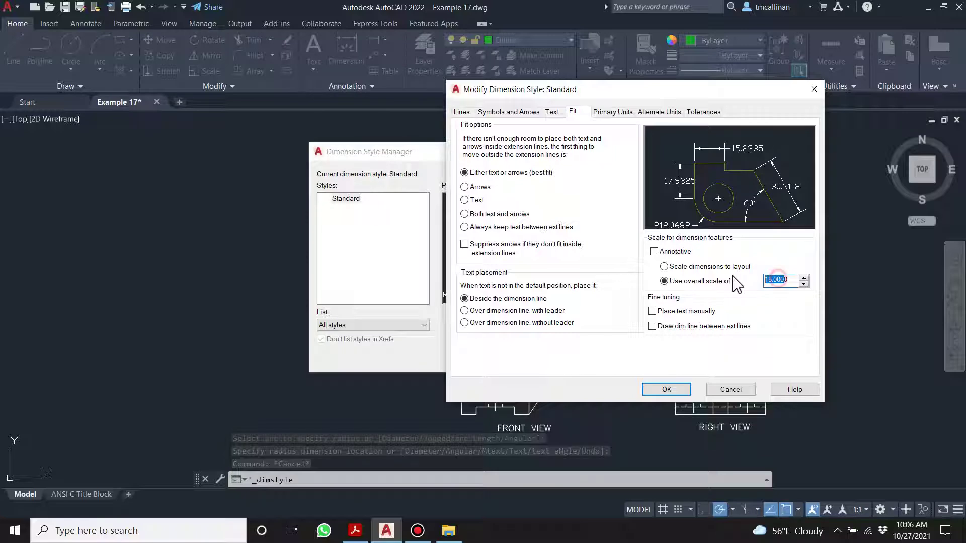
key(BackSpace)
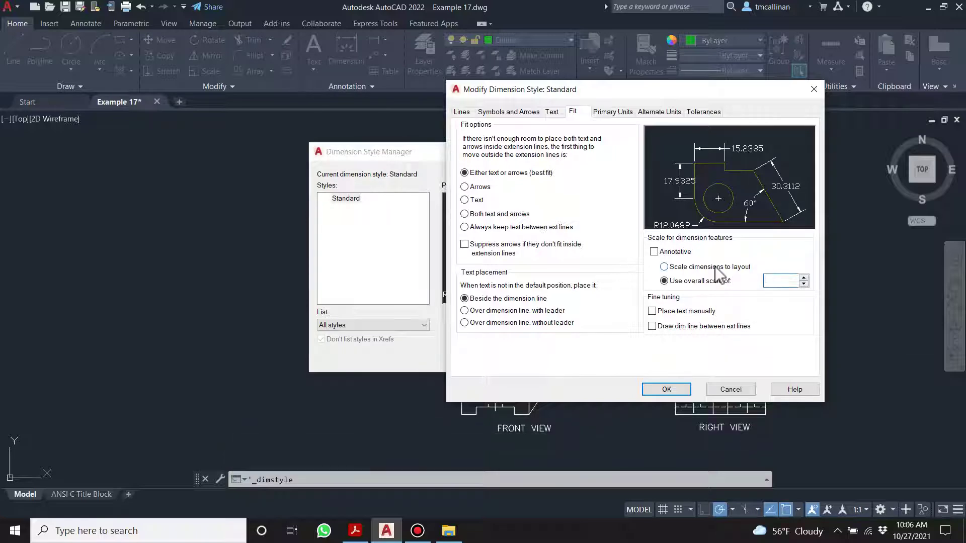
click(666, 390)
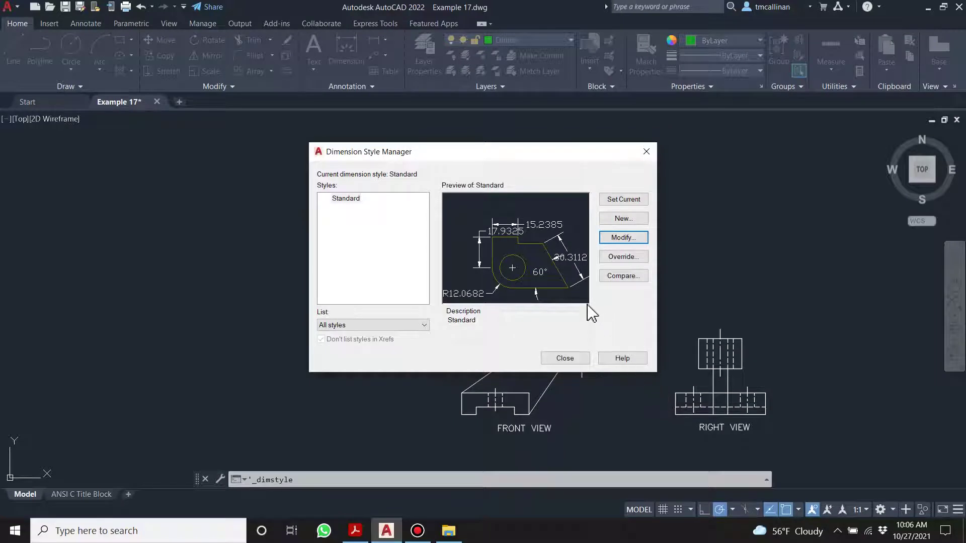
click(565, 358)
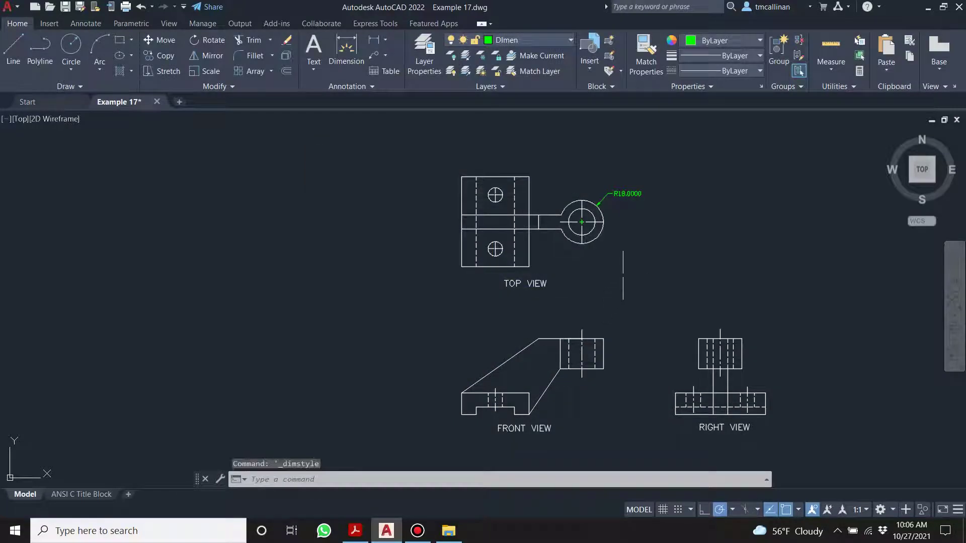
Set the linear dimension precision of the Standard dimension style's primary units to 0, showing whole numbers
scroll(612, 263, up, 8)
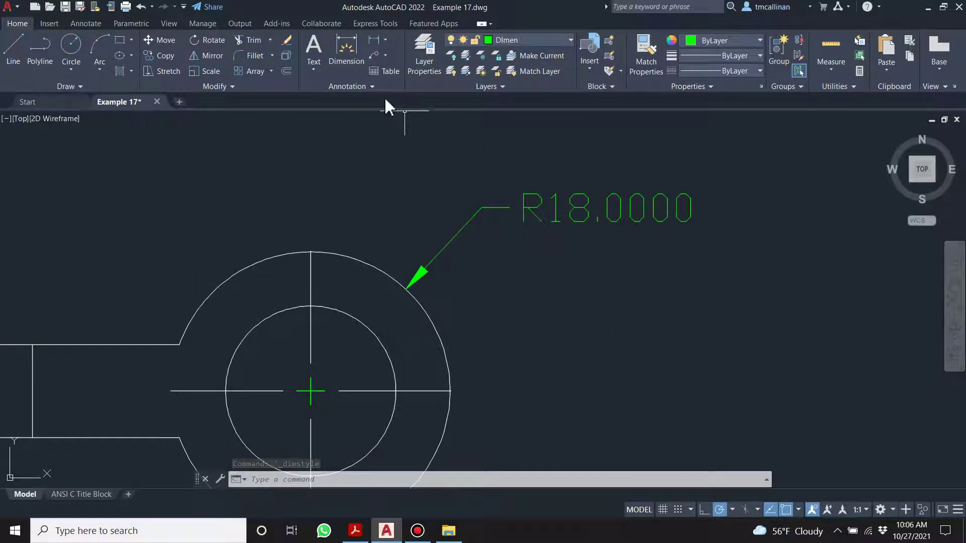
click(355, 88)
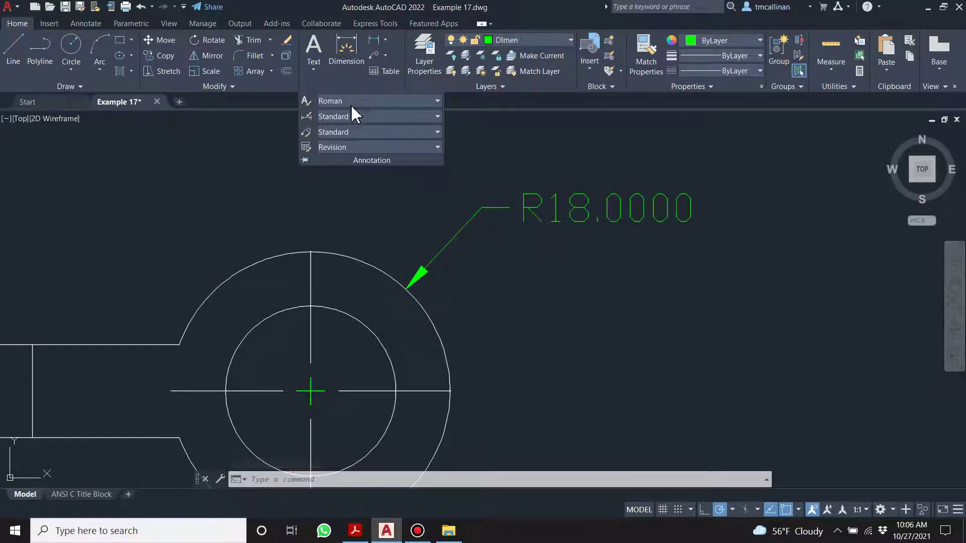
click(308, 118)
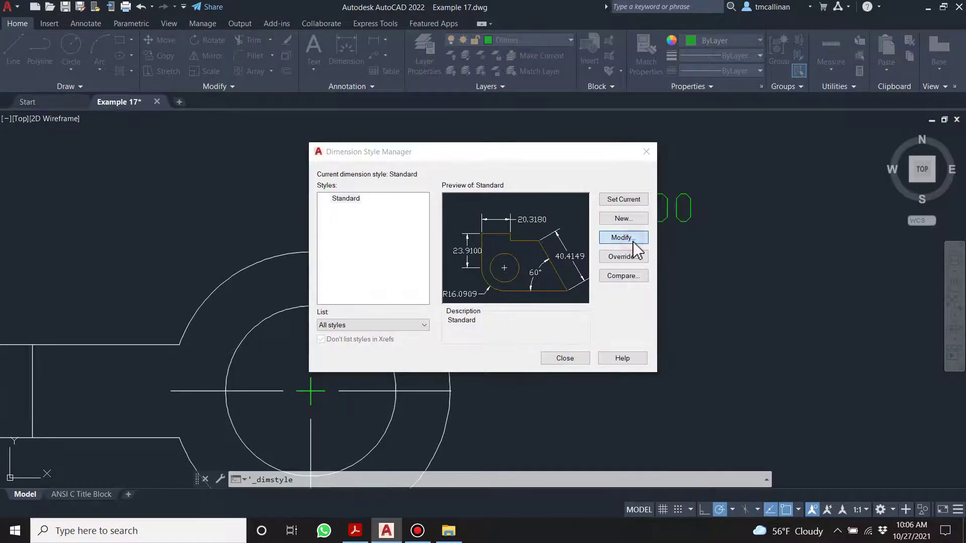
click(604, 238)
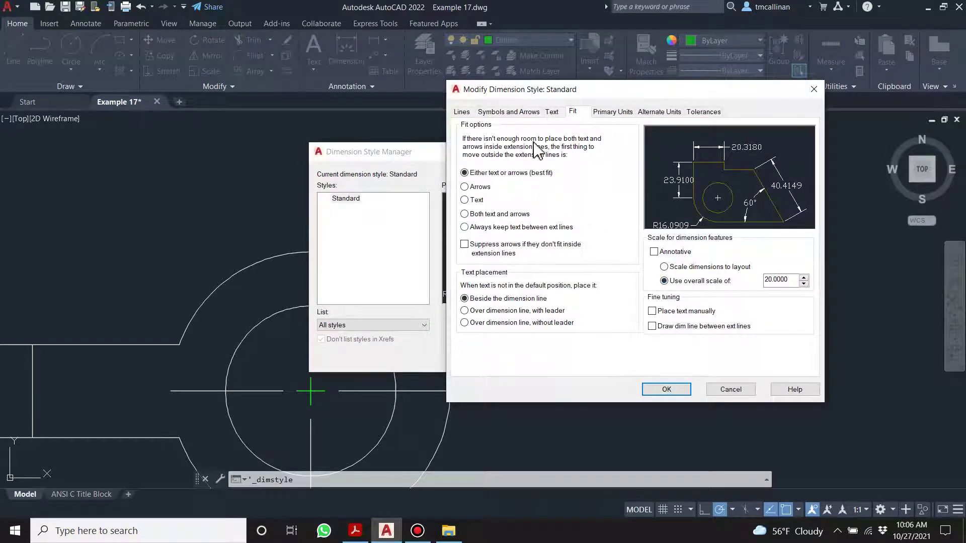
click(552, 112)
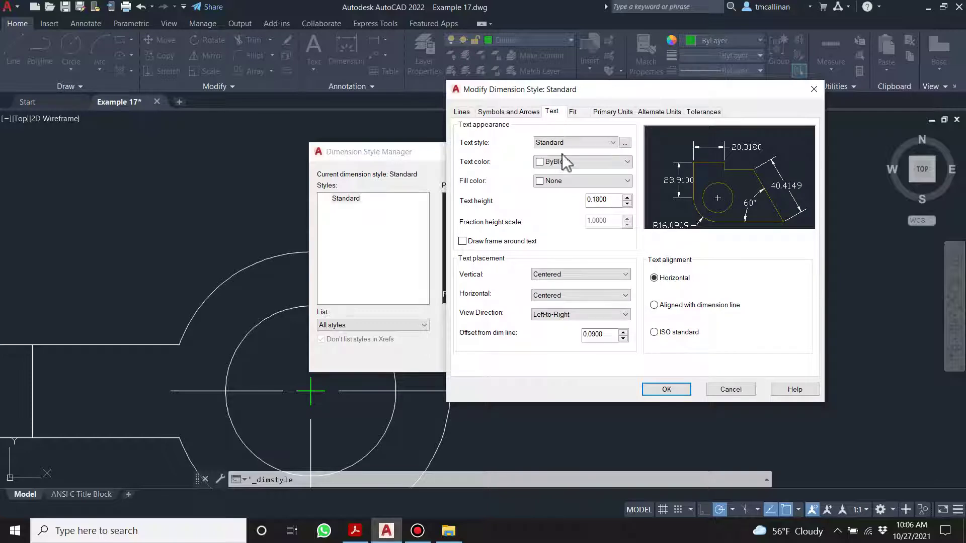
click(533, 114)
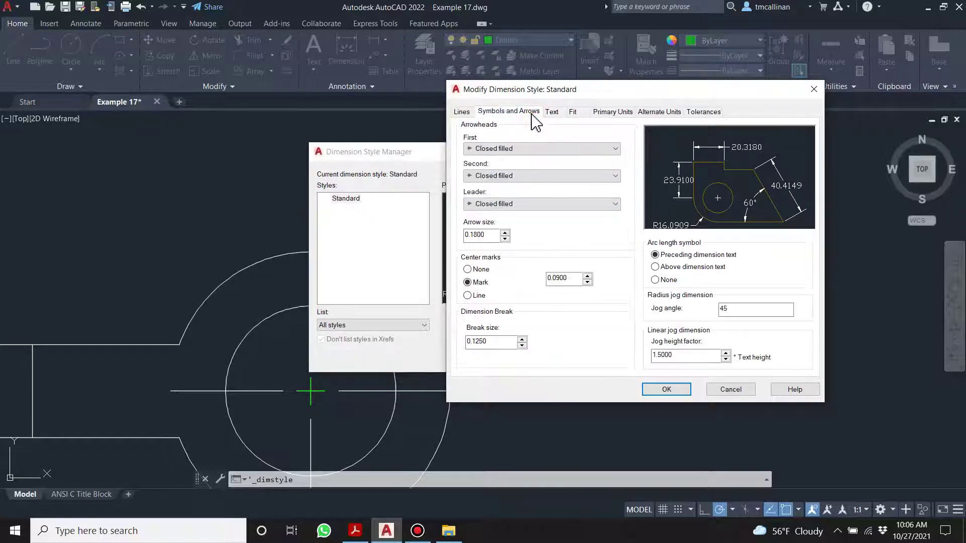
click(609, 111)
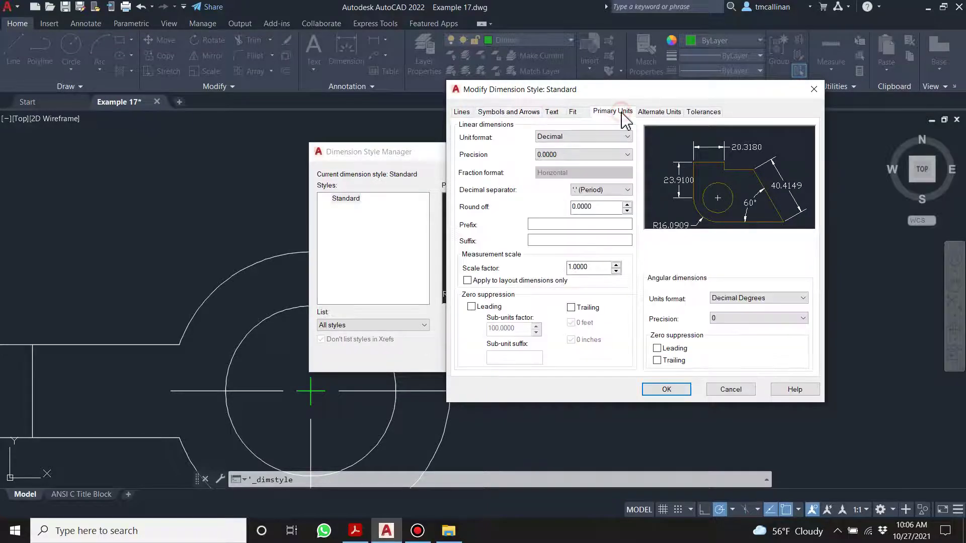
click(627, 155)
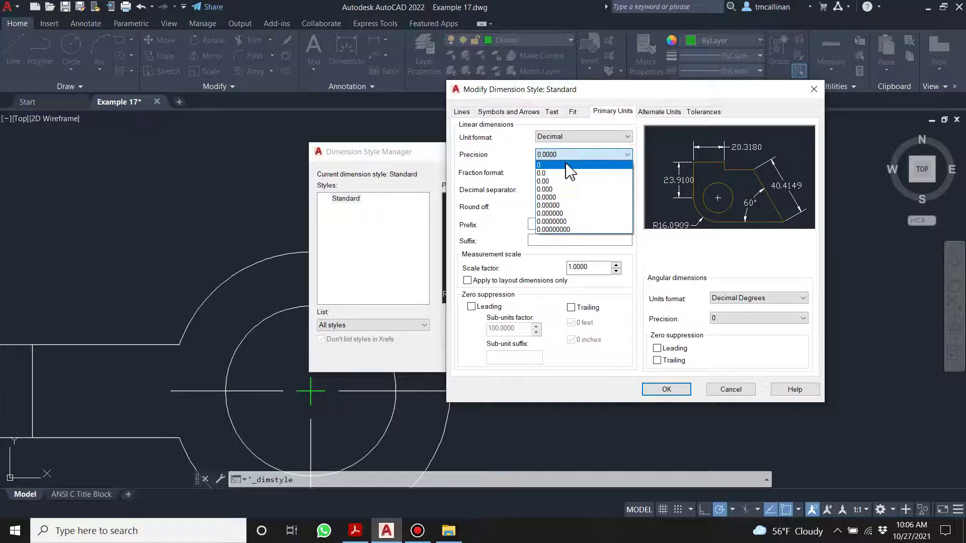
click(567, 165)
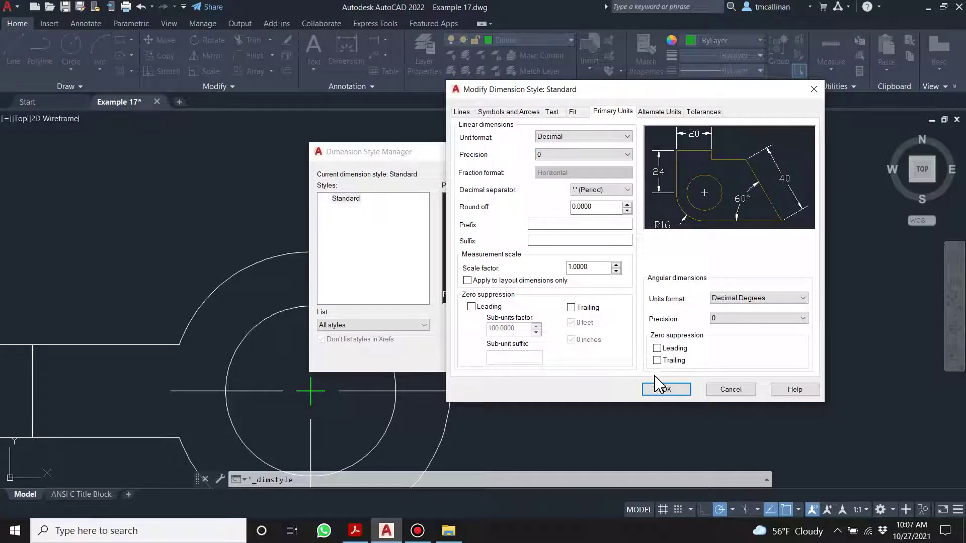
click(663, 390)
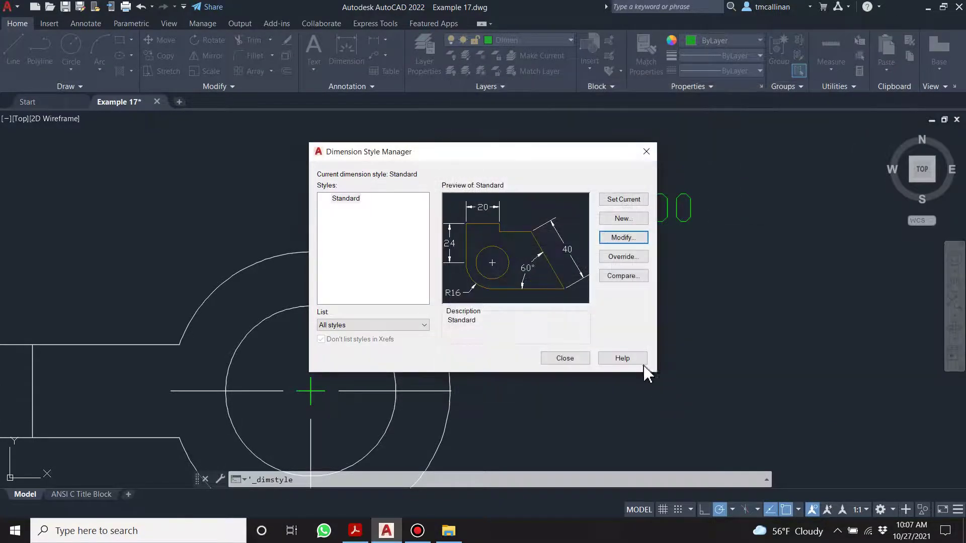
Close the Dimension Style Manager and add a diameter dimension to the large hole, placed above the R18 dimension
click(563, 359)
scroll(624, 272, down, 4)
middle_drag(478, 249, 534, 223)
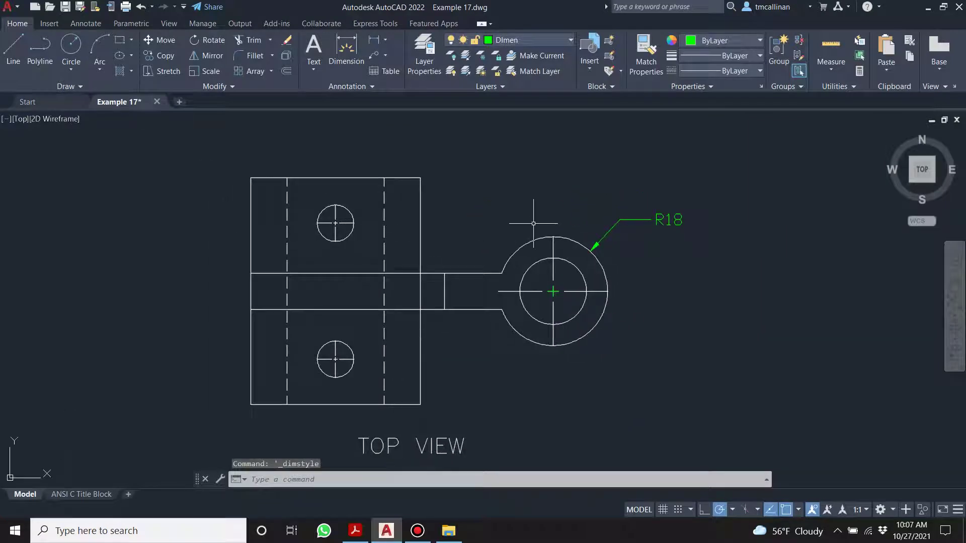
click(346, 45)
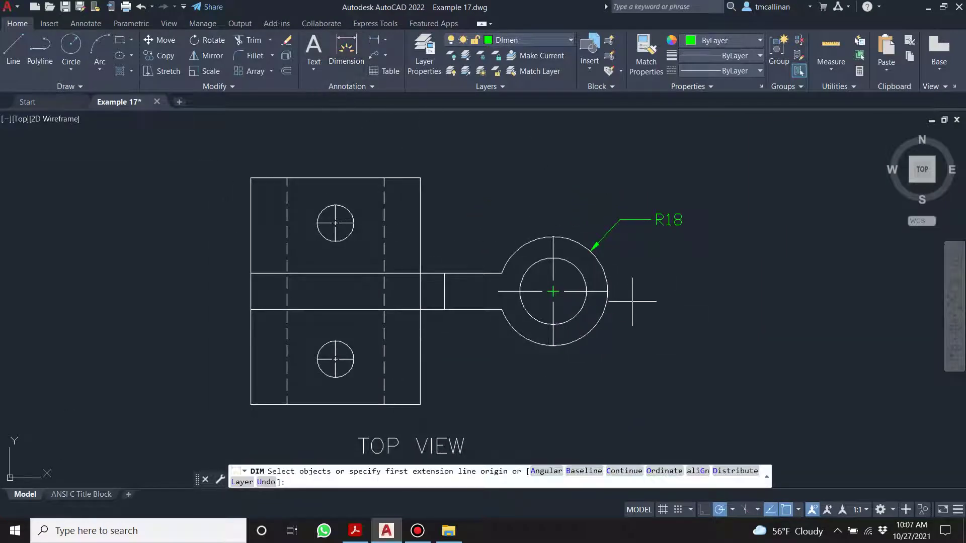
click(583, 270)
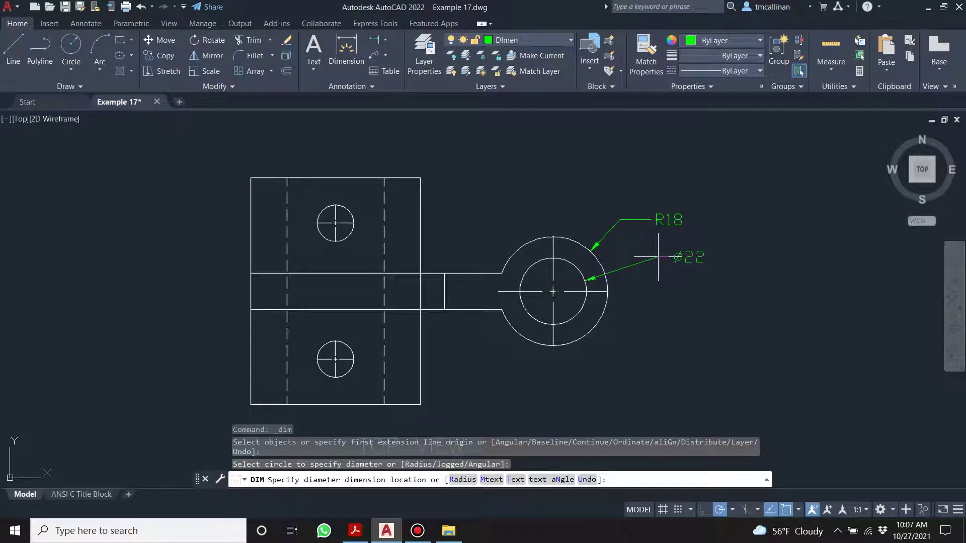
click(612, 187)
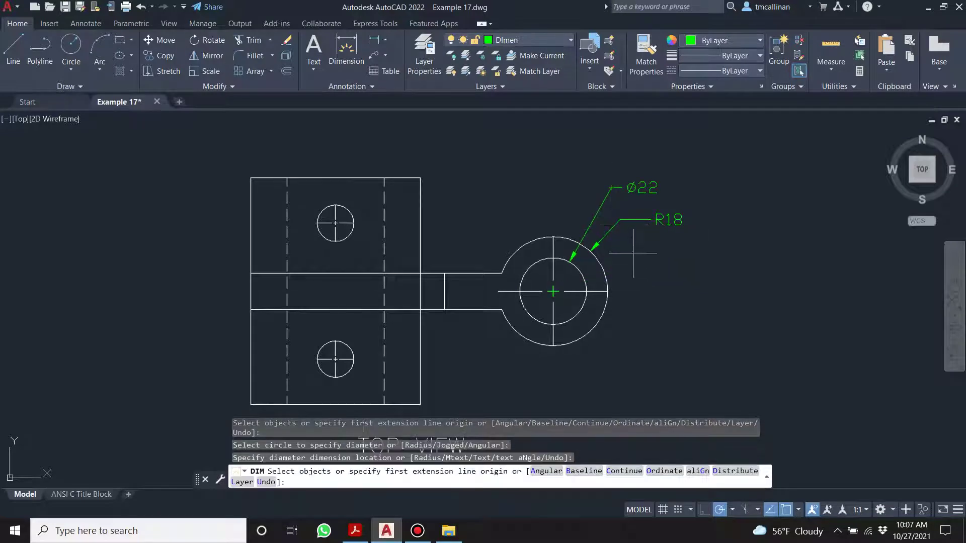
key(Return)
scroll(641, 247, up, 2)
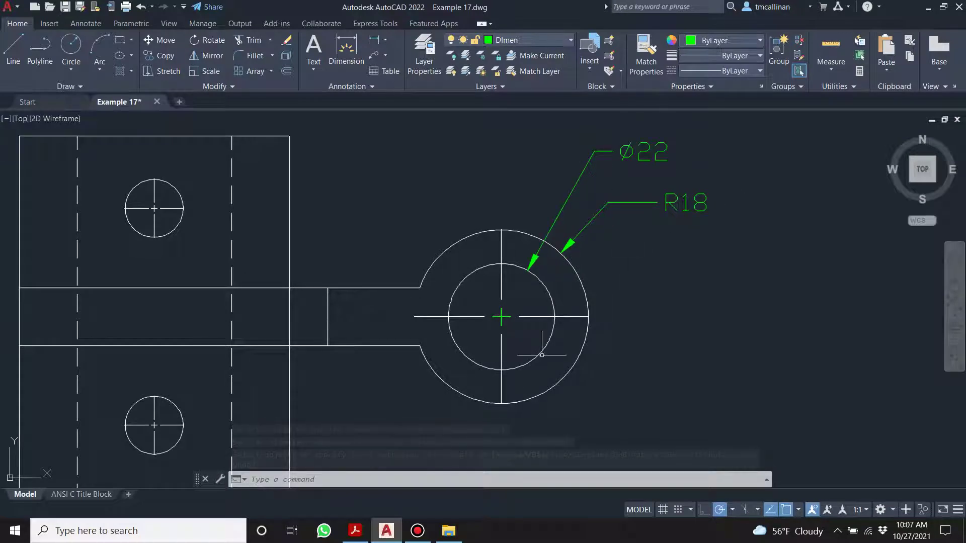
mouse_move(628, 136)
mouse_down()
mouse_move(709, 167)
mouse_move(707, 176)
mouse_move(670, 170)
mouse_move(673, 134)
mouse_move(619, 148)
mouse_up()
key(Escape)
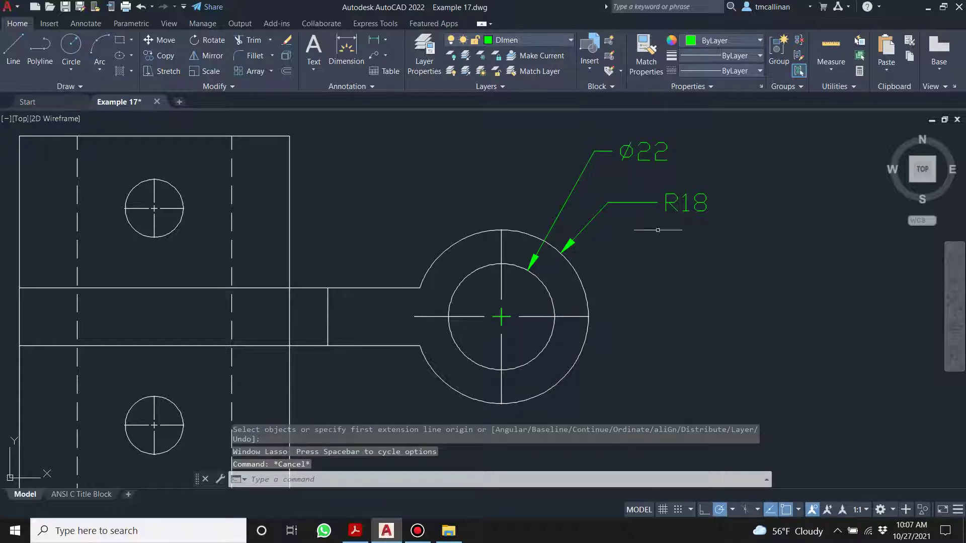
key(Escape)
Add a diameter dimension to the upper small hole in the top view, placed outside the plate beyond its upper right corner
scroll(667, 174, down, 4)
scroll(550, 213, up, 3)
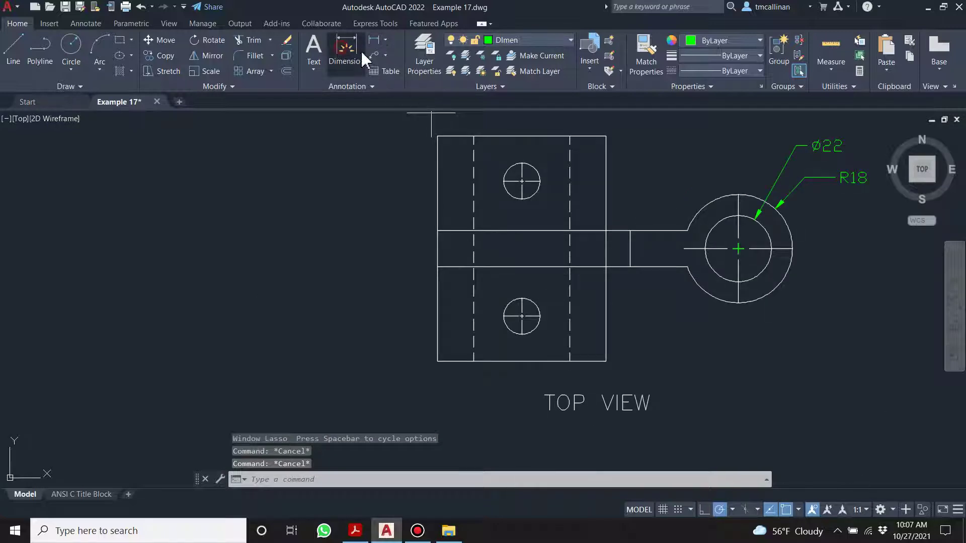
click(346, 48)
click(534, 168)
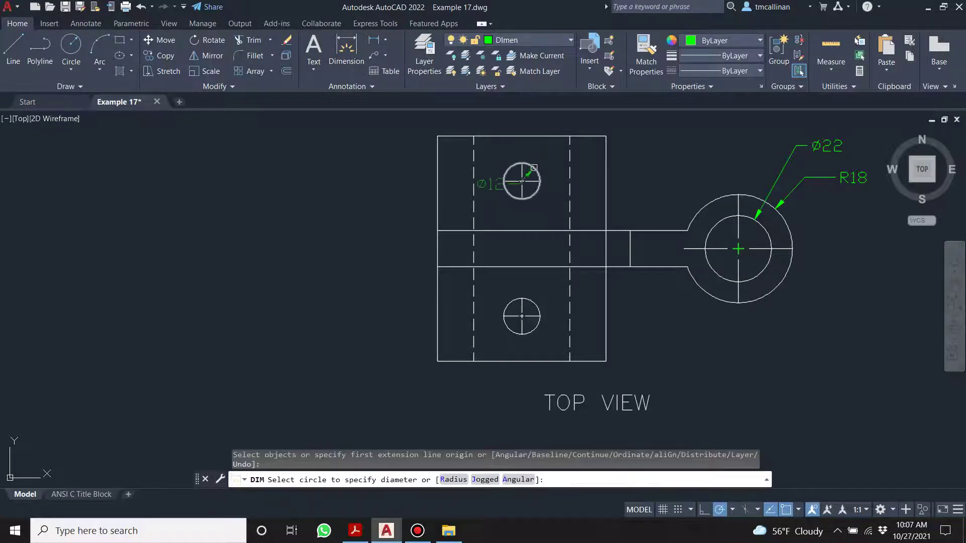
scroll(552, 156, down, 3)
scroll(534, 201, up, 2)
click(536, 204)
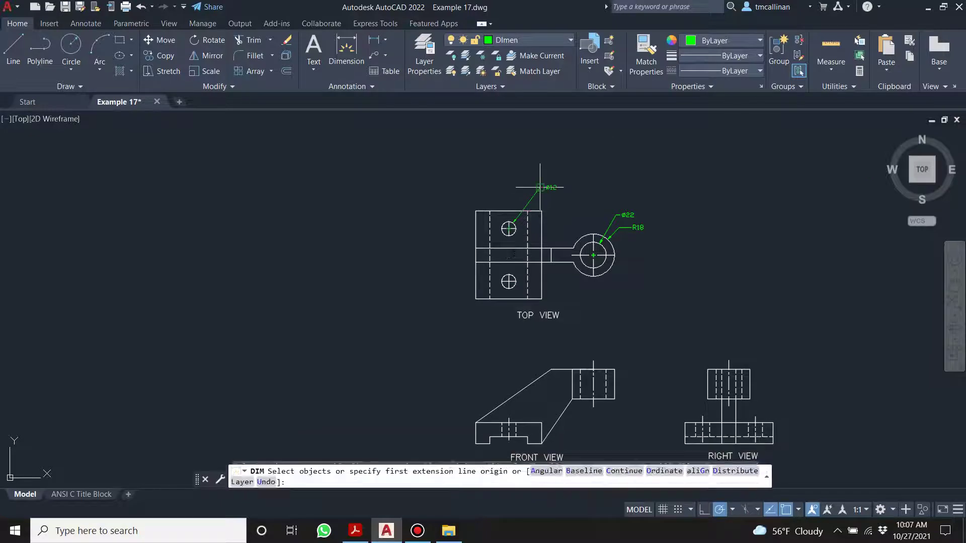
scroll(523, 209, up, 1)
scroll(523, 212, up, 2)
key(Escape)
Move the small hole's diameter dimension text closer to the plate's upper right corner
click(591, 150)
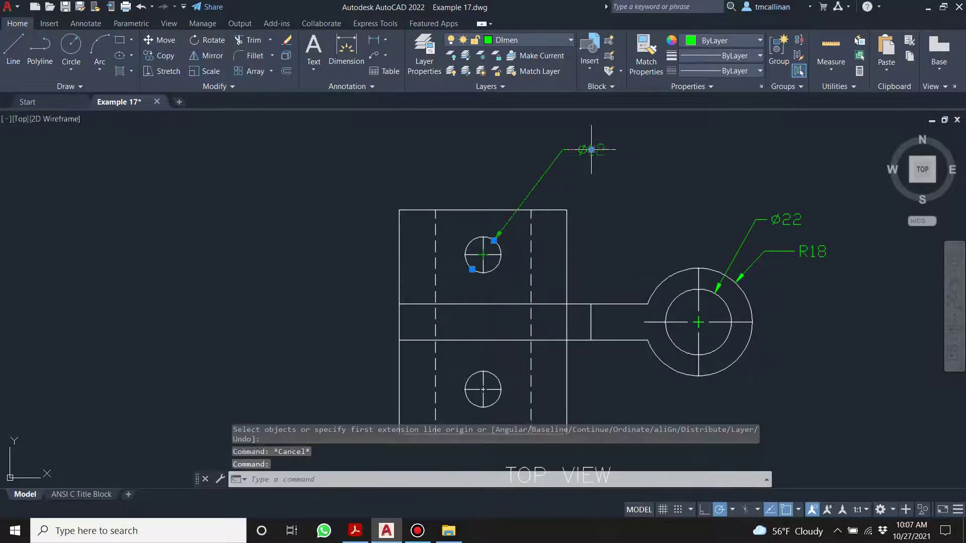
click(591, 150)
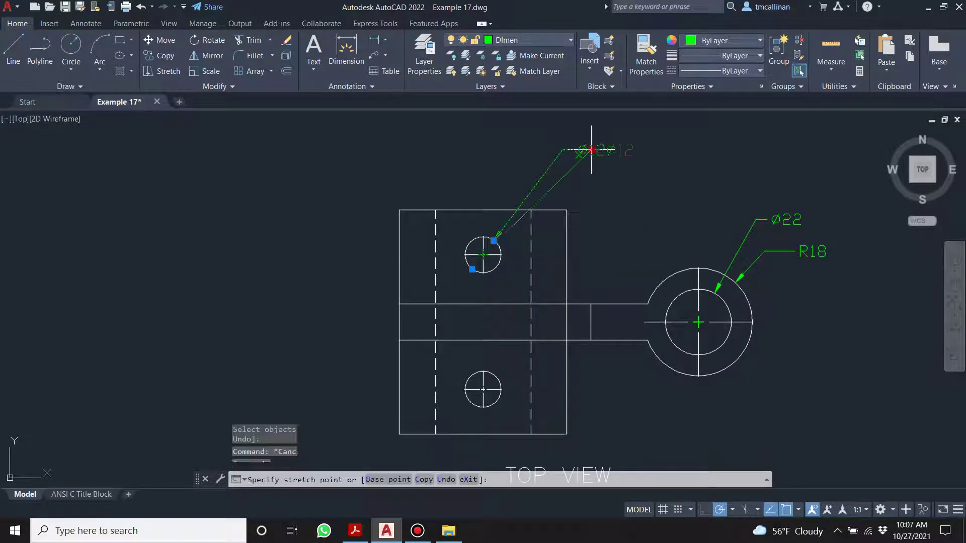
click(570, 172)
key(Escape)
Dimension the plate's overall height in the top view between its upper and lower edges, placed left of the plate
scroll(570, 181, down, 4)
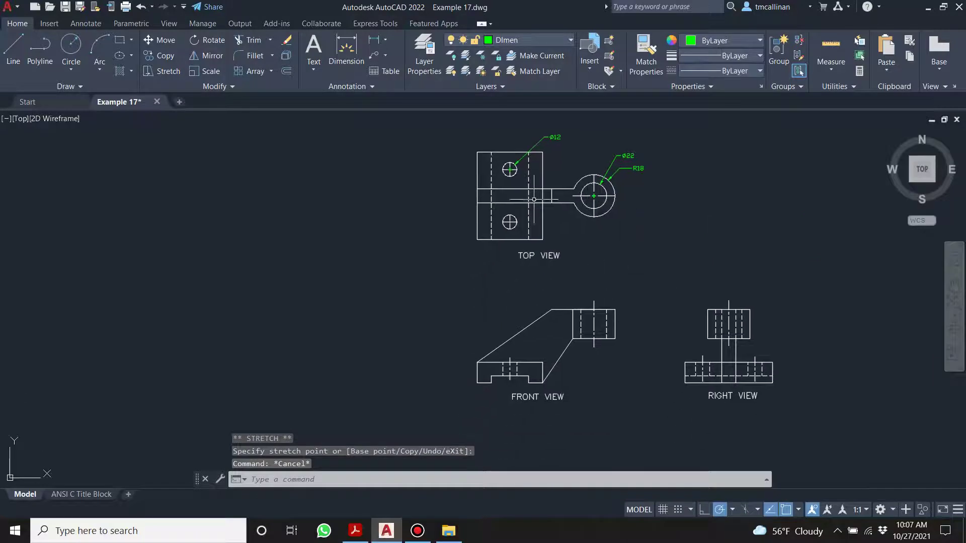
scroll(515, 125, up, 2)
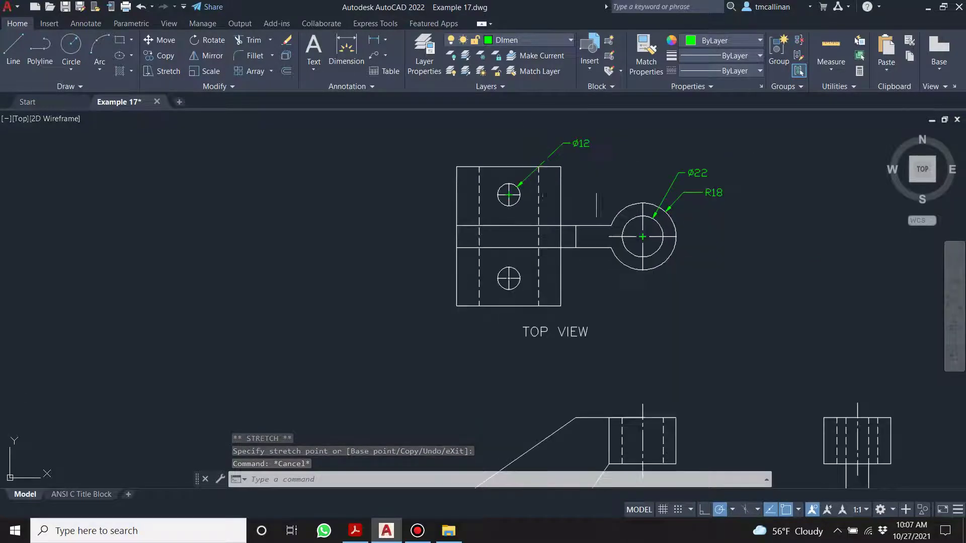
scroll(533, 187, down, 4)
scroll(514, 162, up, 4)
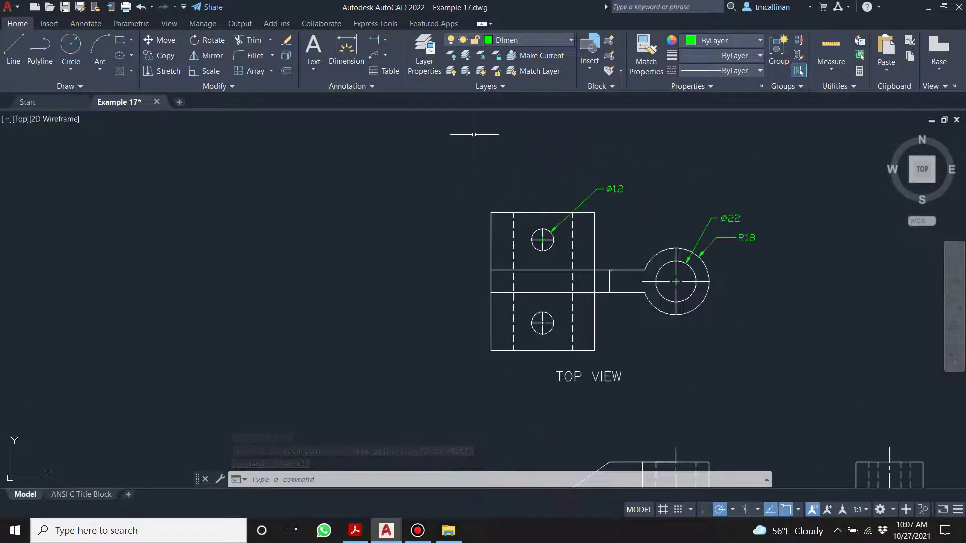
click(346, 48)
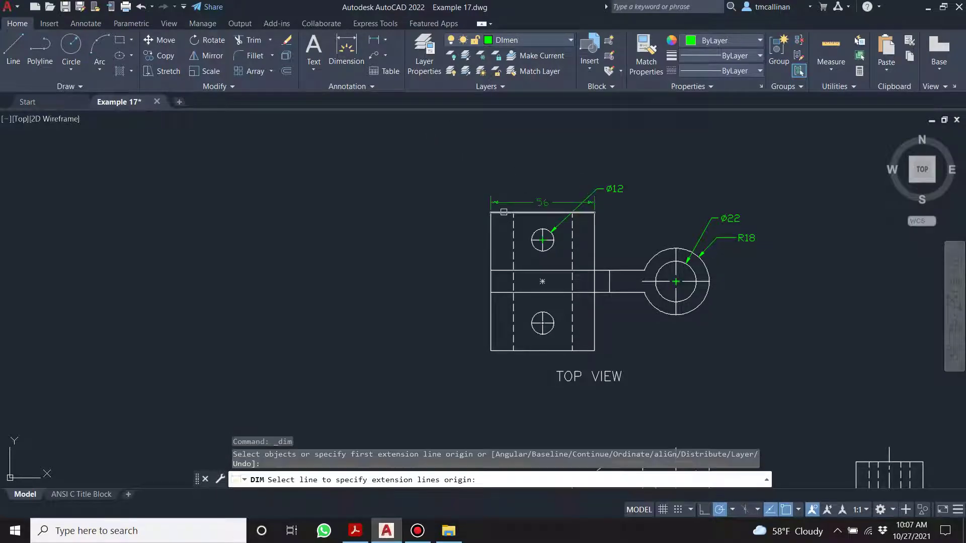
click(503, 214)
click(504, 349)
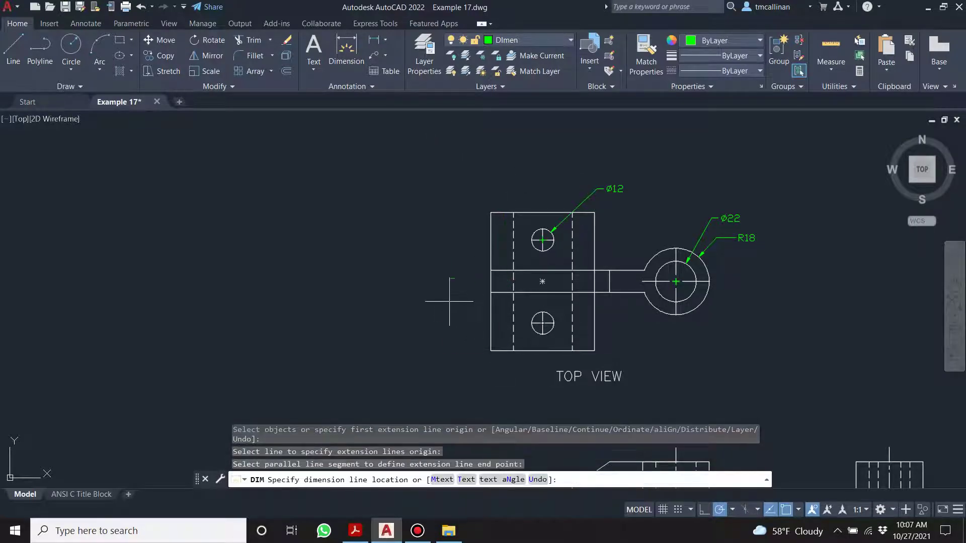
click(427, 300)
Try to dimension the spacing between the two small holes, and delete the misplaced diameter dimension
scroll(443, 207, down, 2)
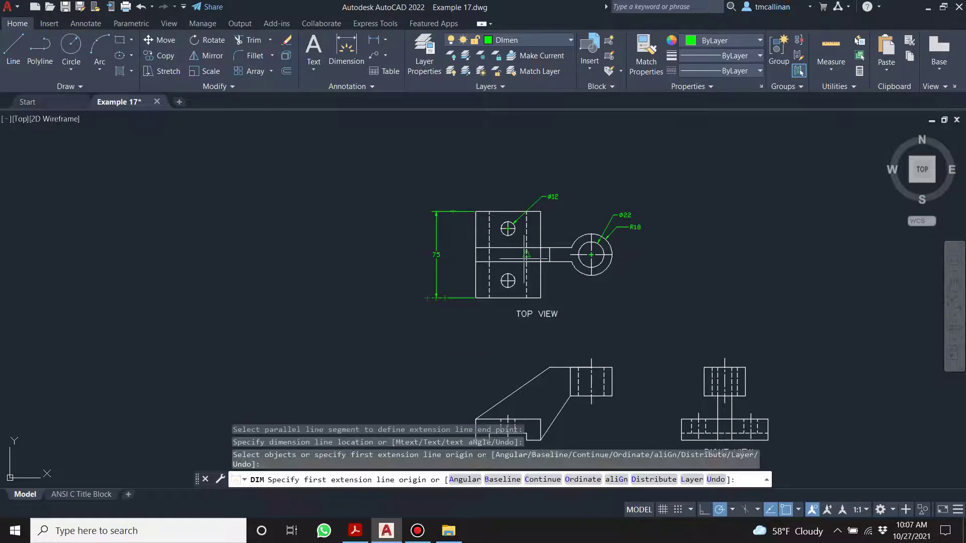
scroll(531, 251, up, 2)
scroll(461, 225, up, 2)
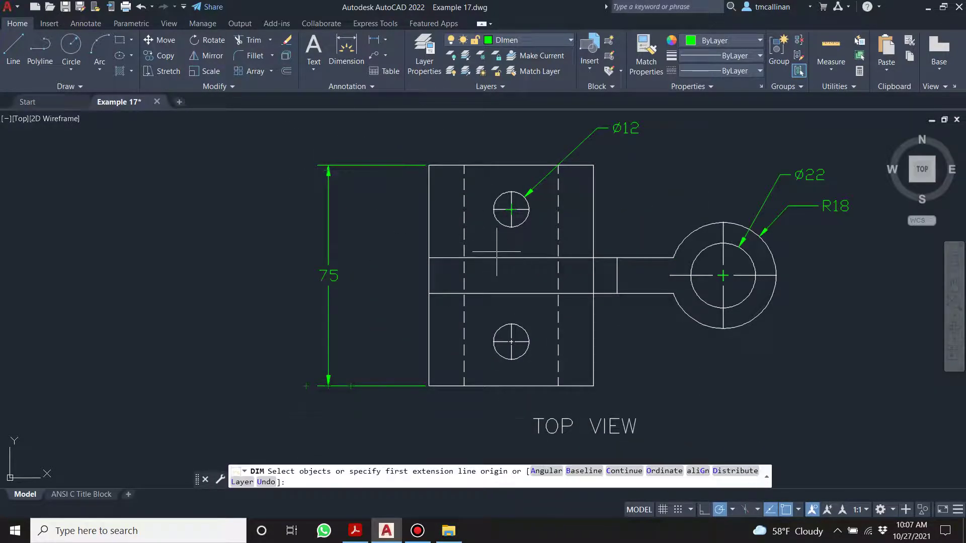
click(512, 192)
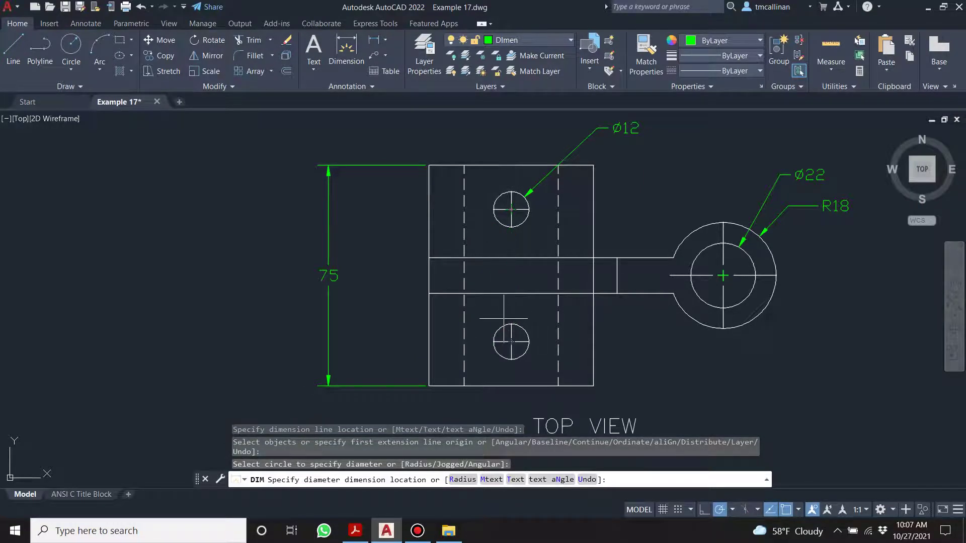
scroll(505, 322, up, 5)
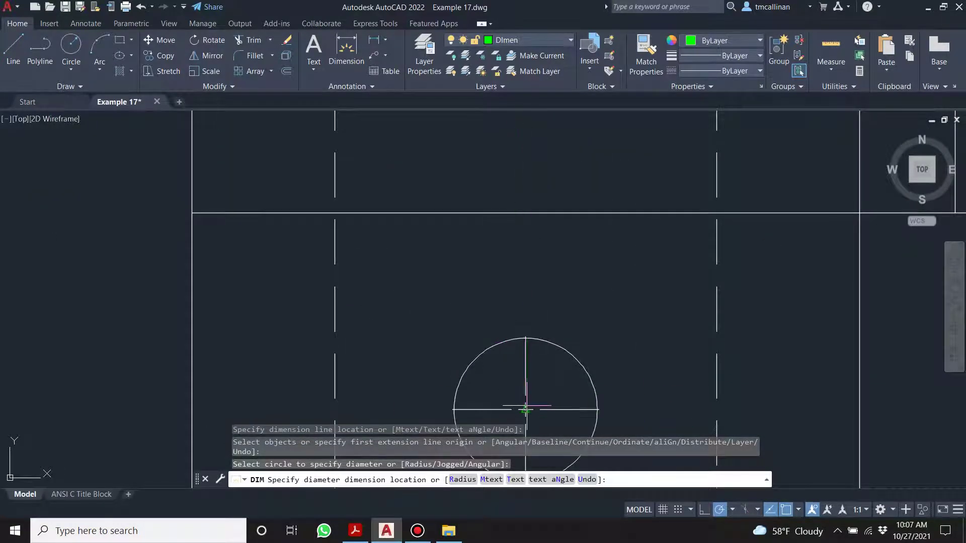
click(413, 409)
scroll(513, 313, down, 5)
key(Escape)
click(462, 347)
click(472, 351)
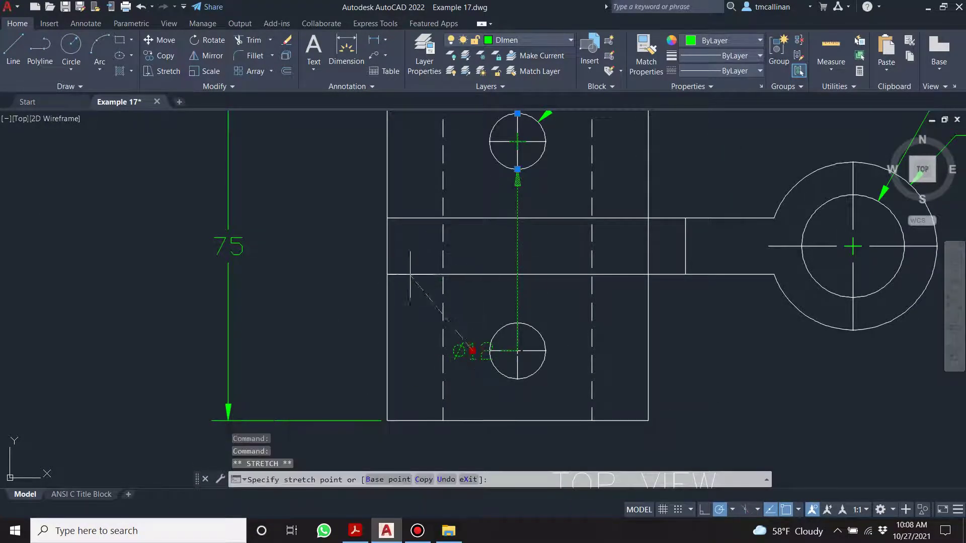
key(Escape)
key(Escape)
key(Escape)
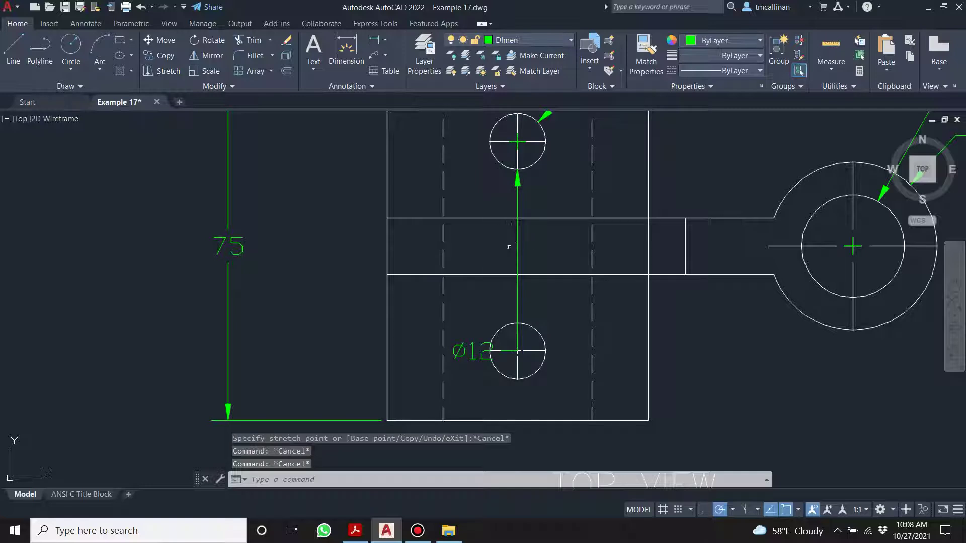
click(518, 244)
key(Delete)
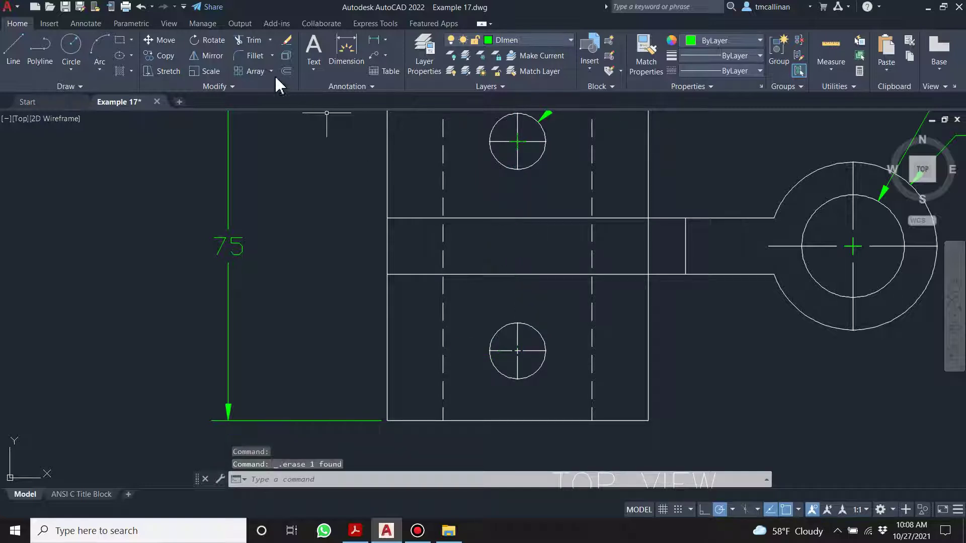
Dimension the vertical distance between the centres of the two small holes, placed between the overall height dimension and the plate
key(Escape)
click(518, 142)
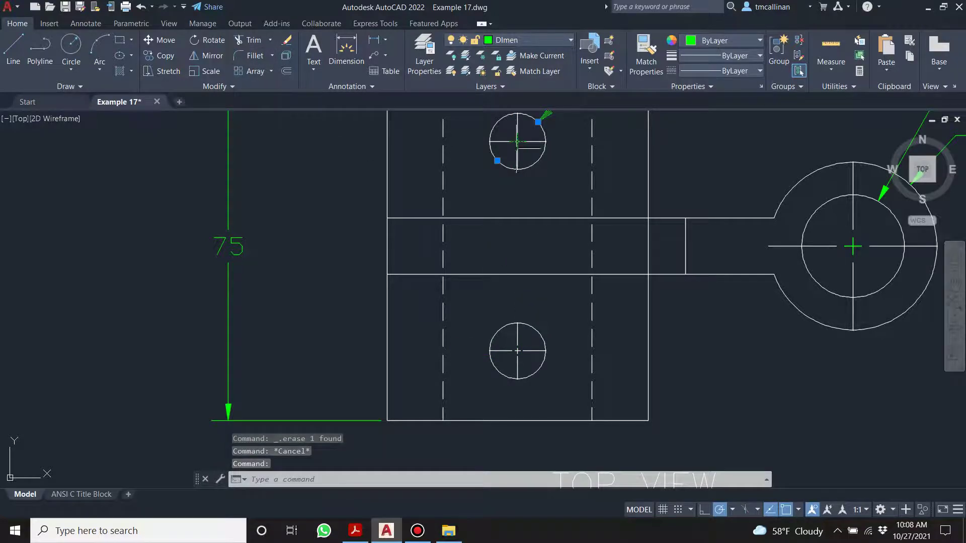
click(346, 48)
click(518, 142)
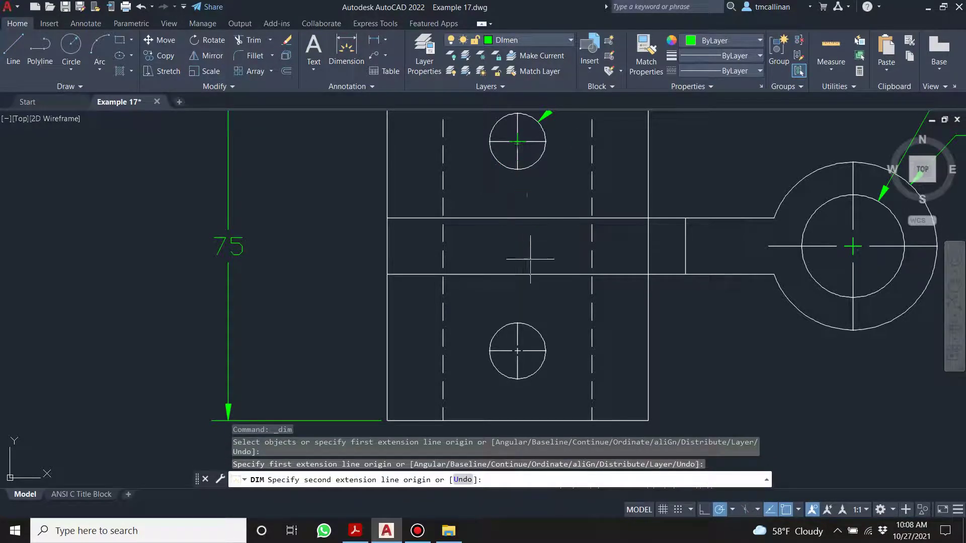
click(518, 351)
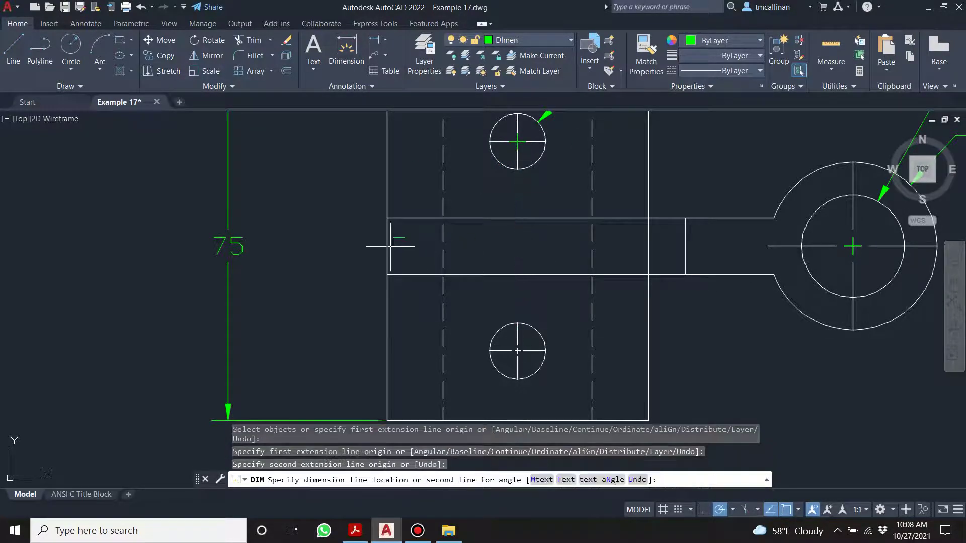
click(281, 247)
key(Return)
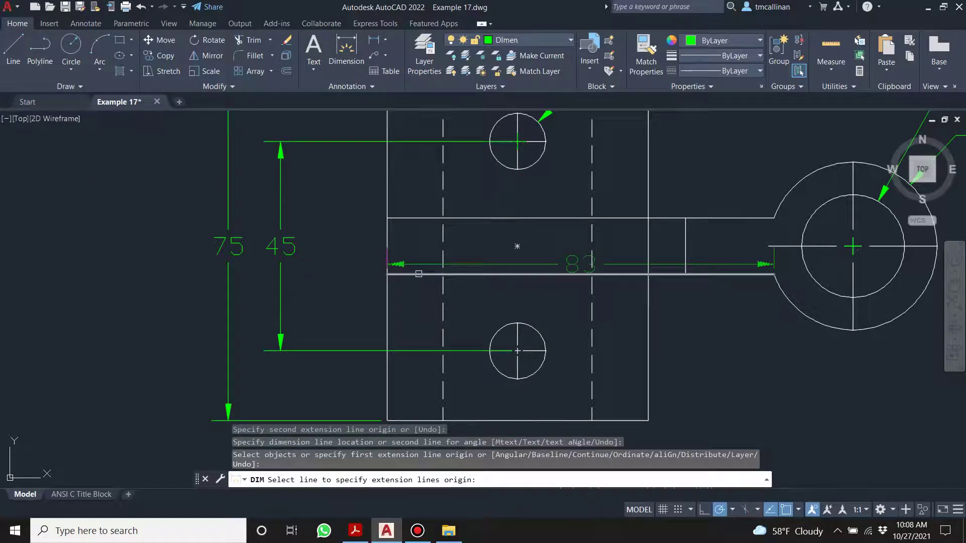
Dimension the width of the horizontal arm between its two long edges, placed just left of the plate
click(420, 275)
click(421, 218)
click(420, 218)
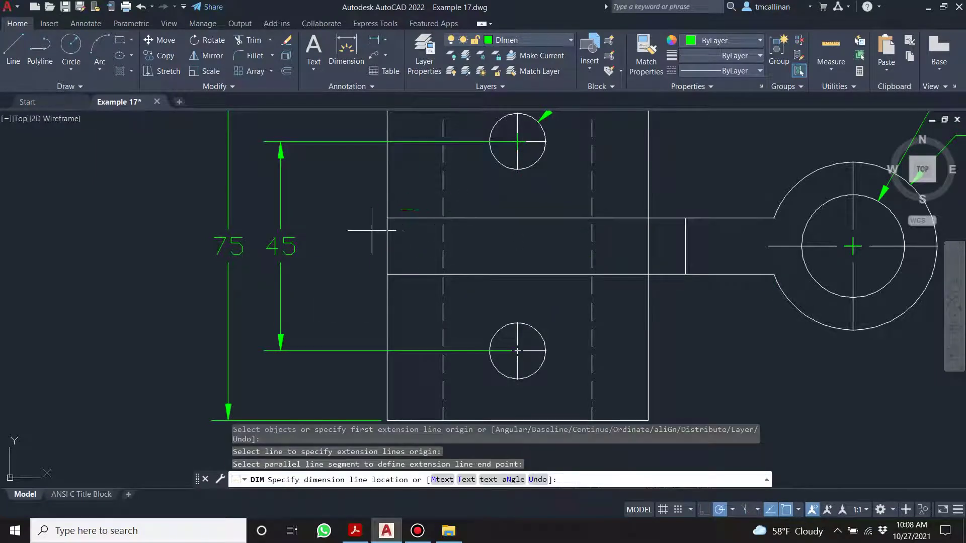
click(333, 255)
scroll(426, 185, down, 5)
scroll(371, 171, up, 5)
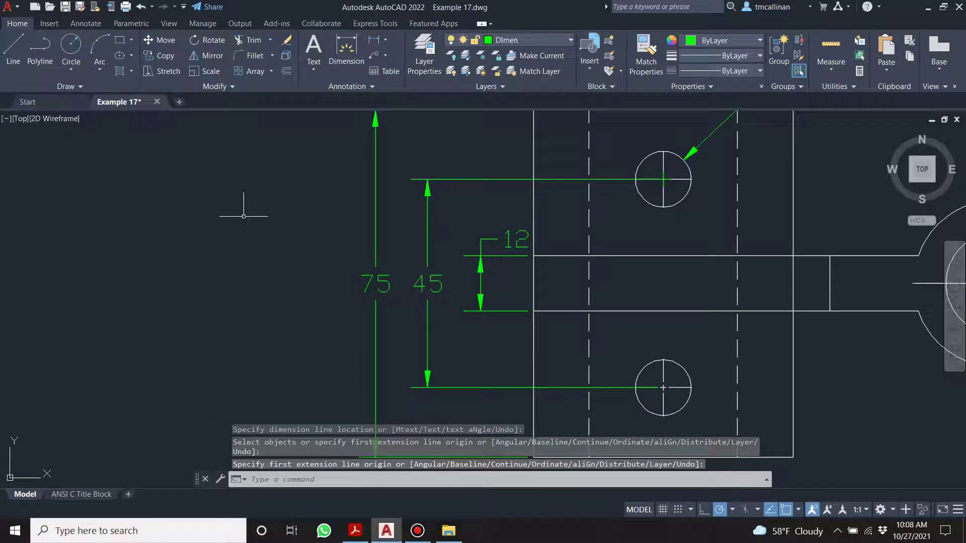
Move the overall height and hole spacing dimensions farther left to leave more room beside the arm width dimension
key(Escape)
click(376, 283)
click(376, 283)
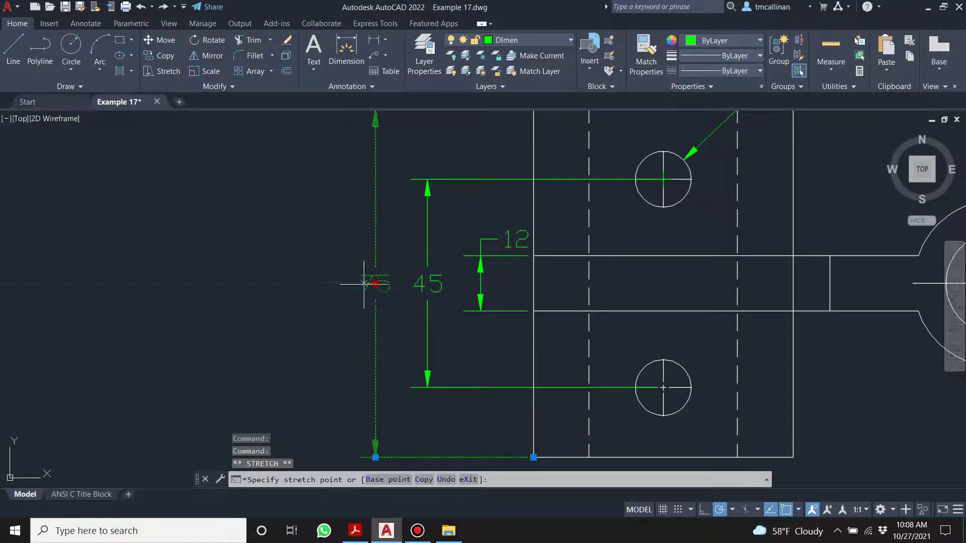
click(335, 283)
click(427, 283)
click(428, 283)
click(427, 283)
click(388, 283)
Move the arm width dimension's text below its lower extension line, between the hole spacing dimension and the plate
click(505, 235)
click(512, 232)
click(509, 233)
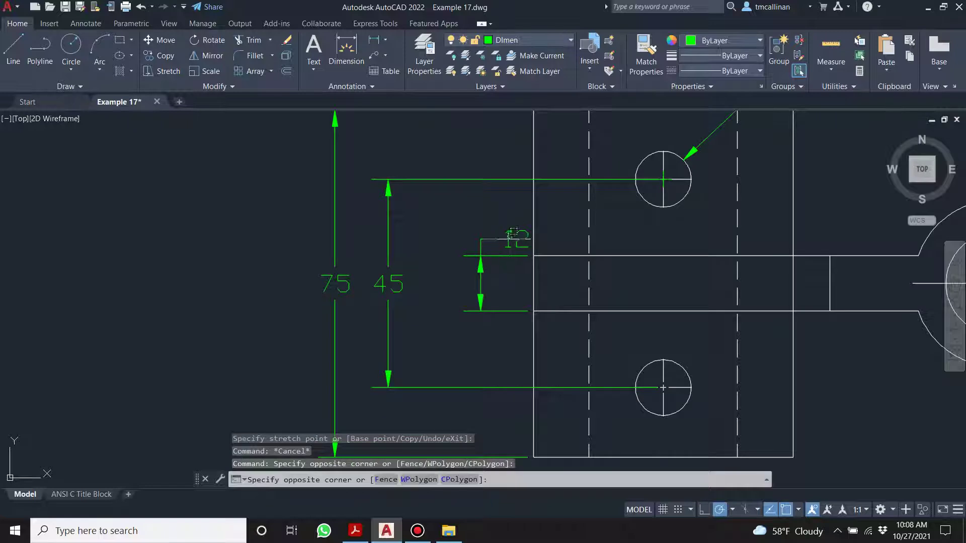
click(489, 256)
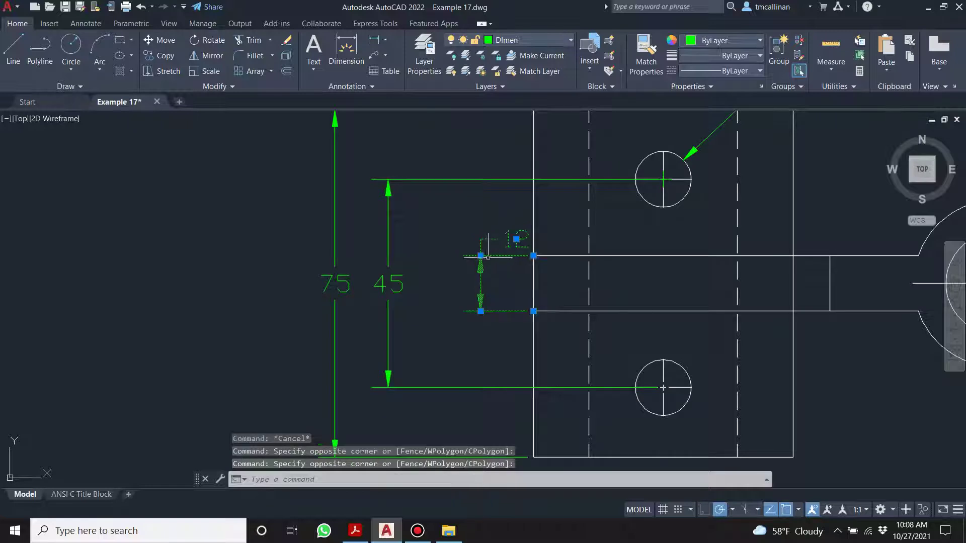
click(516, 239)
click(441, 342)
key(Escape)
key(Escape)
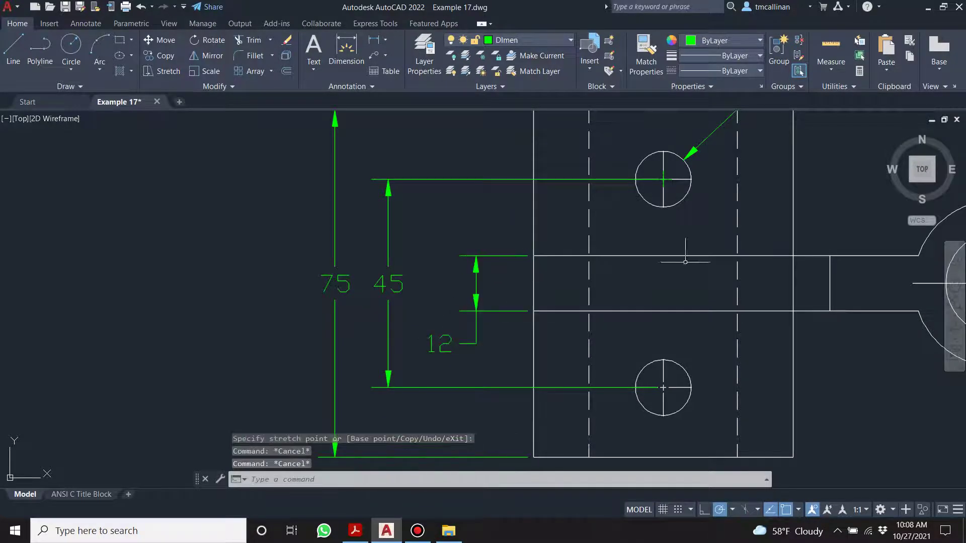
scroll(685, 262, down, 2)
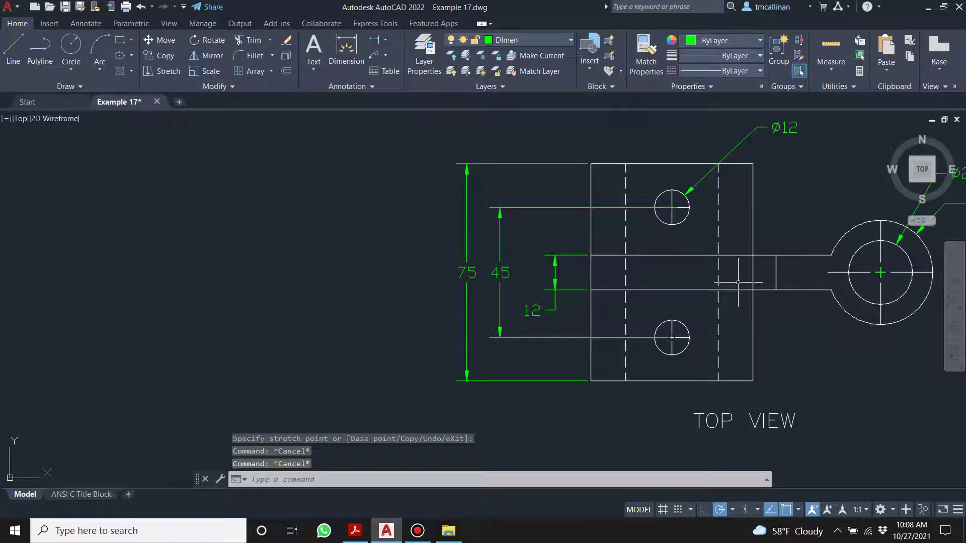
scroll(738, 283, down, 3)
scroll(734, 216, up, 2)
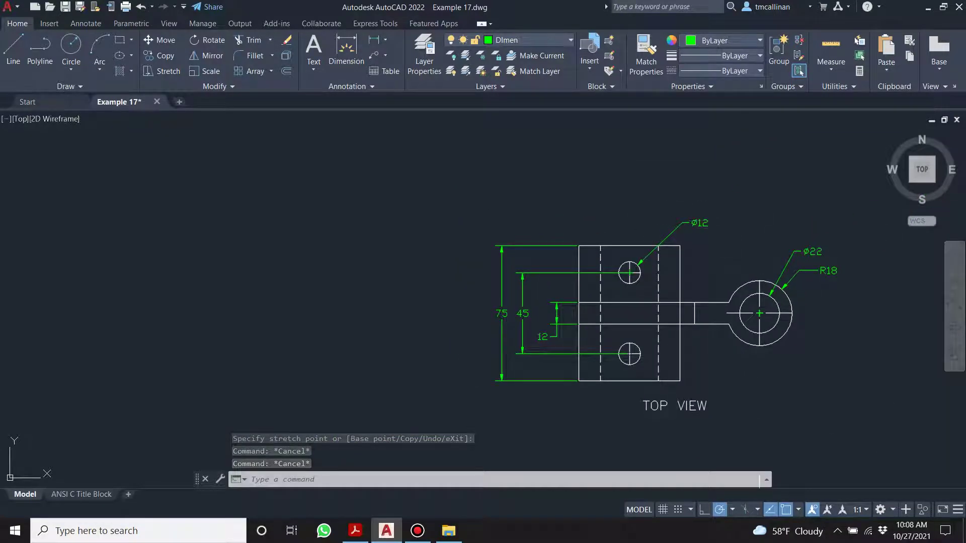
Move the ring's outer radius dimension text to the upper left of the ring in the top view
scroll(687, 196, down, 2)
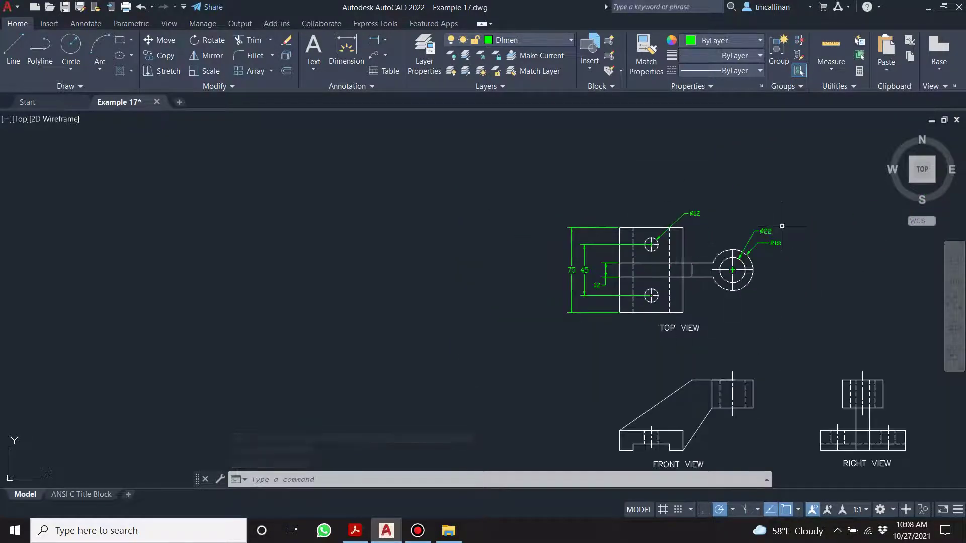
scroll(782, 226, up, 4)
click(754, 268)
click(760, 268)
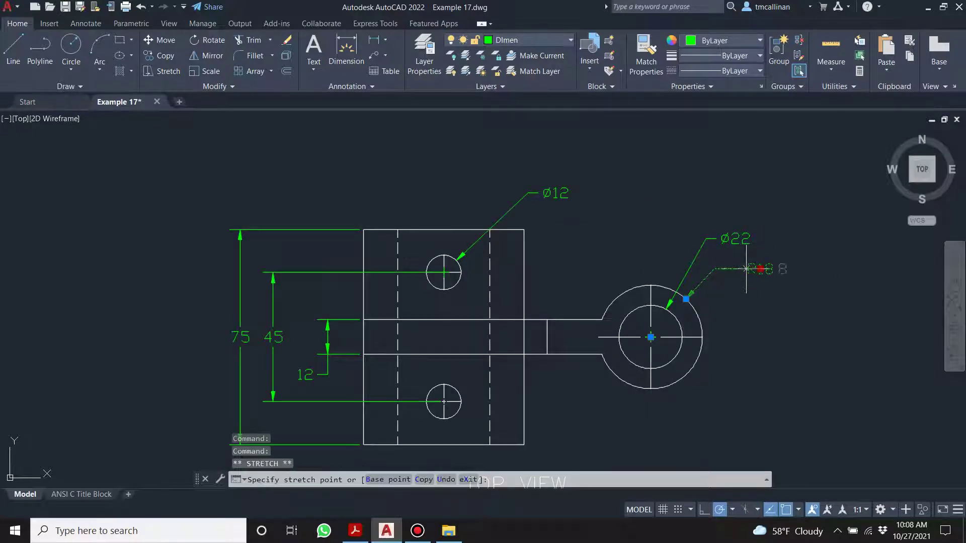
click(631, 240)
key(Escape)
key(Escape)
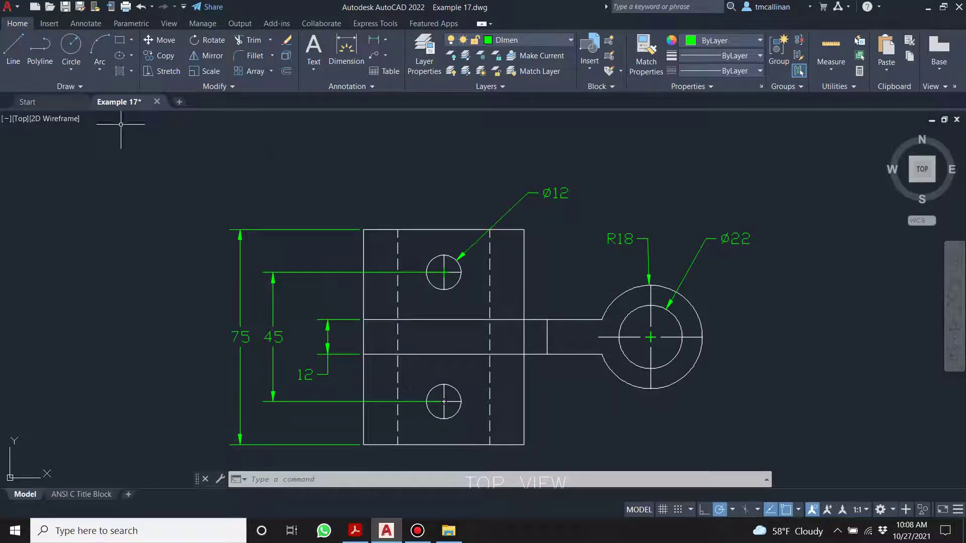
click(346, 48)
click(385, 230)
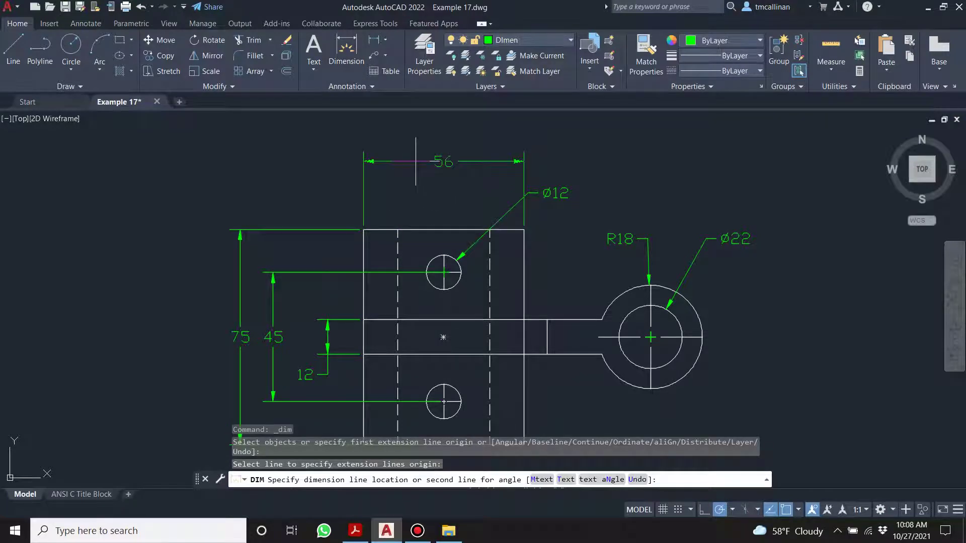
click(416, 161)
scroll(442, 166, down, 3)
scroll(515, 186, up, 5)
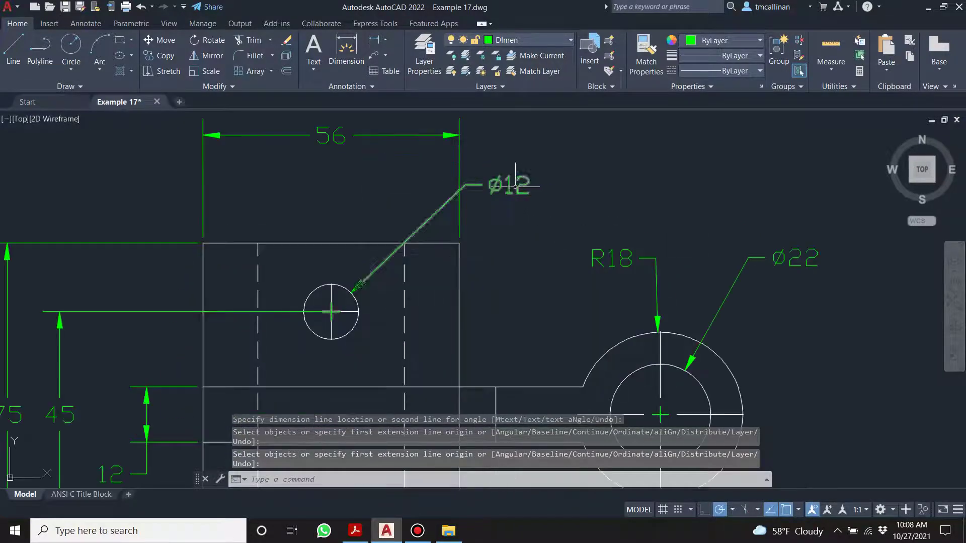
key(Escape)
scroll(435, 182, down, 4)
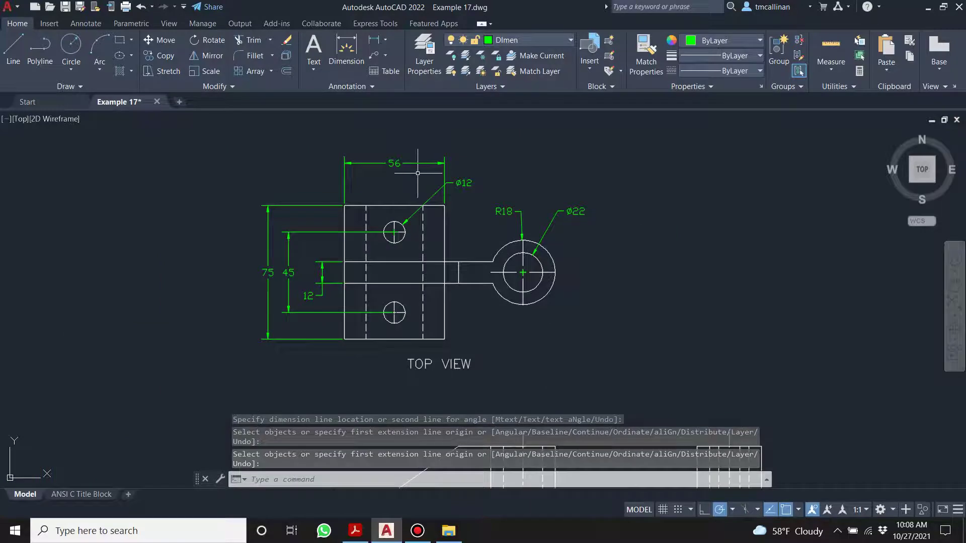
click(379, 157)
key(Delete)
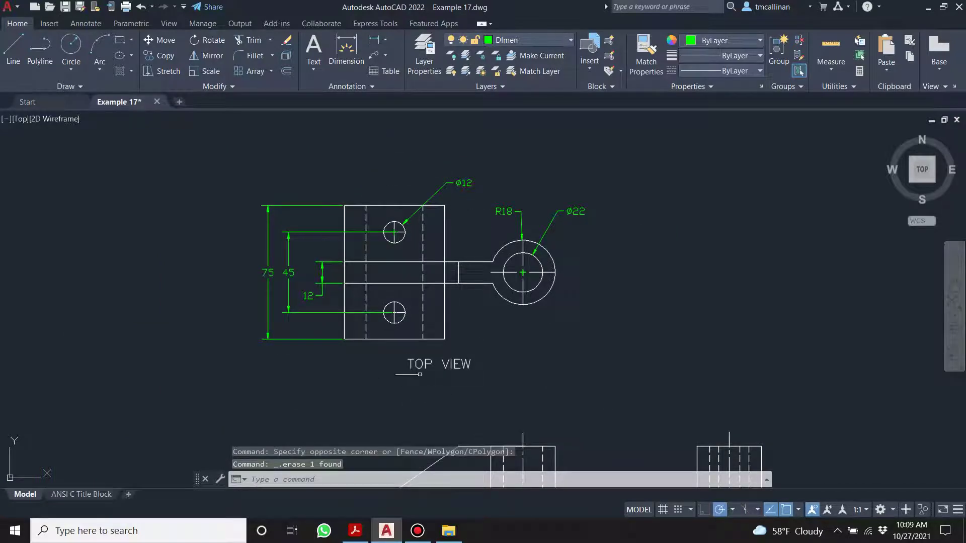
Delete the upper small hole's diameter dimension and dimension the plate's overall width just above its upper edge
click(460, 183)
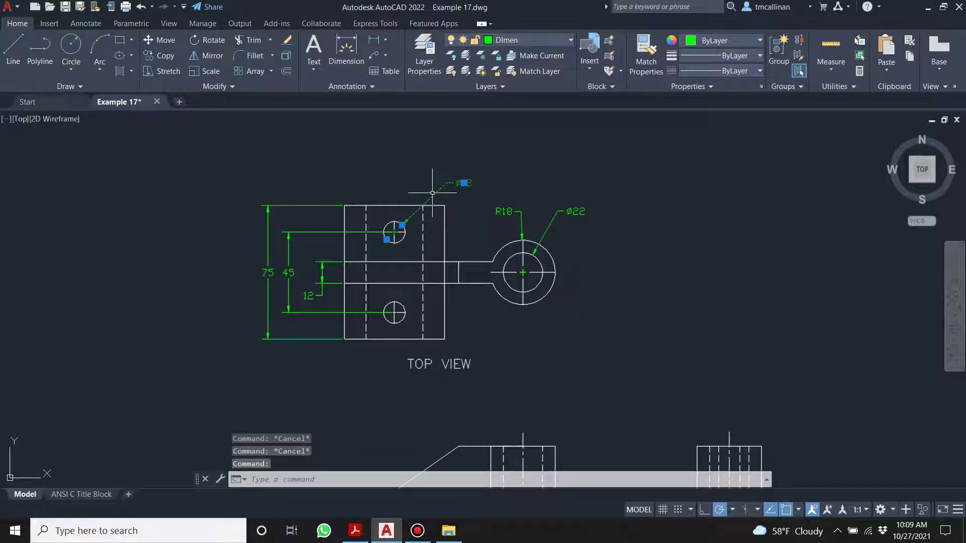
key(Delete)
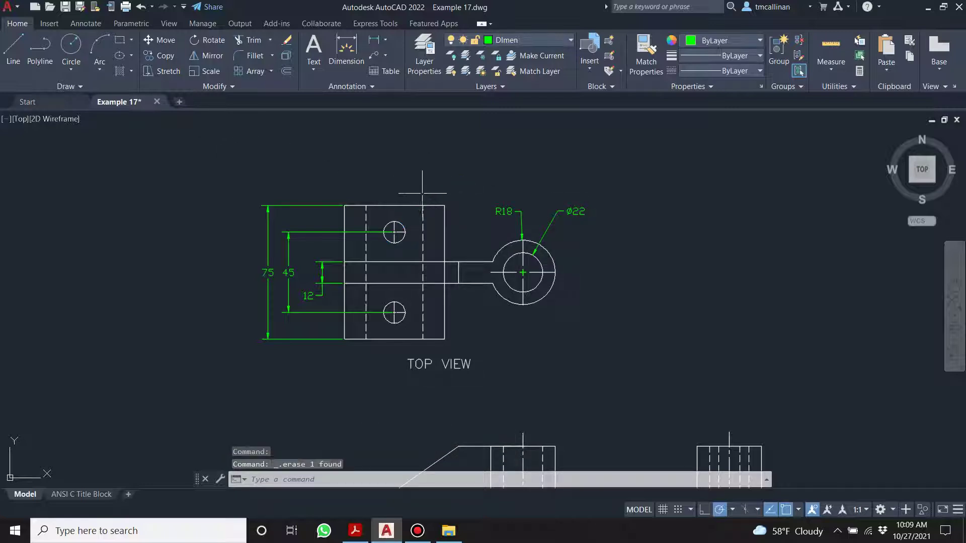
click(346, 47)
click(373, 205)
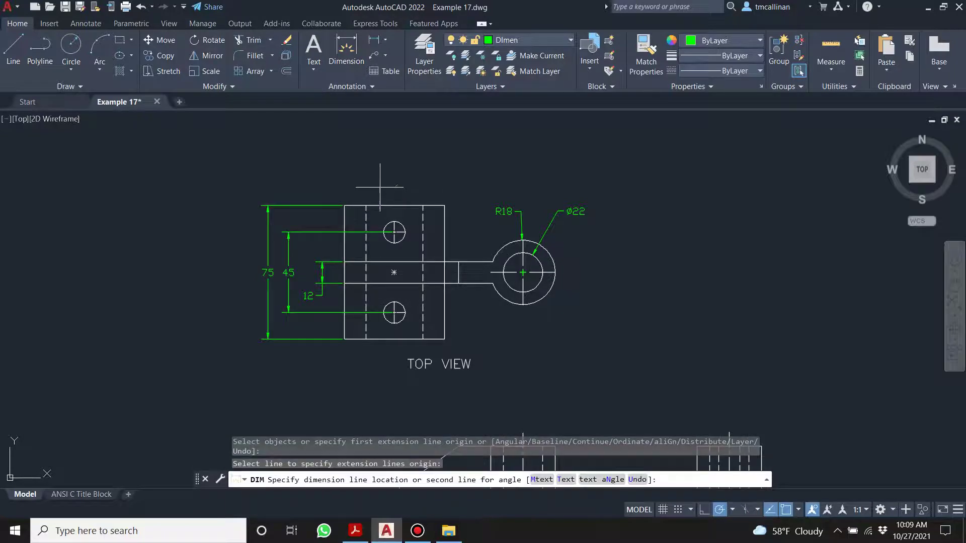
click(385, 185)
scroll(375, 333, up, 2)
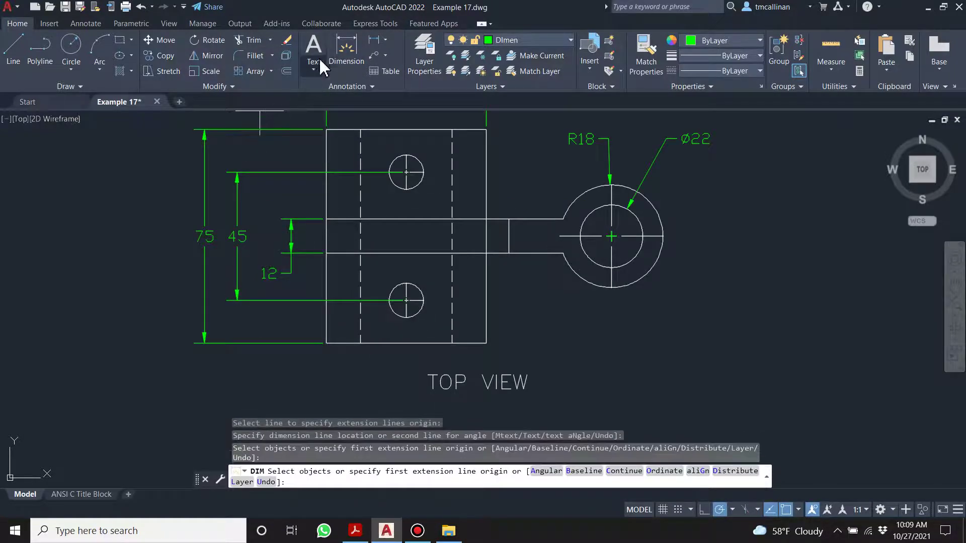
Dimension the lower small hole's diameter, placing the text below and to the left of the hole, outside the plate
click(346, 54)
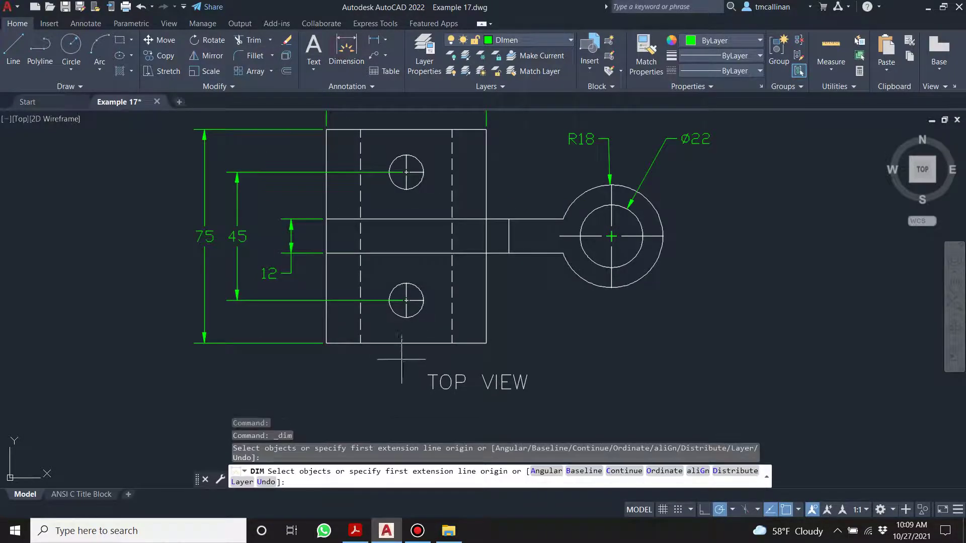
scroll(393, 311, up, 6)
click(394, 313)
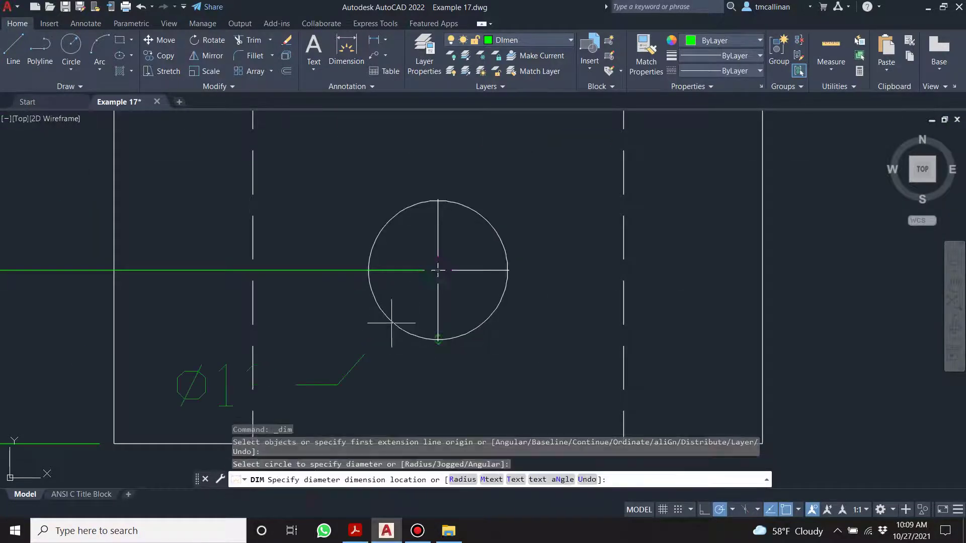
scroll(393, 322, down, 4)
scroll(332, 415, down, 4)
click(323, 420)
key(Escape)
scroll(384, 201, up, 2)
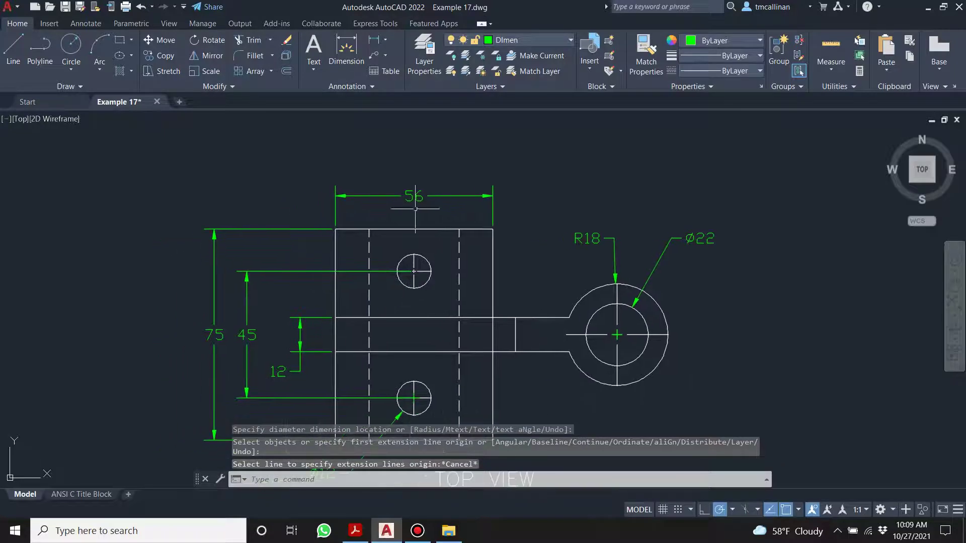
scroll(404, 193, down, 2)
scroll(407, 213, down, 4)
scroll(397, 224, up, 4)
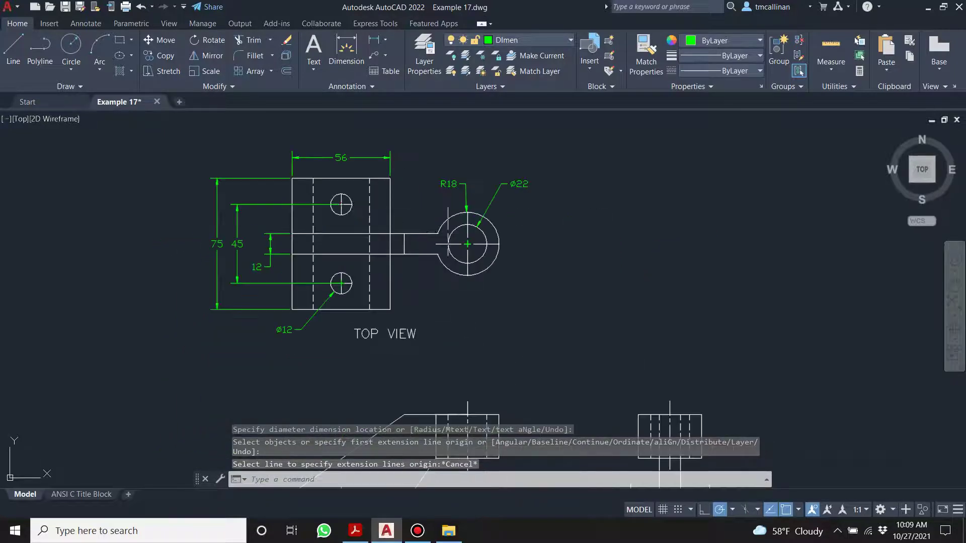
scroll(395, 227, down, 2)
scroll(395, 227, up, 2)
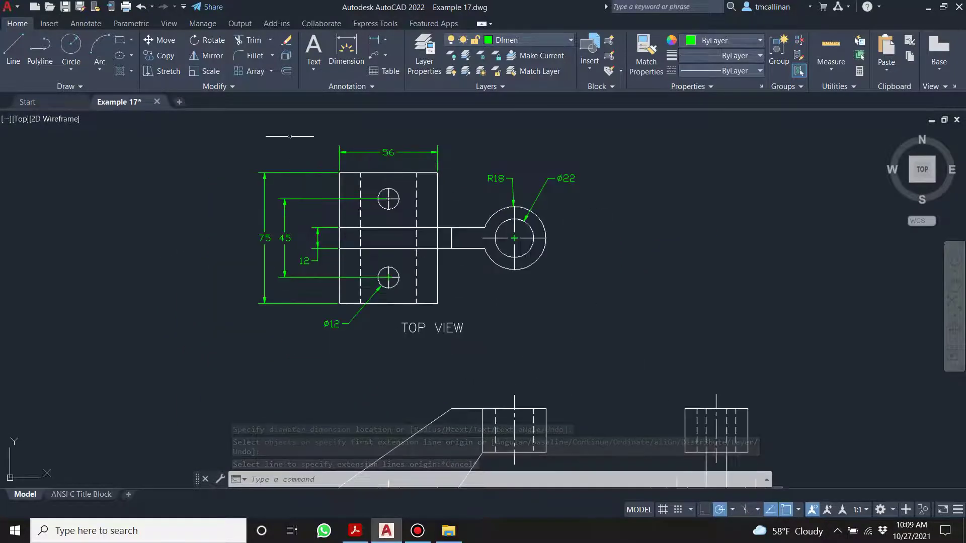
click(351, 59)
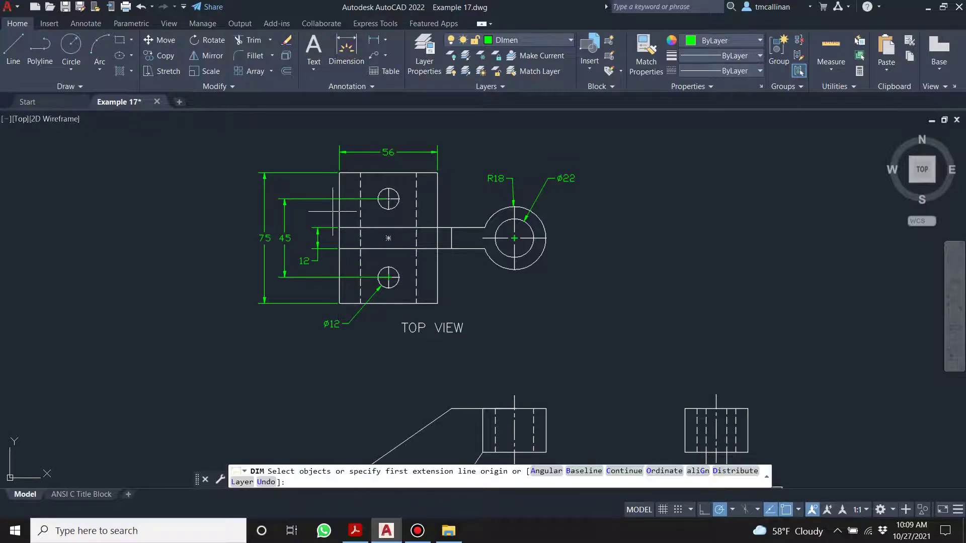
click(388, 238)
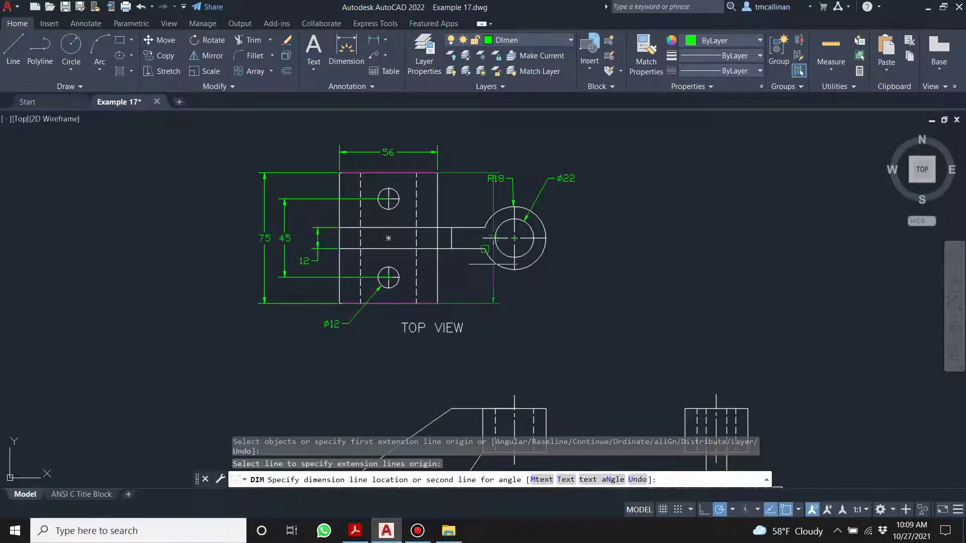
scroll(518, 247, up, 5)
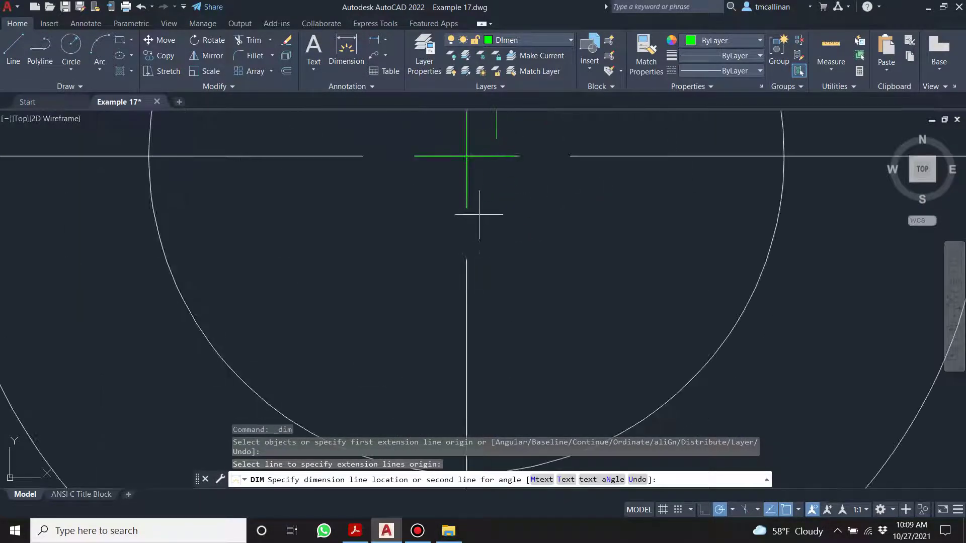
click(465, 163)
scroll(463, 162, down, 3)
scroll(455, 196, down, 2)
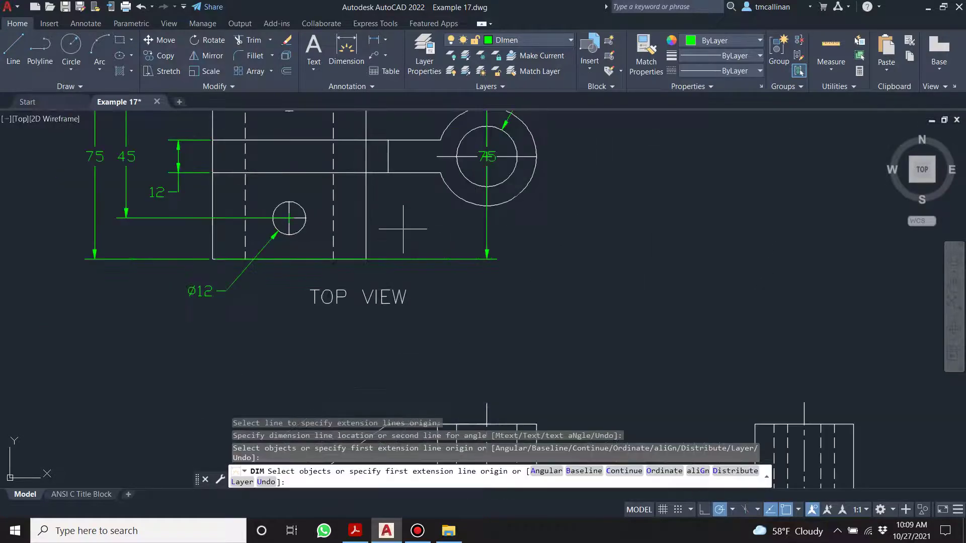
key(ctrl+z)
Dimension the horizontal distance from the plate's left edge to the ring's centre, placed above the plate width dimension
scroll(459, 252, down, 8)
scroll(425, 214, up, 4)
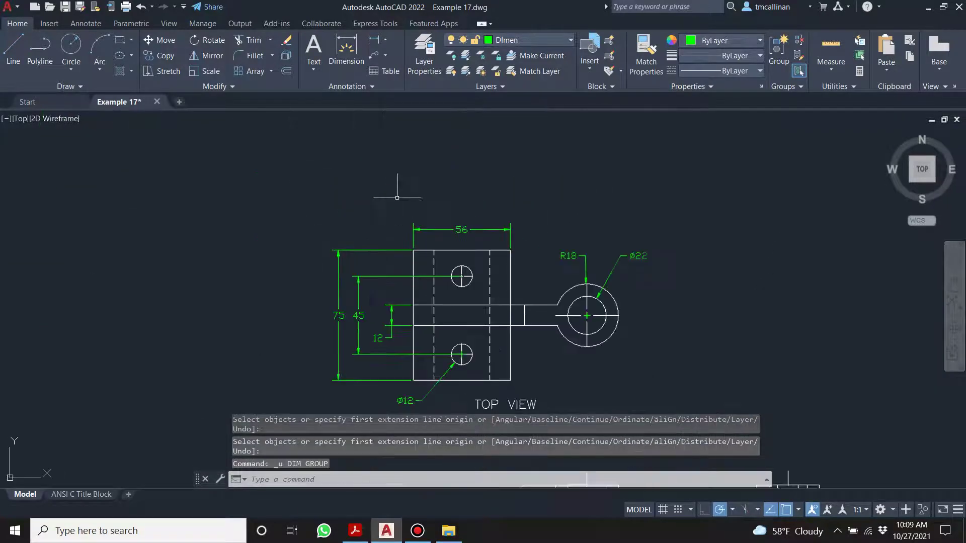
click(346, 48)
scroll(511, 240, up, 2)
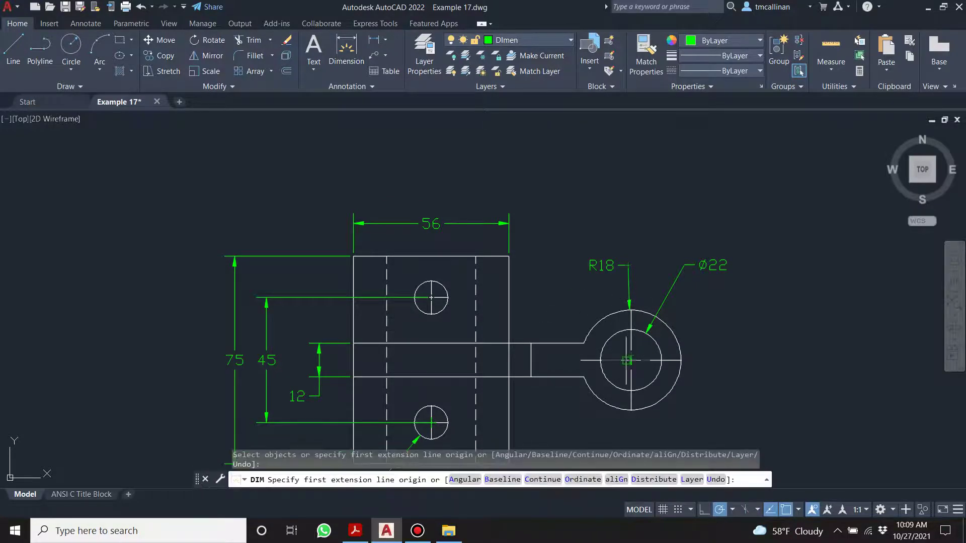
scroll(628, 361, up, 8)
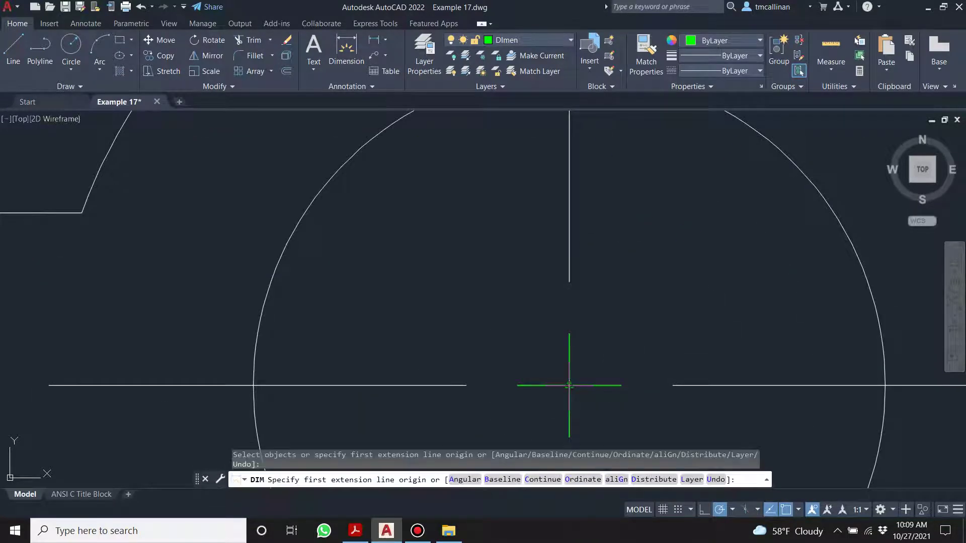
click(572, 382)
scroll(571, 383, down, 8)
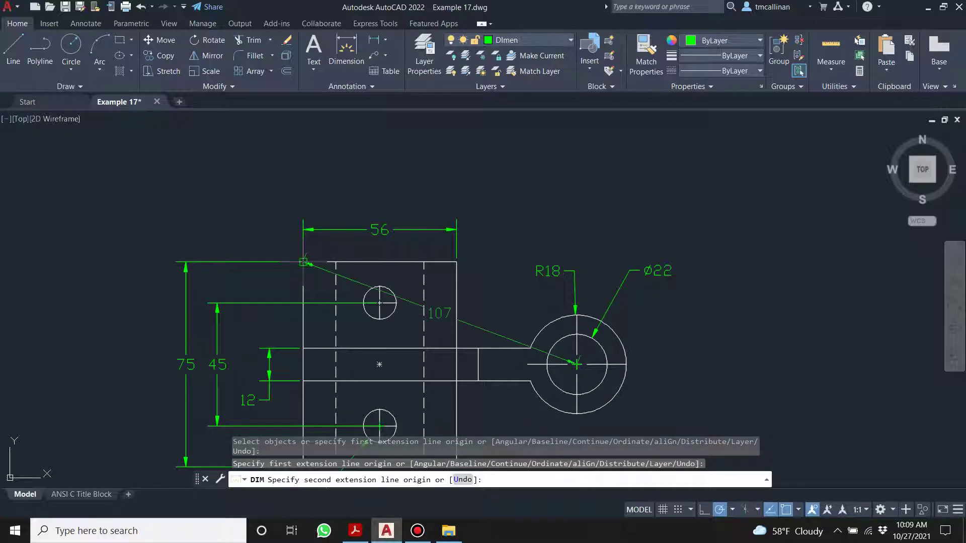
click(303, 262)
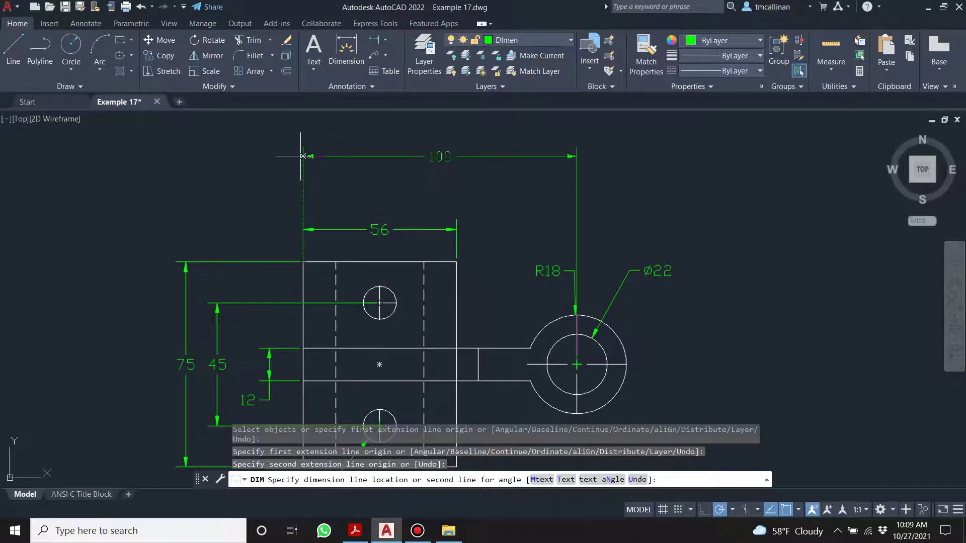
click(305, 182)
key(Return)
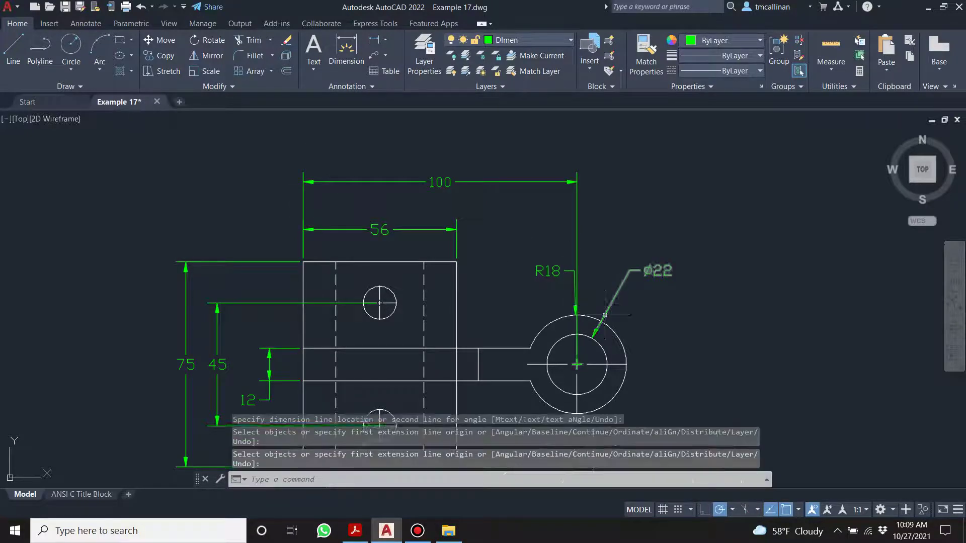
Move the diameter dimension text of the ring's inner hole to the lower right of the ring
scroll(603, 312, down, 4)
scroll(601, 262, up, 4)
key(Escape)
click(598, 242)
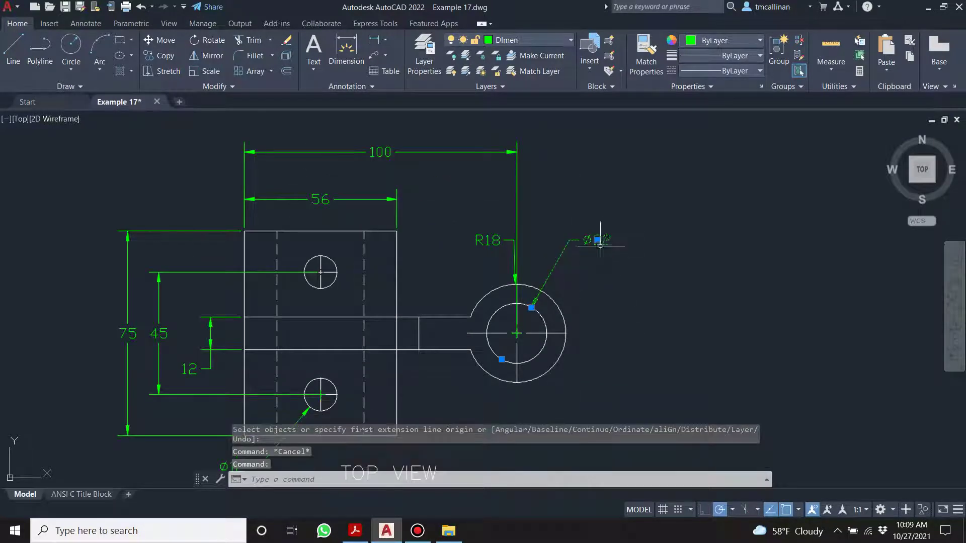
click(598, 240)
click(635, 402)
key(Escape)
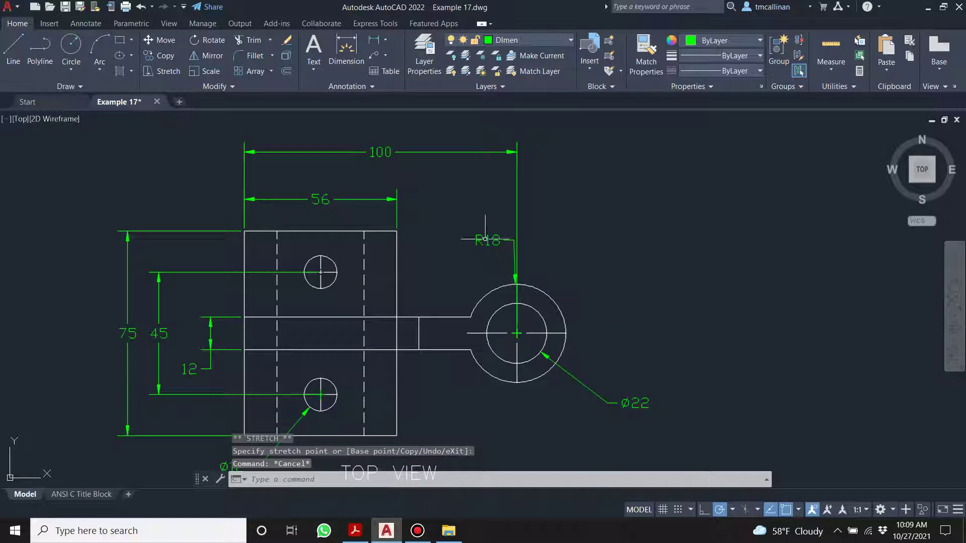
Move the ring's outer radius dimension text to the upper right of the ring, clear of the centre distance extension line
click(484, 241)
click(487, 241)
click(635, 243)
key(Escape)
Move the plate width dimension slightly higher, closer to the dimension from the left edge to the ring's centre
scroll(484, 257, down, 2)
middle_drag(485, 257, 579, 219)
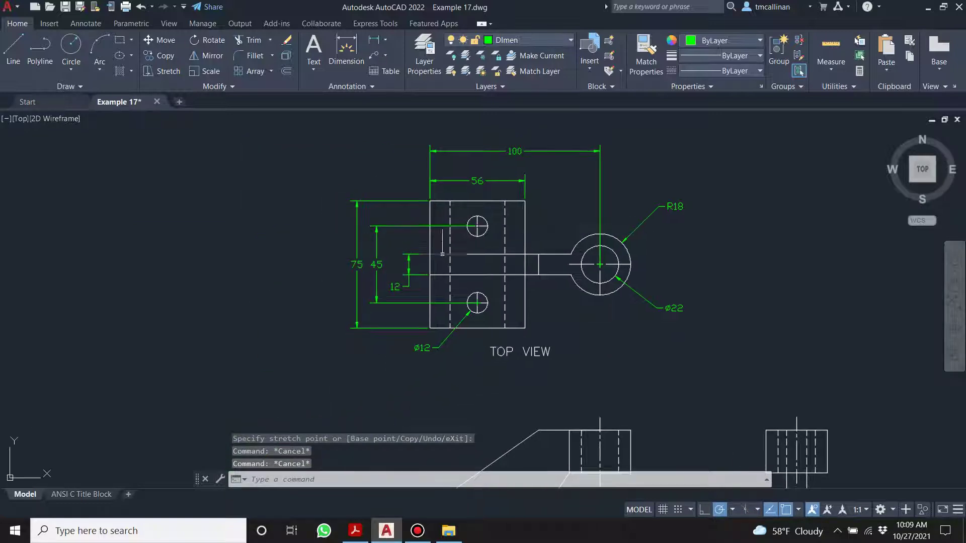
middle_drag(428, 241, 496, 230)
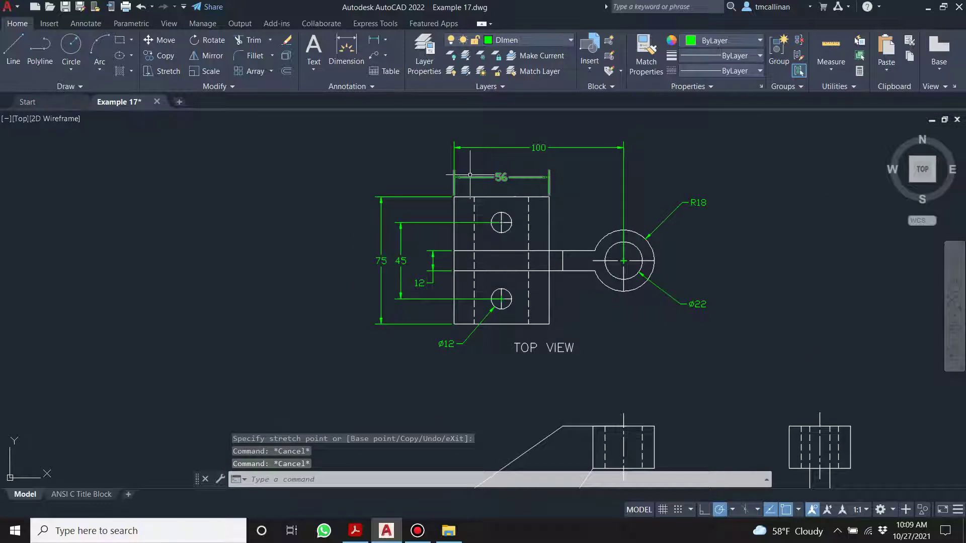
click(503, 177)
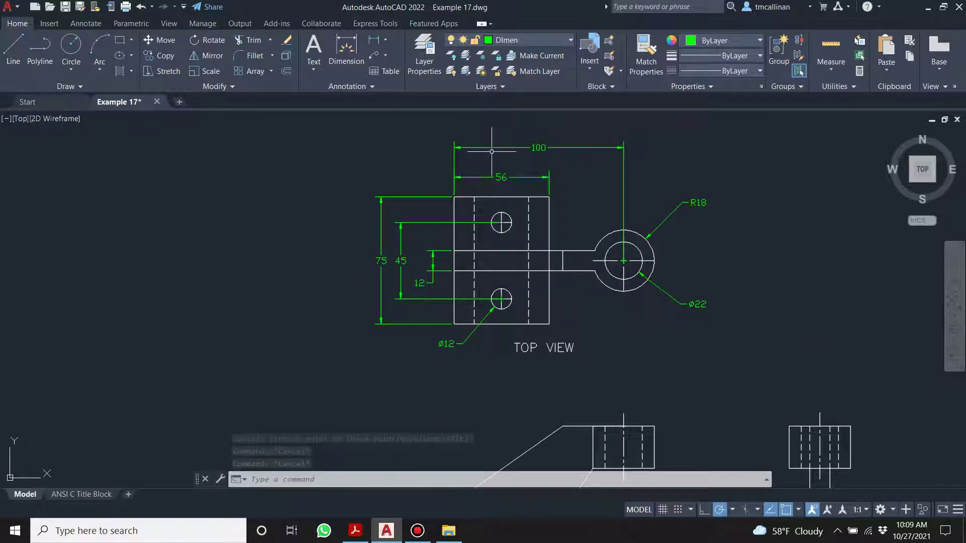
scroll(495, 184, down, 2)
scroll(506, 242, up, 4)
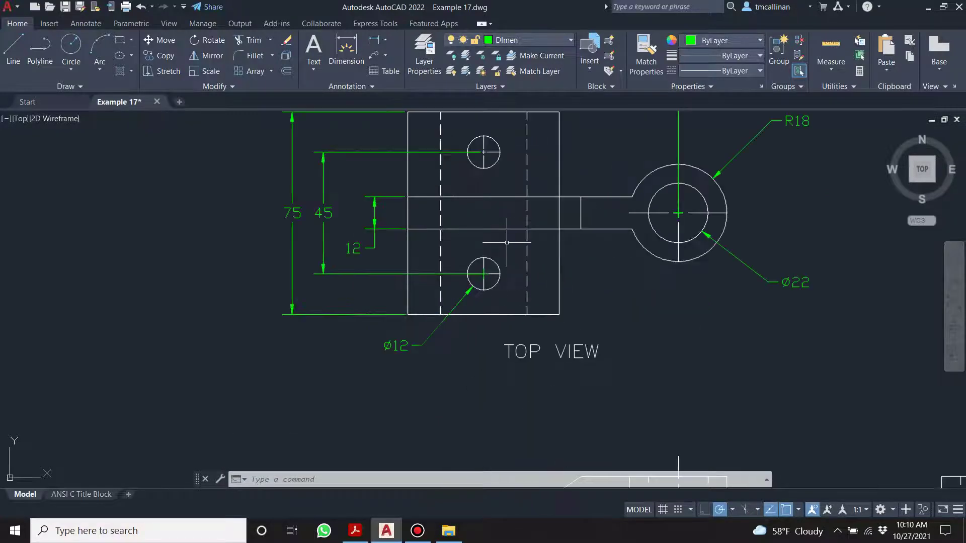
middle_drag(484, 142, 484, 323)
scroll(485, 323, up, 2)
key(Escape)
key(Escape)
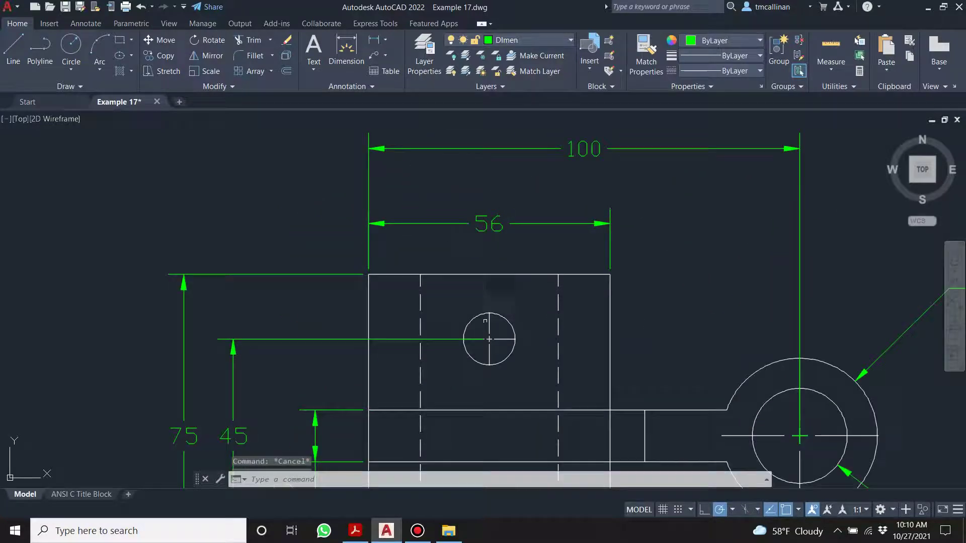
click(493, 226)
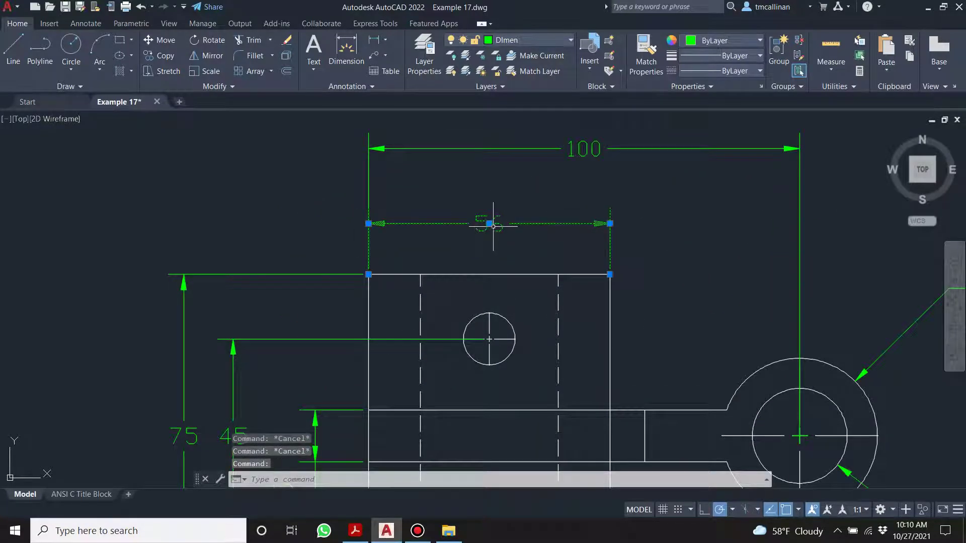
click(490, 222)
click(492, 190)
key(Escape)
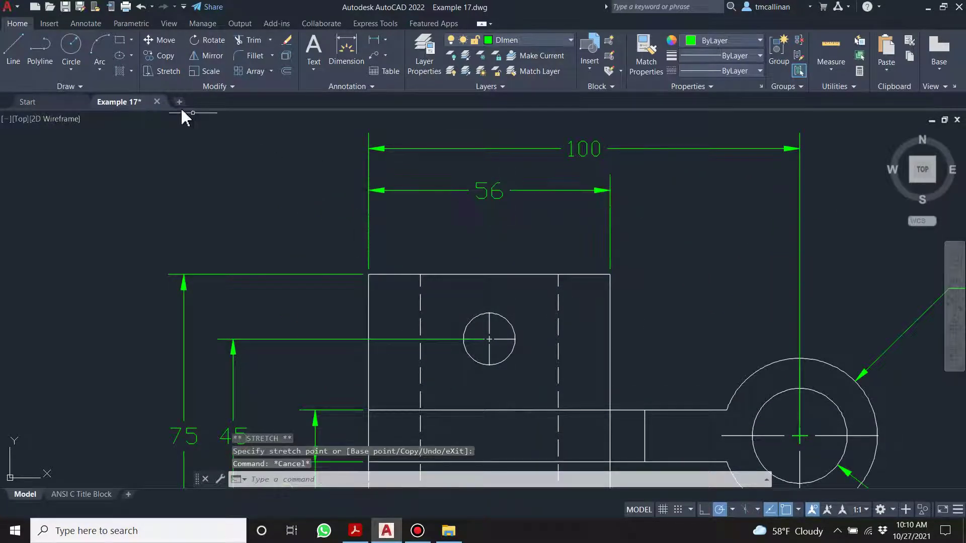
Dimension the horizontal distance from the plate's left edge to the upper hole's centre in the top view, placed below the plate width dimension
click(346, 50)
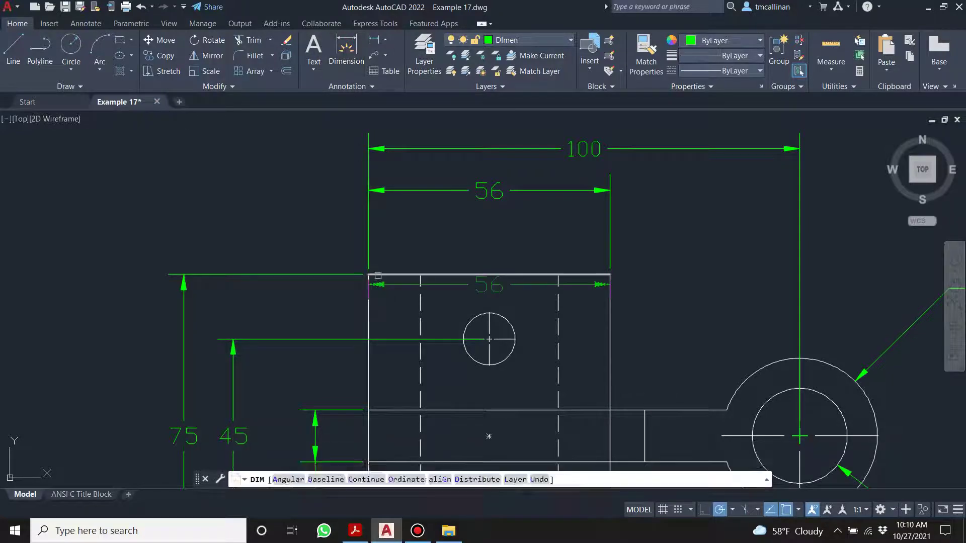
scroll(489, 339, up, 5)
click(474, 328)
scroll(477, 328, down, 4)
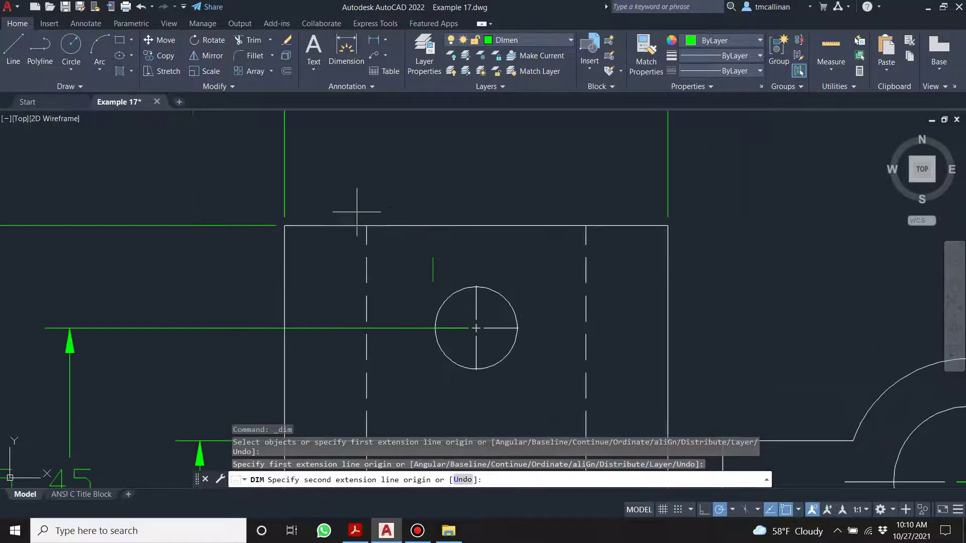
click(285, 226)
click(252, 146)
key(Escape)
scroll(325, 185, down, 3)
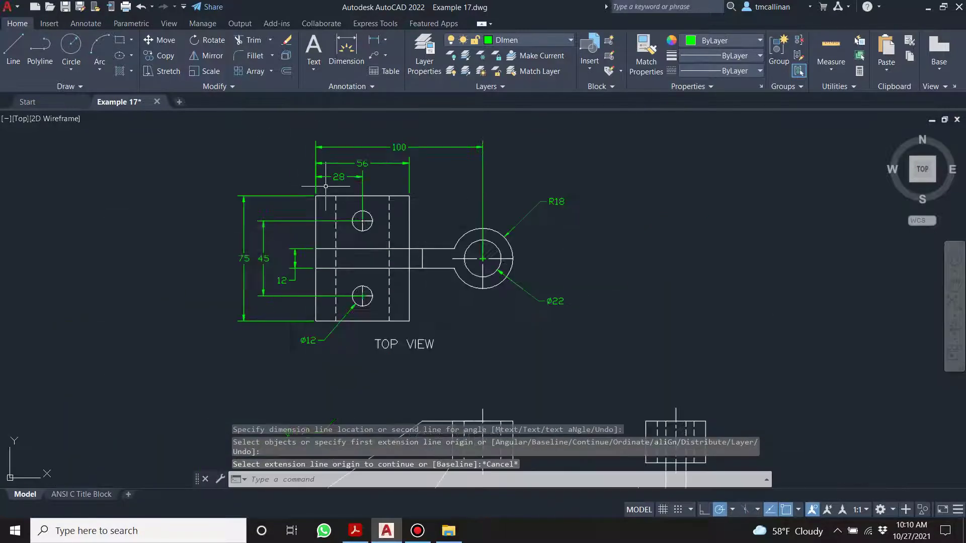
Move the hole centre's horizontal dimension slightly lower, about midway between the plate's upper edge and the plate width dimension
scroll(339, 168, up, 3)
click(332, 185)
click(316, 185)
key(Escape)
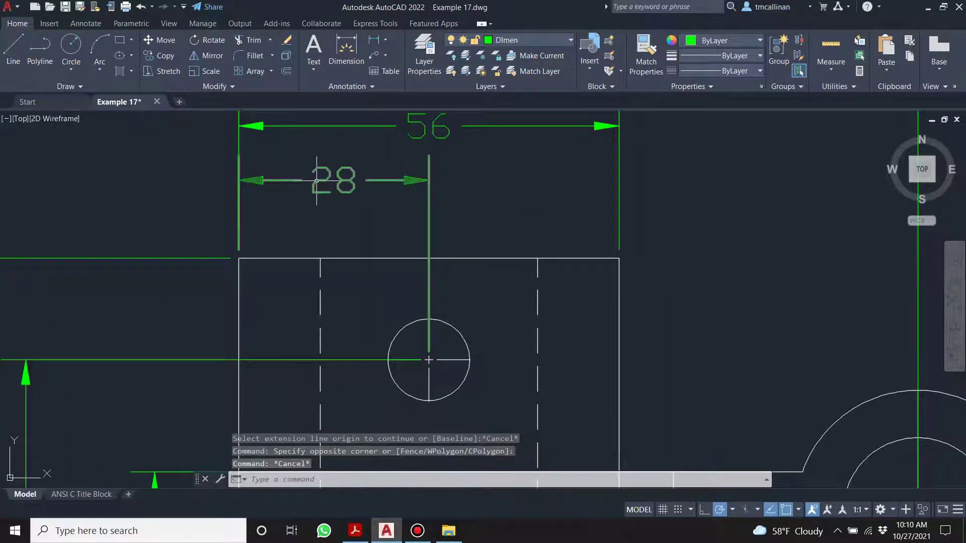
click(338, 191)
click(334, 180)
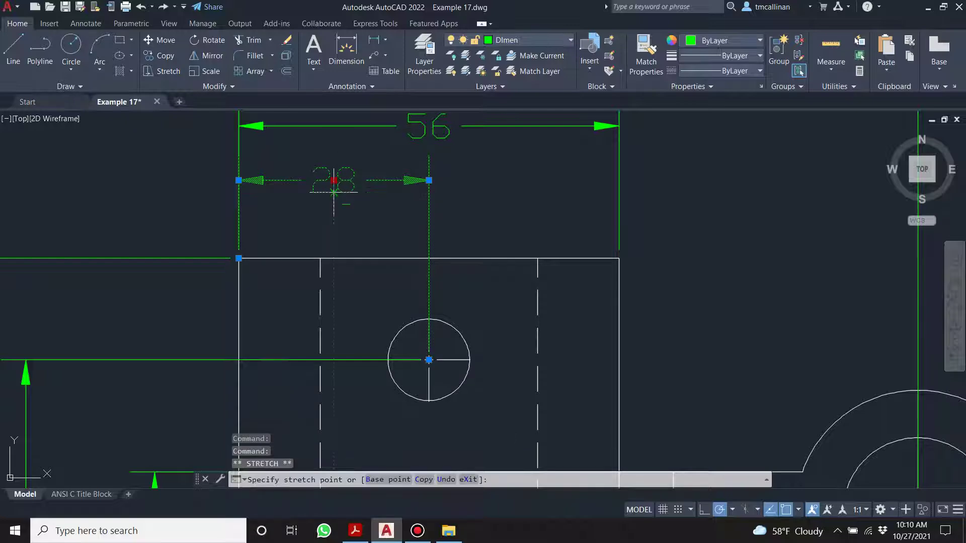
key(Escape)
Dimension the base's vertical thickness at its left edge in the front view, placed to the left of the base
scroll(328, 200, down, 6)
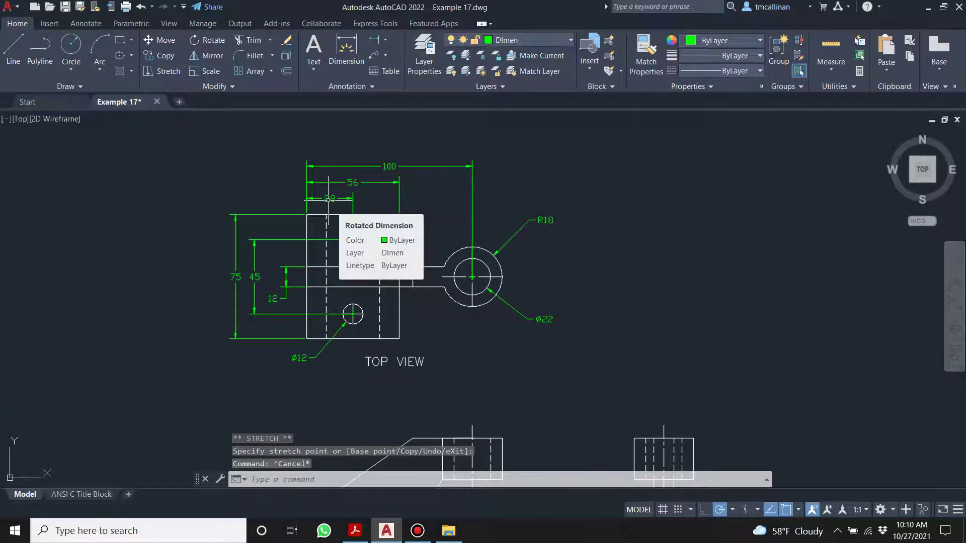
scroll(328, 200, down, 4)
scroll(358, 206, up, 4)
scroll(375, 217, up, 5)
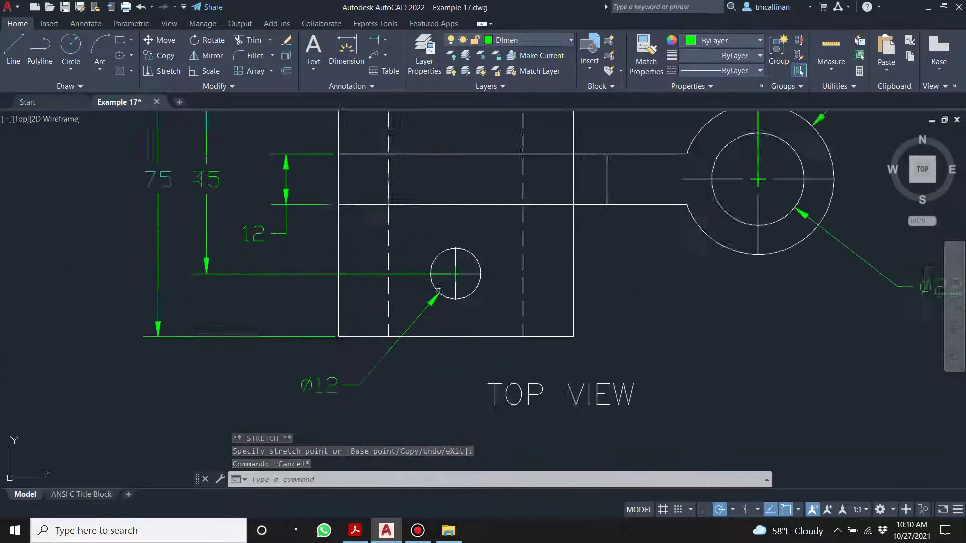
scroll(540, 329, down, 9)
scroll(517, 309, up, 4)
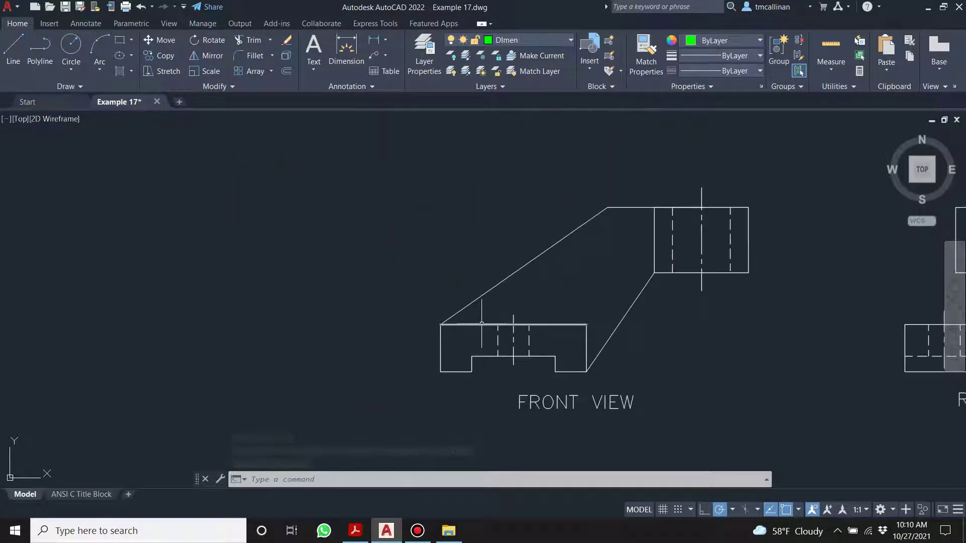
click(346, 48)
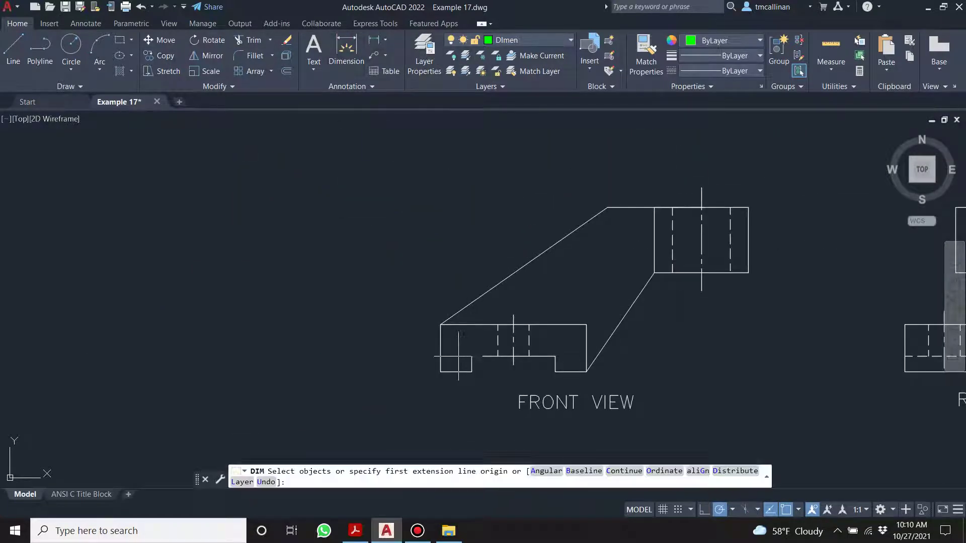
click(440, 372)
click(441, 325)
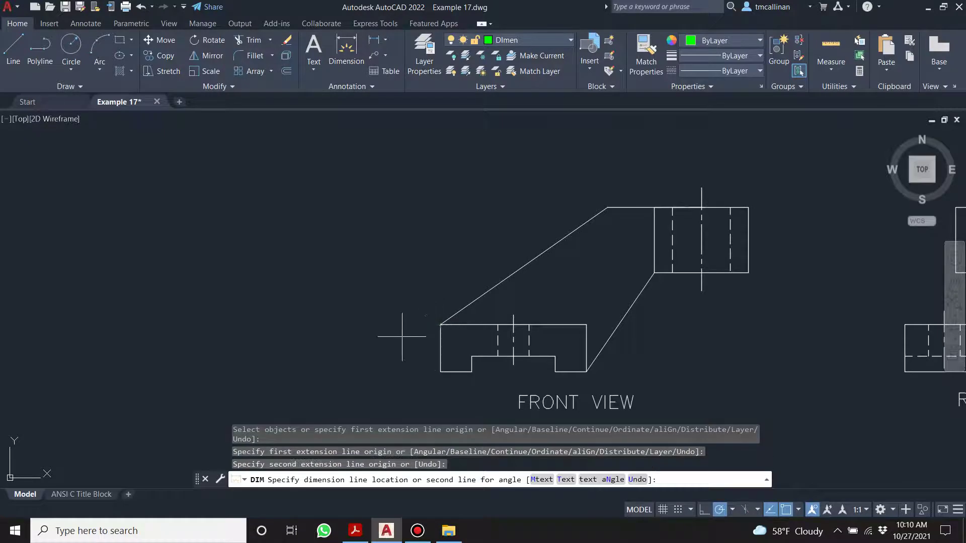
click(357, 342)
Dimension the front view's overall height from the base's lower left corner to the top of the slope, outside the base thickness dimension
scroll(521, 408, up, 2)
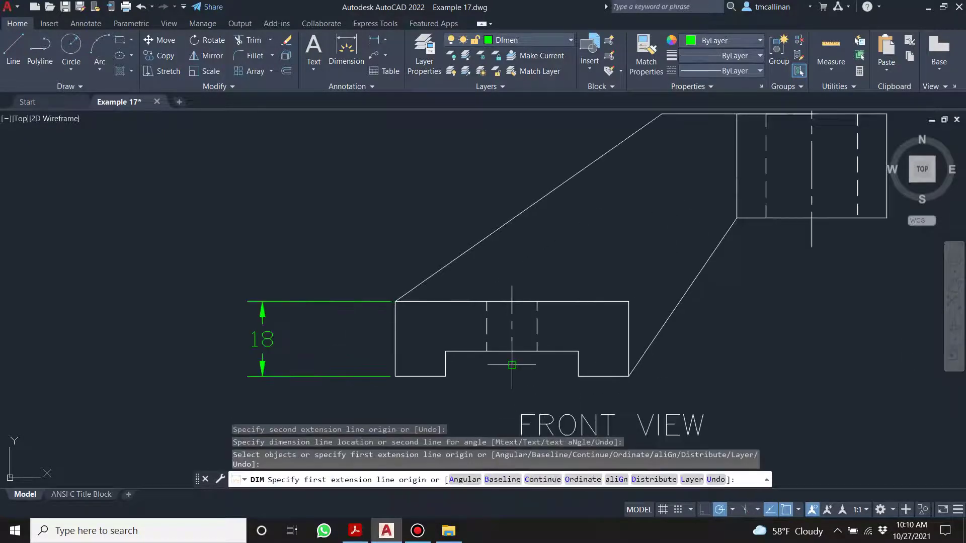
scroll(521, 408, down, 2)
click(346, 48)
click(435, 364)
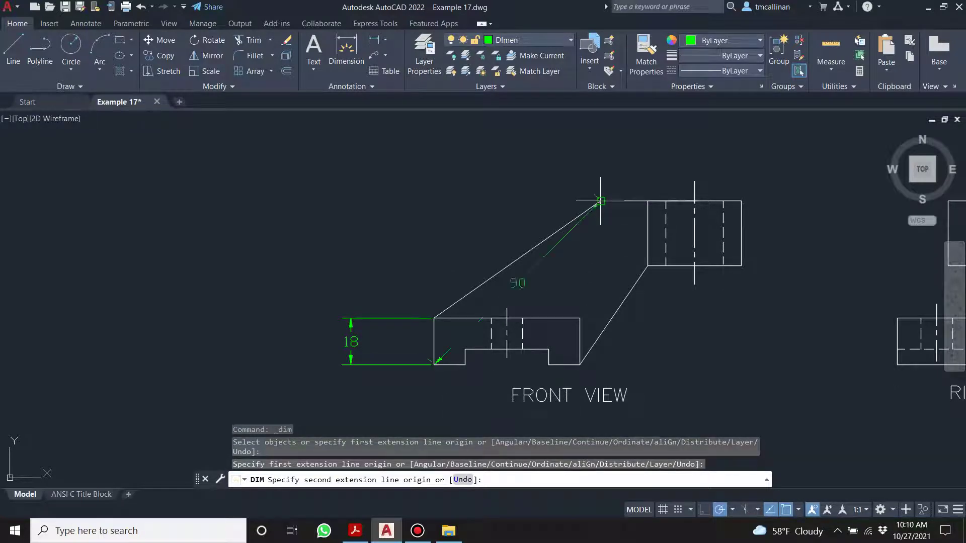
click(601, 202)
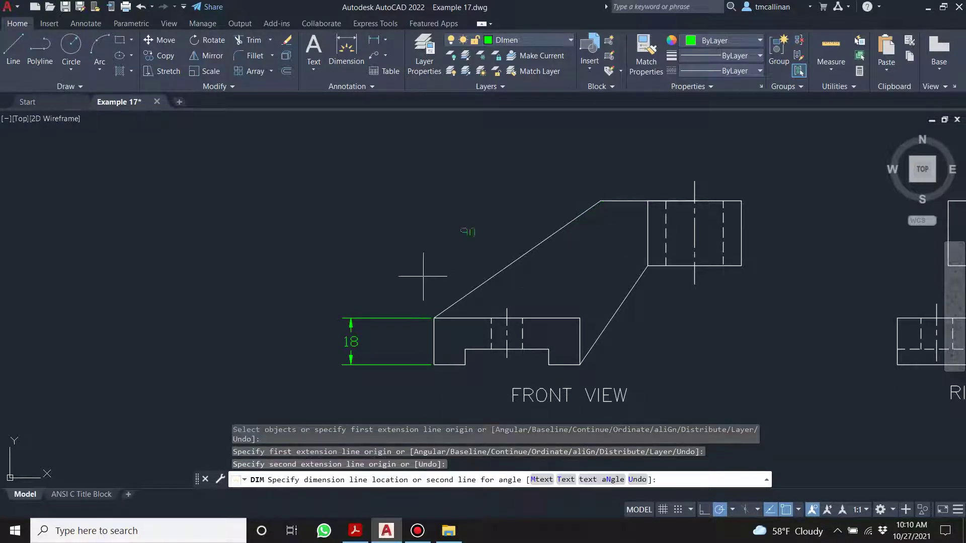
click(310, 334)
Dimension the depth of the notch under the base, placed between the front view's left edge and the base thickness dimension
scroll(465, 364, up, 2)
click(457, 368)
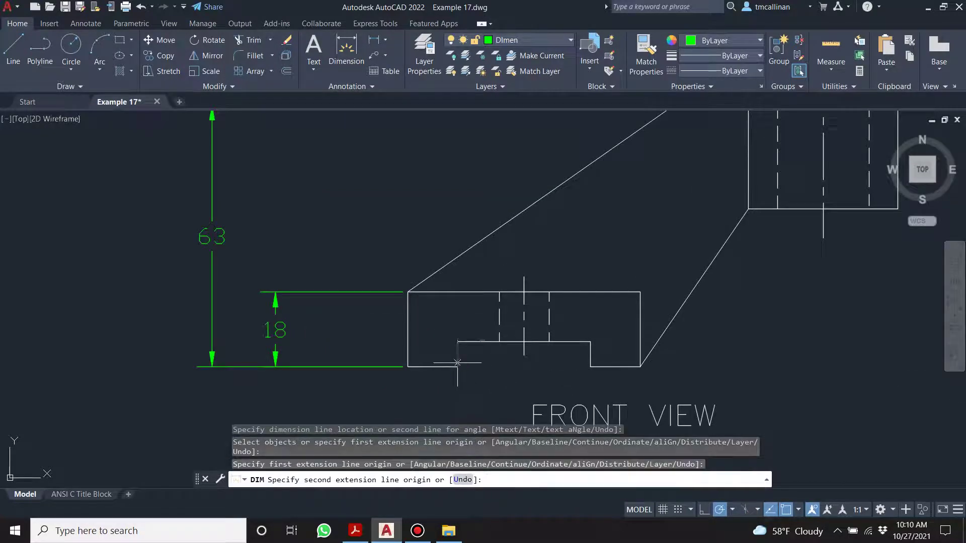
click(458, 343)
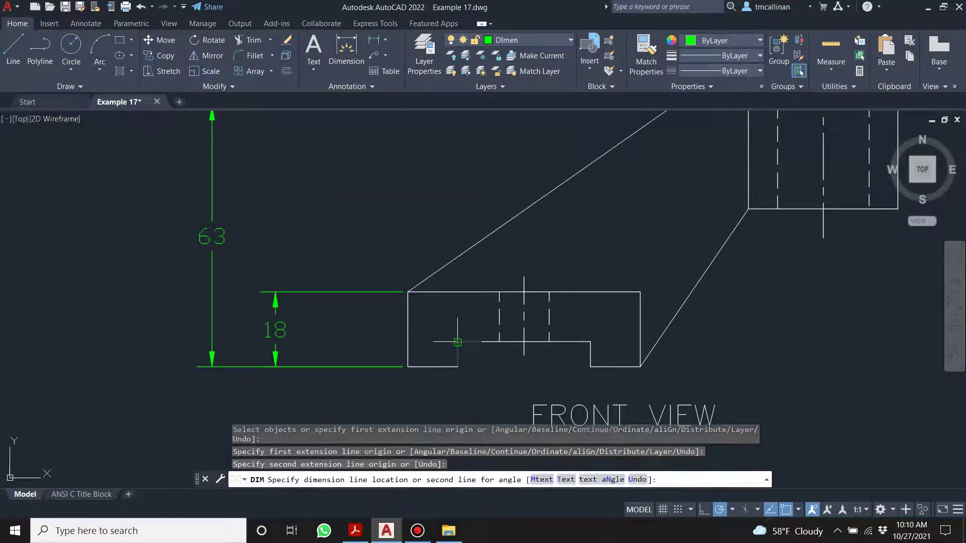
click(328, 346)
scroll(464, 339, down, 2)
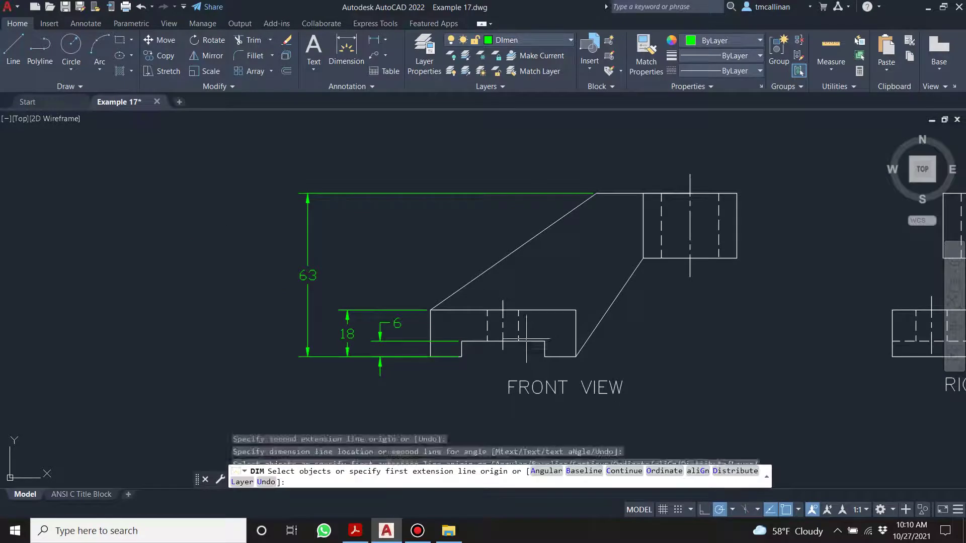
Dimension the width of the base's left foot in the front view, placed below the foot
scroll(461, 357, up, 4)
click(463, 327)
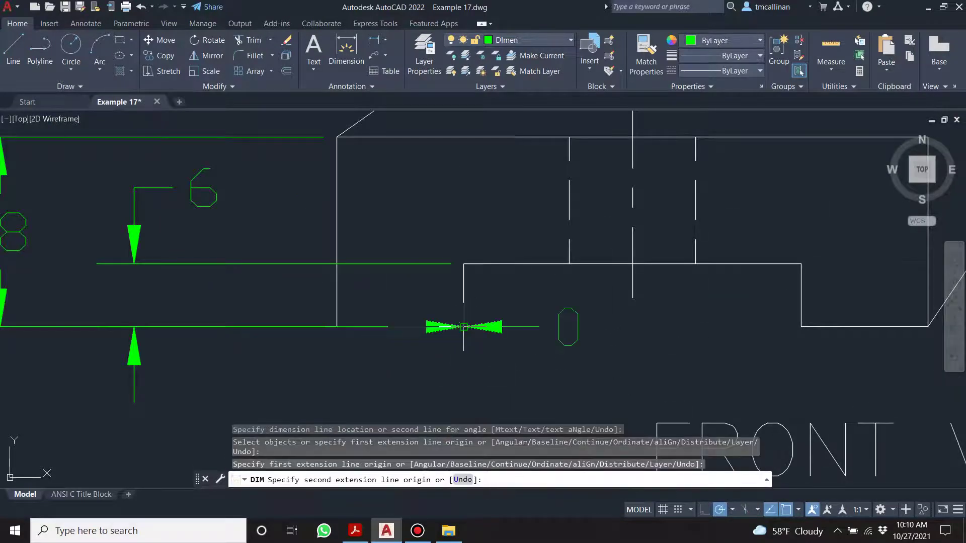
click(366, 332)
scroll(352, 352, down, 3)
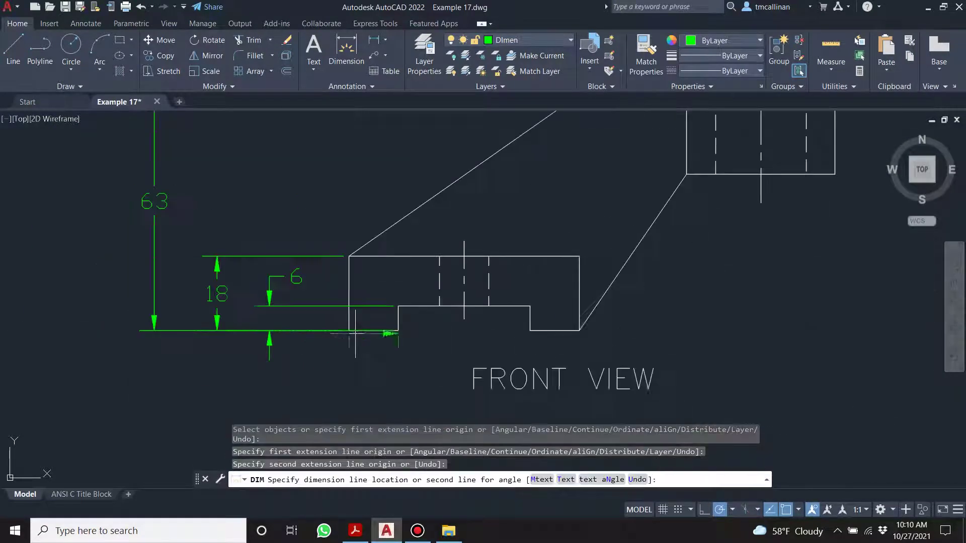
click(350, 380)
Move the FRONT VIEW label straight down to make room for dimensions below the base
scroll(542, 326, down, 4)
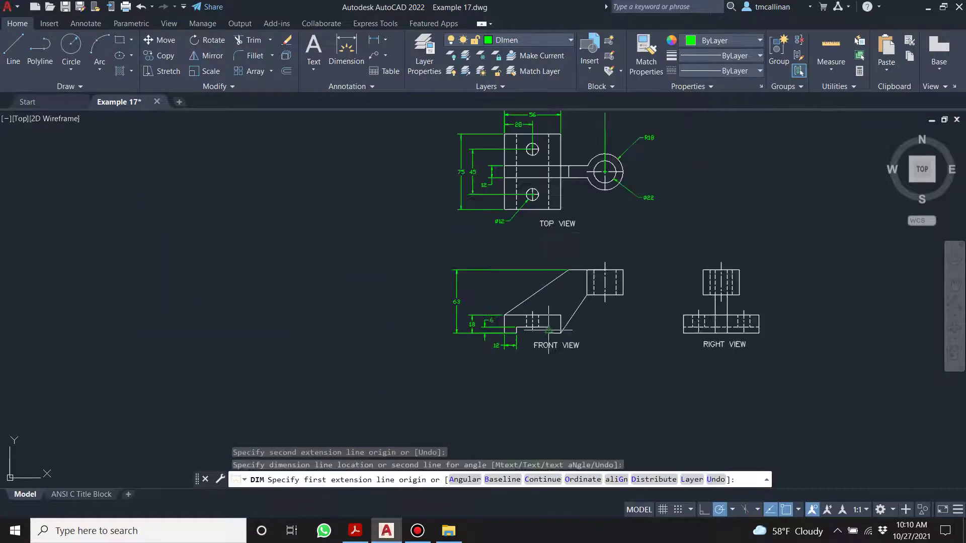
scroll(542, 325, up, 3)
key(Escape)
click(554, 368)
scroll(546, 370, down, 3)
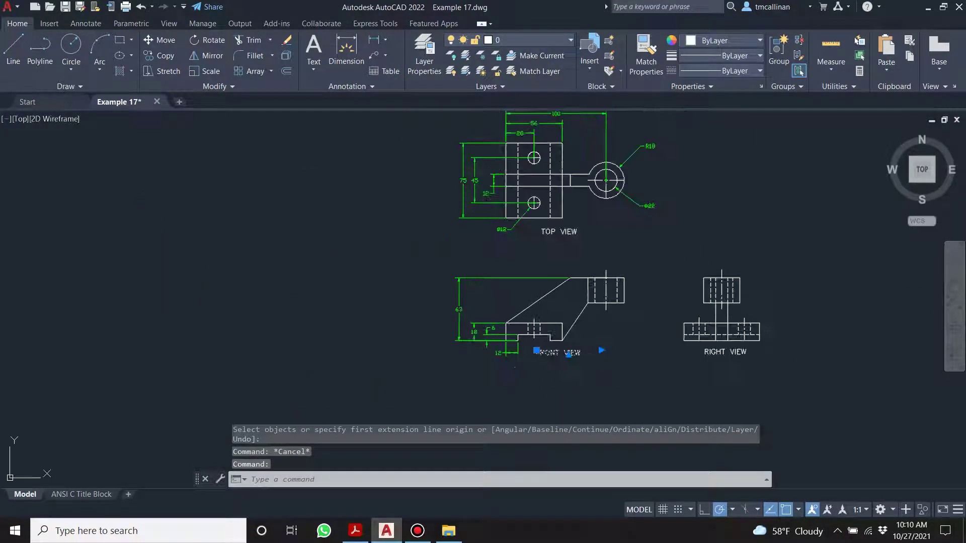
scroll(539, 368, up, 4)
click(531, 320)
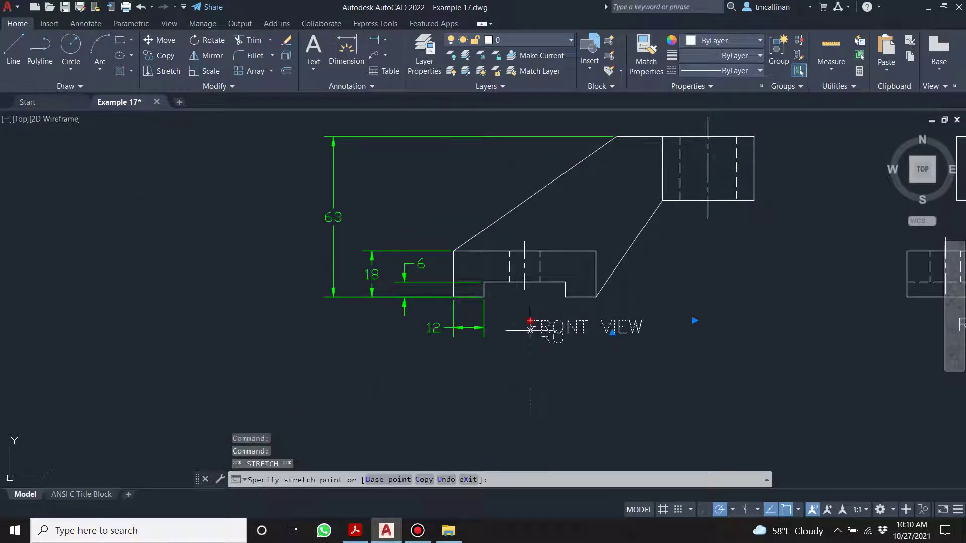
click(531, 375)
key(Escape)
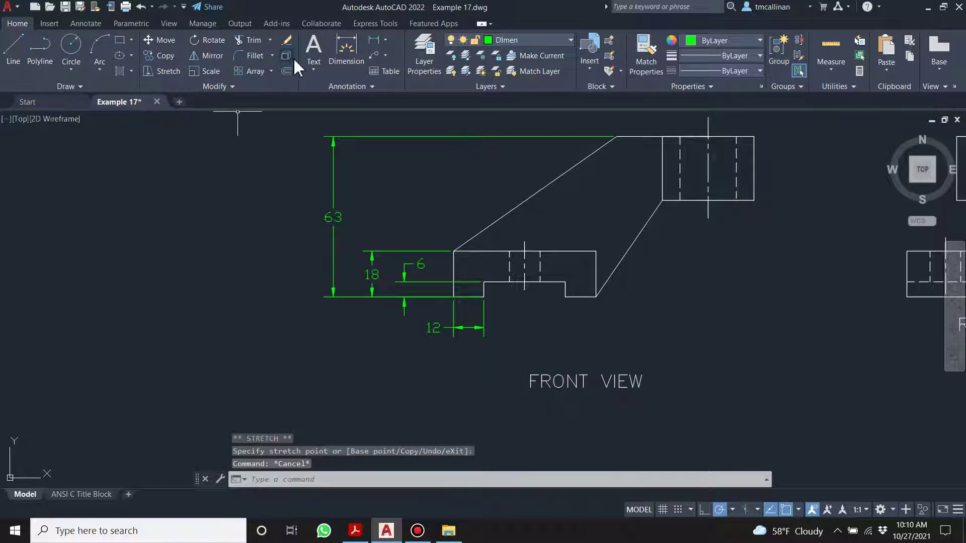
Dimension the width of the notch between the base's two feet, aligned with the left foot's width dimension
click(346, 47)
scroll(483, 253, up, 2)
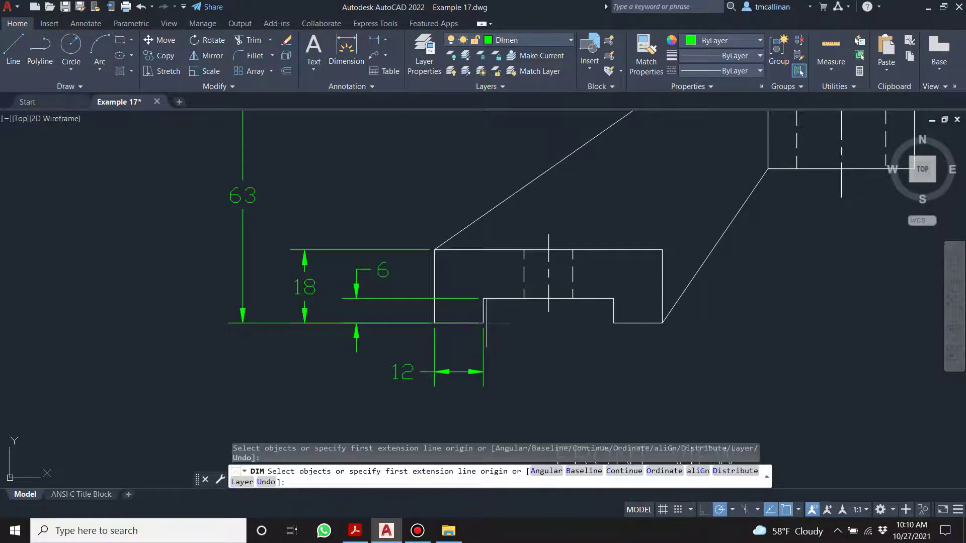
click(486, 323)
click(609, 323)
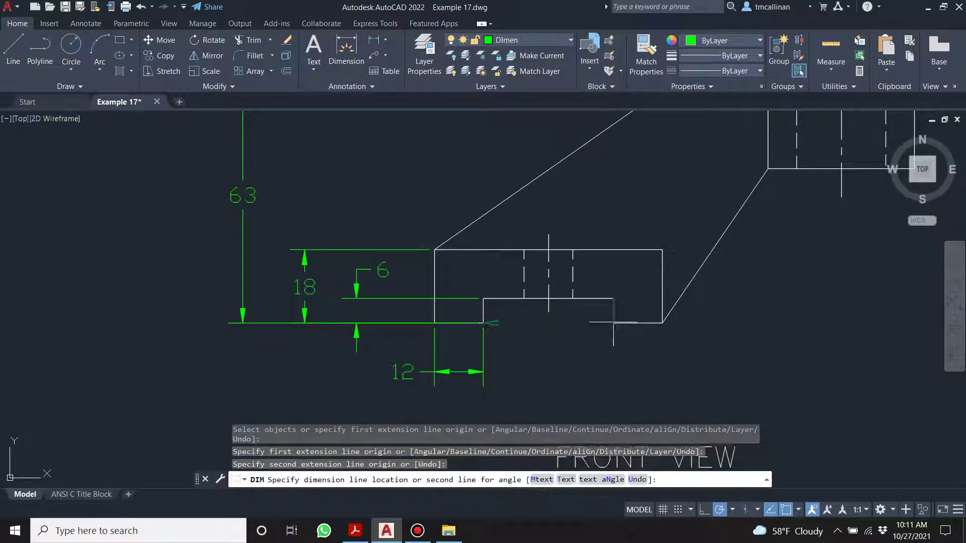
click(480, 371)
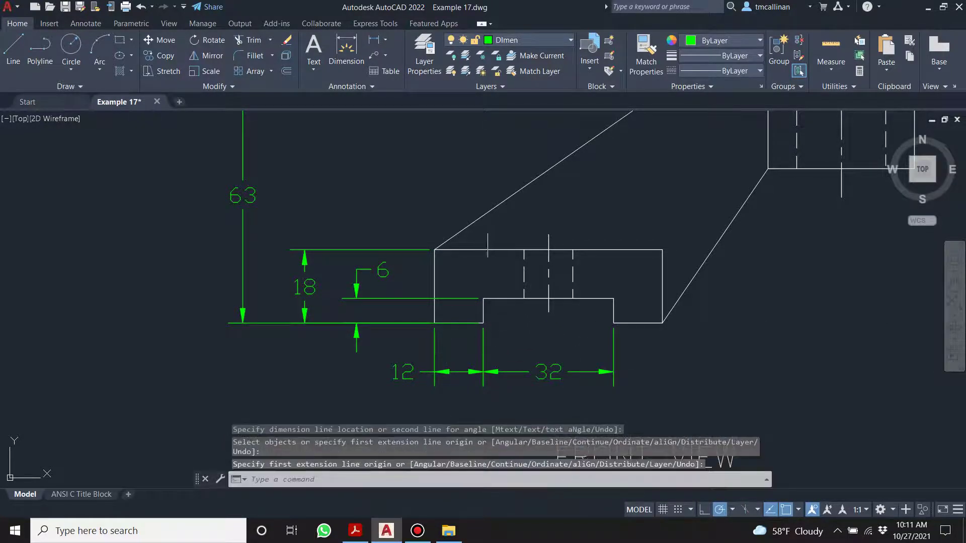
Dimension the height from the base's lower right corner to the underside of the ring in the front view, placed to the right
scroll(487, 231, down, 2)
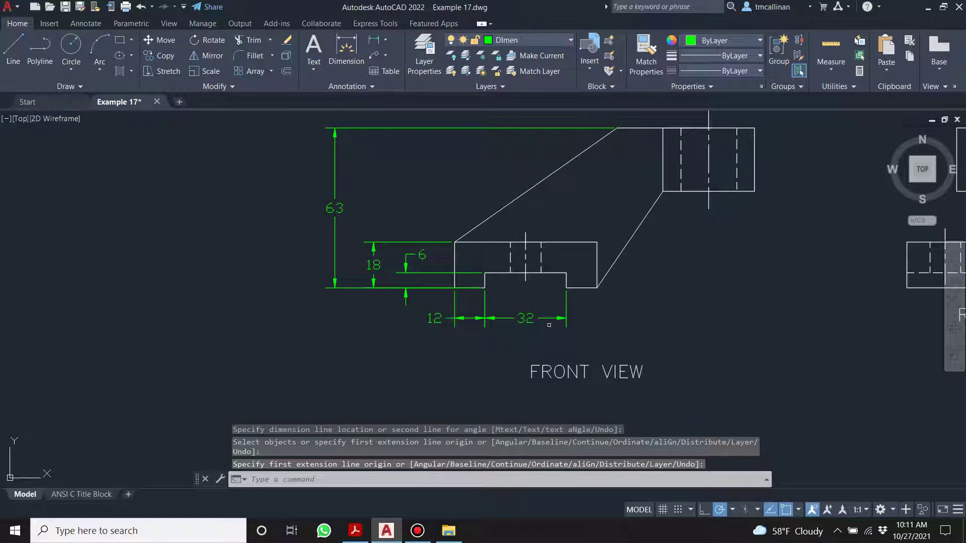
middle_drag(549, 325, 481, 355)
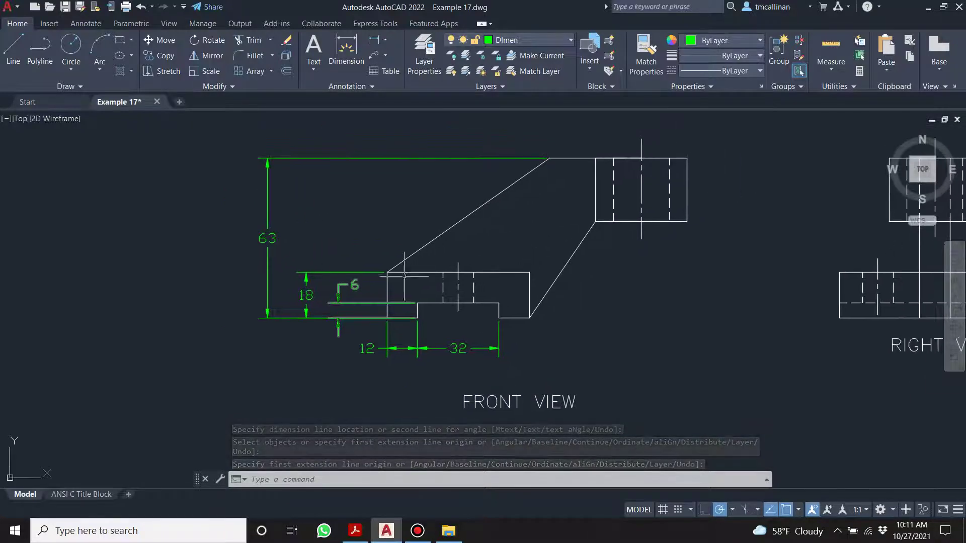
middle_drag(641, 227, 470, 254)
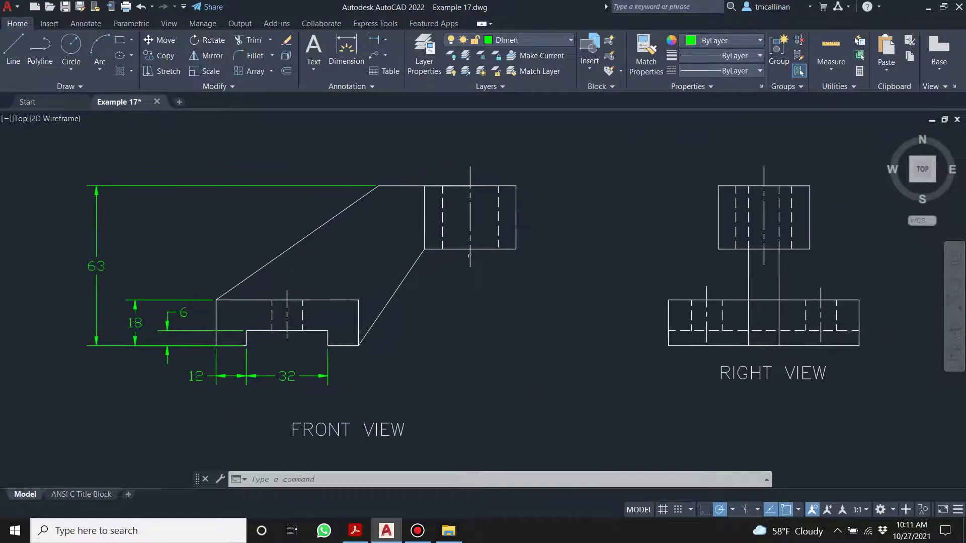
click(347, 48)
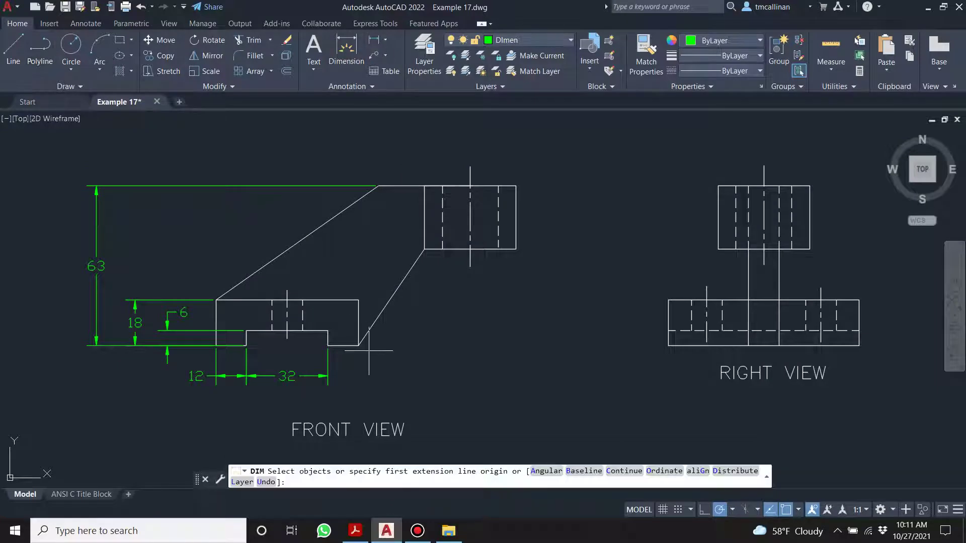
click(359, 346)
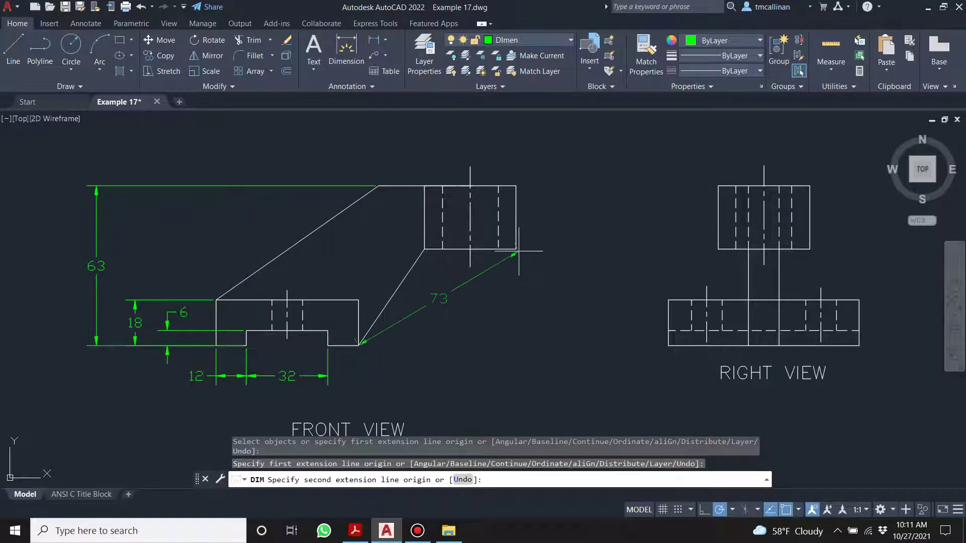
click(516, 249)
click(566, 292)
key(Return)
Examine the dimensioned top and front views for dimensions that are still missing
scroll(347, 267, down, 2)
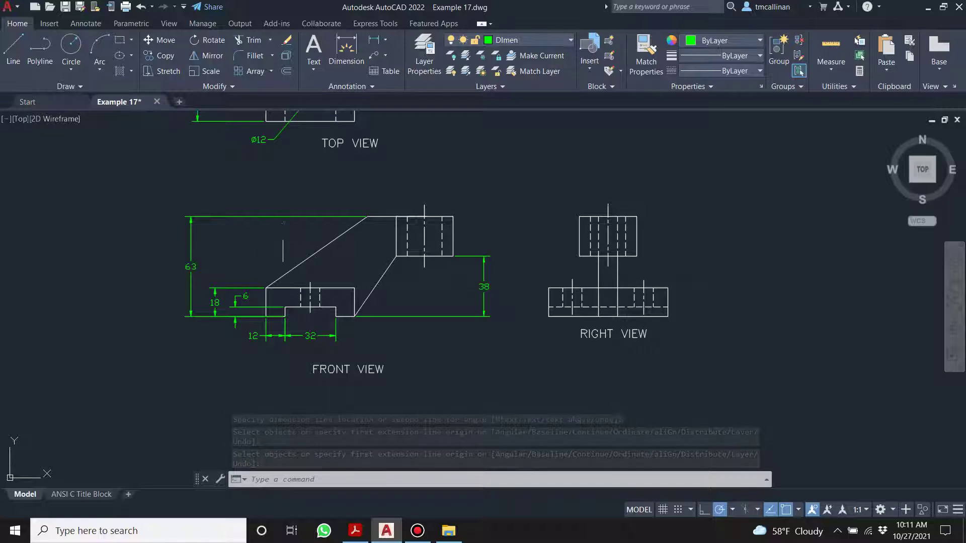
scroll(283, 251, up, 2)
middle_drag(506, 263, 504, 336)
scroll(504, 336, down, 2)
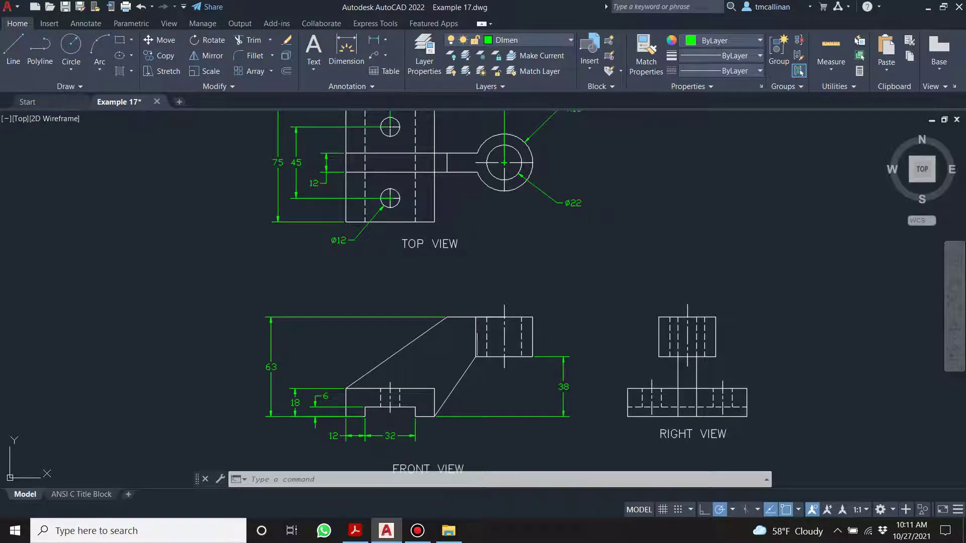
scroll(475, 322, down, 2)
scroll(398, 325, up, 3)
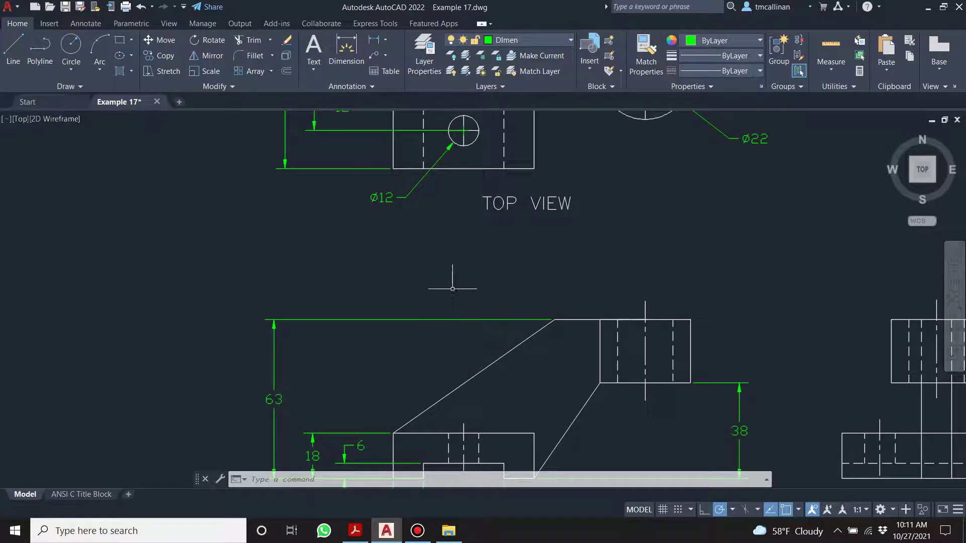
scroll(452, 289, down, 3)
scroll(464, 308, up, 1)
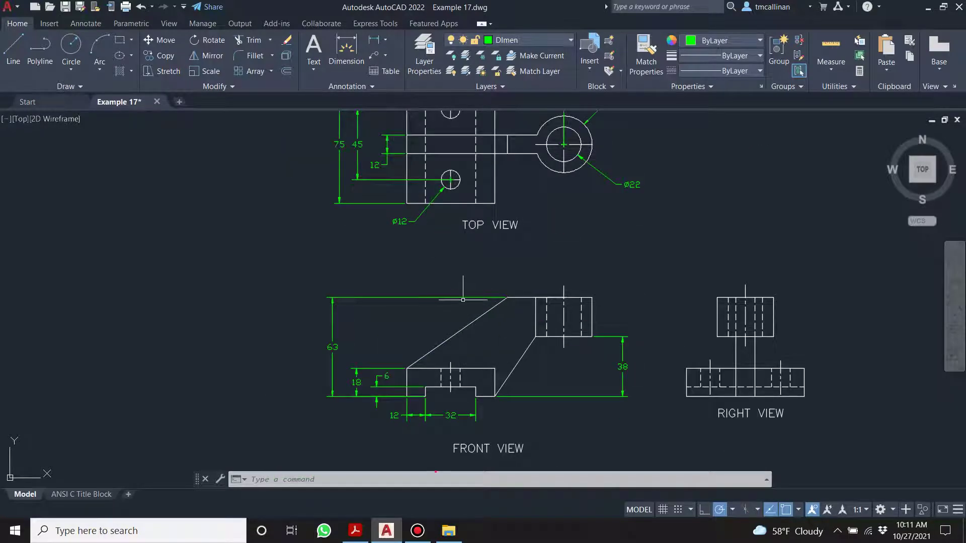
scroll(528, 326, up, 2)
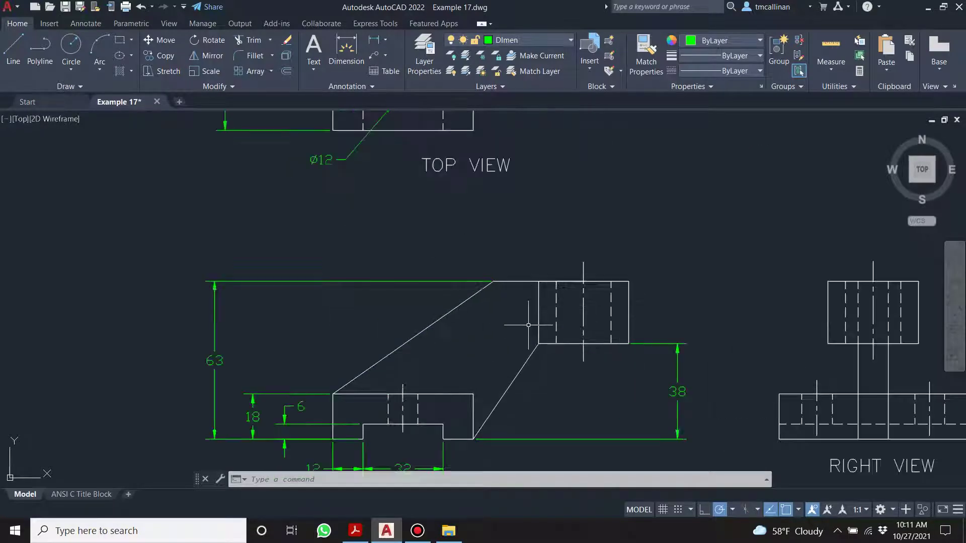
click(631, 302)
click(627, 313)
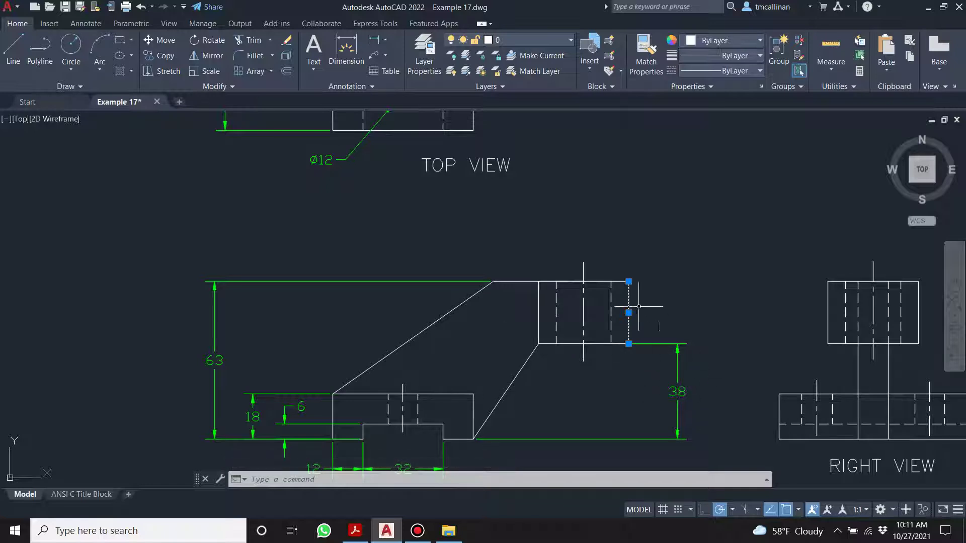
key(Escape)
key(Escape)
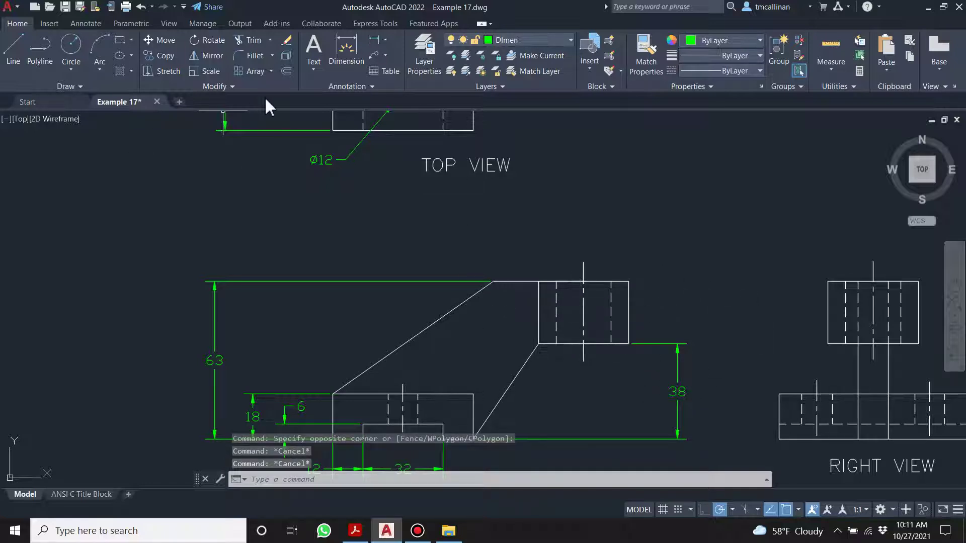
Dimension the height of the cylindrical boss in the front view, placing it in line above the 38 dimension
click(346, 47)
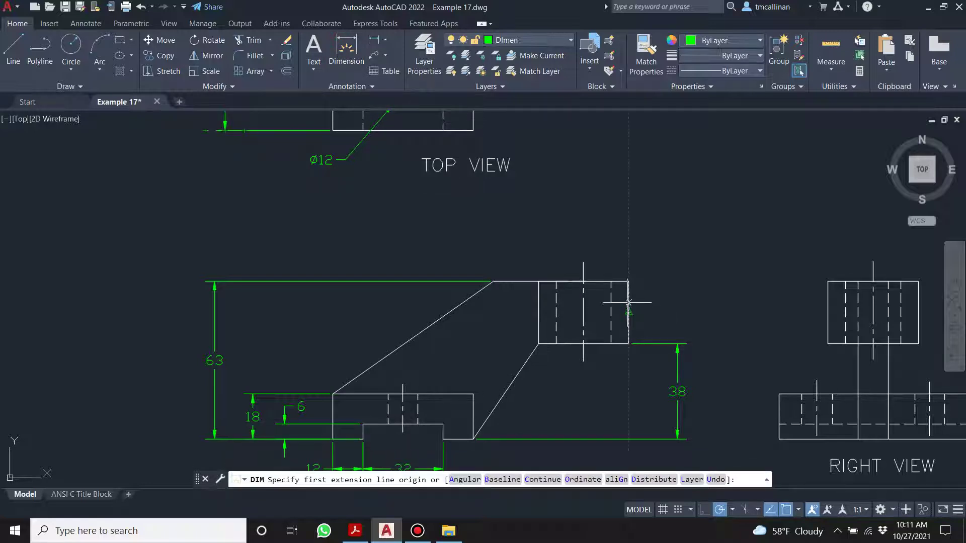
click(629, 302)
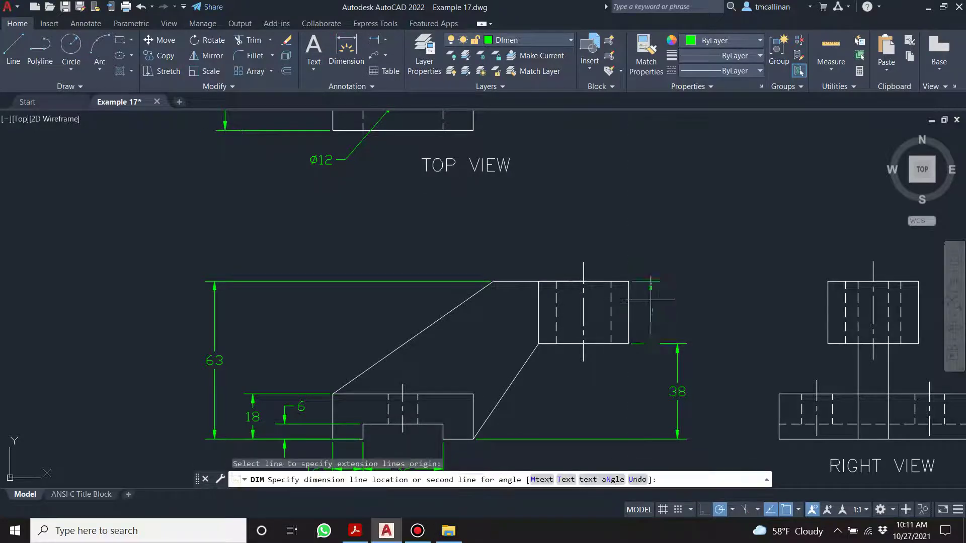
click(678, 299)
click(669, 220)
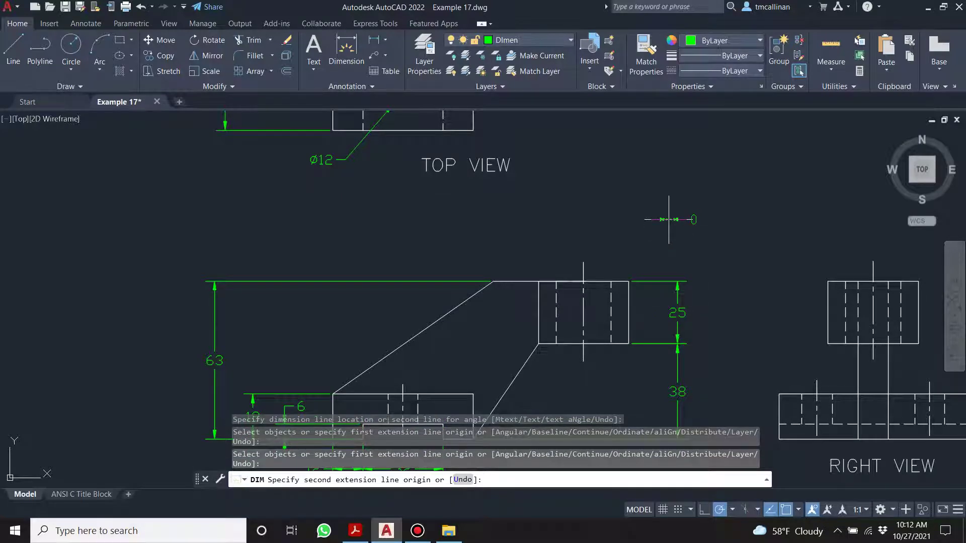
key(Escape)
key(Escape)
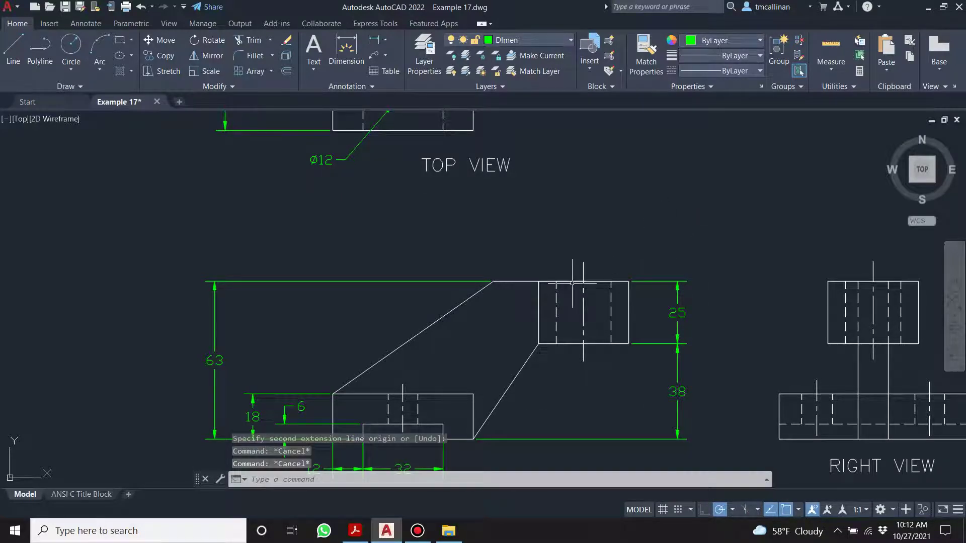
Save the Example 17 drawing
scroll(572, 284, down, 2)
middle_drag(428, 326, 452, 346)
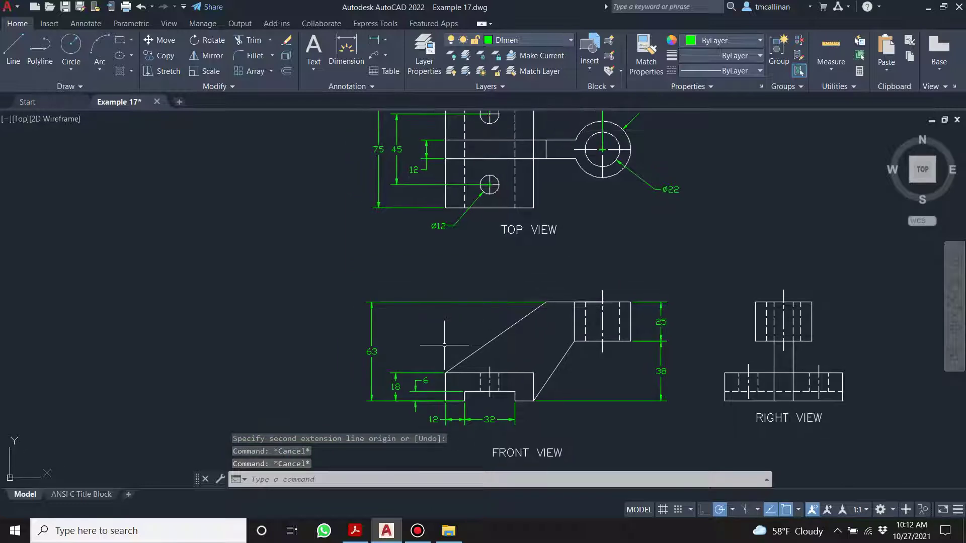
middle_drag(457, 280, 469, 337)
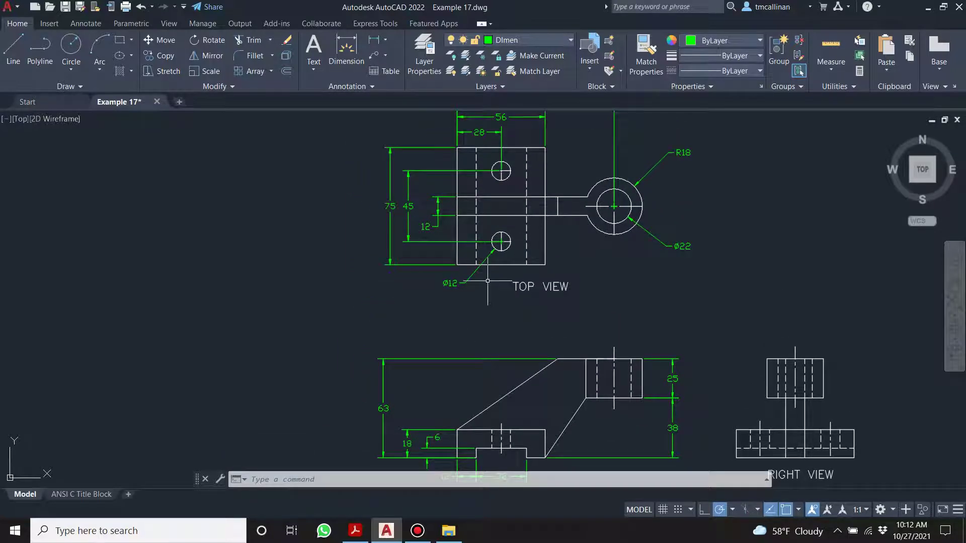
click(450, 283)
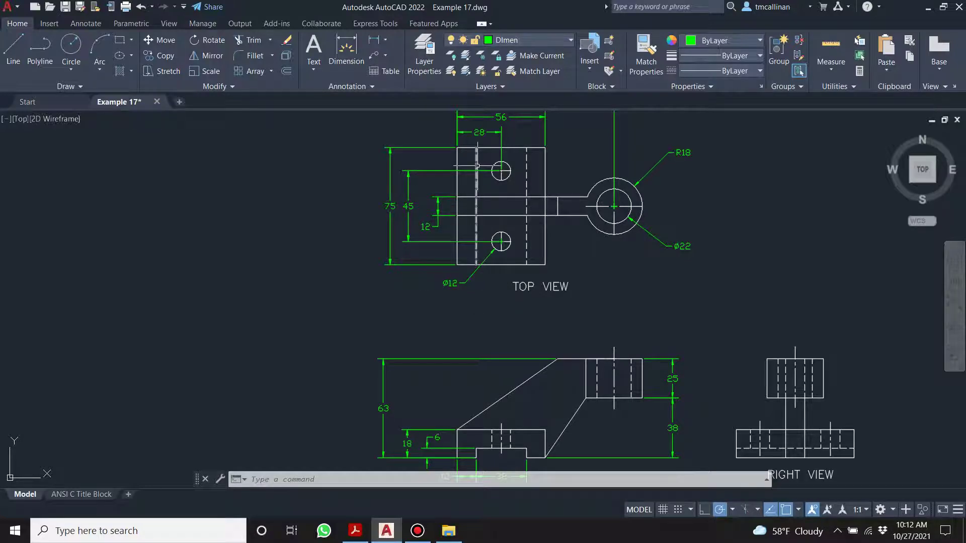
scroll(612, 238, down, 3)
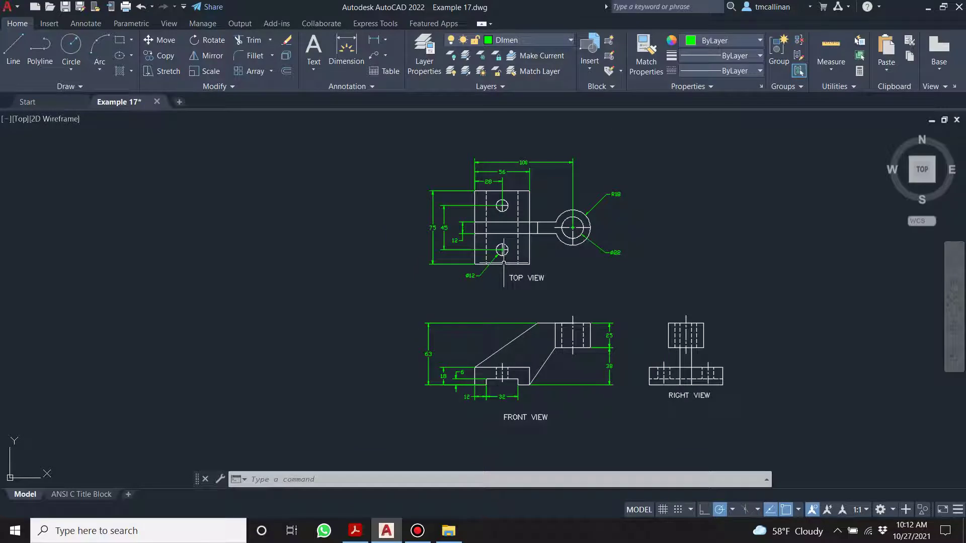
click(68, 7)
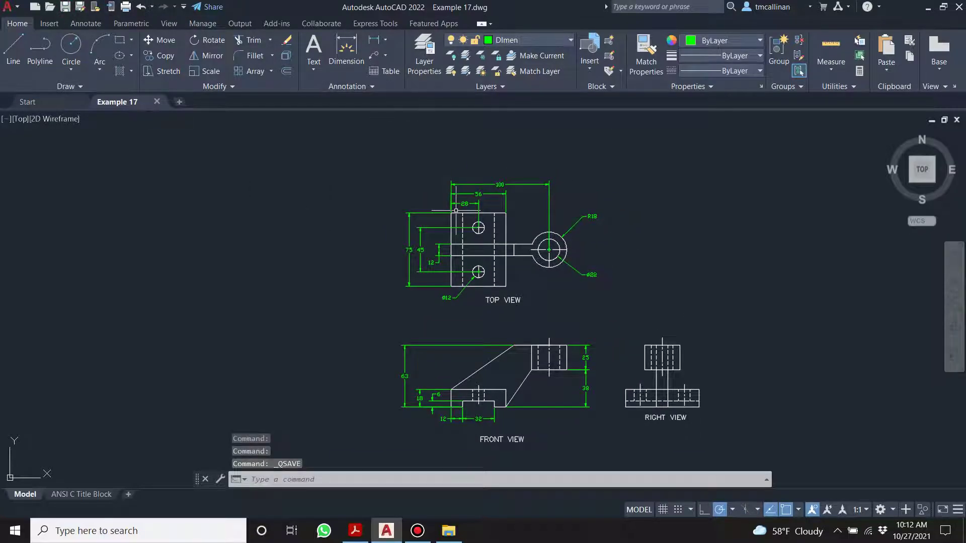
Move the RIGHT VIEW label straight down to line up with the FRONT VIEW label
scroll(615, 334, down, 1)
scroll(625, 281, up, 3)
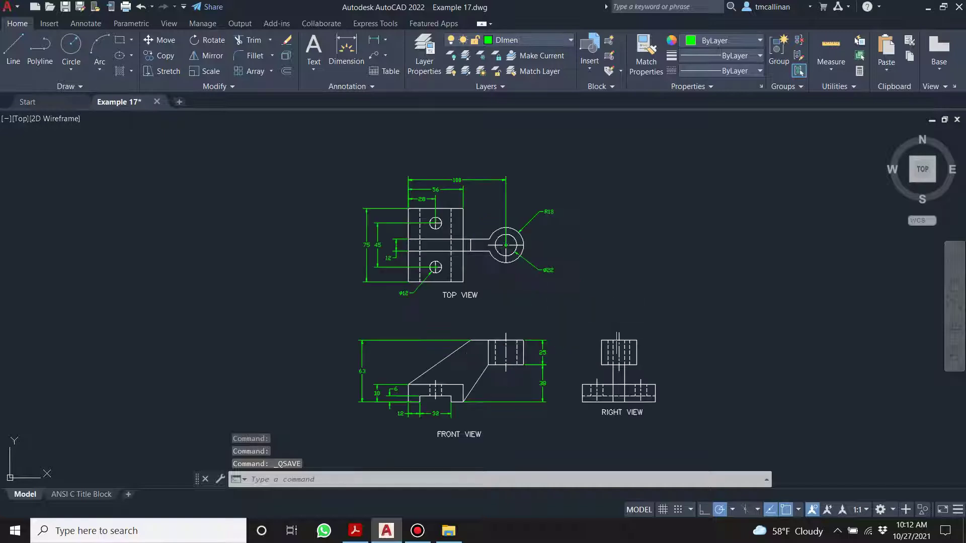
mouse_move(633, 412)
mouse_down()
mouse_move(618, 430)
mouse_move(606, 395)
mouse_up()
click(596, 389)
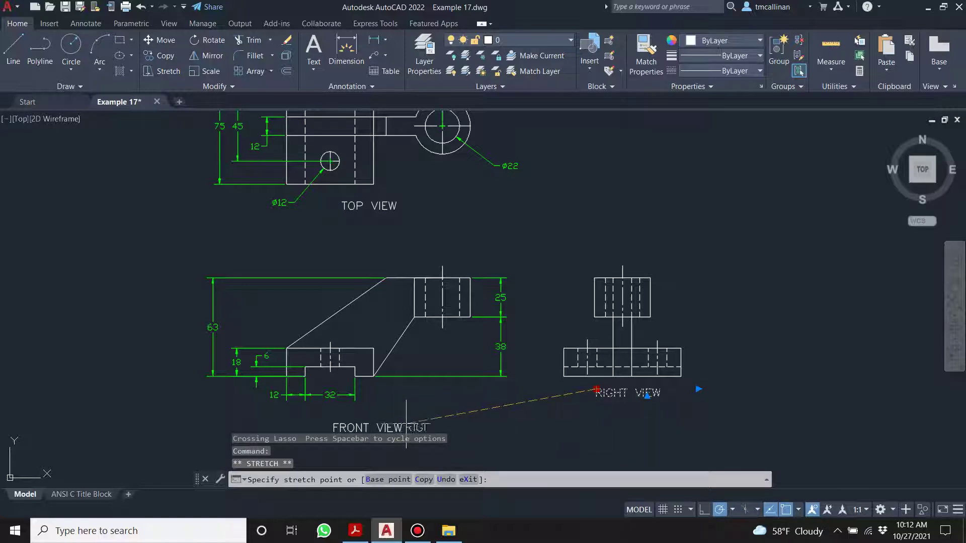
click(597, 422)
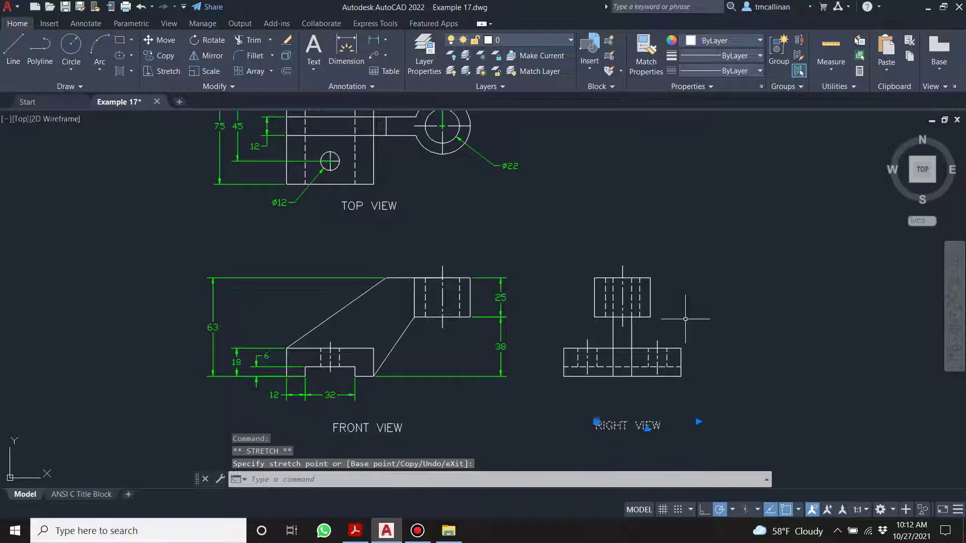
key(Escape)
key(Escape)
key(Escape)
Examine the top, front and right views and their dimensions for completeness
scroll(682, 280, down, 3)
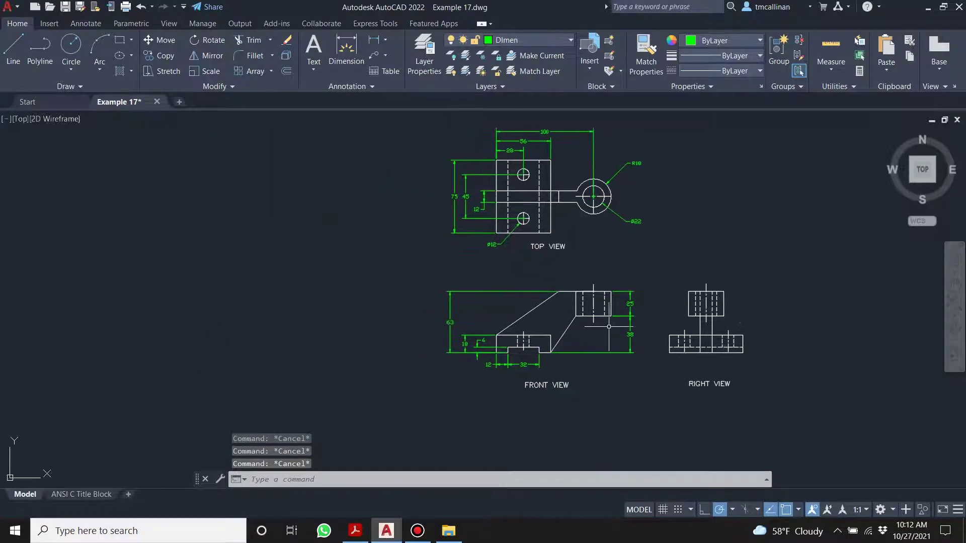
scroll(609, 326, up, 2)
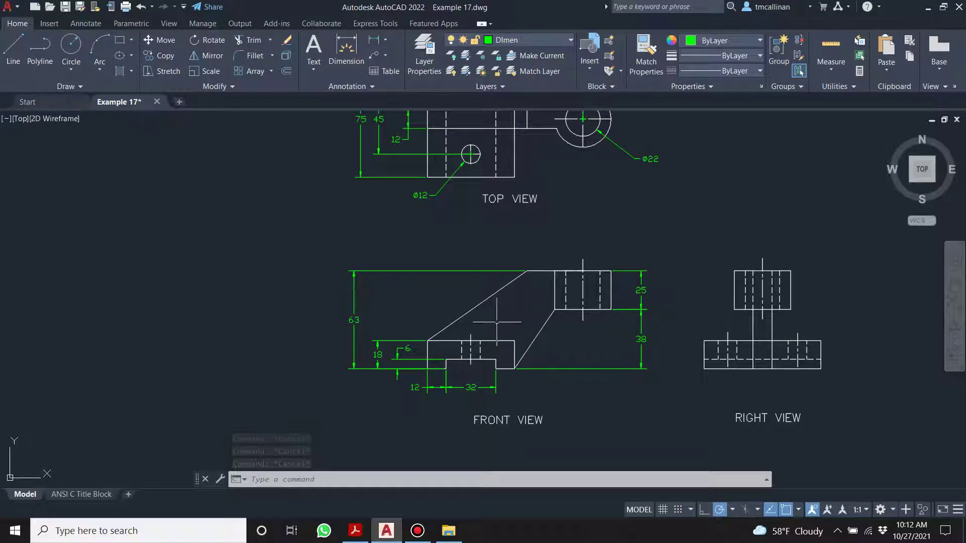
scroll(562, 252, down, 2)
scroll(540, 219, up, 2)
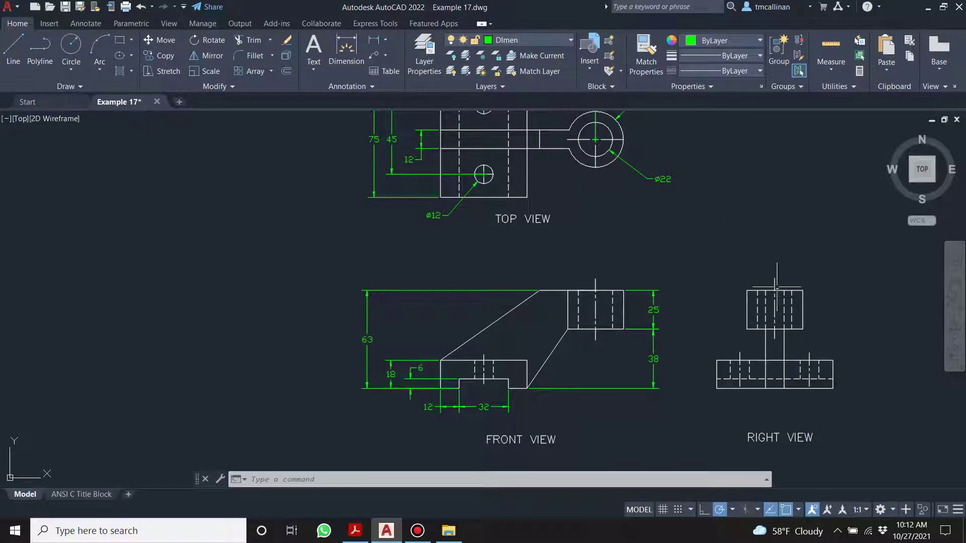
scroll(777, 322, up, 2)
scroll(782, 314, down, 2)
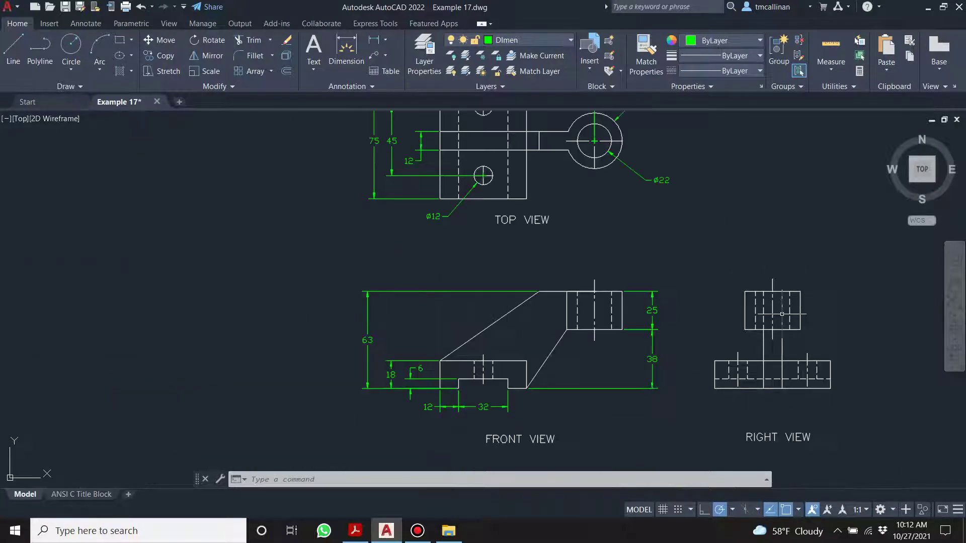
scroll(718, 269, down, 2)
scroll(728, 273, up, 2)
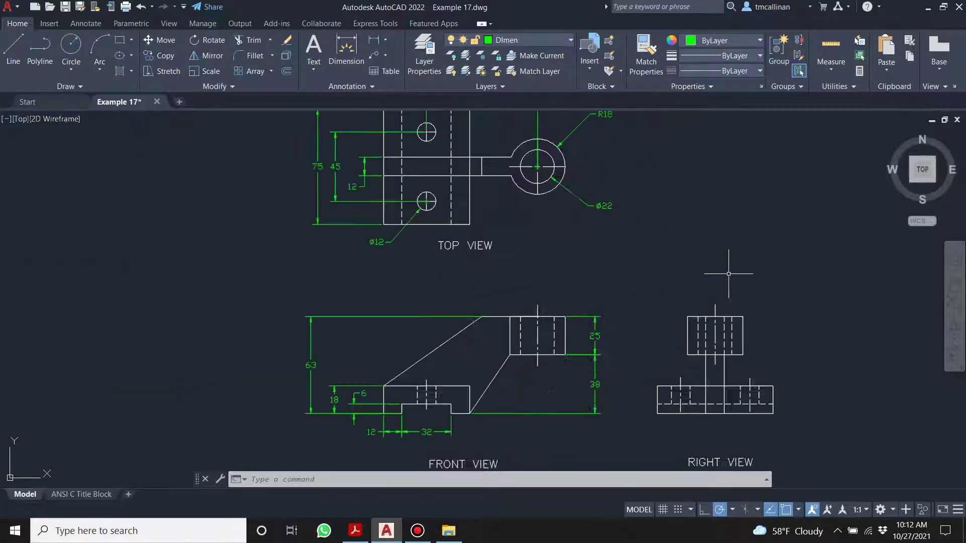
scroll(729, 274, down, 2)
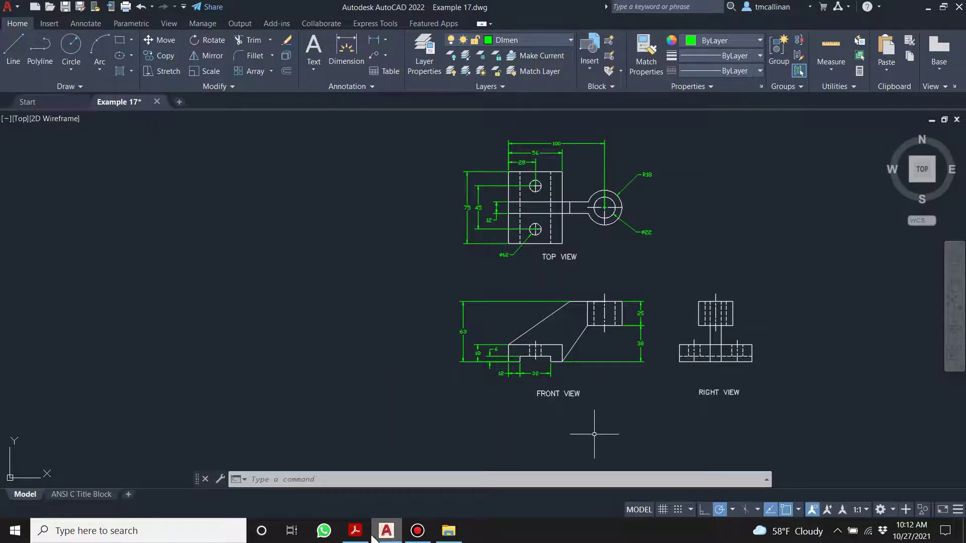
Switch to Acrobat and look over the Example 17 and Example 18 exercises in the AutoCAD Exercises REV B PDF
click(359, 532)
scroll(513, 452, down, 10)
scroll(513, 453, up, 10)
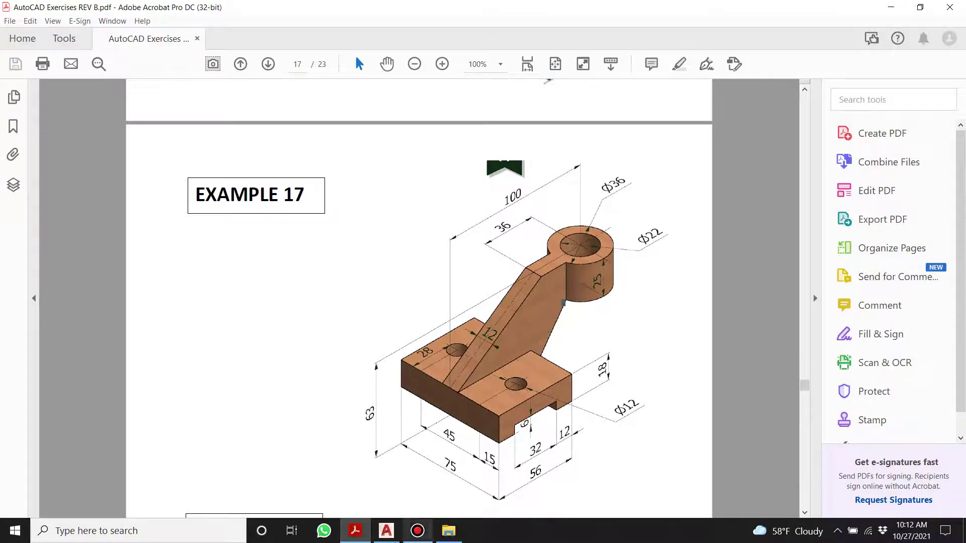
click(386, 530)
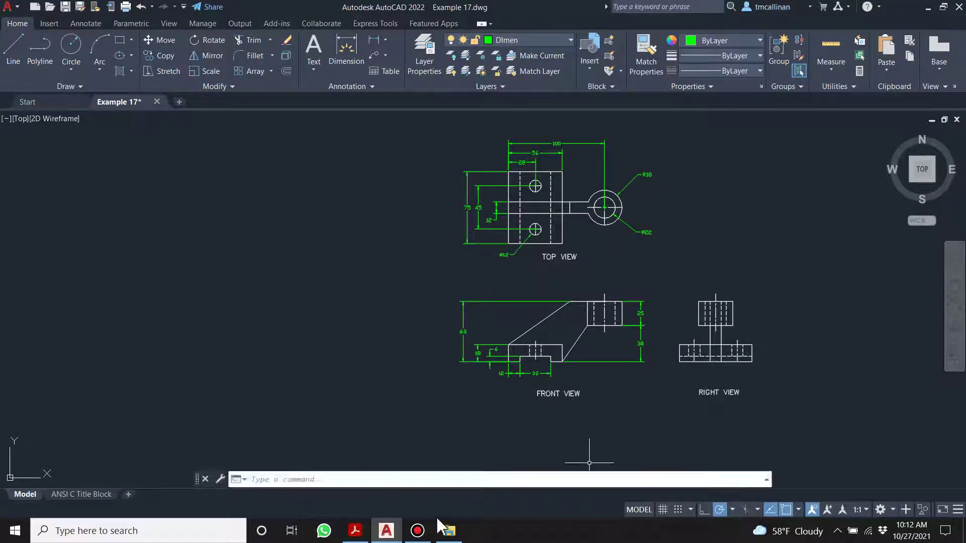
click(355, 531)
scroll(500, 352, down, 8)
scroll(500, 350, down, 5)
scroll(501, 347, up, 3)
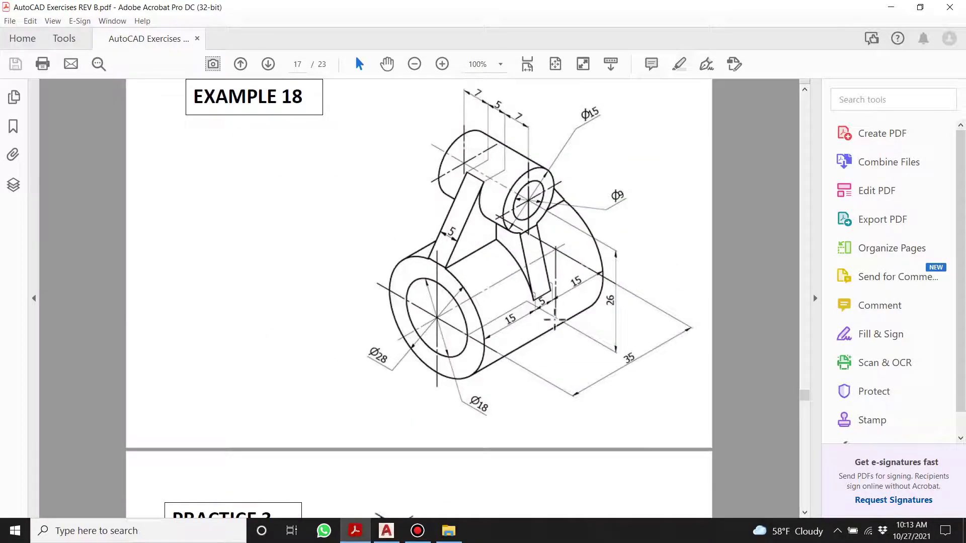
scroll(562, 291, up, 7)
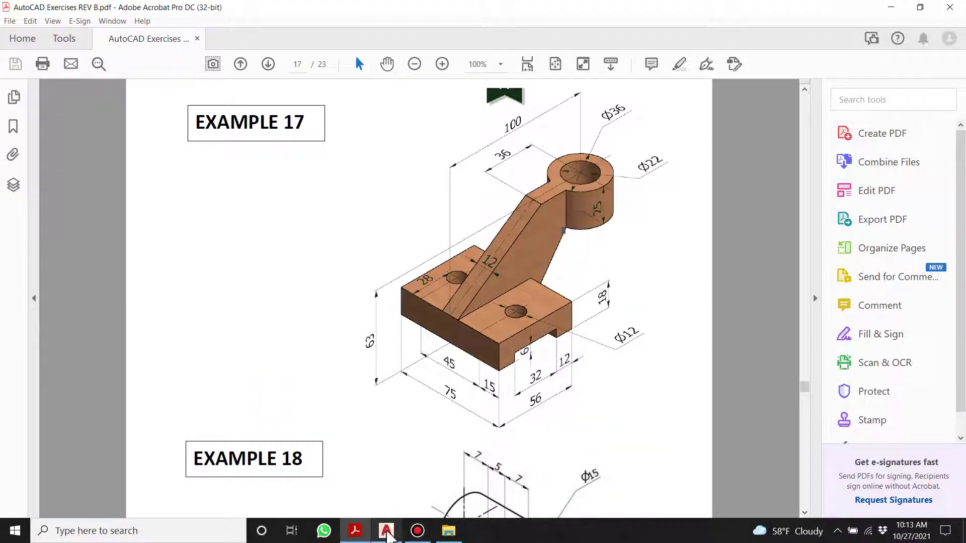
Return to AutoCAD and save the Example 17 drawing with the realigned view label
click(387, 531)
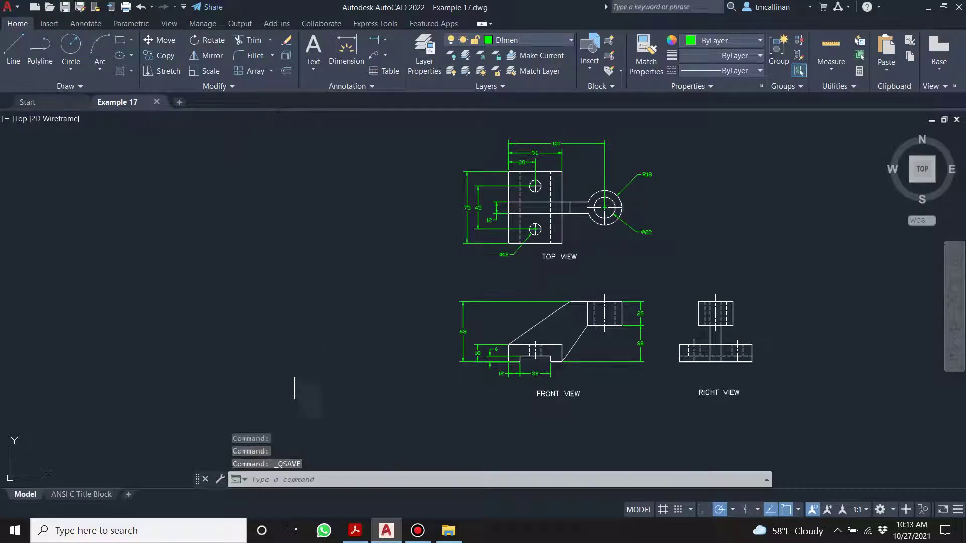
click(355, 531)
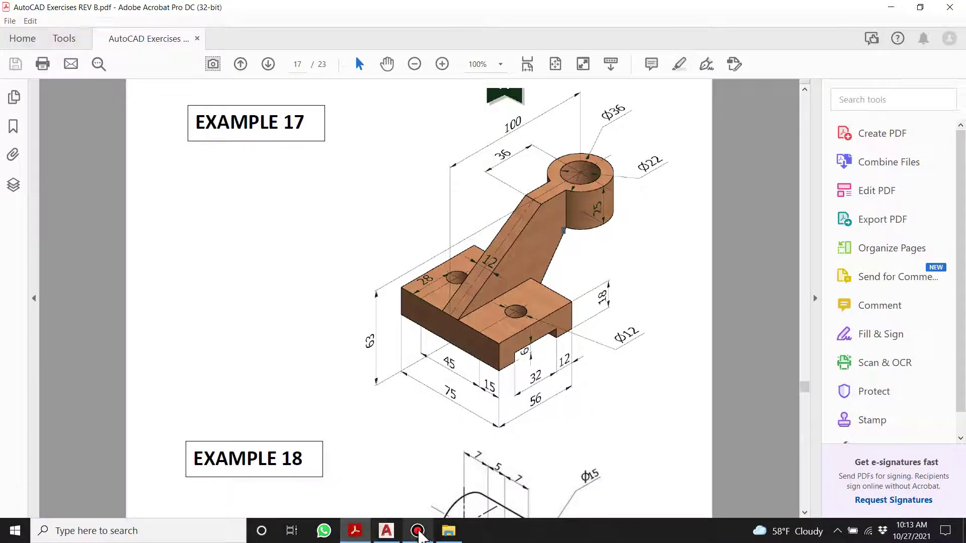
click(417, 530)
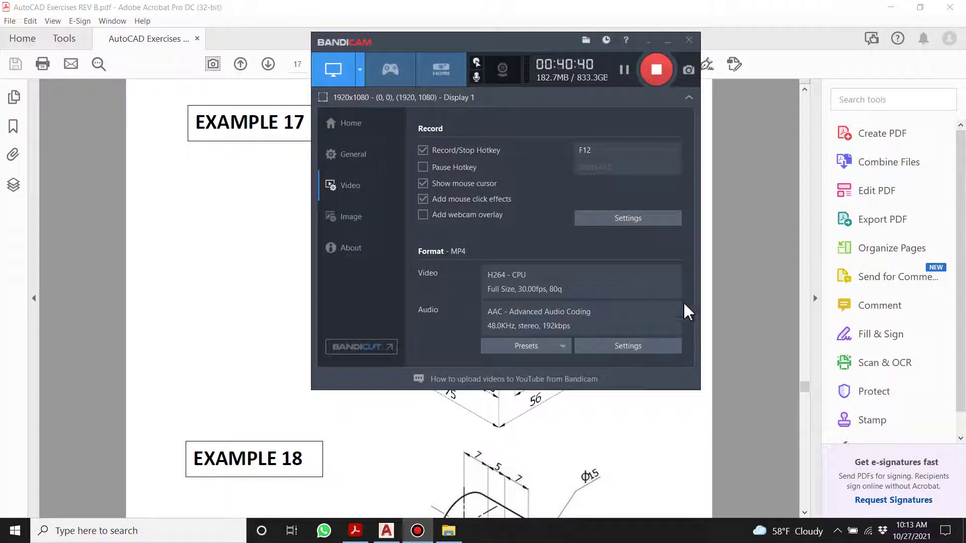
click(656, 70)
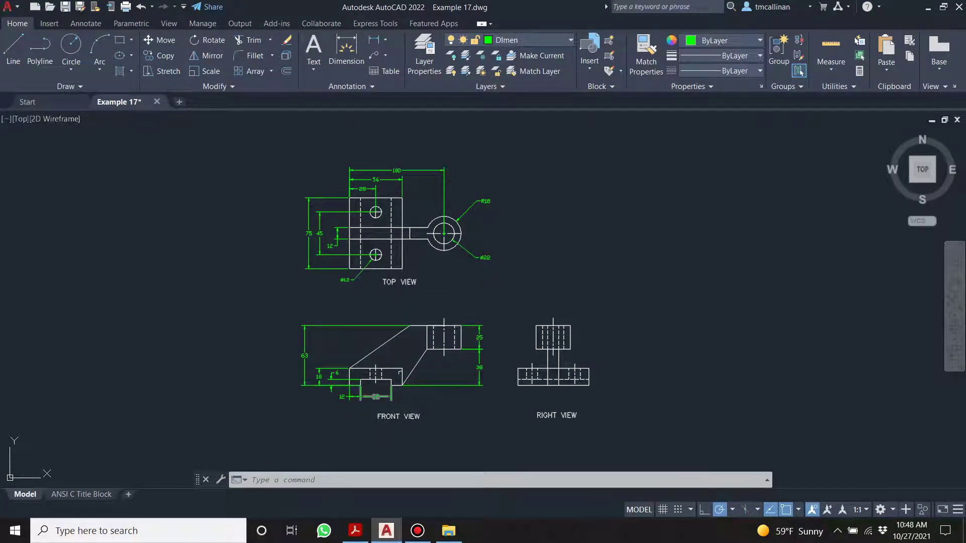
mouse_move(517, 381)
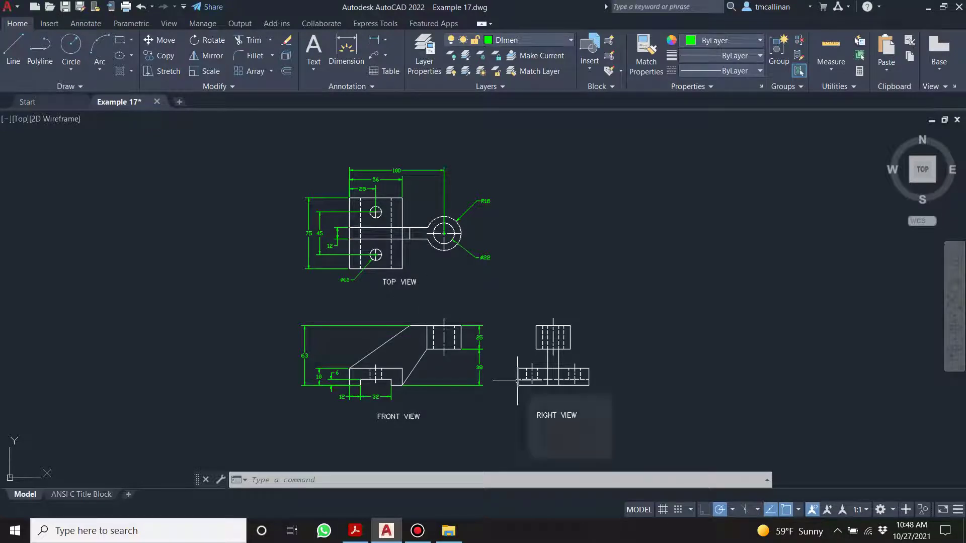
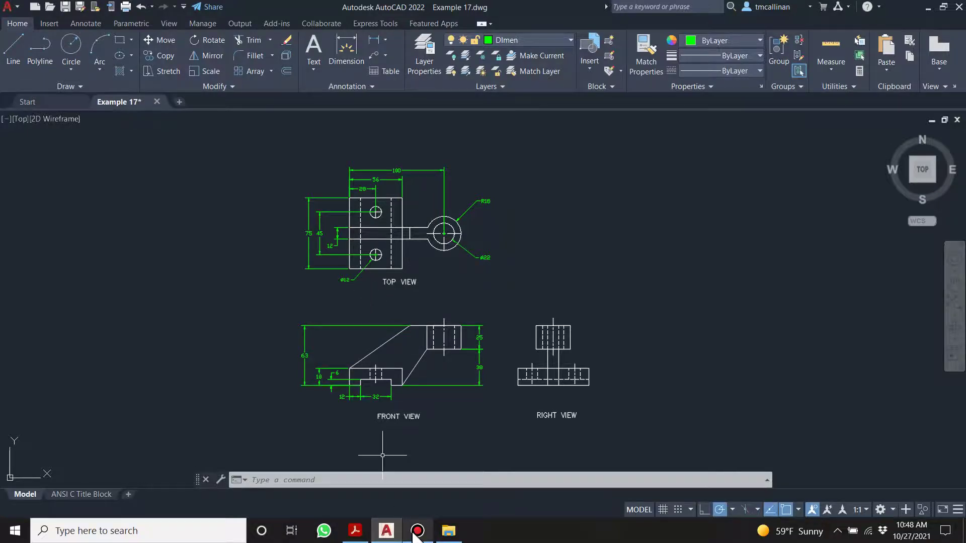
Switch to Acrobat and examine the base of the Example 17 part in the isometric figure
click(356, 532)
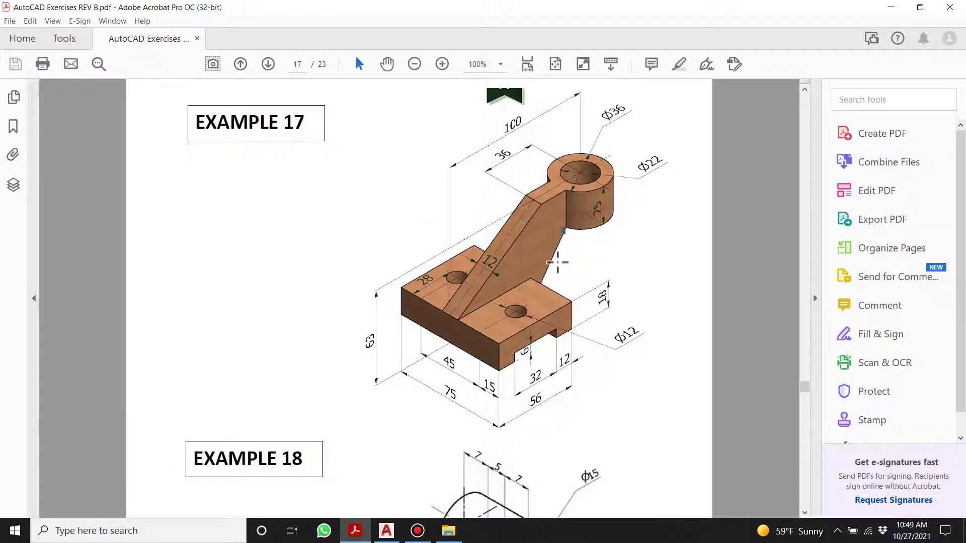
click(600, 379)
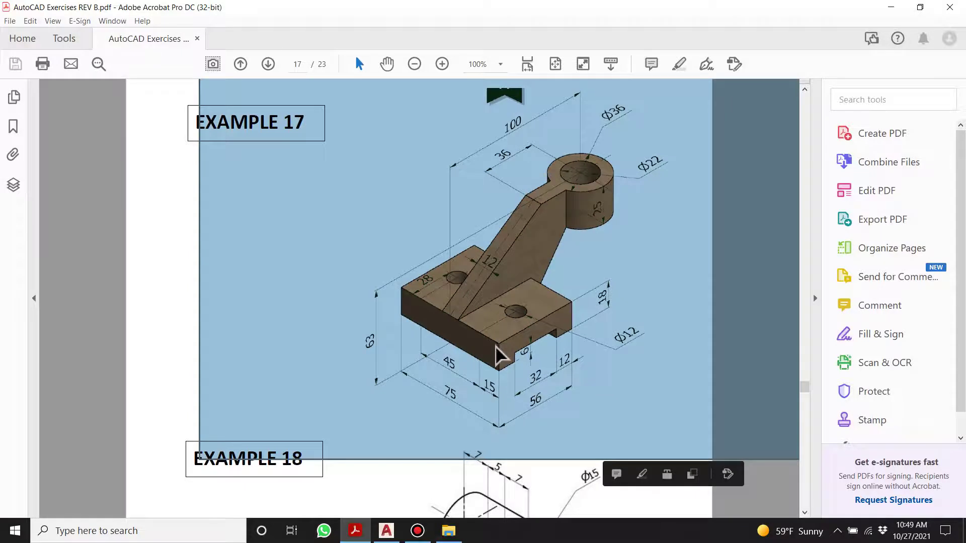
click(502, 356)
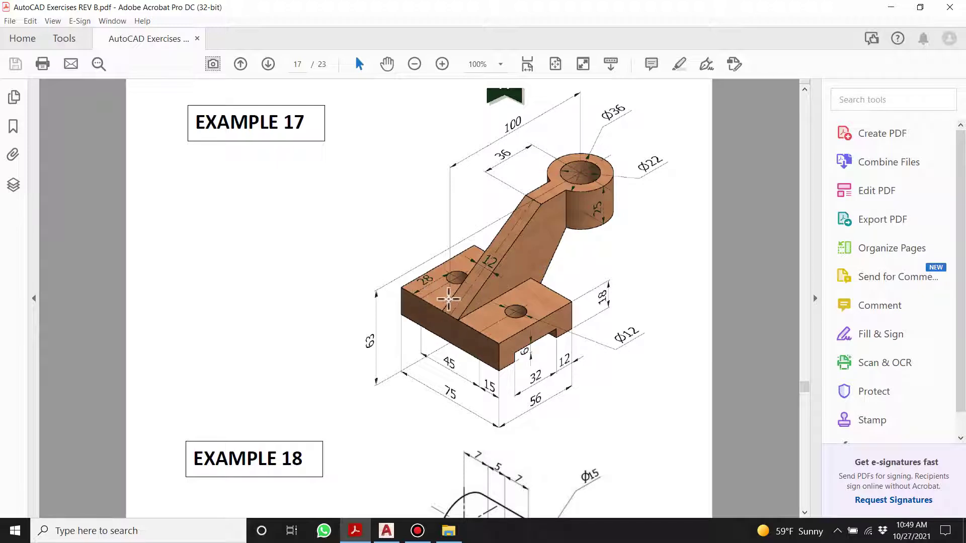
mouse_move(385, 538)
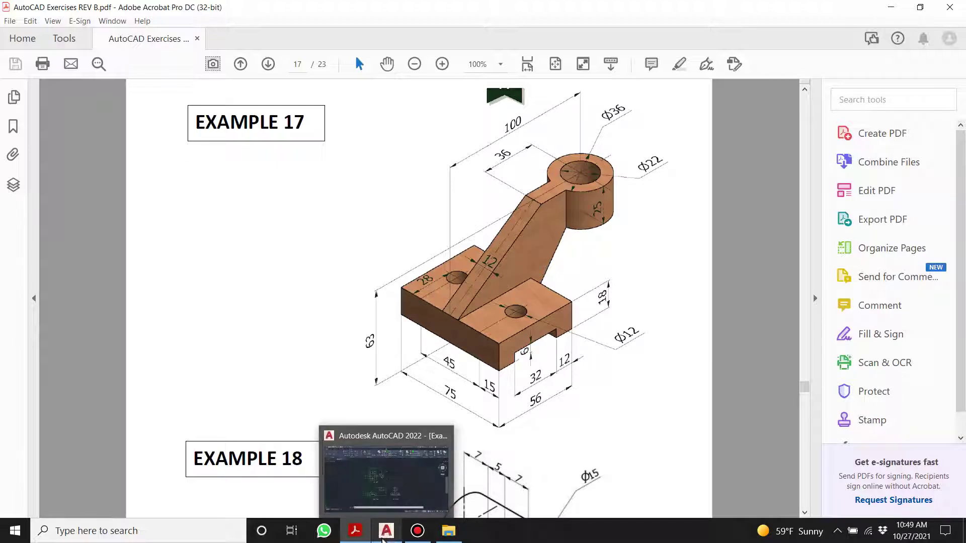
Switch back to AutoCAD and bring the base of the Example 17 front view into close view
click(387, 531)
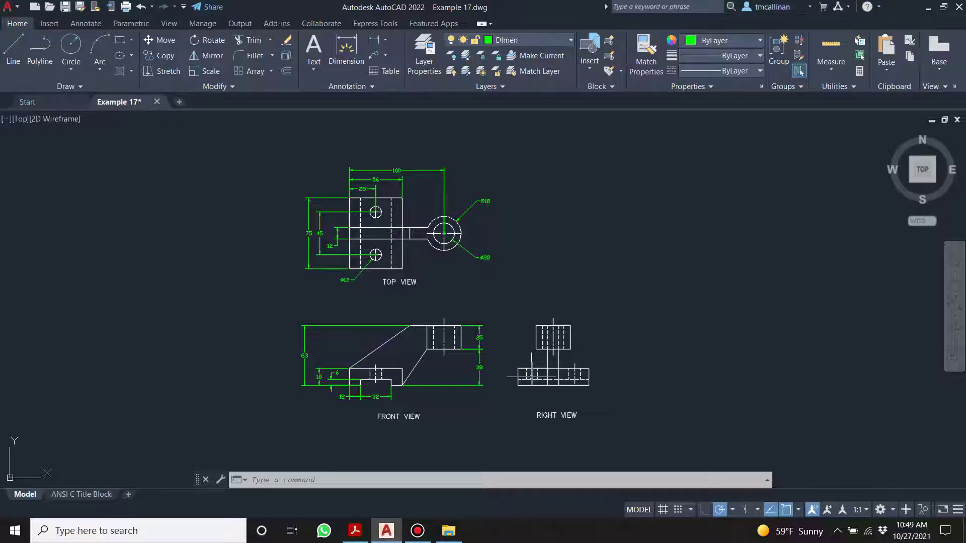
scroll(599, 222, up, 2)
scroll(586, 242, down, 4)
scroll(361, 271, up, 5)
key(Escape)
key(Escape)
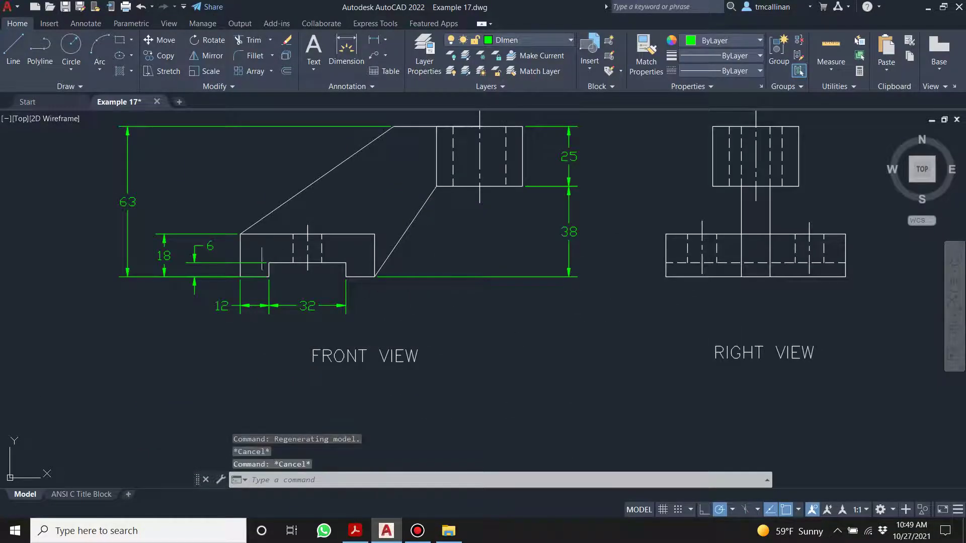
click(227, 222)
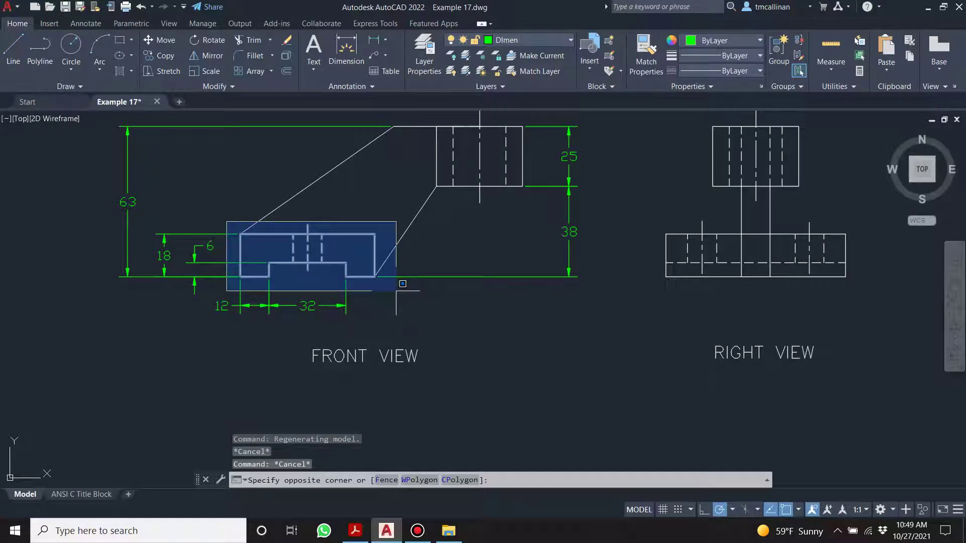
click(396, 290)
key(Escape)
key(Escape)
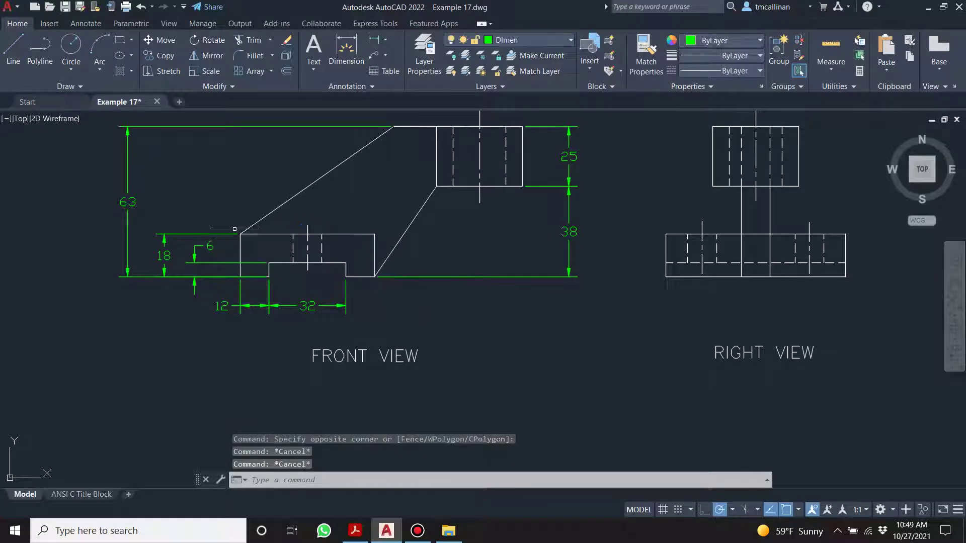
Copy the front view's base outline with its hole lines and centerline, and paste it in the empty space right of the top view
click(228, 217)
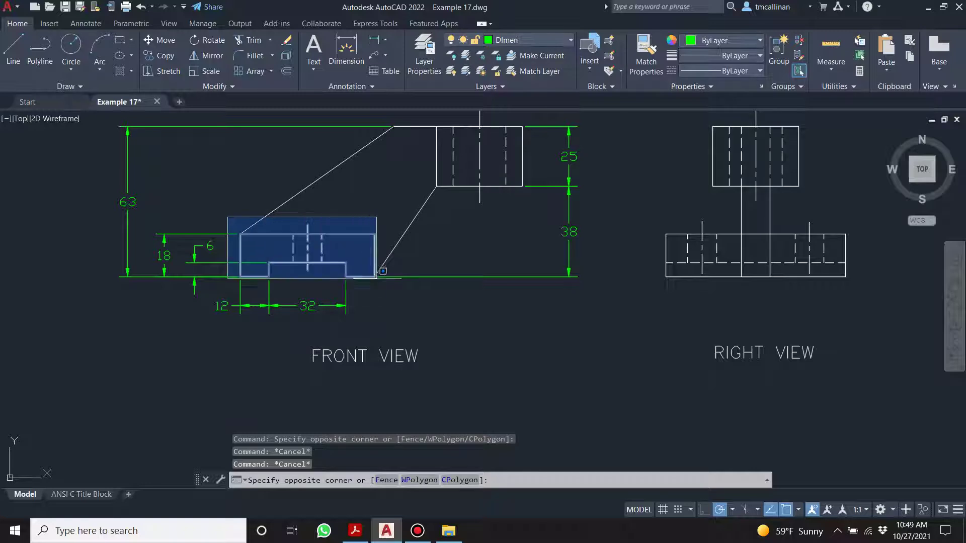
click(392, 290)
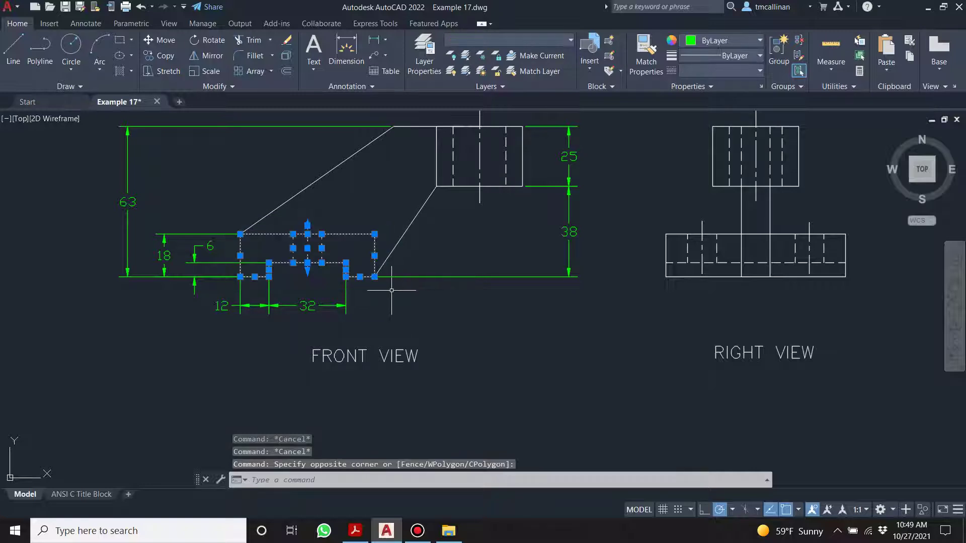
key(ctrl+c)
scroll(394, 276, down, 4)
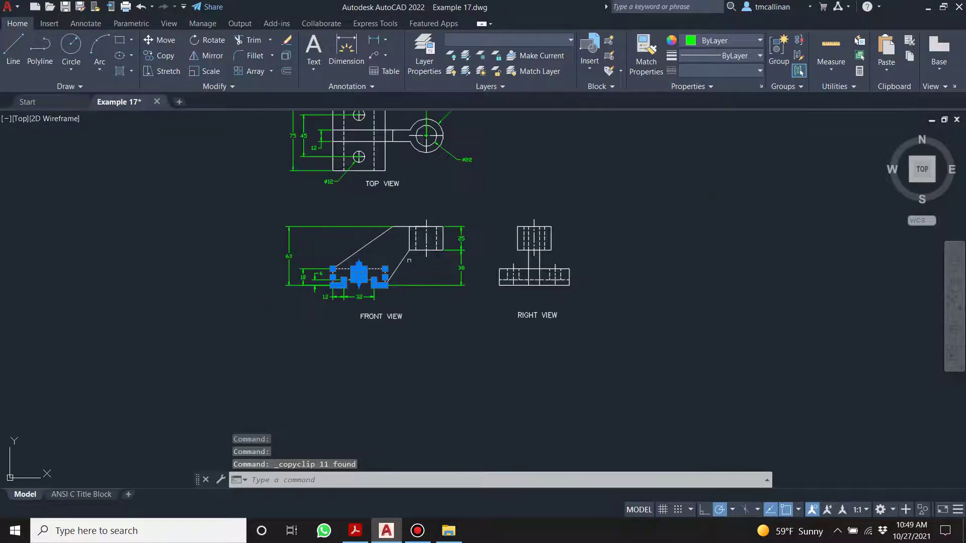
middle_drag(550, 210, 384, 286)
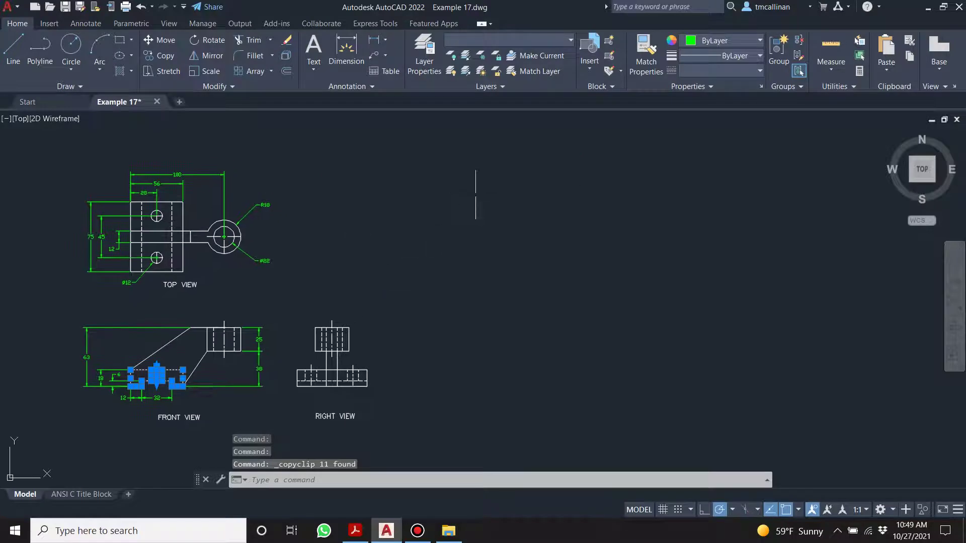
click(476, 194)
key(Escape)
key(ctrl+v)
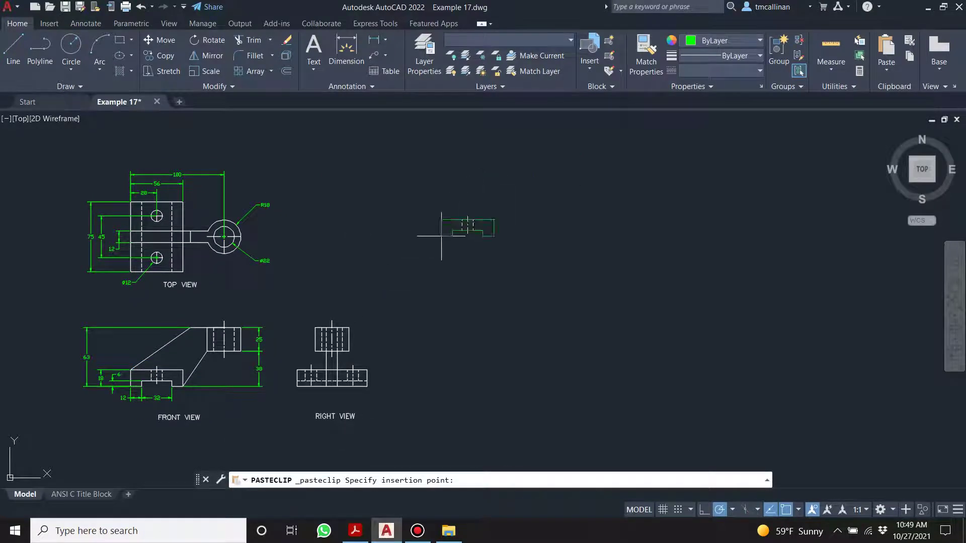
click(450, 224)
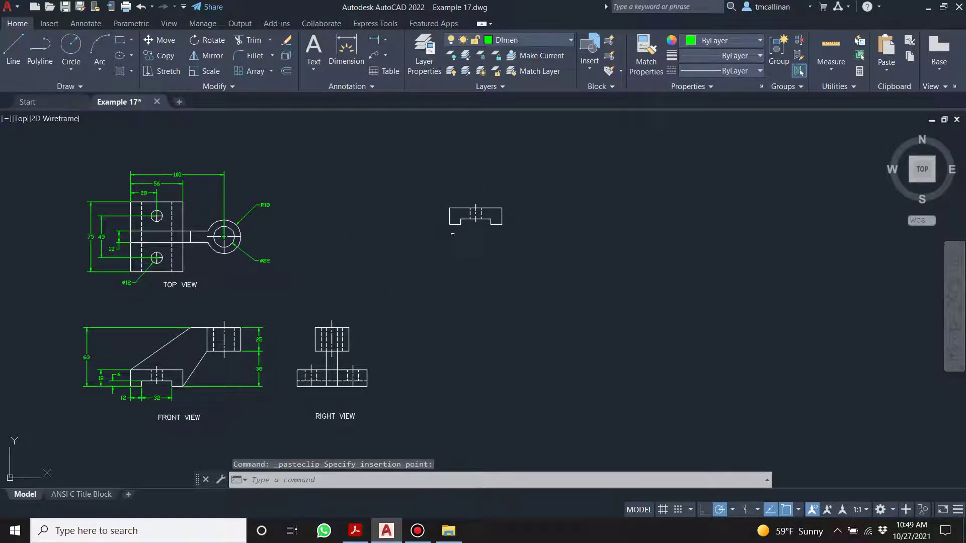
key(Escape)
key(Escape)
Create a new layer named 3D and set its color to white
click(527, 45)
click(432, 46)
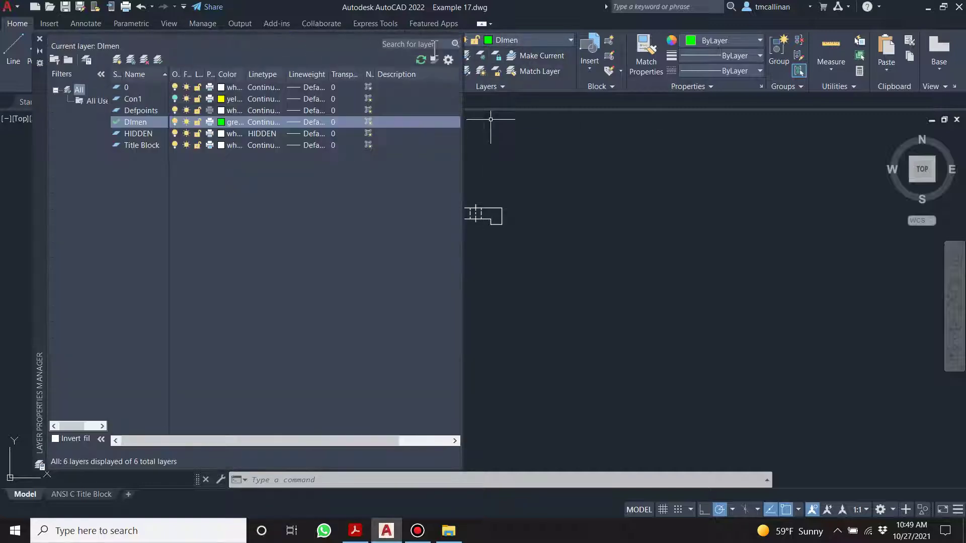
right_click(160, 187)
click(168, 217)
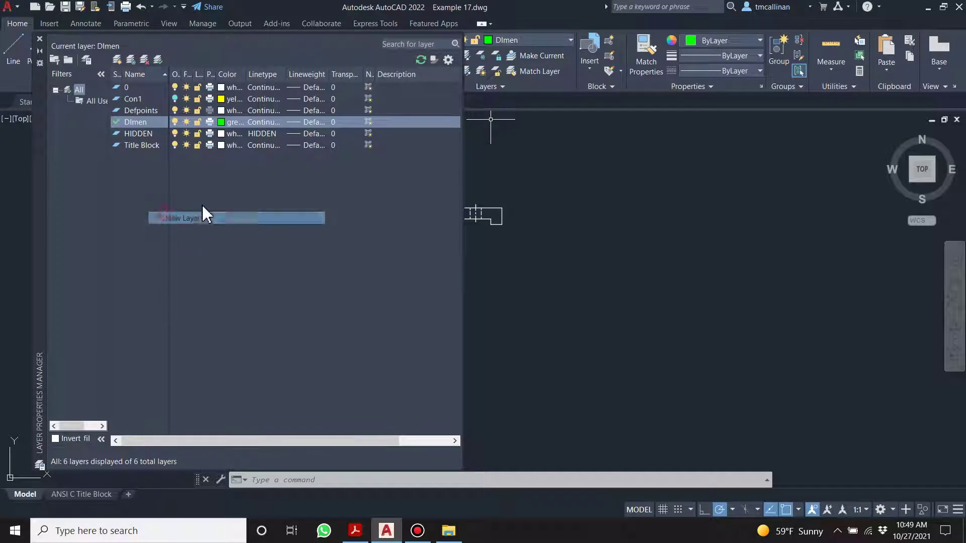
text(3D)
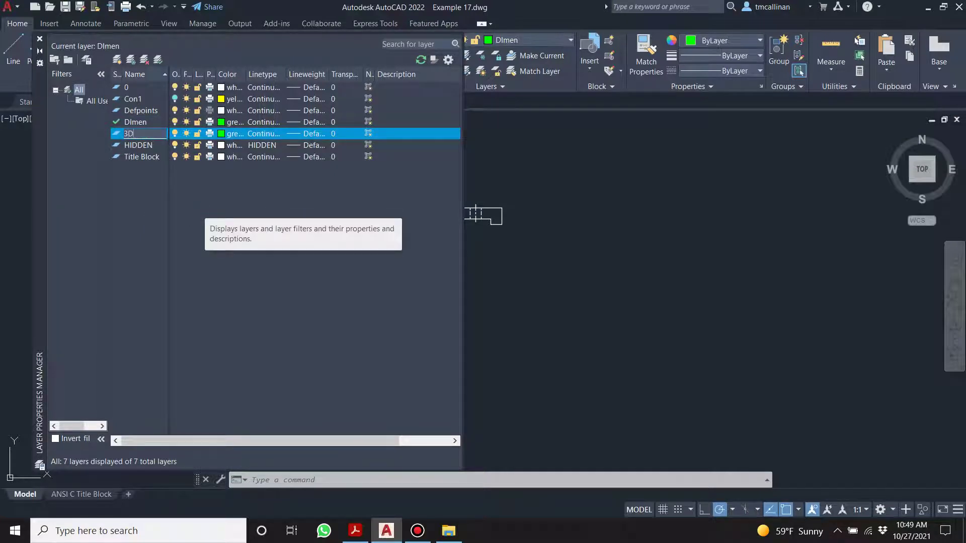
key(Return)
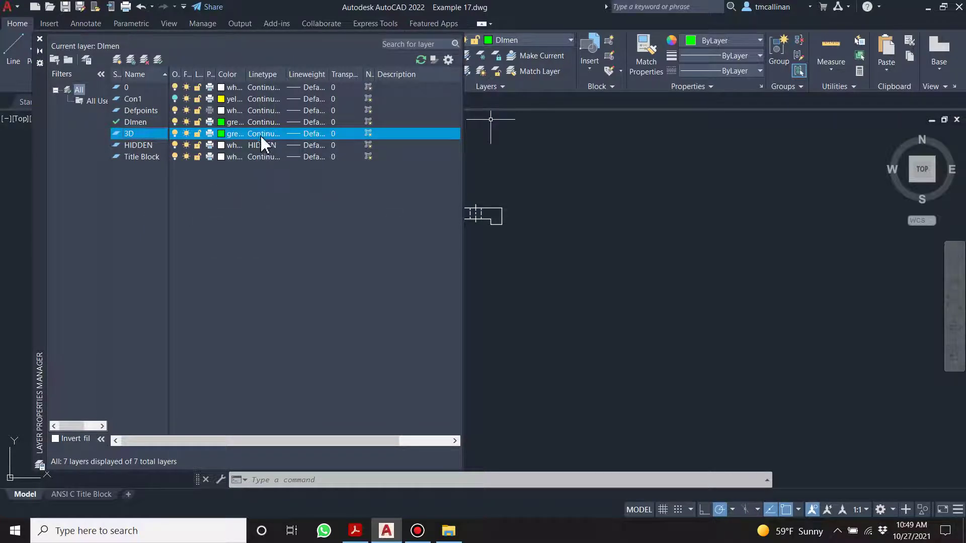
click(235, 135)
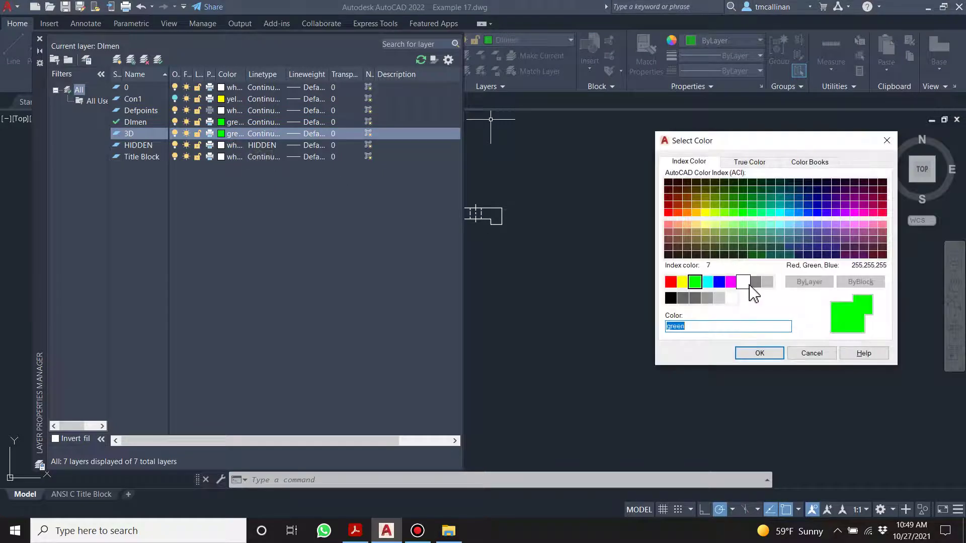
click(743, 282)
click(755, 352)
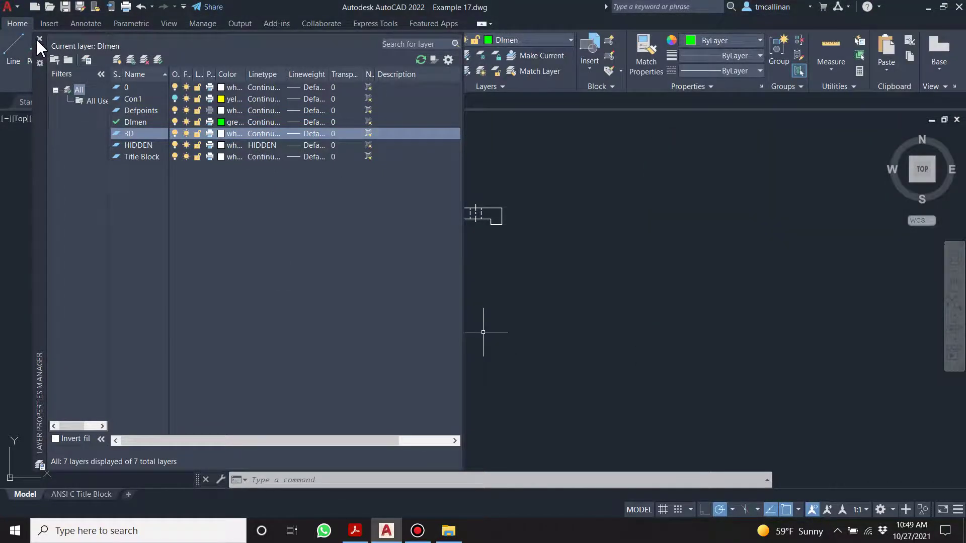
click(40, 38)
key(Escape)
key(Escape)
Move all the lines of the pasted base copy onto the 3D layer
click(422, 182)
click(551, 274)
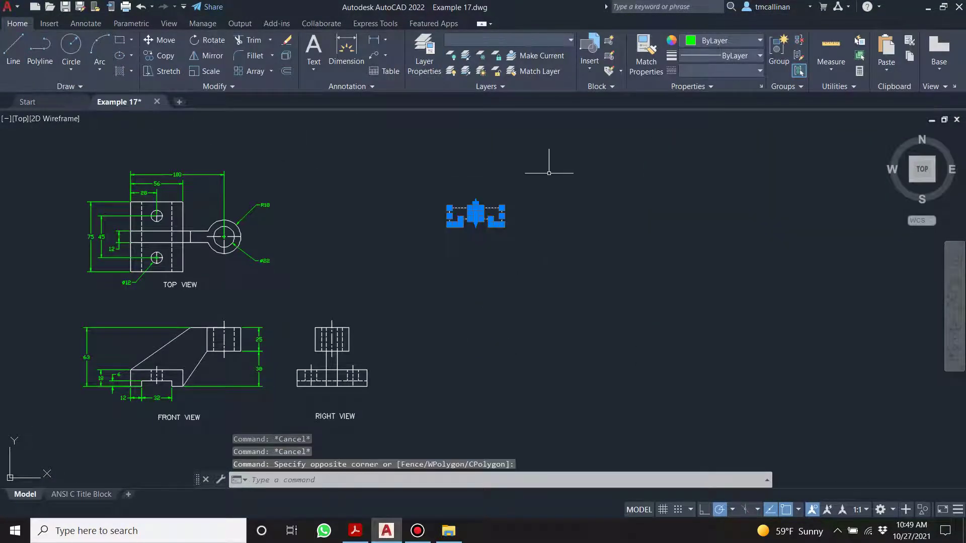
click(533, 40)
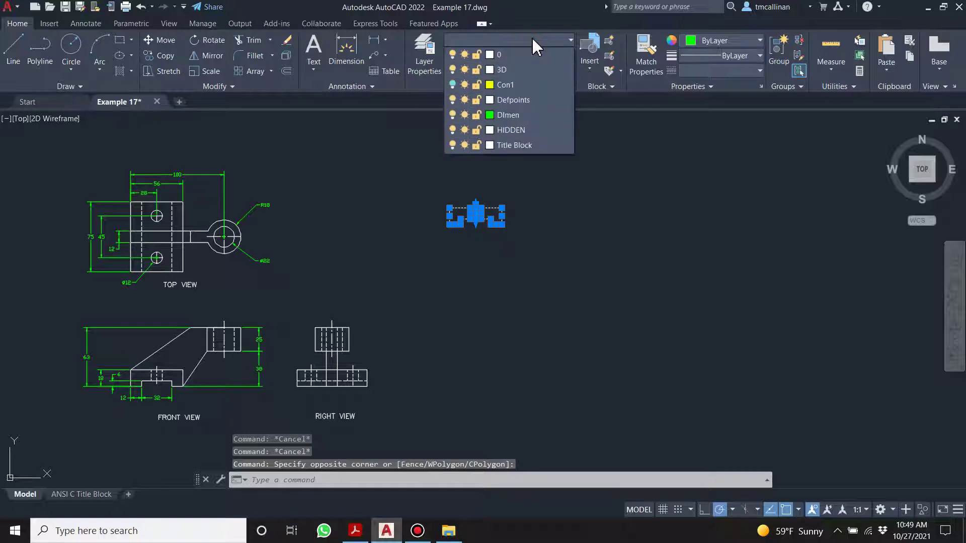
click(523, 70)
key(Escape)
key(Escape)
Delete the two hole lines and the centerline from the pasted base copy
scroll(495, 235, up, 5)
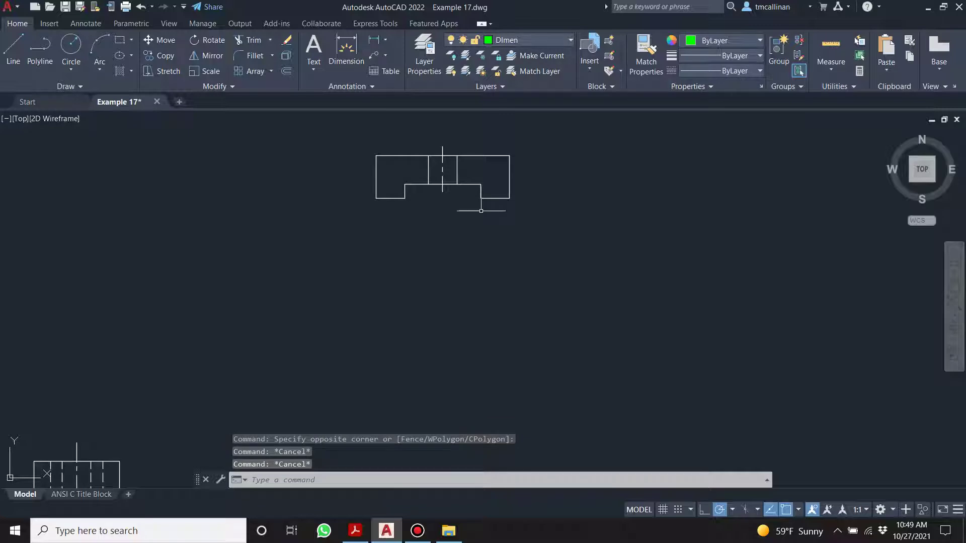
click(467, 158)
click(399, 143)
key(Escape)
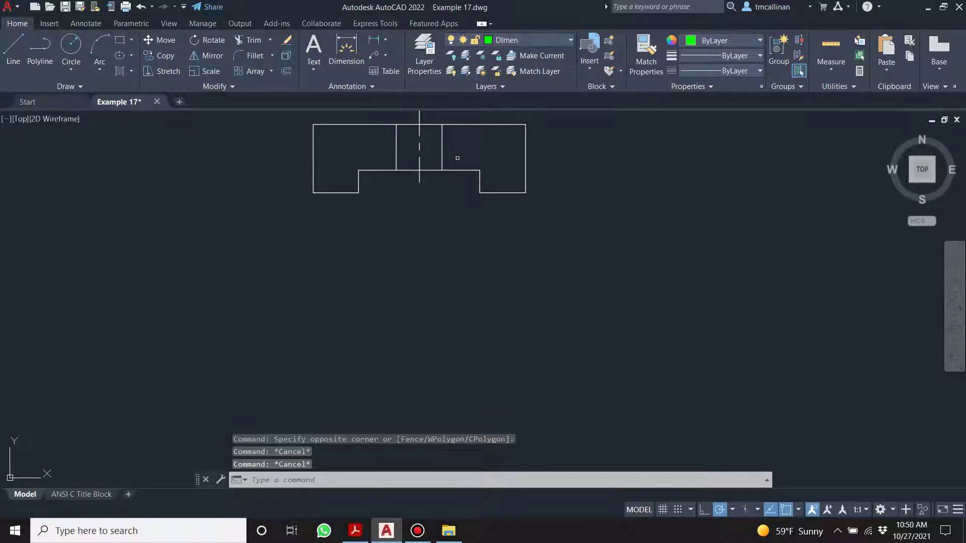
click(460, 149)
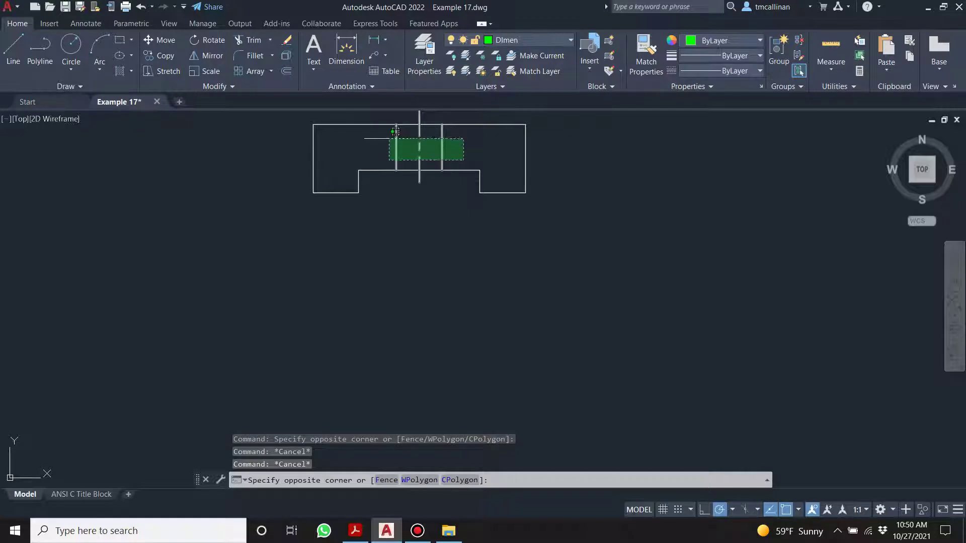
click(370, 135)
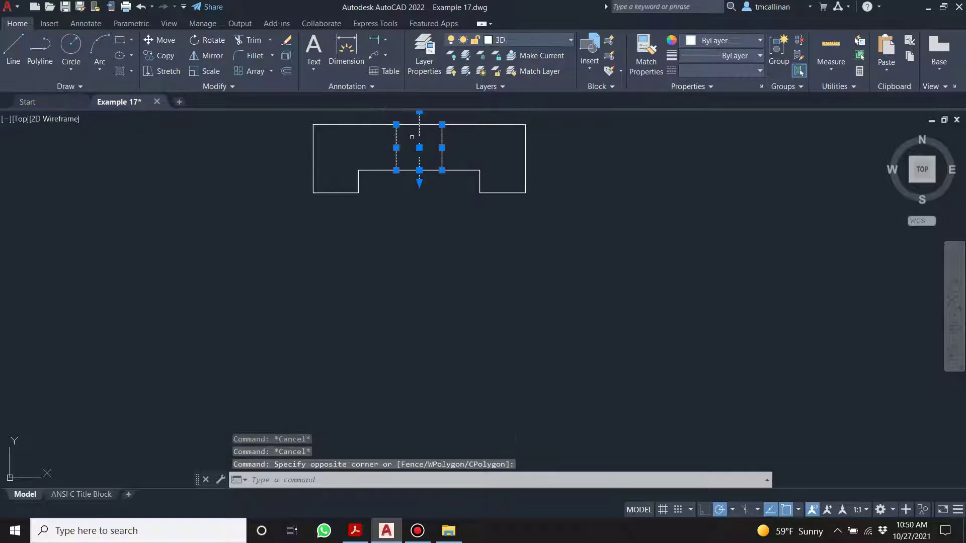
key(Delete)
Make 3D the current layer
scroll(433, 211, down, 6)
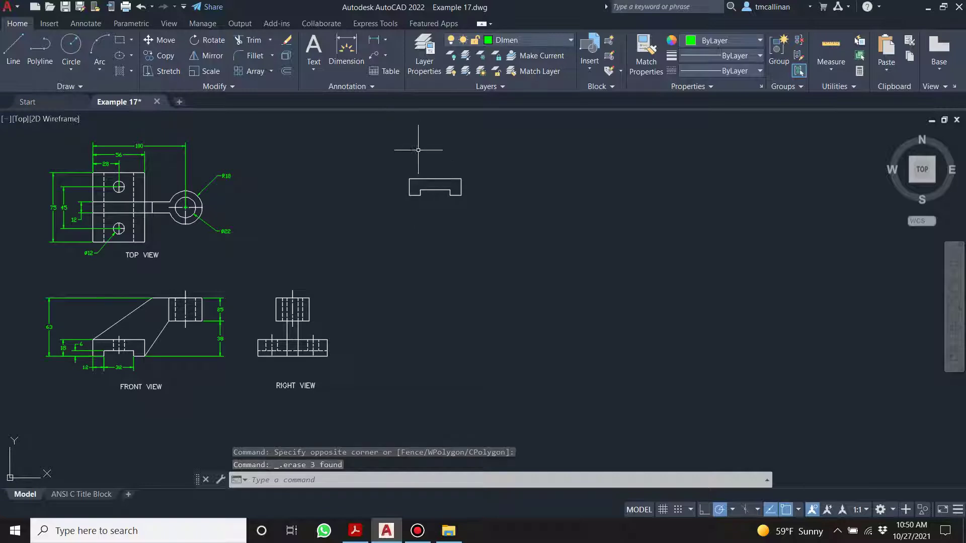
click(510, 41)
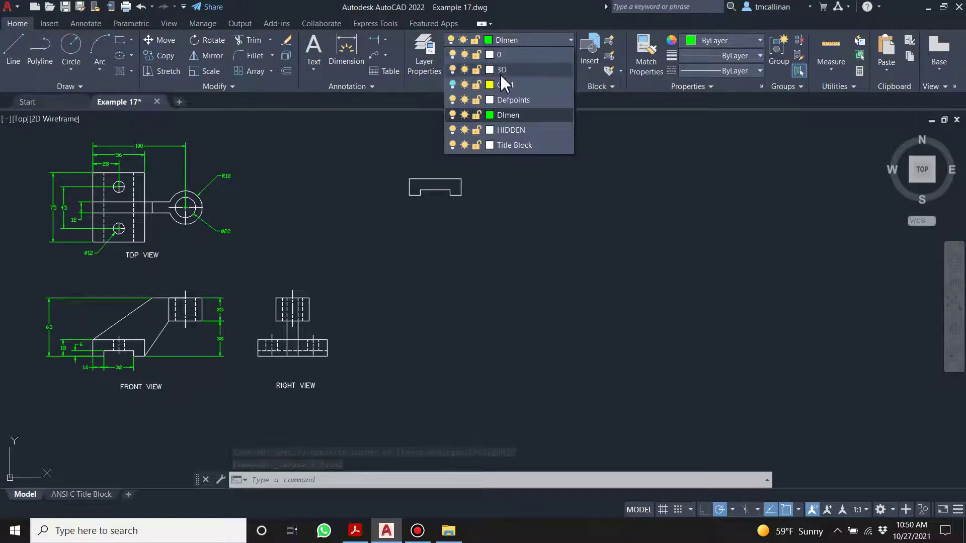
click(502, 70)
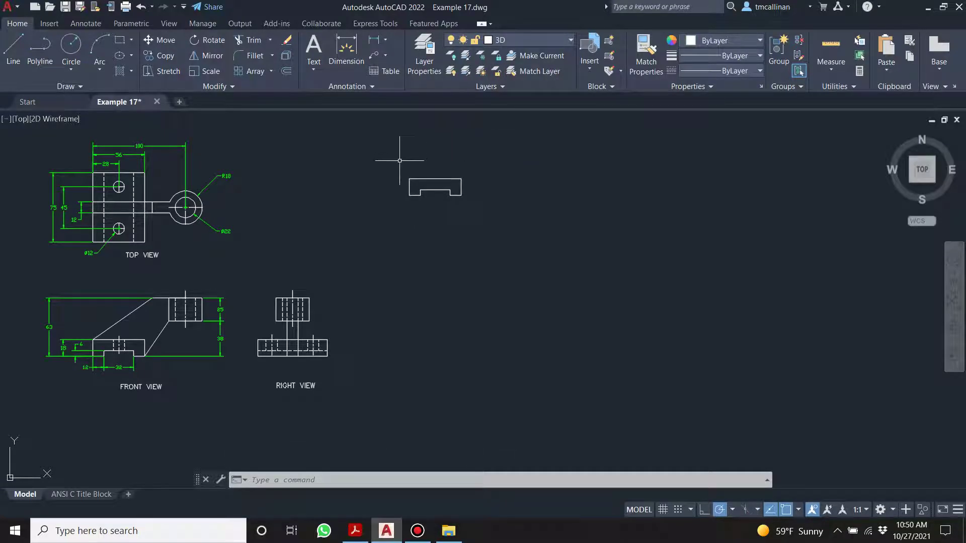
scroll(402, 161, up, 2)
scroll(467, 196, down, 4)
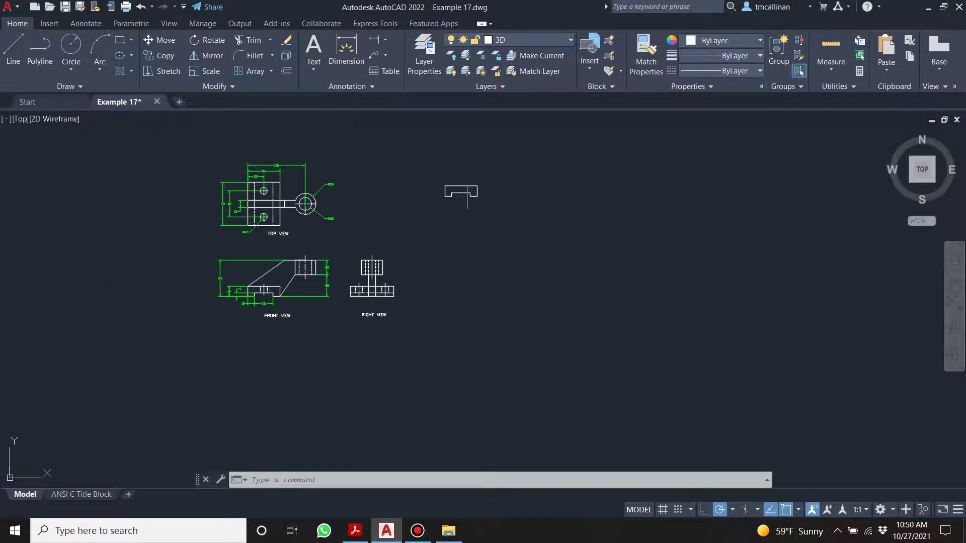
scroll(474, 194, up, 2)
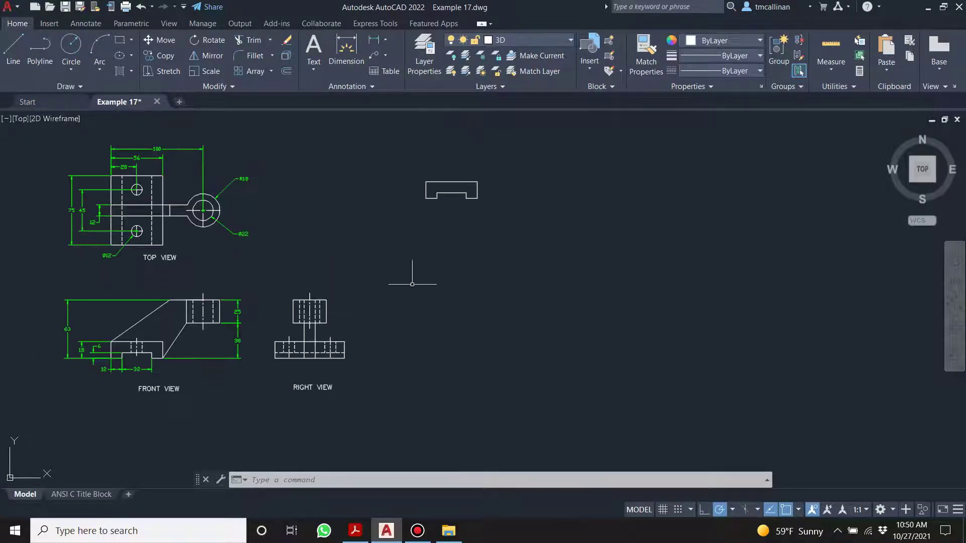
text(reg)
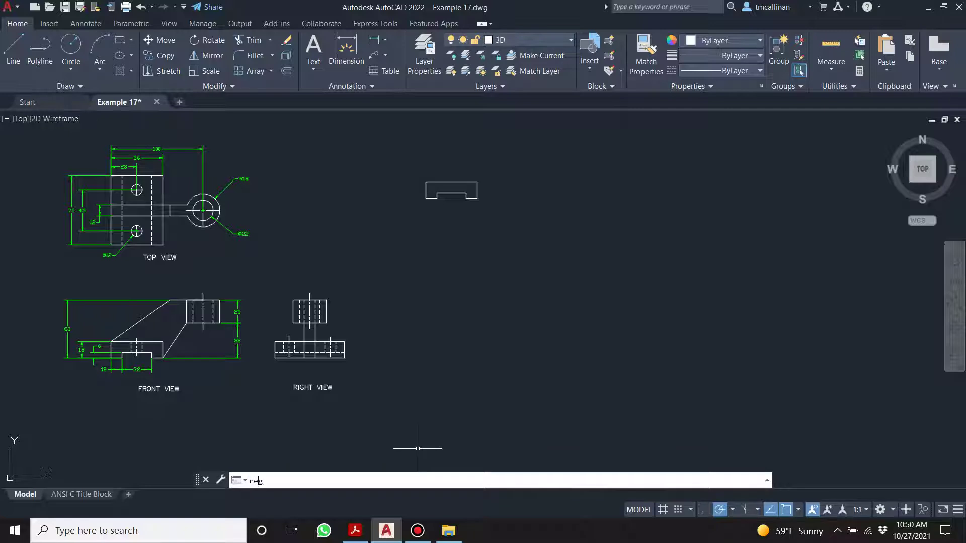
key(Escape)
key(Escape)
click(420, 270)
key(Escape)
click(473, 360)
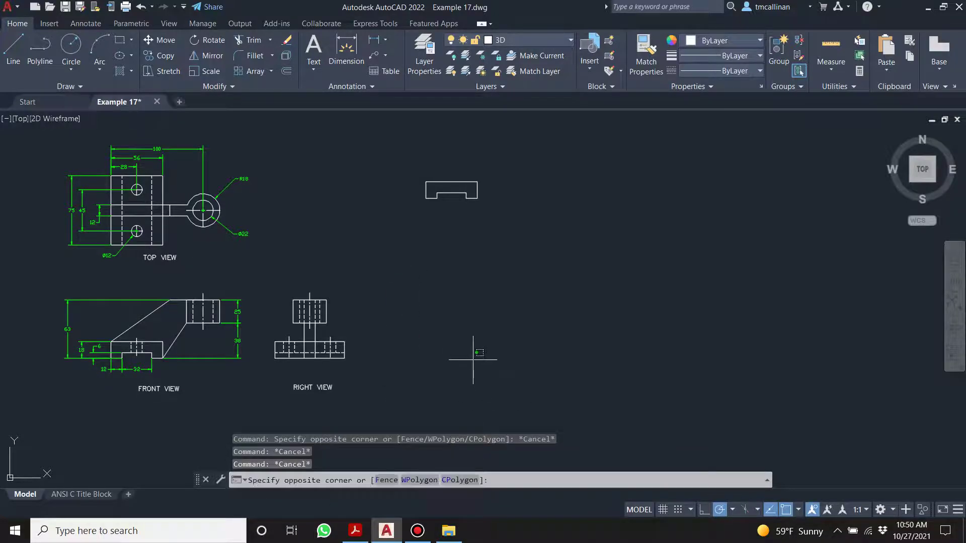
Convert the closed outline of the pasted base copy into a region
text(region)
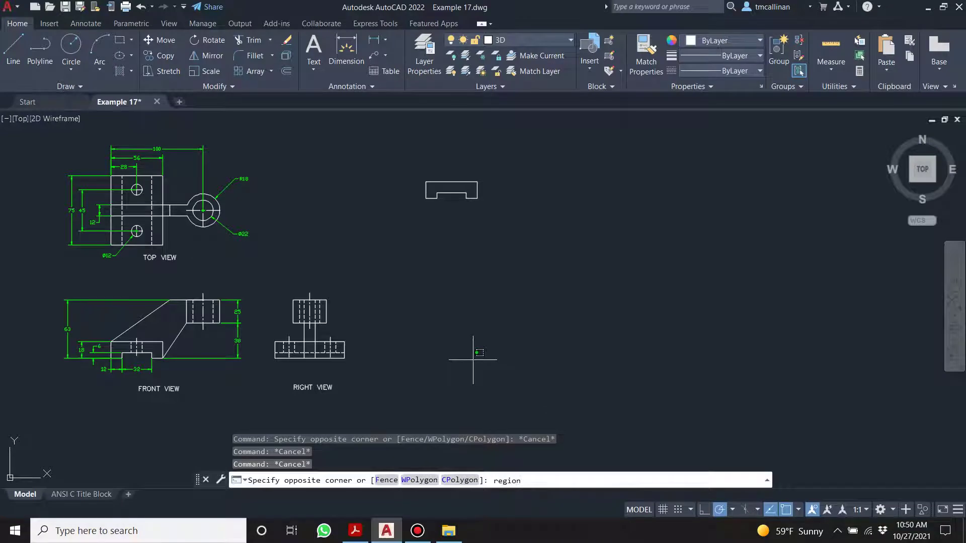
key(Return)
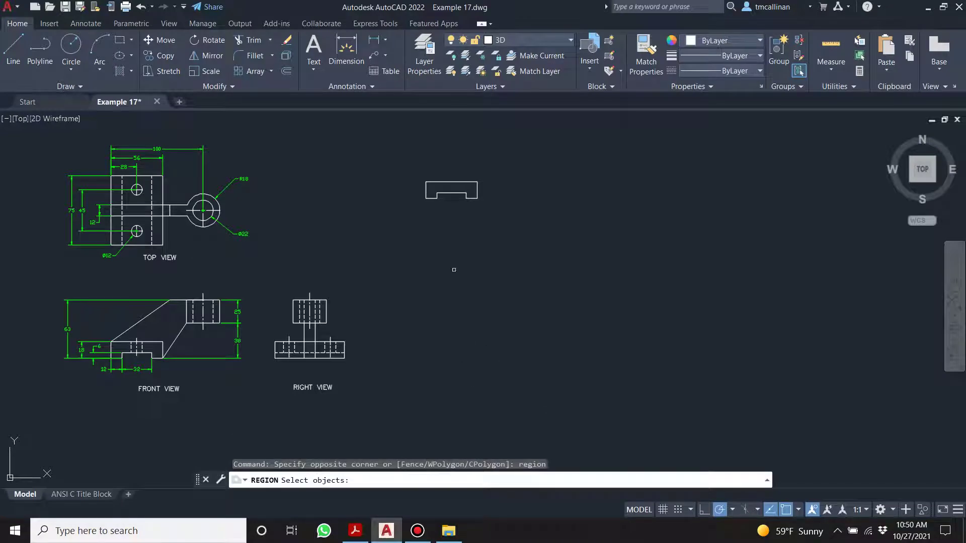
click(405, 156)
click(509, 224)
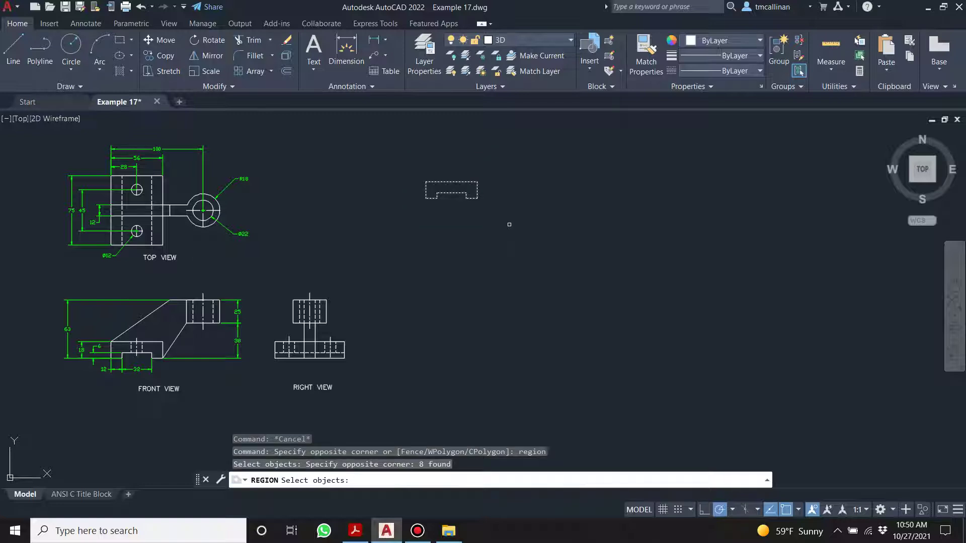
key(Return)
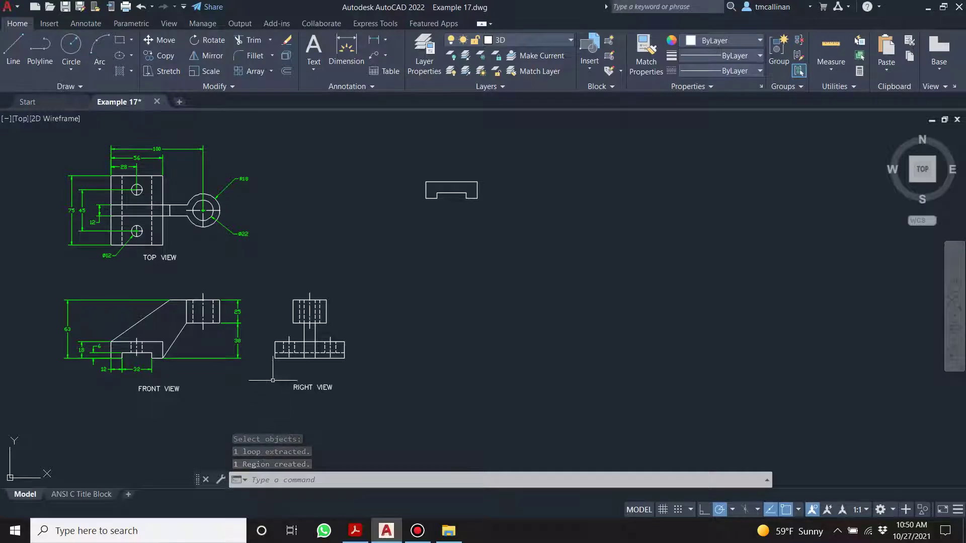
scroll(434, 180, up, 4)
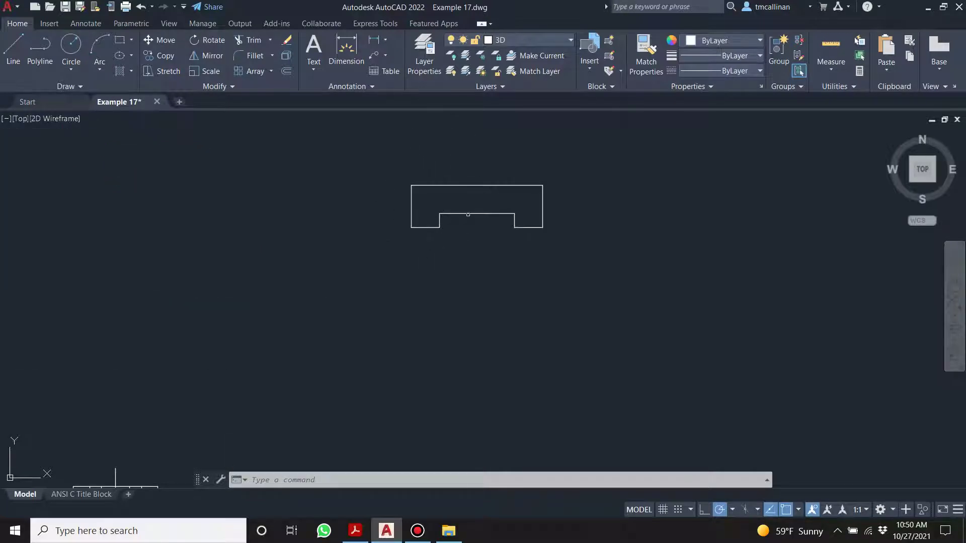
scroll(520, 206, up, 2)
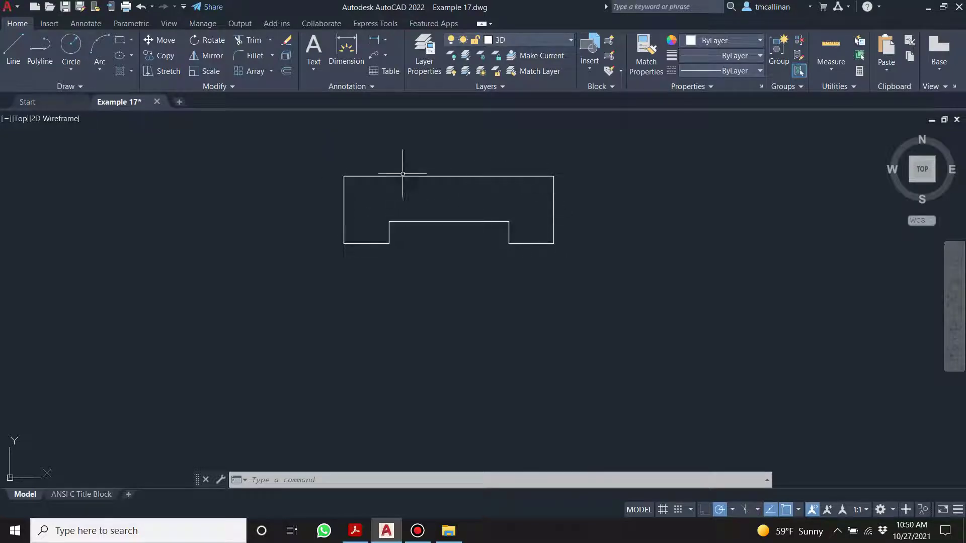
Switch the drawing environment to the 3D Basics workspace
scroll(666, 141, down, 1)
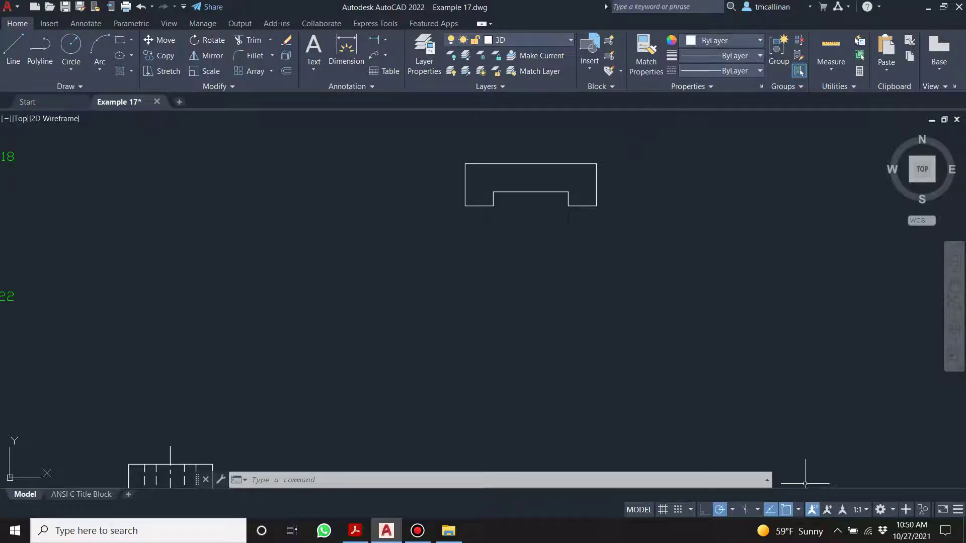
click(892, 509)
click(913, 419)
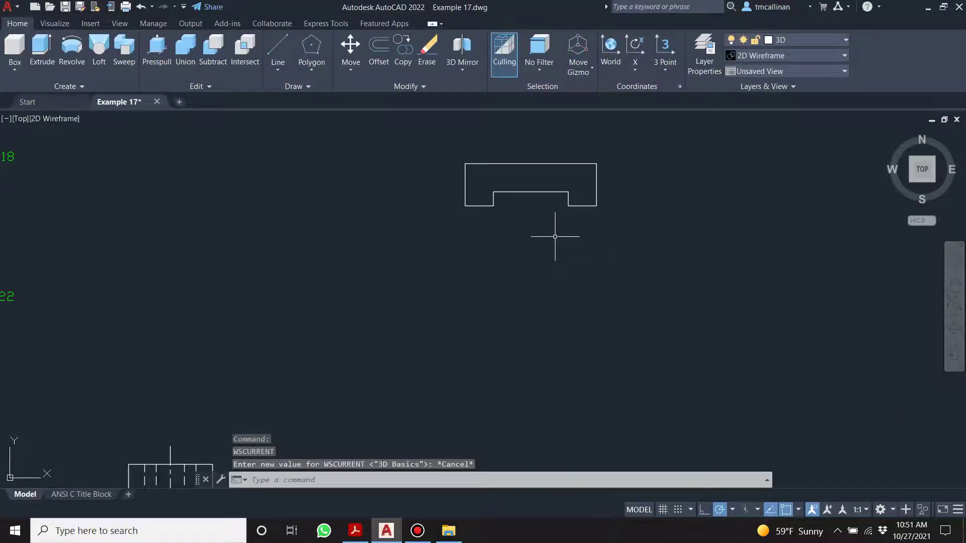
Set the visual style to Conceptual so the base profile region displays shaded
click(829, 52)
click(808, 90)
scroll(591, 190, down, 3)
scroll(589, 191, up, 6)
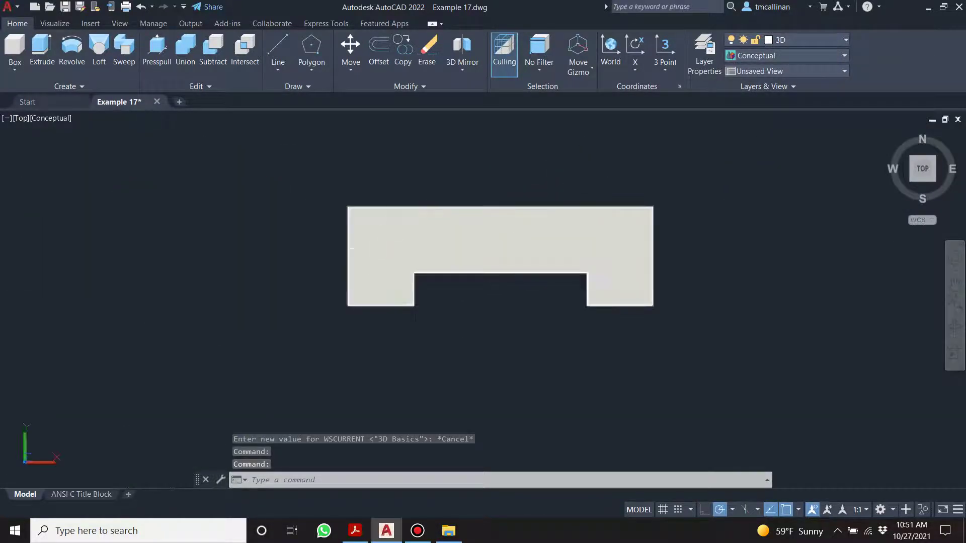
click(381, 242)
key(Escape)
key(Escape)
key(Escape)
scroll(574, 244, down, 6)
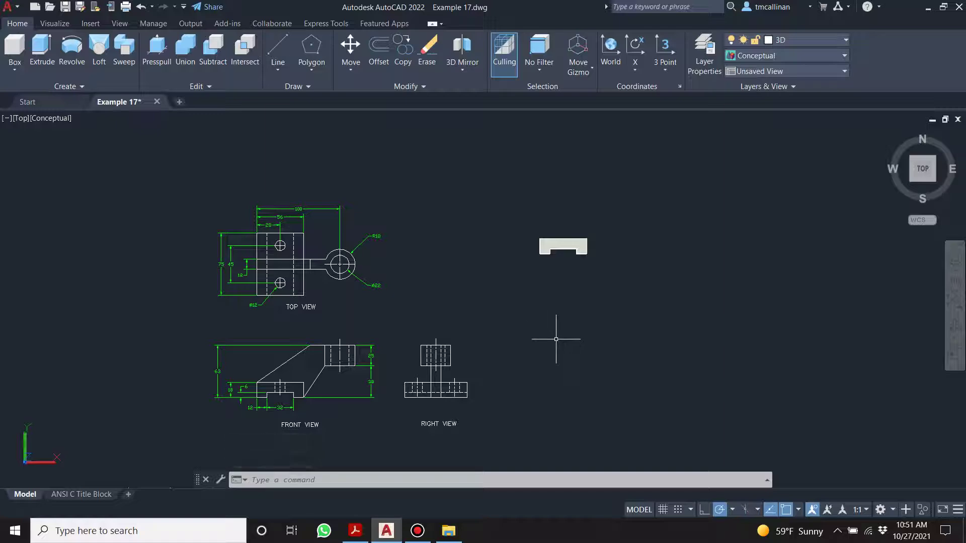
Extrude the base profile region to a height of 75 as a solid
mouse_move(556, 339)
shift+middle_down()
mouse_move(545, 268)
mouse_move(518, 266)
mouse_move(520, 244)
mouse_move(526, 263)
shift+middle_up()
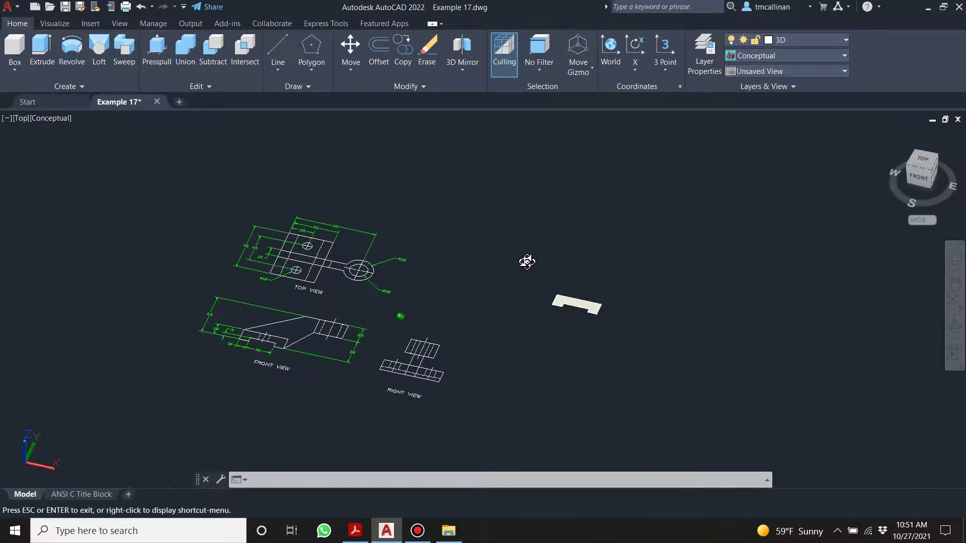
scroll(237, 235, up, 2)
scroll(768, 306, down, 3)
scroll(765, 307, up, 5)
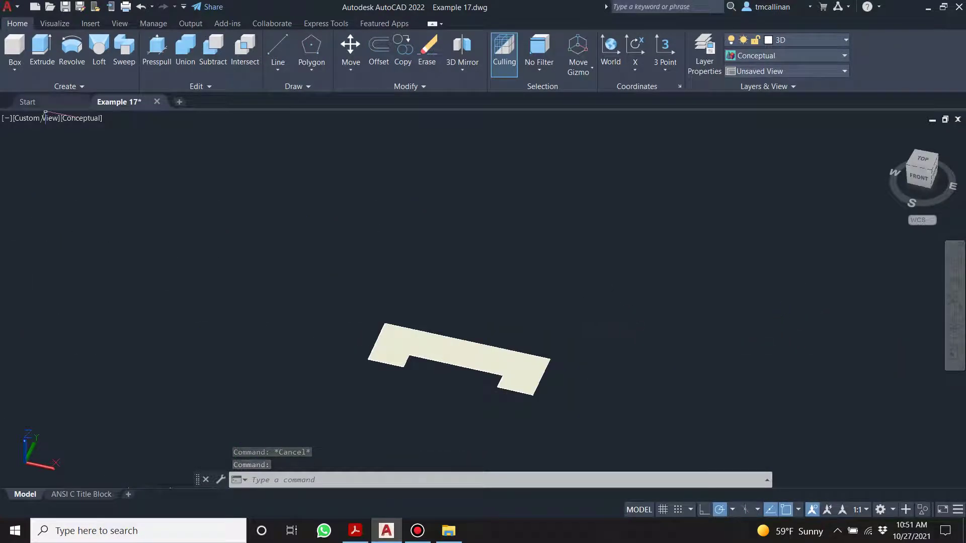
click(42, 50)
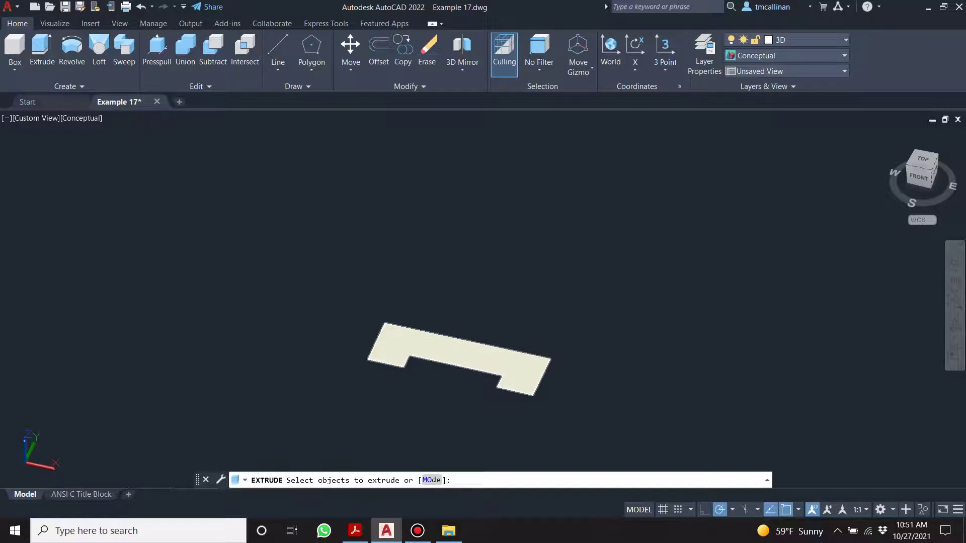
click(487, 357)
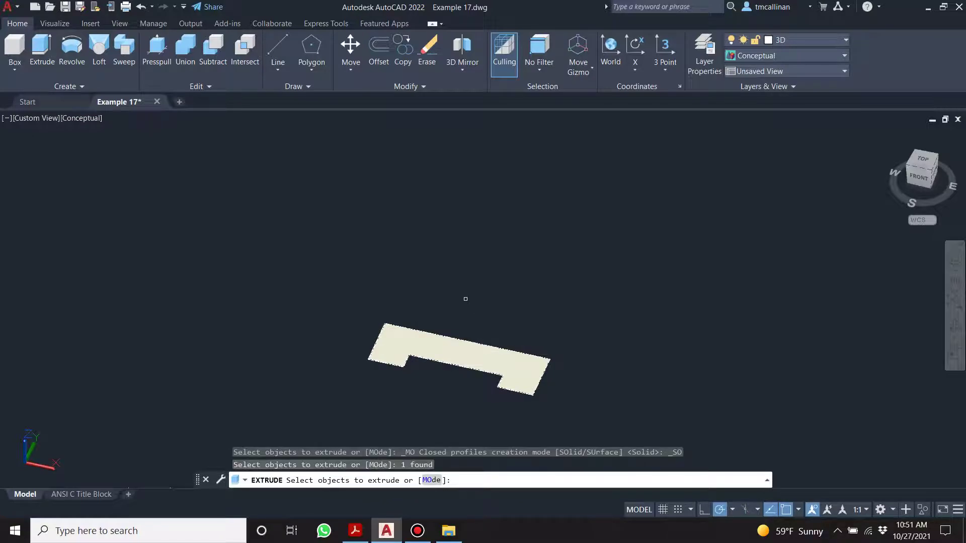
key(Return)
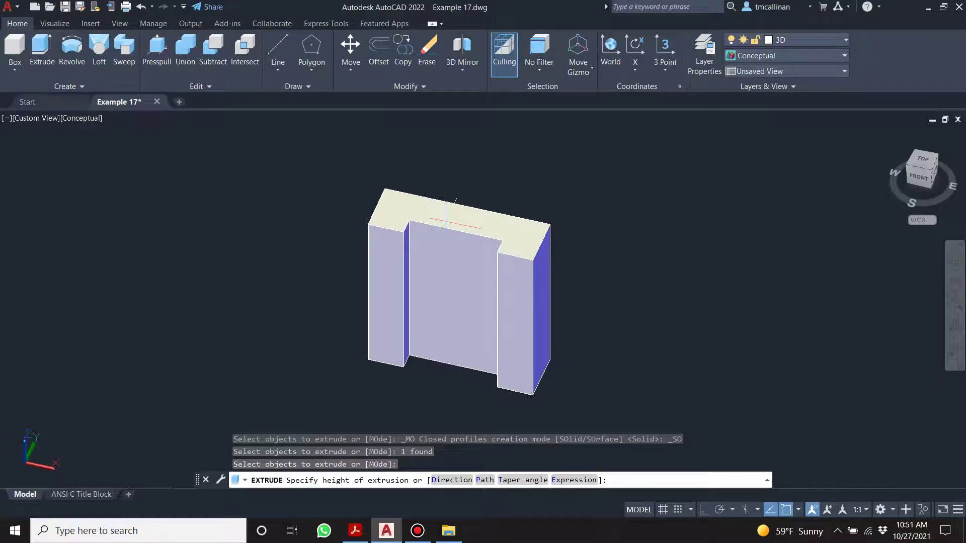
key(Return)
key(Escape)
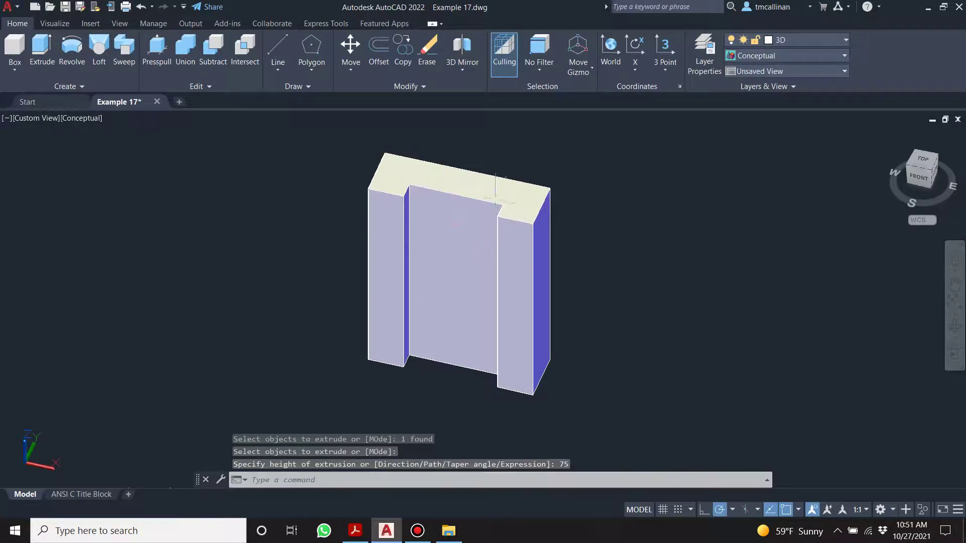
Make the Rotate Gizmo the default gizmo for selected 3D objects
scroll(478, 273, down, 5)
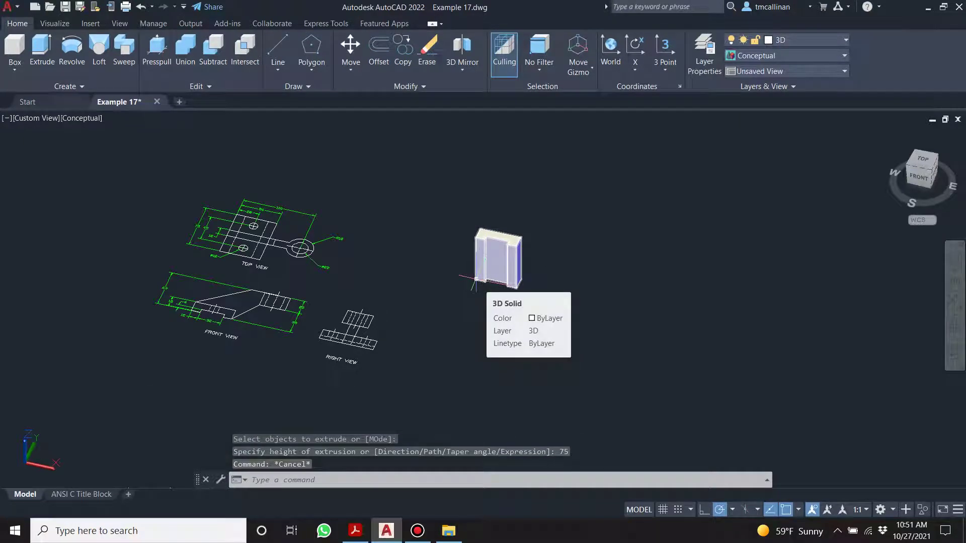
mouse_move(488, 210)
middle_down()
mouse_move(486, 346)
mouse_move(508, 173)
mouse_move(528, 363)
mouse_move(539, 227)
mouse_move(546, 406)
mouse_move(554, 195)
mouse_move(548, 216)
mouse_move(530, 188)
mouse_move(554, 347)
mouse_move(557, 243)
mouse_move(524, 286)
mouse_move(512, 170)
middle_up()
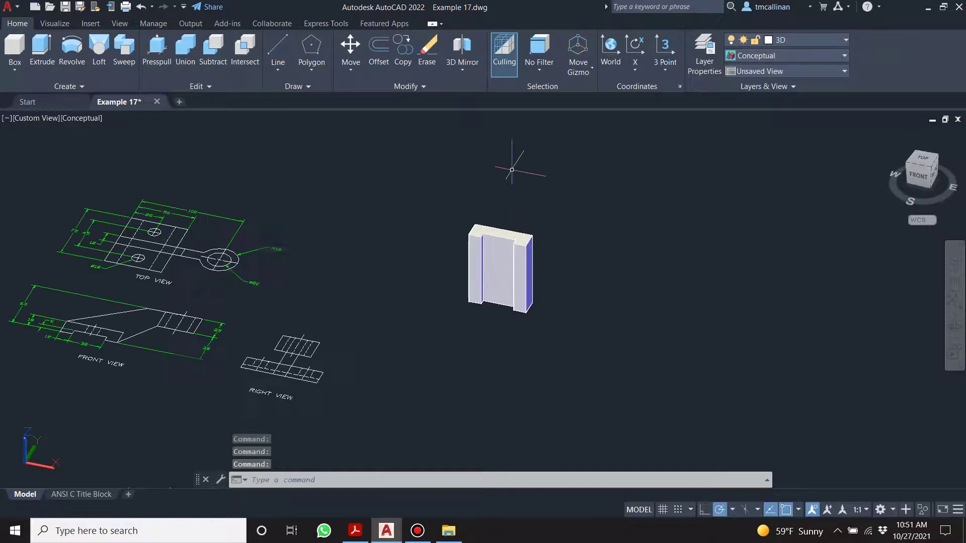
key(Escape)
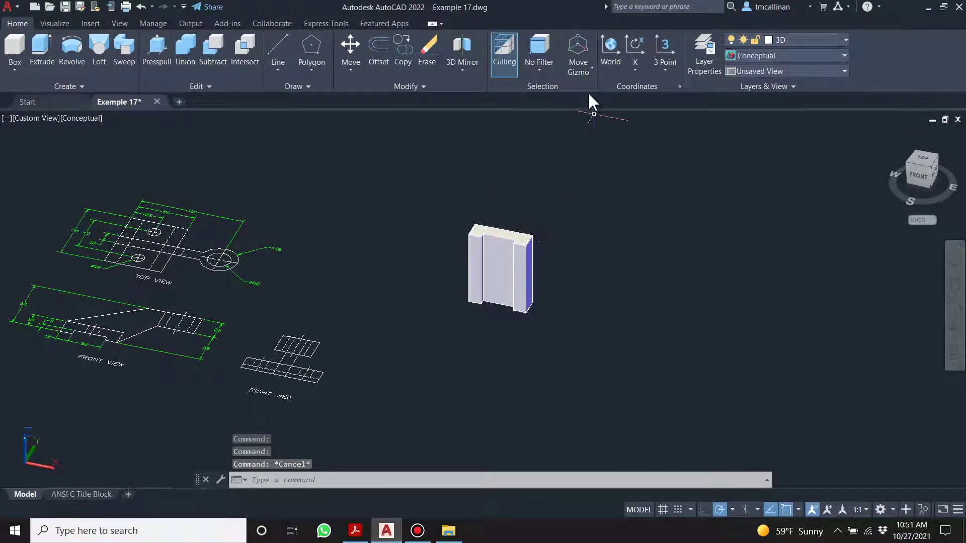
click(592, 69)
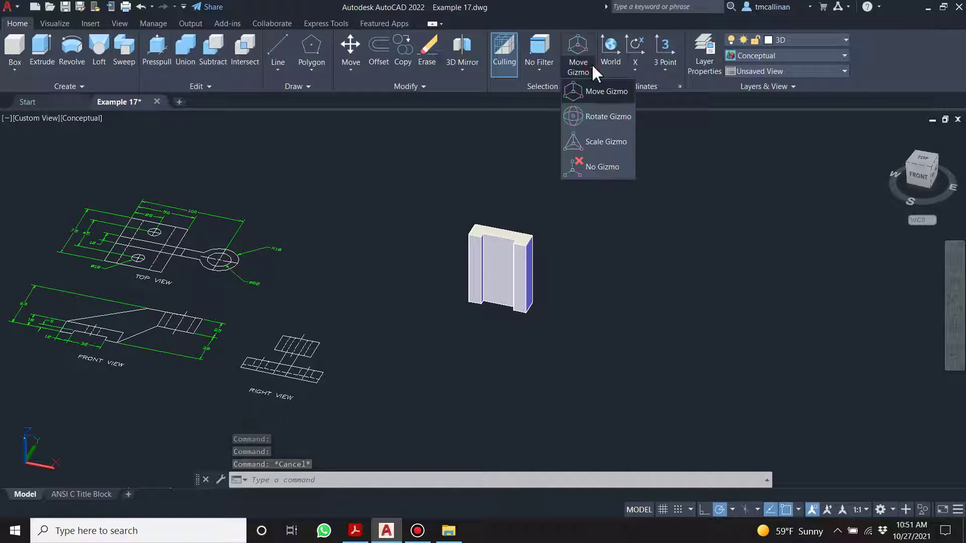
click(587, 117)
Try to rotate the upright base solid about its X axis with the Rotate Gizmo so it lies flat
click(496, 278)
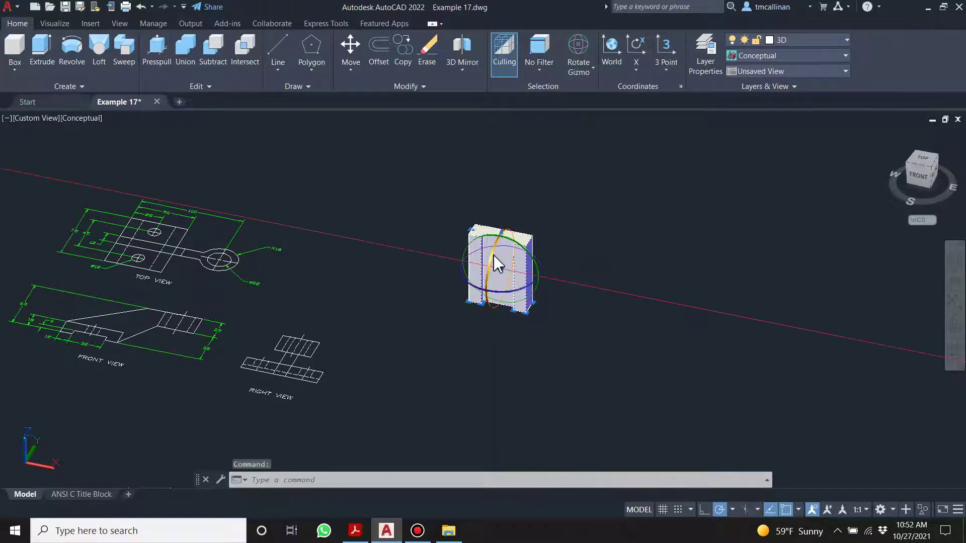
click(493, 255)
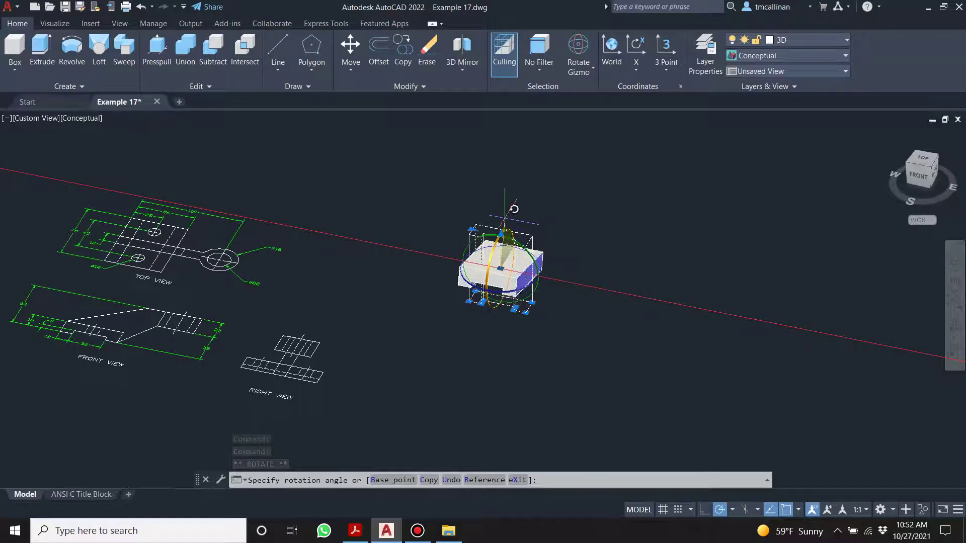
click(519, 304)
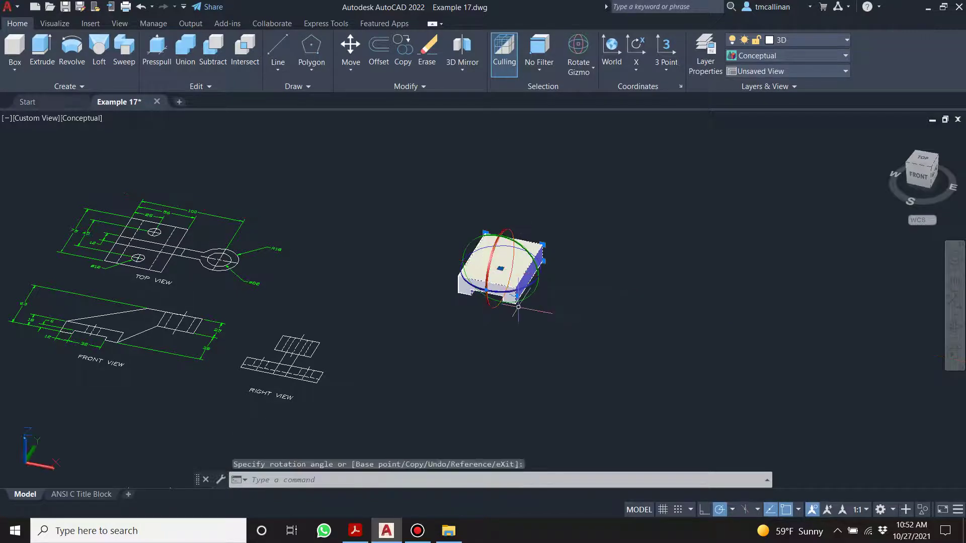
key(Escape)
key(Escape)
shift+middle_drag(455, 328, 475, 267)
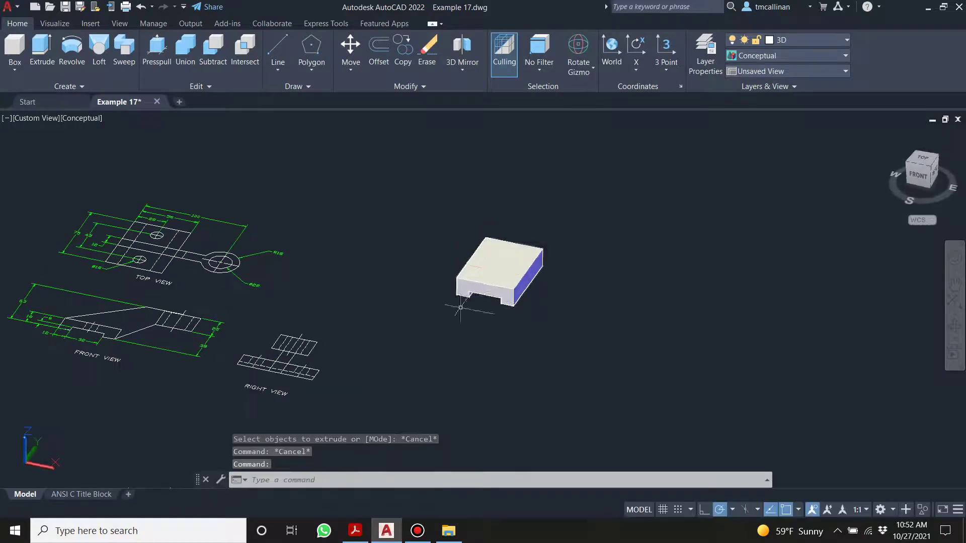
Undo the rotation of the base solid
key(ctrl+z)
key(ctrl+z)
key(ctrl+z)
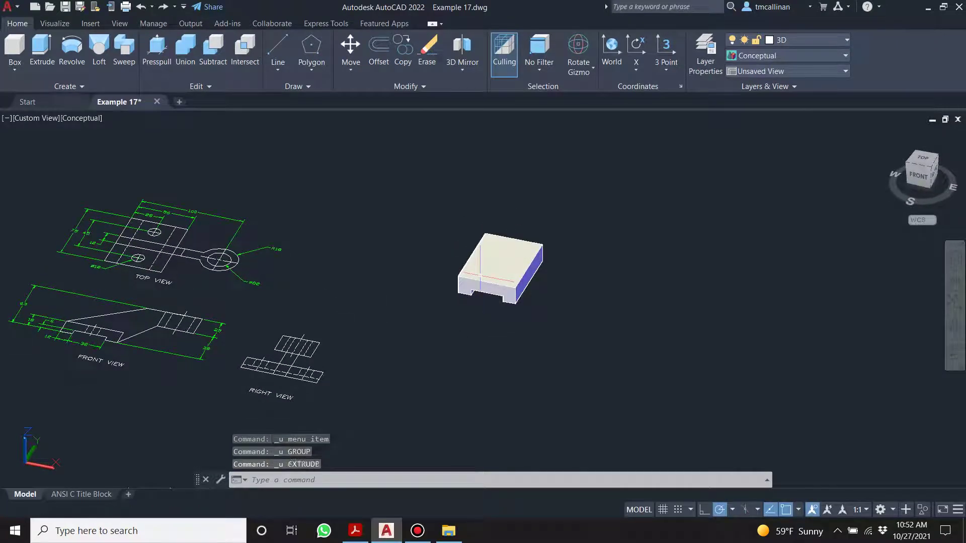
key(ctrl+z)
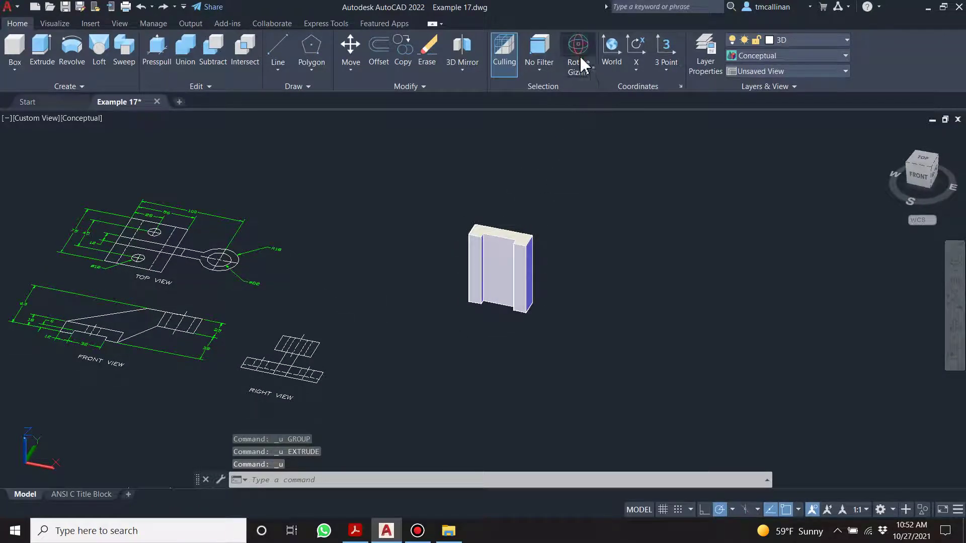
Rotate the base solid a quarter turn about its X axis so it lies flat with the slot facing down
click(498, 272)
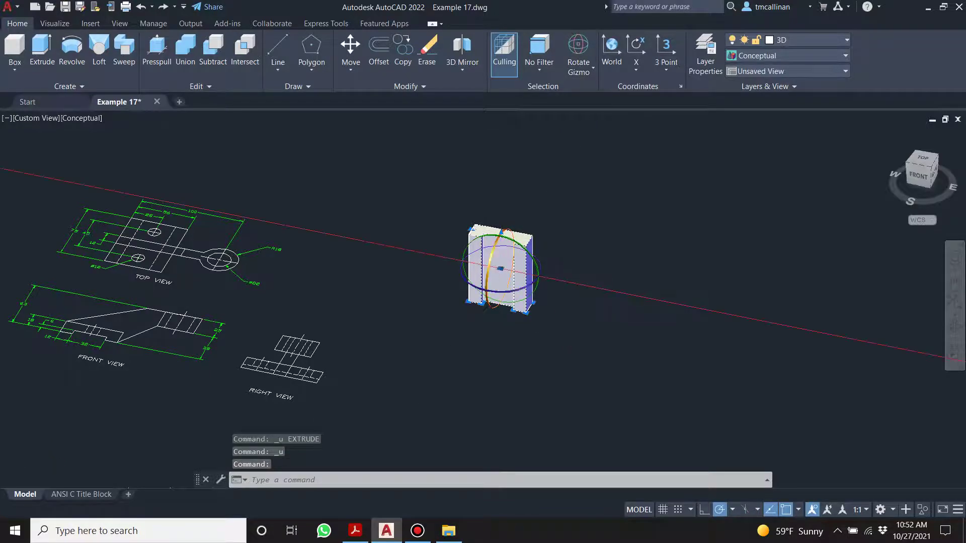
click(490, 262)
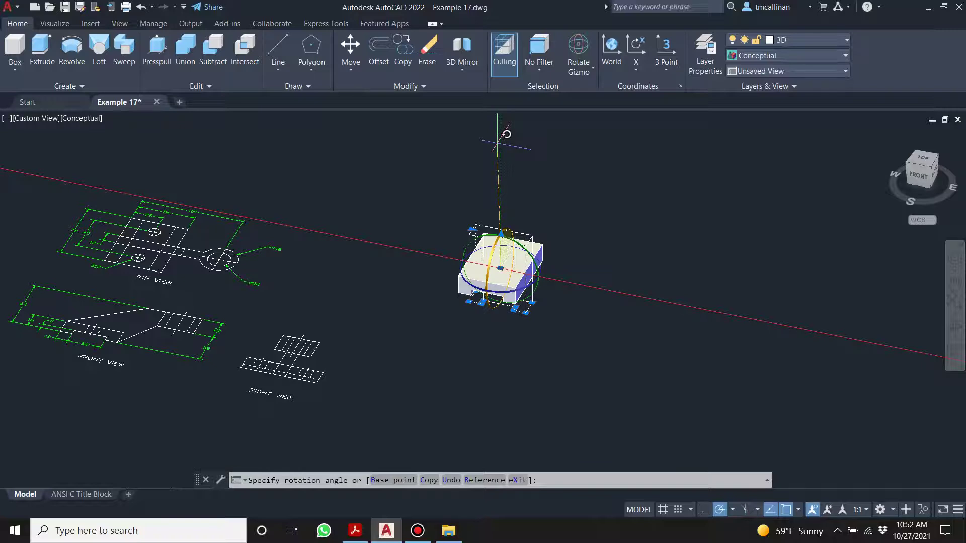
click(499, 142)
click(396, 360)
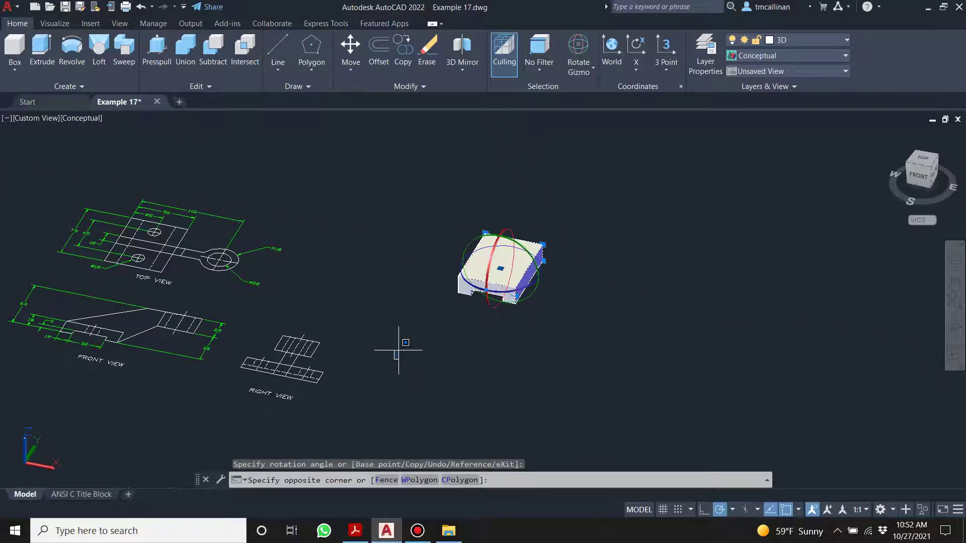
click(398, 351)
key(Escape)
key(Escape)
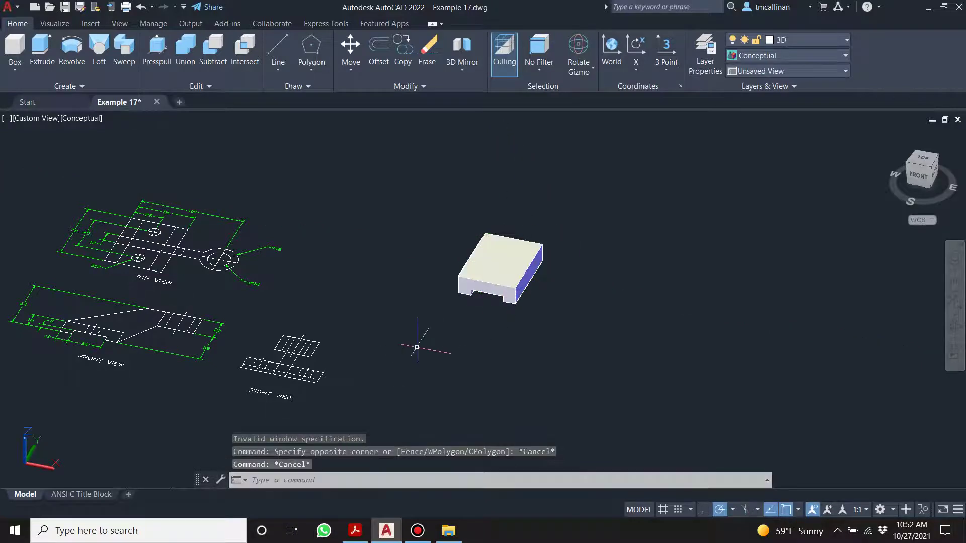
Review the Example 17 dimensions in the exercises PDF in Acrobat, and return to AutoCAD to inspect the base from its left and front sides
shift+middle_drag(464, 313, 343, 382)
scroll(387, 360, up, 2)
mouse_move(442, 327)
shift+middle_down()
mouse_move(308, 360)
mouse_move(201, 250)
mouse_move(349, 231)
mouse_move(424, 287)
mouse_move(410, 317)
mouse_move(403, 270)
mouse_move(425, 226)
mouse_move(442, 237)
mouse_move(410, 242)
mouse_move(418, 260)
shift+middle_up()
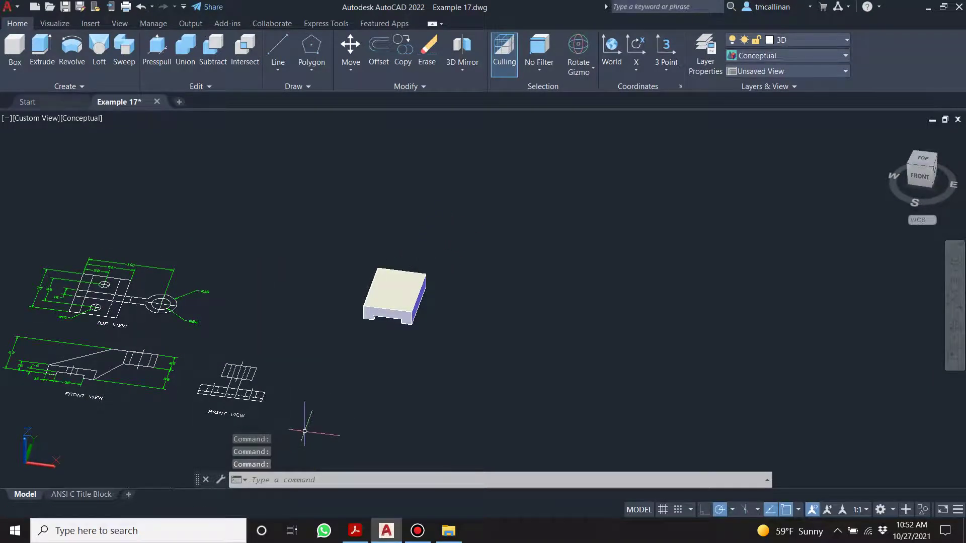
click(355, 533)
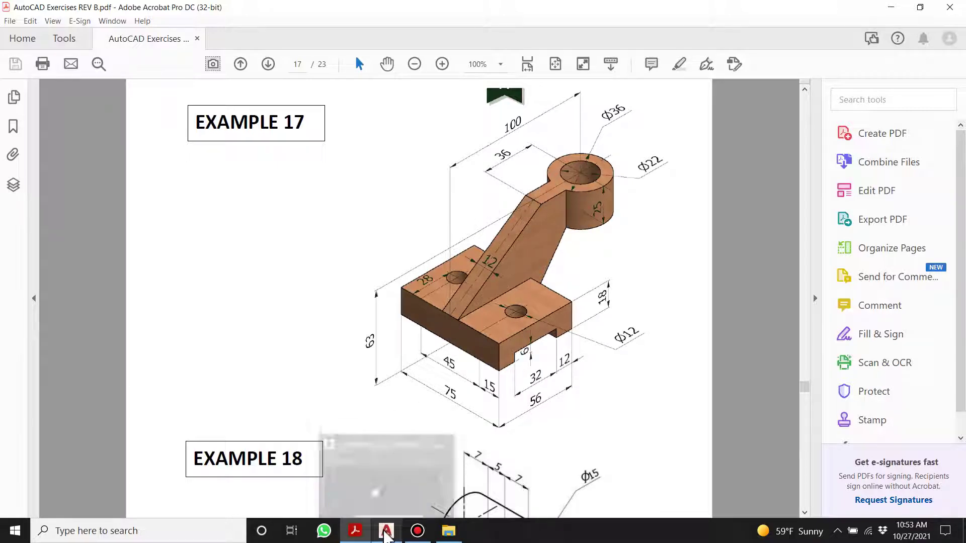
click(386, 531)
shift+middle_drag(336, 294, 468, 269)
scroll(188, 218, down, 4)
scroll(189, 218, up, 5)
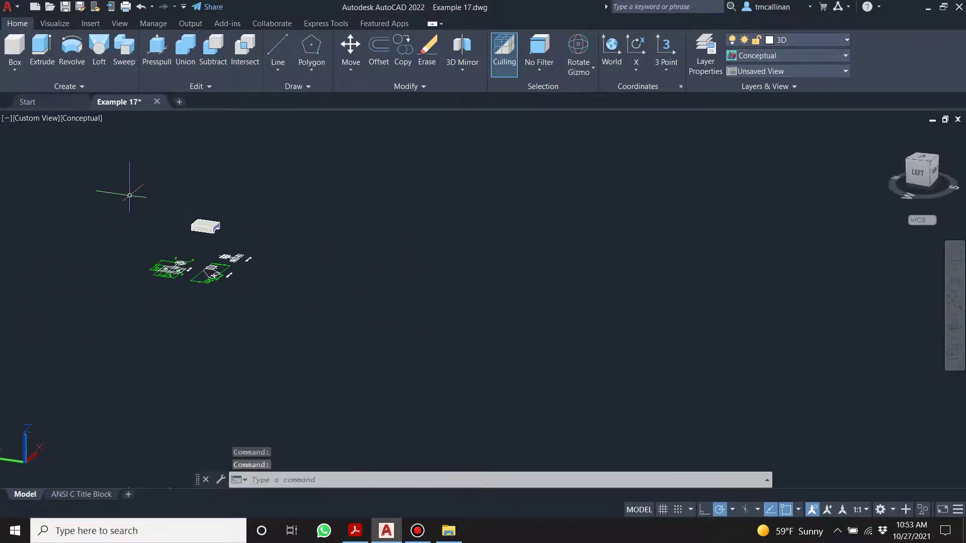
shift+middle_drag(204, 267, 252, 162)
scroll(322, 241, up, 2)
shift+middle_drag(322, 241, 313, 192)
key(Escape)
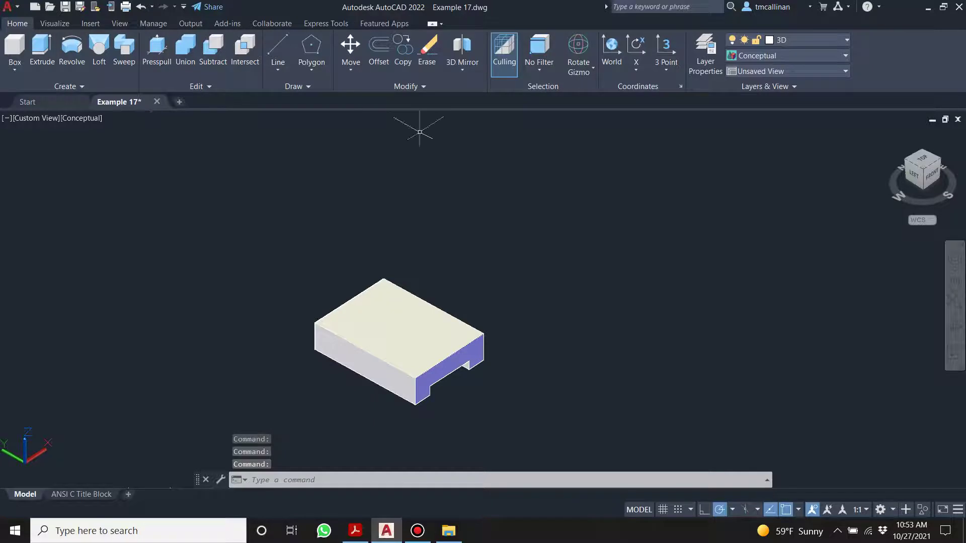
Draw construction lines from the midpoint of the base's left-face bottom edge, 63 straight up in Z and 100 along positive X
click(278, 48)
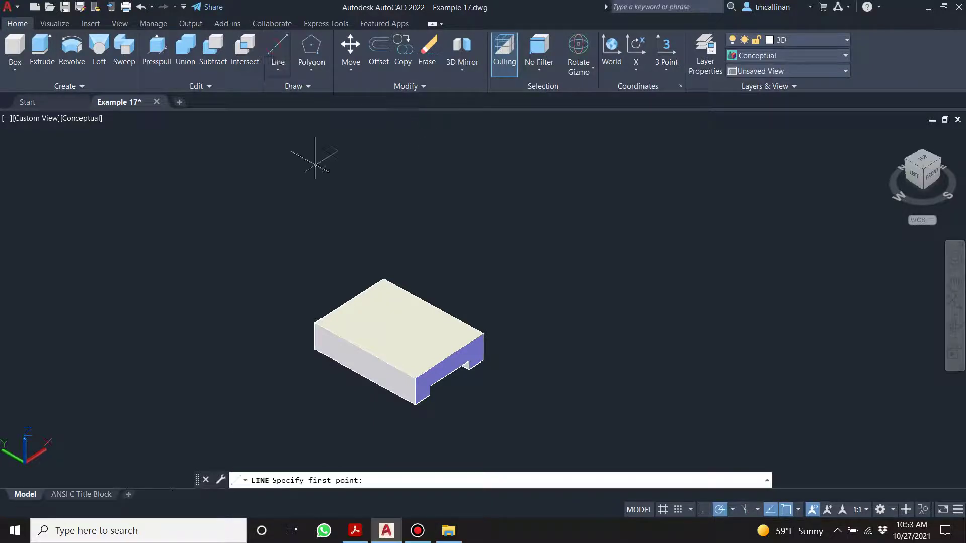
click(365, 376)
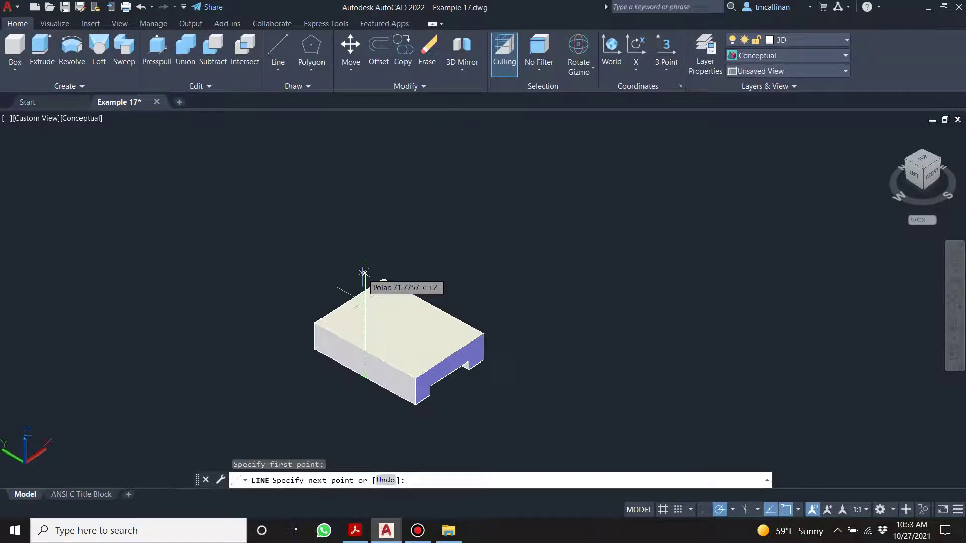
text(63)
key(Return)
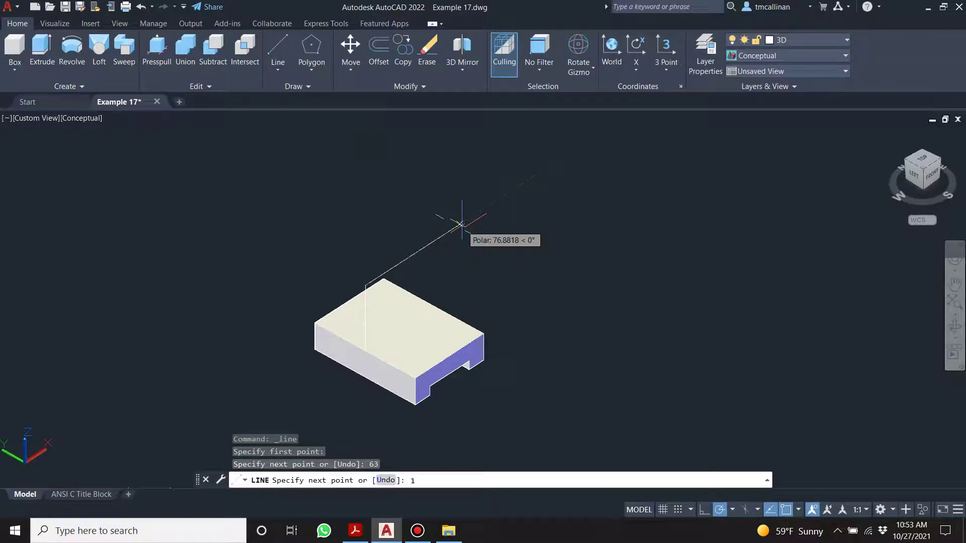
text(100)
key(Return)
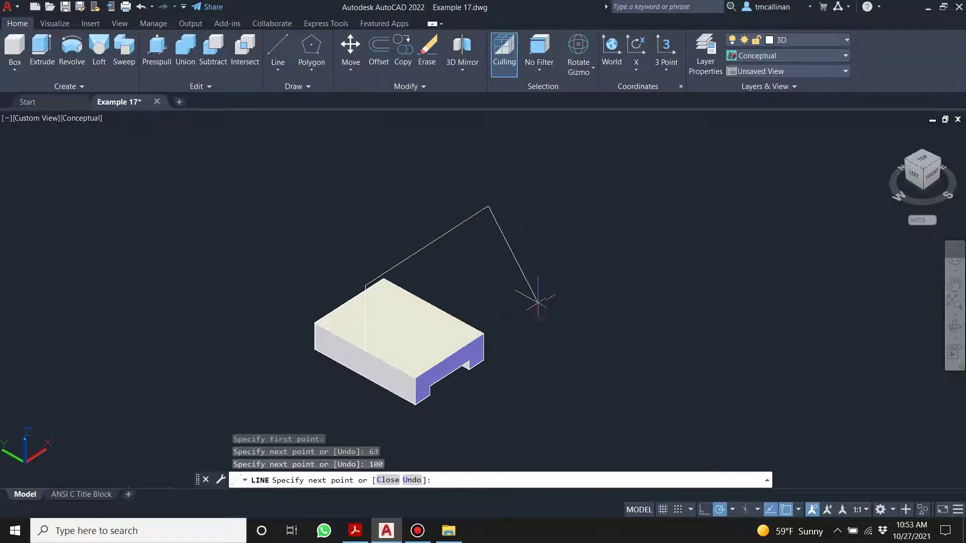
key(Escape)
shift+middle_drag(514, 318, 345, 300)
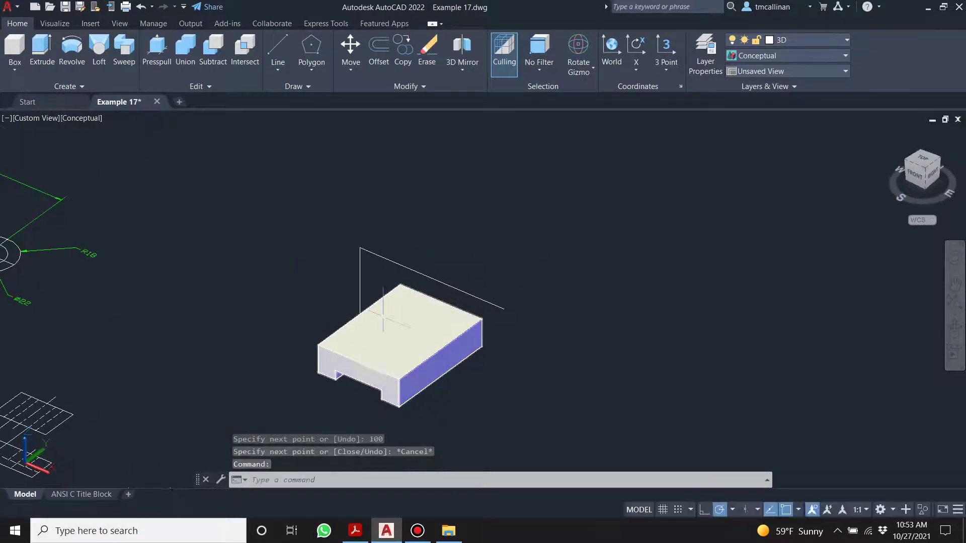
scroll(395, 322, up, 2)
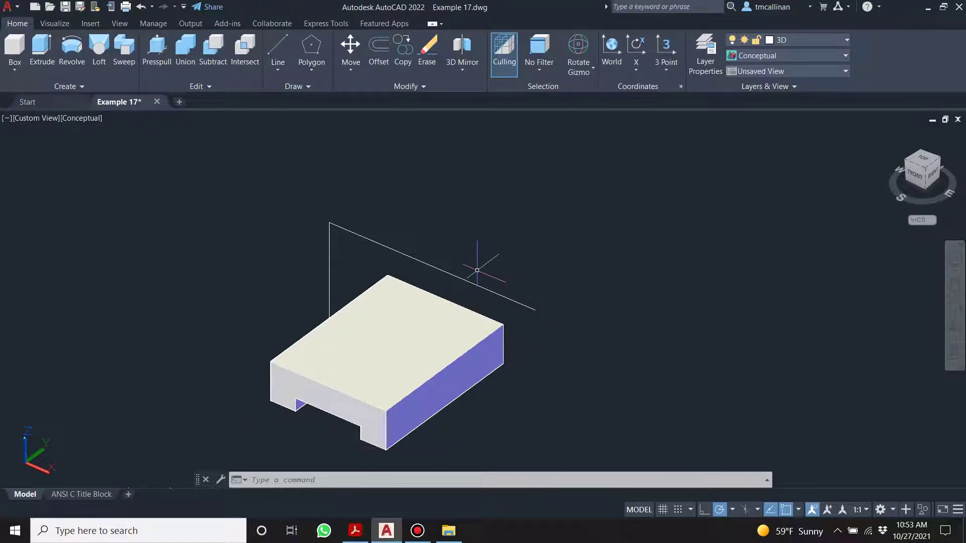
click(302, 87)
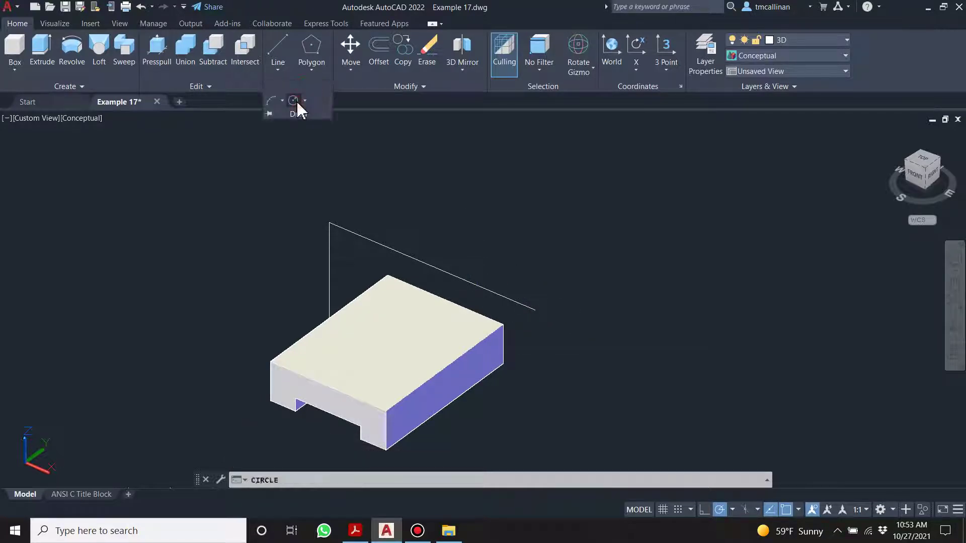
click(534, 309)
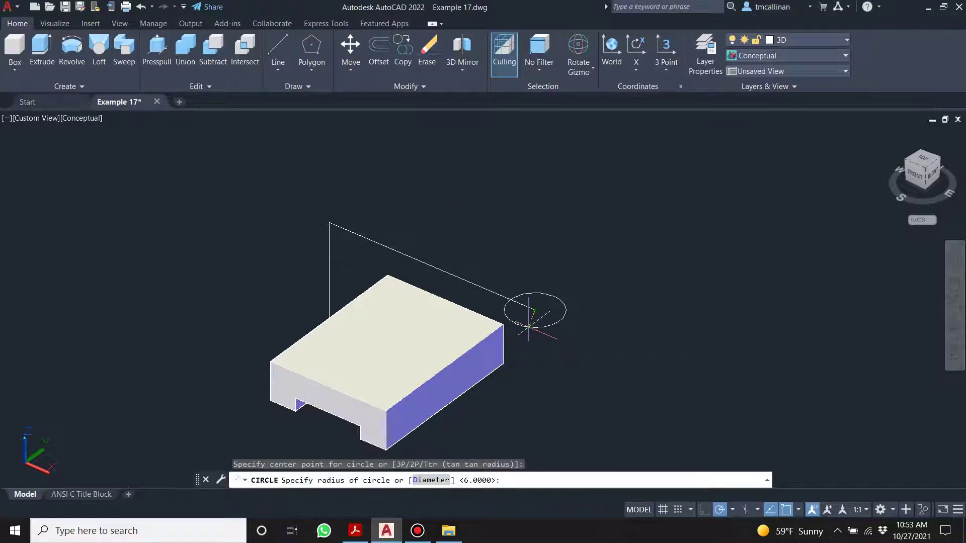
key(Escape)
key(Escape)
key(Escape)
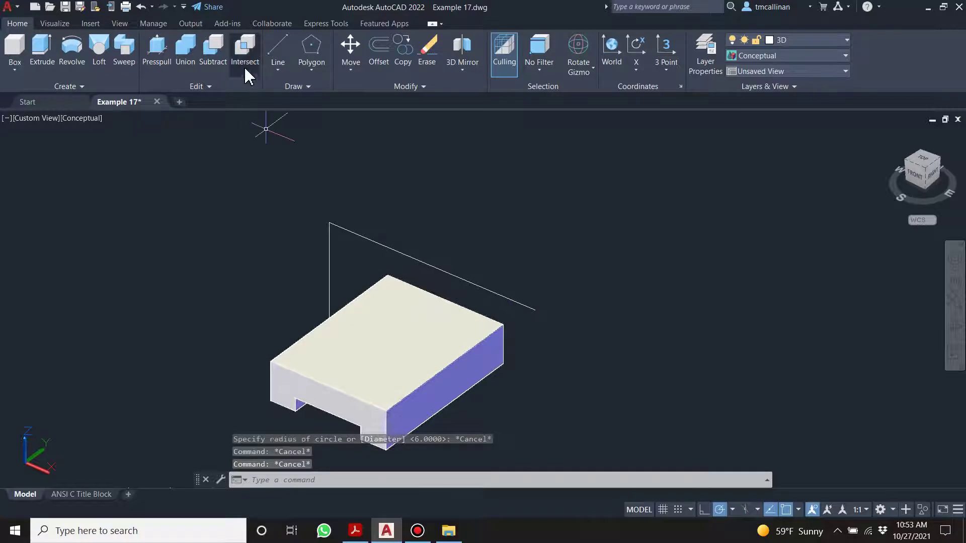
click(276, 72)
click(308, 85)
click(294, 101)
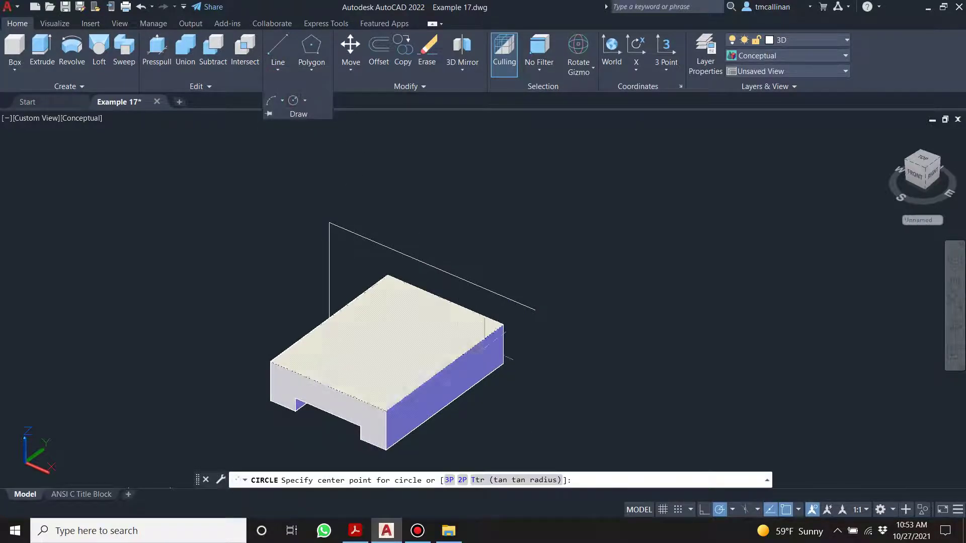
click(535, 310)
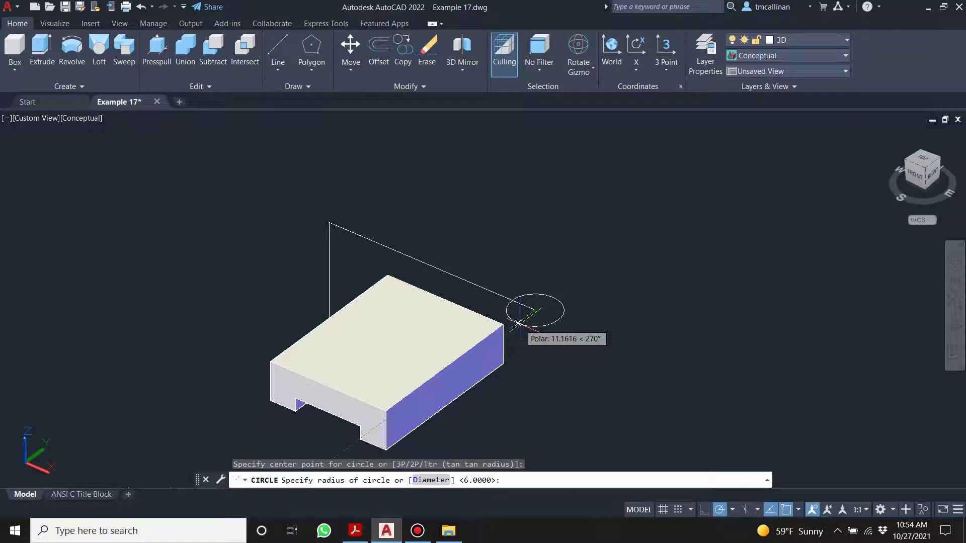
key(Escape)
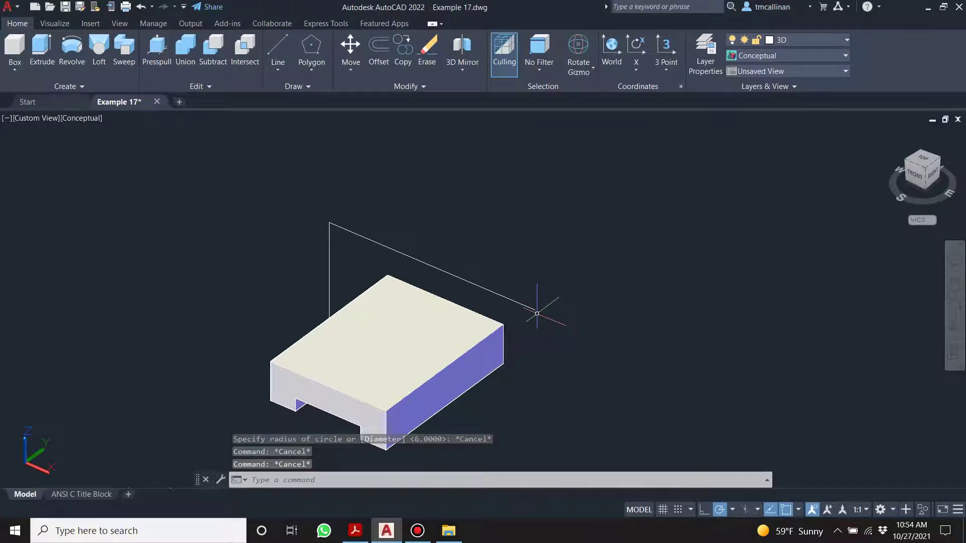
scroll(537, 312, down, 3)
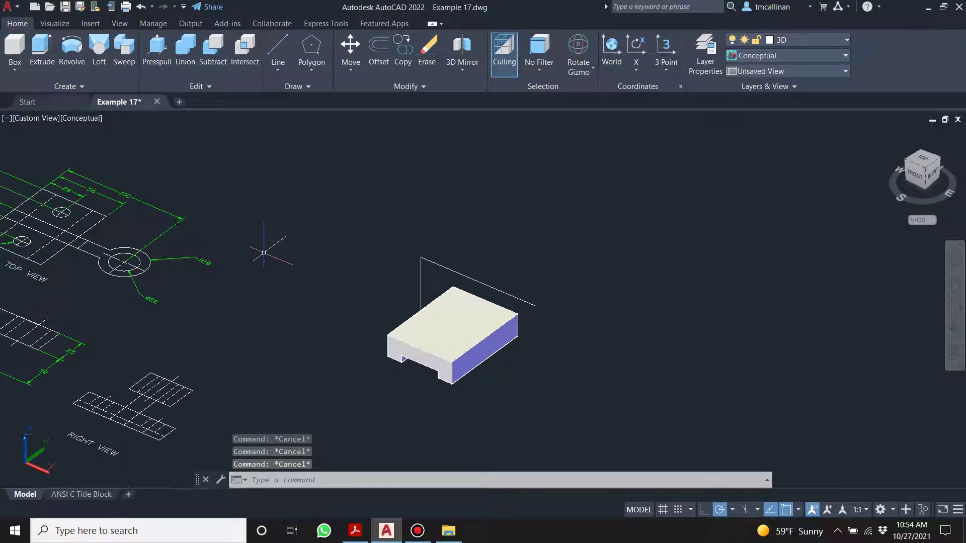
click(294, 86)
click(293, 100)
scroll(387, 335, up, 3)
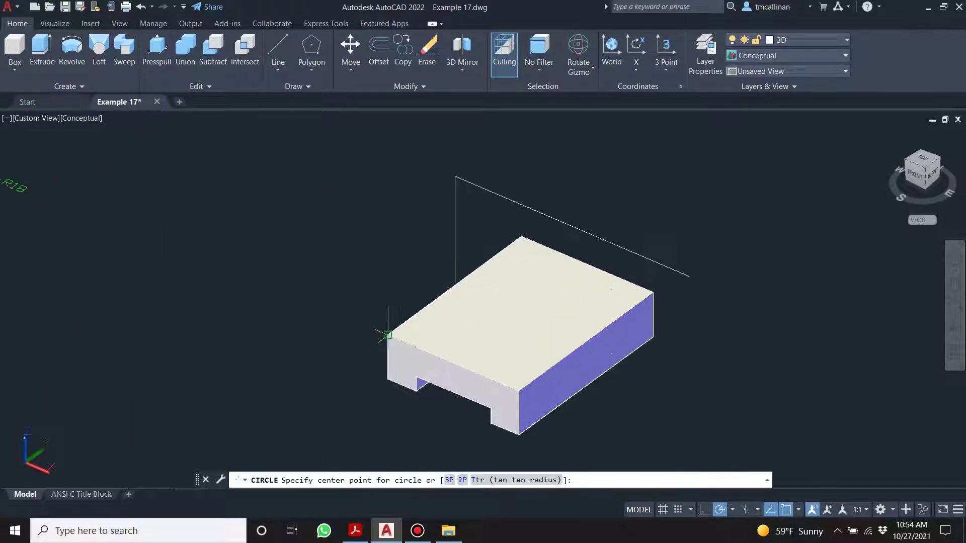
click(388, 335)
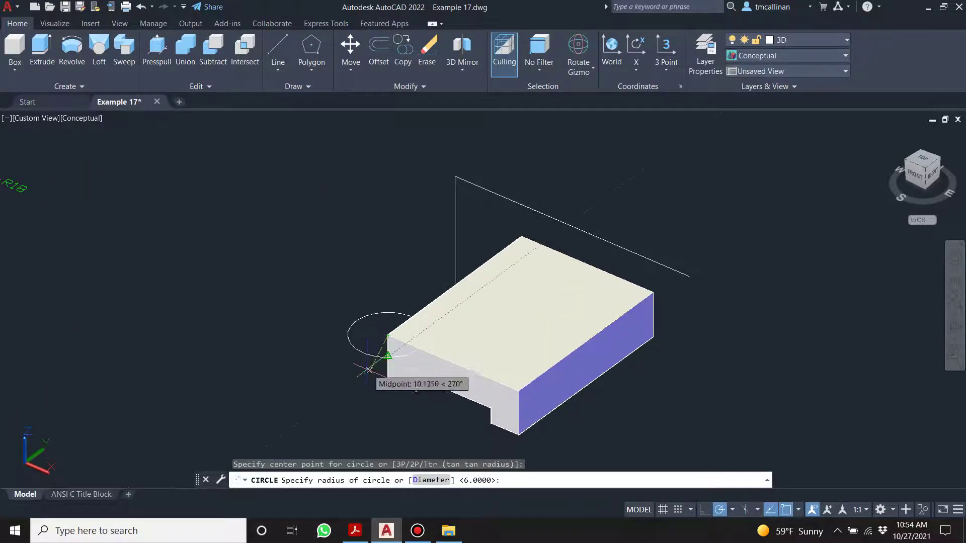
key(Escape)
key(Escape)
key(Escape)
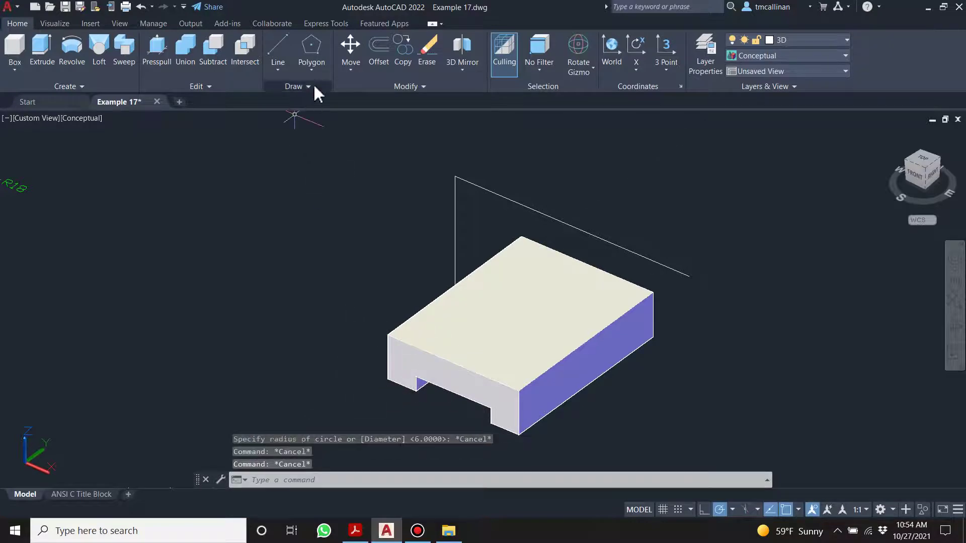
click(313, 88)
click(294, 100)
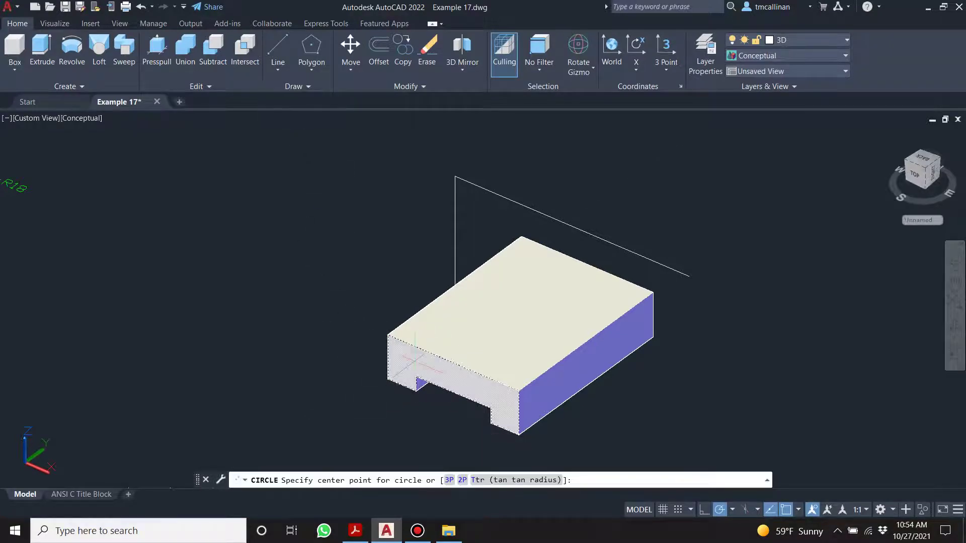
click(388, 335)
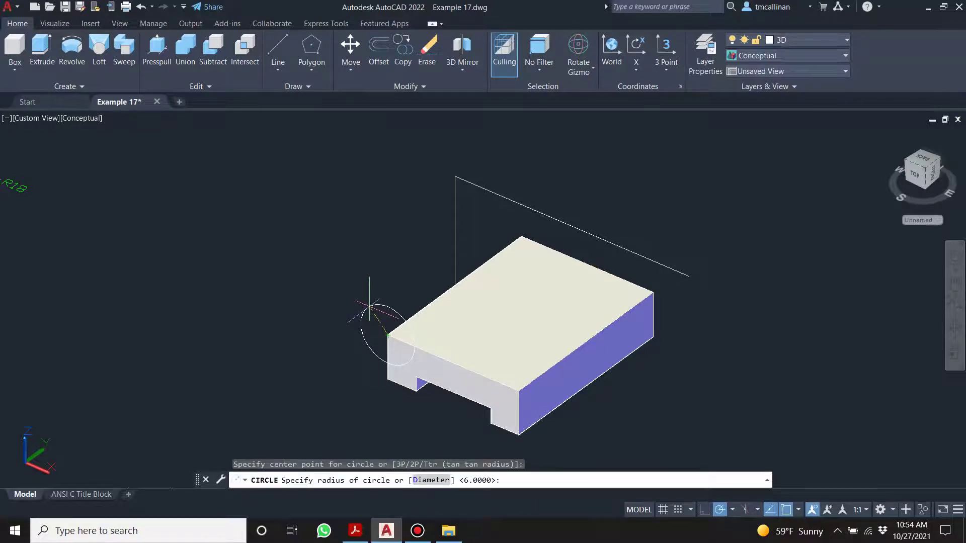
key(Escape)
key(Escape)
key(Escape)
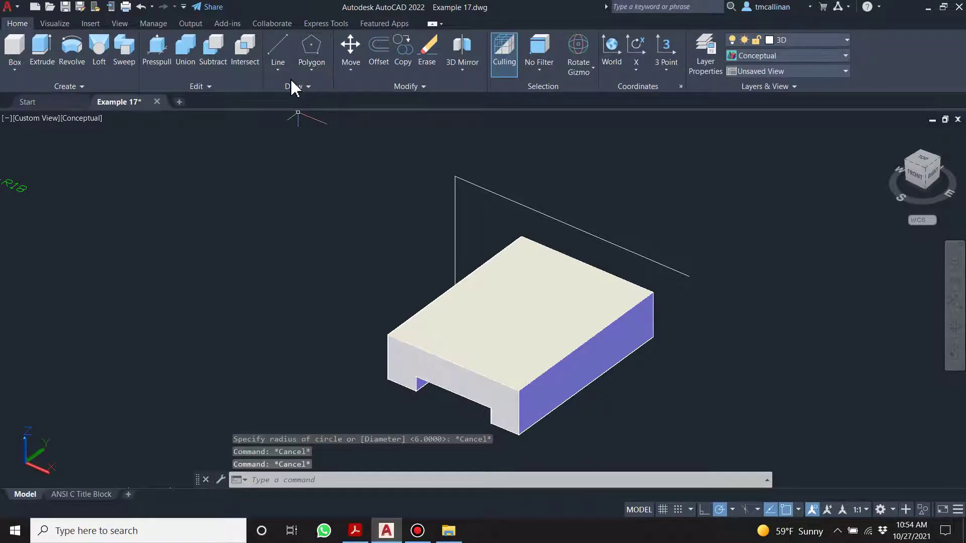
click(294, 87)
click(294, 108)
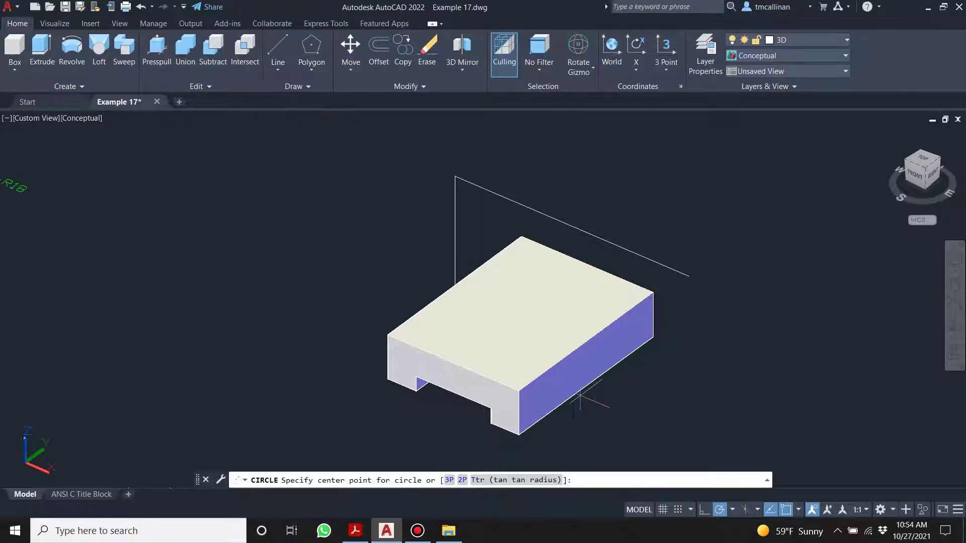
click(689, 276)
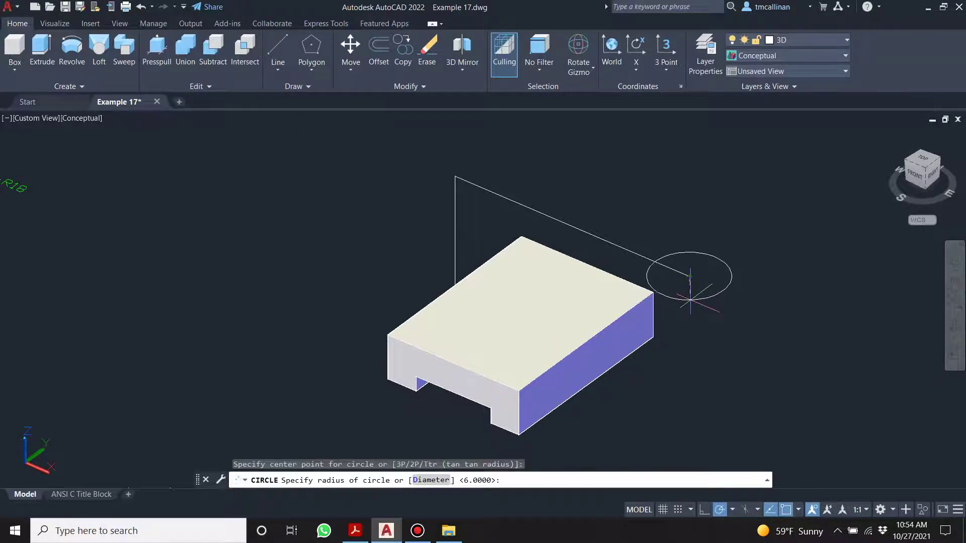
key(Escape)
key(Escape)
key(Escape)
key(Escape)
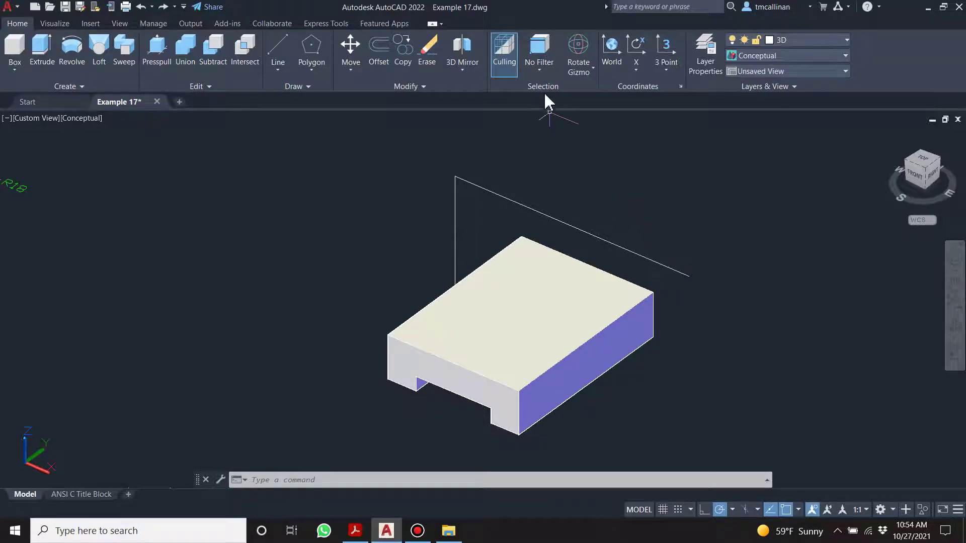
click(536, 73)
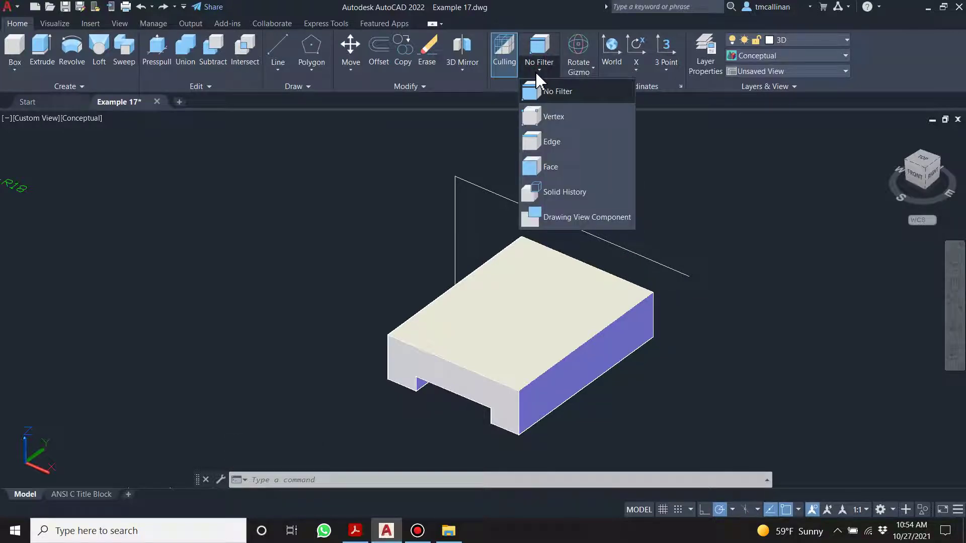
click(537, 78)
click(423, 148)
key(Escape)
key(Escape)
key(Escape)
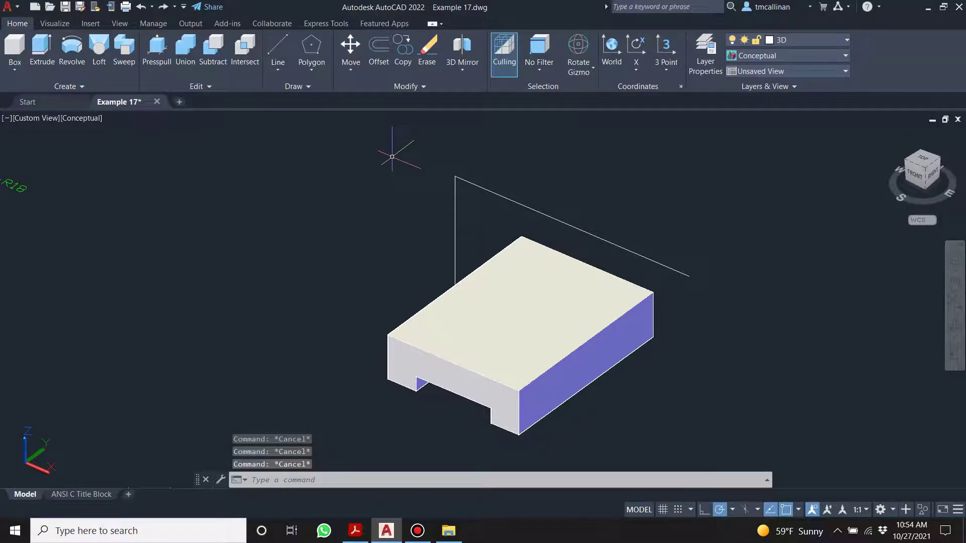
Check the raised ring's dimensions for Example 17 in the exercises PDF in Acrobat, and return to AutoCAD
scroll(392, 157, down, 4)
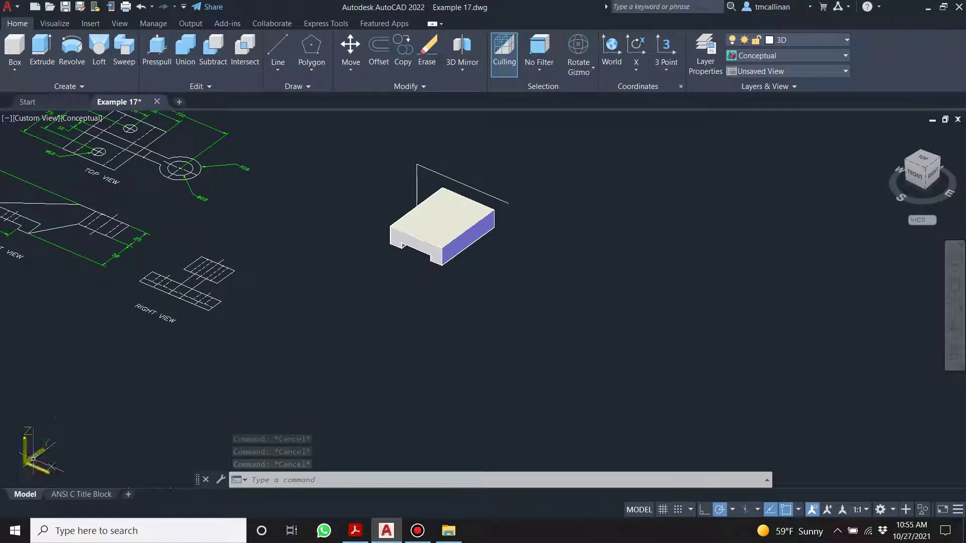
scroll(485, 168, up, 3)
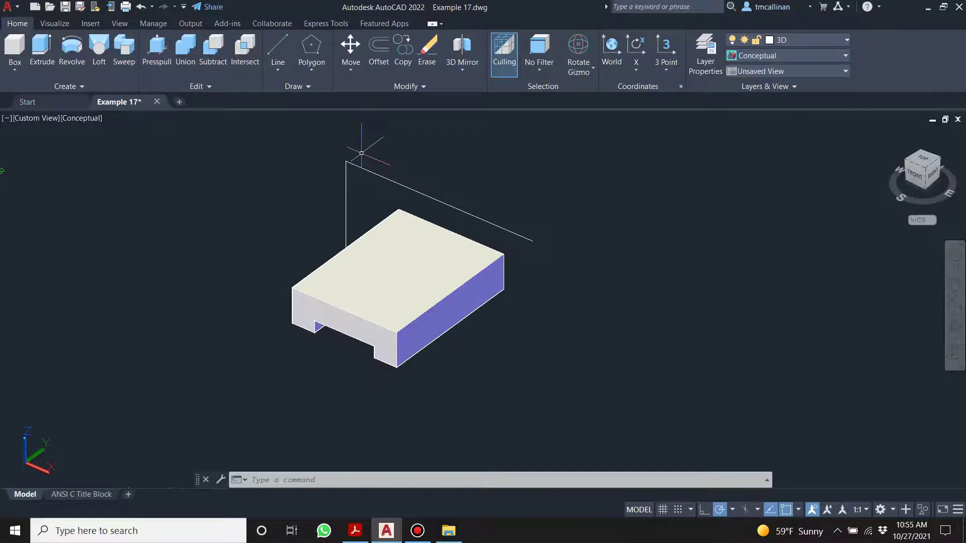
click(351, 534)
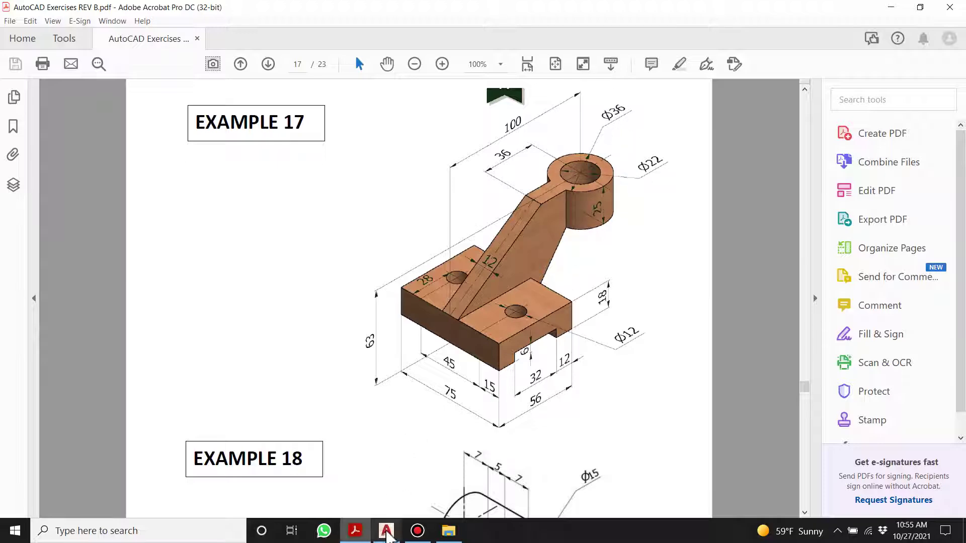
click(388, 532)
Draw a circle of diameter 36 centred on the free end of the horizontal construction line
click(296, 86)
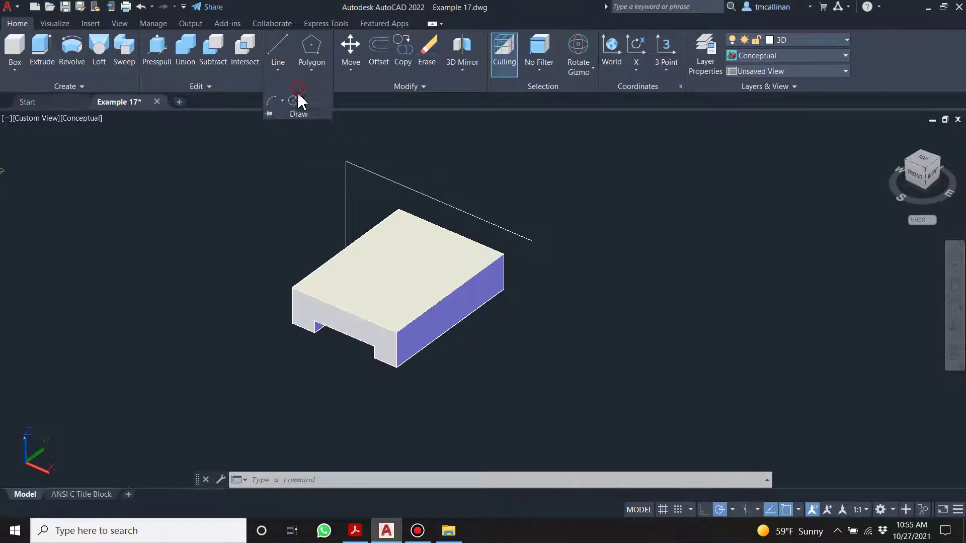
click(297, 103)
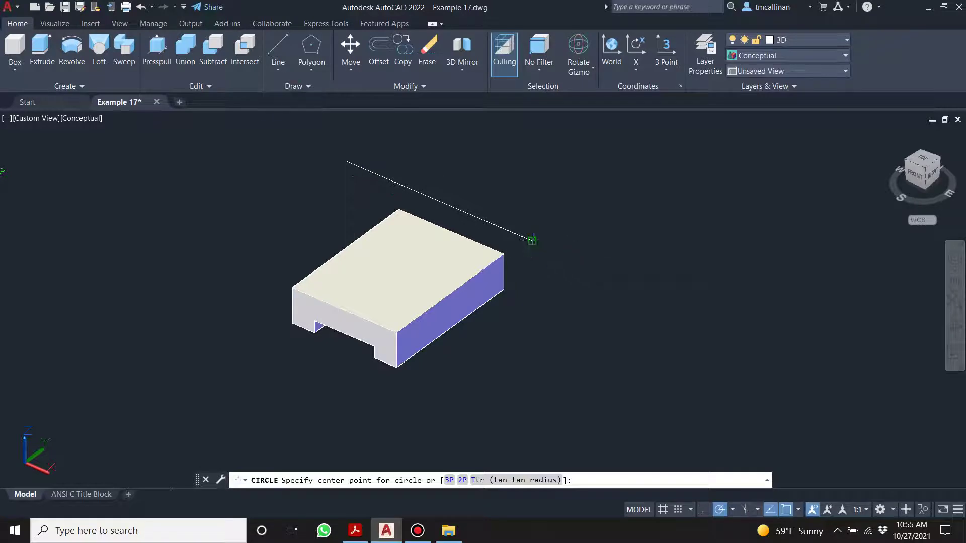
click(532, 241)
text(d)
key(Return)
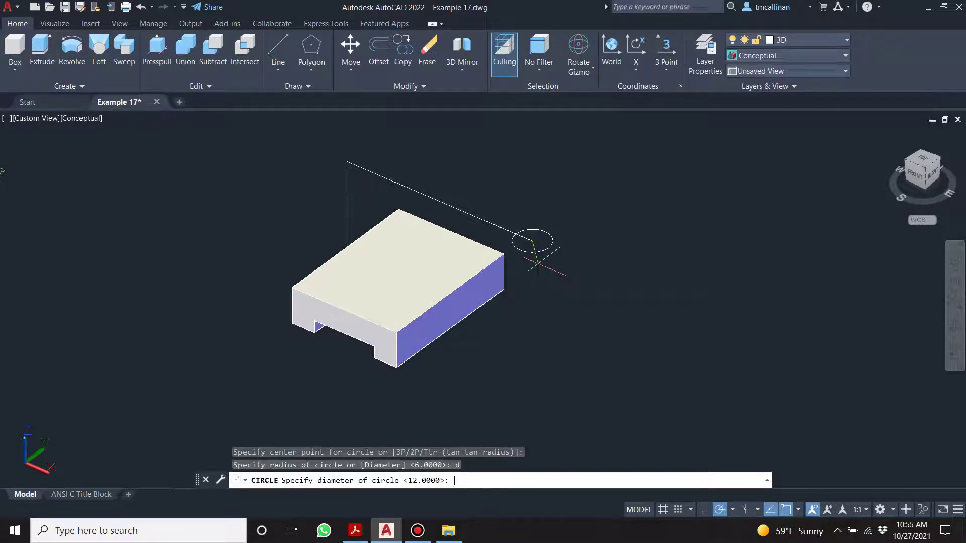
key(Return)
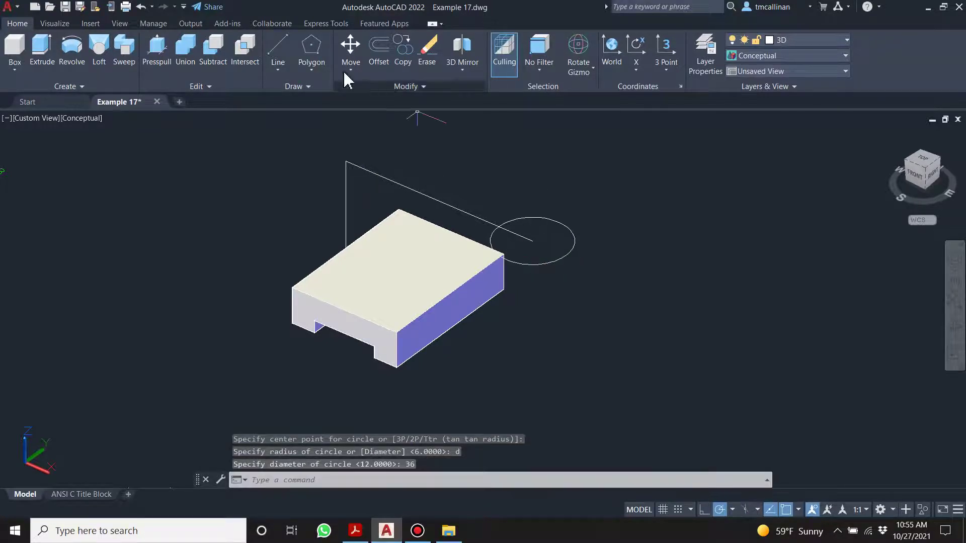
Draw a concentric circle of diameter 22 inside the ring's outer circle, centred on the same construction line end
click(319, 86)
click(293, 101)
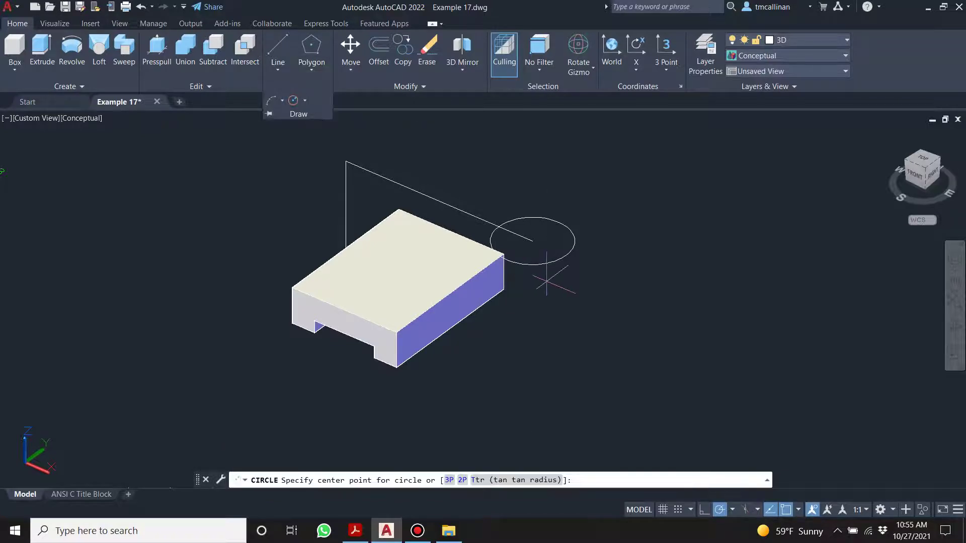
click(532, 241)
text(d)
key(Return)
text(22)
key(Return)
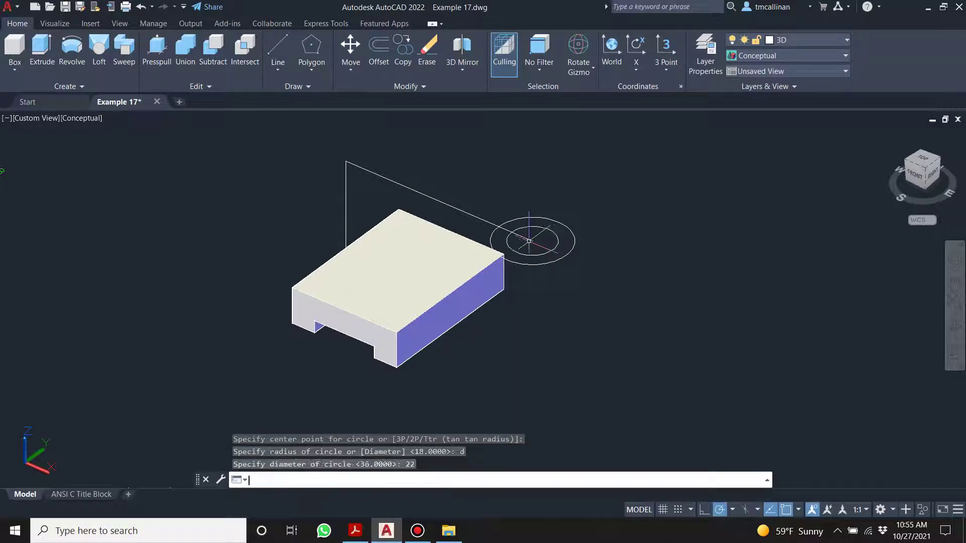
key(Escape)
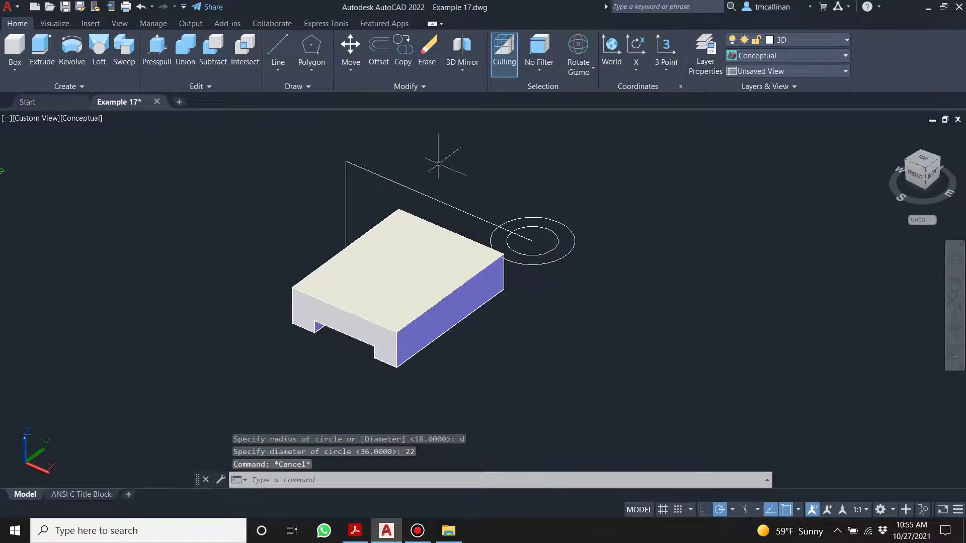
Convert the ring's outer and inner circles into regions
scroll(601, 214, up, 2)
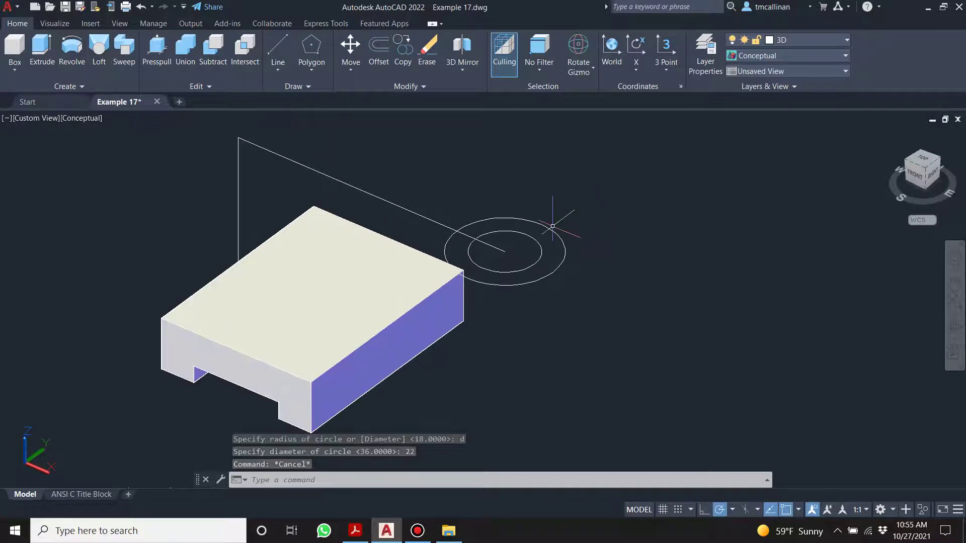
click(280, 481)
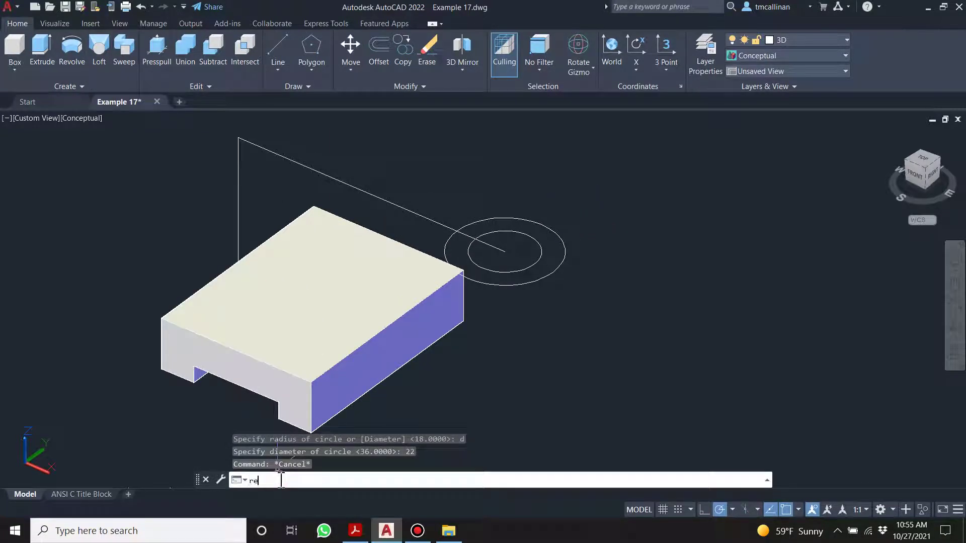
key(Return)
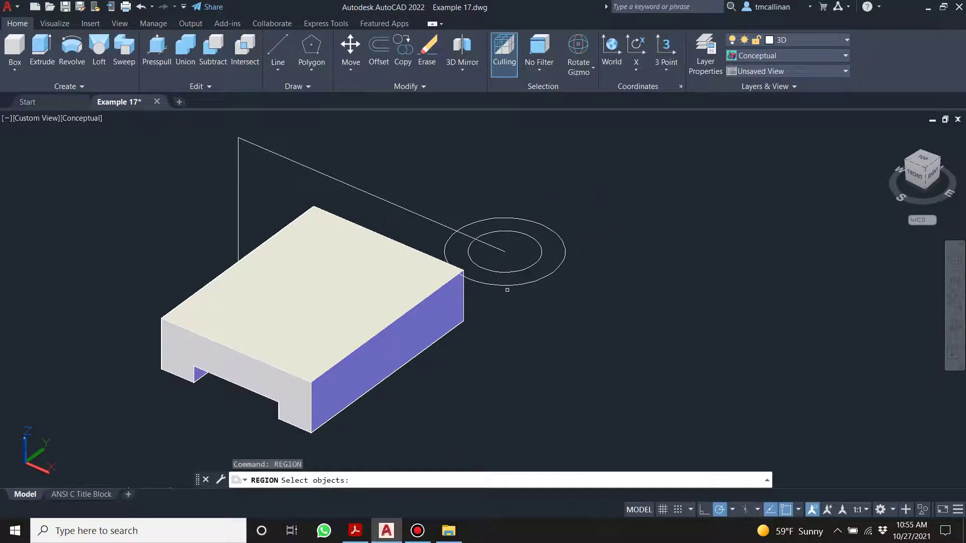
click(510, 285)
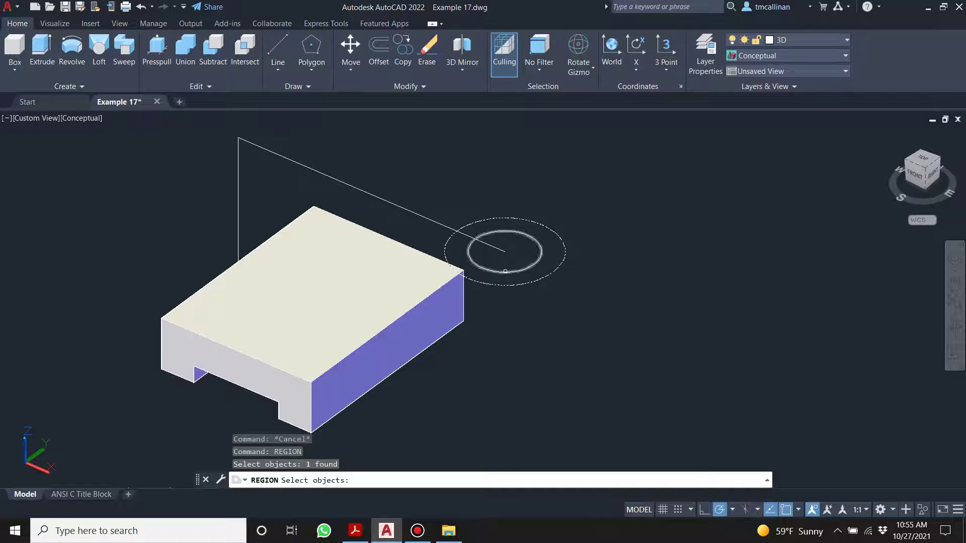
click(508, 270)
key(Return)
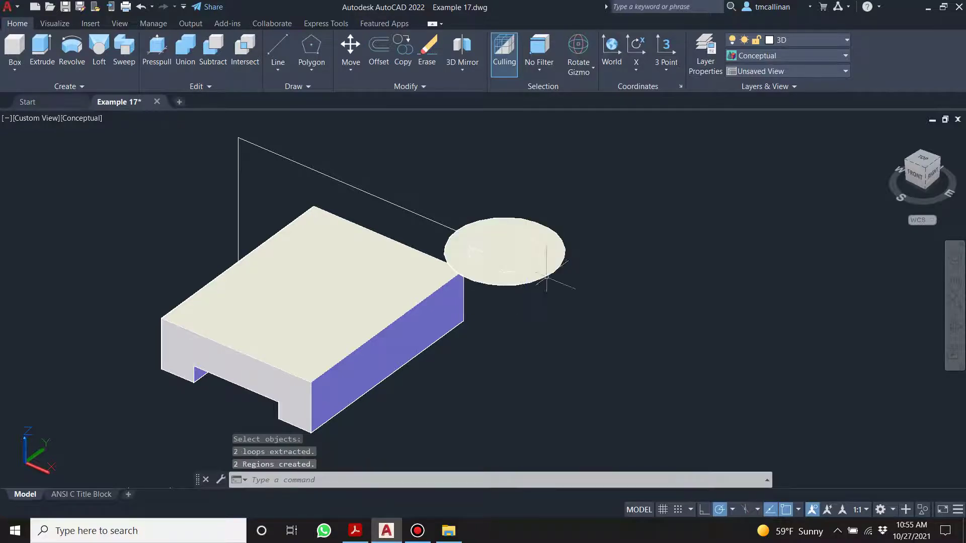
Try deleting one of the two overlapping circle regions of the ring
scroll(523, 236, up, 3)
click(505, 253)
key(Escape)
click(476, 283)
key(Delete)
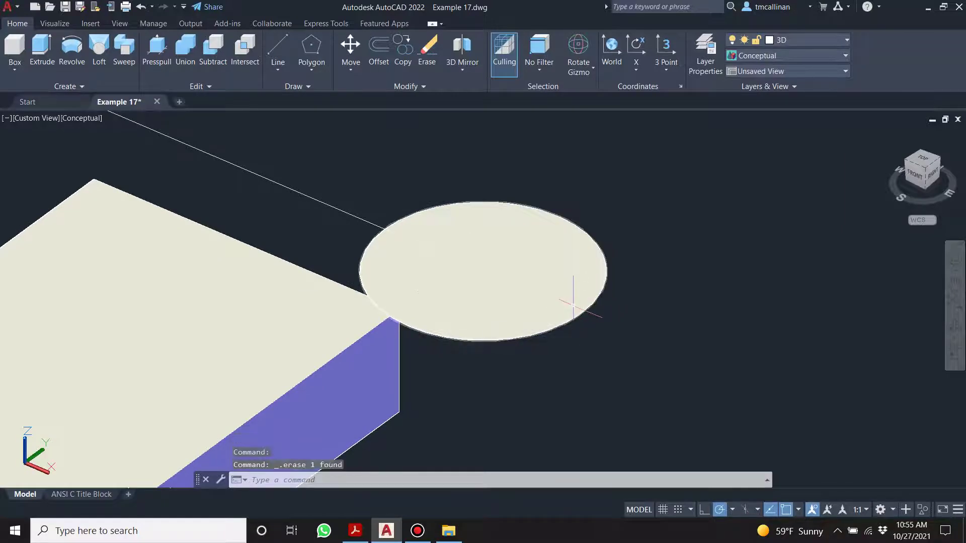
Undo the region deletion and the conversion of the ring's circles into regions
key(ctrl+z)
key(Escape)
key(Escape)
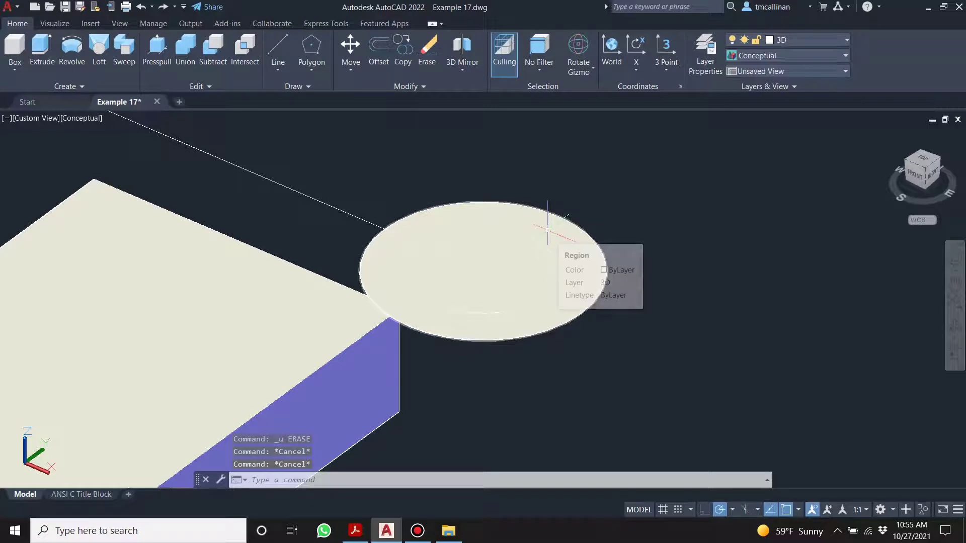
key(ctrl+z)
key(ctrl+z)
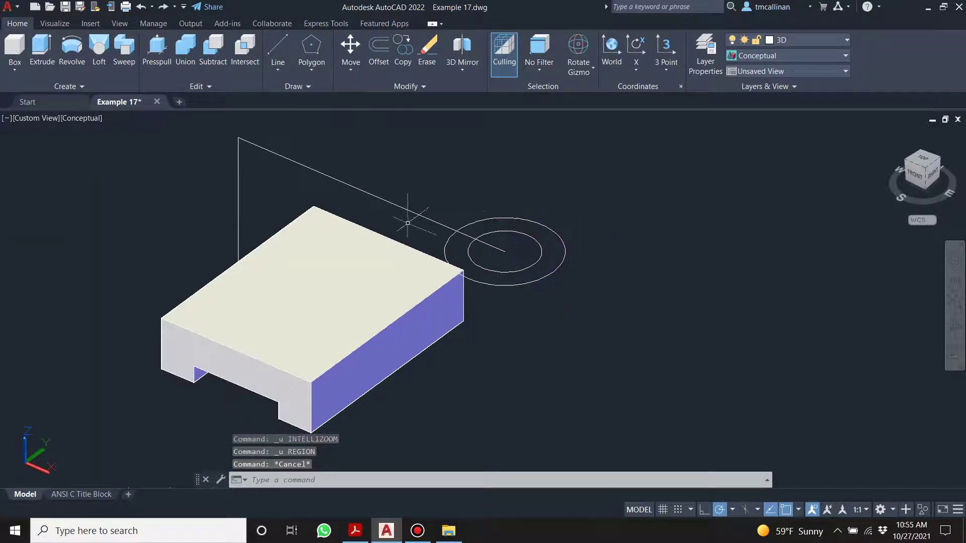
Try to extrude the ring's outer and inner circles together without converting them into regions
click(42, 53)
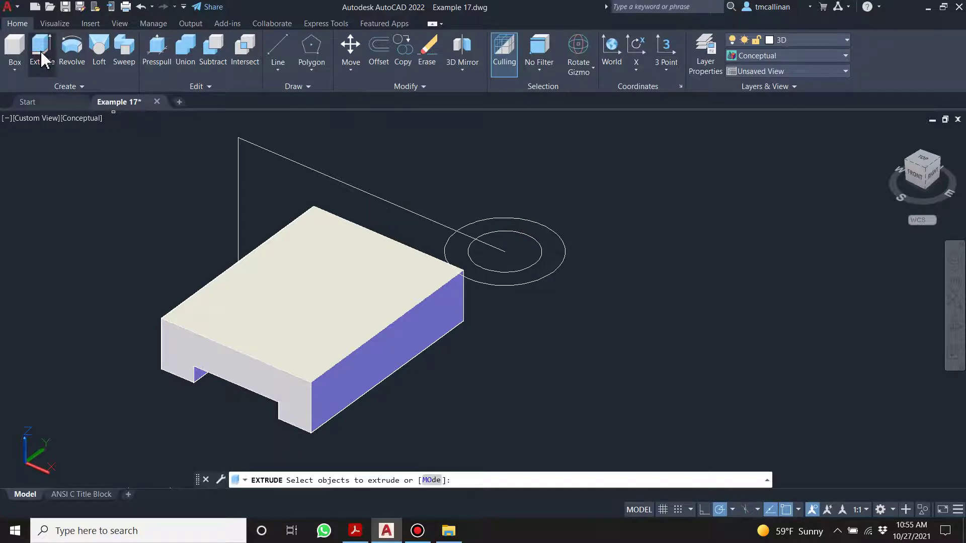
click(498, 285)
click(505, 274)
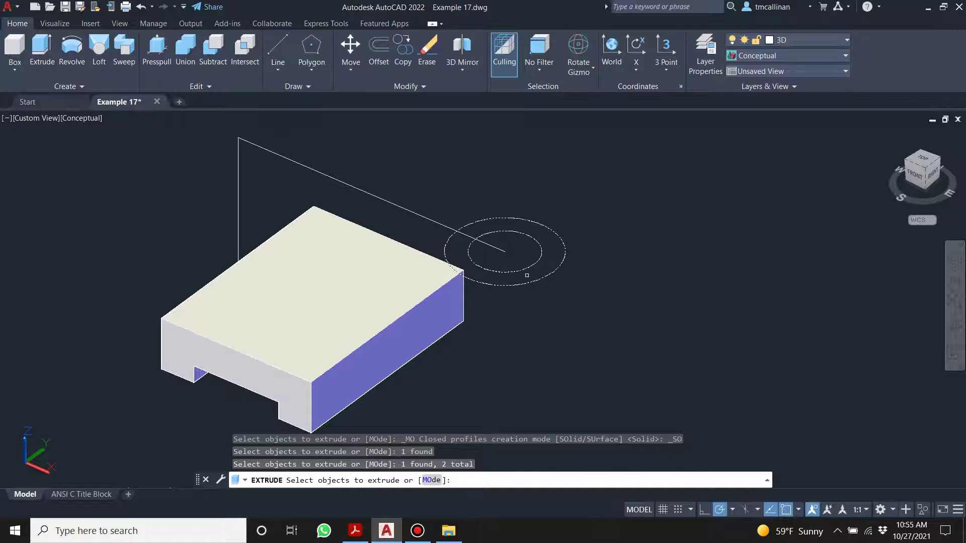
key(Return)
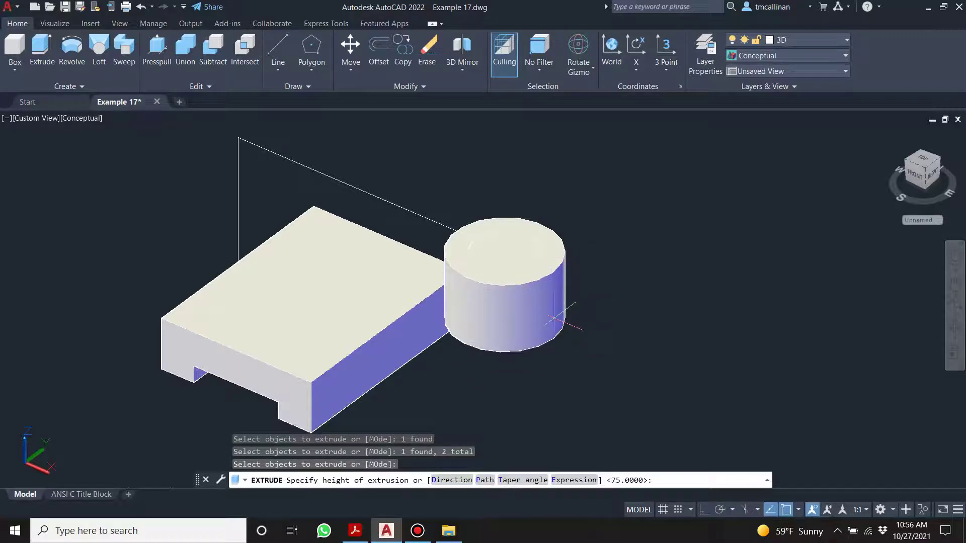
key(Escape)
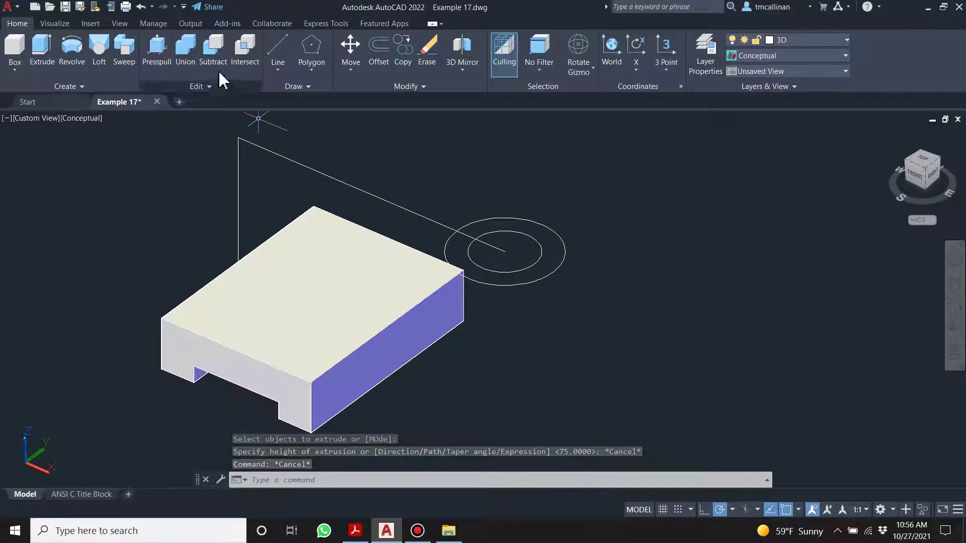
Try to use Presspull on the ring's outer circle
click(157, 48)
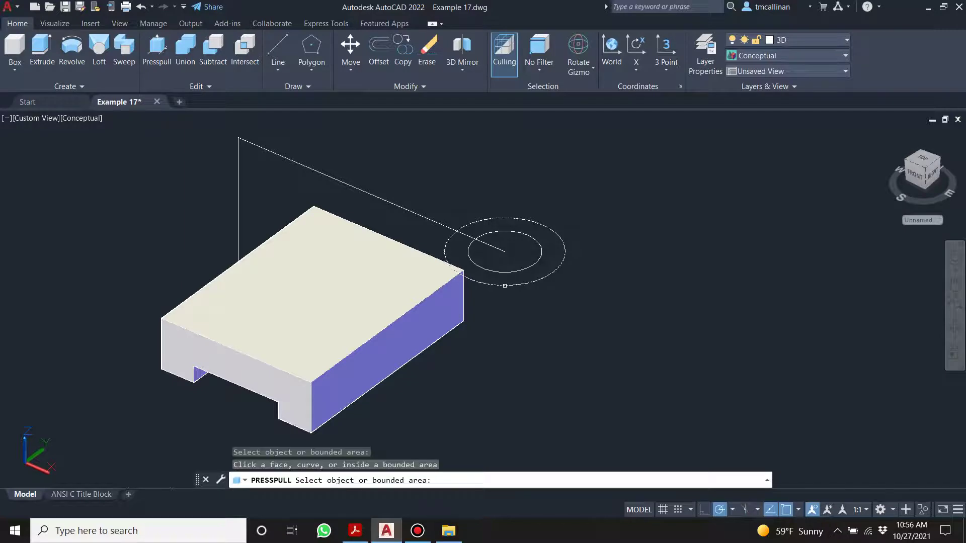
click(501, 287)
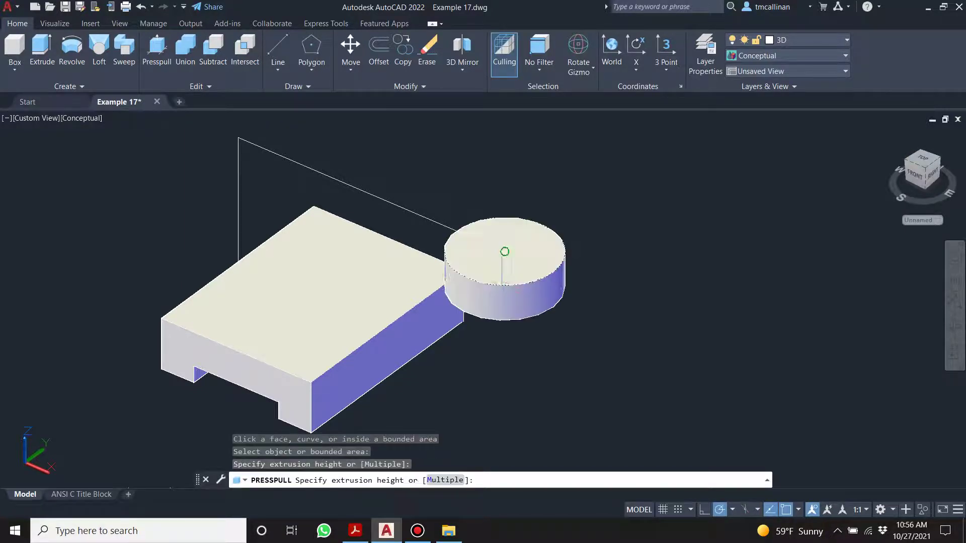
key(Escape)
key(Escape)
key(Escape)
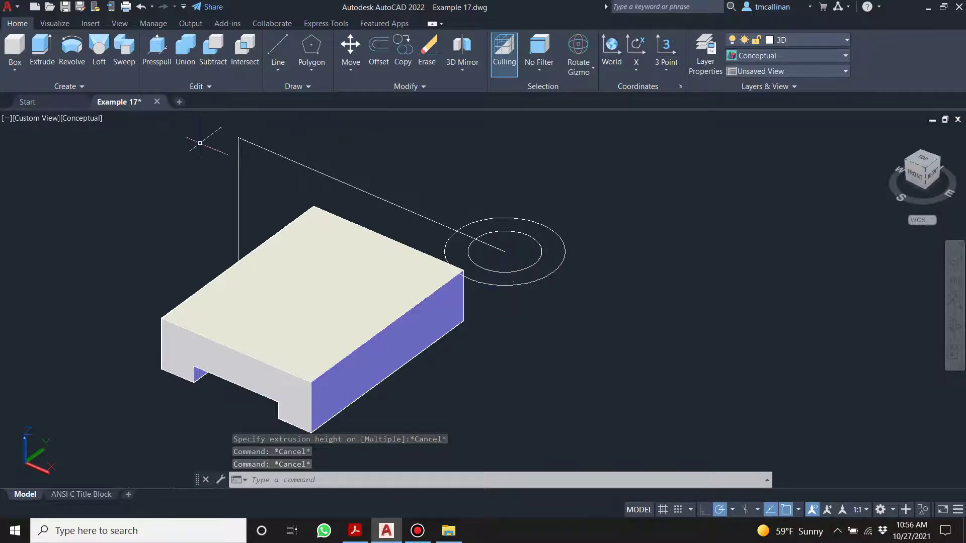
click(42, 48)
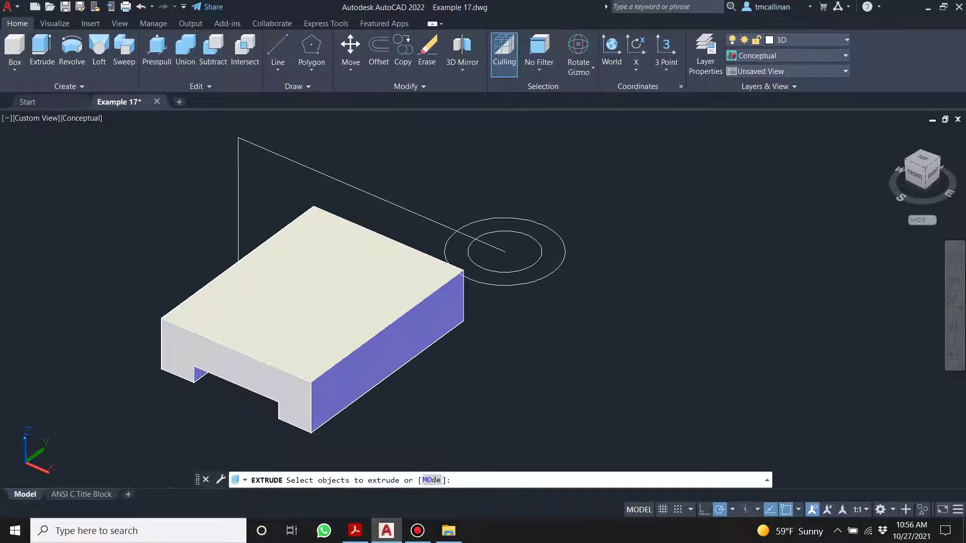
key(Escape)
key(Escape)
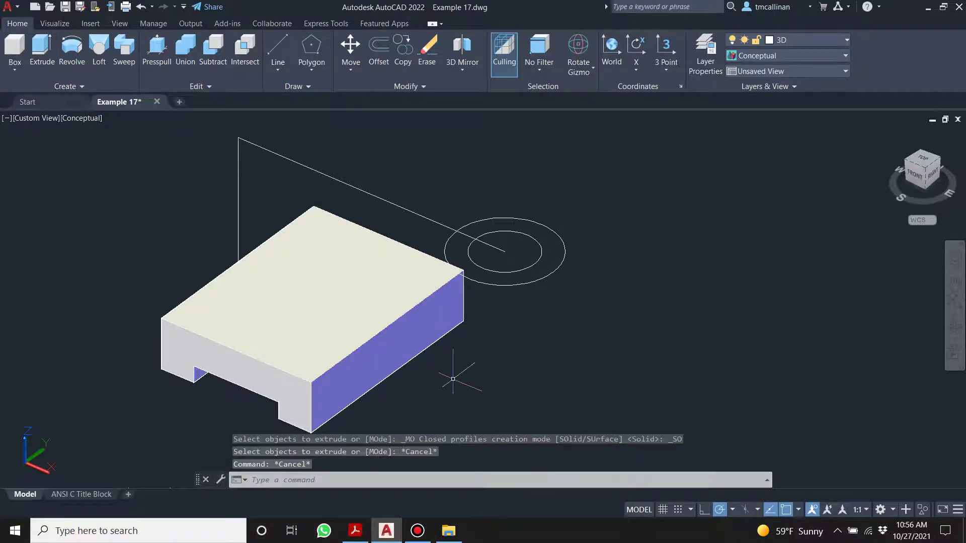
Convert the ring's inner and outer circles into regions
text(region)
key(Return)
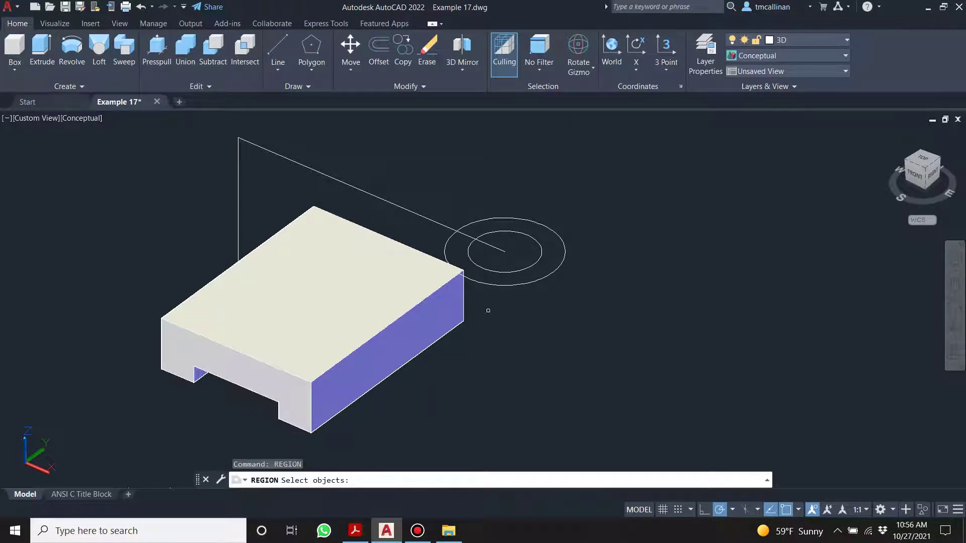
click(506, 273)
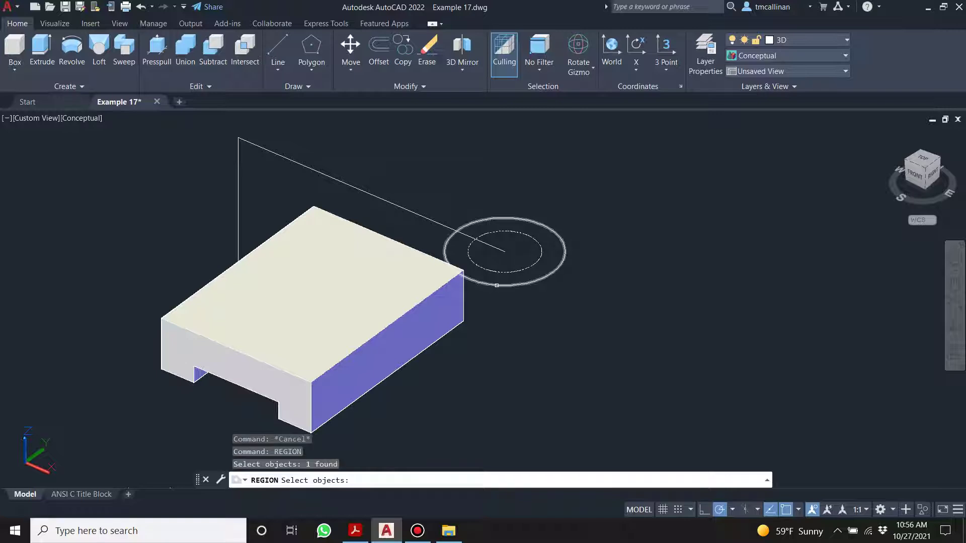
click(497, 285)
key(Return)
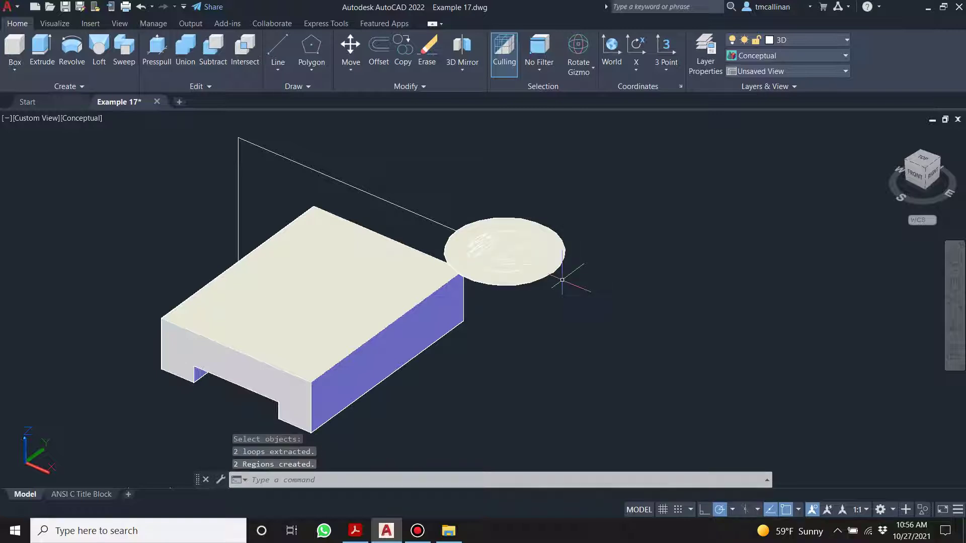
Subtract the inner circle region from the outer circle region to form a flat ring
scroll(538, 274, up, 2)
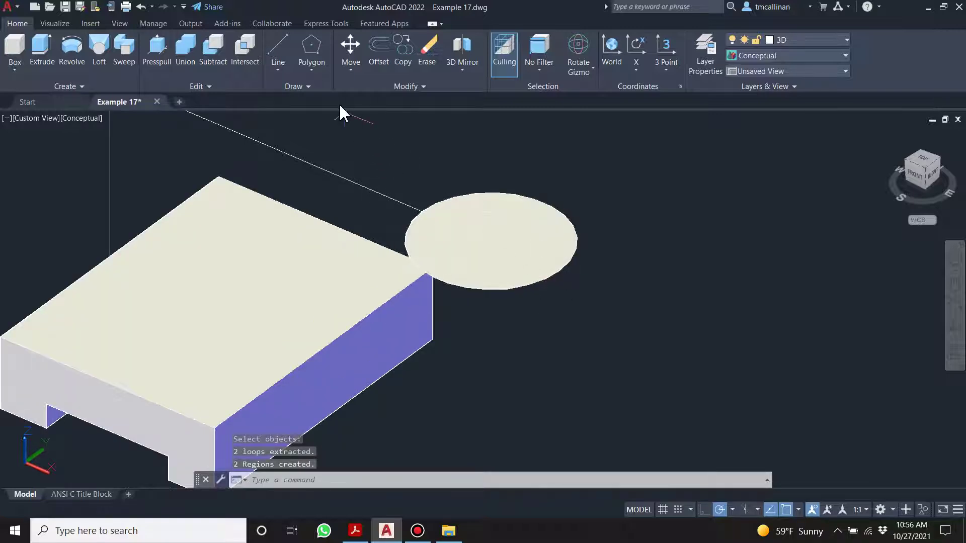
click(213, 53)
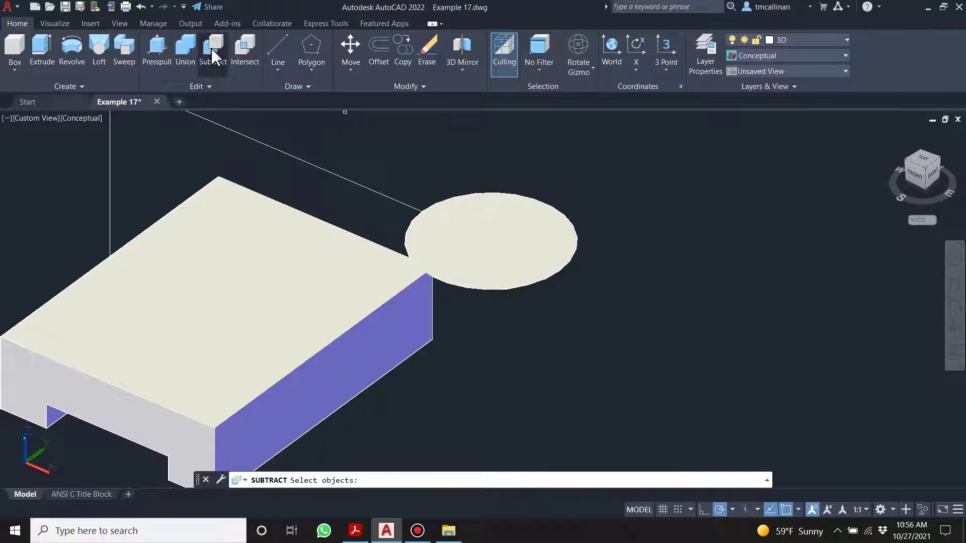
click(461, 287)
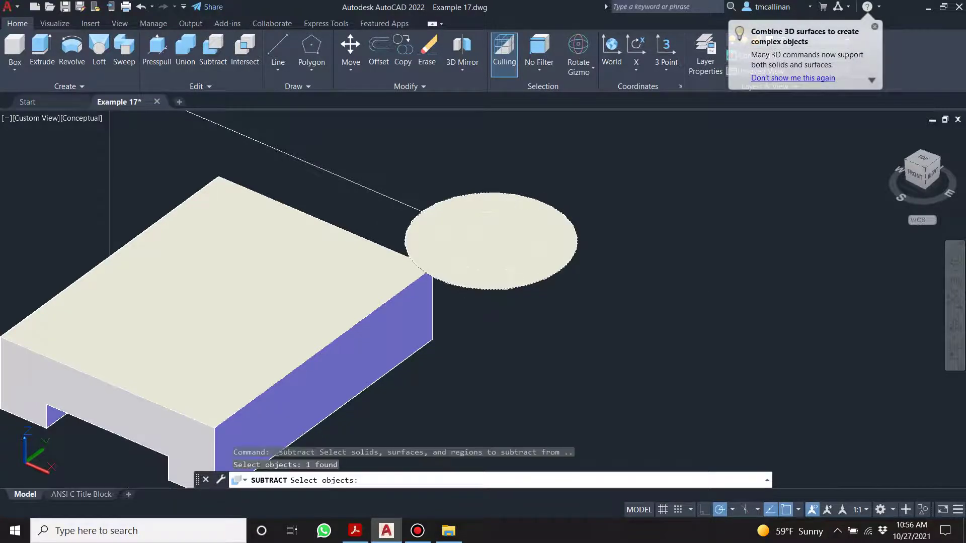
key(Return)
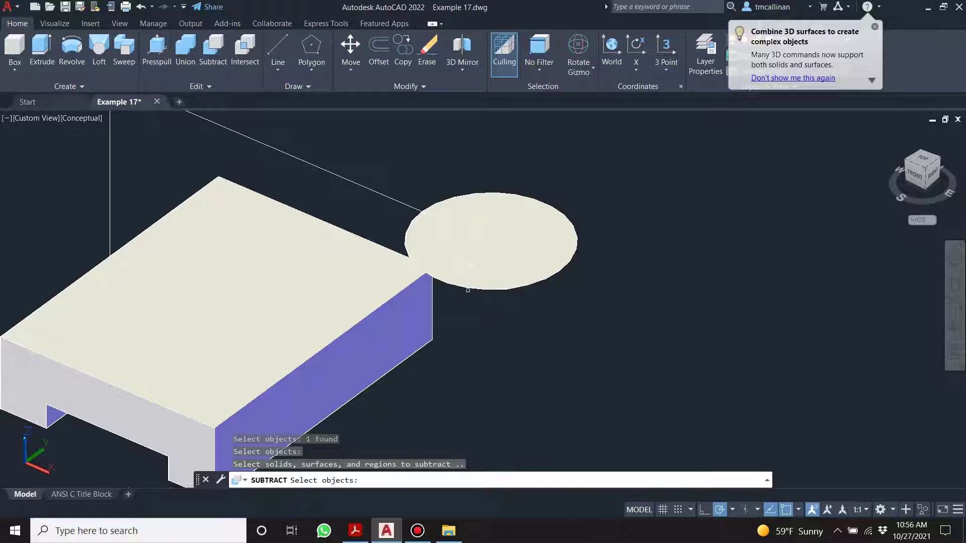
click(541, 249)
key(Return)
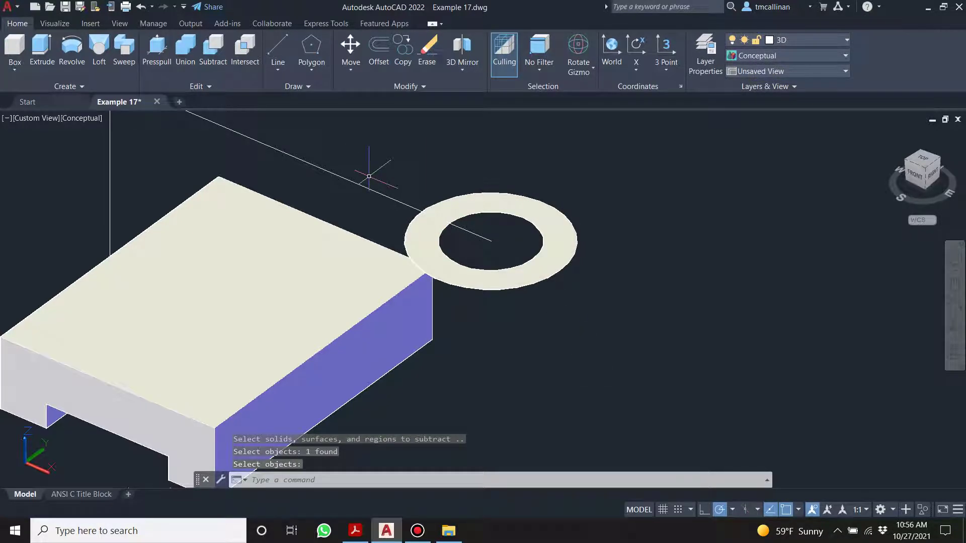
key(Escape)
key(Escape)
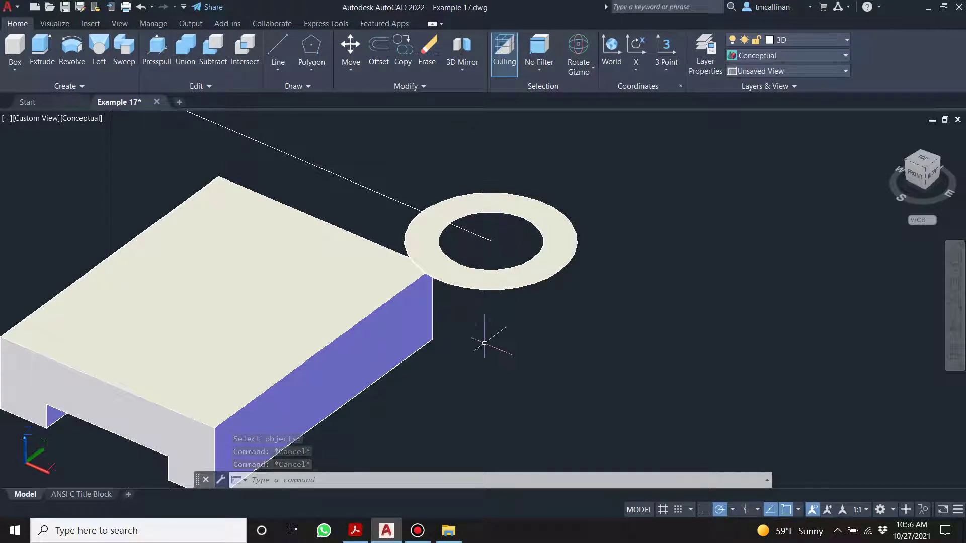
Check the raised ring's height for Example 17 in the exercises PDF in Acrobat, and return to AutoCAD
scroll(450, 286, down, 2)
mouse_move(469, 281)
shift+middle_down()
mouse_move(477, 272)
mouse_move(468, 274)
shift+middle_up()
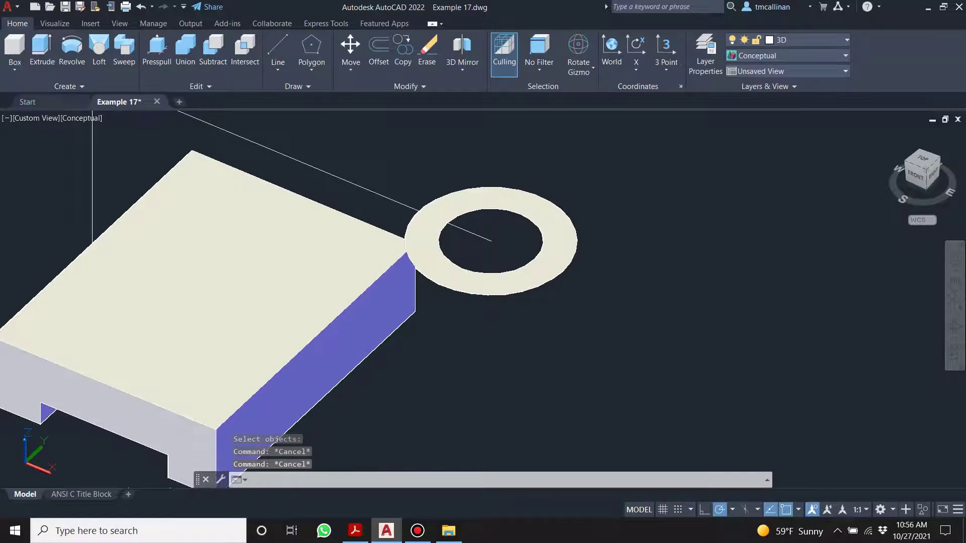
scroll(468, 273, down, 1)
shift+middle_drag(434, 320, 433, 321)
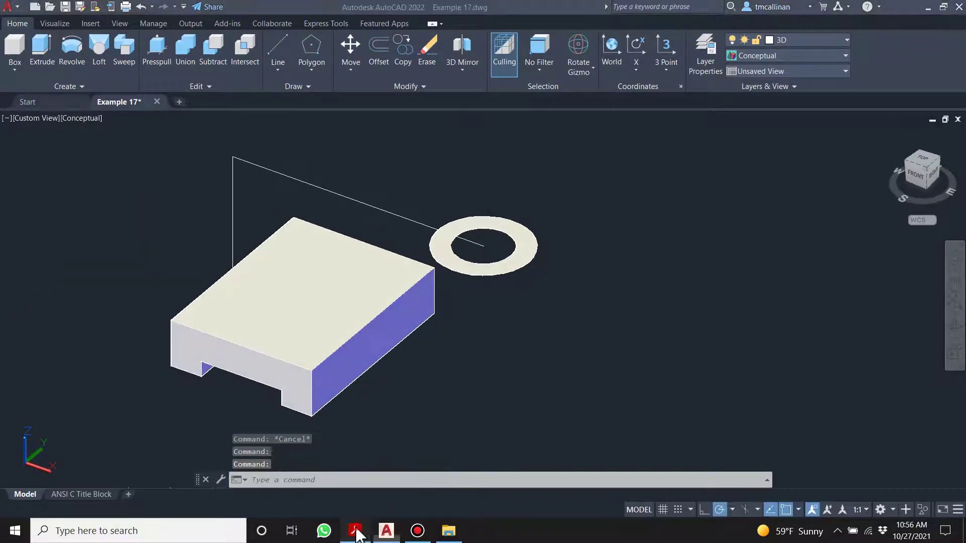
click(355, 531)
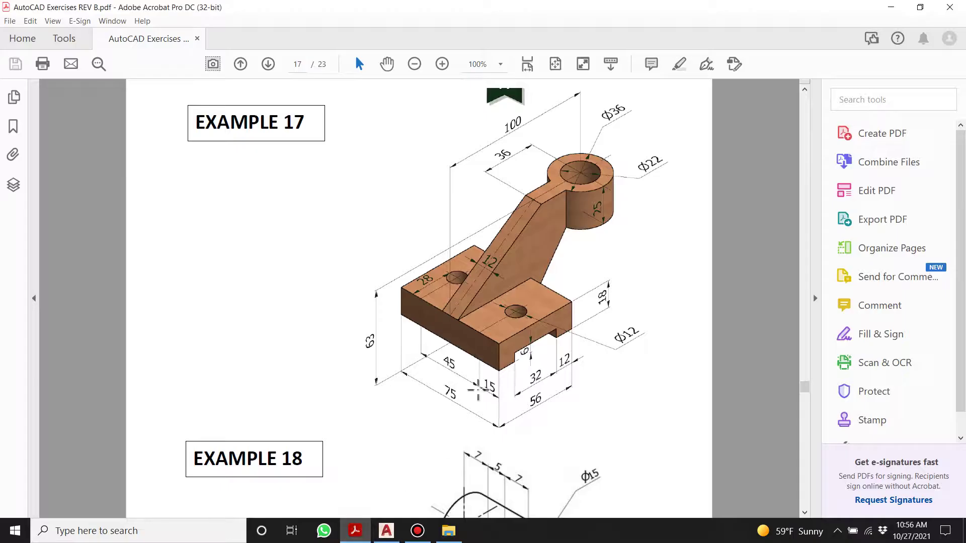
click(386, 531)
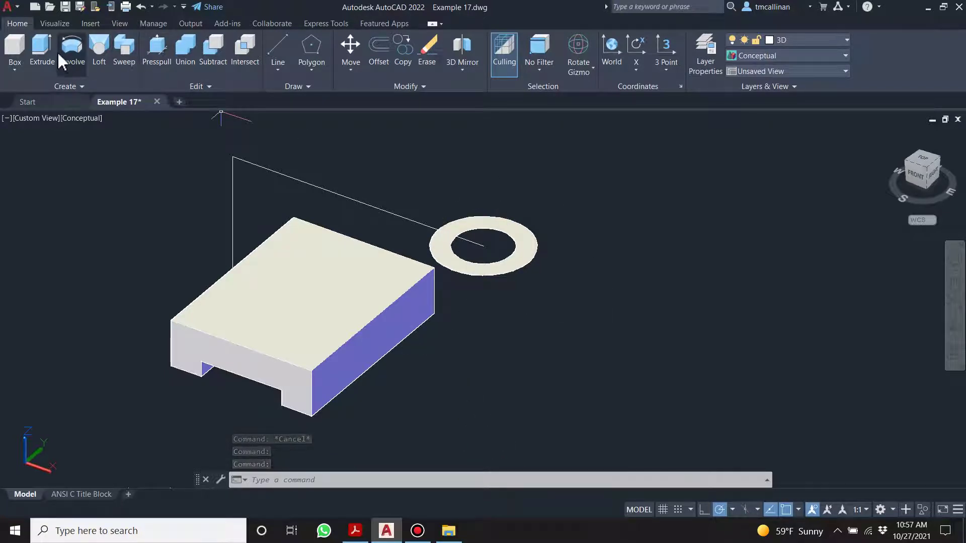
Try extruding the ring region upward by 25, checking the height in the exercises PDF, and undo the extrusion
click(43, 49)
click(522, 253)
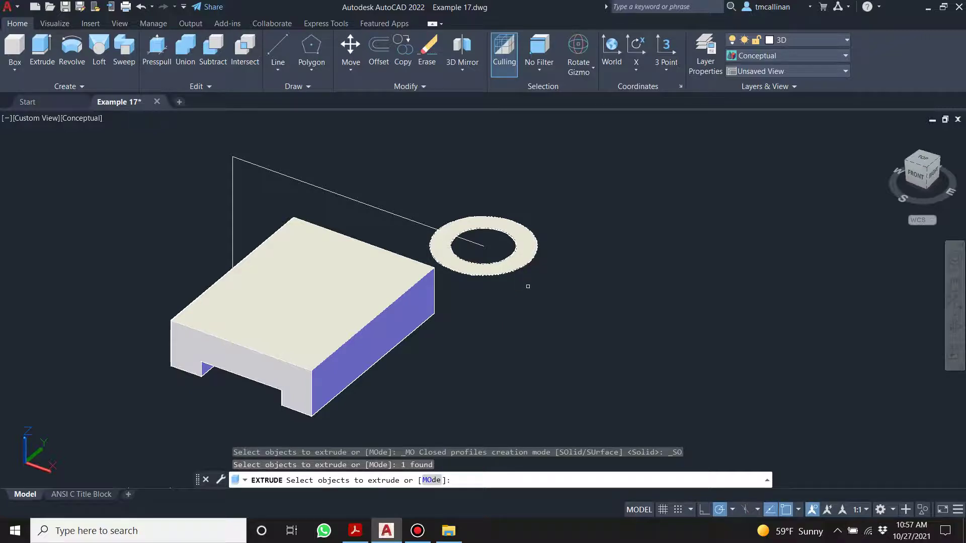
key(Return)
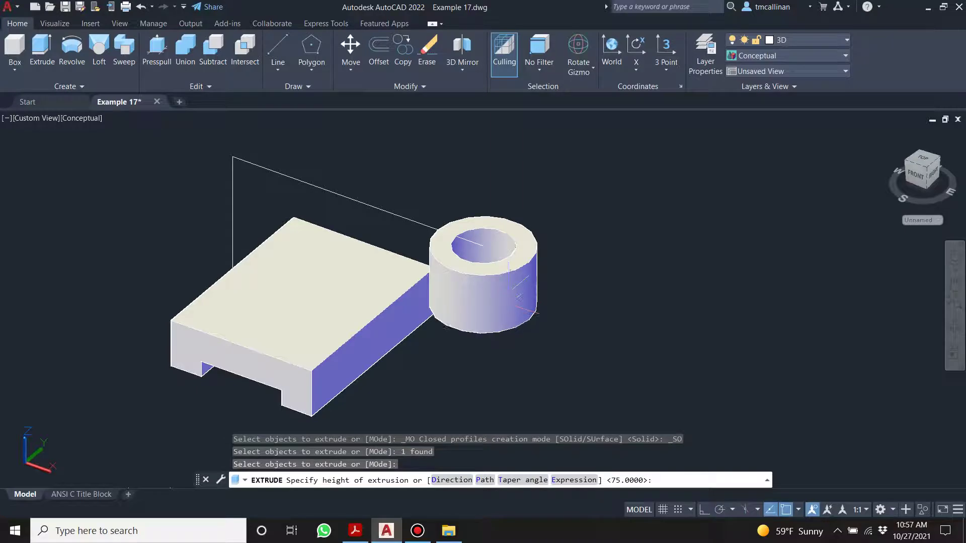
click(356, 531)
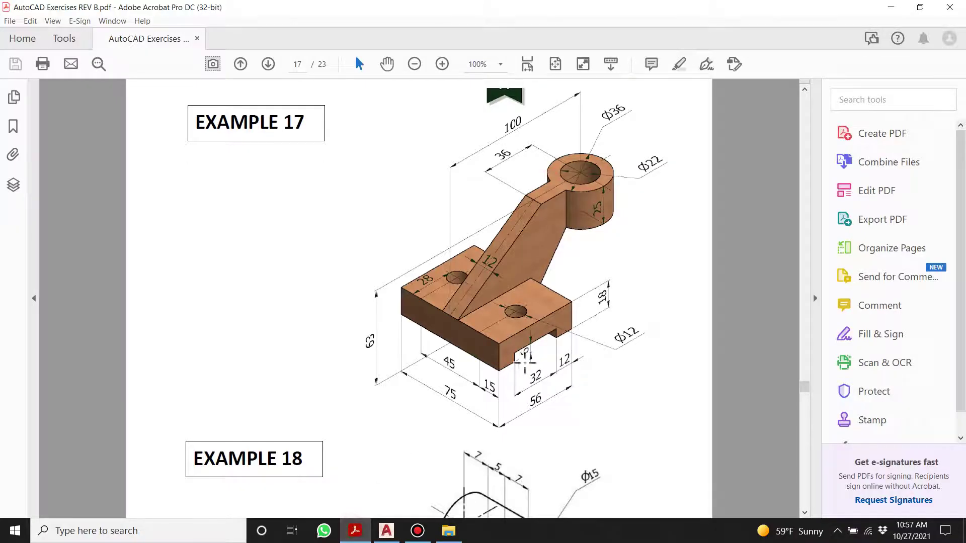
click(387, 530)
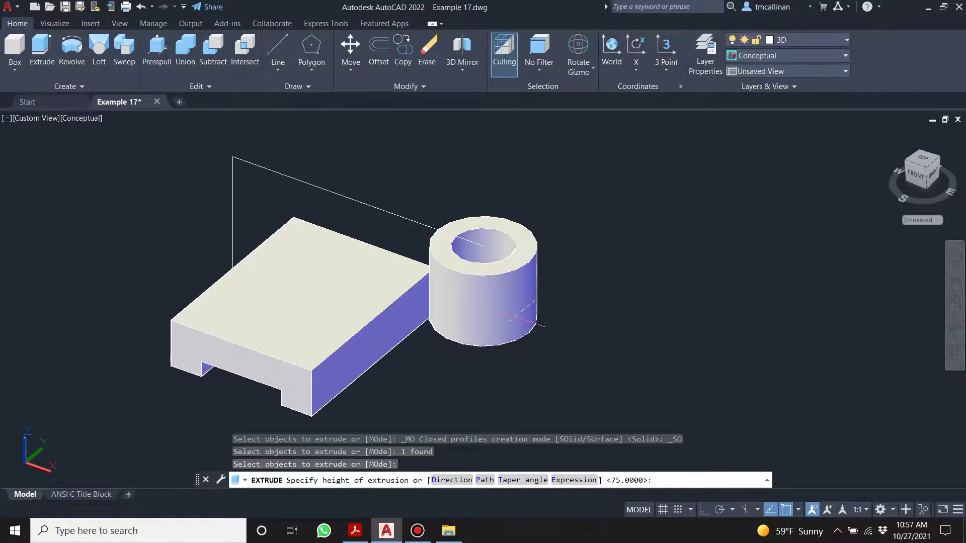
text(25)
key(Return)
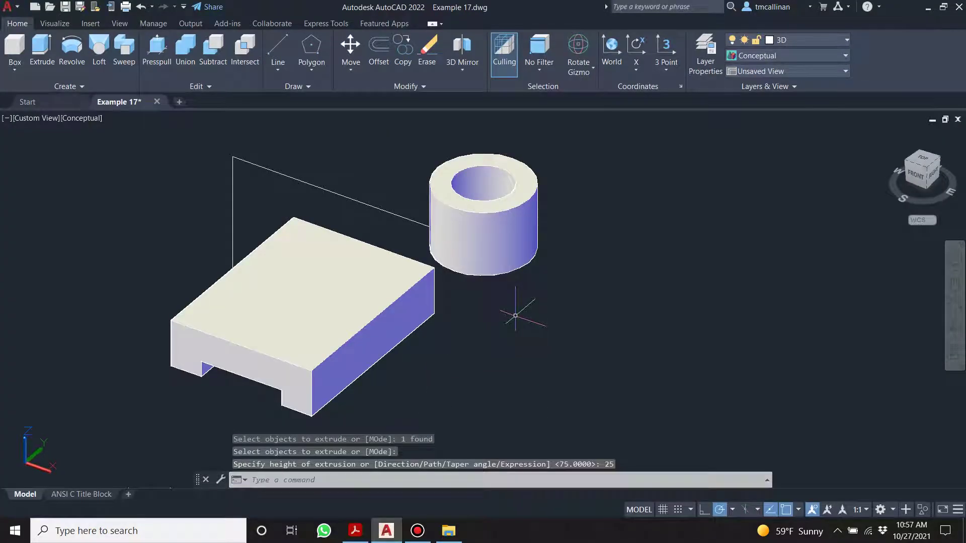
key(ctrl+z)
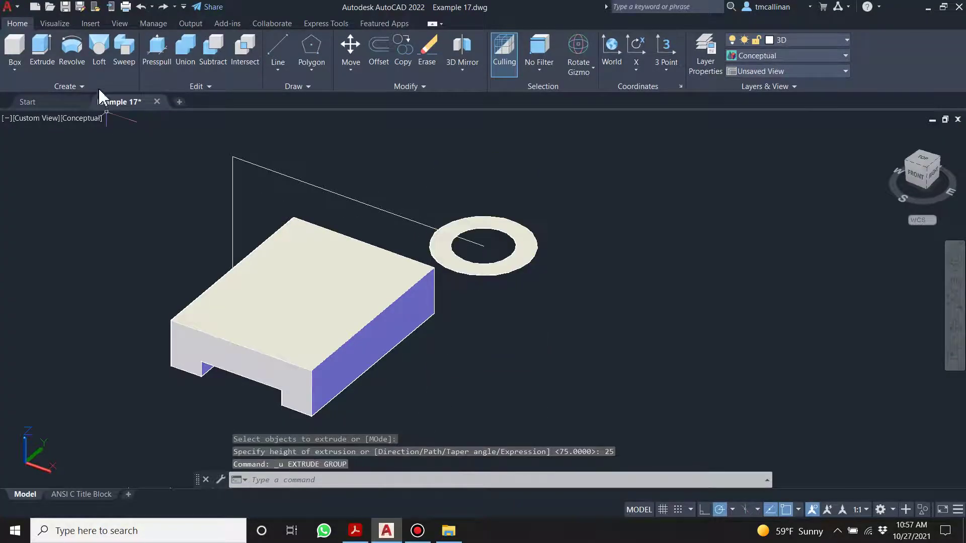
Extrude the ring region downward with a height of -25
click(42, 49)
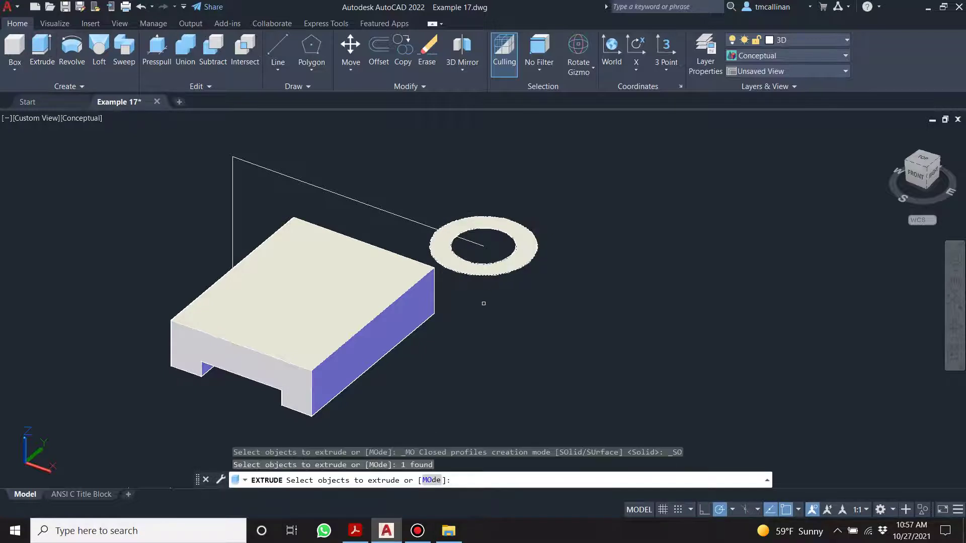
key(Return)
text(-25)
key(Return)
key(Escape)
shift+middle_drag(478, 328, 403, 259)
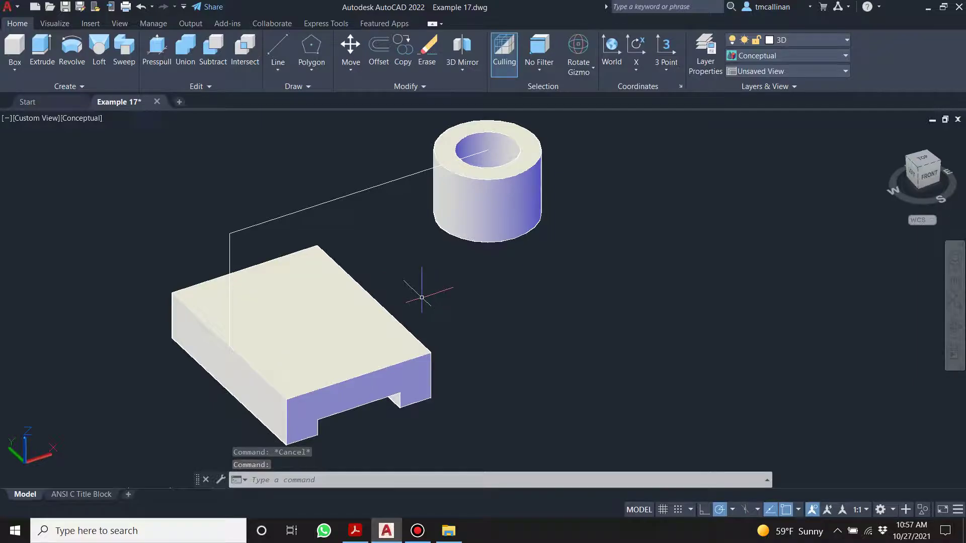
Check the Example 17 bracket's remaining dimensions in the exercises PDF in Acrobat, and return to AutoCAD
click(356, 532)
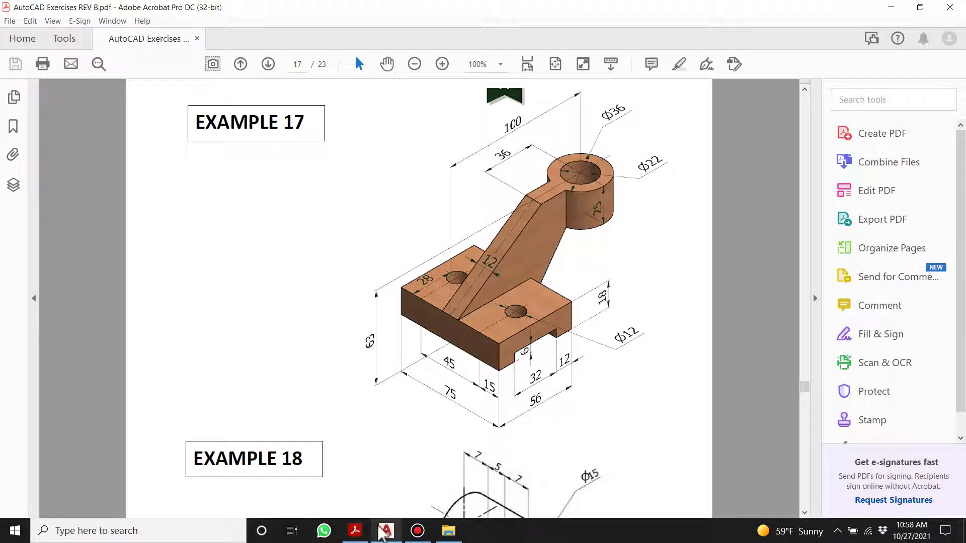
click(386, 531)
key(Escape)
key(Escape)
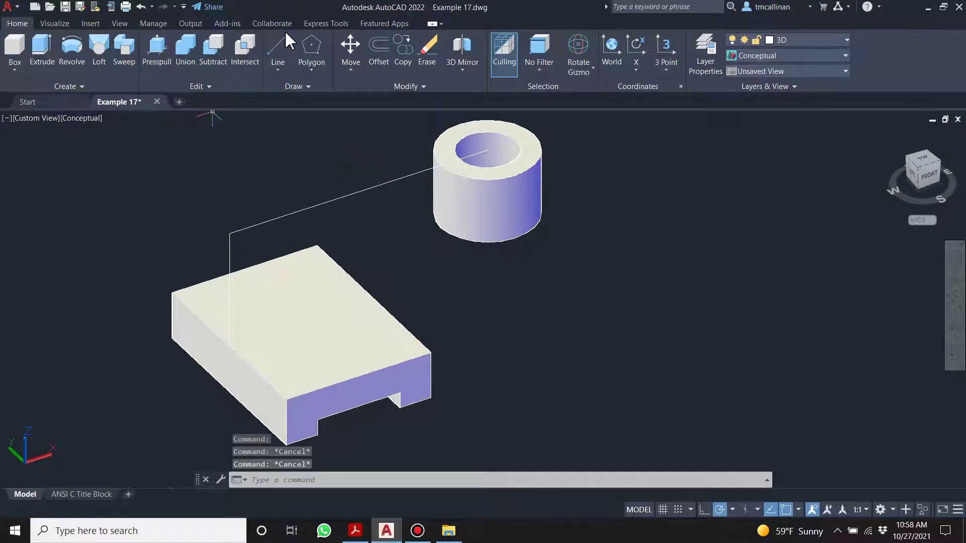
Draw a 36-long line from the ring's top centre toward the base, continuing to the midpoint of the base's top edge farthest from the ring
click(278, 51)
click(488, 150)
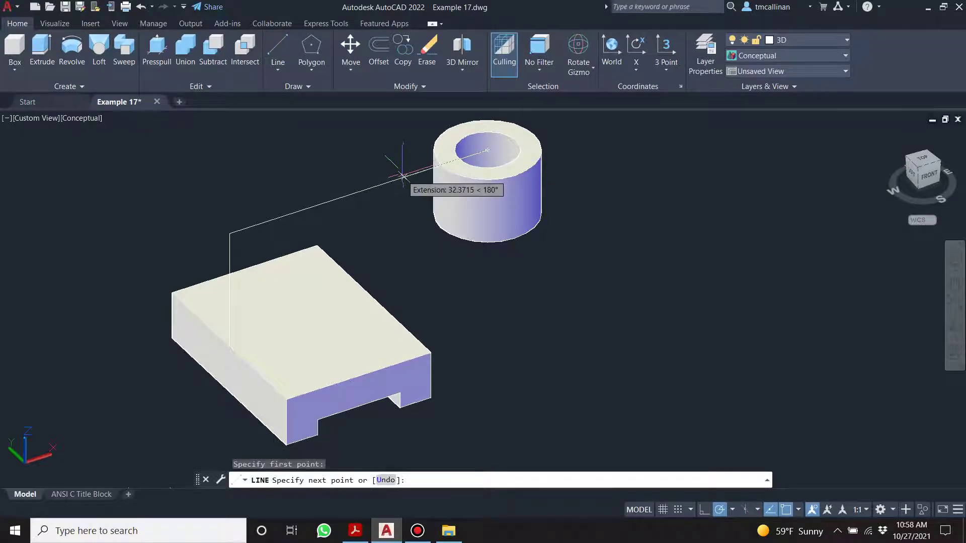
text(36)
key(Return)
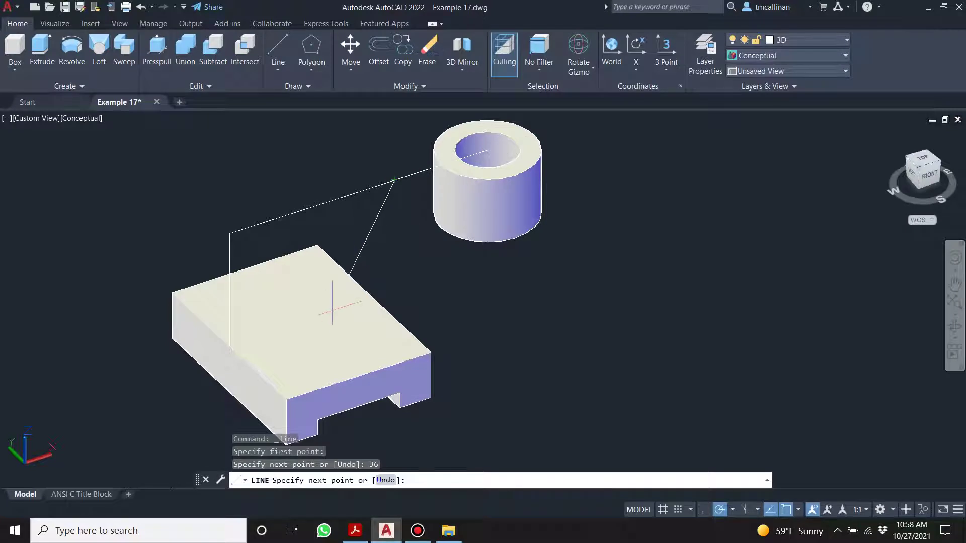
click(229, 345)
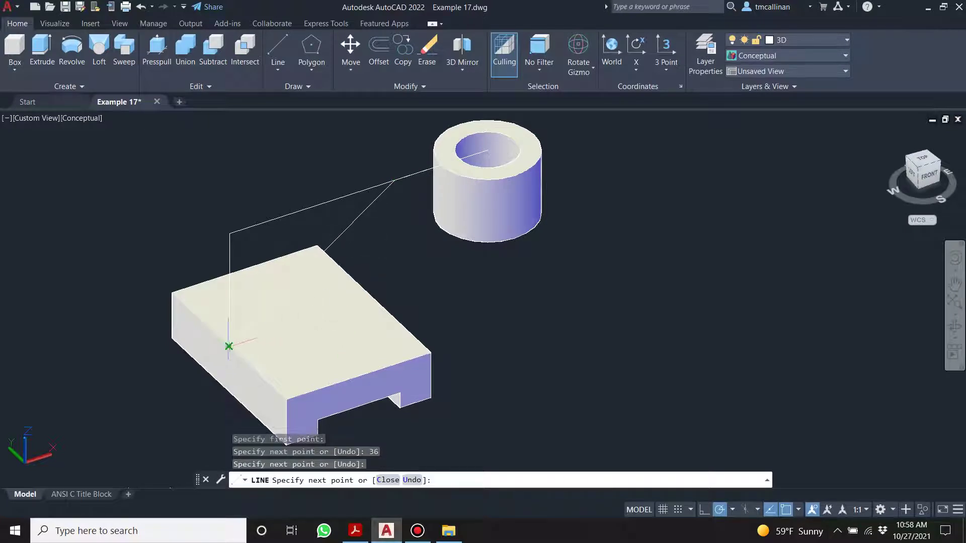
key(Escape)
shift+middle_drag(279, 304, 292, 221)
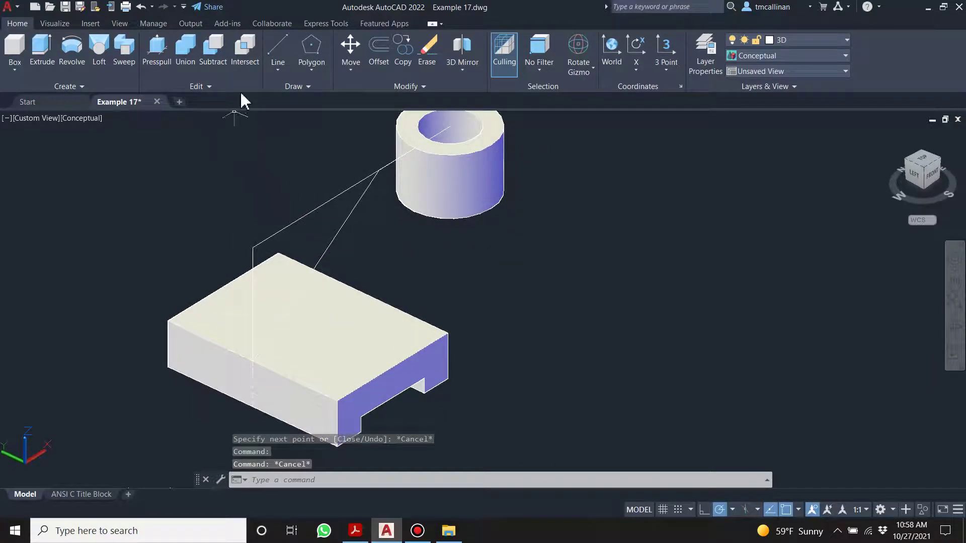
Trim away the leftover horizontal construction line beyond the new corner and the vertical construction line above the base
text(trim)
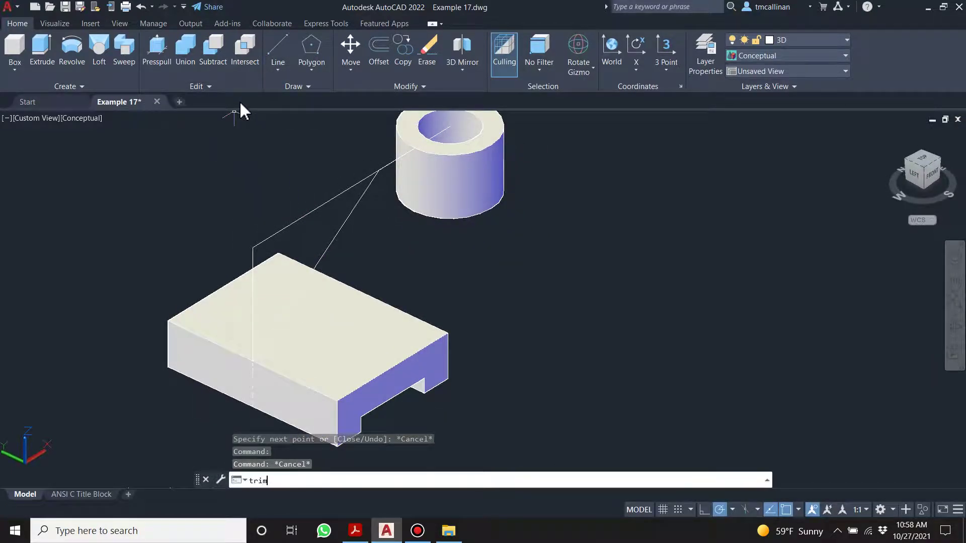
key(Return)
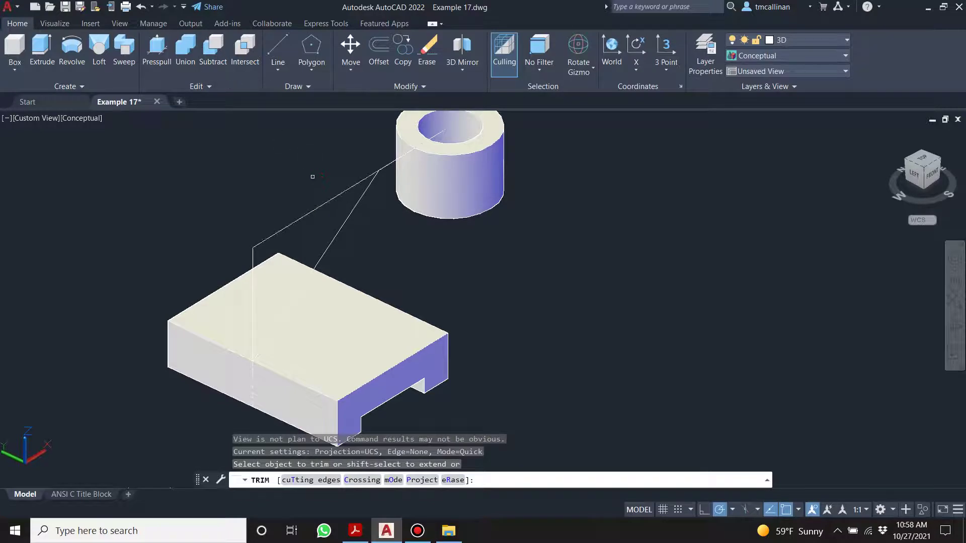
click(310, 182)
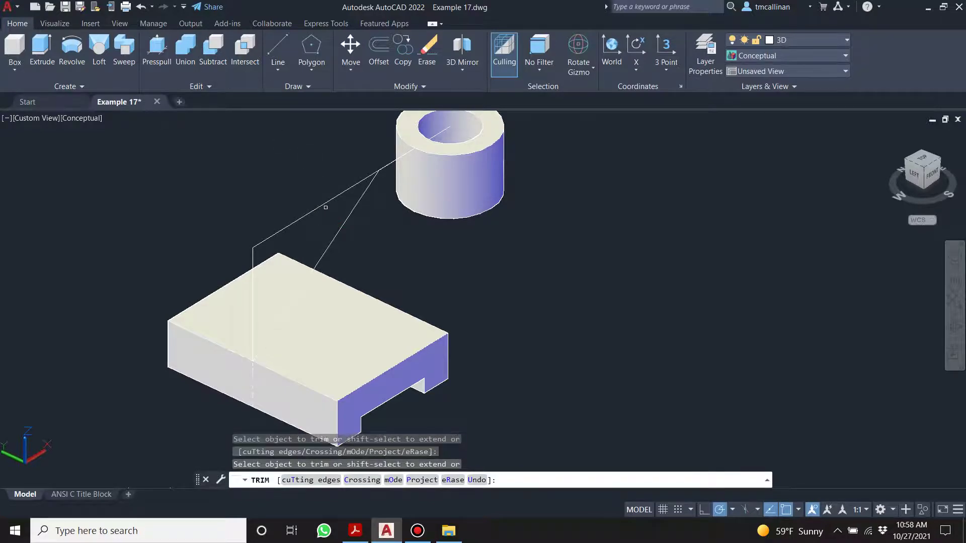
click(249, 274)
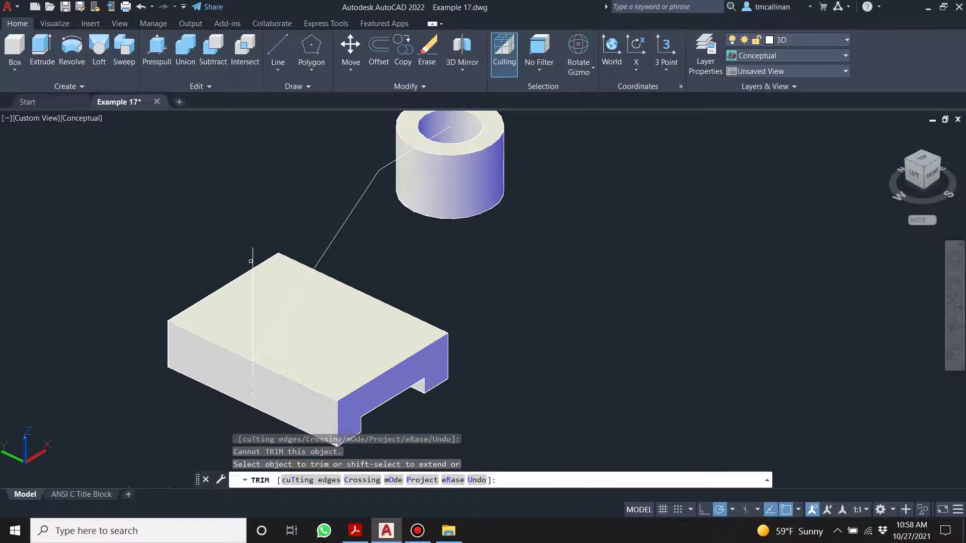
key(Escape)
shift+middle_drag(304, 204, 336, 210)
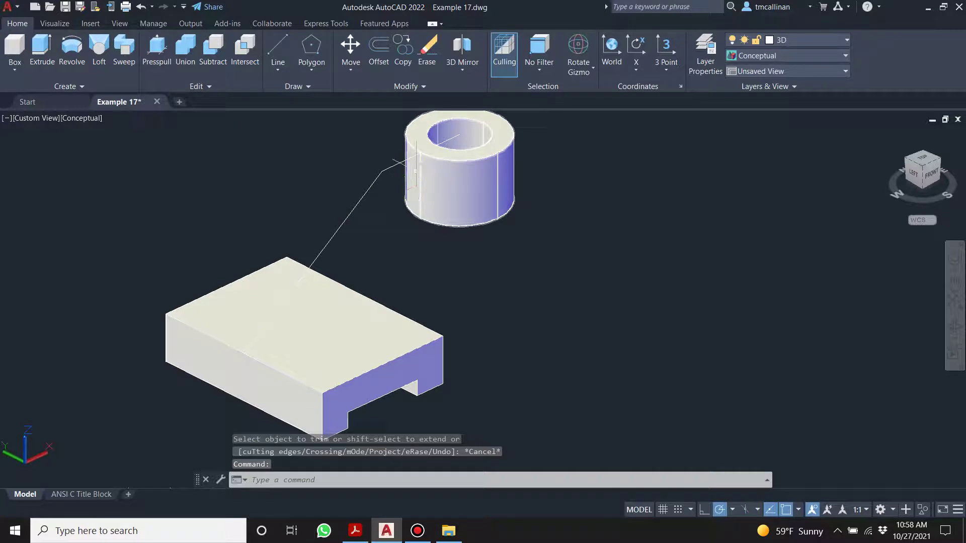
Draw a line across the base's top face between the midpoints of its two long edges
scroll(438, 165, down, 1)
scroll(436, 167, up, 5)
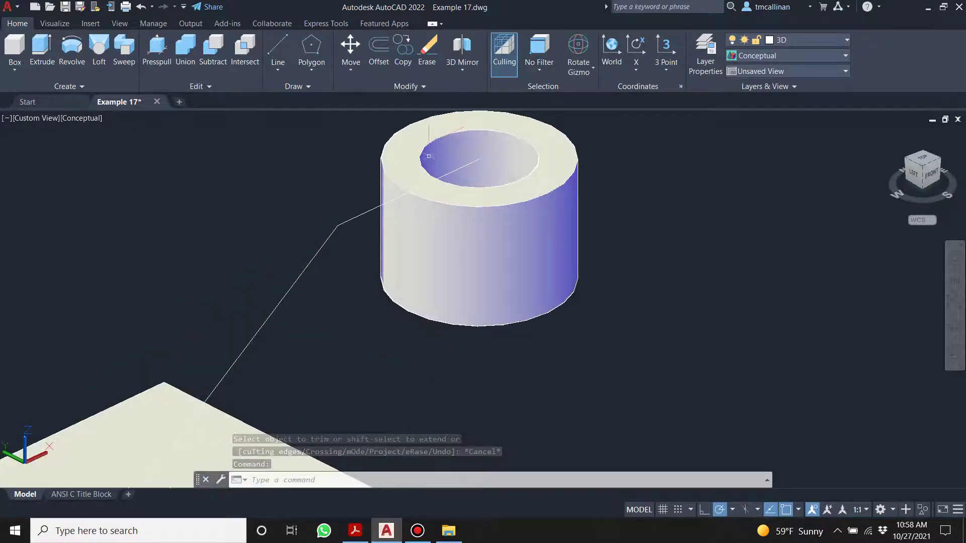
scroll(423, 177, down, 2)
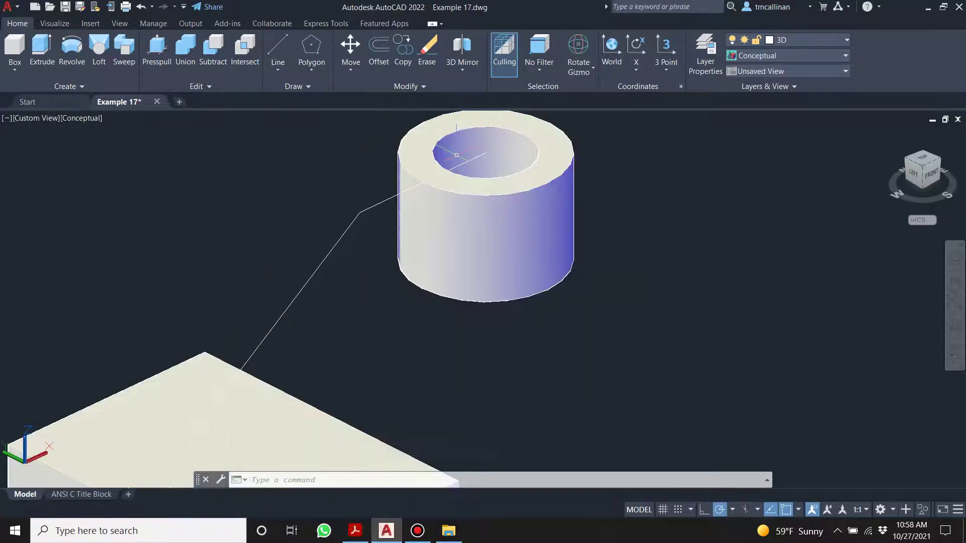
scroll(456, 155, down, 2)
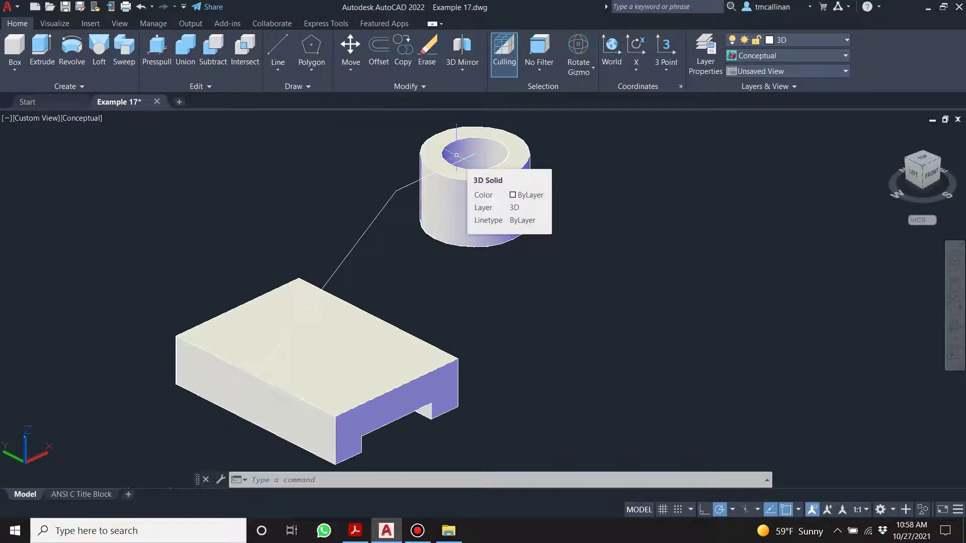
key(Escape)
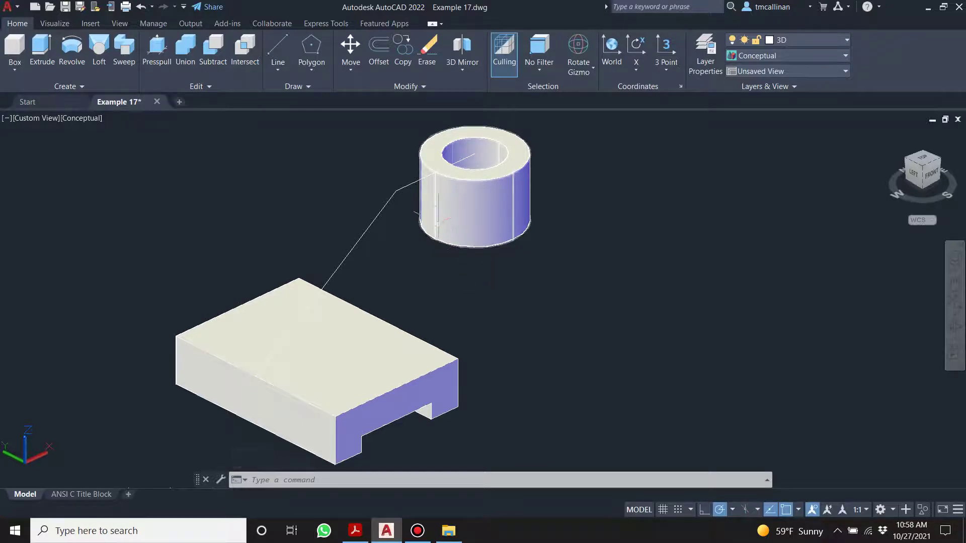
shift+middle_drag(441, 184, 475, 183)
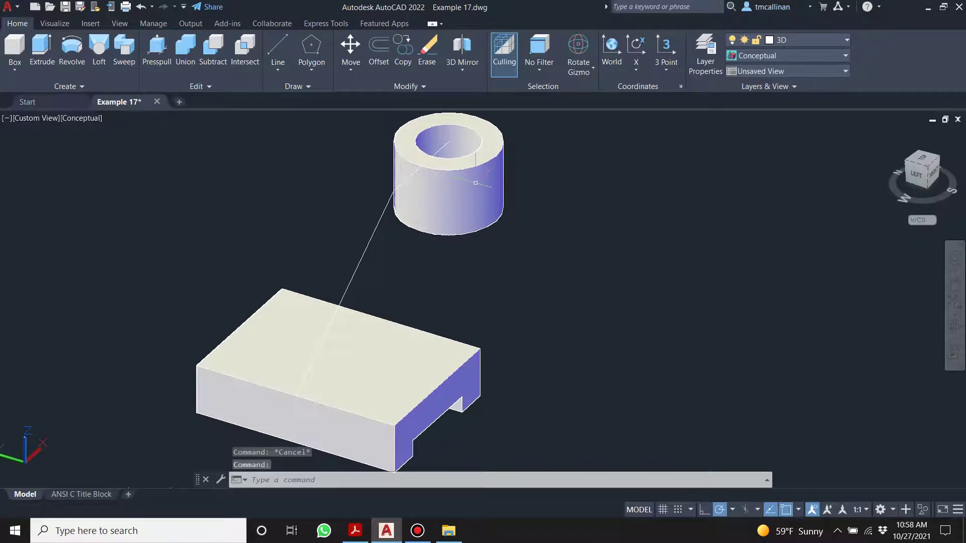
shift+middle_drag(392, 250, 340, 203)
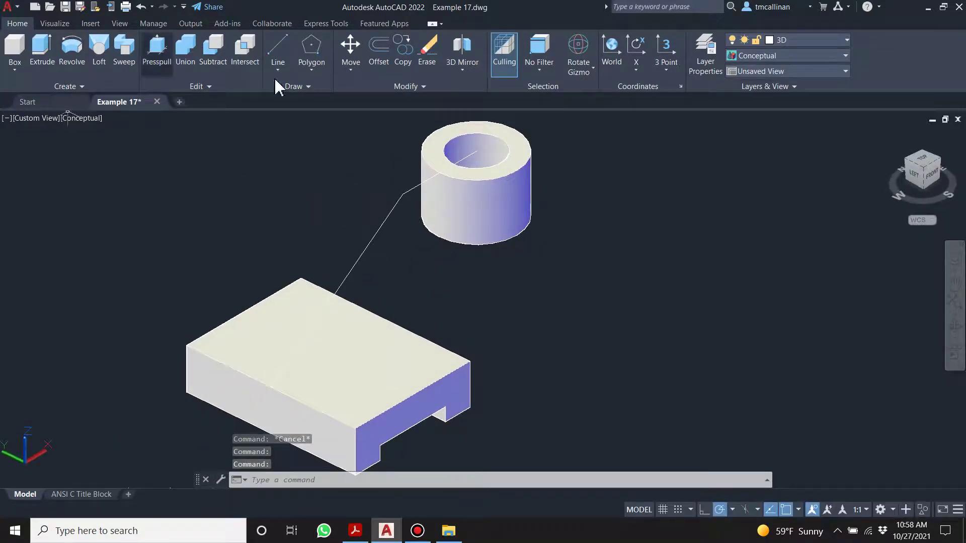
click(278, 48)
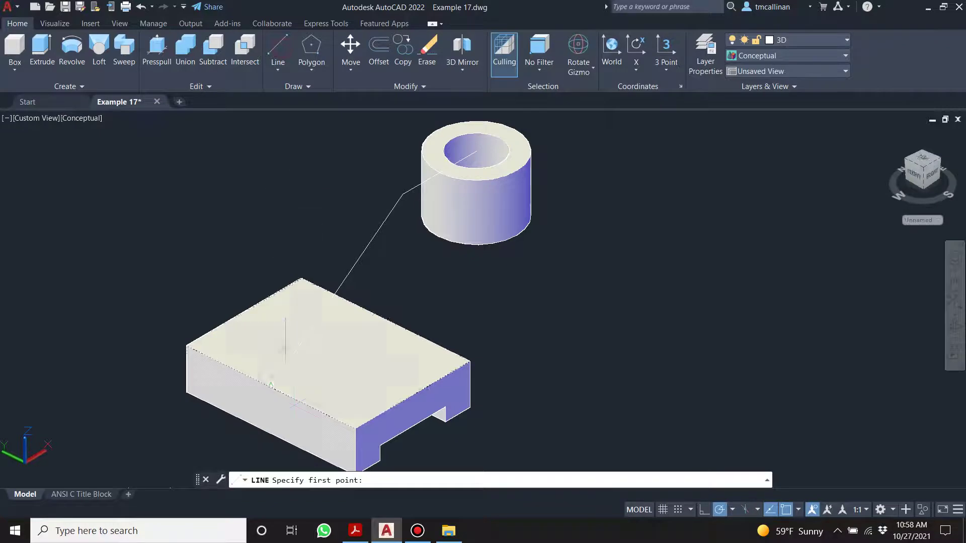
click(270, 387)
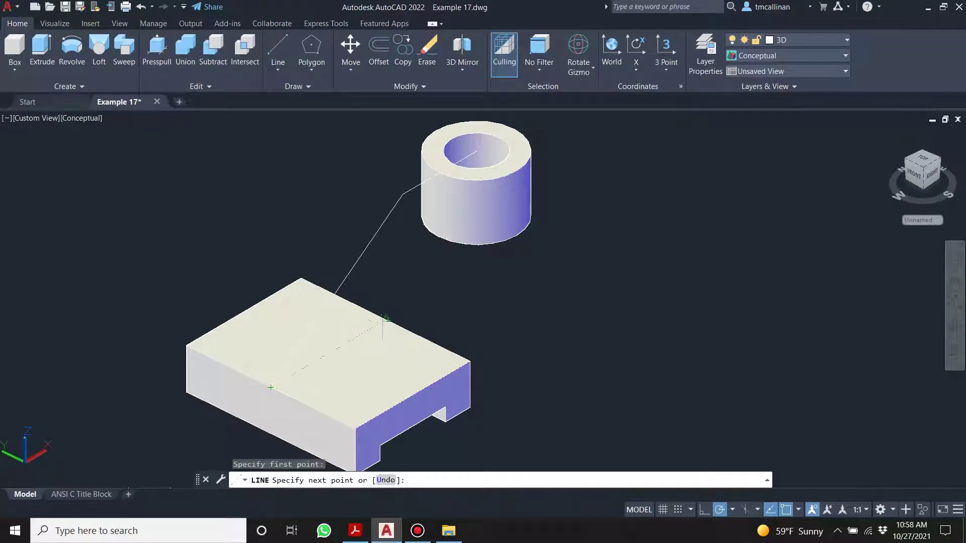
click(386, 318)
key(Escape)
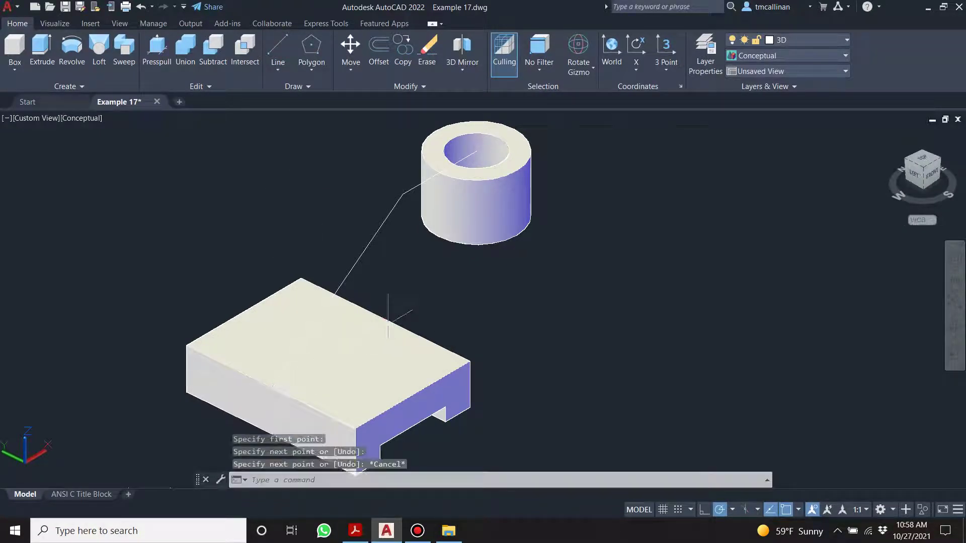
Draw a line 25 down the ring's side from its top quadrant, continuing to the midpoints of the base's near lower and upper edges
shift+middle_drag(483, 323, 428, 283)
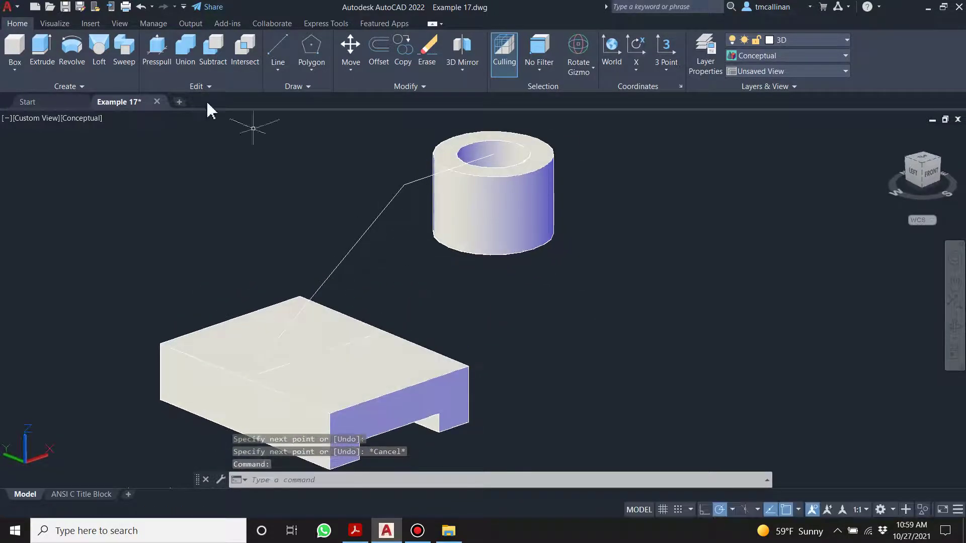
click(280, 50)
click(449, 168)
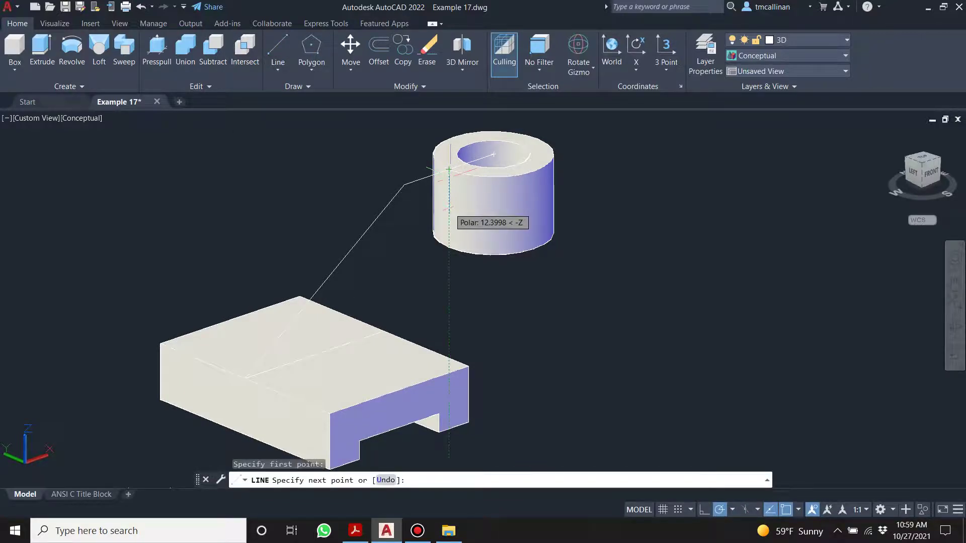
text(25)
key(Return)
shift+middle_drag(478, 309, 405, 353)
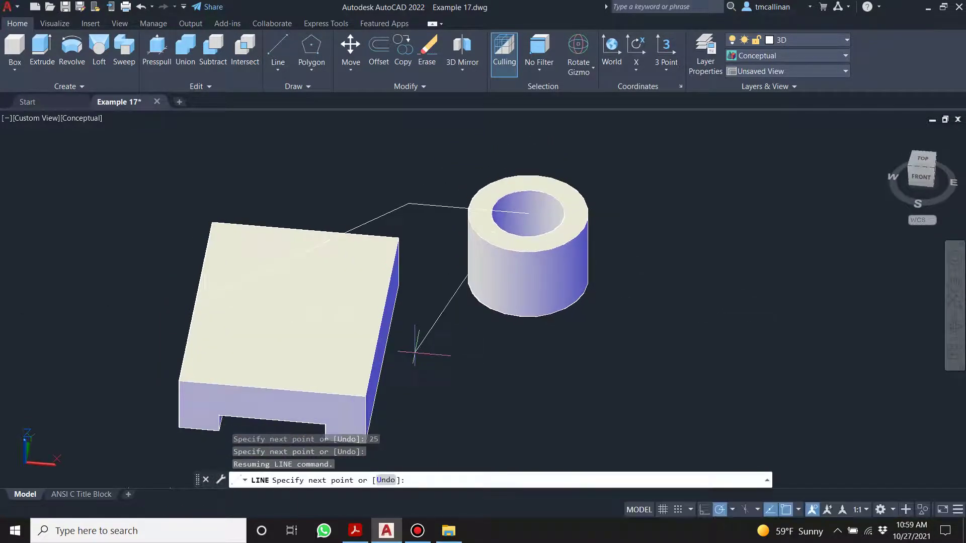
click(384, 363)
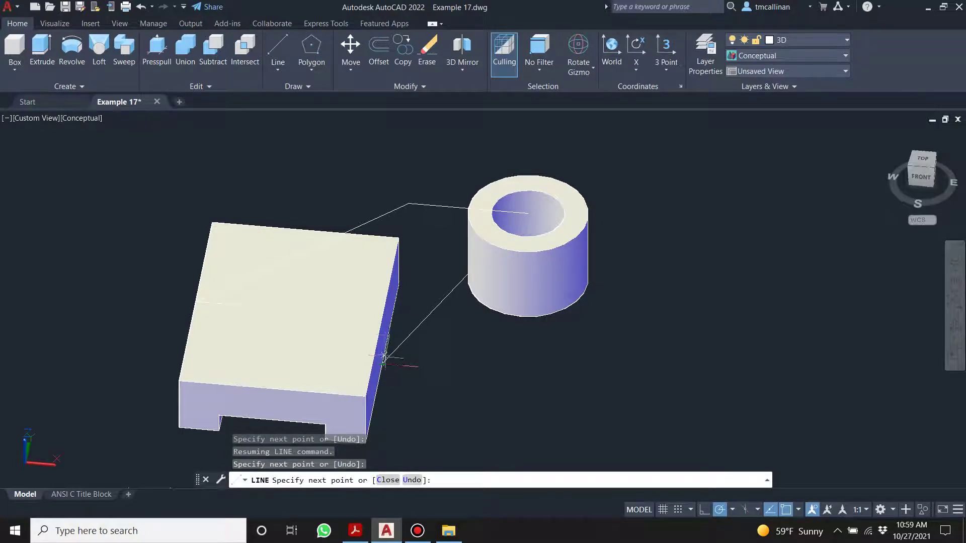
click(382, 319)
key(Escape)
key(Escape)
shift+middle_drag(447, 352, 339, 326)
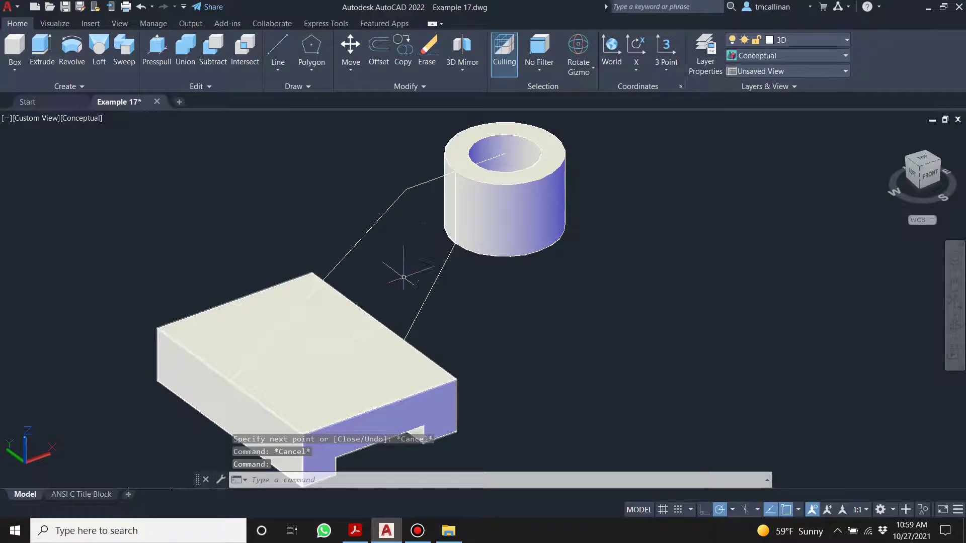
Try to trim the portion of the top line that lies inside the ring
text(t)
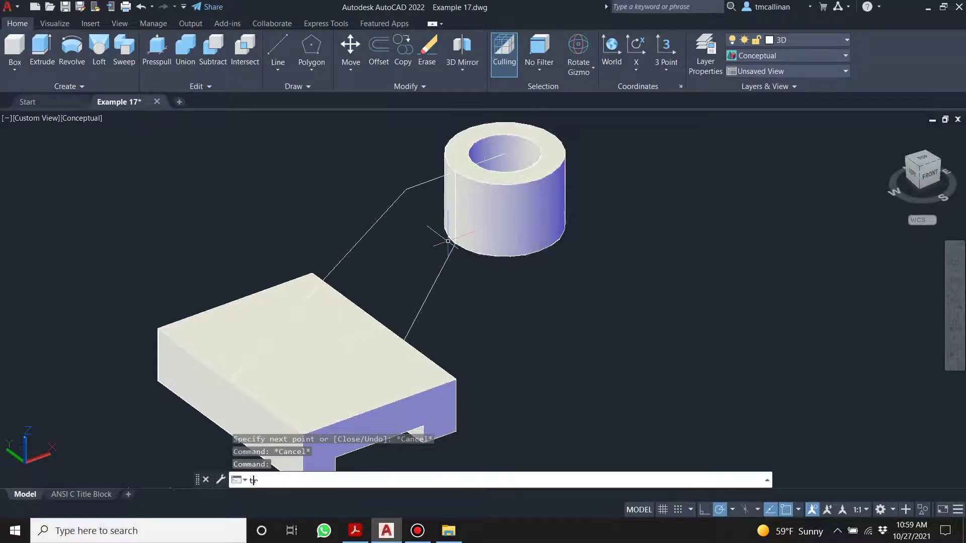
text(rim)
key(Return)
click(489, 166)
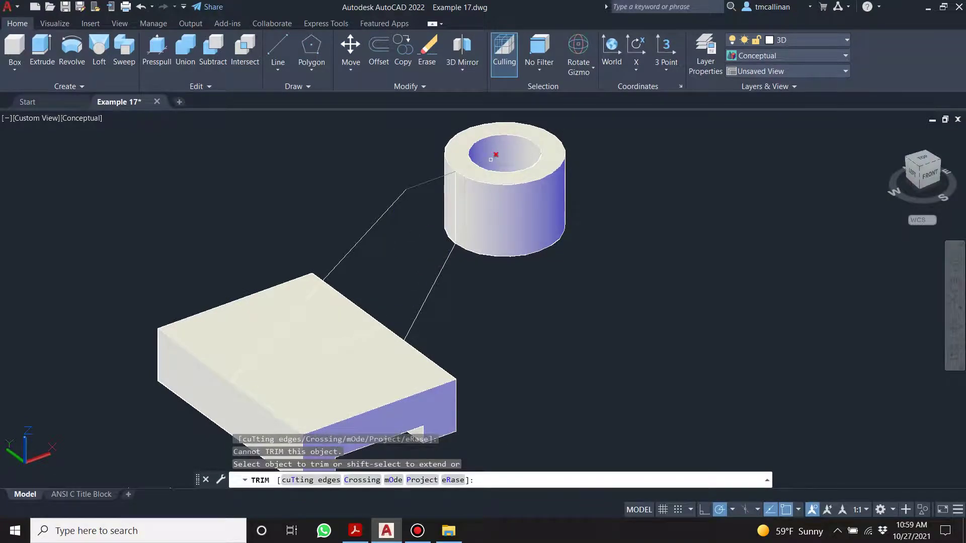
click(491, 160)
key(Escape)
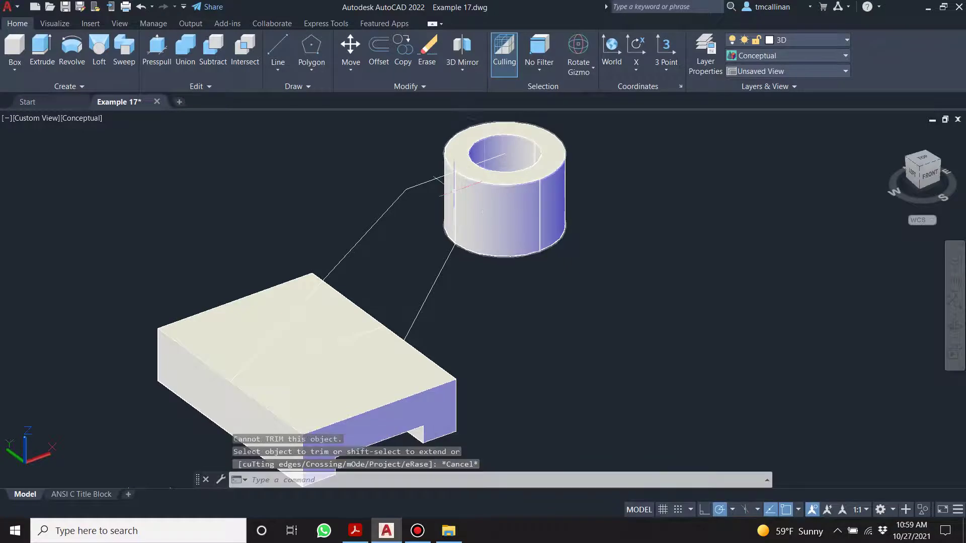
Shorten the top line by stretching its end from the ring's centre to the ring's outer quadrant
scroll(453, 191, up, 5)
shift+middle_drag(415, 224, 469, 181)
click(476, 148)
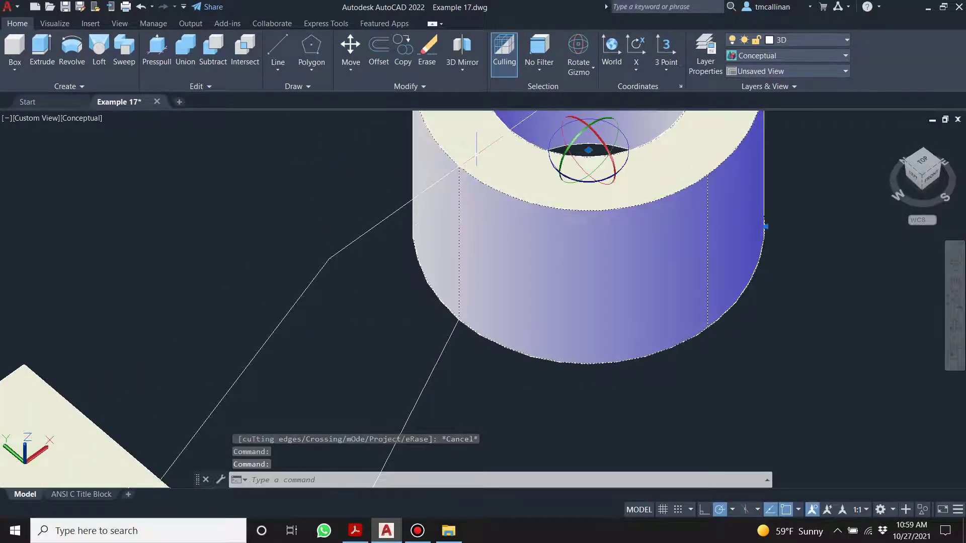
key(Escape)
scroll(483, 166, down, 2)
click(525, 129)
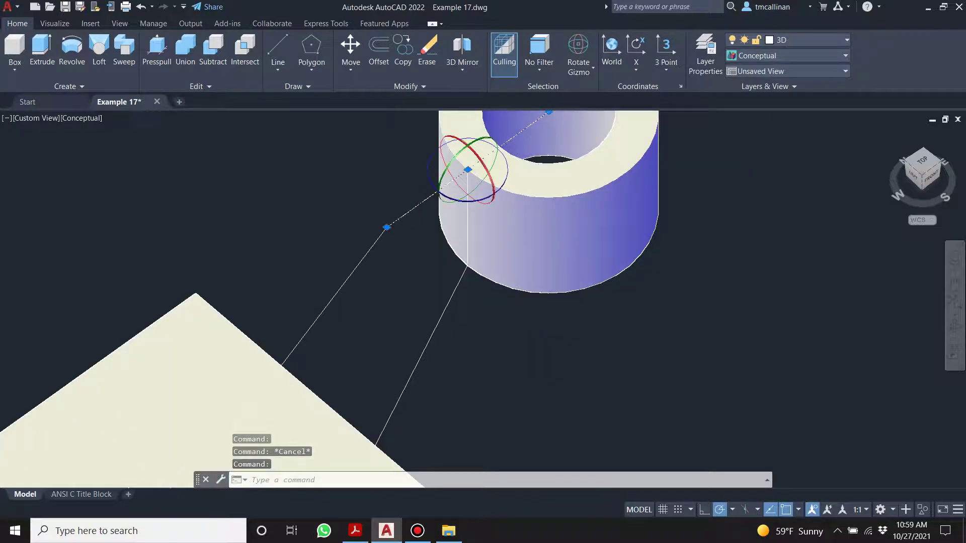
scroll(529, 127, down, 2)
click(537, 125)
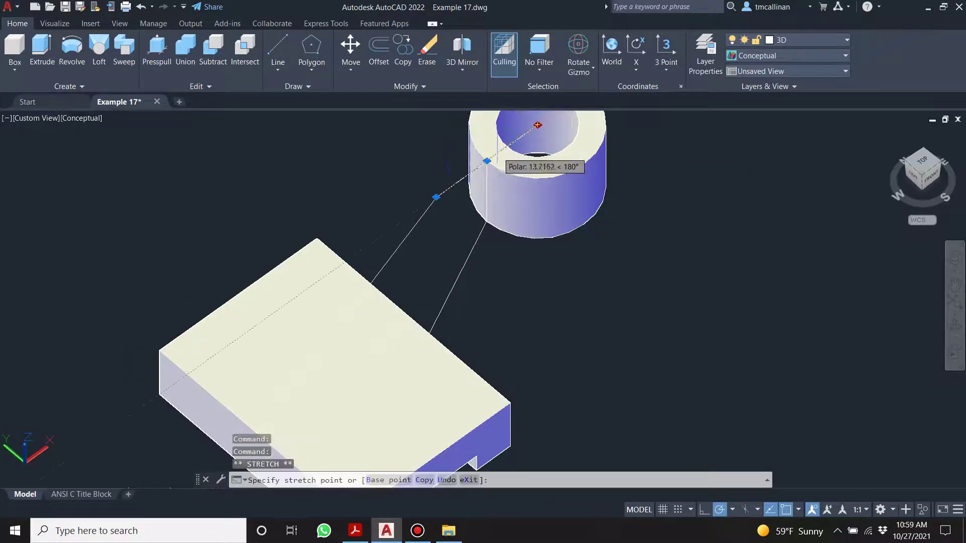
scroll(497, 154, up, 2)
key(Escape)
key(Escape)
scroll(451, 196, up, 3)
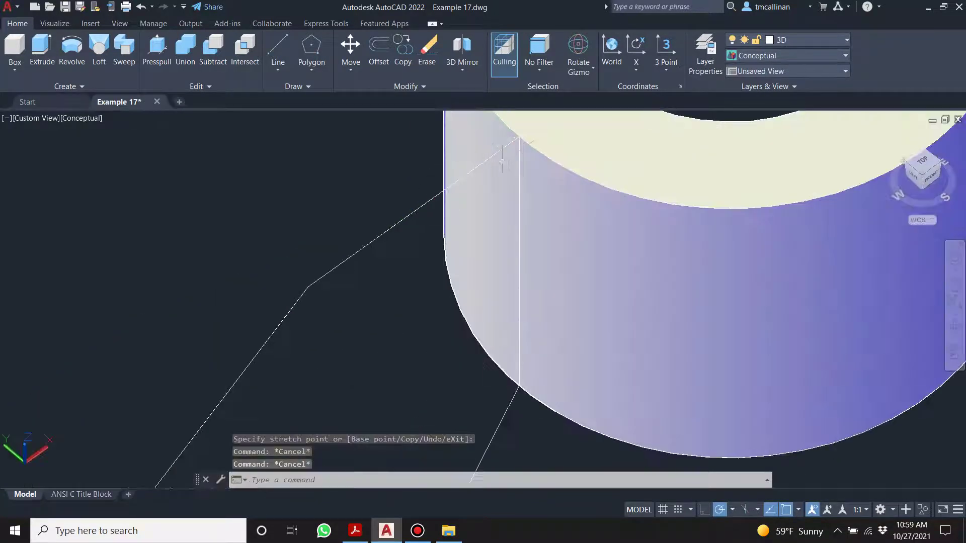
shift+middle_drag(451, 195, 483, 158)
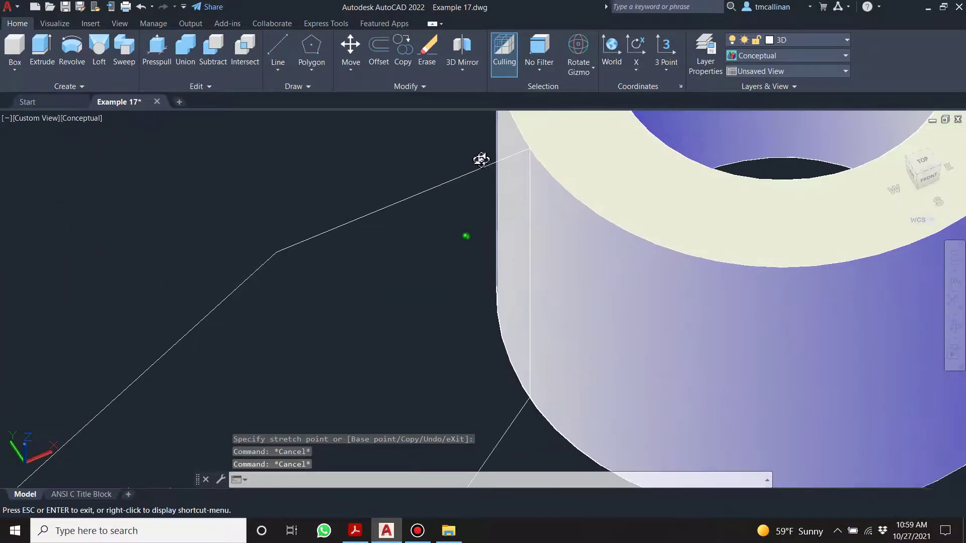
Convert the six lines of the rib profile between the base and the ring into a region
scroll(520, 212, down, 4)
shift+middle_drag(519, 213, 496, 166)
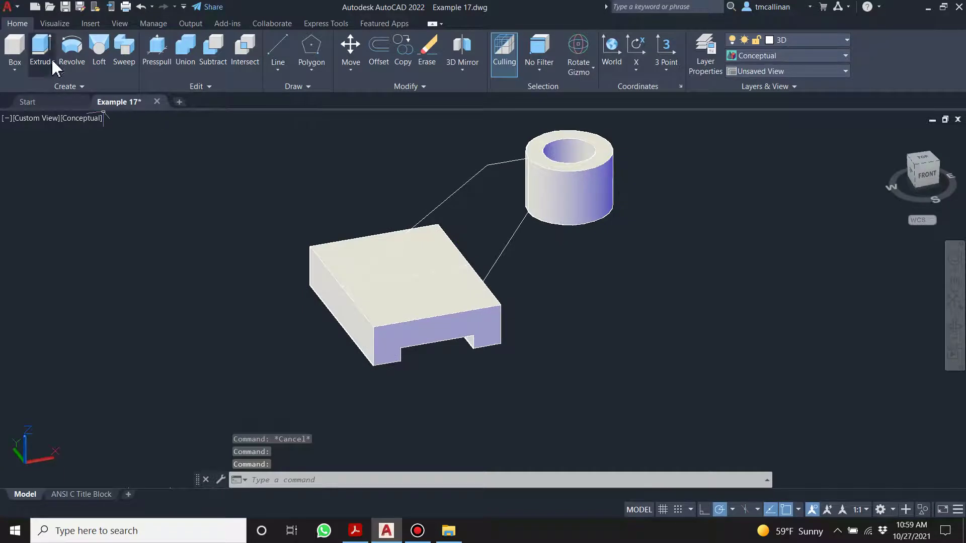
text(region)
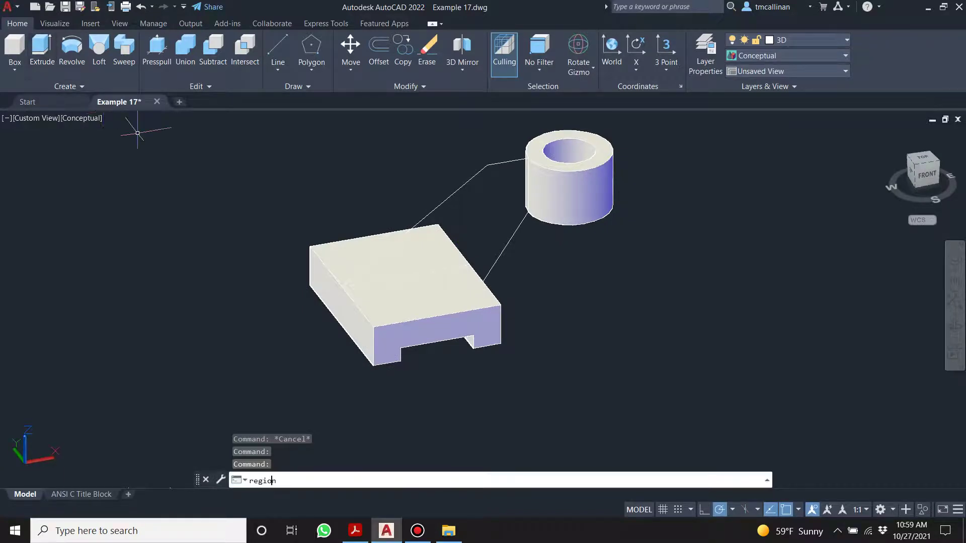
key(Return)
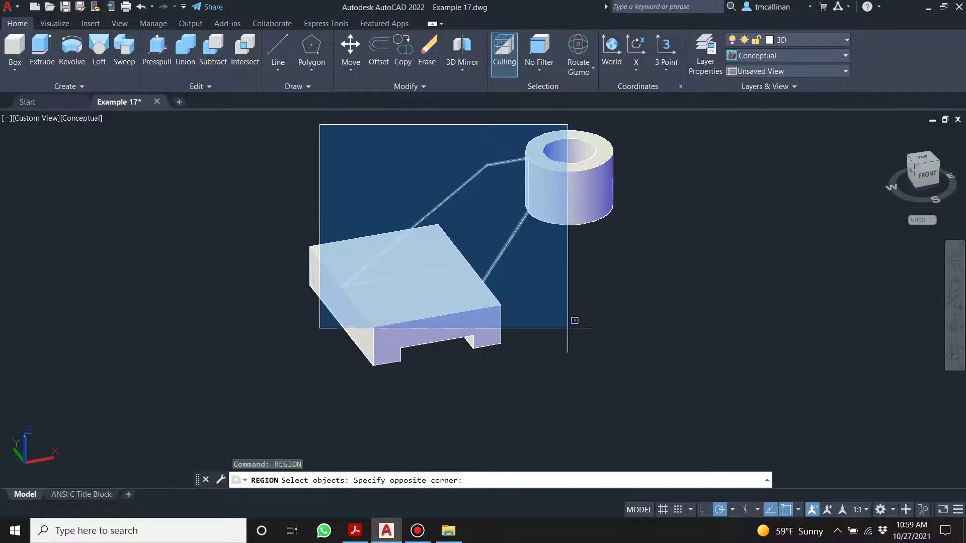
click(567, 313)
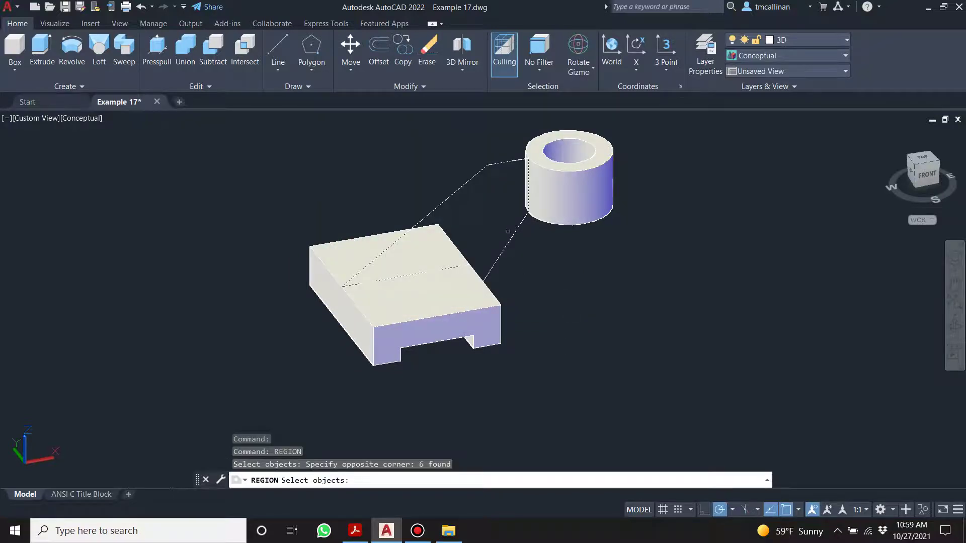
key(Return)
key(Escape)
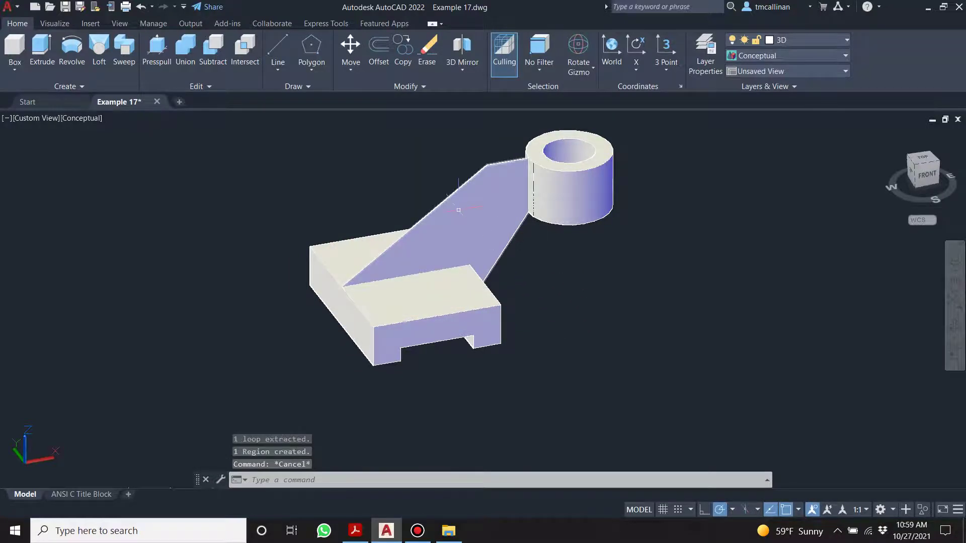
shift+middle_drag(540, 279, 502, 220)
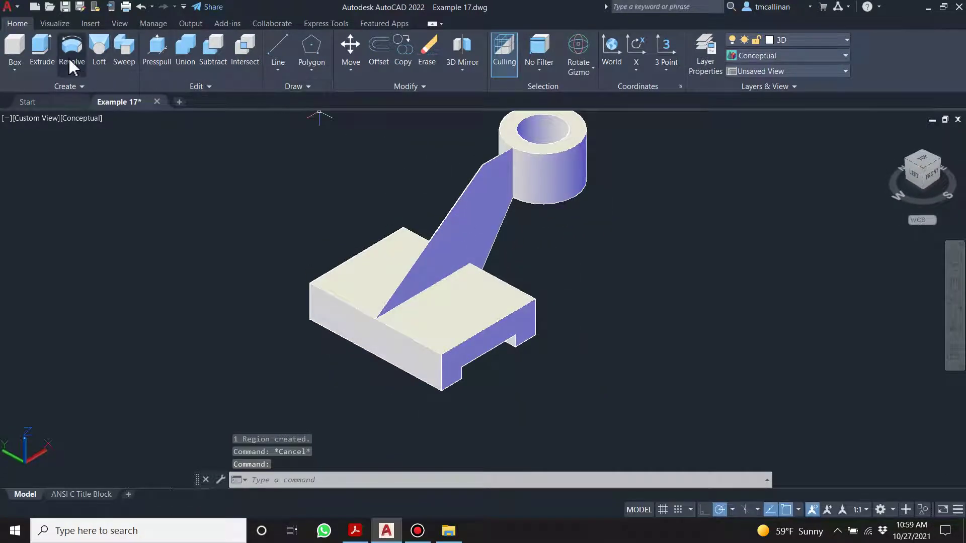
click(42, 46)
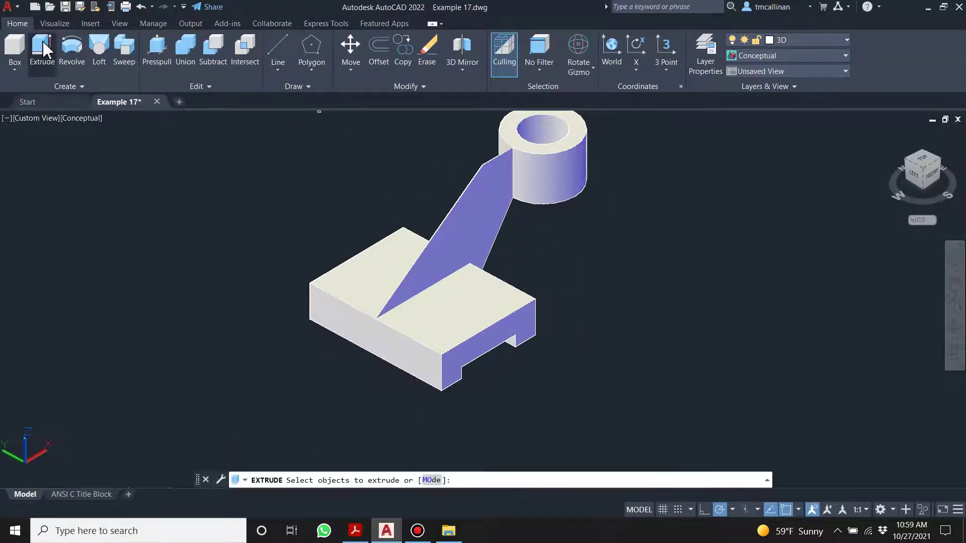
click(490, 202)
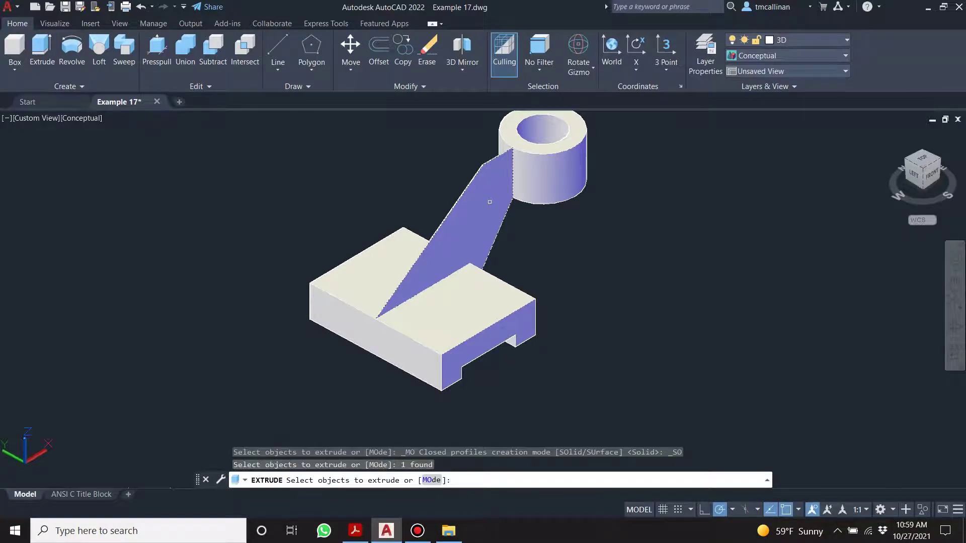
key(Return)
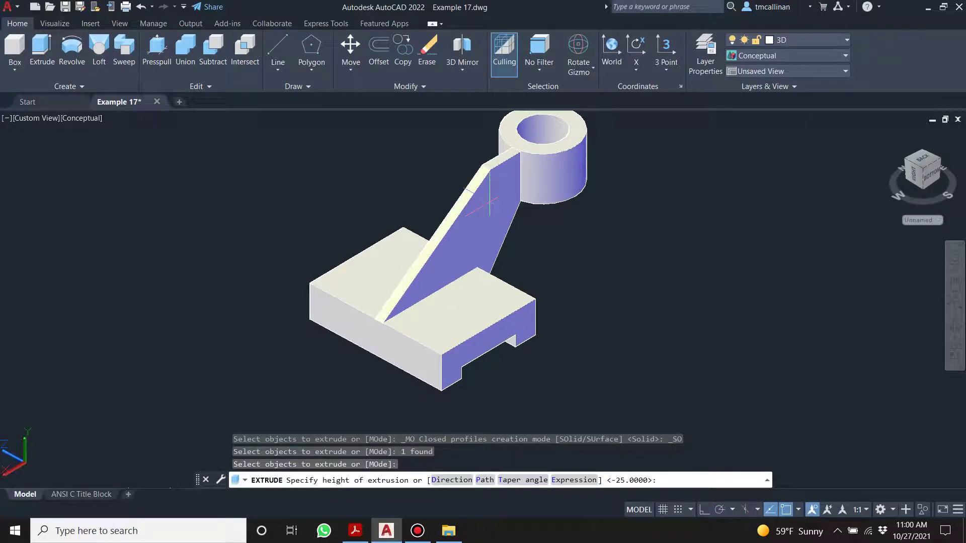
key(Return)
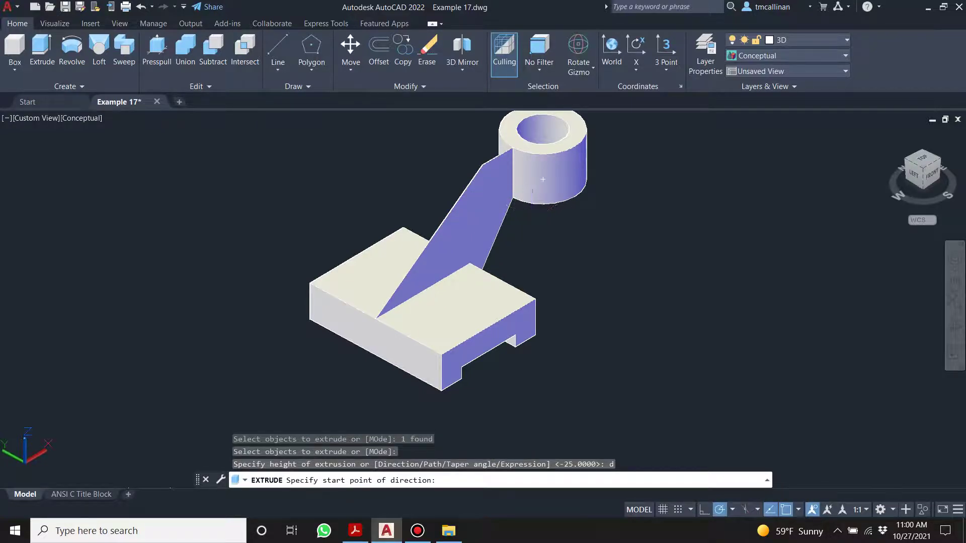
key(Escape)
key(Escape)
key(Escape)
Extrude the rib region into a solid to one side of its plane and examine where its end meets the ring
click(42, 50)
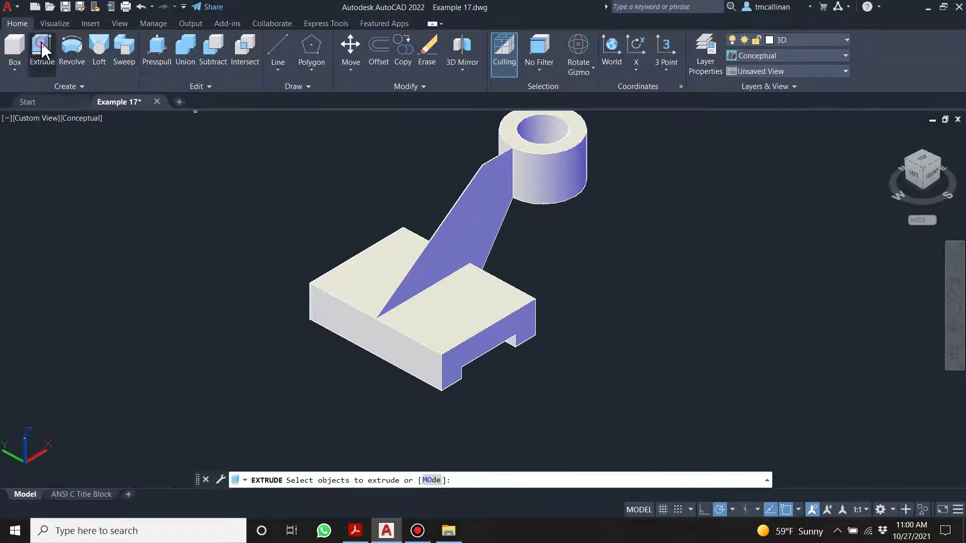
click(460, 230)
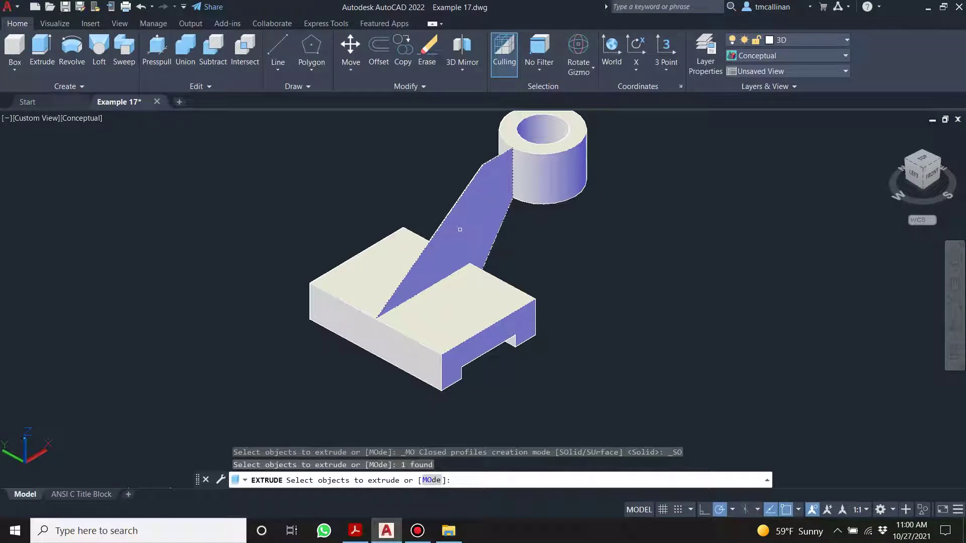
key(Return)
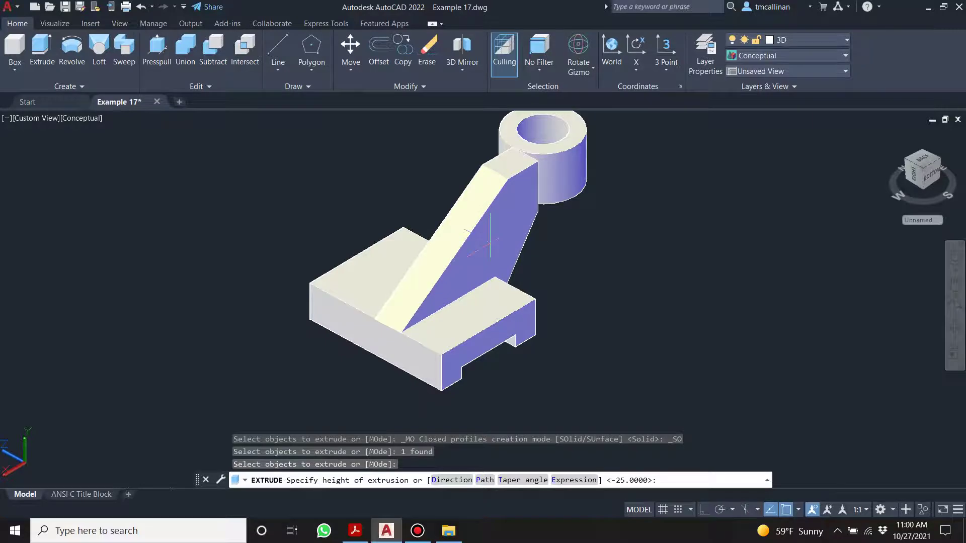
key(Escape)
shift+middle_drag(550, 206, 523, 262)
scroll(523, 261, up, 5)
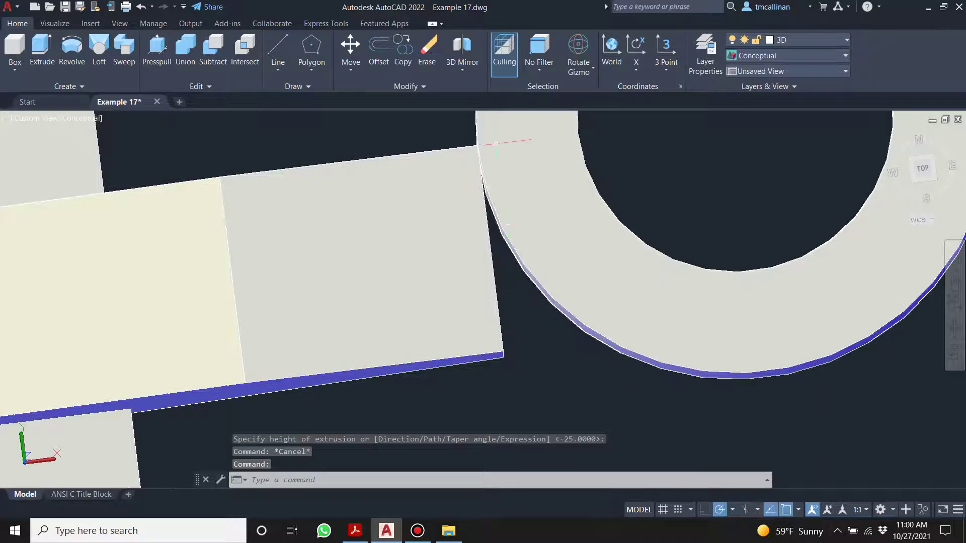
scroll(536, 291, down, 4)
shift+middle_drag(453, 229, 494, 169)
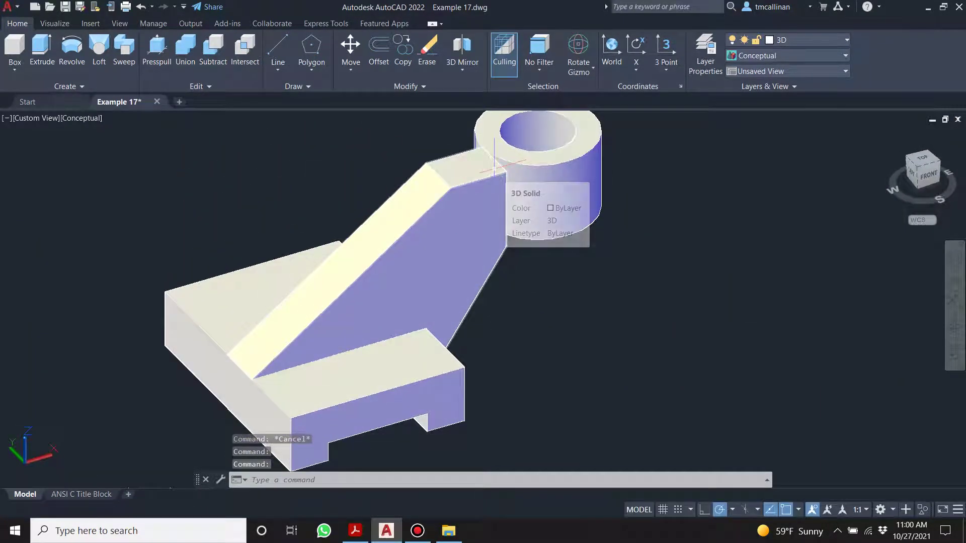
scroll(495, 169, down, 2)
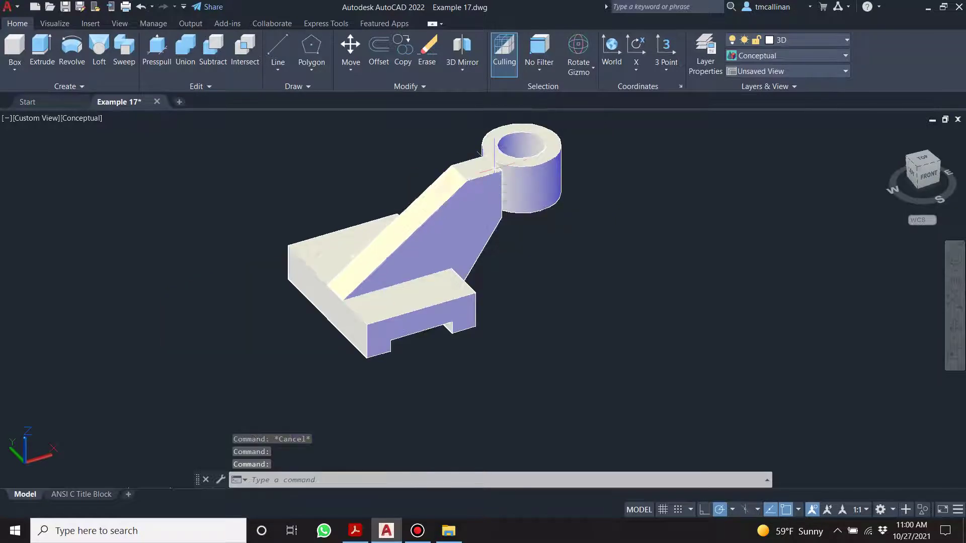
shift+middle_drag(498, 162, 502, 162)
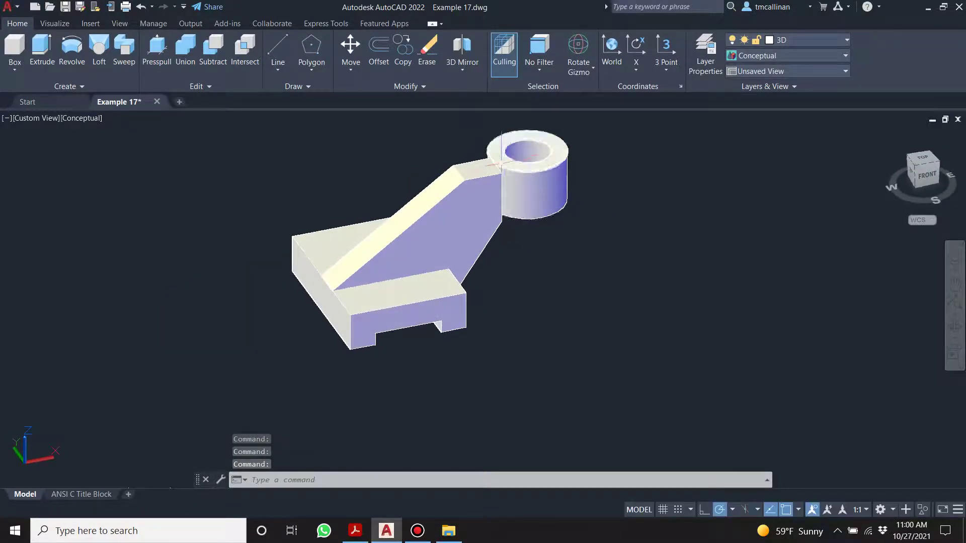
Undo the rib extrusion
key(ctrl+z)
key(ctrl+z)
key(ctrl+z)
key(ctrl+z)
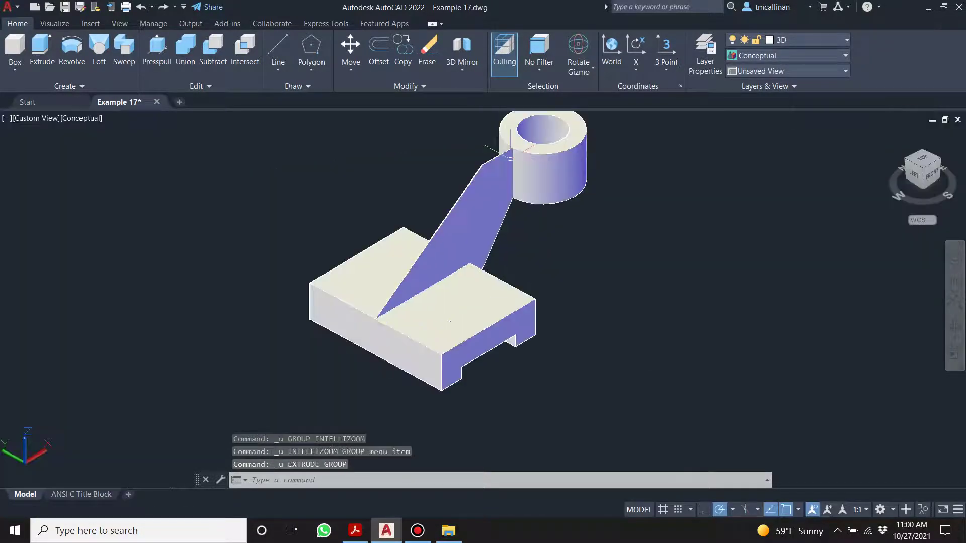
scroll(532, 137, down, 2)
middle_drag(532, 137, 496, 214)
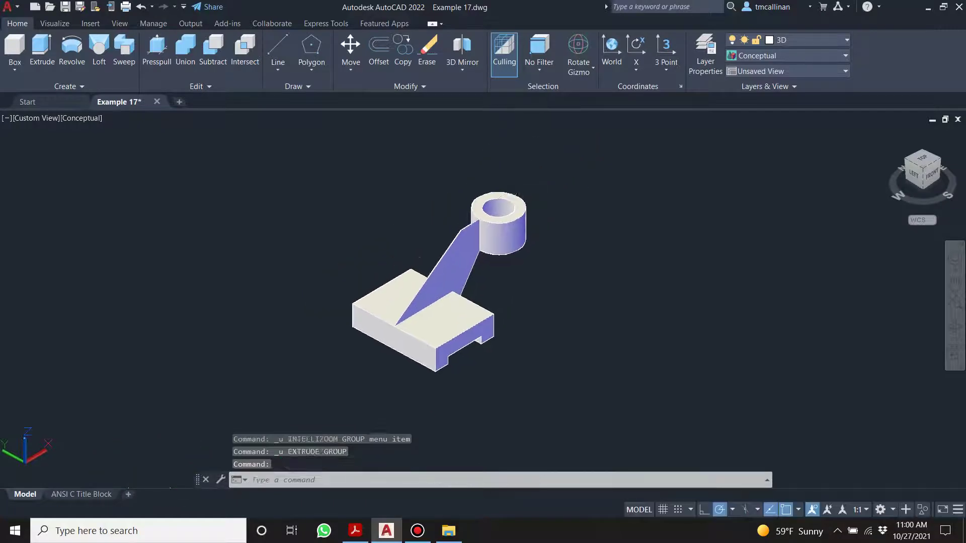
scroll(495, 216, up, 3)
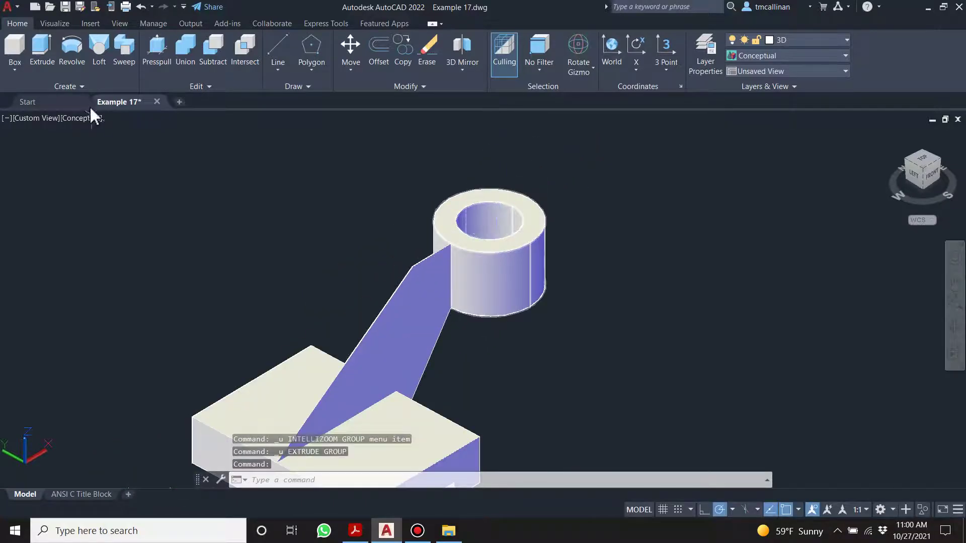
click(157, 48)
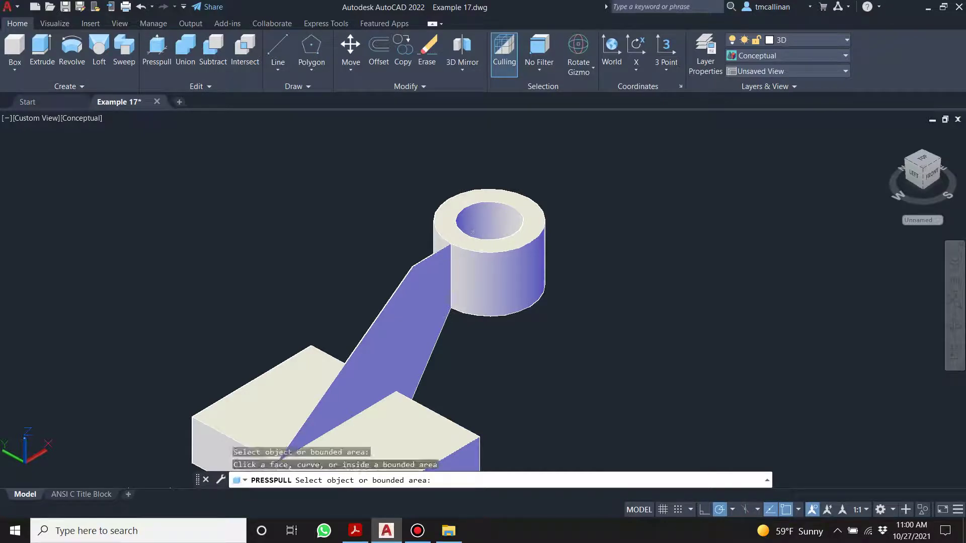
click(642, 262)
key(Escape)
key(Escape)
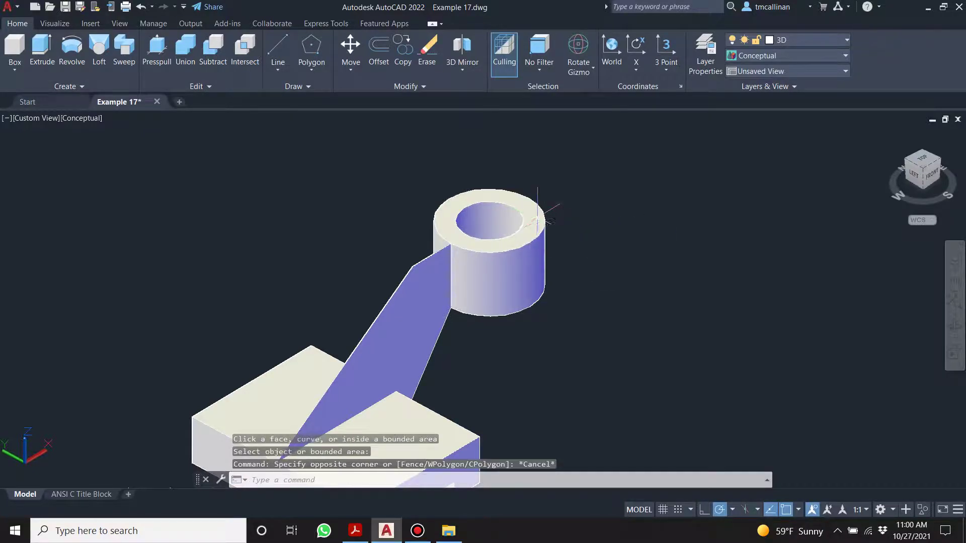
scroll(576, 191, up, 3)
scroll(508, 225, down, 4)
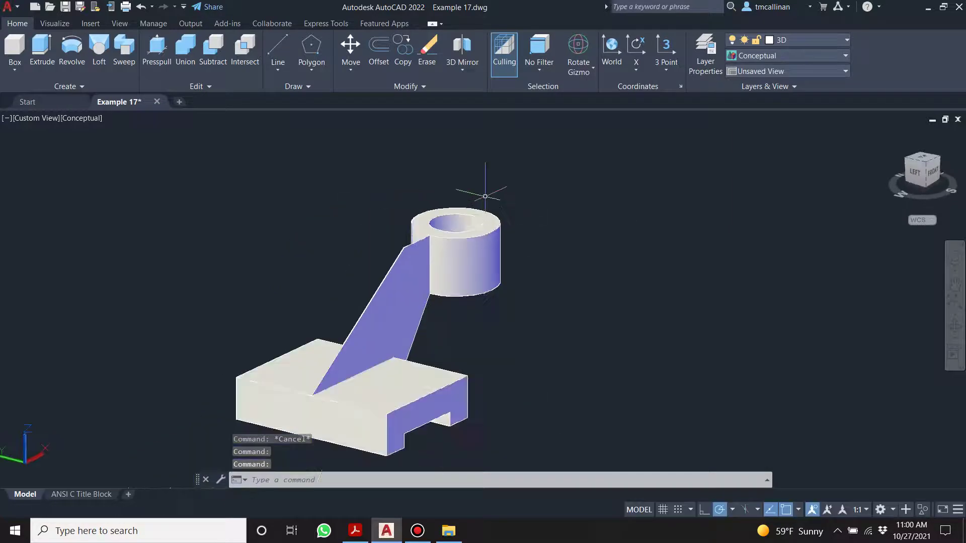
shift+middle_drag(508, 226, 445, 229)
ctrl+click(421, 298)
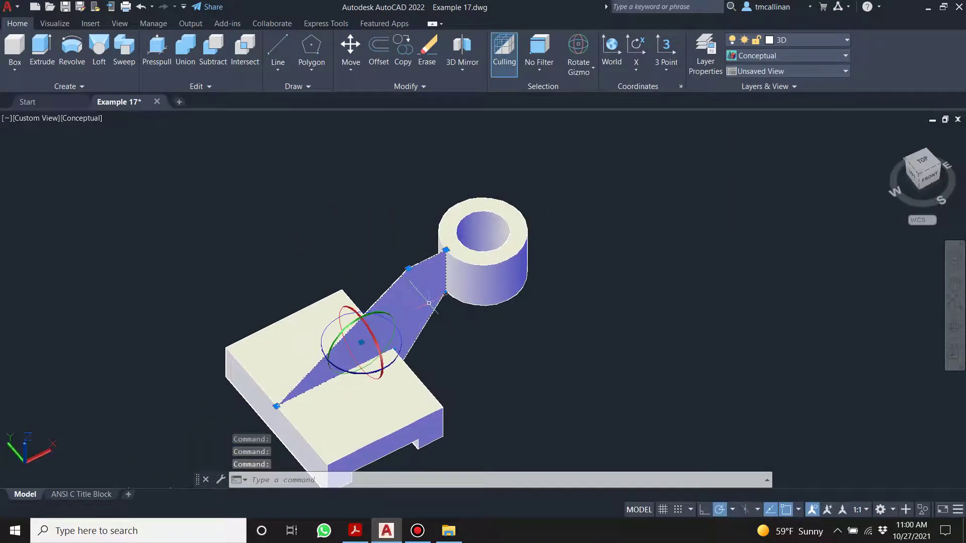
key(Escape)
key(Escape)
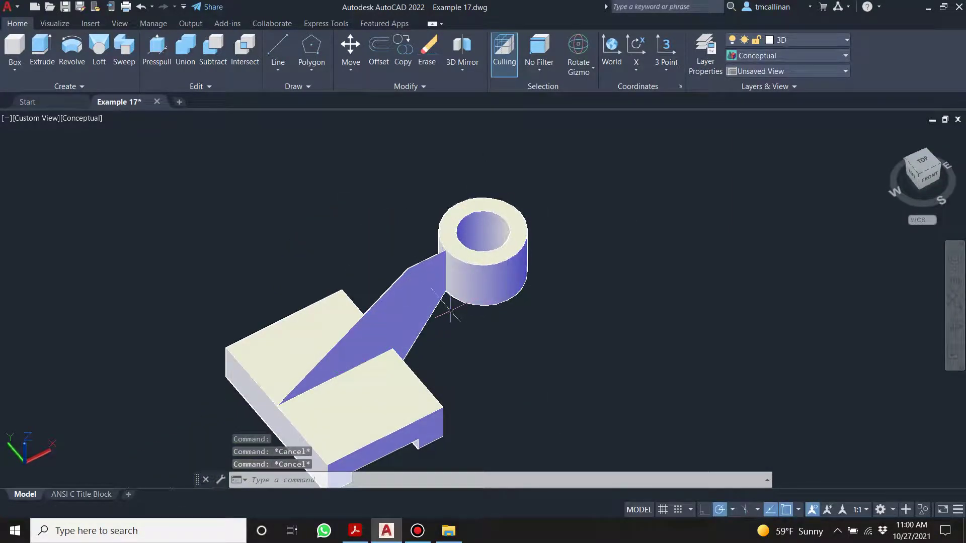
Undo the region conversion, going back to the separate lines of the rib profile
key(ctrl+z)
text(z)
key(ctrl+z)
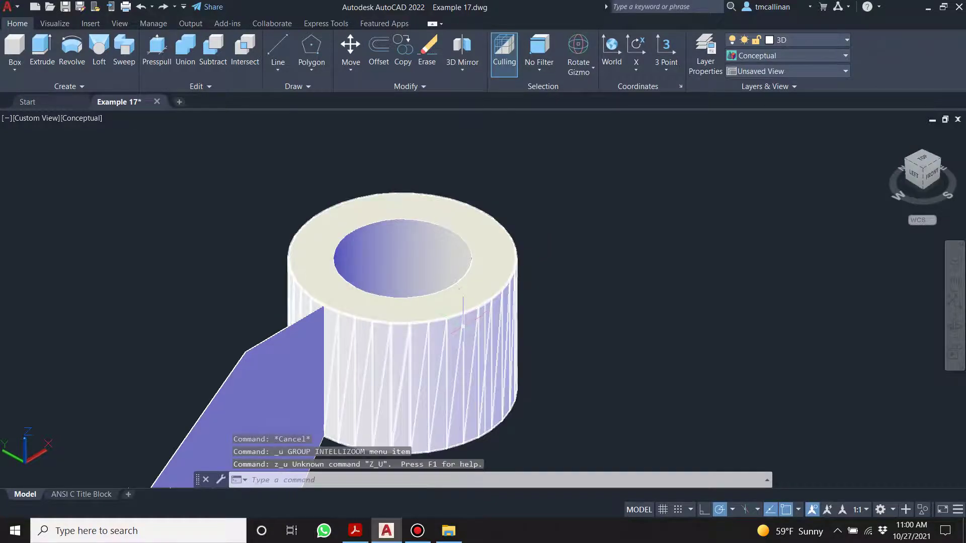
key(ctrl+z)
key(ctrl+z)
key(ctrl+z)
key(ctrl+z)
key(ctrl+z)
key(ctrl+z)
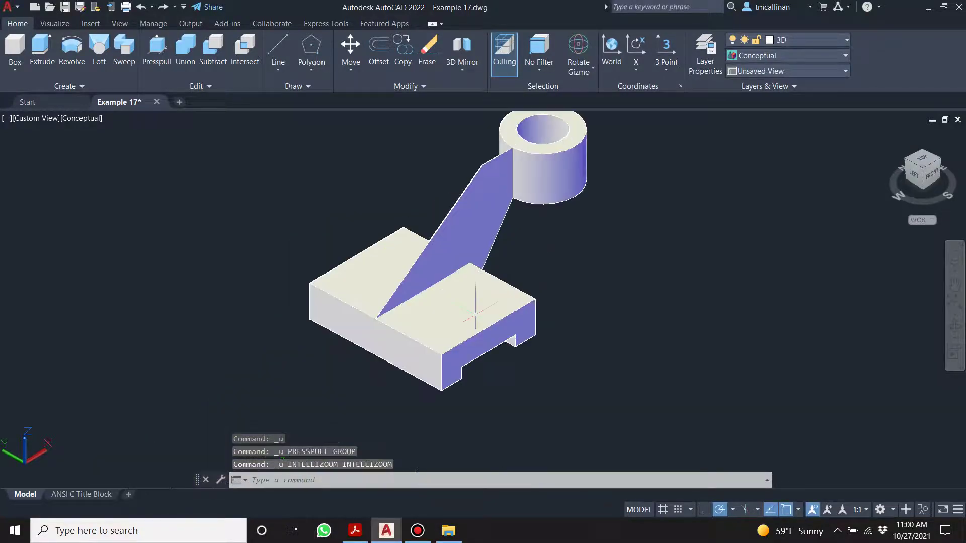
key(ctrl+z)
key(ctrl+z)
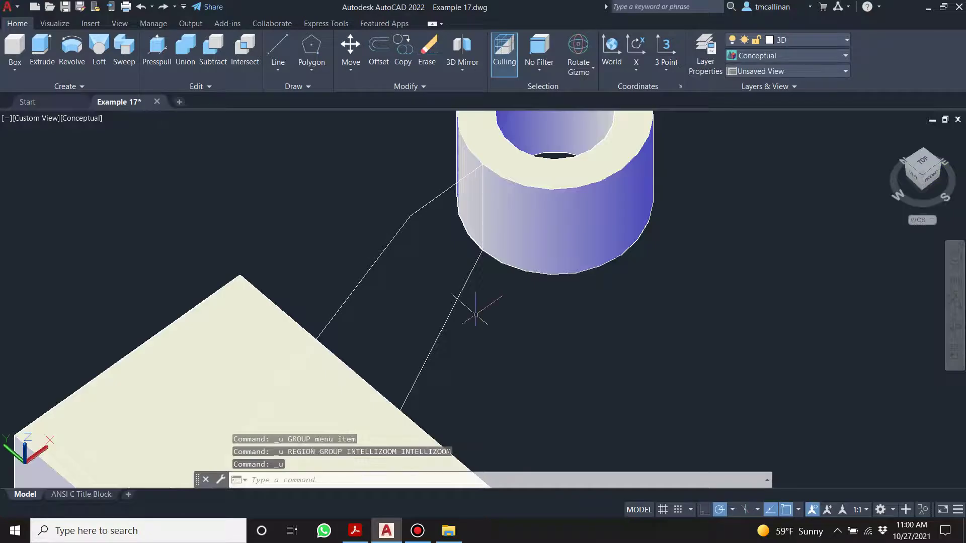
key(Escape)
scroll(490, 250, down, 3)
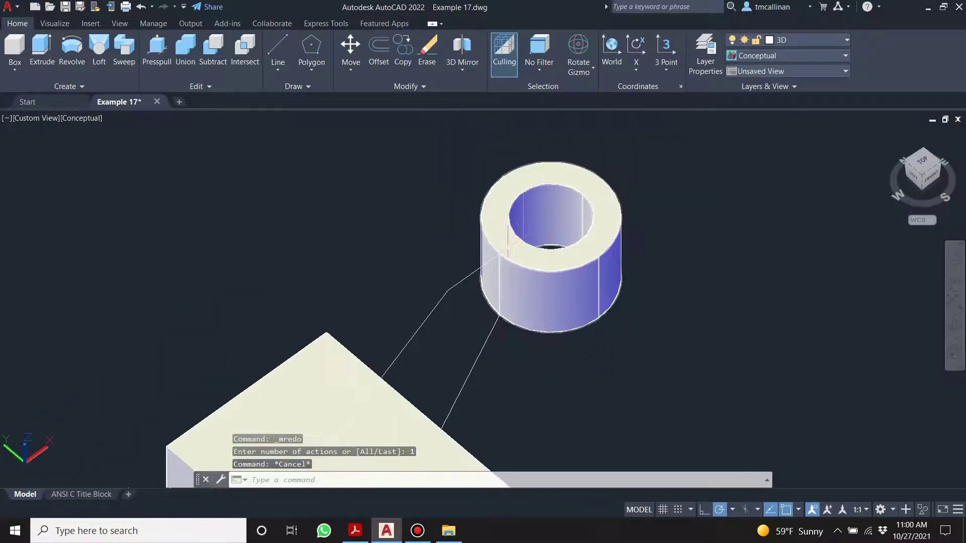
Set the model to the Front view with the 2D Wireframe visual style
shift+middle_drag(536, 238, 563, 201)
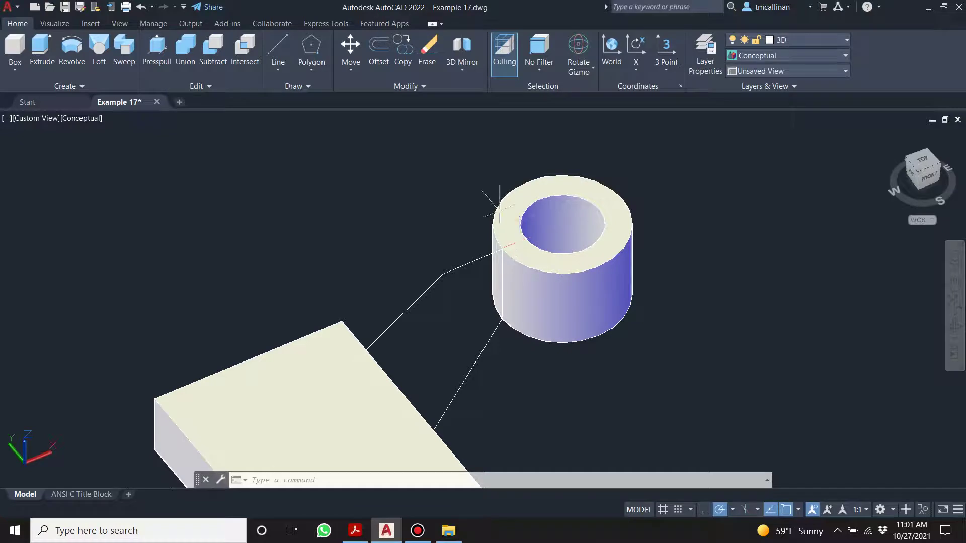
scroll(473, 181, down, 3)
scroll(608, 307, up, 3)
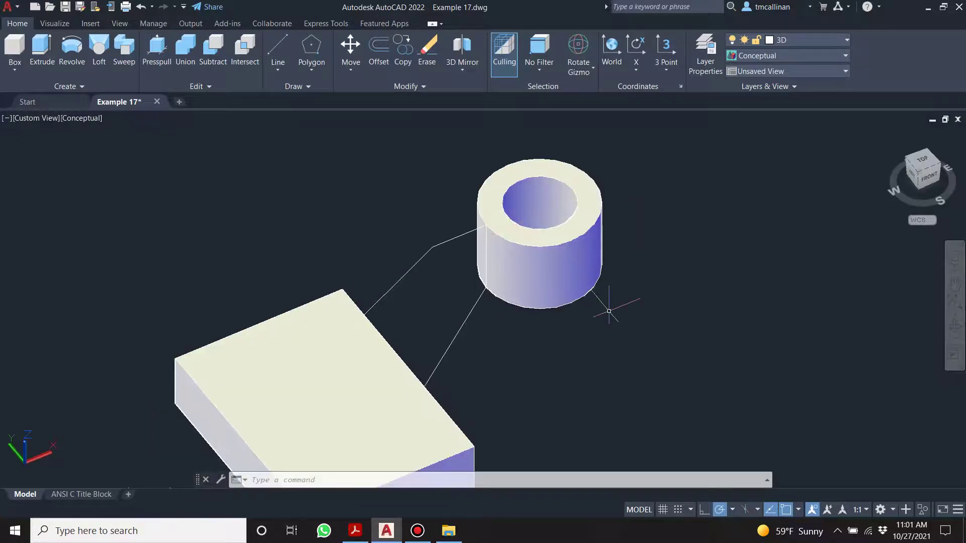
click(929, 179)
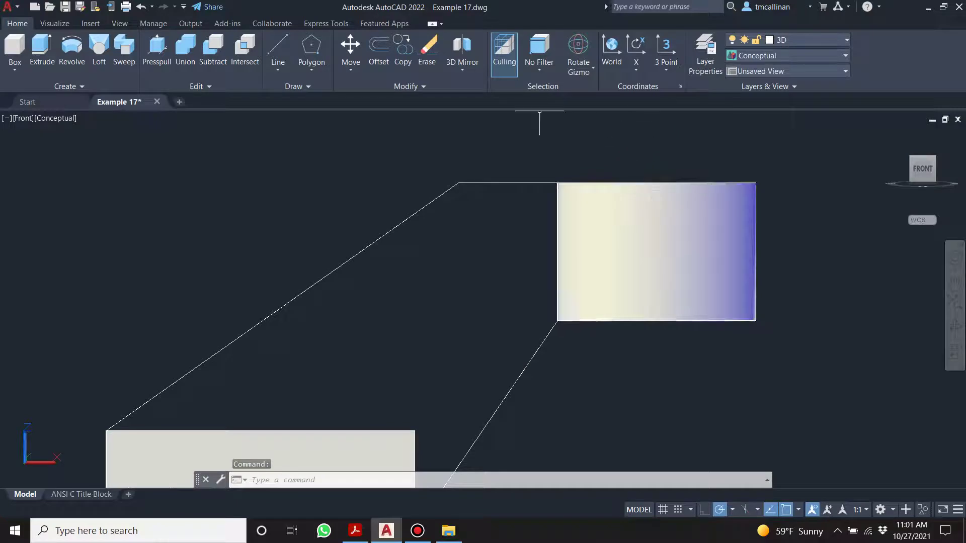
click(785, 56)
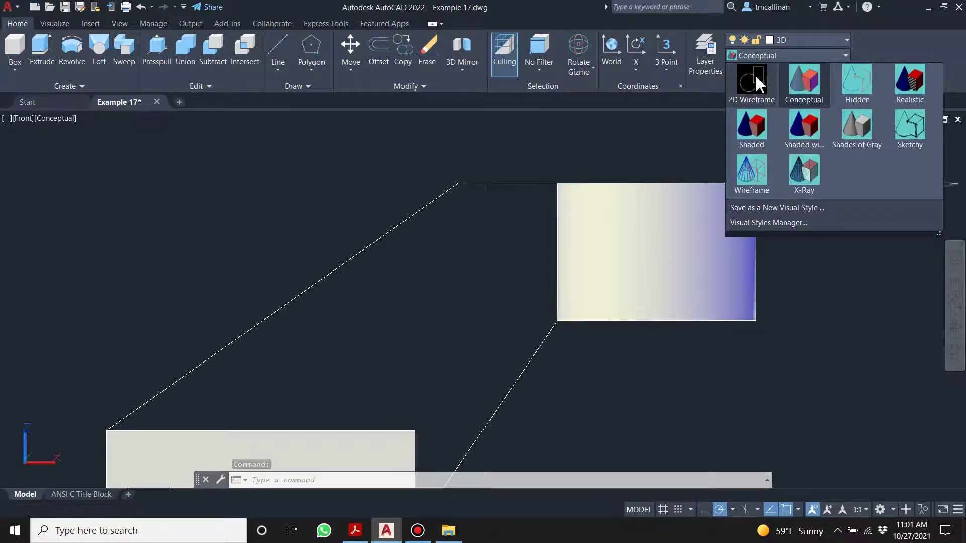
click(750, 83)
scroll(589, 212, up, 2)
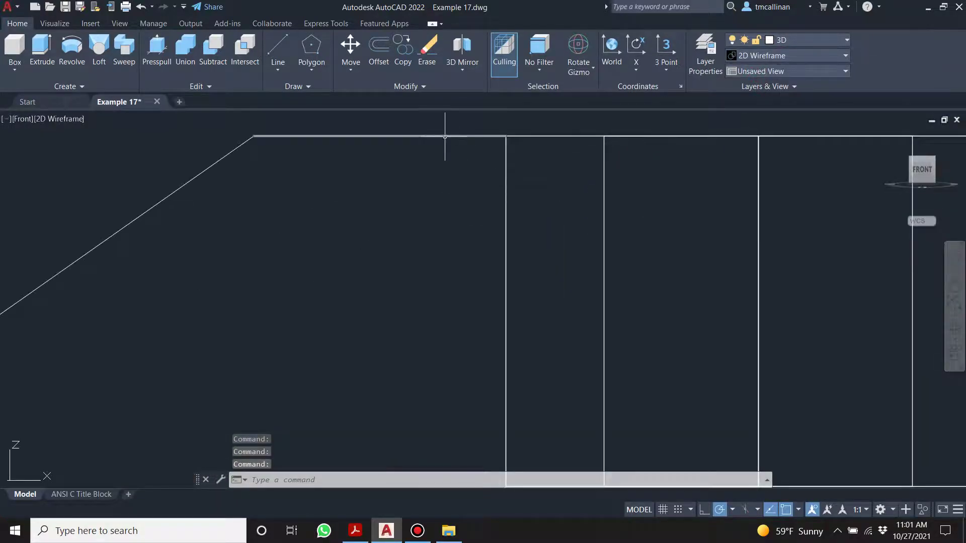
scroll(443, 135, down, 4)
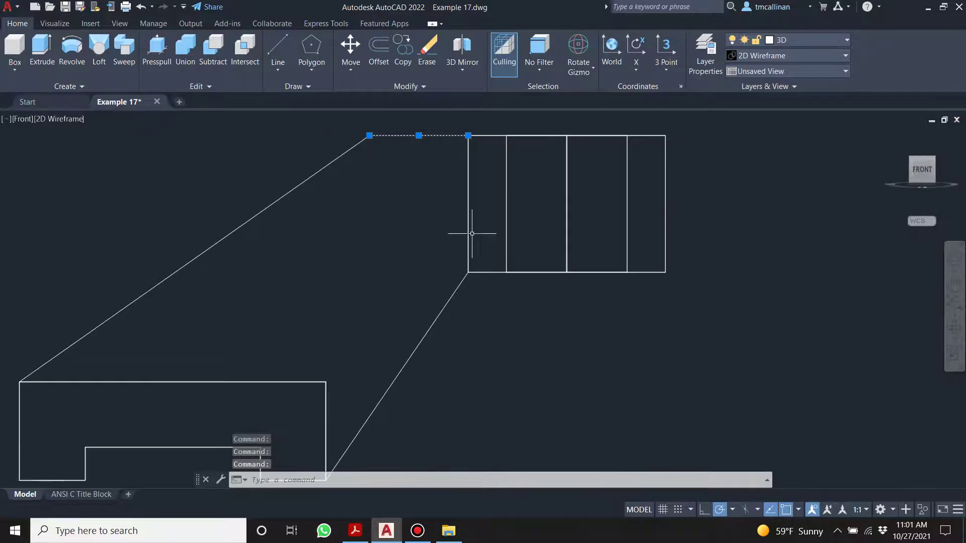
Stretch the ring-side end of the rib profile's top line to the upper end of the ring's inner edge
scroll(466, 140, down, 2)
scroll(466, 181, up, 4)
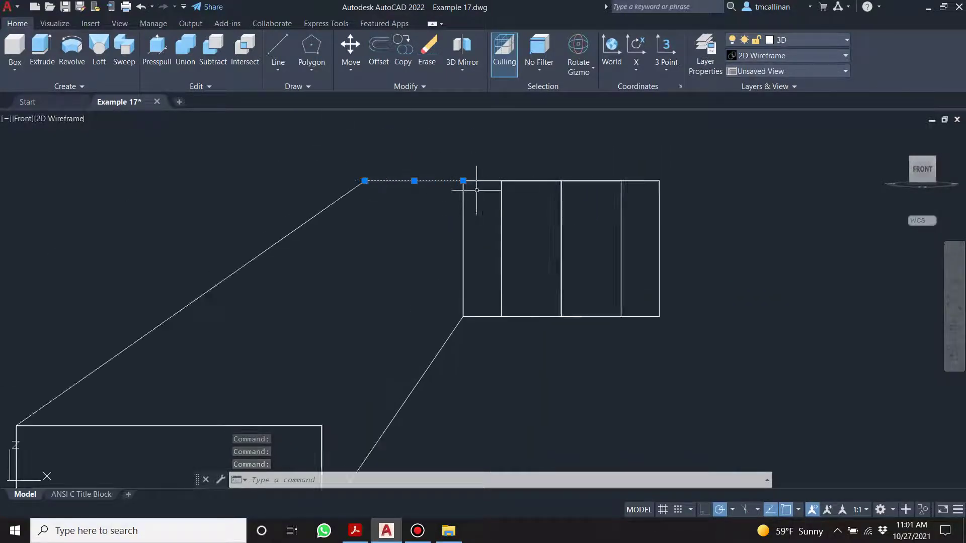
click(454, 174)
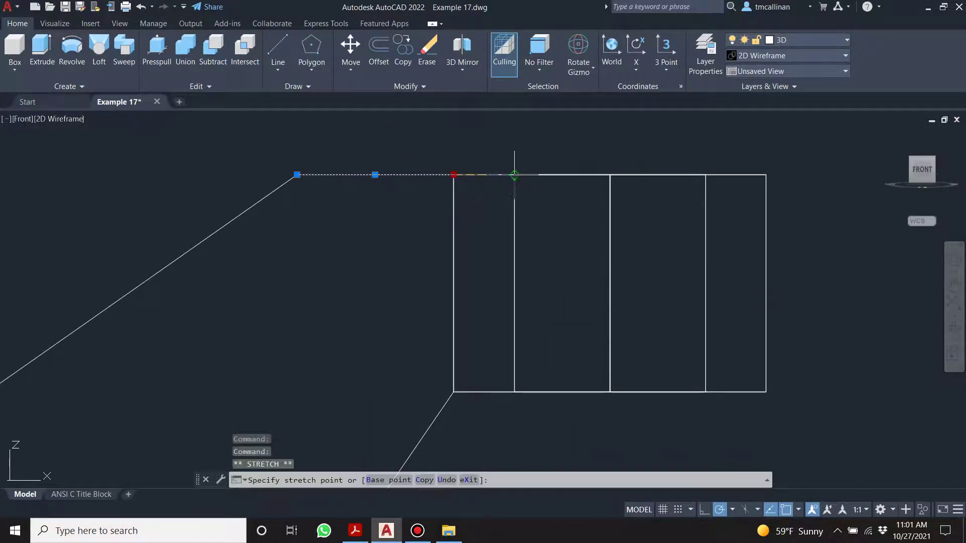
key(Escape)
key(Escape)
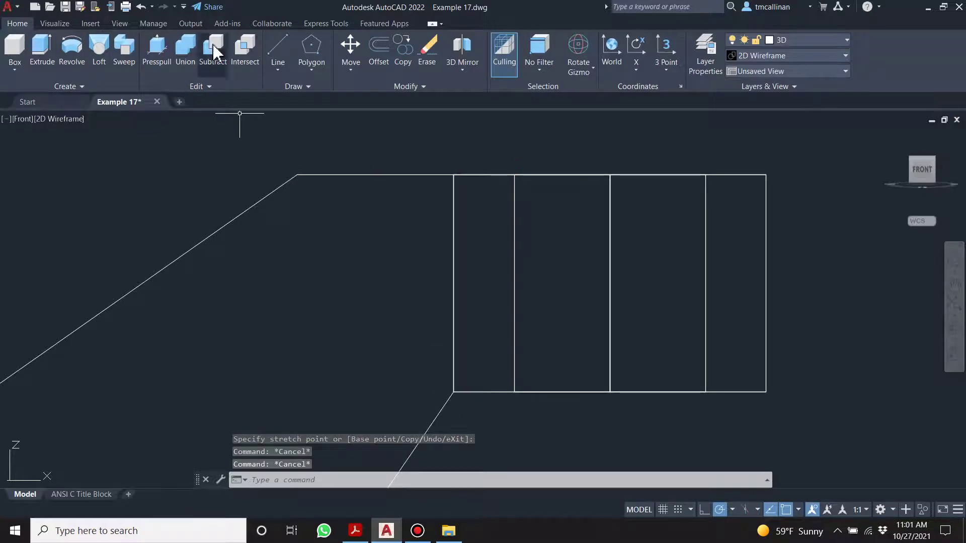
Draw a horizontal line along the ring's underside from the rib's lower corner at the outer edge to the inner edge
click(278, 47)
click(454, 392)
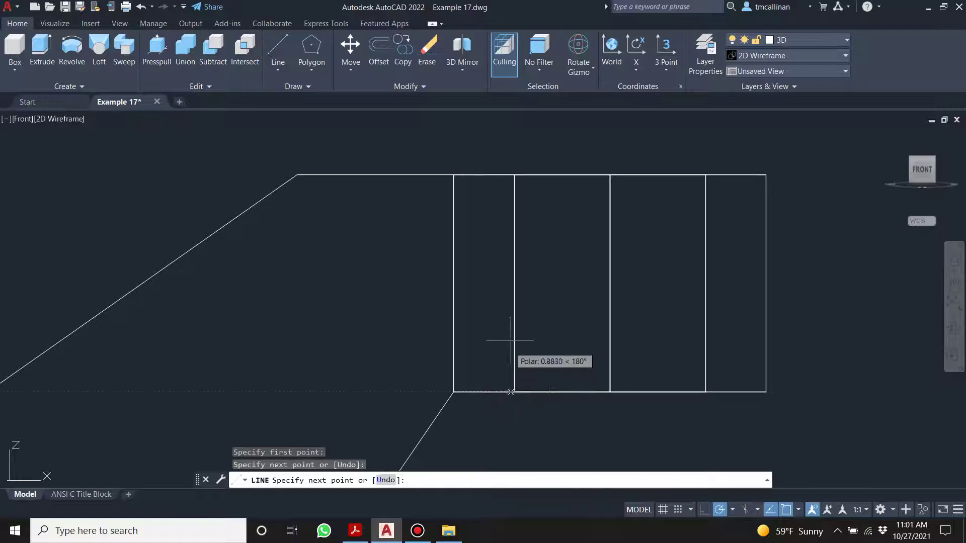
key(Escape)
Erase the vertical rib profile line that lies on the ring's outer surface
shift+middle_drag(430, 205, 454, 295)
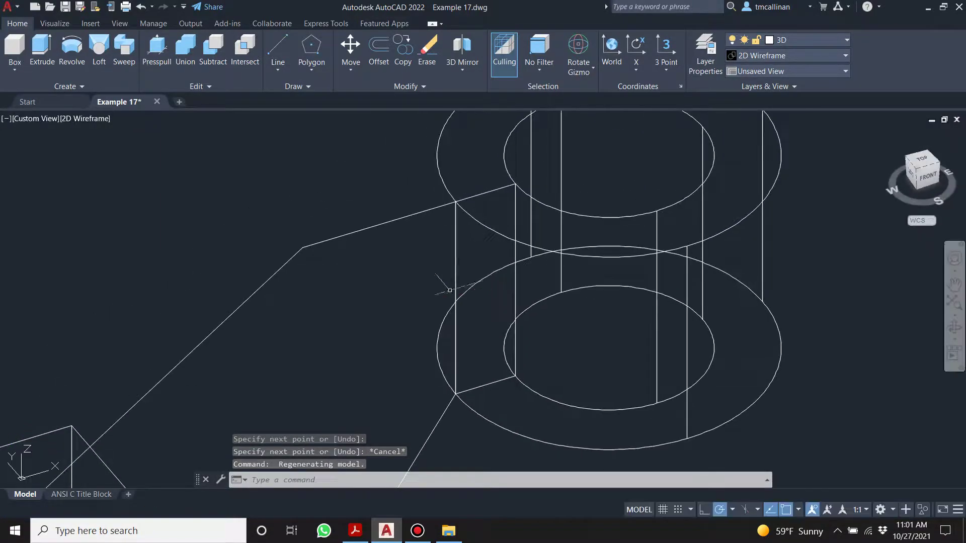
scroll(452, 269, down, 4)
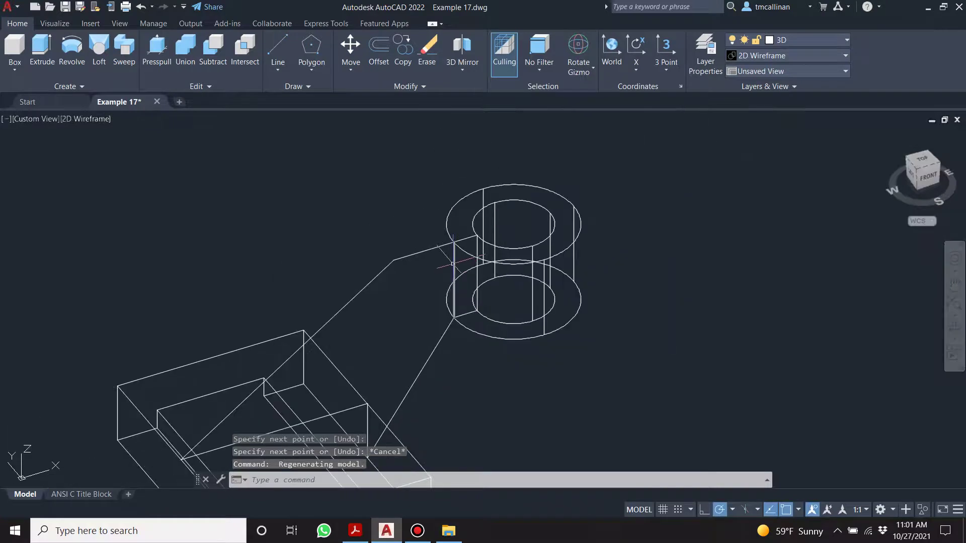
scroll(453, 264, up, 2)
scroll(452, 237, up, 4)
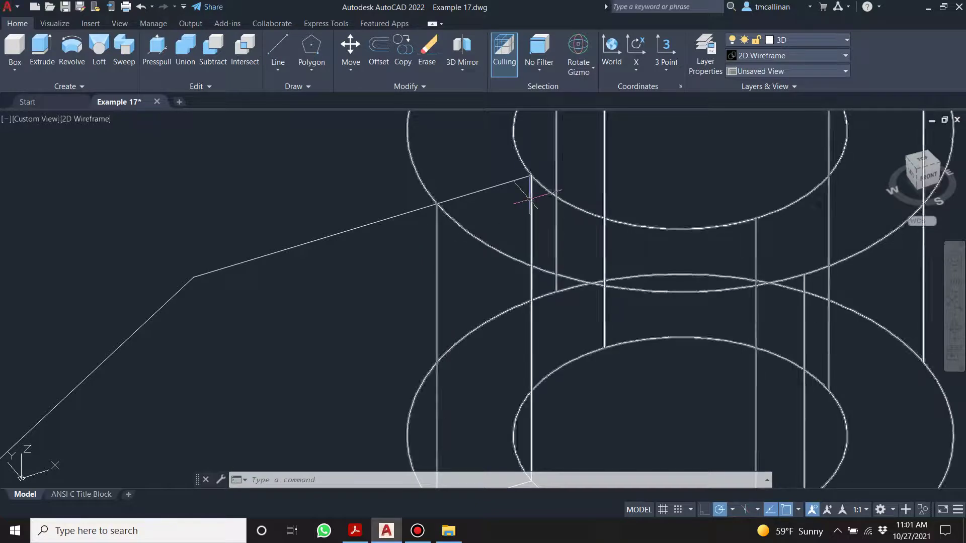
scroll(531, 197, down, 2)
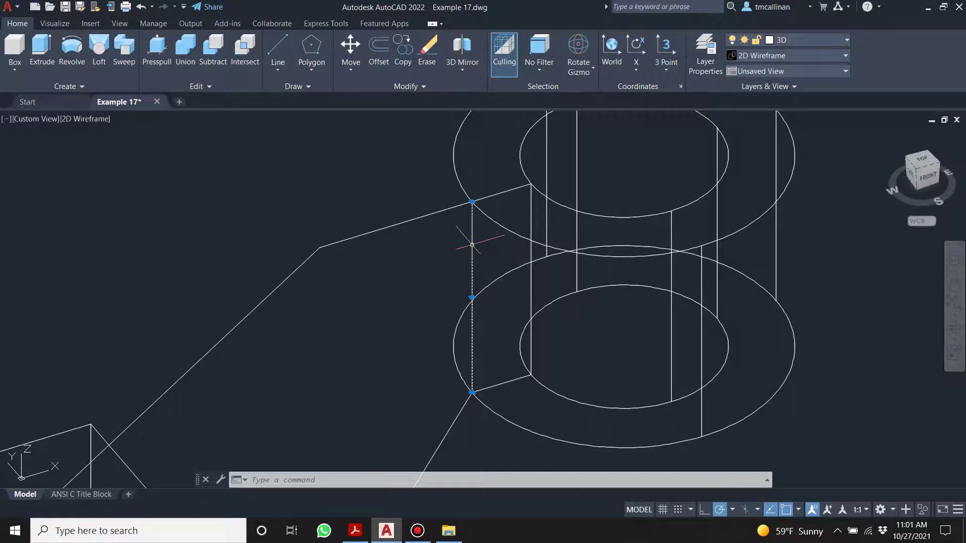
key(Delete)
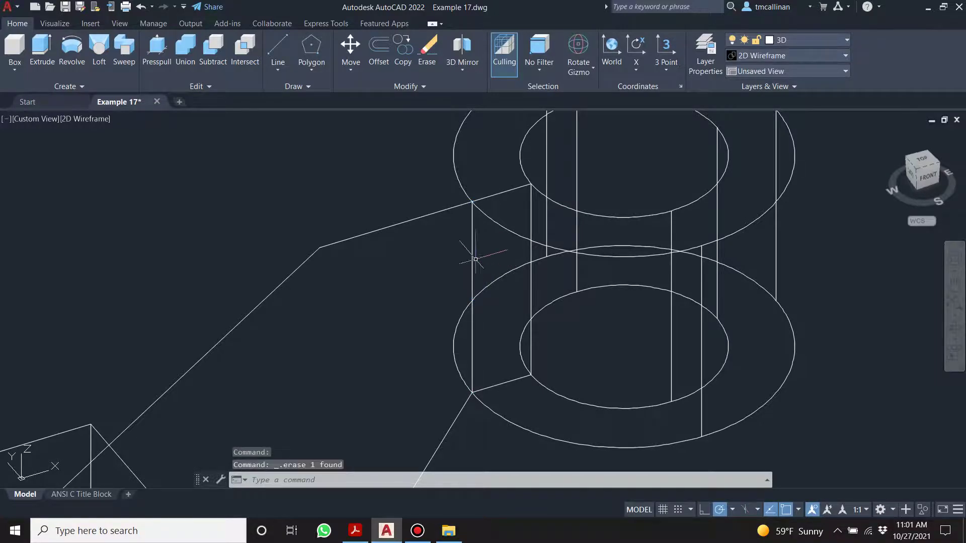
click(474, 260)
key(Escape)
key(Escape)
key(Escape)
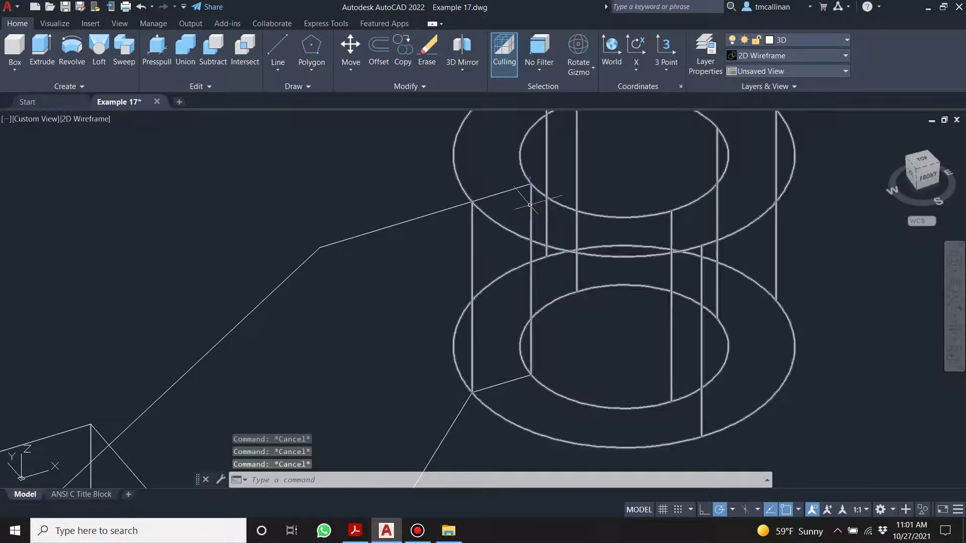
Draw a vertical line on the ring's inner edge joining the ends of the profile's top and bottom lines
click(530, 205)
key(Escape)
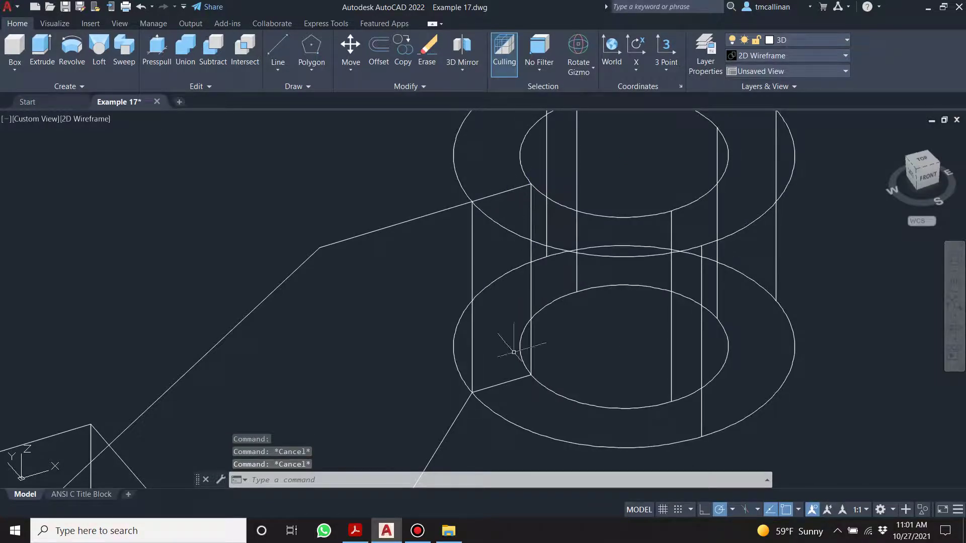
click(531, 292)
key(Escape)
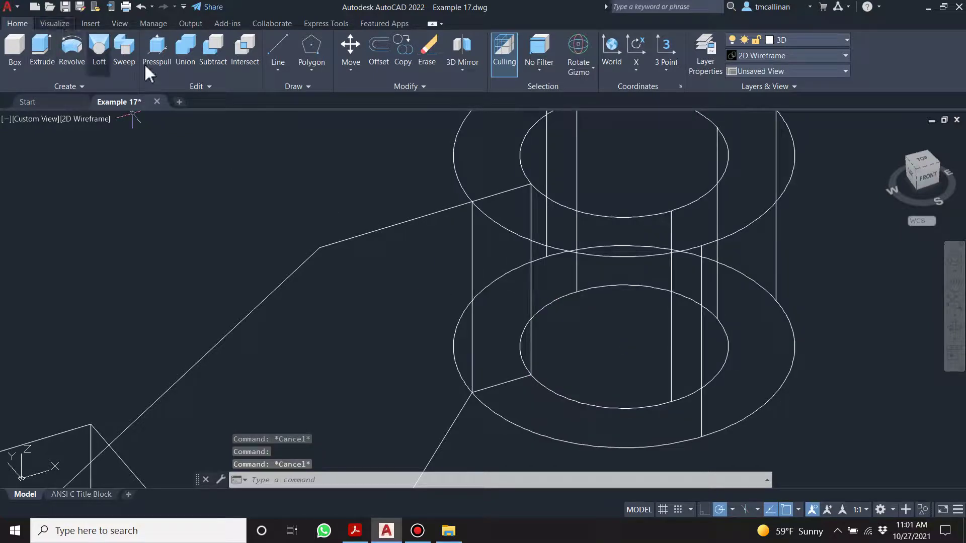
click(277, 46)
click(531, 375)
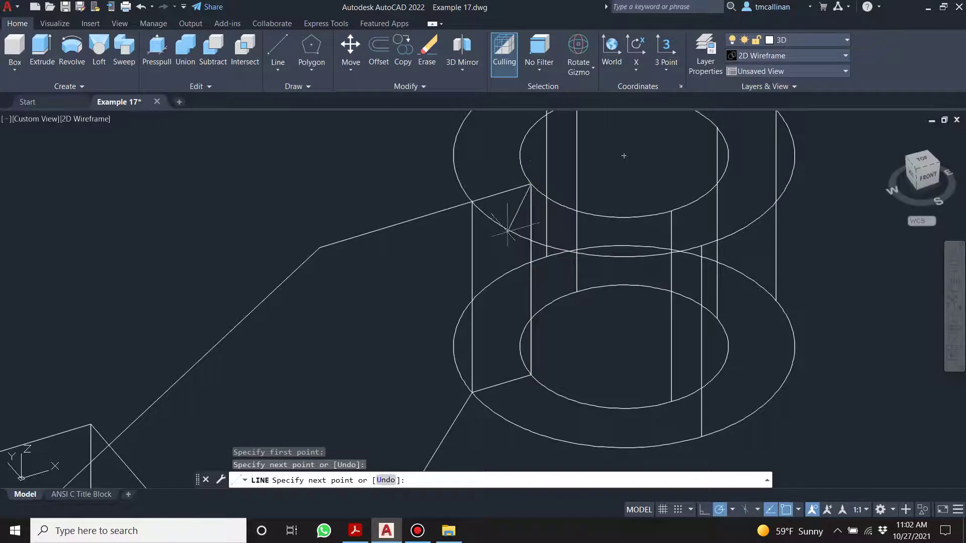
key(Escape)
key(Escape)
key(Escape)
Preview the rib profile against the solids in the Conceptual and Hidden visual styles
scroll(428, 269, down, 4)
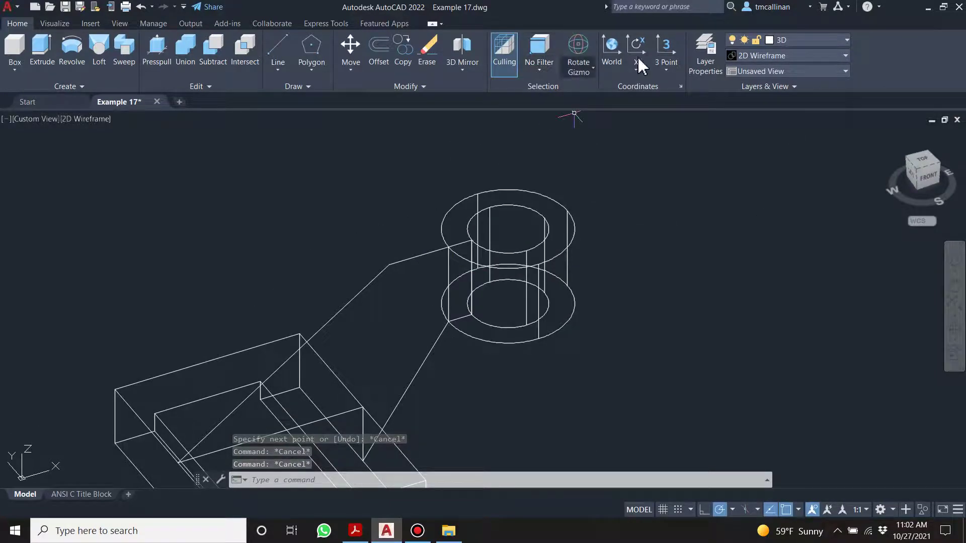
click(775, 58)
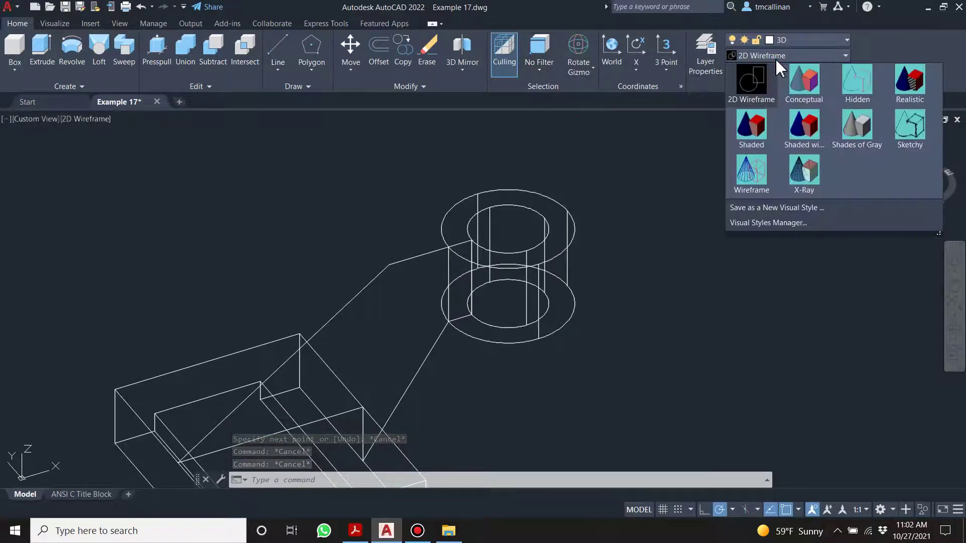
click(808, 81)
key(Escape)
scroll(678, 209, down, 3)
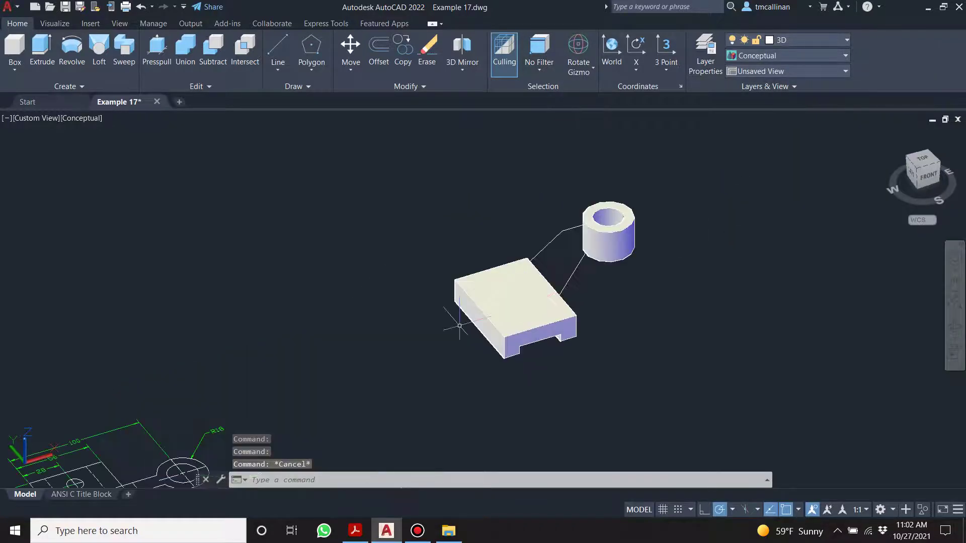
scroll(619, 237, up, 4)
shift+right_click(559, 212)
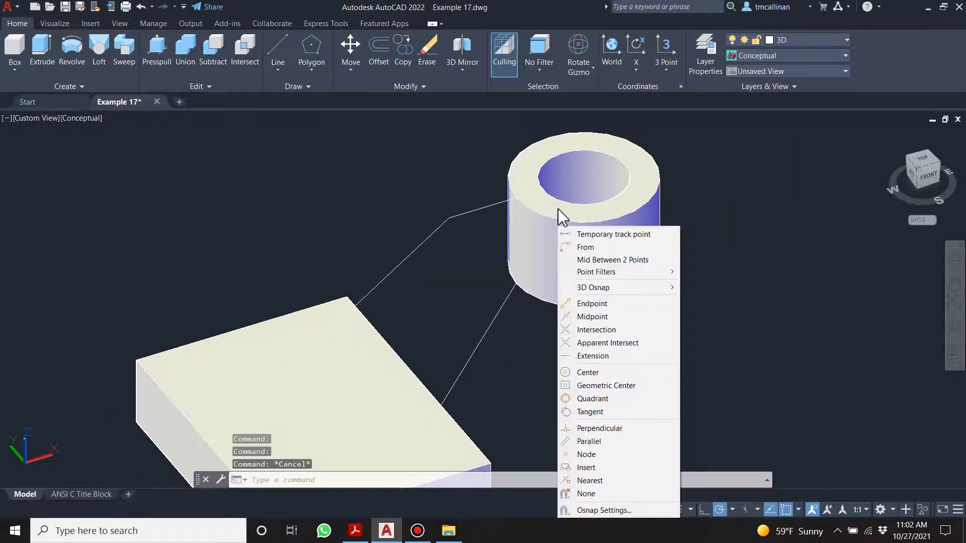
click(398, 187)
shift+middle_drag(496, 231, 579, 201)
key(Escape)
key(Escape)
click(787, 56)
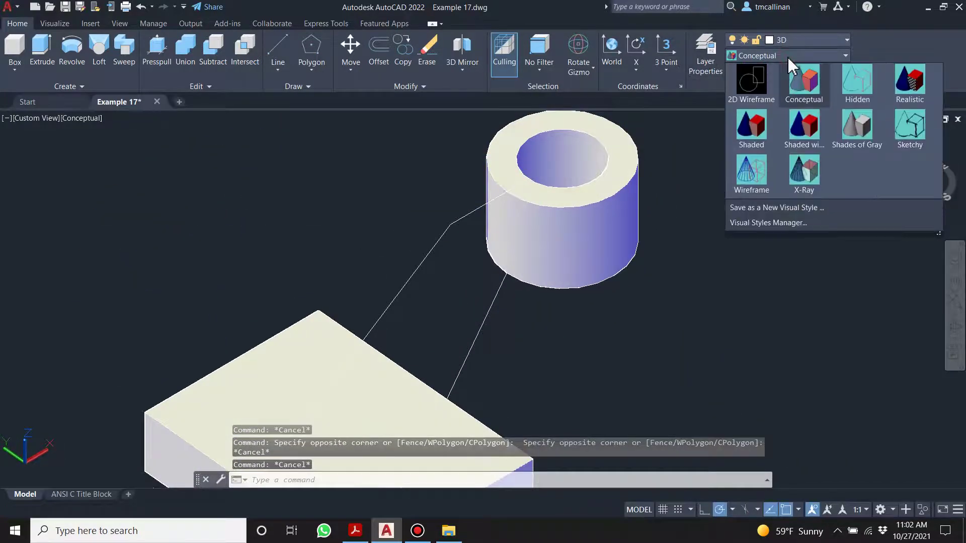
click(862, 83)
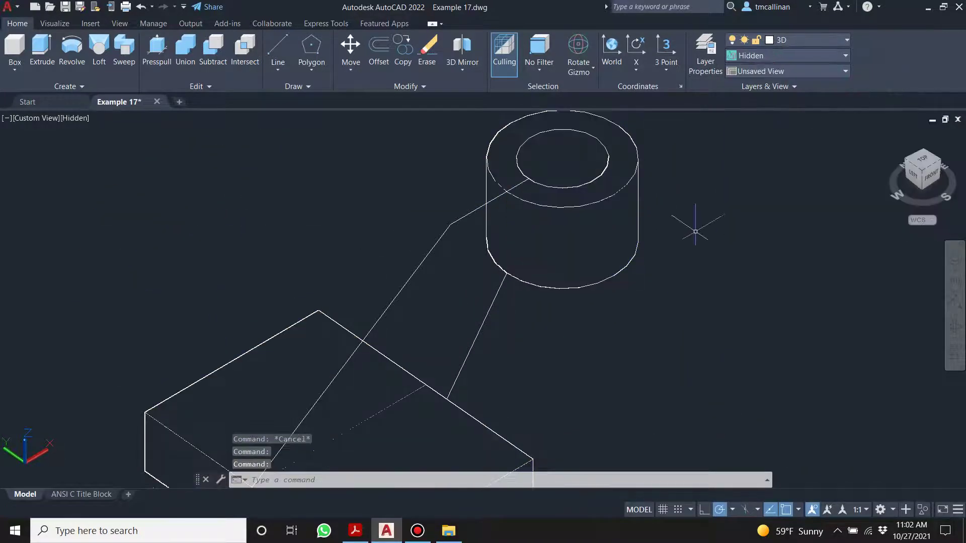
Set the visual style to Wireframe and orbit back to a view showing the whole rib profile and ring
click(753, 55)
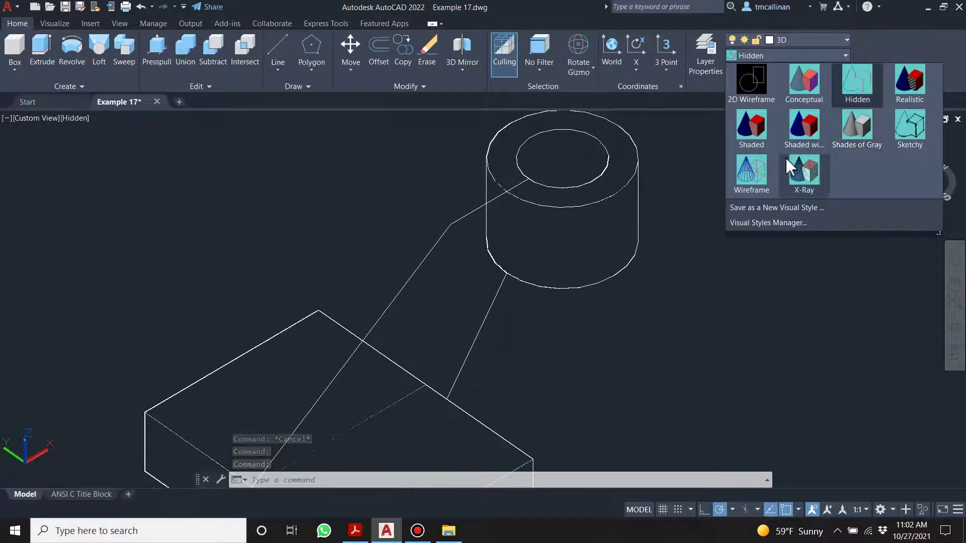
click(760, 172)
shift+middle_drag(646, 234, 515, 254)
scroll(516, 254, down, 4)
scroll(516, 254, up, 4)
shift+middle_drag(528, 302, 522, 309)
scroll(521, 308, down, 2)
scroll(575, 233, up, 2)
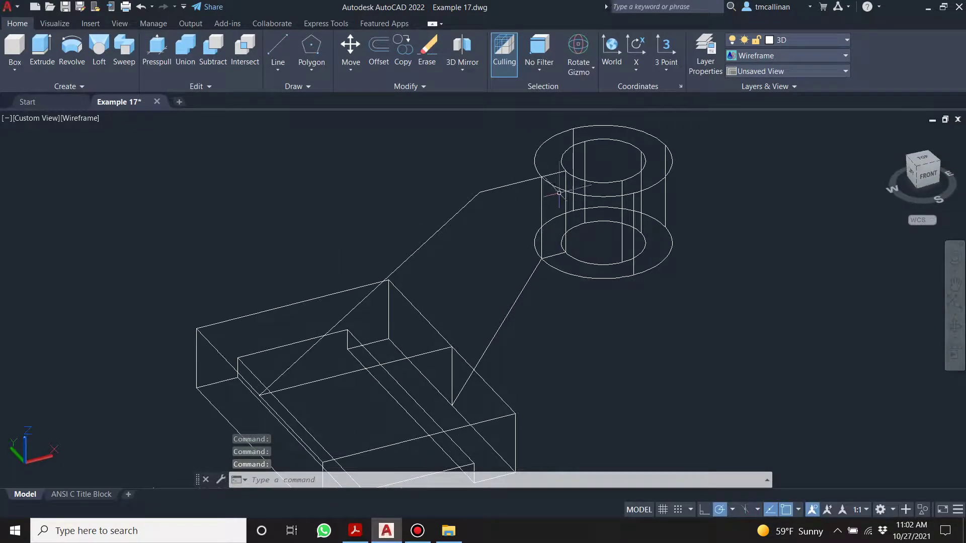
Check the rib profile's sloped line and its lines at the base one by one to see how they connect
click(423, 245)
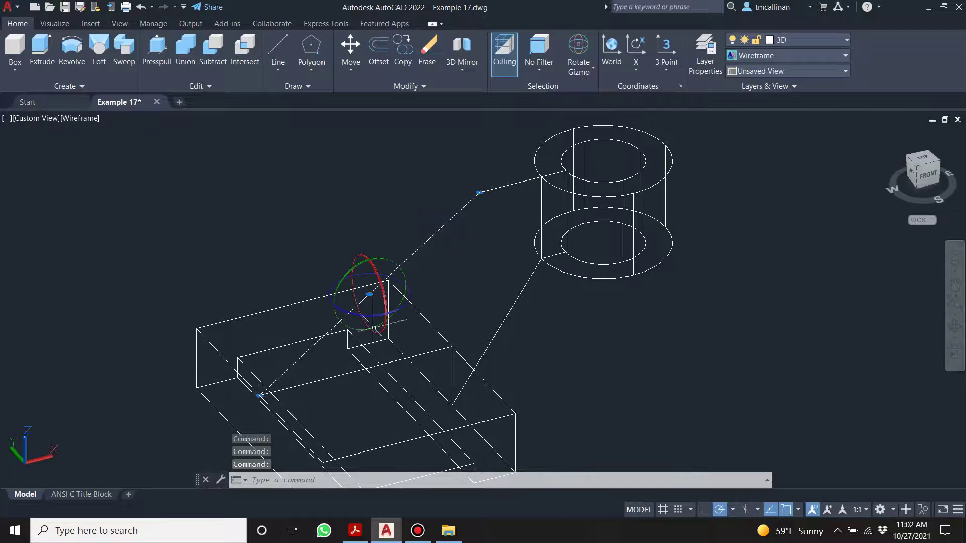
key(Escape)
click(343, 374)
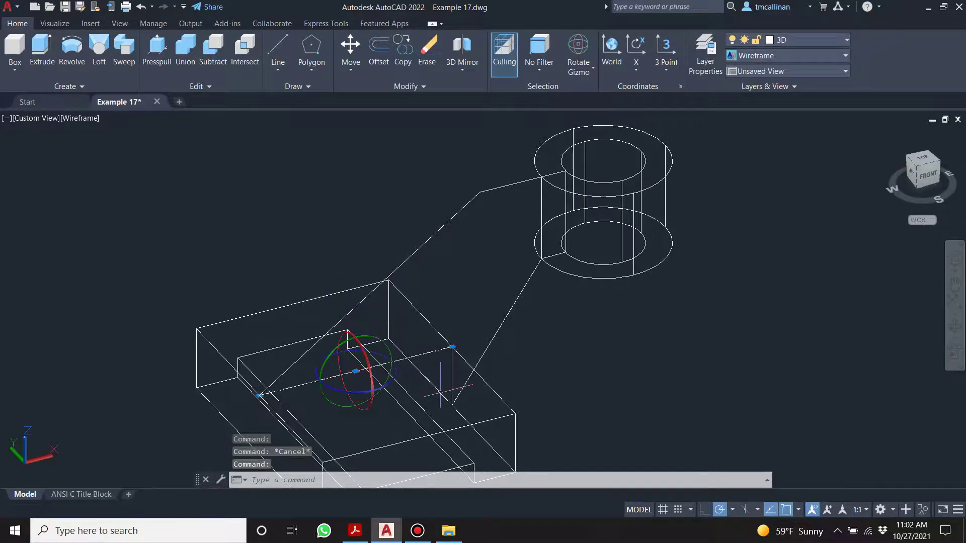
key(Escape)
shift+middle_drag(513, 352, 457, 351)
click(451, 351)
key(Escape)
scroll(511, 367, up, 2)
scroll(599, 340, down, 5)
right_click(599, 341)
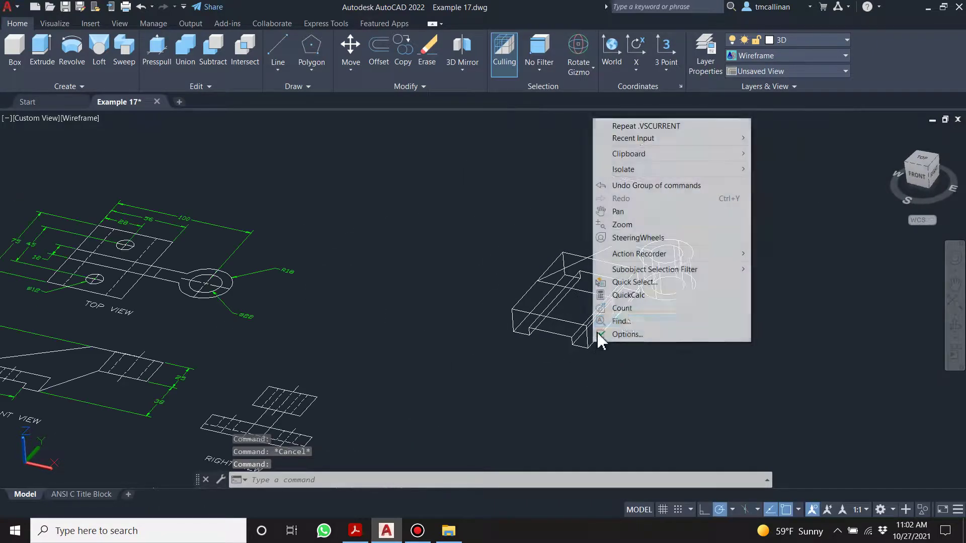
key(Escape)
shift+middle_drag(674, 265, 694, 258)
scroll(694, 258, down, 4)
scroll(625, 274, up, 6)
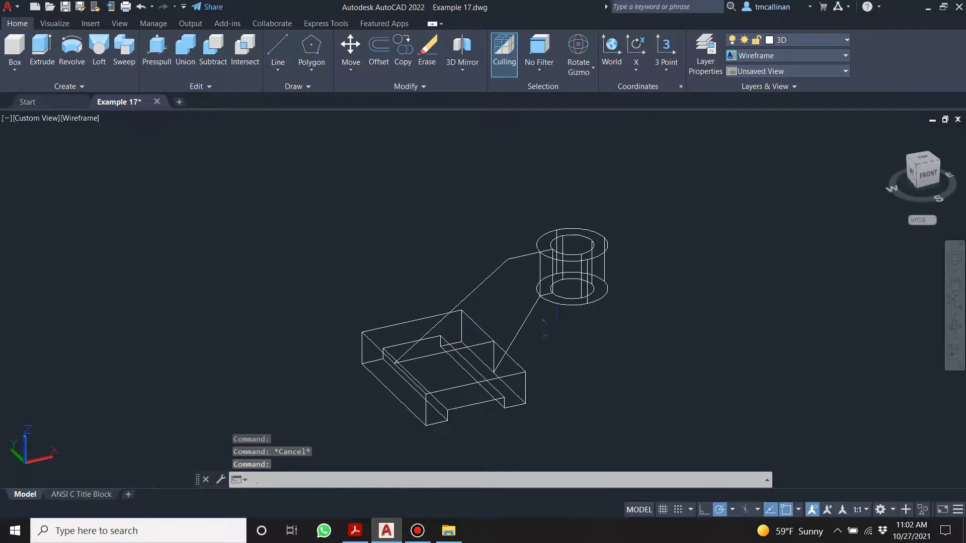
Check that the rib profile's vertical closing line and top line meet at the ring's inner edge
scroll(551, 297, up, 5)
click(538, 338)
key(Escape)
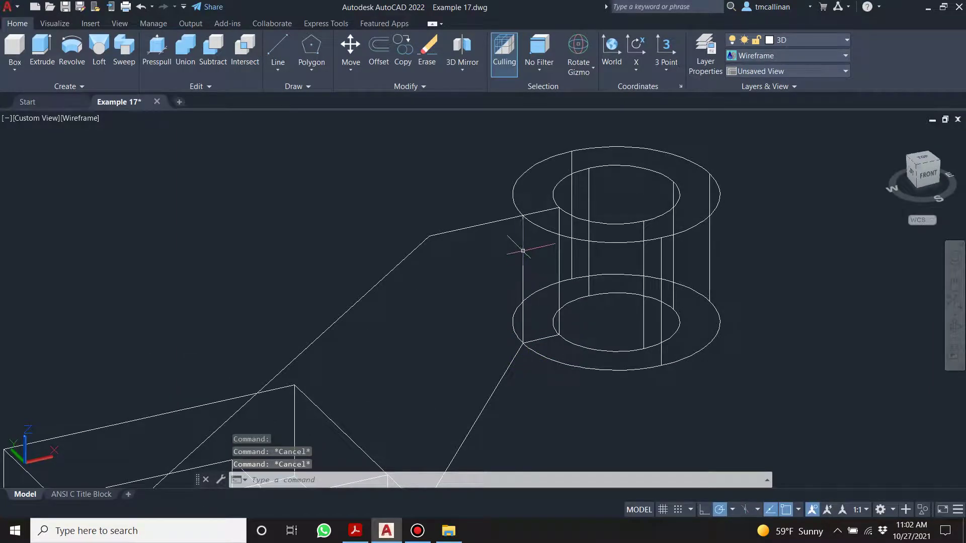
click(552, 274)
key(Escape)
key(Escape)
click(553, 270)
key(Escape)
scroll(556, 262, up, 2)
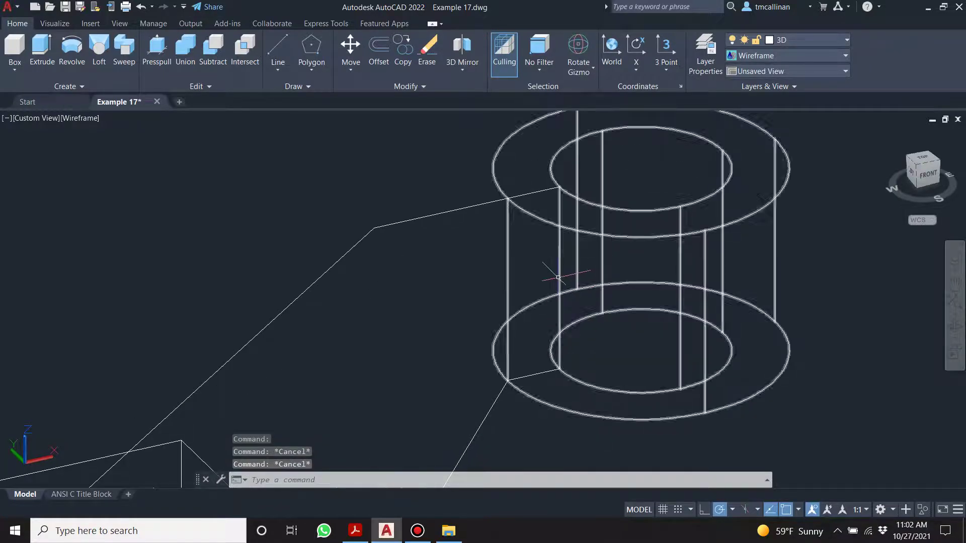
click(523, 171)
click(632, 459)
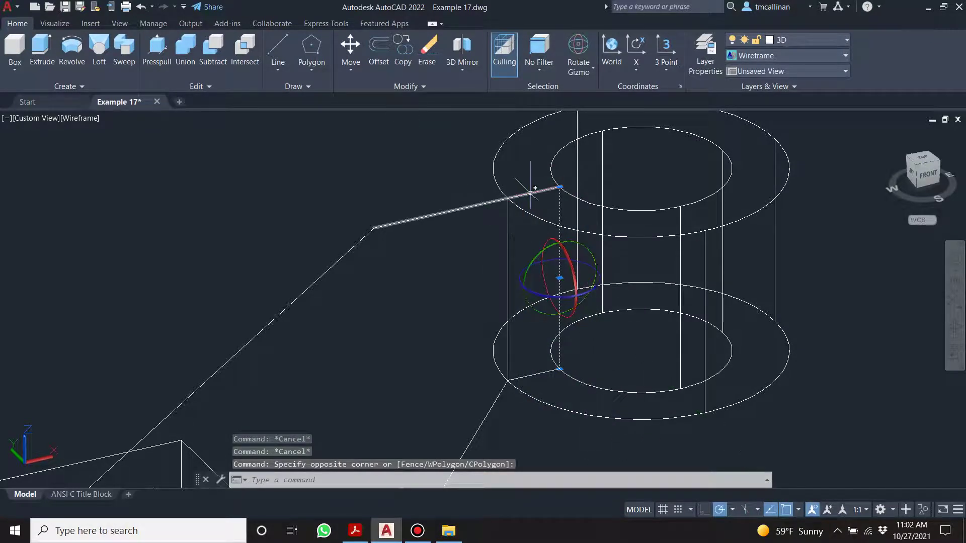
key(Escape)
click(508, 198)
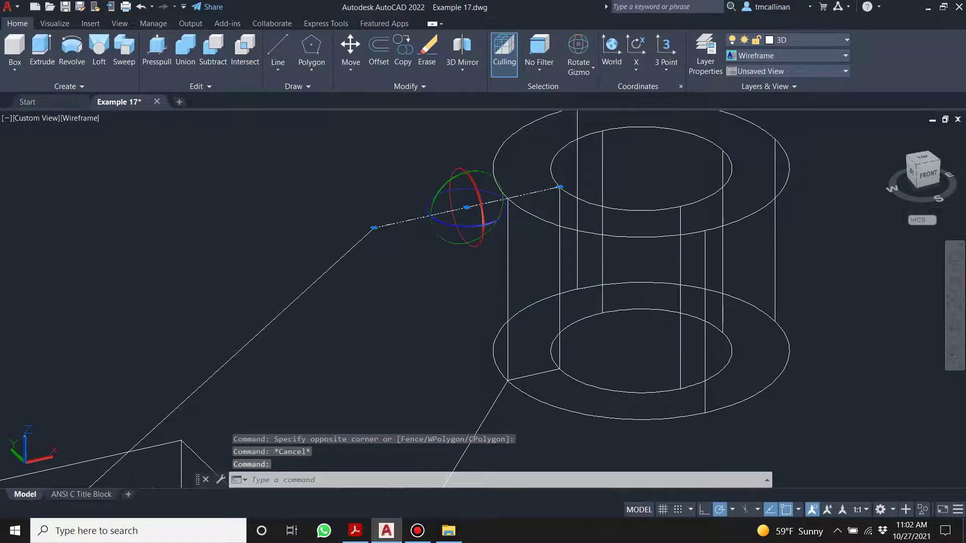
key(Escape)
Convert all the connected lines of the rib profile into a single closed region
scroll(491, 245, down, 4)
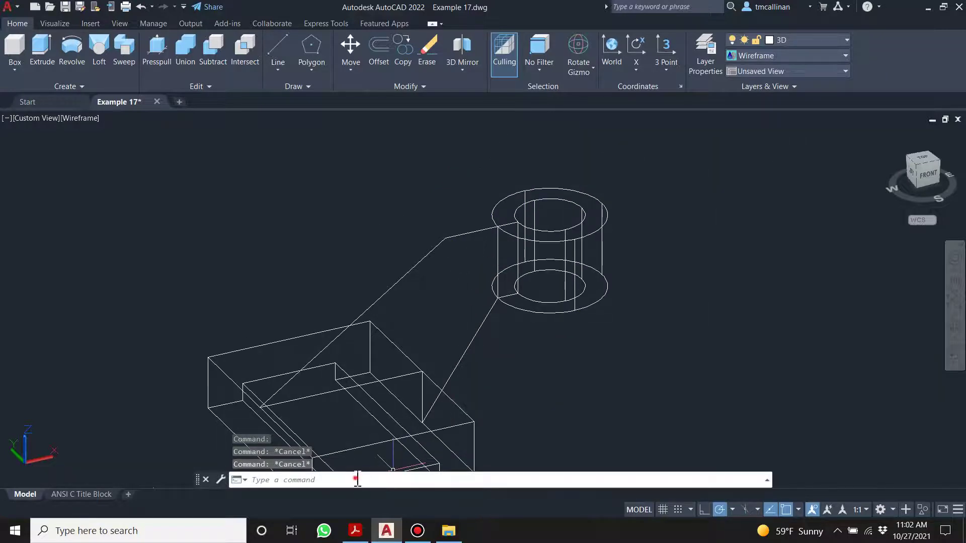
key(Return)
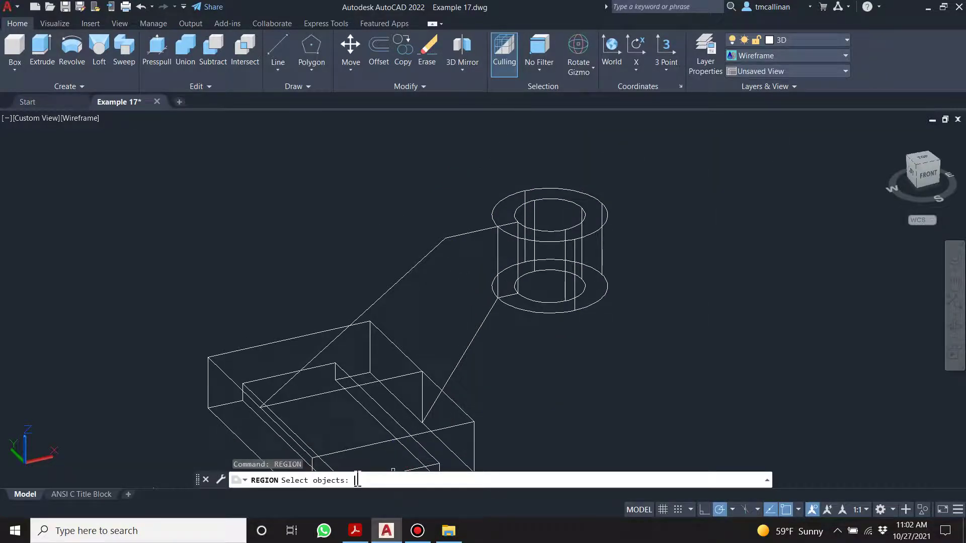
scroll(257, 201, down, 2)
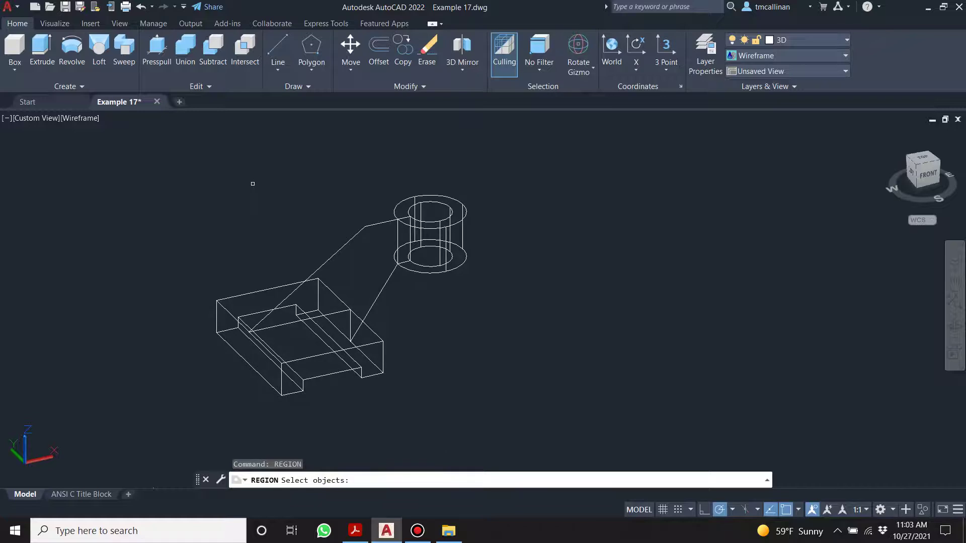
click(225, 187)
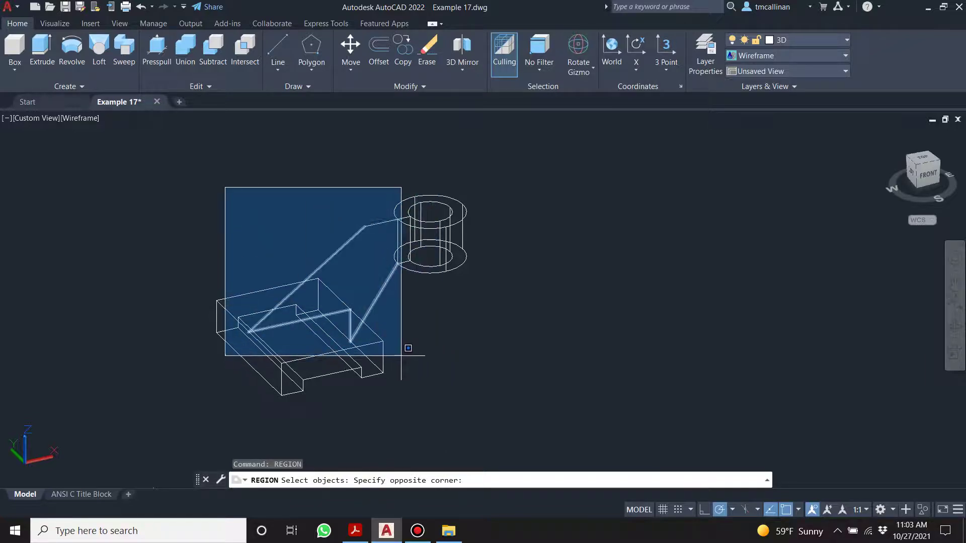
scroll(403, 355, up, 3)
scroll(417, 353, down, 2)
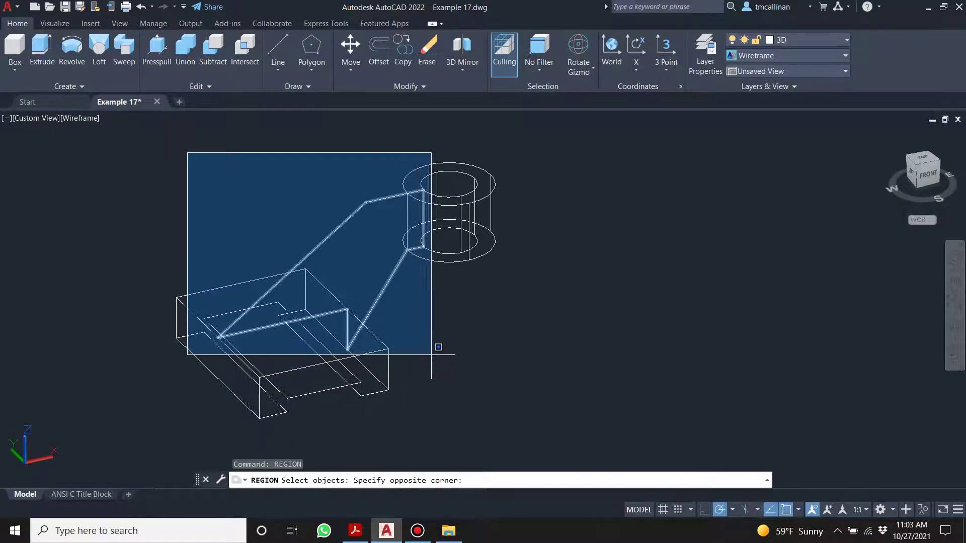
click(431, 357)
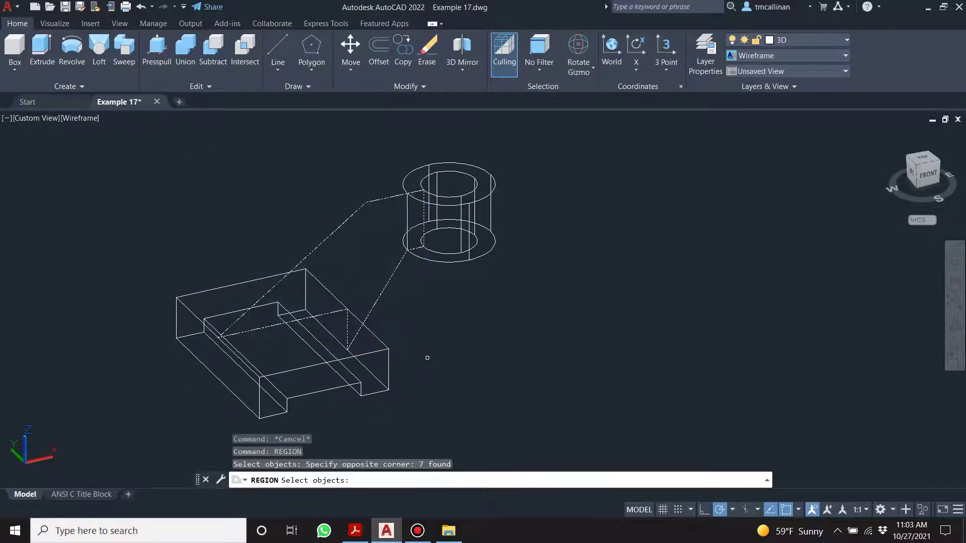
key(Return)
key(Escape)
Set the visual style to Conceptual and check how the filled rib region meets the base and ring
click(775, 87)
click(773, 56)
click(803, 80)
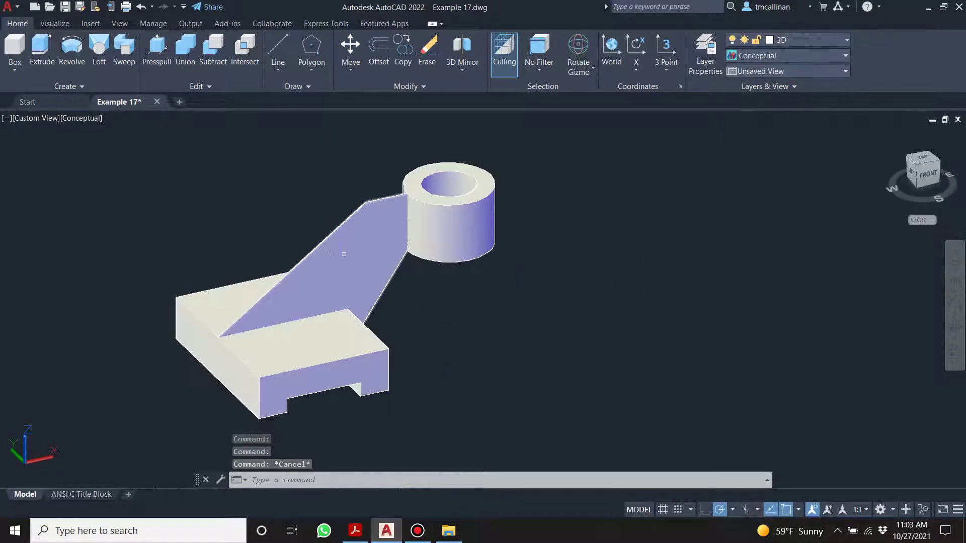
shift+middle_drag(348, 244, 378, 267)
scroll(433, 188, up, 3)
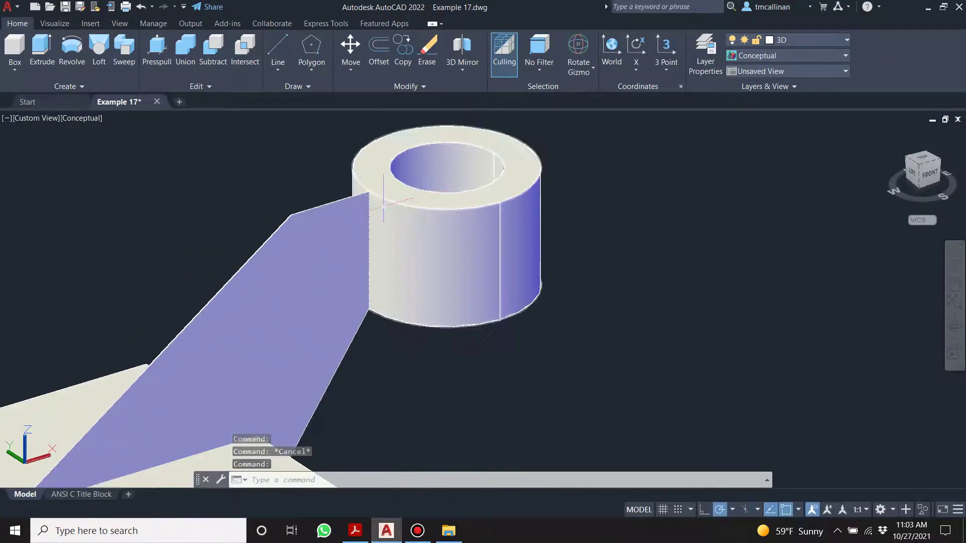
scroll(386, 198, down, 4)
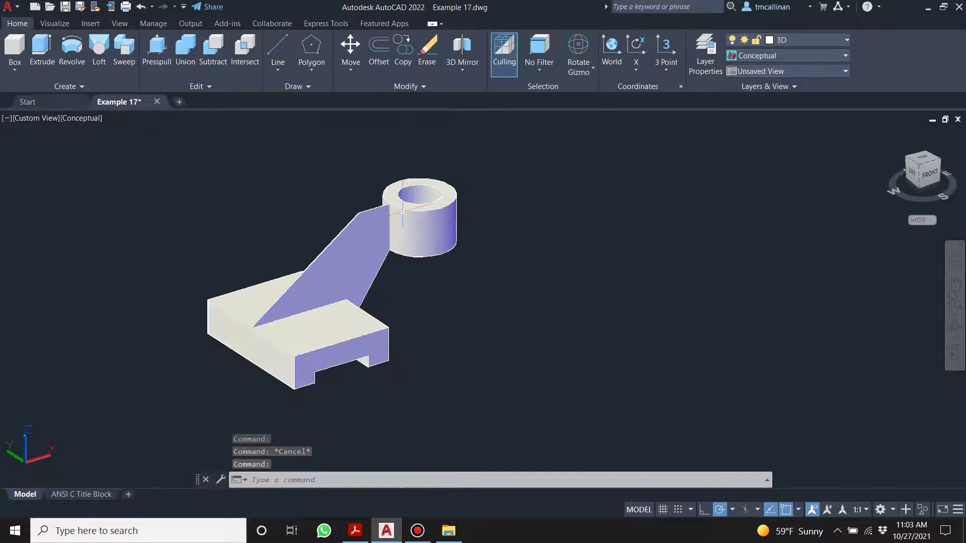
Check the rib thickness in the Example 17 PDF drawing and extrude the rib region by 6
click(40, 51)
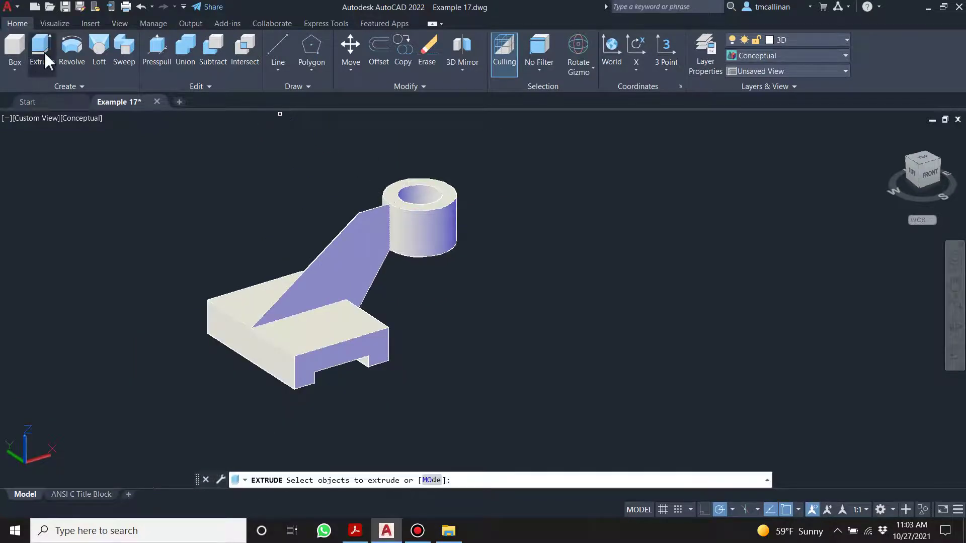
click(355, 531)
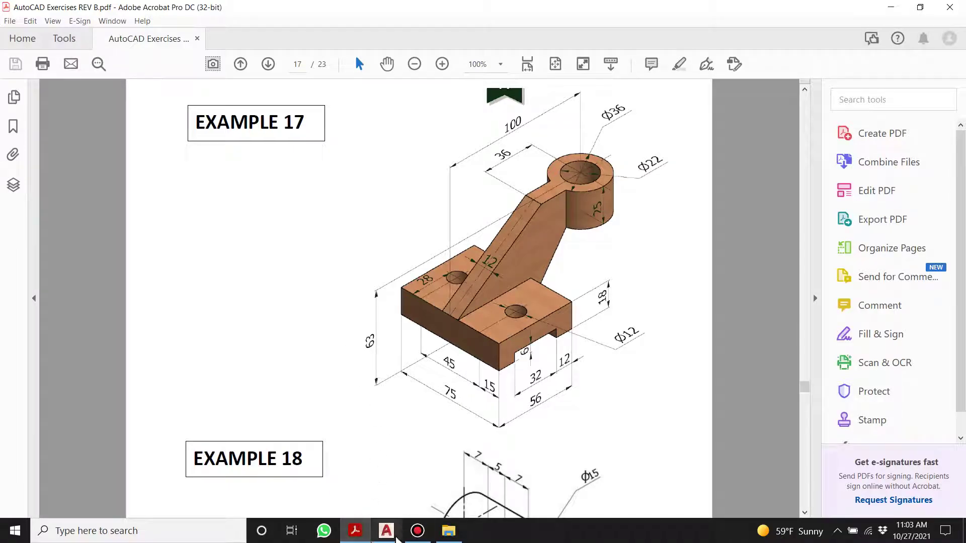
click(386, 531)
scroll(168, 113, up, 3)
scroll(266, 224, down, 4)
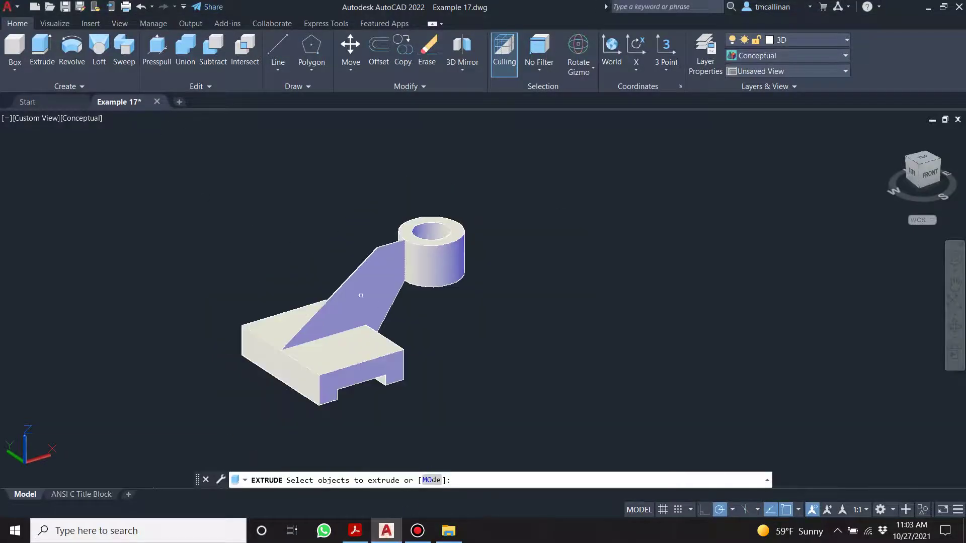
click(378, 299)
key(Return)
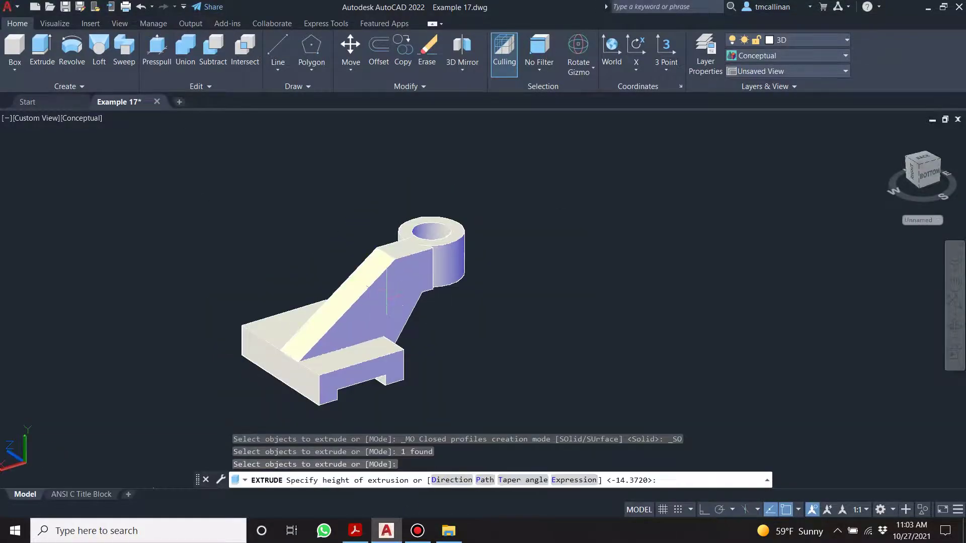
text(6)
key(Return)
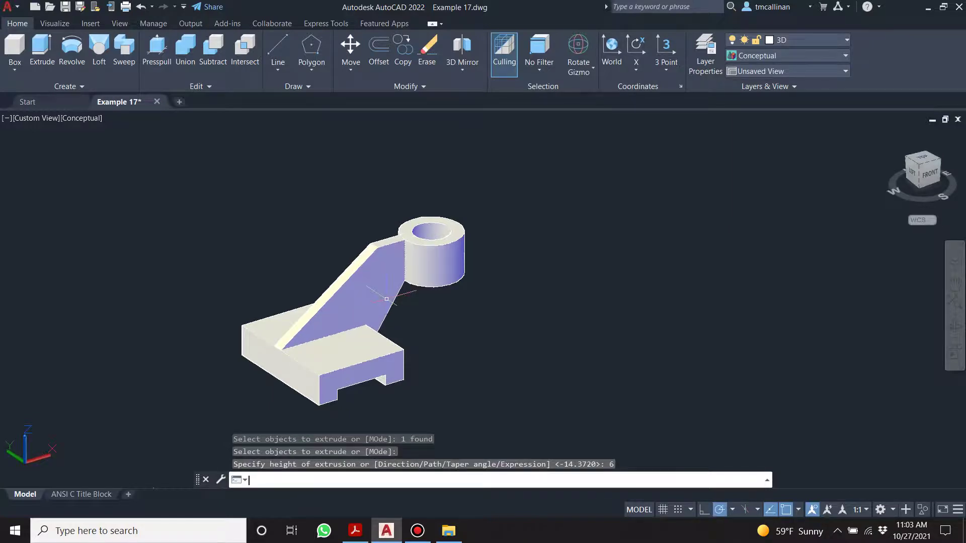
Try to thicken the rib by press-pulling its flat side face outward from the mid-plane
shift+middle_drag(346, 216, 386, 285)
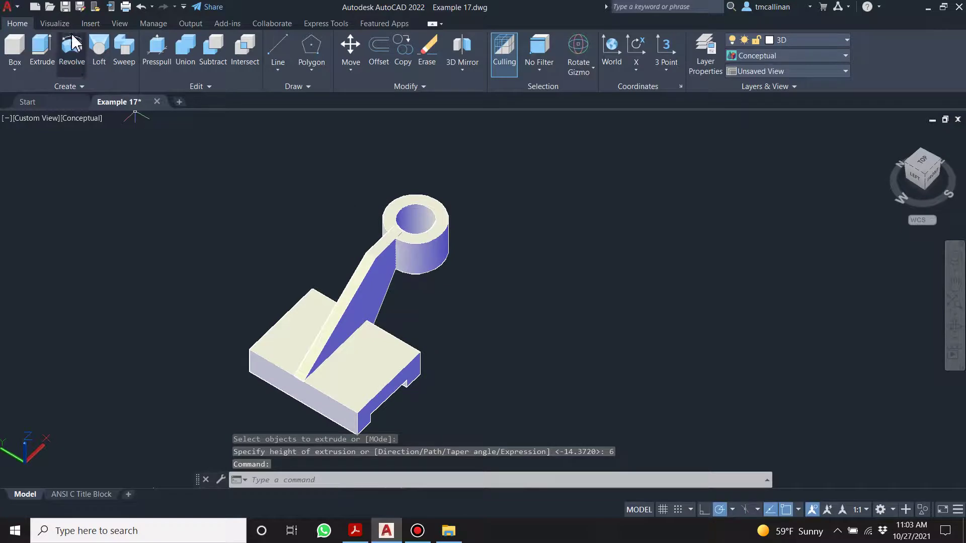
click(157, 48)
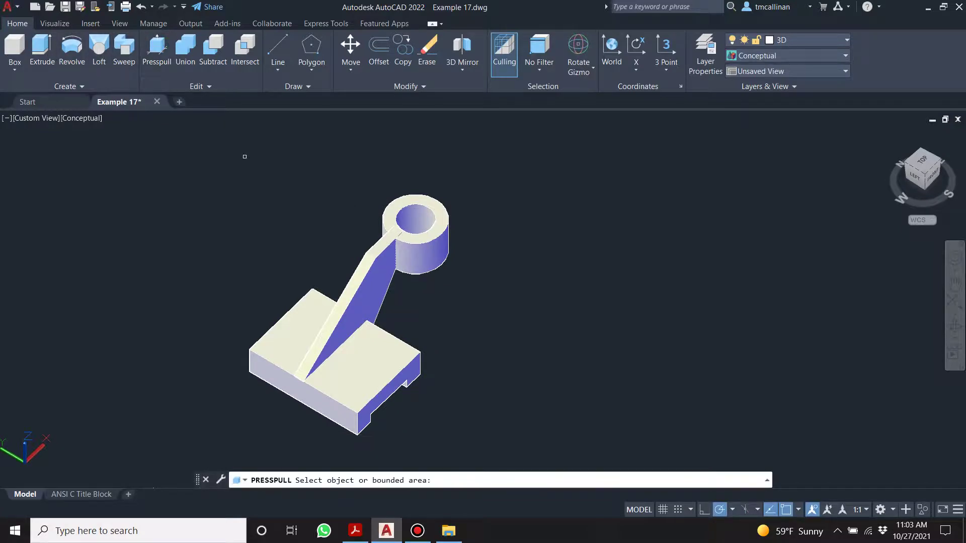
click(387, 299)
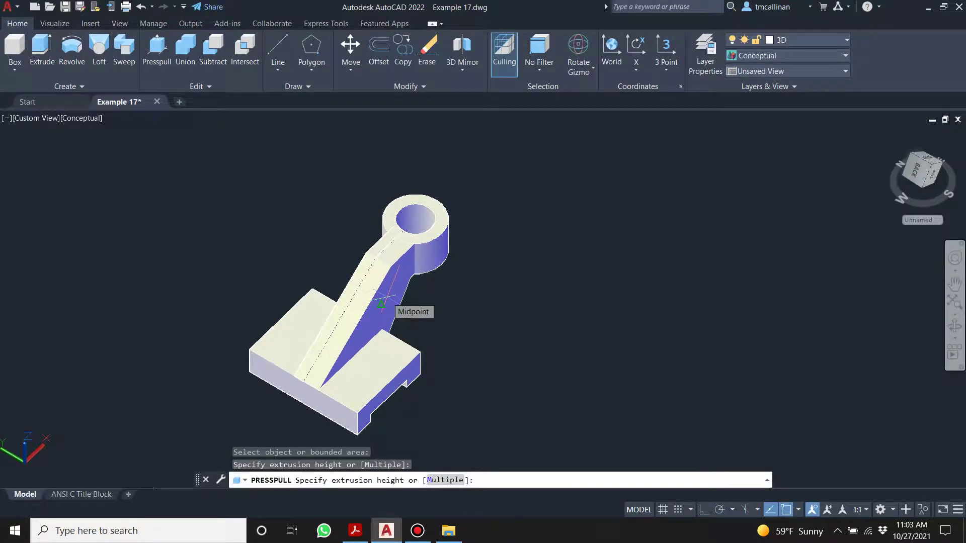
key(Return)
key(Return)
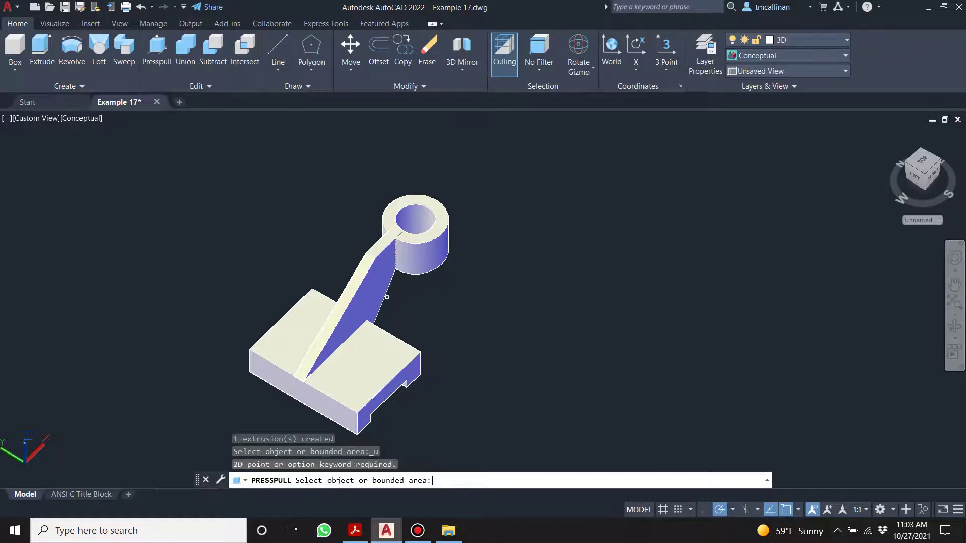
Press-pull the rib's flat side face outward by 6 on the side opposite the first extrusion
click(157, 48)
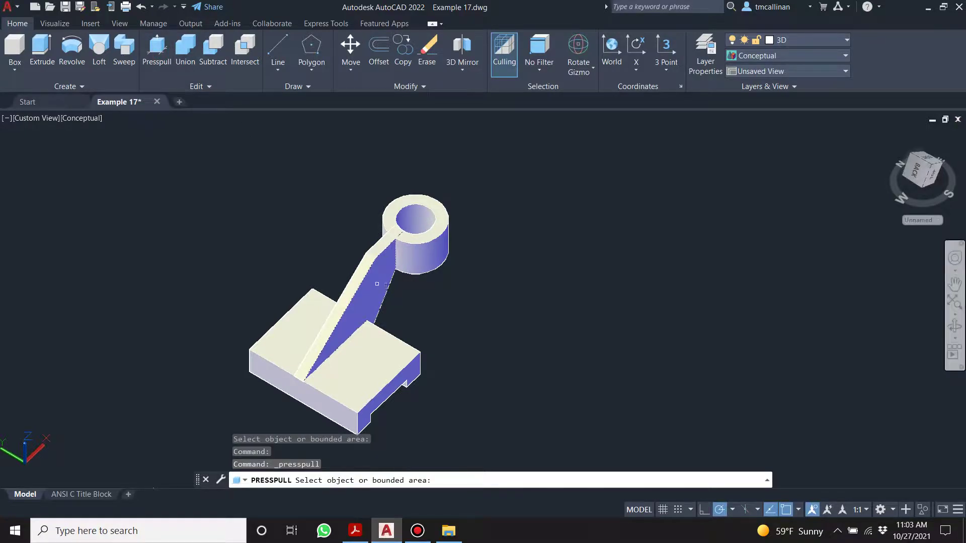
click(385, 297)
key(Return)
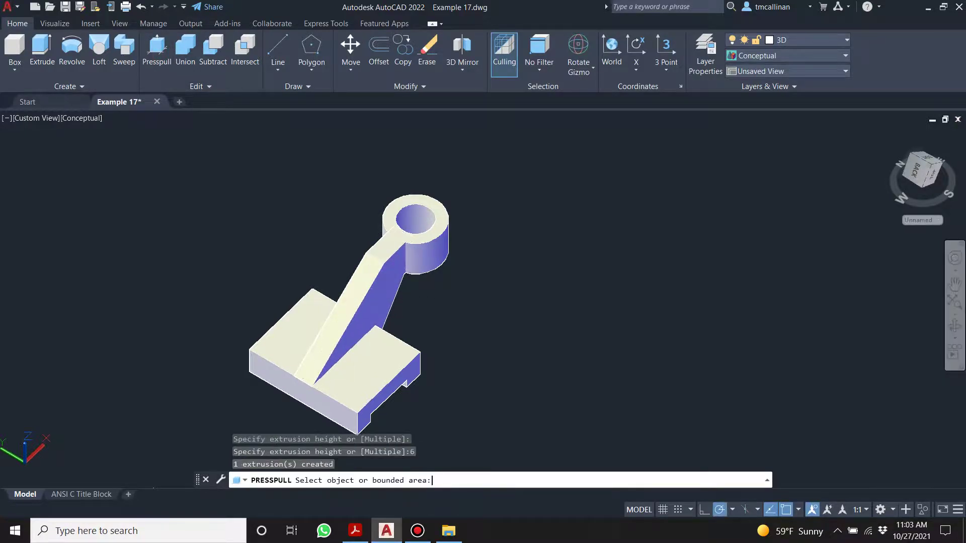
scroll(383, 292, up, 3)
shift+middle_drag(399, 314, 383, 267)
key(Return)
Union the rib solid with the ring so they form one body
scroll(442, 201, up, 5)
scroll(421, 217, up, 2)
click(351, 335)
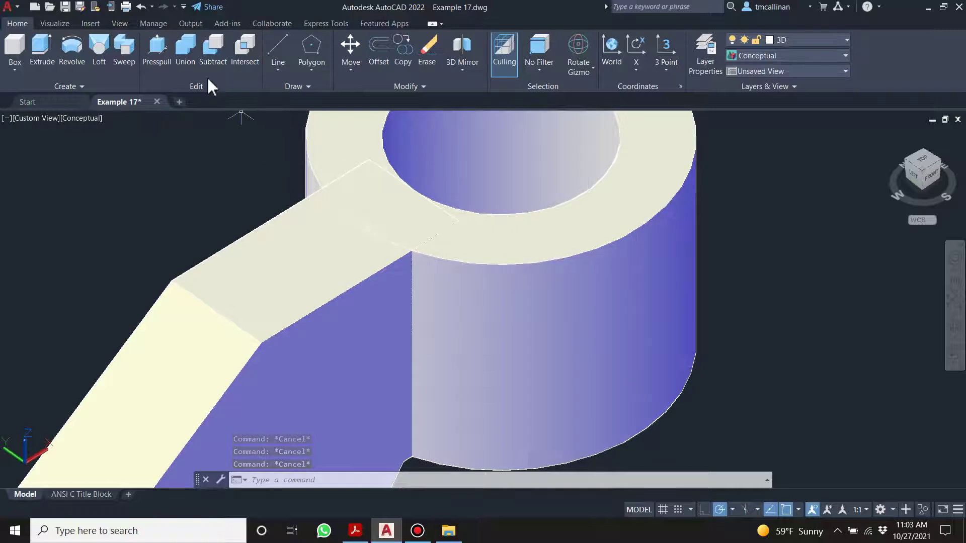
click(183, 48)
click(307, 300)
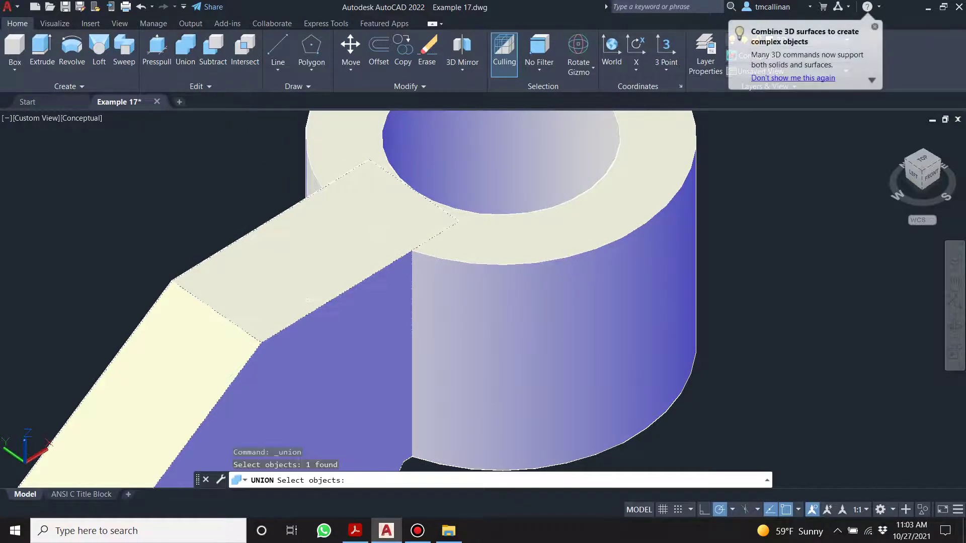
click(599, 347)
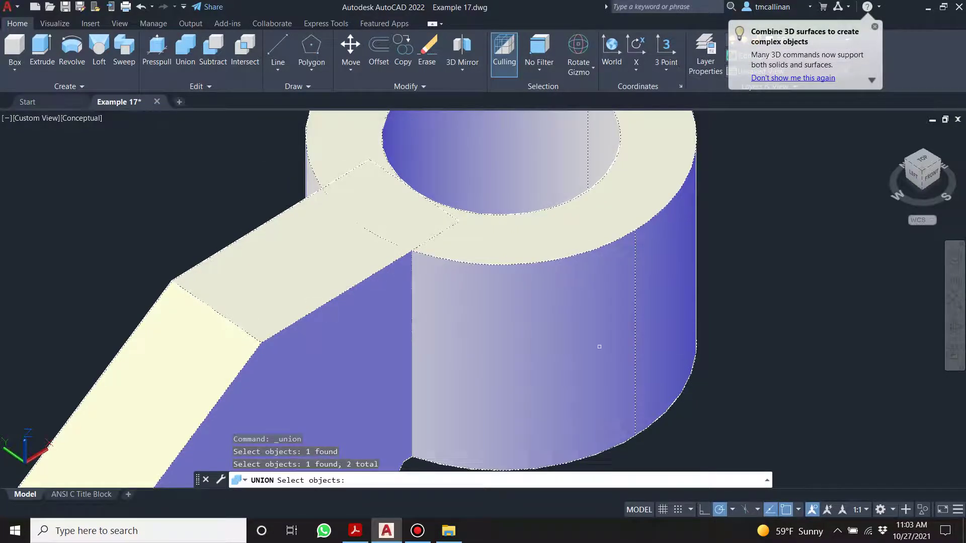
key(Return)
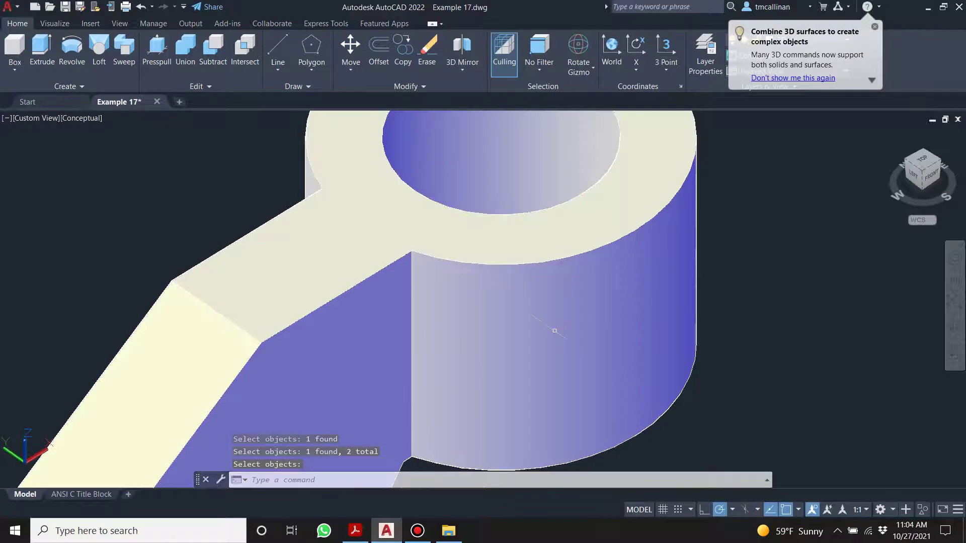
key(Escape)
scroll(351, 260, down, 5)
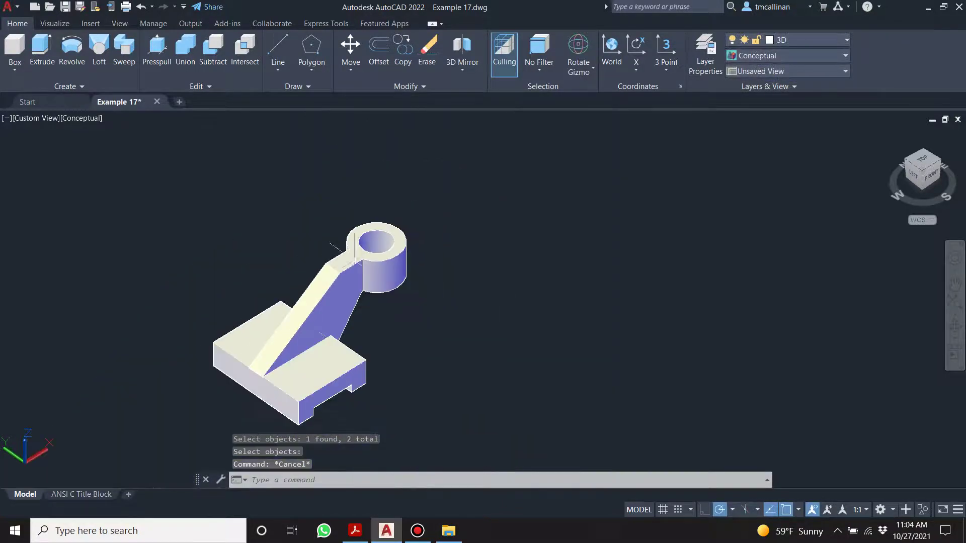
Examine the rib, ring and base from several angles and compare their position with the 2D views
shift+middle_drag(309, 338, 292, 297)
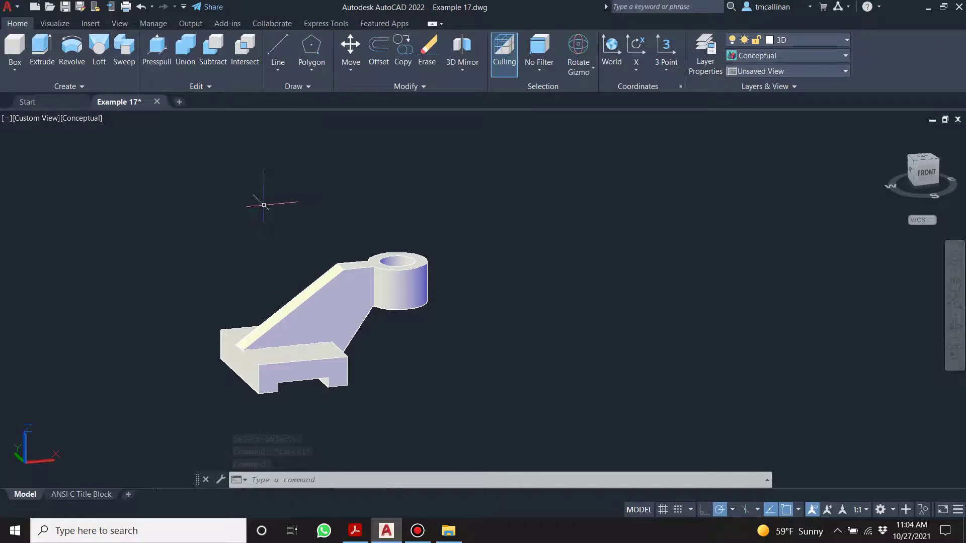
key(Escape)
key(Escape)
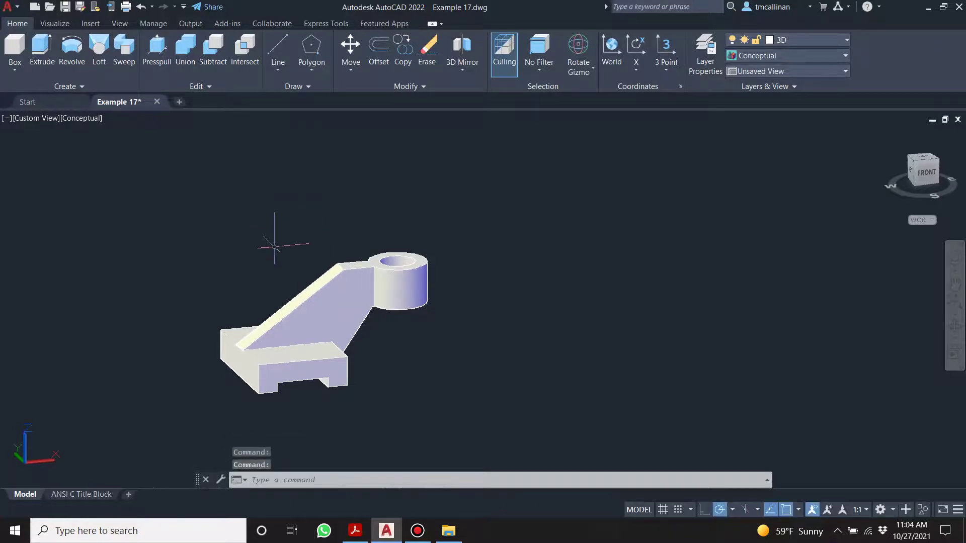
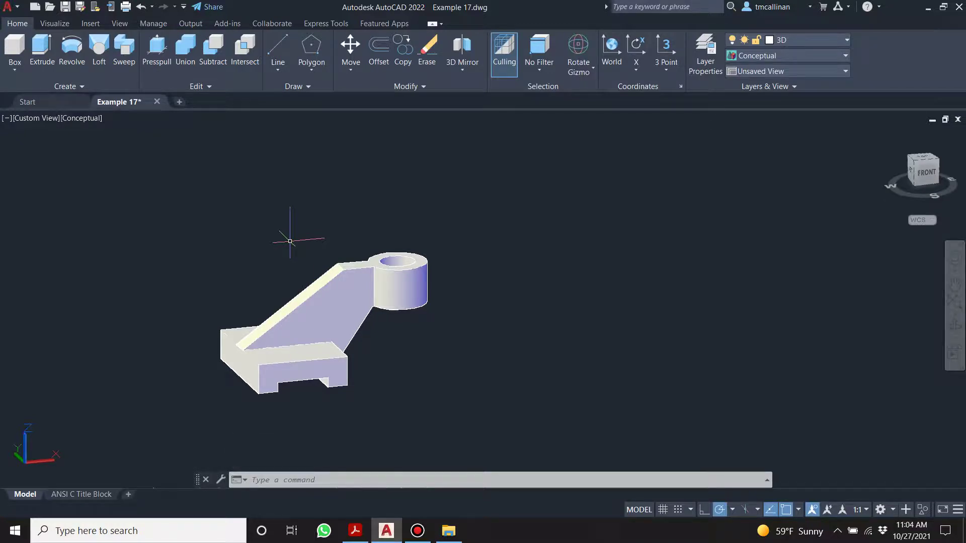
shift+middle_drag(211, 417, 282, 347)
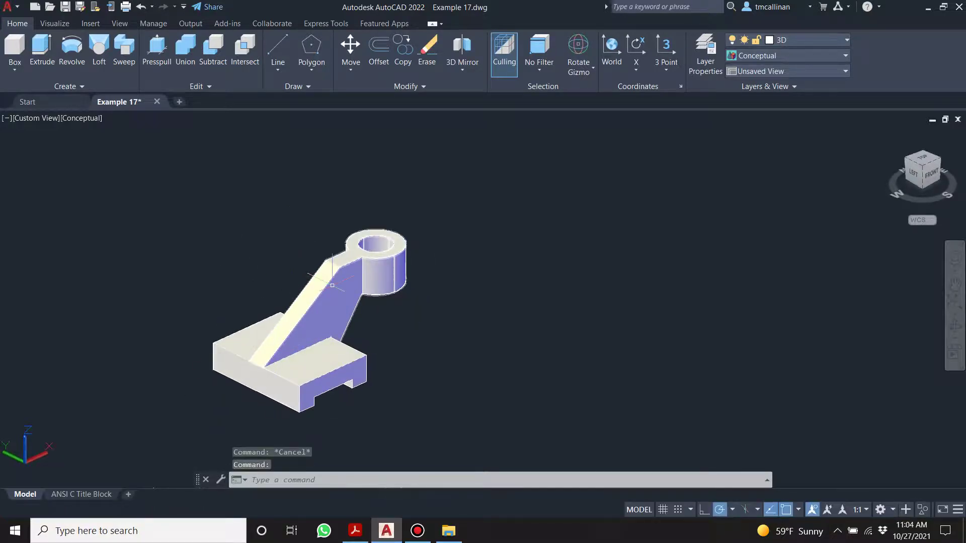
scroll(331, 285, up, 2)
scroll(379, 273, down, 3)
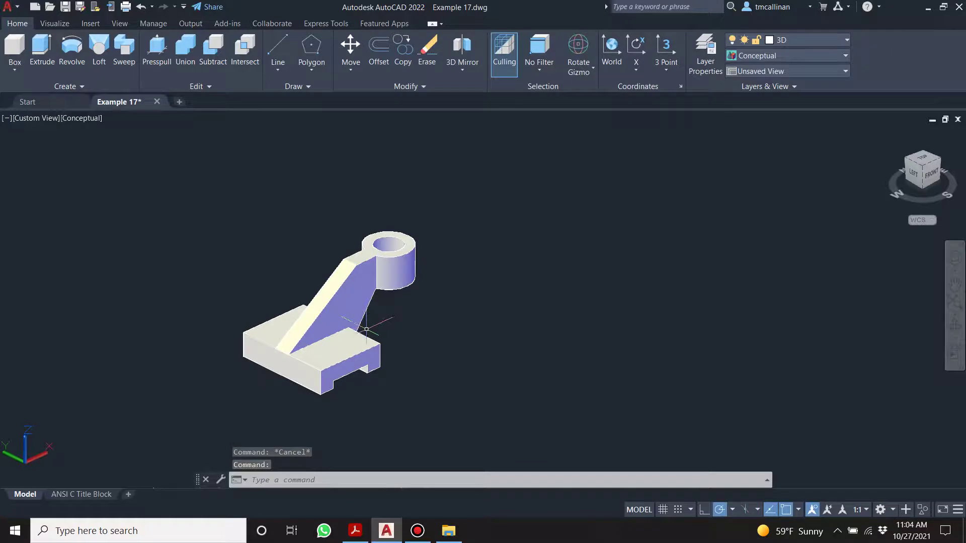
mouse_move(366, 330)
shift+middle_down()
mouse_move(324, 319)
mouse_move(268, 282)
mouse_move(335, 332)
mouse_move(355, 333)
shift+middle_up()
scroll(311, 343, up, 2)
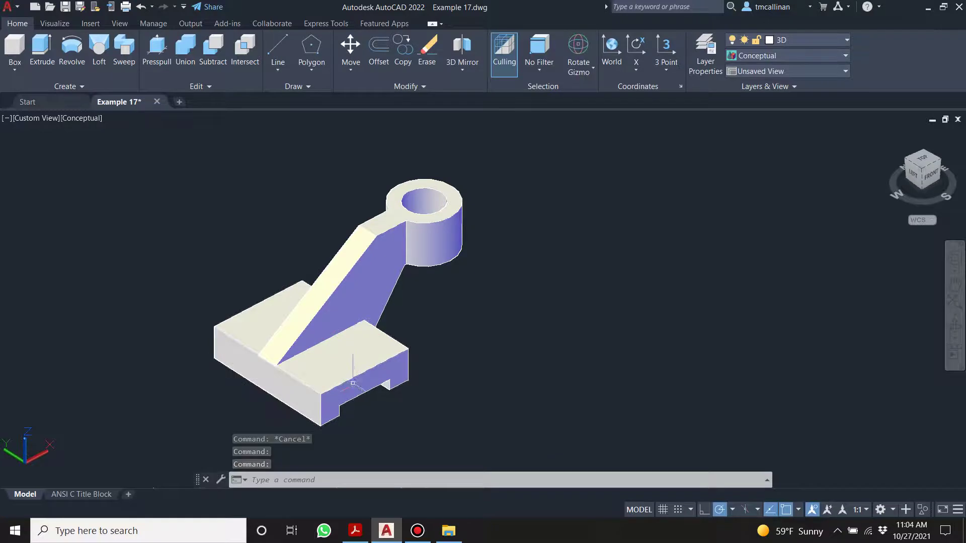
scroll(358, 390, down, 4)
scroll(265, 431, up, 2)
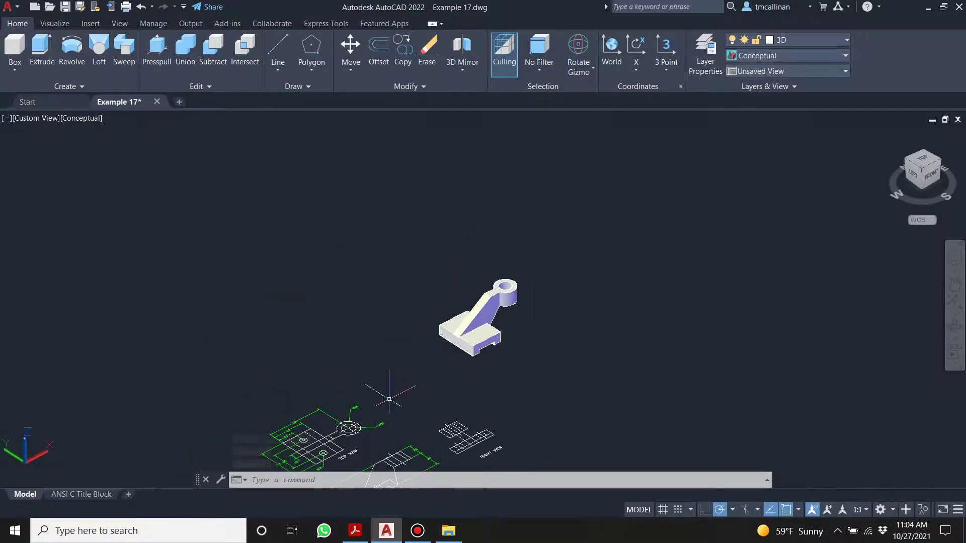
scroll(327, 443, up, 2)
text(uni)
key(Return)
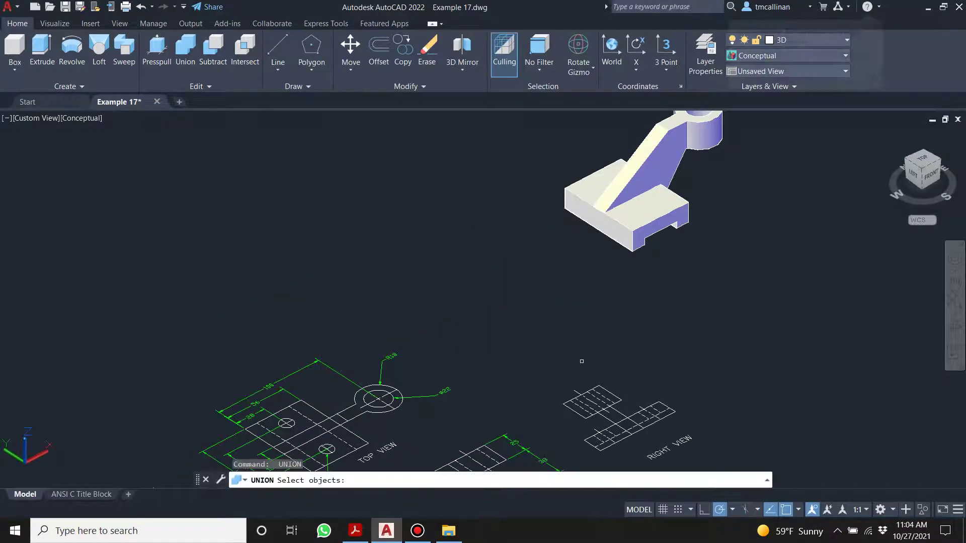
key(Escape)
key(Escape)
Copy the base outline and its two hole circles from the 2D top view and paste them above the 3D model
drag(948, 180, 829, 237)
scroll(378, 267, up, 4)
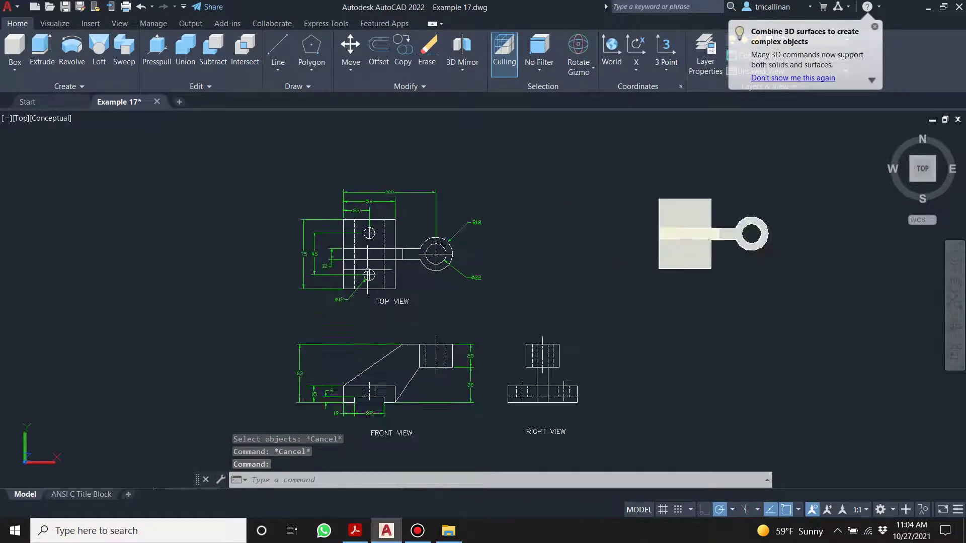
click(279, 151)
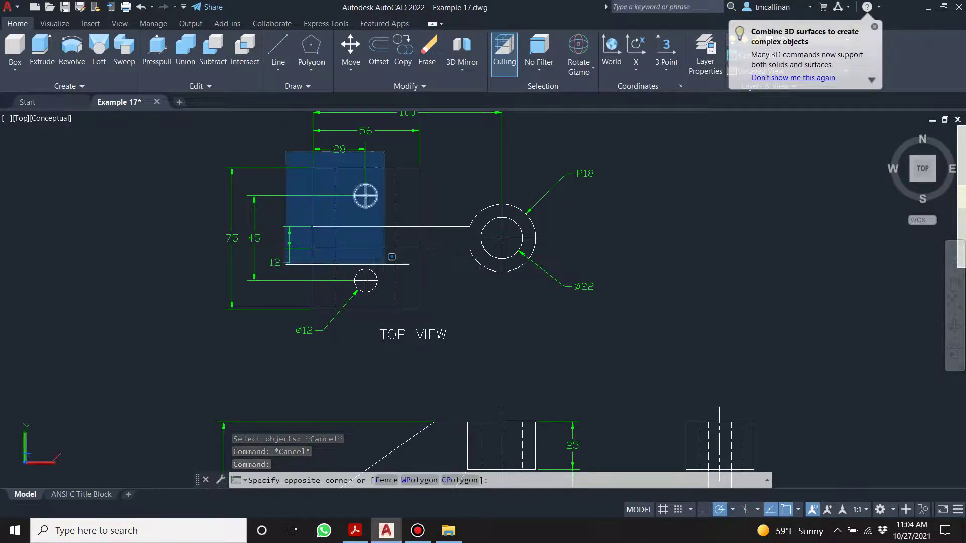
click(434, 317)
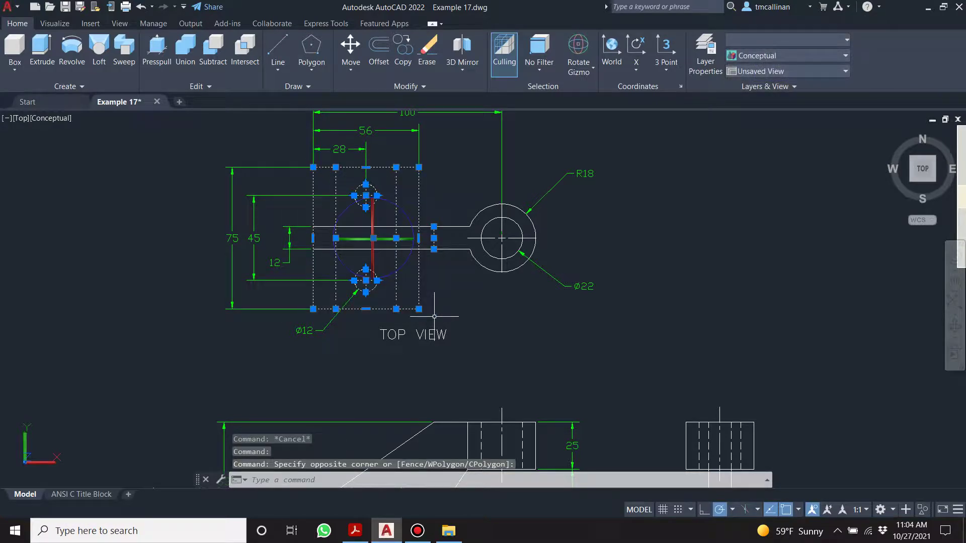
key(ctrl+c)
scroll(437, 310, down, 3)
key(ctrl+v)
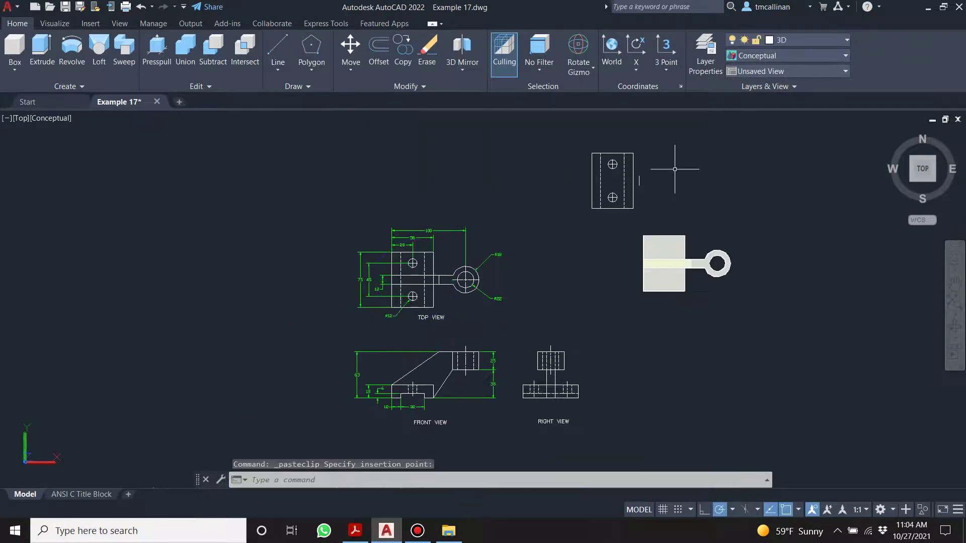
Delete the stray short vertical line beside the pasted base outline
key(Escape)
scroll(629, 188, up, 4)
click(614, 188)
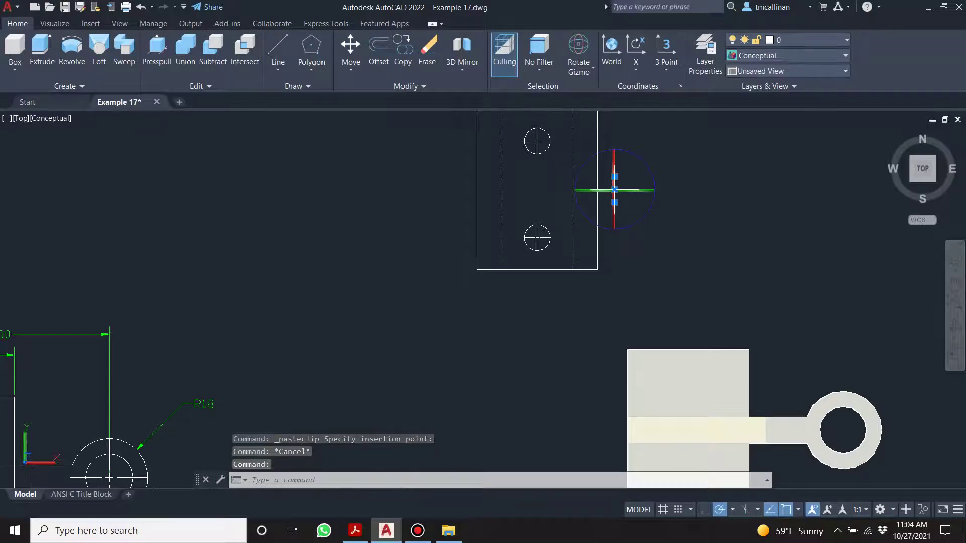
key(Delete)
scroll(621, 190, down, 3)
middle_drag(595, 161, 595, 220)
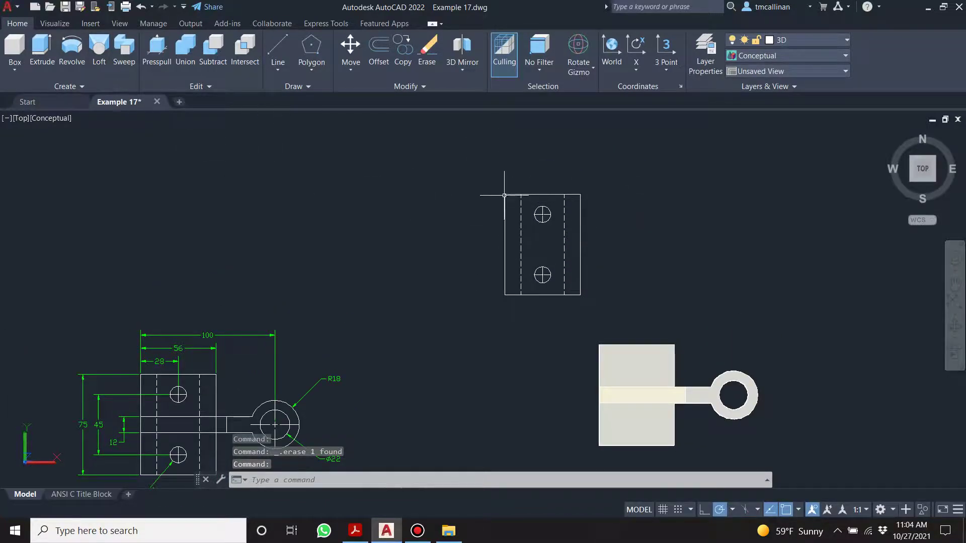
click(402, 51)
click(490, 181)
click(614, 301)
key(Escape)
key(Escape)
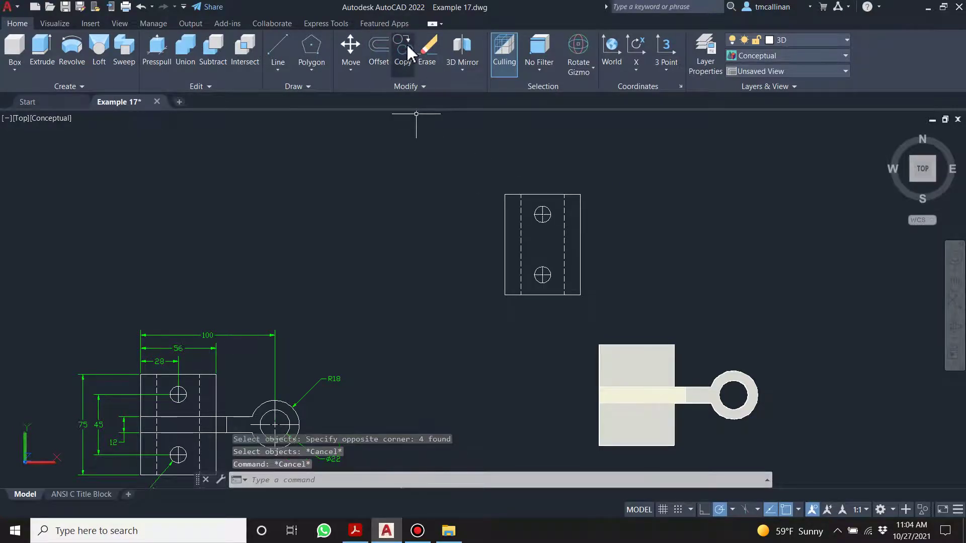
Copy the pasted base outline with its circles from its upper-left corner onto the matching top corner of the 3D base
click(404, 51)
click(457, 165)
click(618, 299)
key(Return)
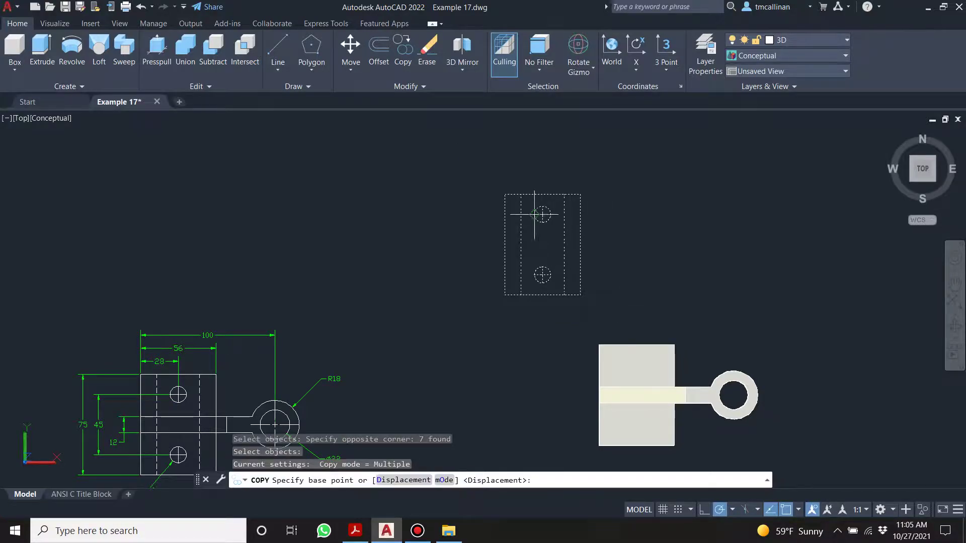
click(504, 194)
scroll(508, 201, down, 3)
shift+middle_drag(557, 281, 589, 238)
scroll(498, 252, up, 6)
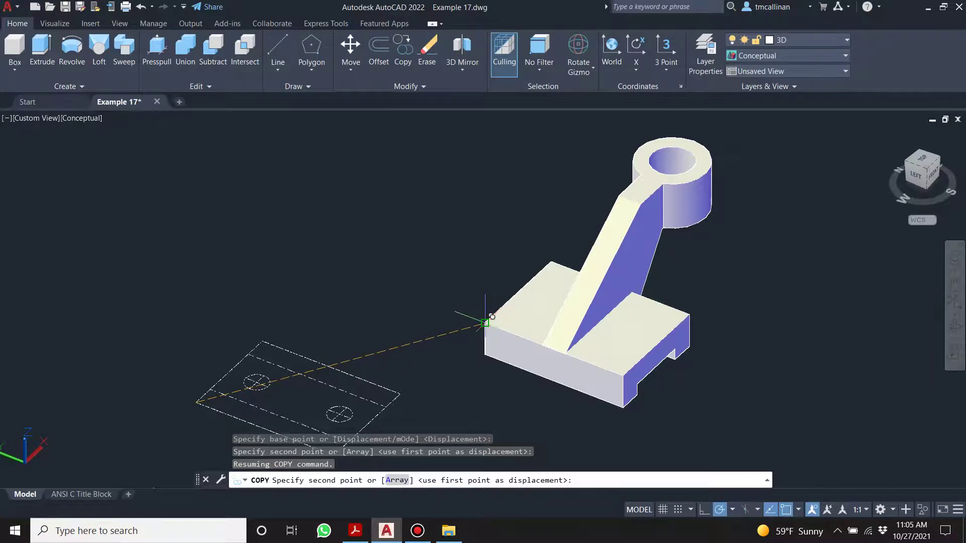
key(Escape)
Delete the leftover base outline lying beside the 3D model
scroll(204, 320, down, 3)
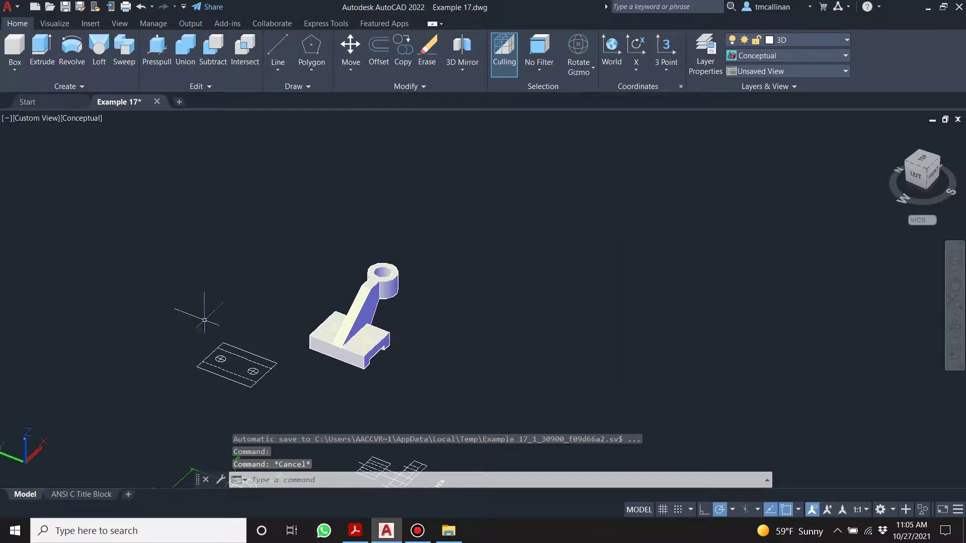
click(170, 324)
click(297, 406)
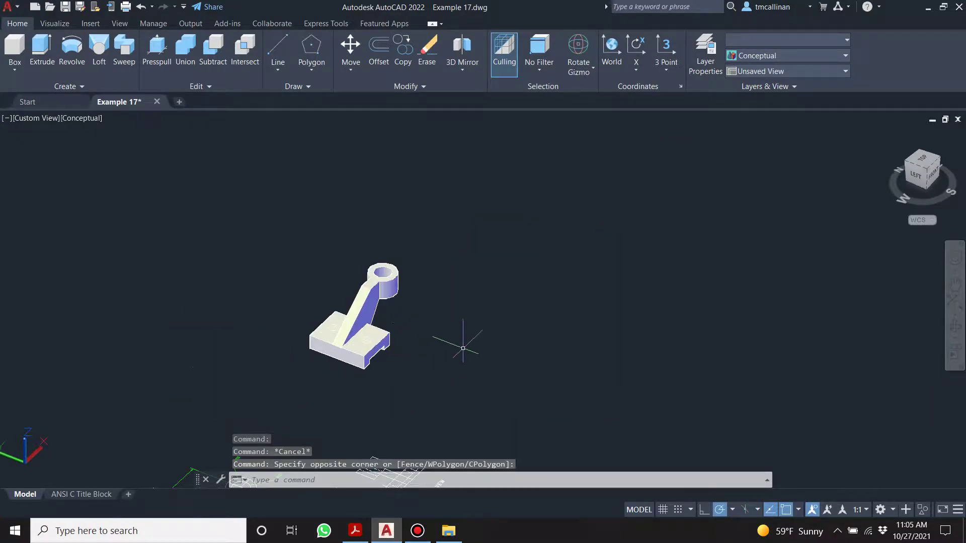
key(Delete)
scroll(349, 334, up, 5)
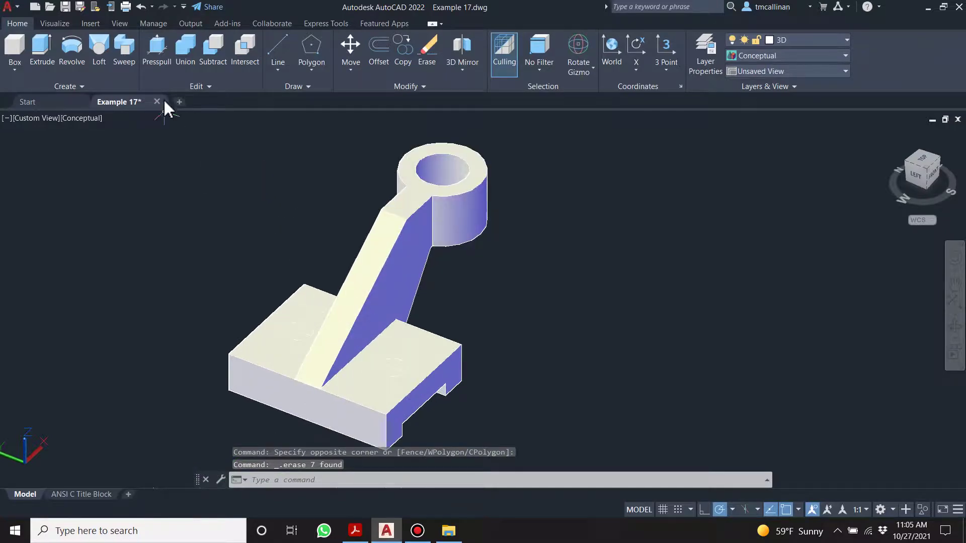
Press-pull the whole hole circle on the front side of the rib down through the base into a cylinder
click(157, 46)
scroll(418, 375, up, 4)
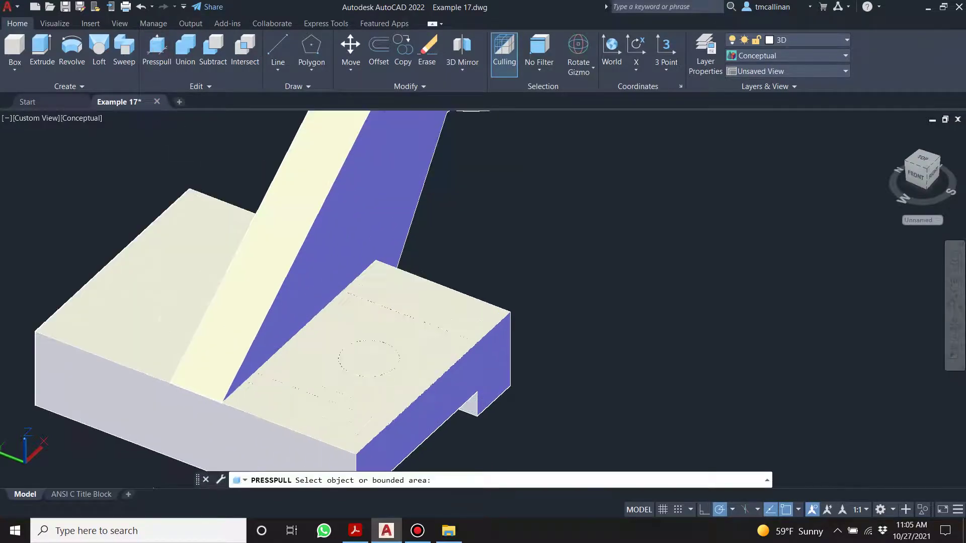
click(417, 375)
scroll(453, 397, down, 5)
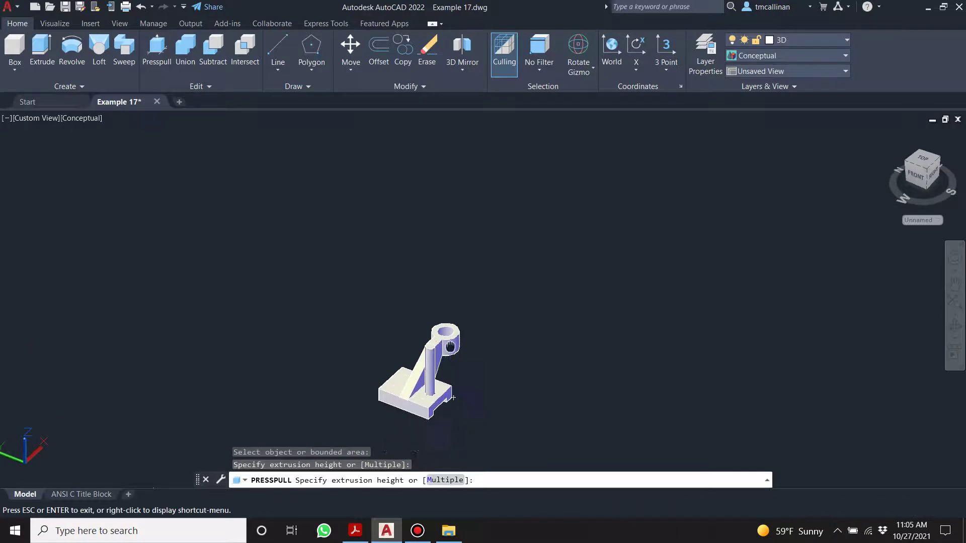
shift+middle_drag(454, 397, 458, 400)
click(460, 402)
scroll(364, 309, up, 5)
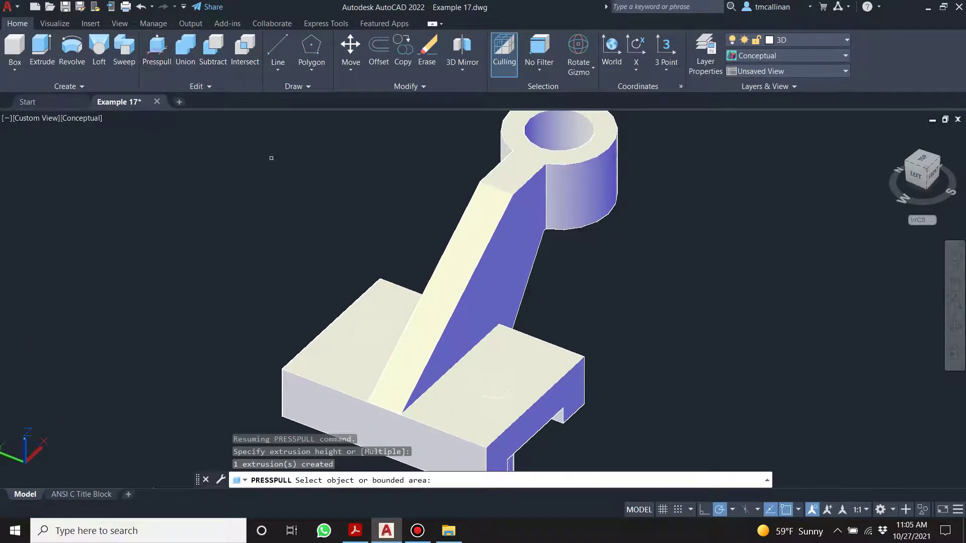
Press-pull the hole circle on the other side of the rib down through the base into a second cylinder
scroll(433, 292, down, 3)
scroll(382, 282, up, 3)
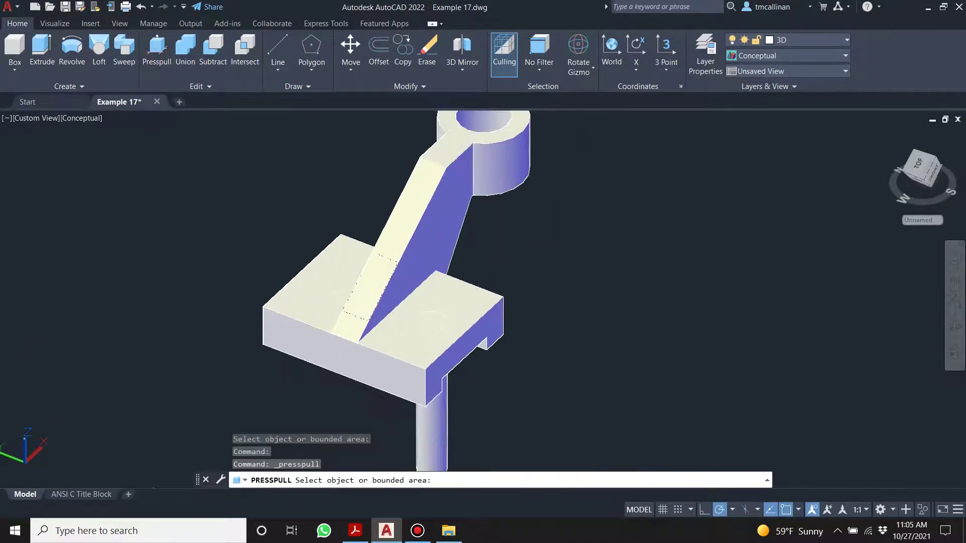
click(334, 283)
click(329, 373)
key(Escape)
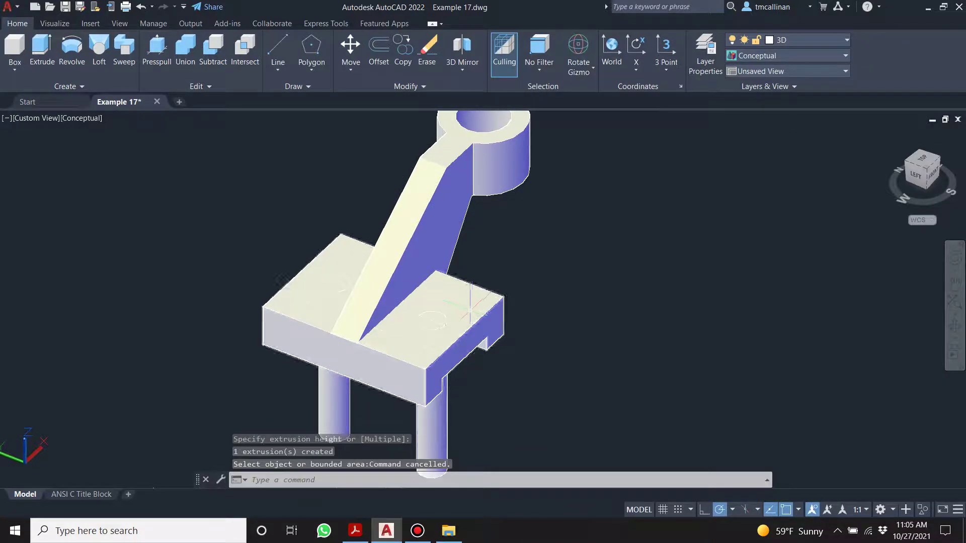
scroll(471, 302, down, 2)
key(Escape)
key(Escape)
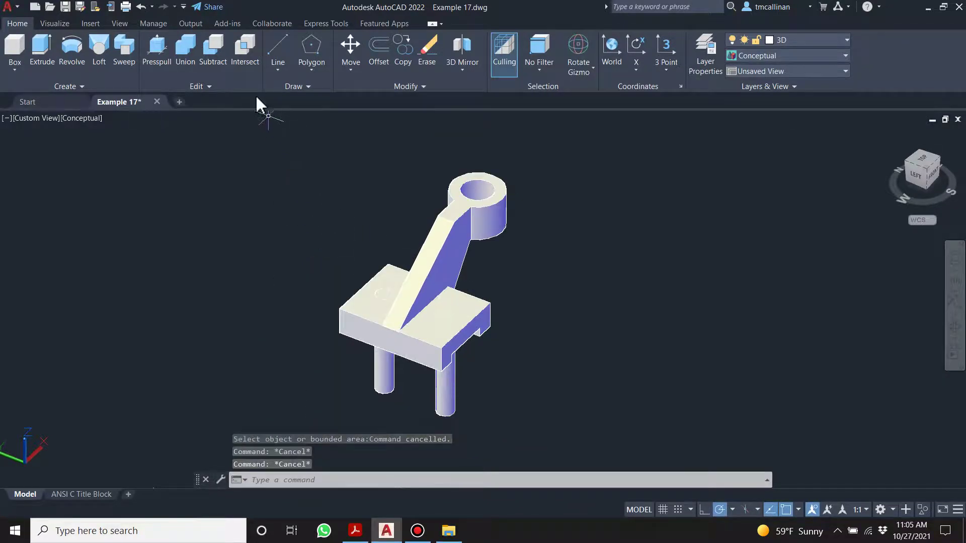
Subtract the two cylinders from the base to cut its through holes
click(211, 50)
scroll(346, 263, up, 2)
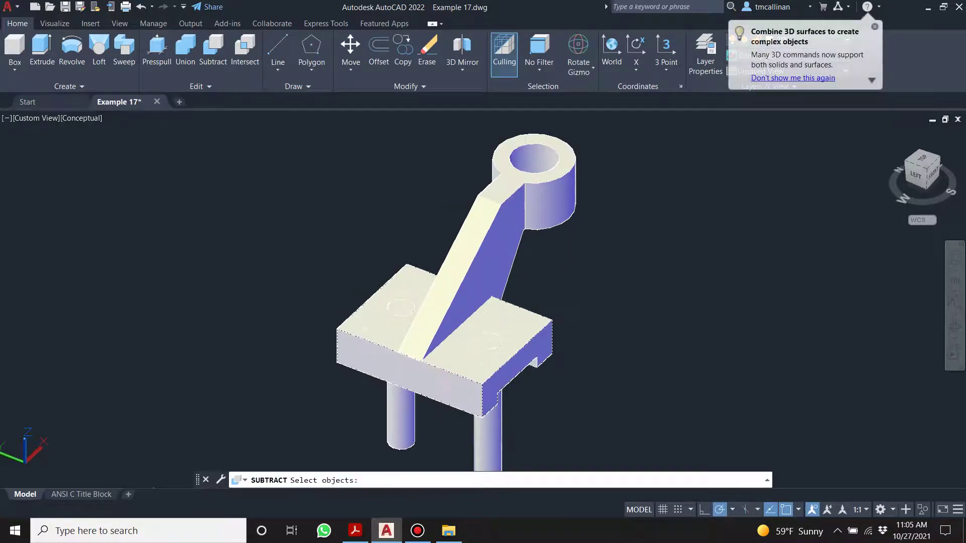
click(365, 329)
key(Return)
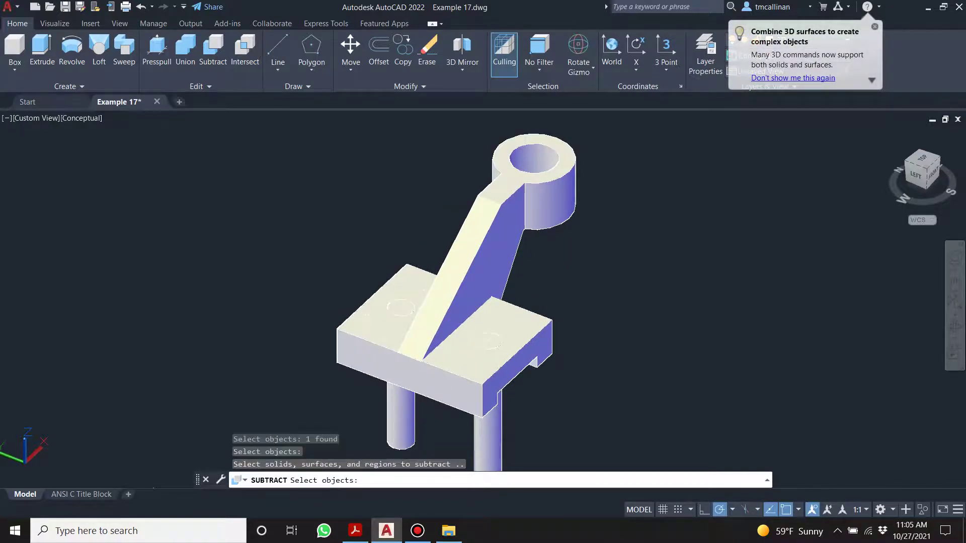
scroll(372, 302, down, 2)
click(492, 426)
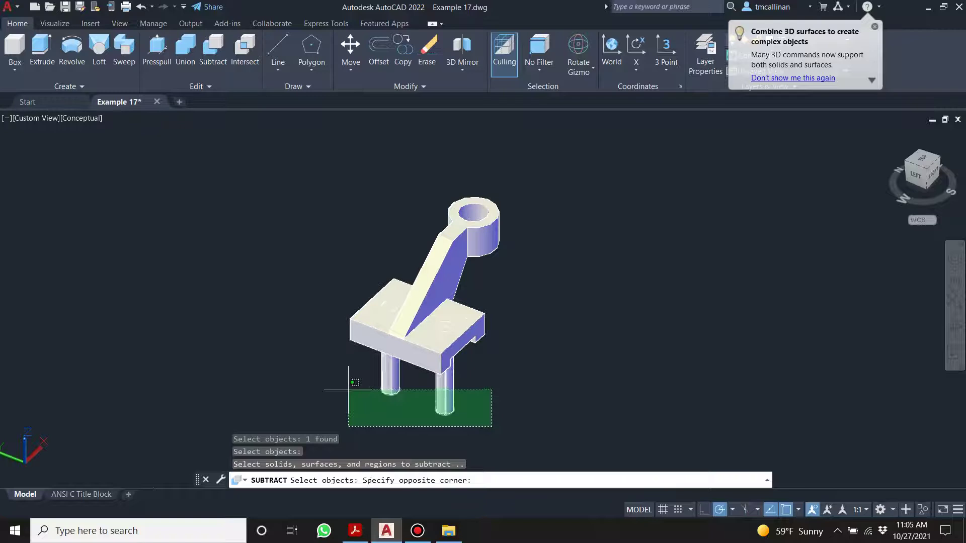
click(325, 366)
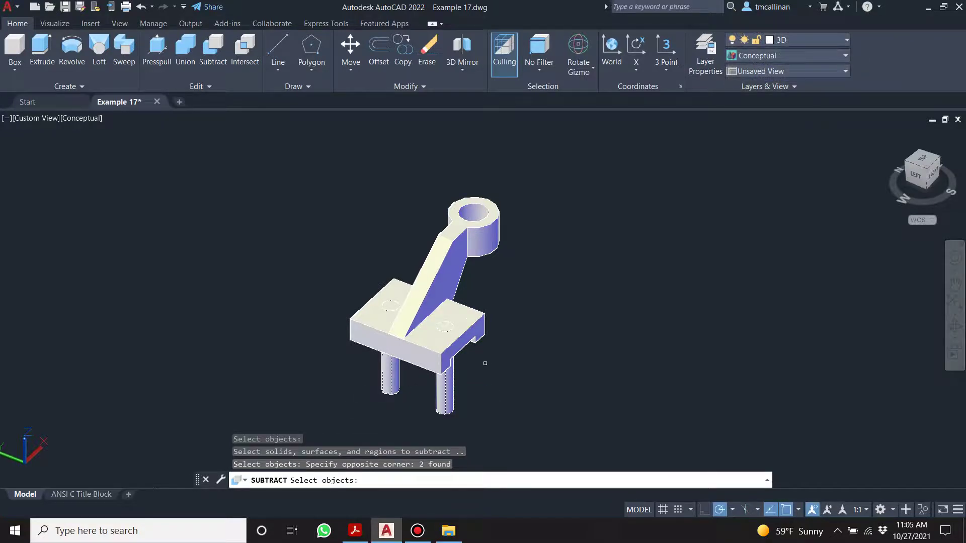
key(Return)
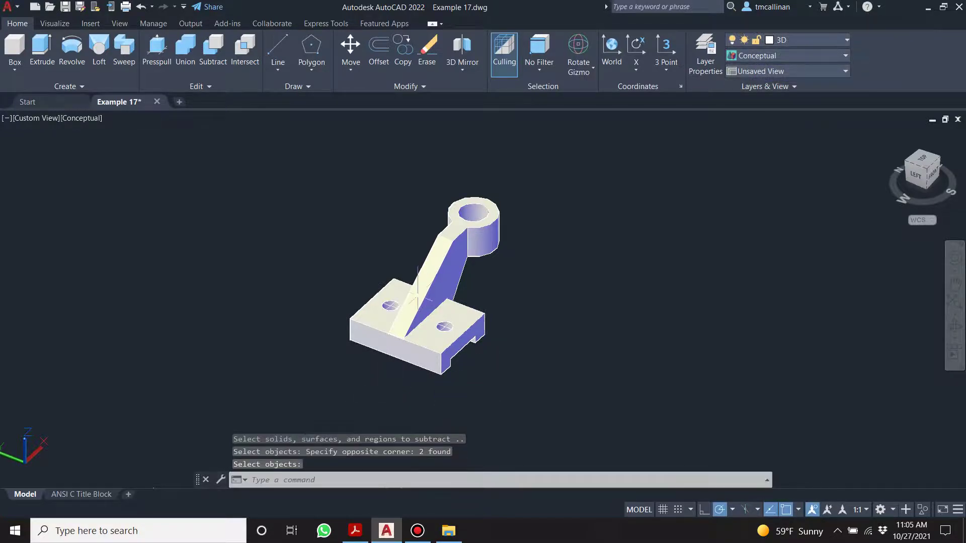
Erase the copied 2D outline, circles and centre marks left on the base's top face
key(Escape)
key(Escape)
click(323, 261)
scroll(478, 363, up, 2)
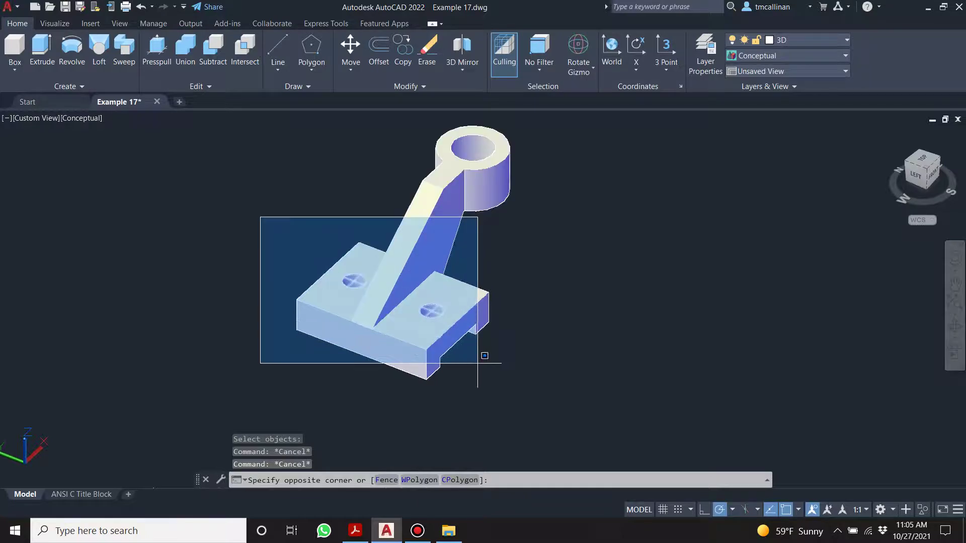
click(511, 358)
key(Delete)
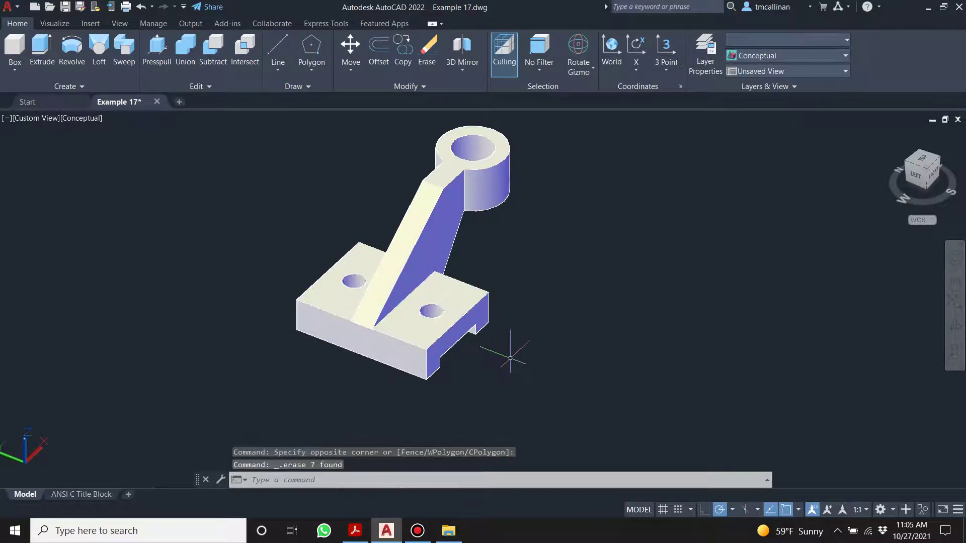
key(Escape)
Examine the base hole up close and check which parts of the bracket are separate bodies
mouse_move(518, 317)
shift+middle_down()
mouse_move(471, 283)
mouse_move(372, 238)
mouse_move(427, 121)
mouse_move(448, 171)
mouse_move(374, 352)
shift+middle_up()
click(374, 352)
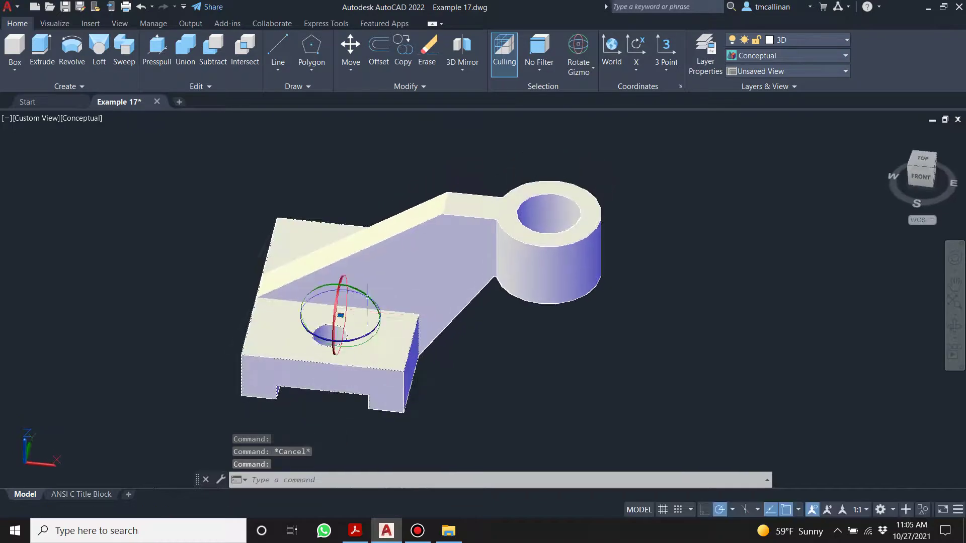
scroll(373, 284, up, 3)
key(Escape)
key(Escape)
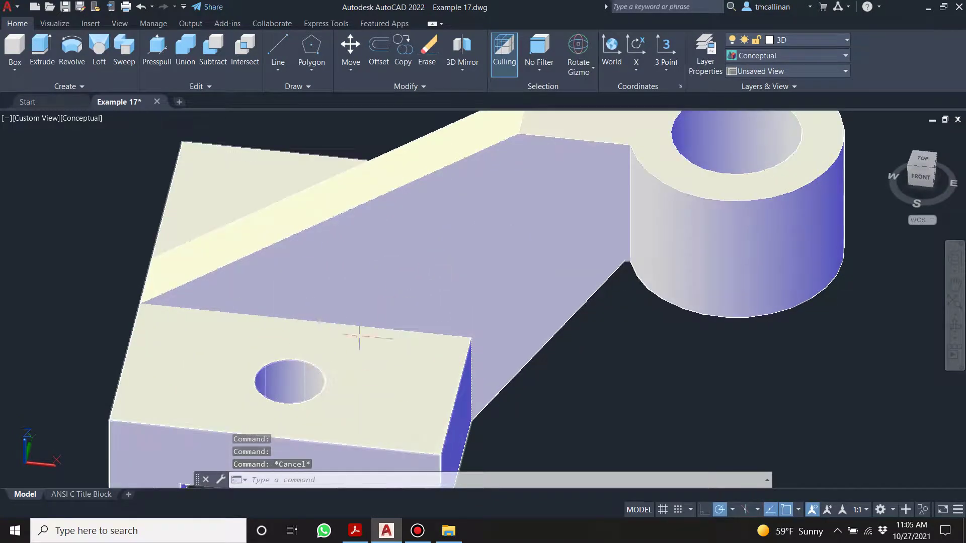
scroll(436, 236, down, 3)
click(488, 261)
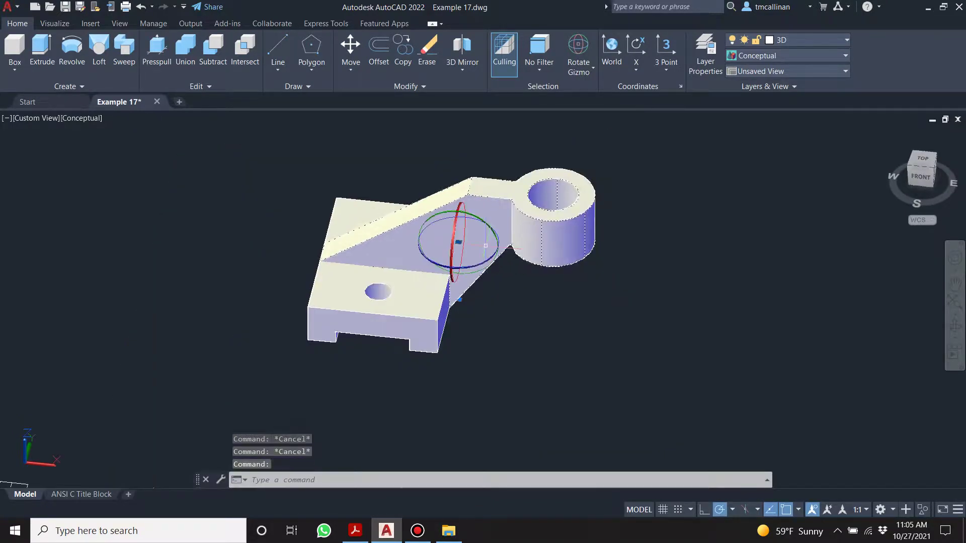
key(Escape)
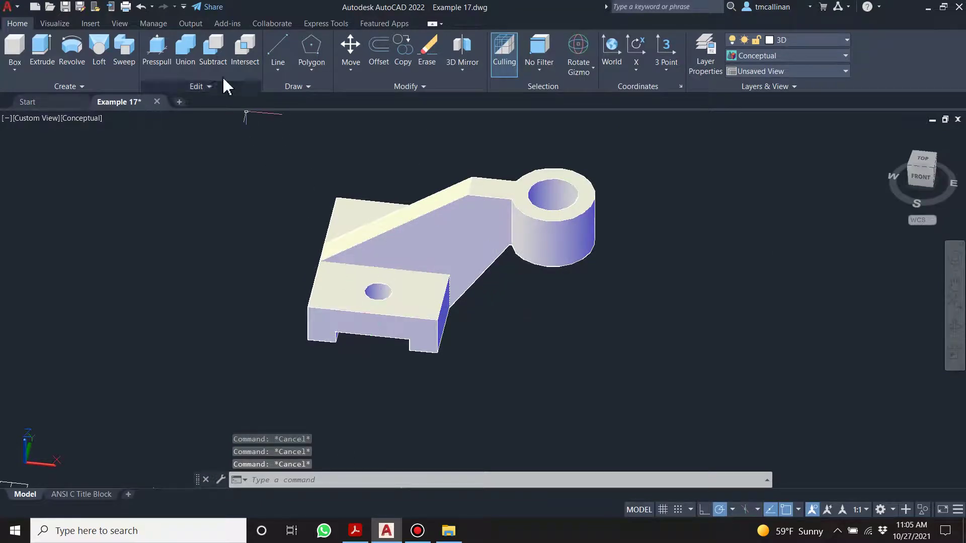
Union the base with the rib-and-ring body into one solid
click(187, 55)
scroll(265, 167, down, 2)
click(250, 143)
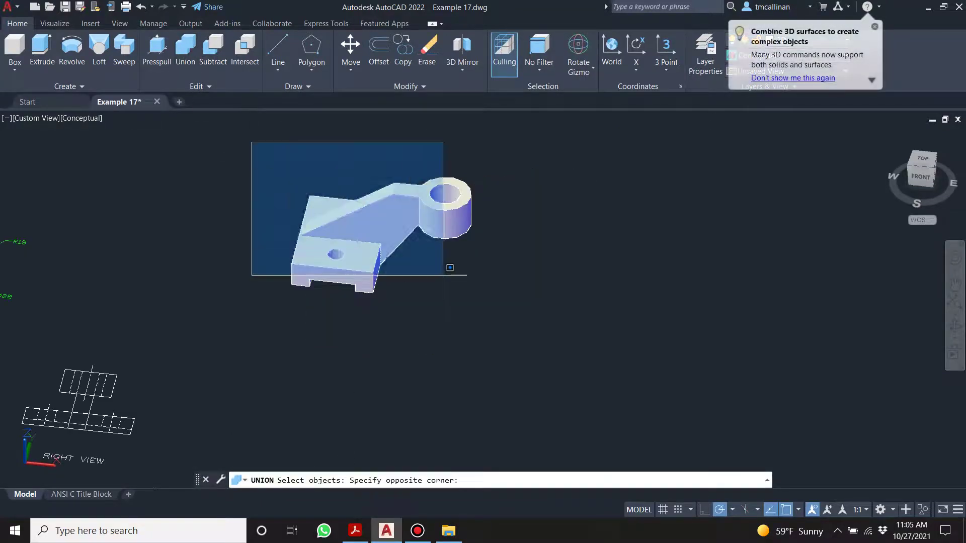
click(533, 338)
key(Return)
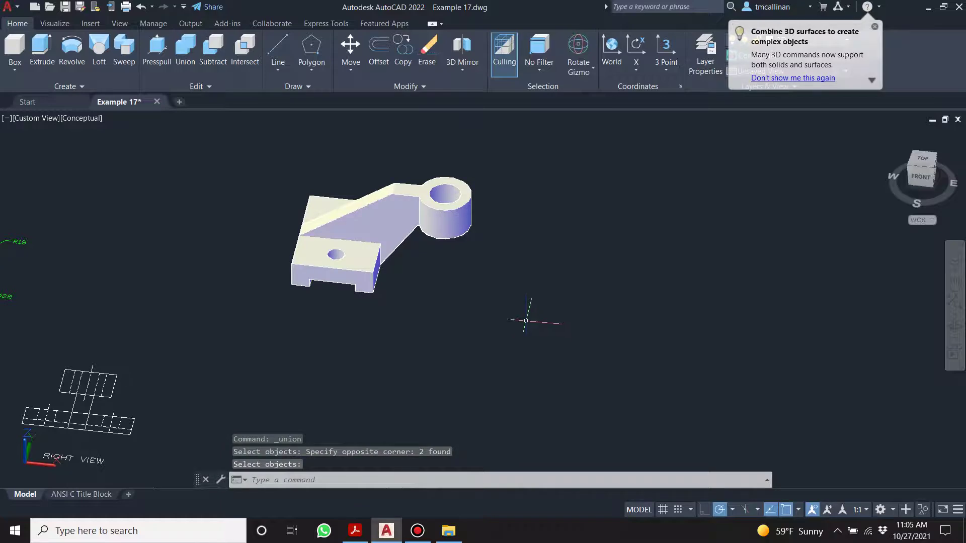
key(Escape)
Display the bracket in the Shades of Gray visual style
scroll(489, 273, down, 2)
shift+middle_drag(423, 272, 451, 219)
scroll(455, 216, up, 2)
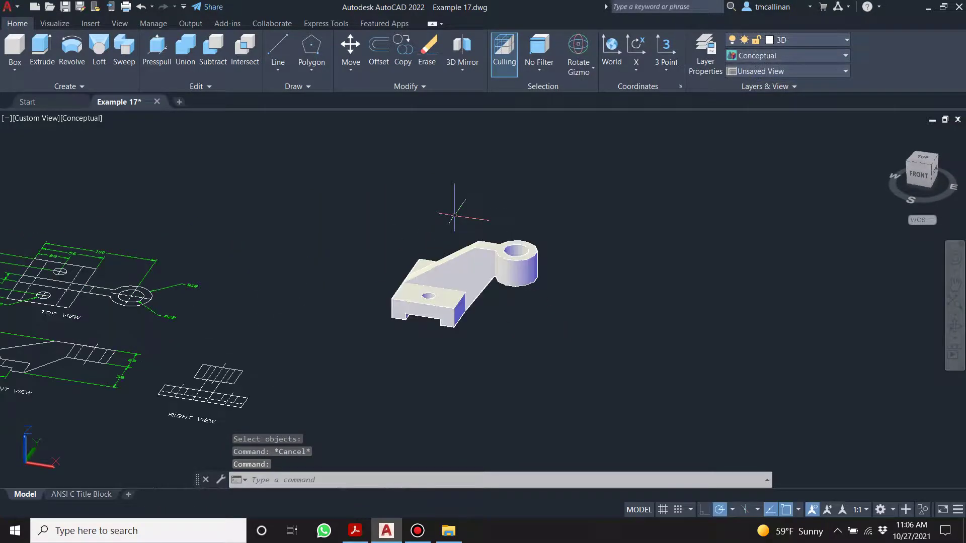
click(381, 222)
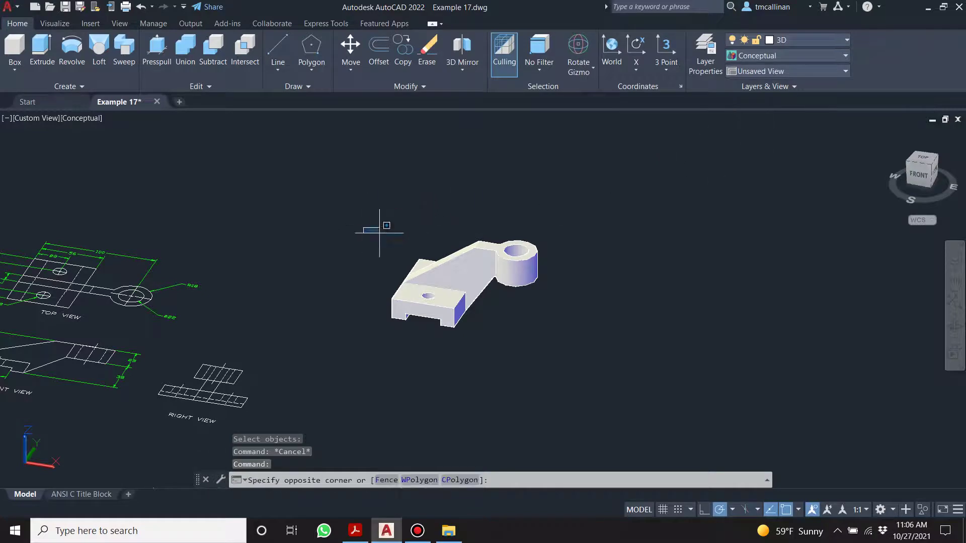
click(588, 384)
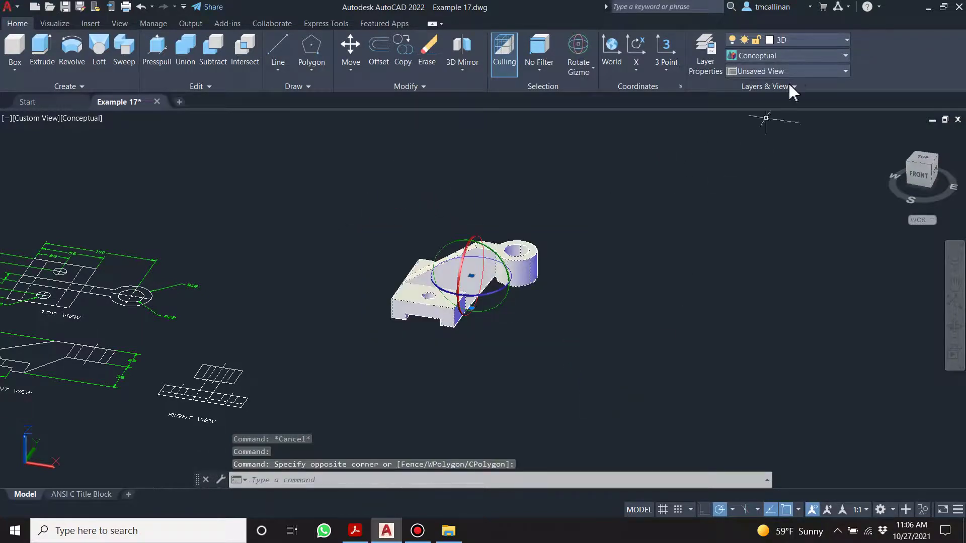
click(791, 57)
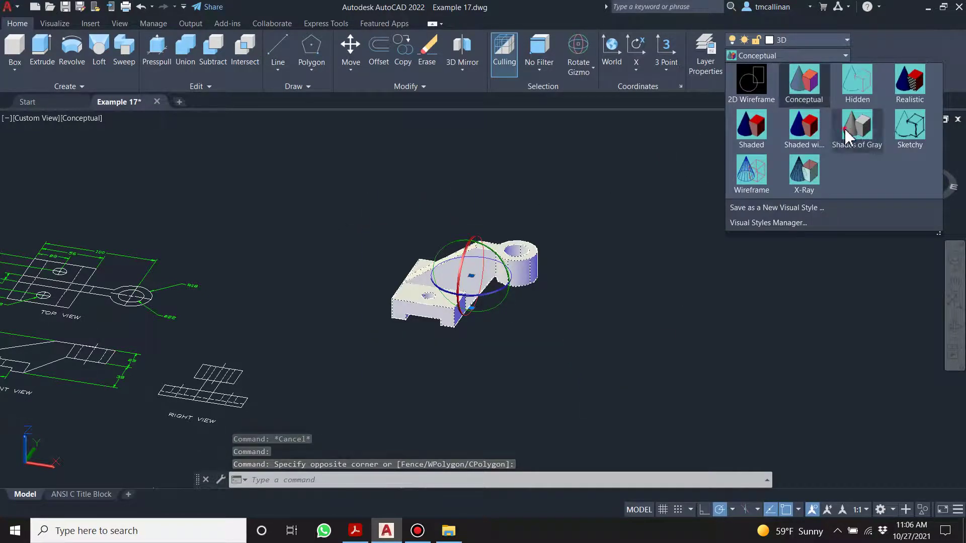
click(862, 128)
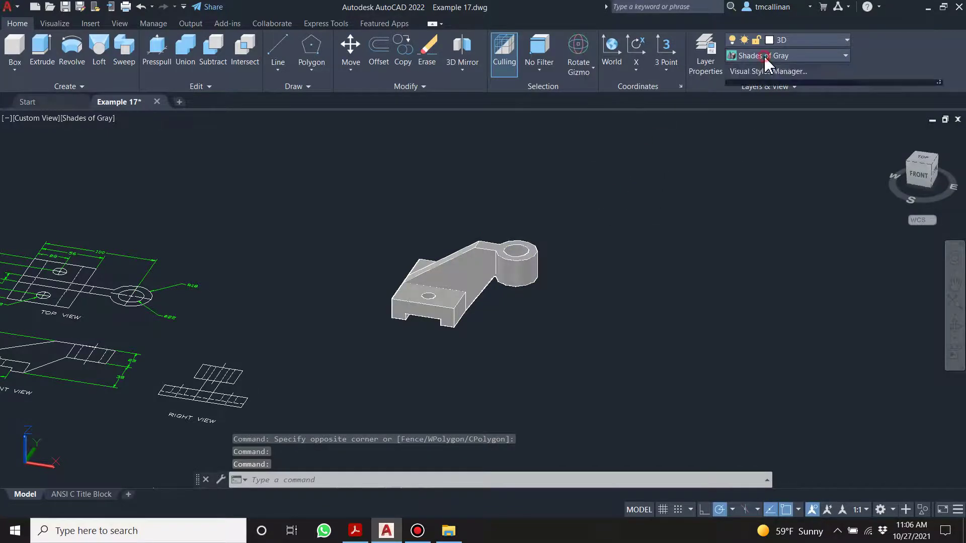
Change the visual style to Sketchy and examine the bracket and the 2D views in it
click(767, 56)
click(909, 127)
scroll(415, 262, up, 5)
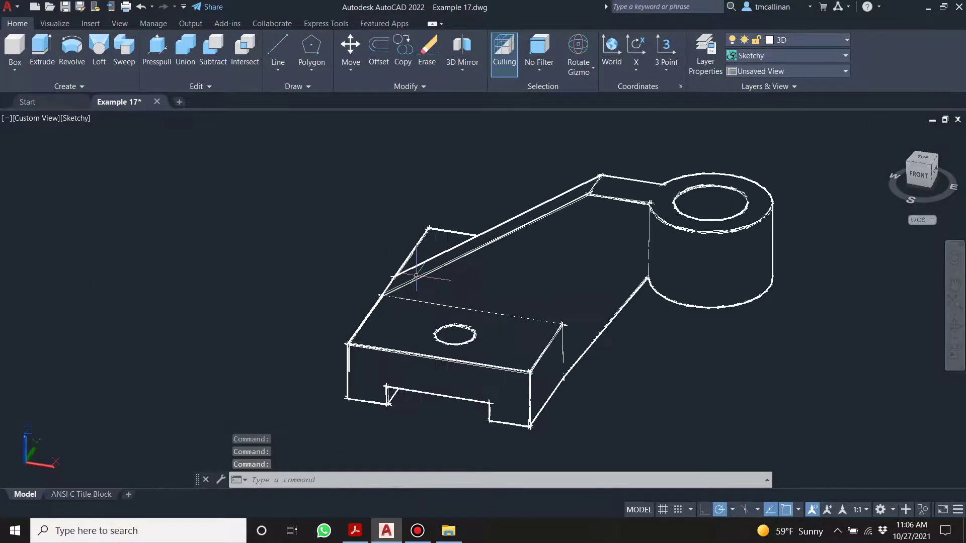
key(Escape)
scroll(468, 242, down, 3)
scroll(486, 257, up, 2)
scroll(480, 255, down, 1)
key(Escape)
scroll(503, 253, down, 4)
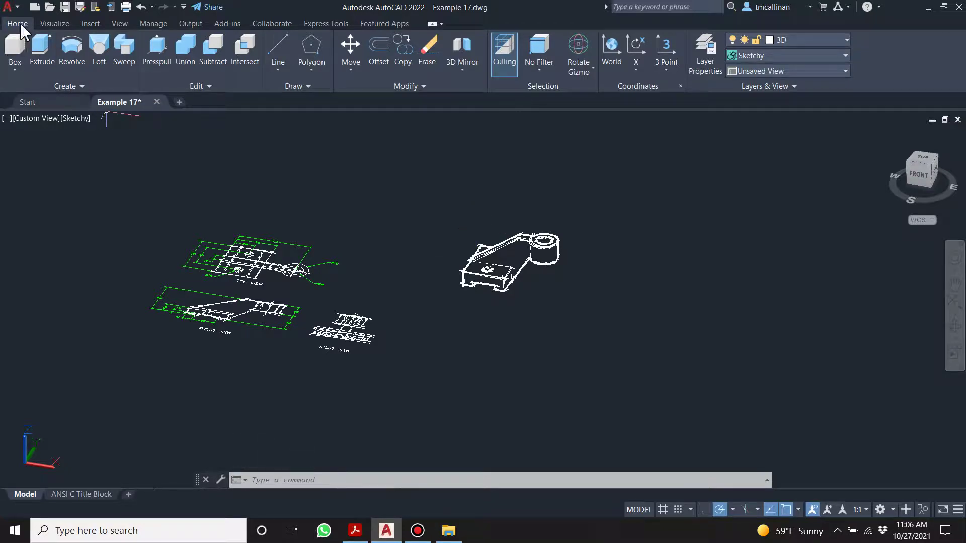
click(184, 24)
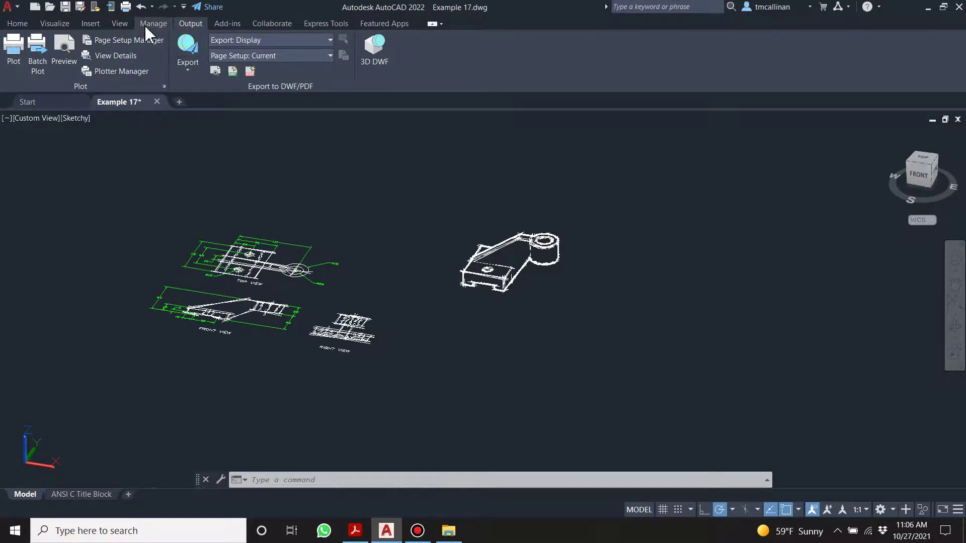
click(386, 61)
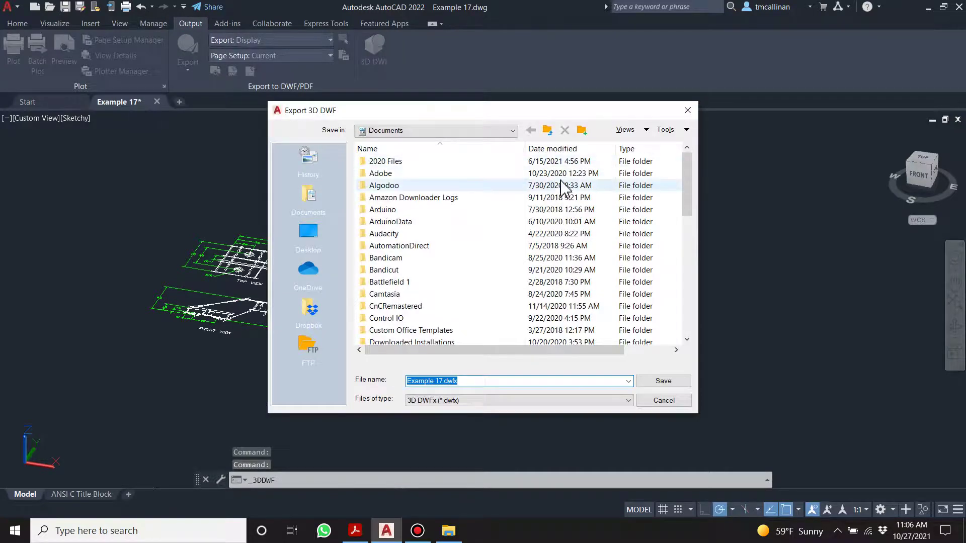
click(679, 401)
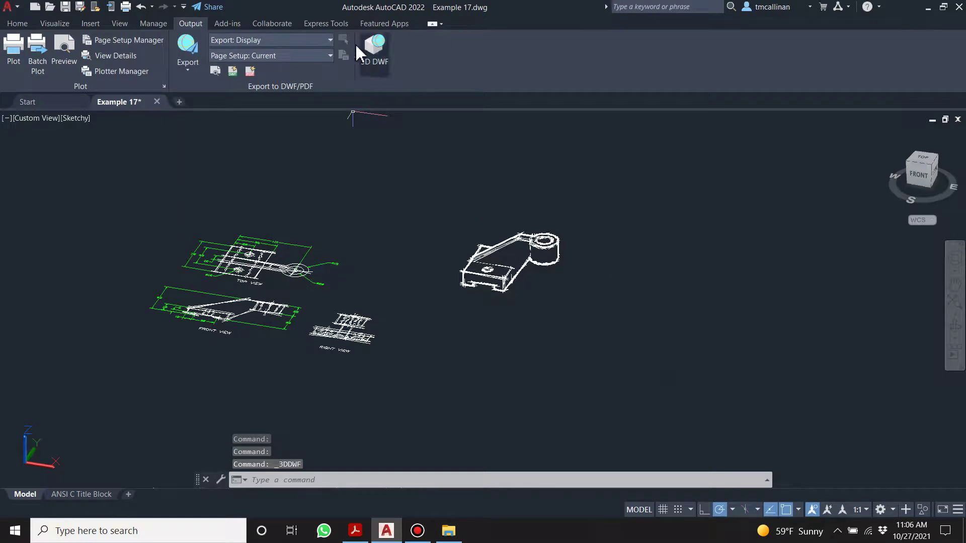
Search the Help for "3D Printing" and read the topic on sending a 3D model to a 3D printing service
key(Escape)
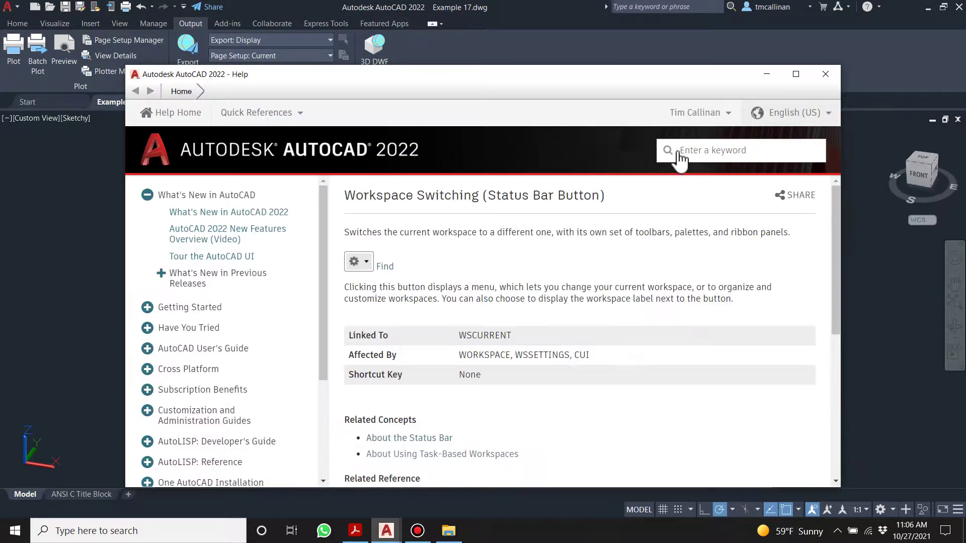
click(751, 153)
text(3d print)
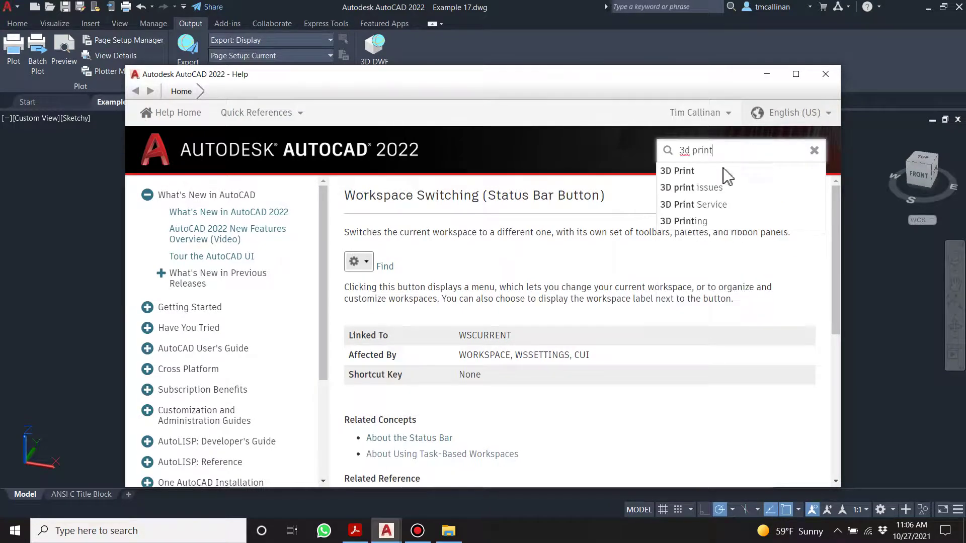
click(683, 221)
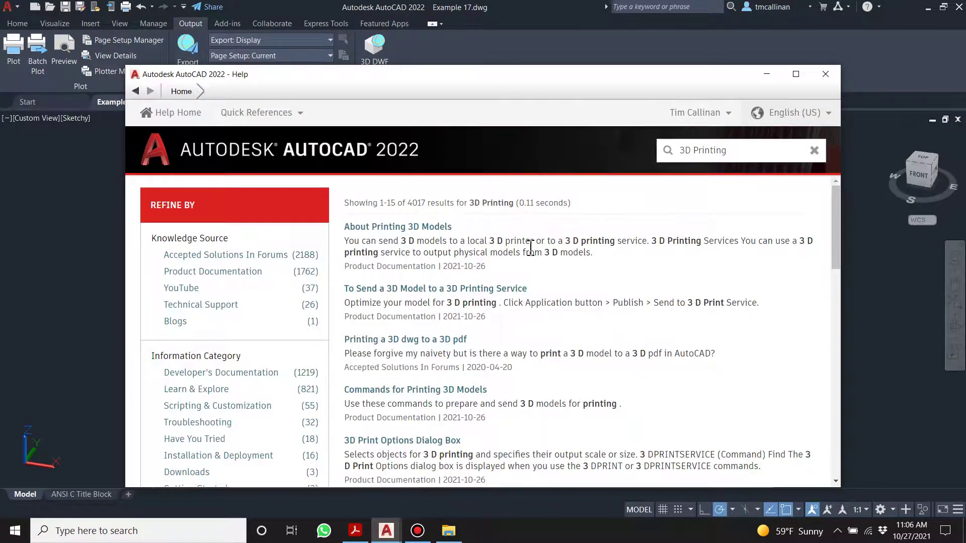
click(505, 289)
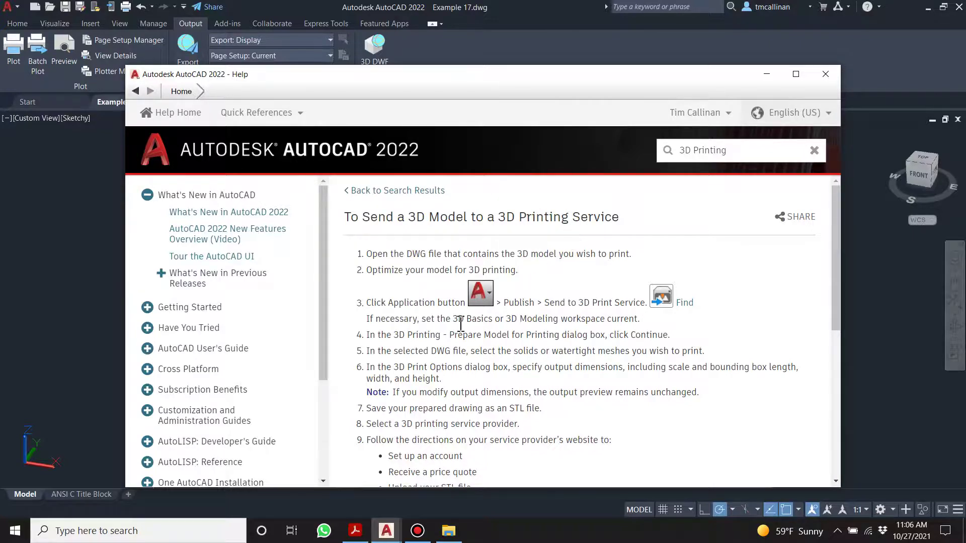
click(825, 74)
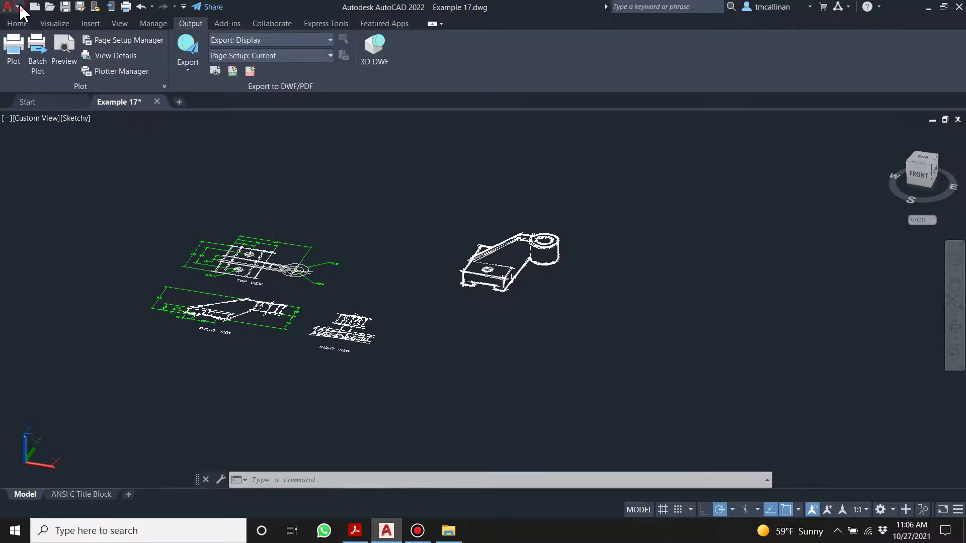
click(7, 6)
click(48, 254)
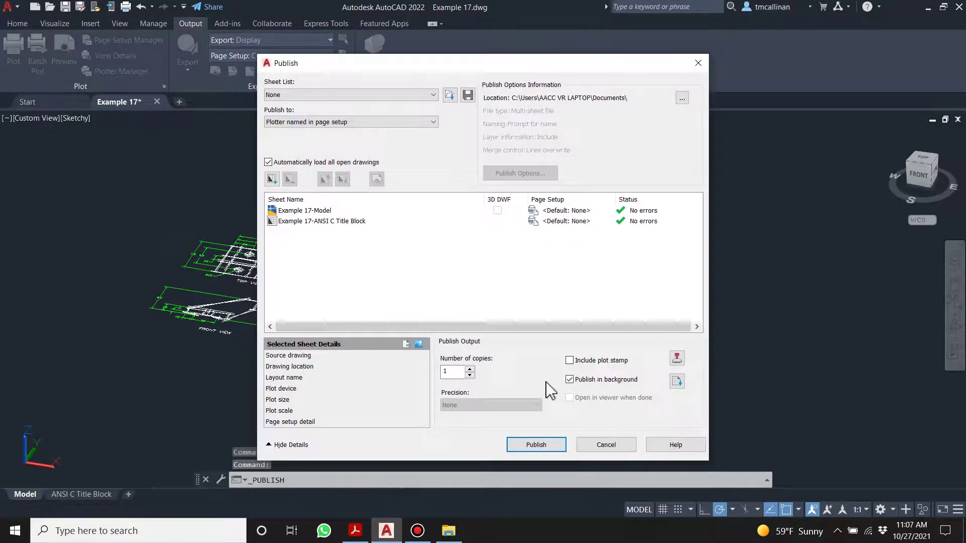
click(607, 444)
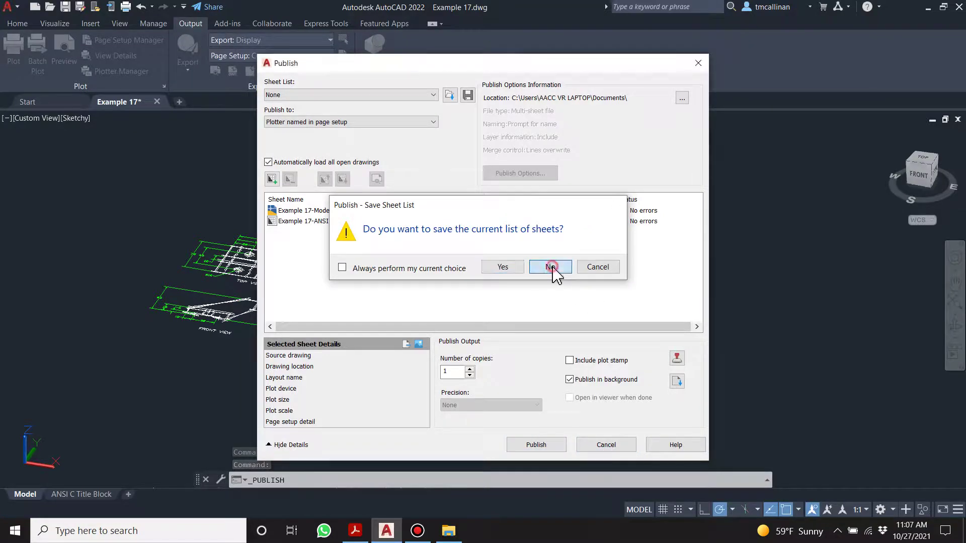
click(552, 267)
Start Send to 3D Print Service, continue past the preparation notice and select the bracket solid for printing
click(19, 11)
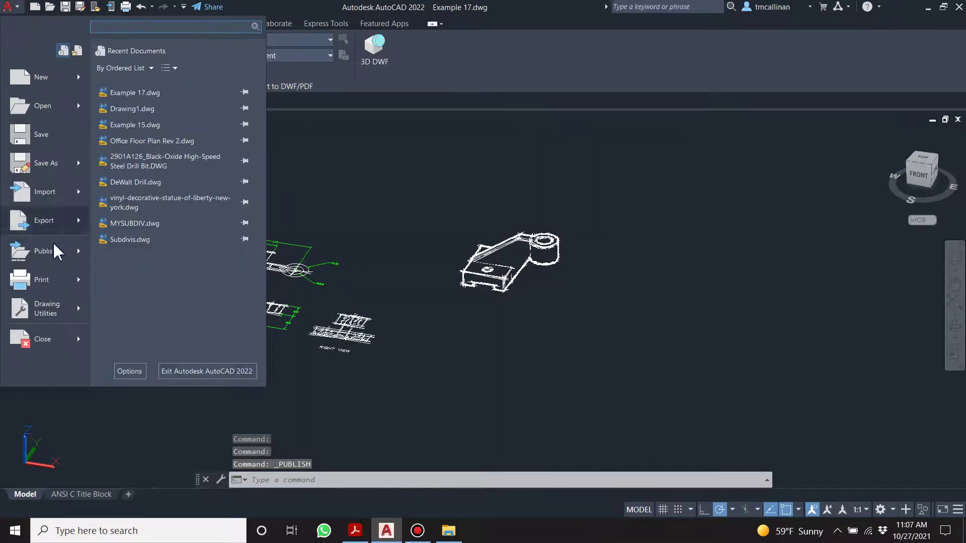
click(82, 258)
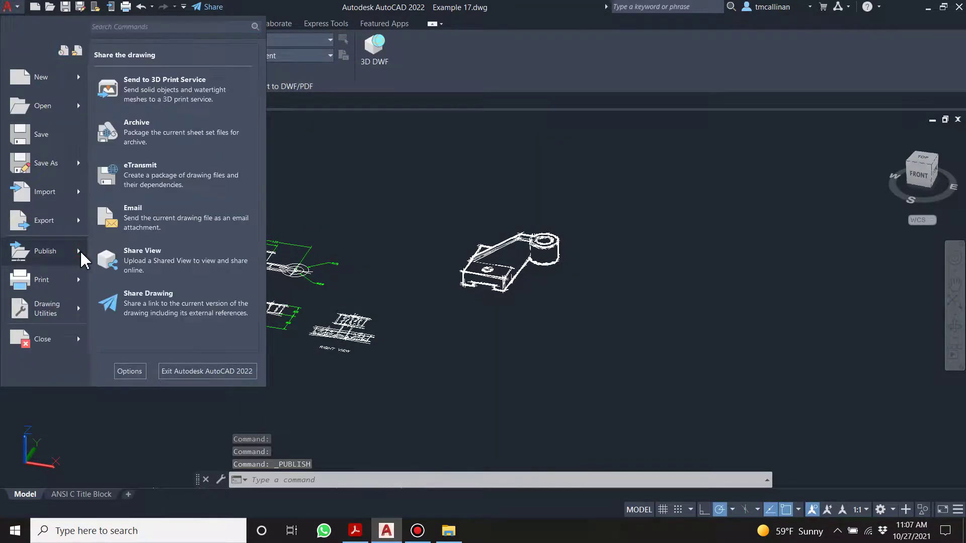
click(162, 104)
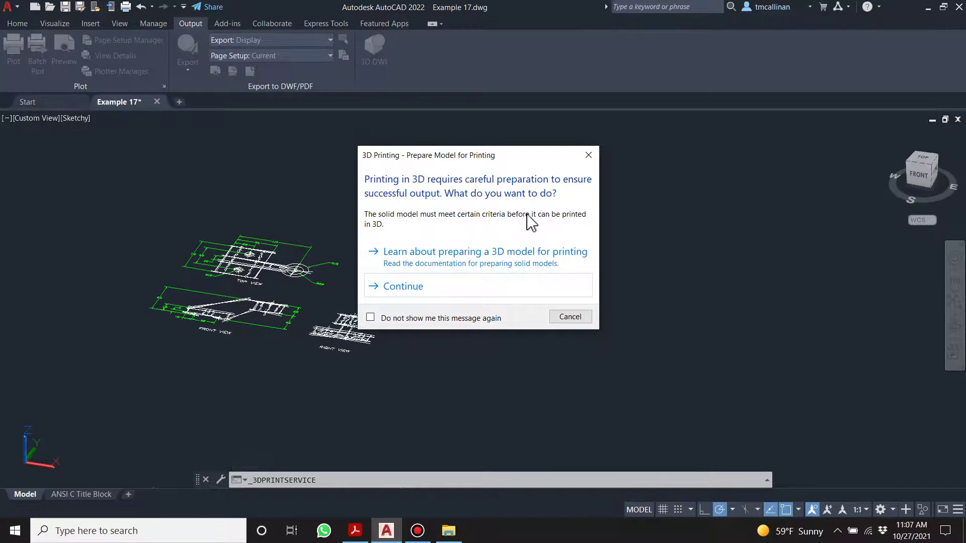
click(459, 287)
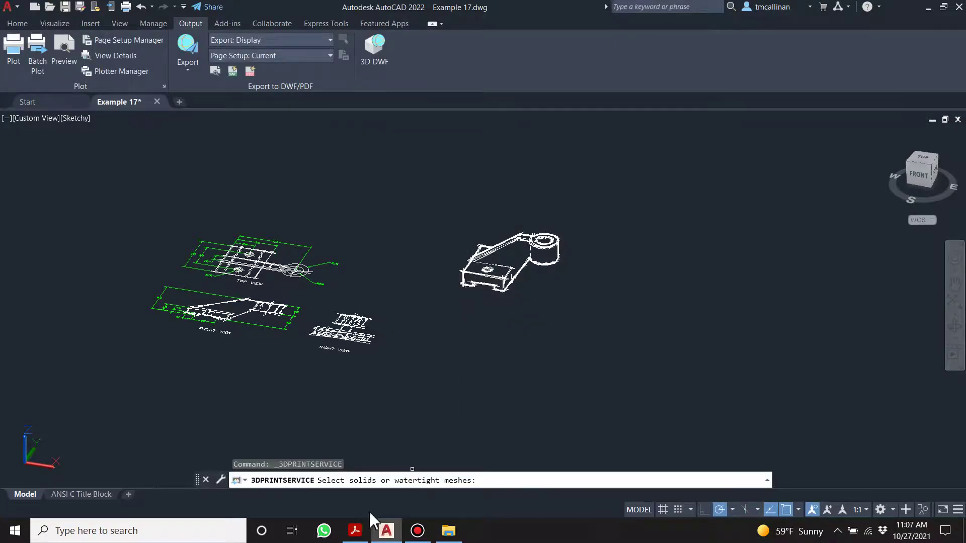
click(497, 255)
scroll(445, 226, up, 2)
click(442, 197)
click(663, 334)
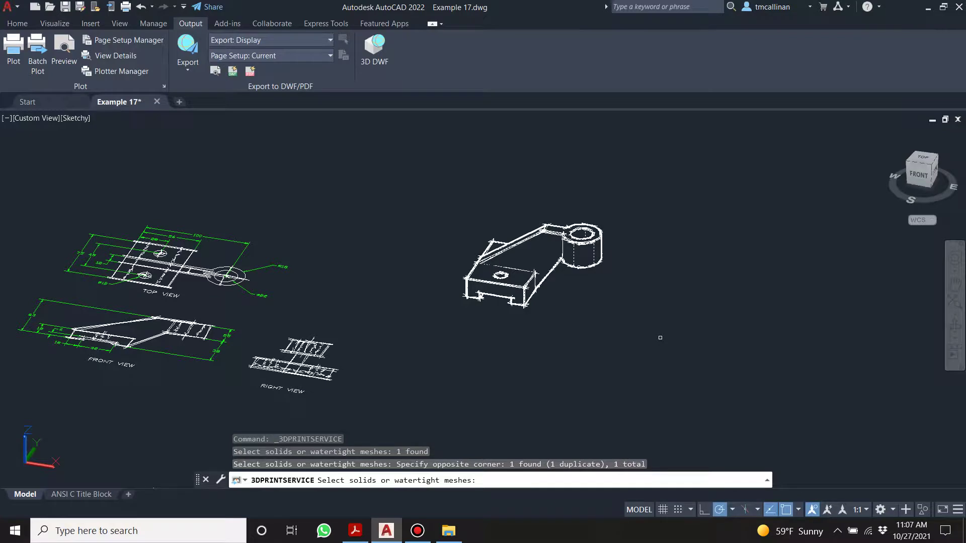
key(Return)
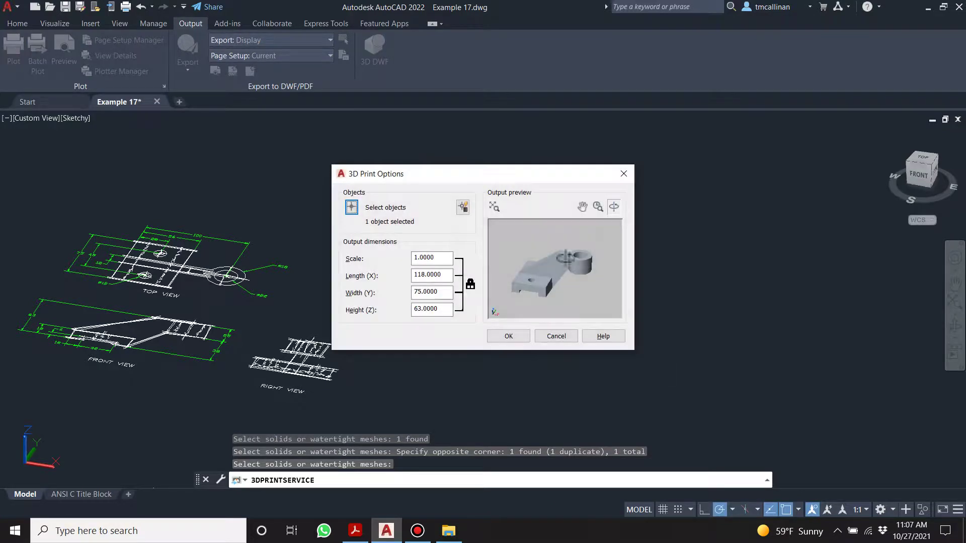
Enlarge the 3D print preview of the bracket and accept the print options at scale 1
drag(508, 177, 413, 118)
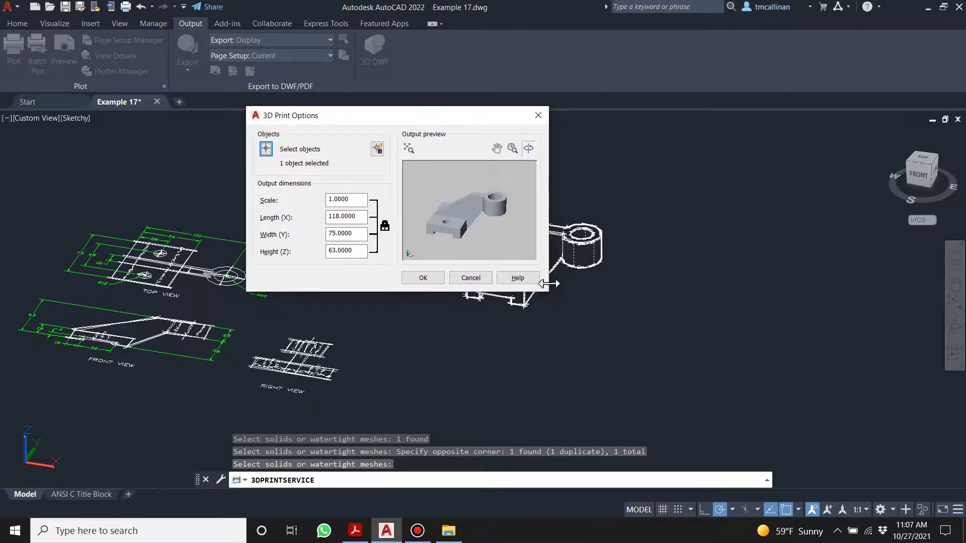
drag(549, 292, 817, 429)
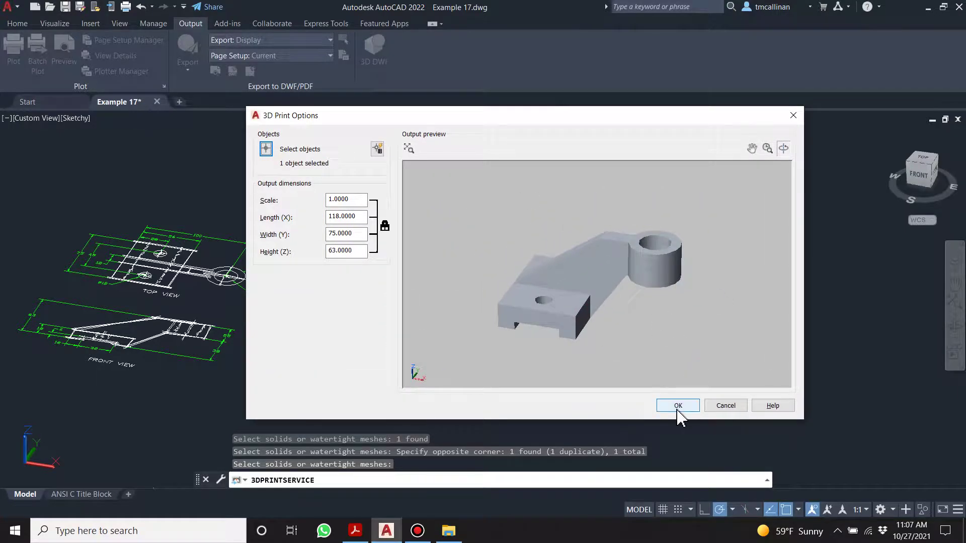
click(678, 405)
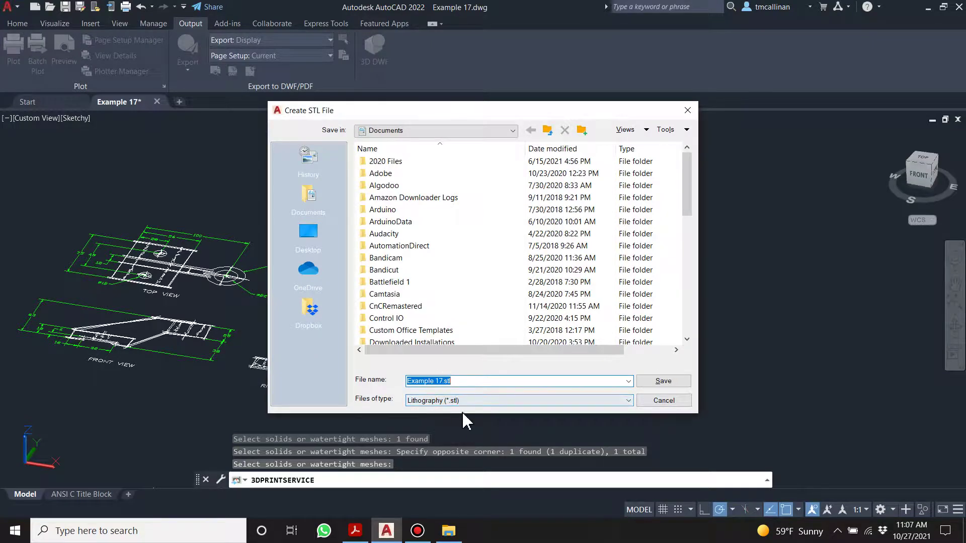
Browse to the Desktop as the save location for Example 17.stl, and cancel creating the STL file
click(547, 130)
click(548, 131)
click(548, 130)
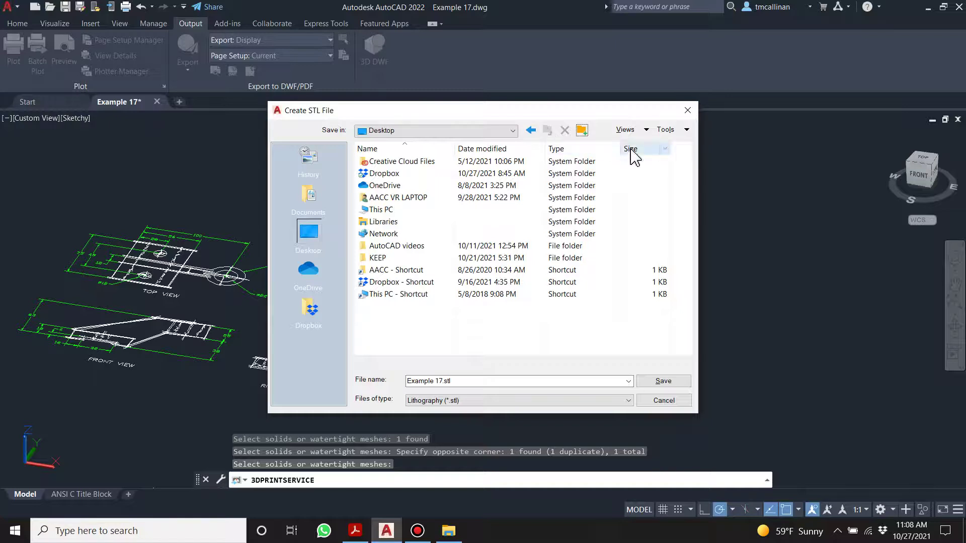
click(664, 400)
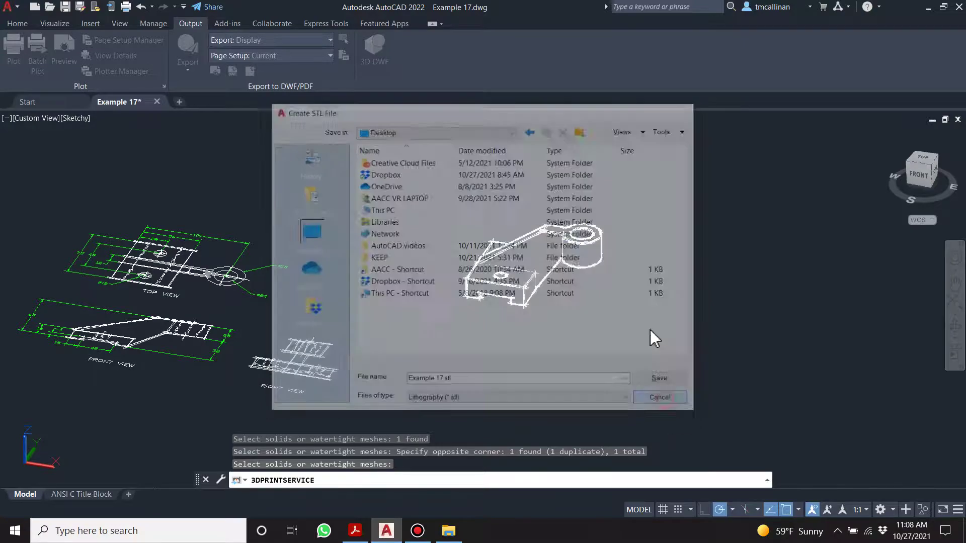
Return the drawing to the straight Top view
middle_drag(330, 258, 353, 281)
key(Return)
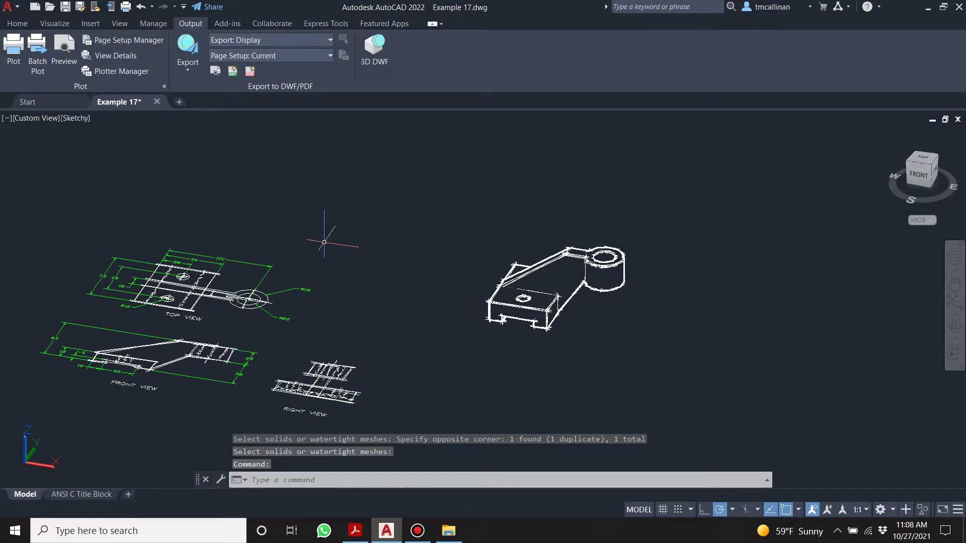
scroll(349, 377, up, 3)
scroll(349, 377, down, 6)
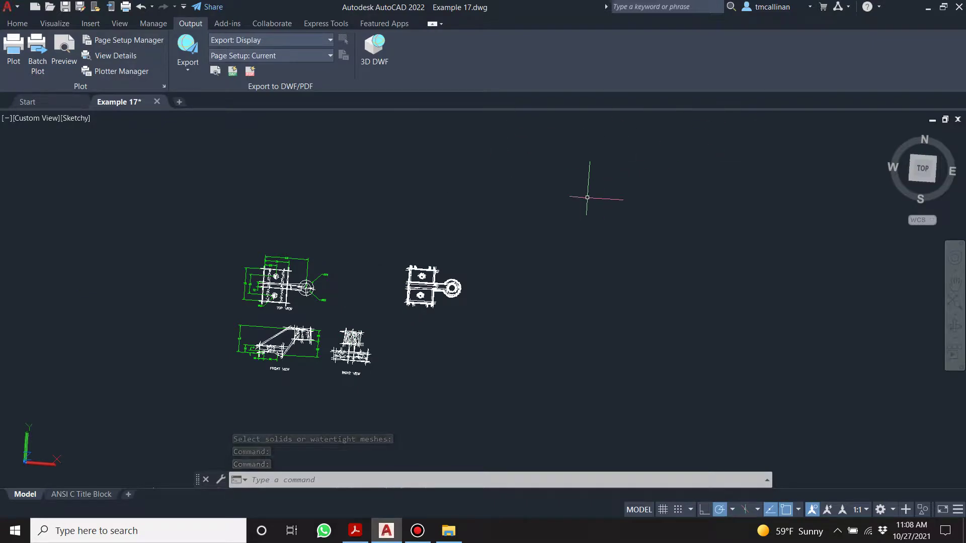
key(Escape)
key(Escape)
key(Escape)
scroll(413, 302, up, 4)
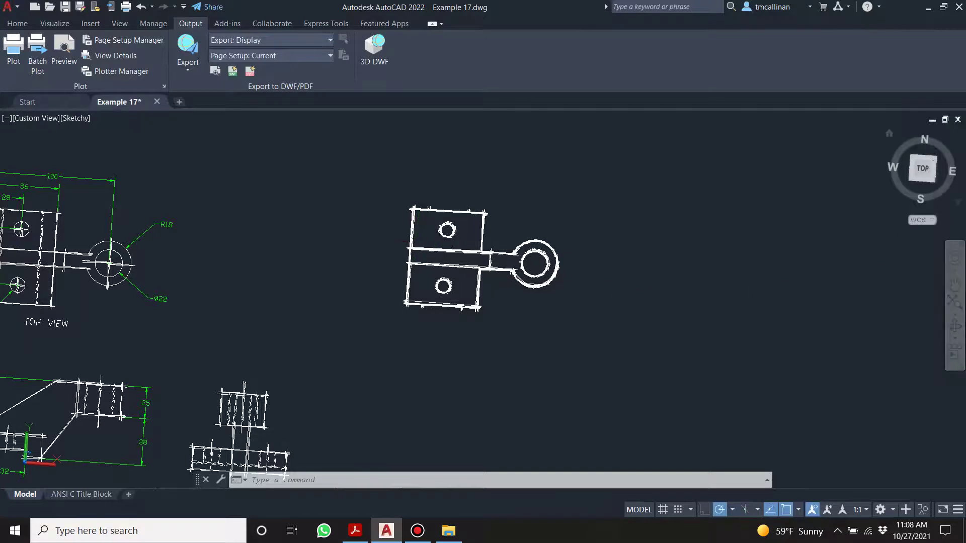
click(928, 173)
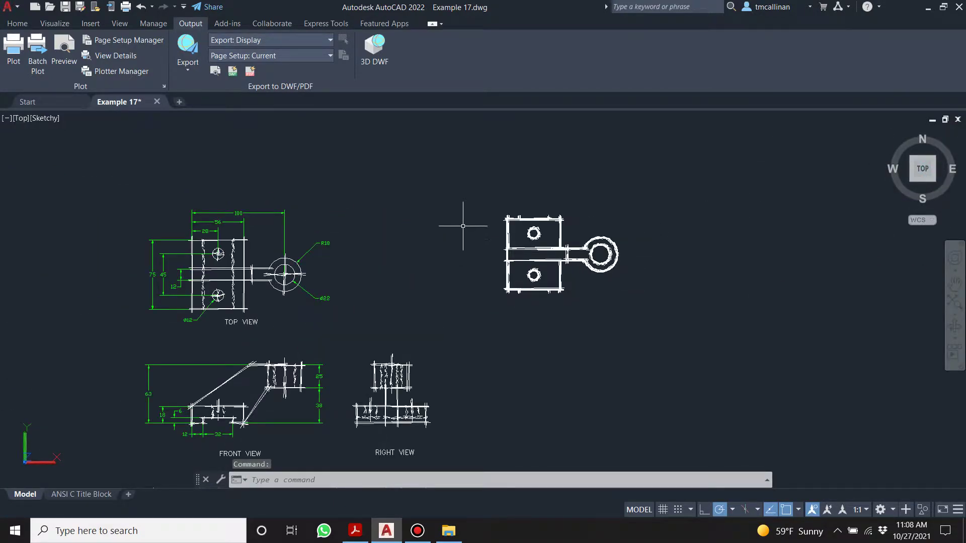
Set the visual style to 2D Wireframe for the whole drawing
click(17, 23)
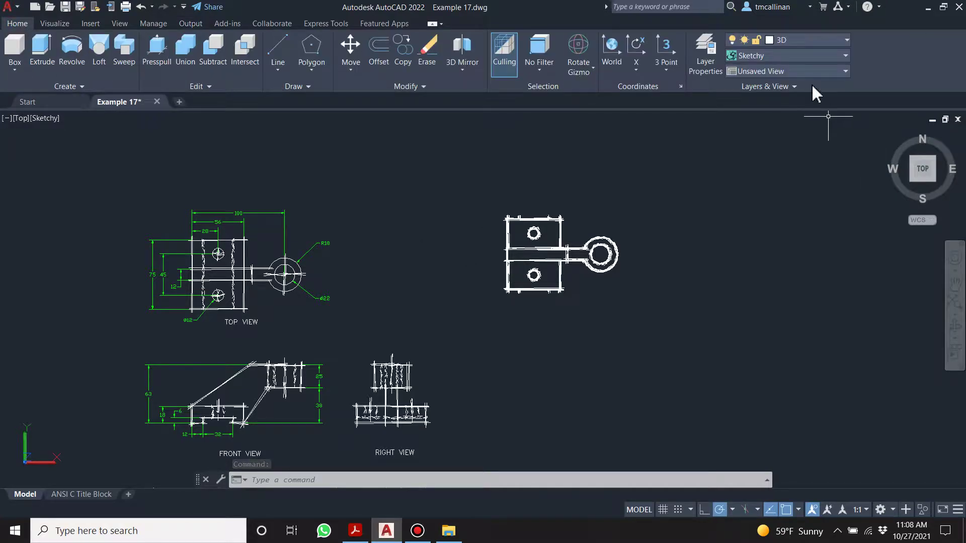
click(803, 55)
click(751, 81)
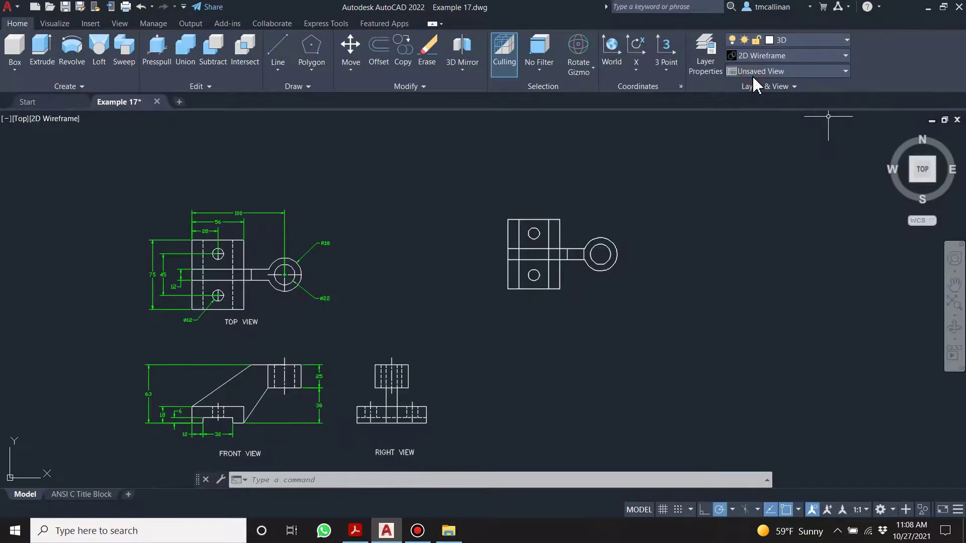
key(Escape)
scroll(357, 204, down, 2)
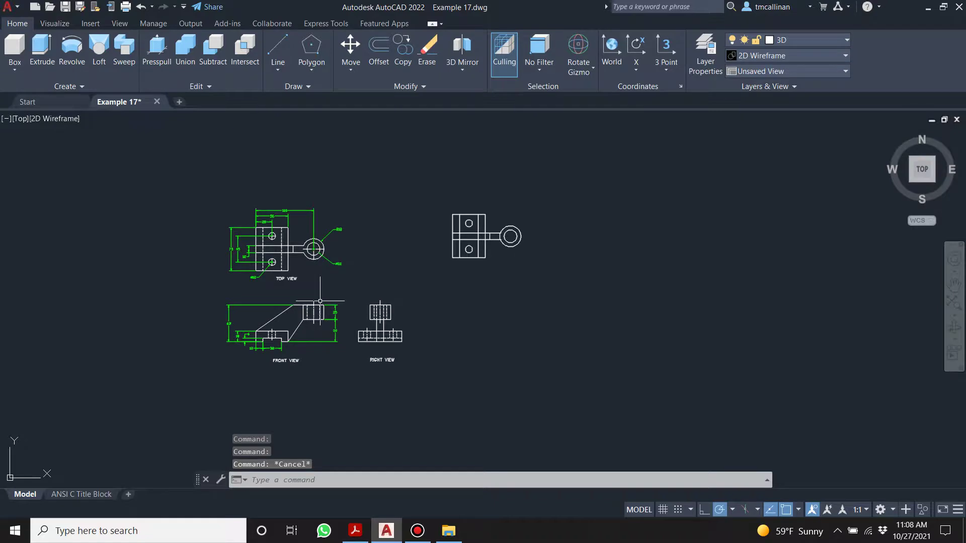
Switch to the ANSI C Title Block layout and inspect its title block fields
click(68, 495)
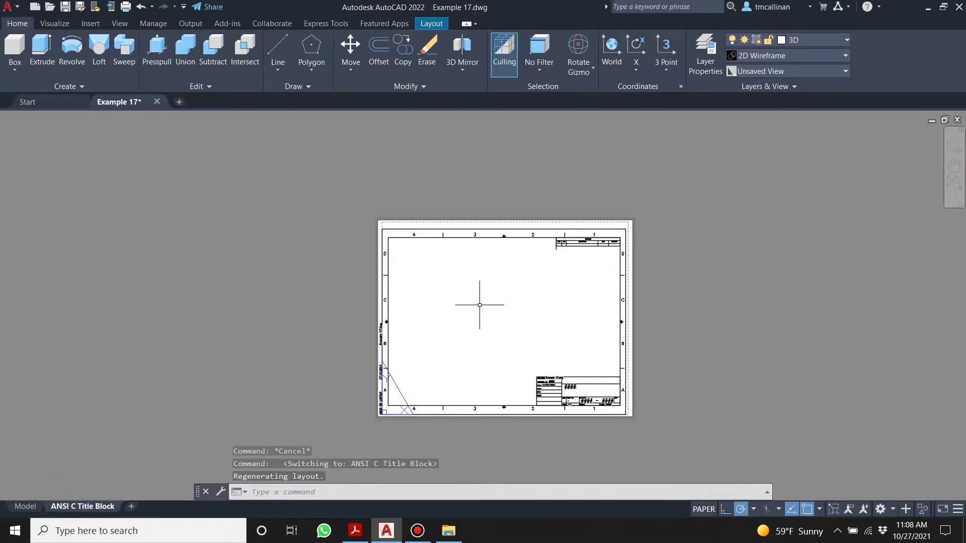
scroll(479, 299, up, 2)
scroll(637, 434, up, 5)
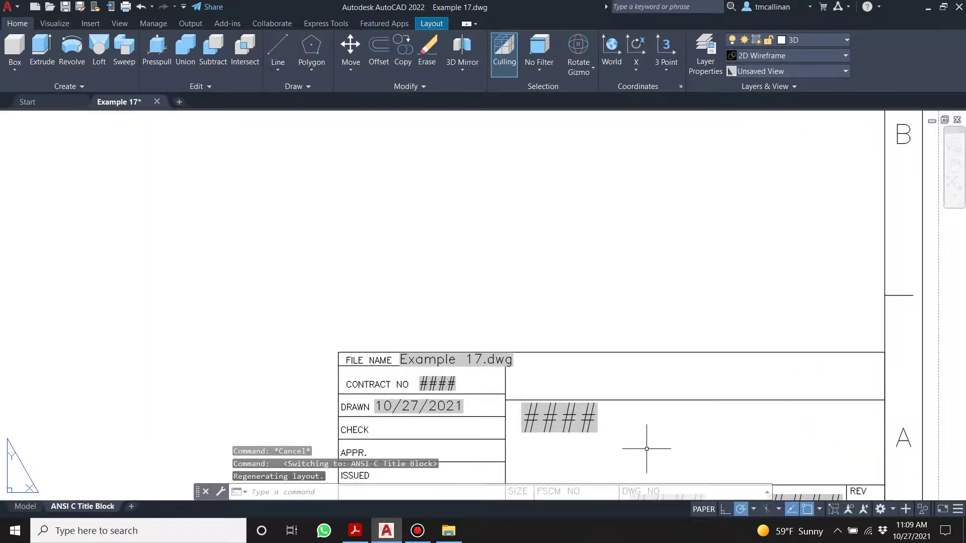
scroll(534, 329, down, 6)
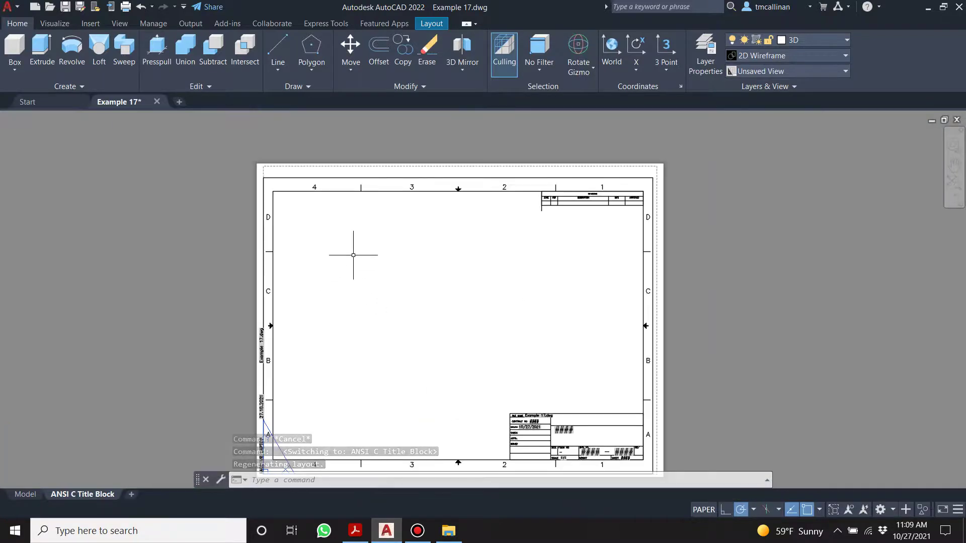
key(Escape)
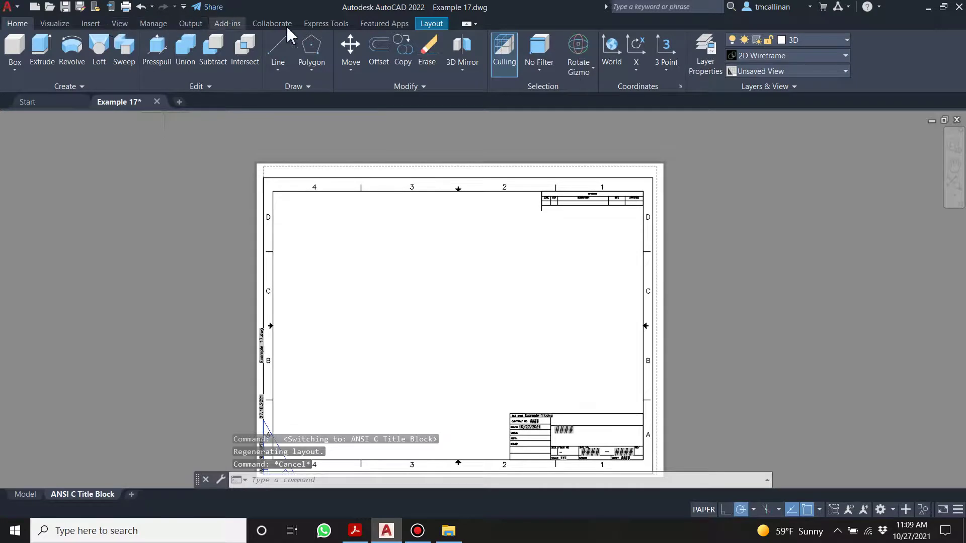
click(431, 25)
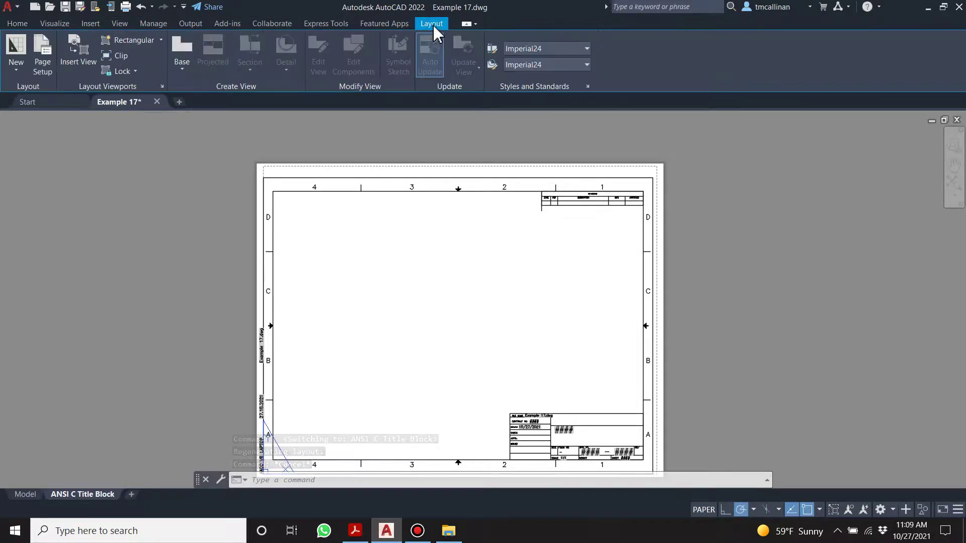
click(185, 54)
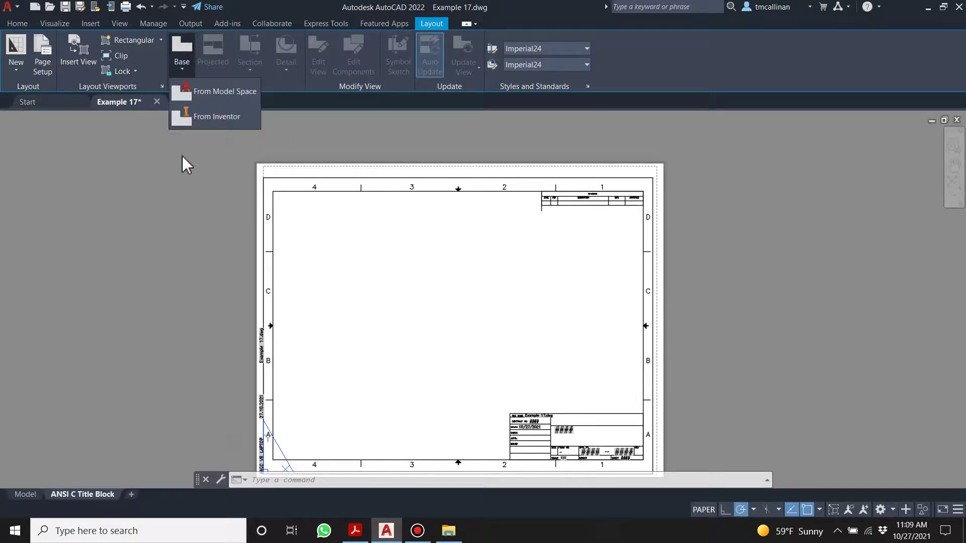
click(205, 93)
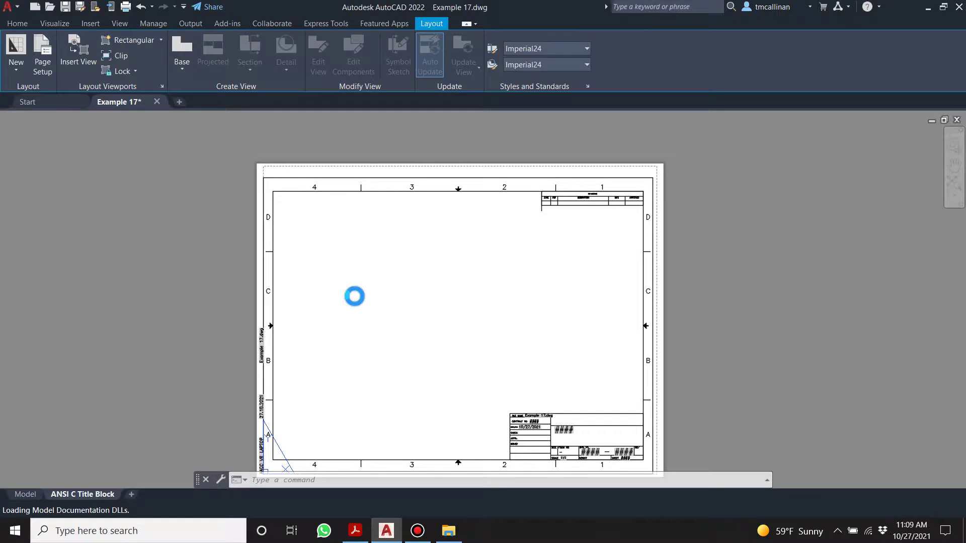
scroll(341, 282, down, 2)
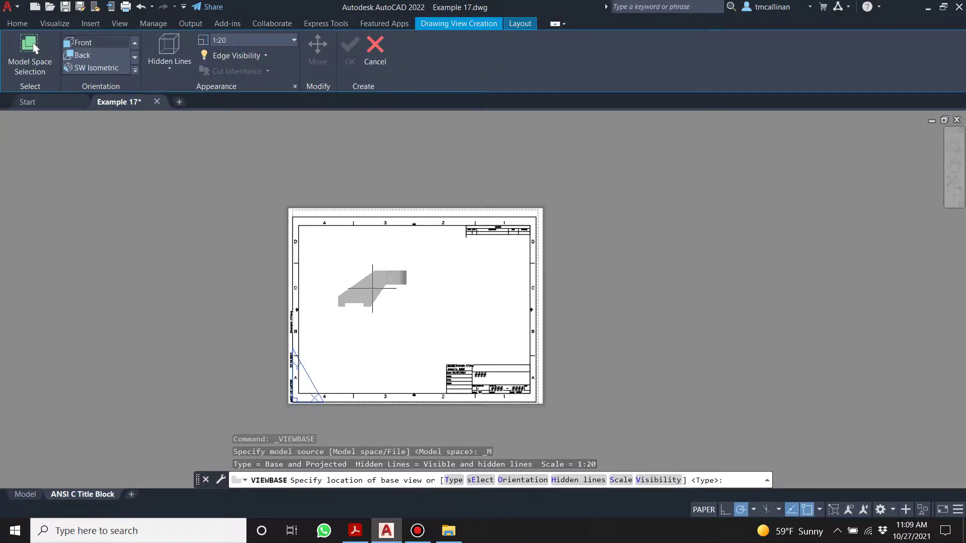
key(Escape)
key(Escape)
key(Escape)
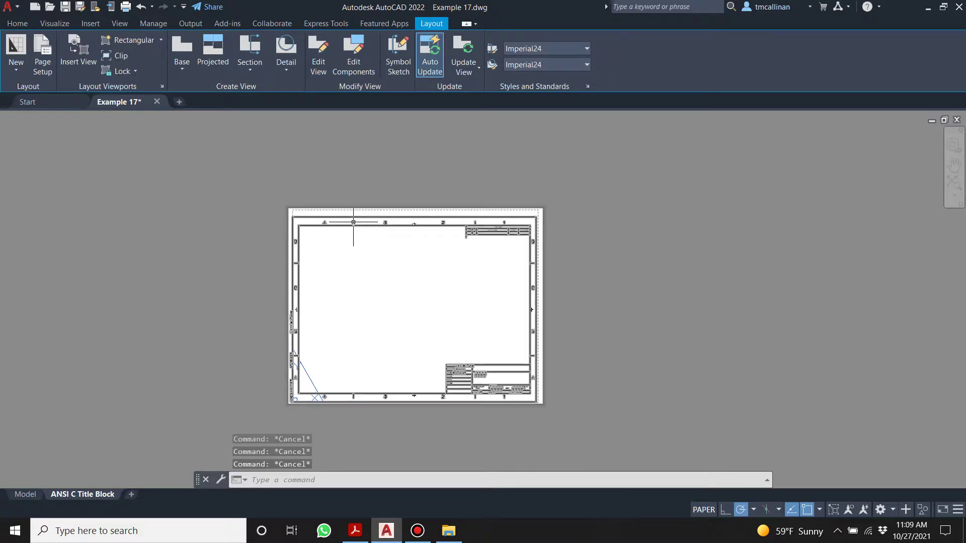
Add a rectangular viewport to the title block sheet with the Fit option and activate model space inside it
click(131, 40)
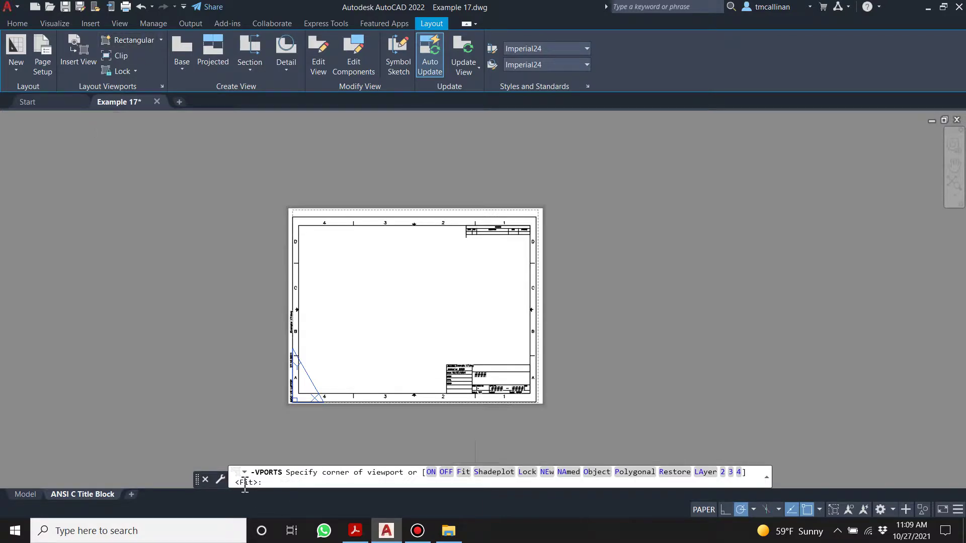
key(Return)
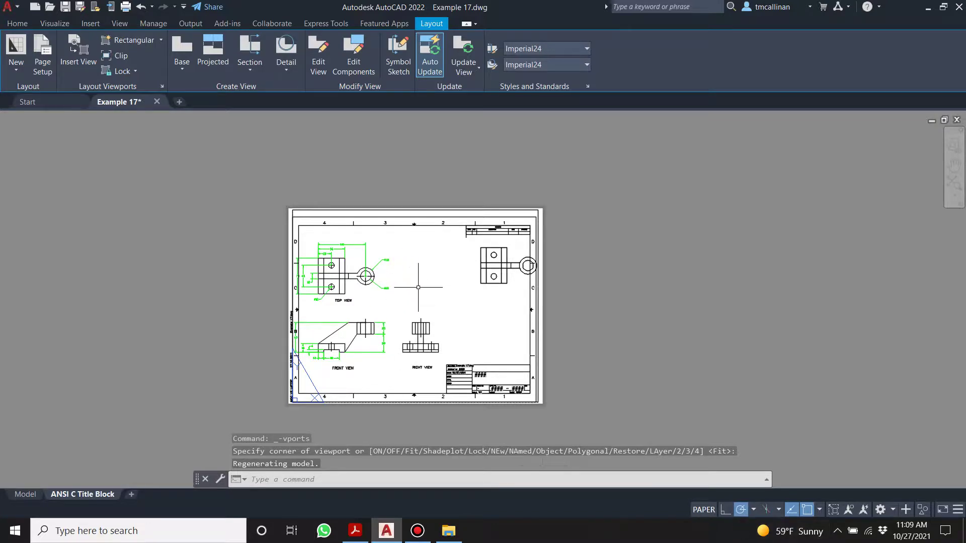
double_click(421, 286)
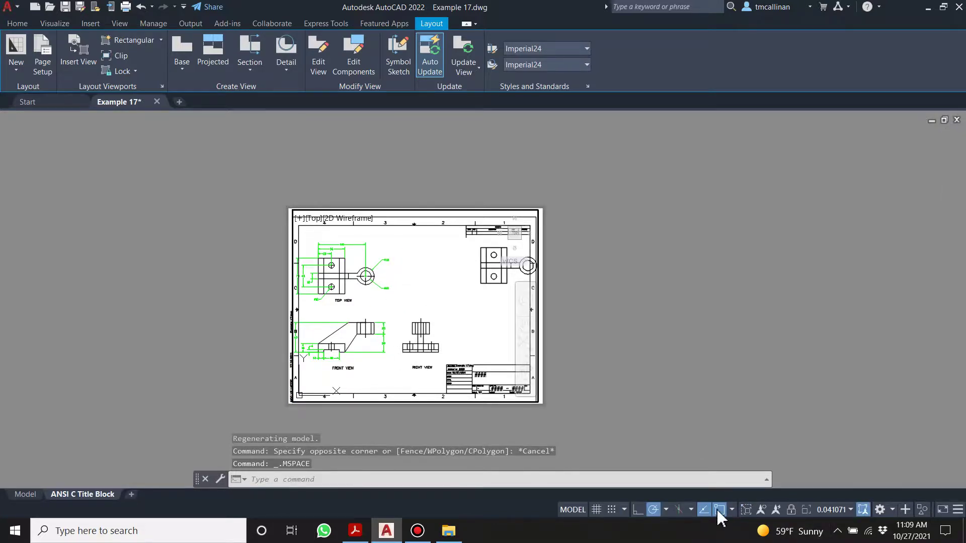